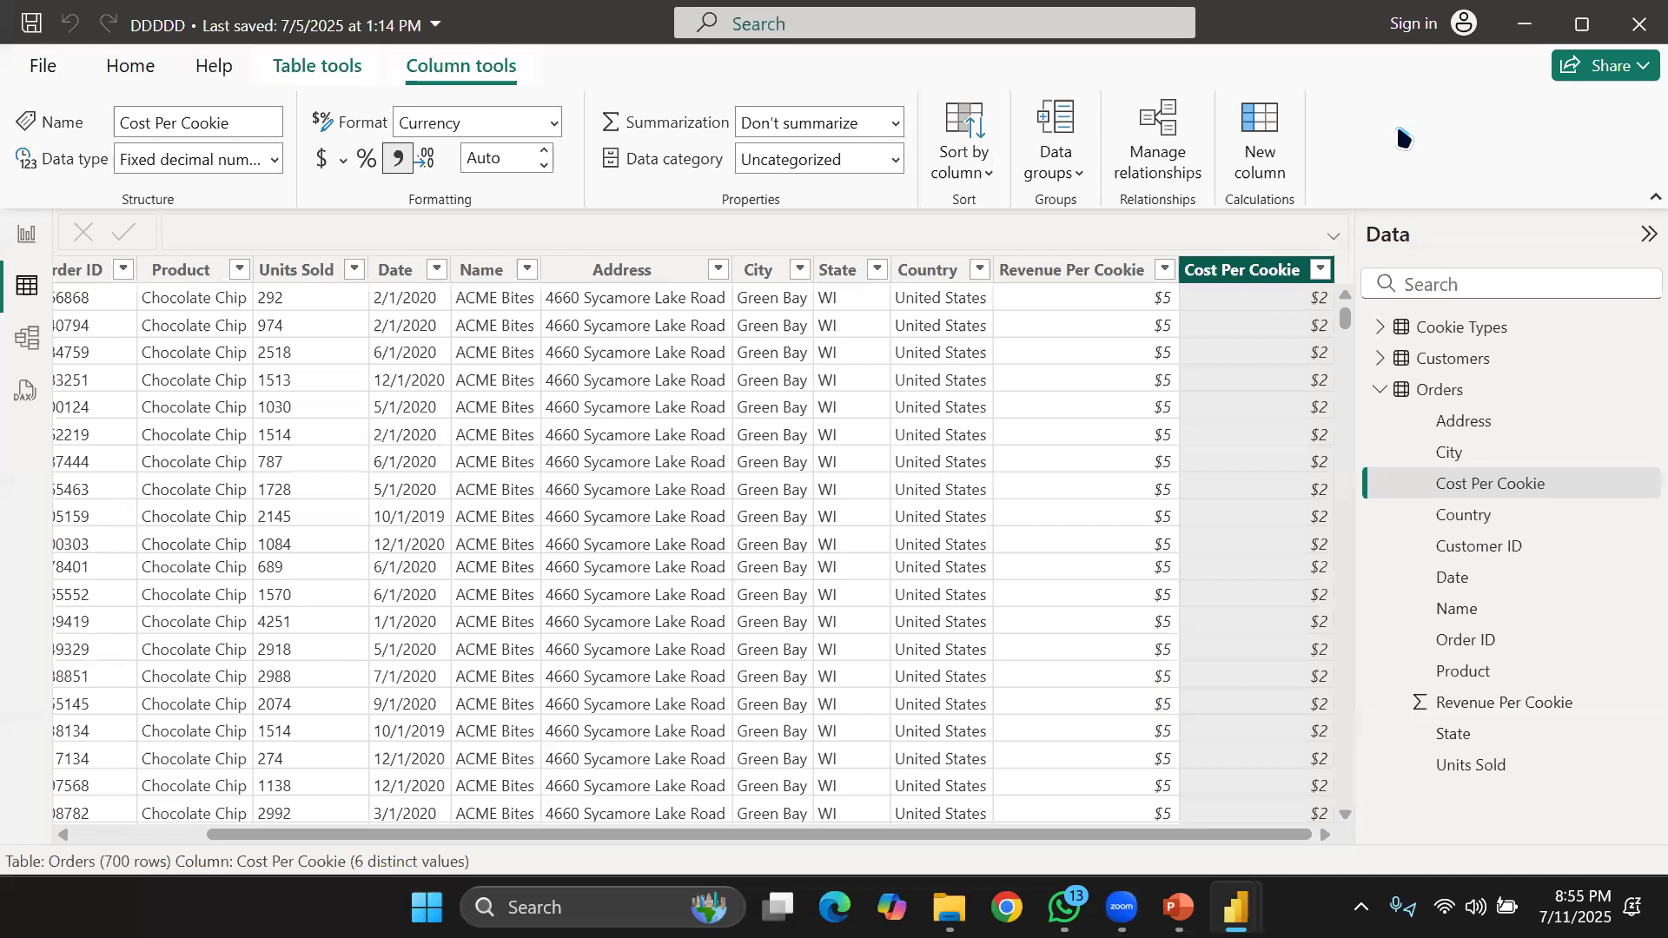
# Add a calculated column named Total Revenue Per Cookie to the Orders table.
pyautogui.click(1257, 126)
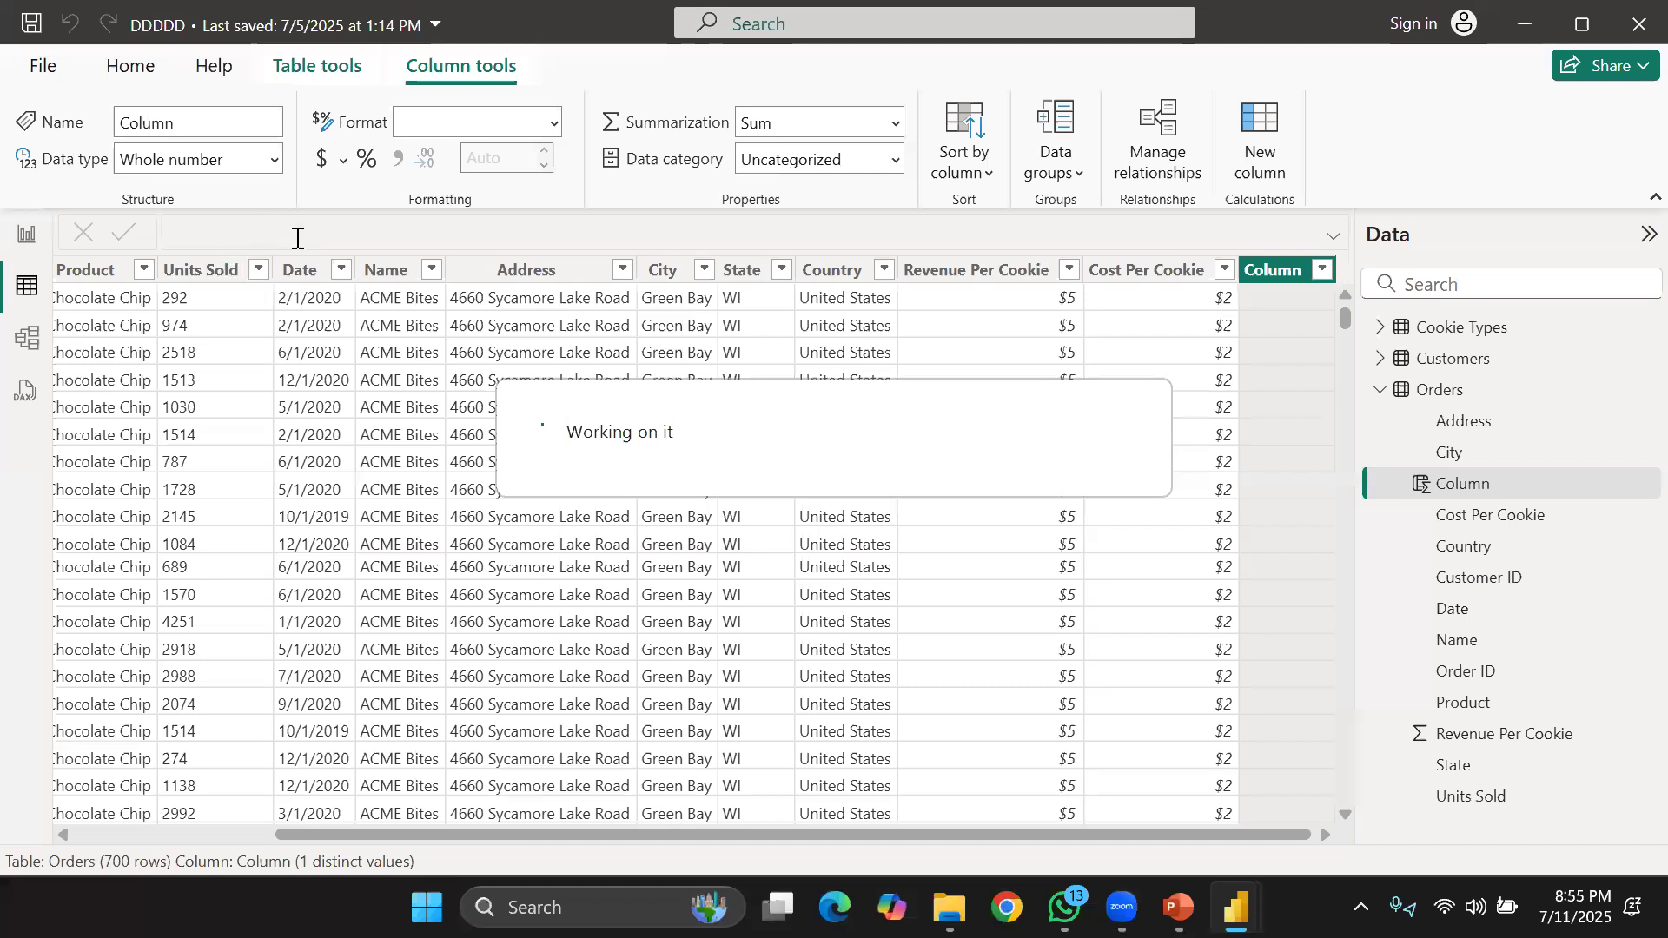
pyautogui.write('Co')
pyautogui.press('BackSpace')
pyautogui.press('BackSpace')
pyautogui.write('T')
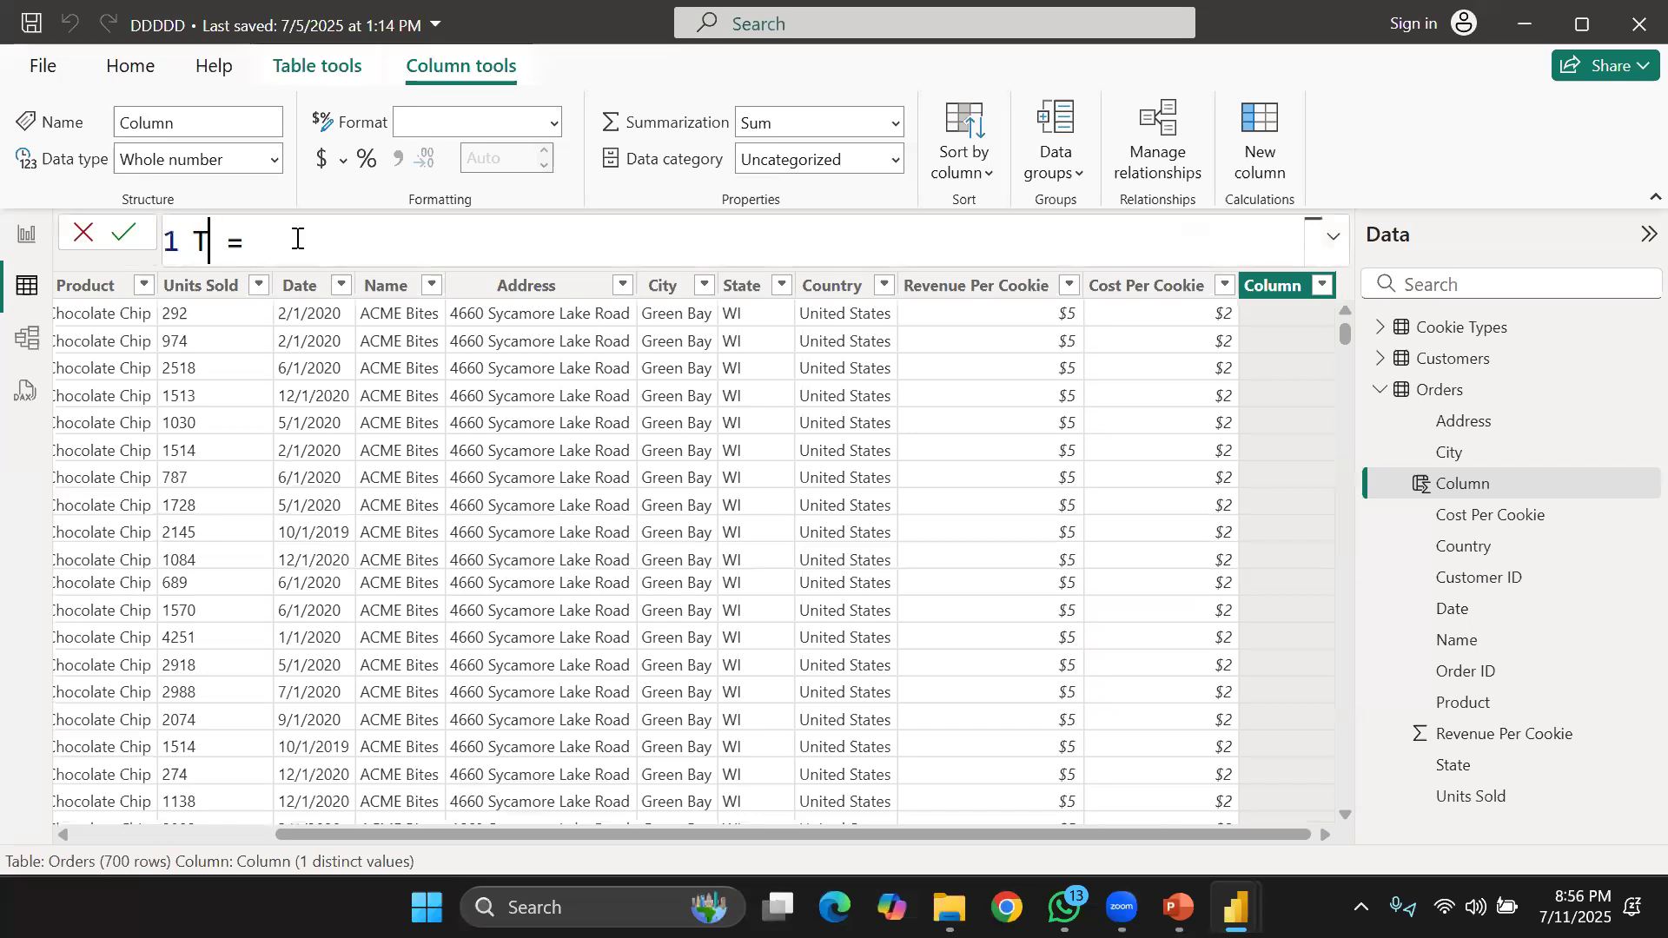
pyautogui.write('otal Revenue ')
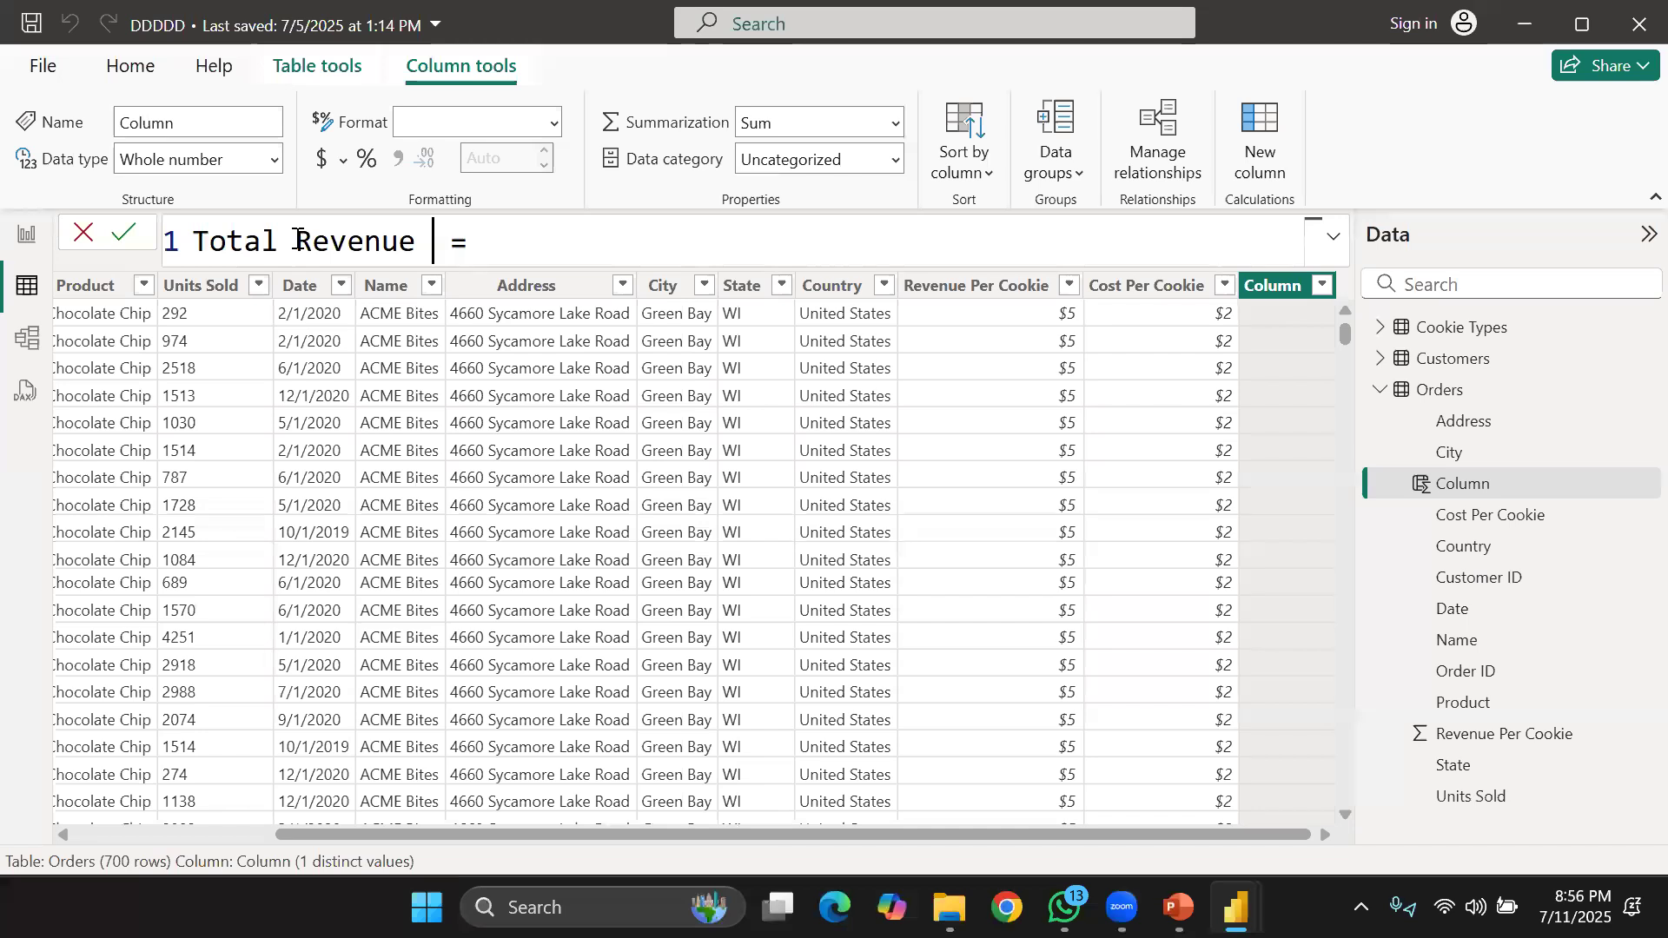
pyautogui.write('Per COO')
pyautogui.press('BackSpace')
pyautogui.press('BackSpace')
pyautogui.write('ookiw')
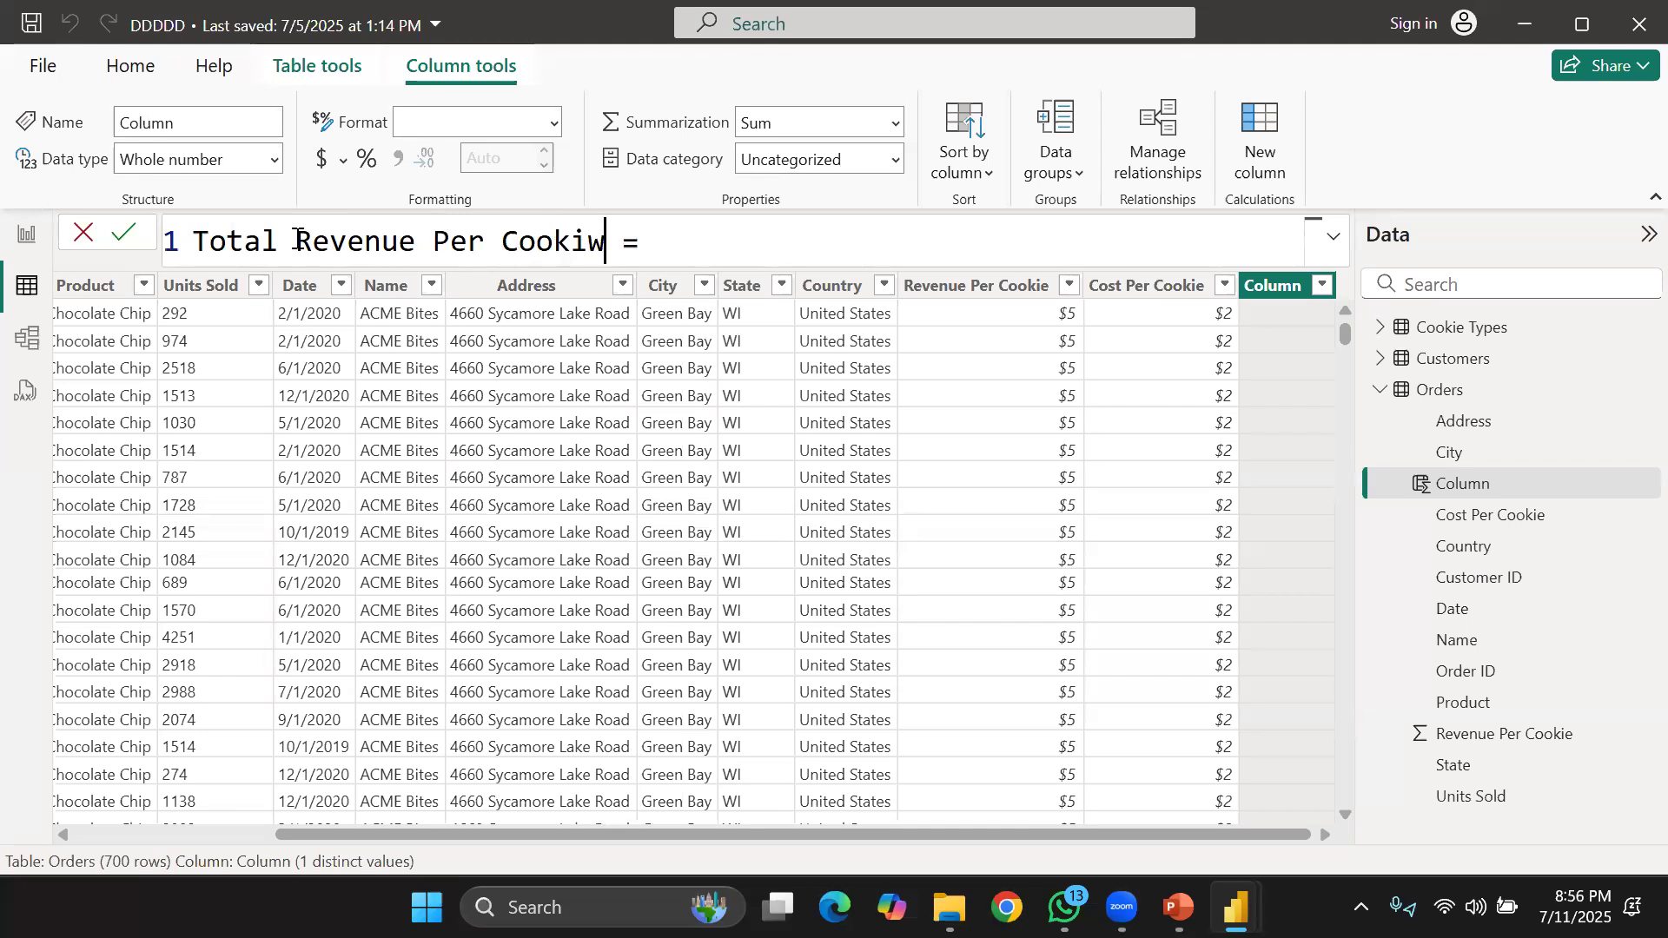
pyautogui.press('BackSpace')
pyautogui.write('e = ')
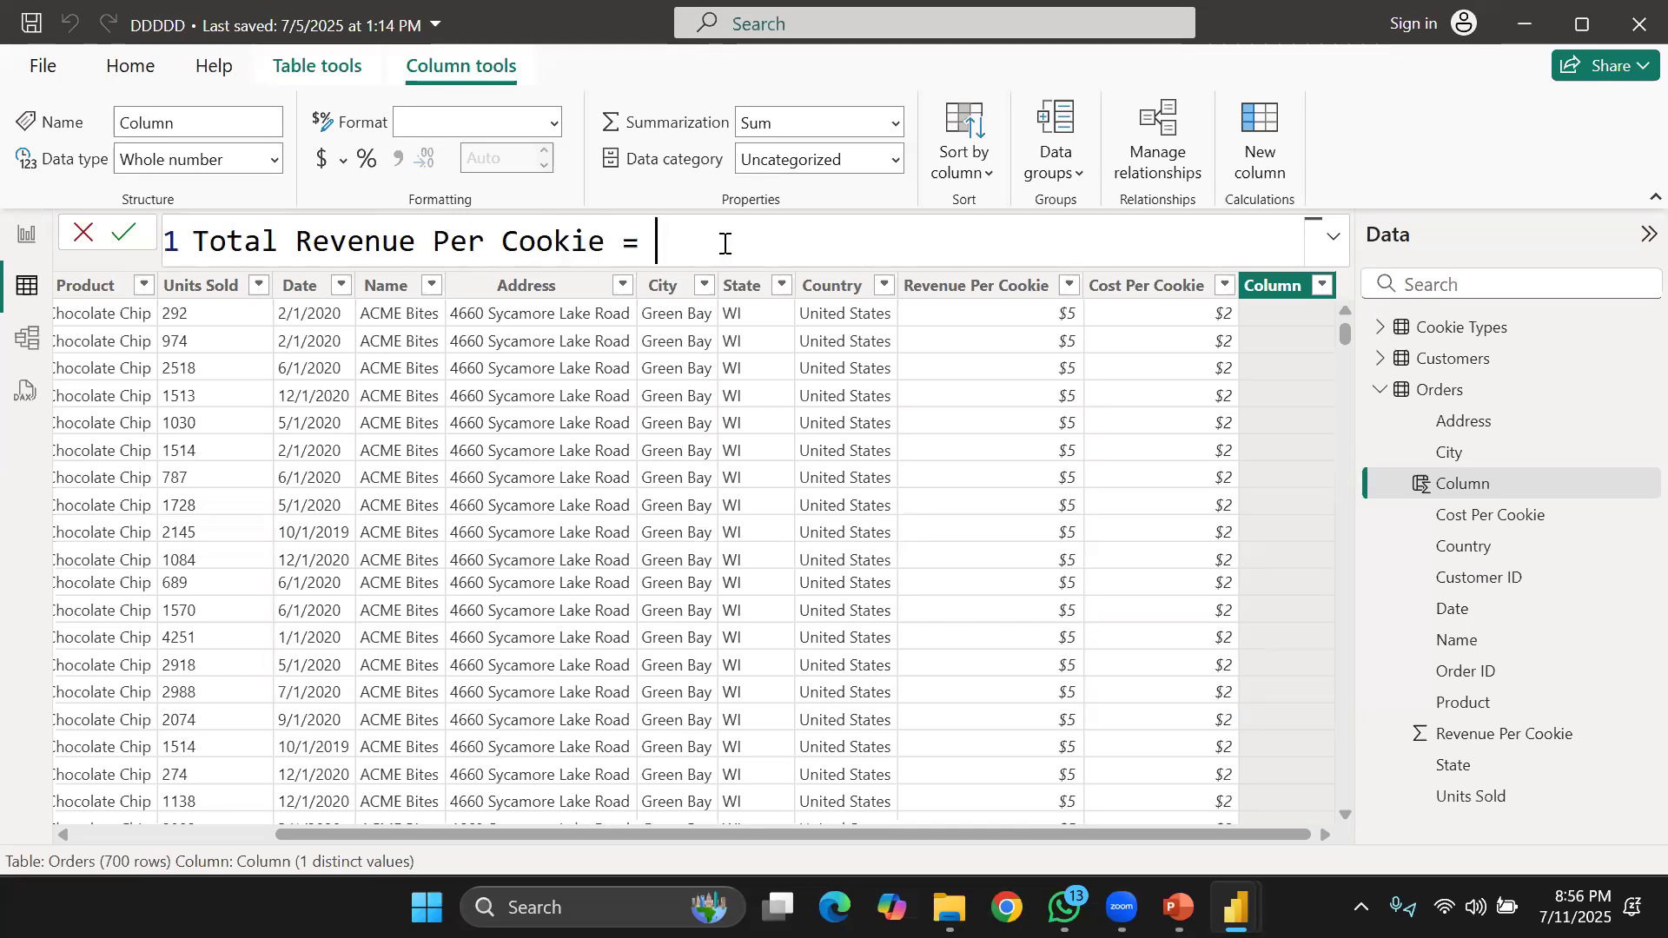
# Define Total Revenue Per Cookie as 'Orders'[Revenue Per Cookie] * 'Orders'[Units Sold] and commit the formula.
pyautogui.write("'")
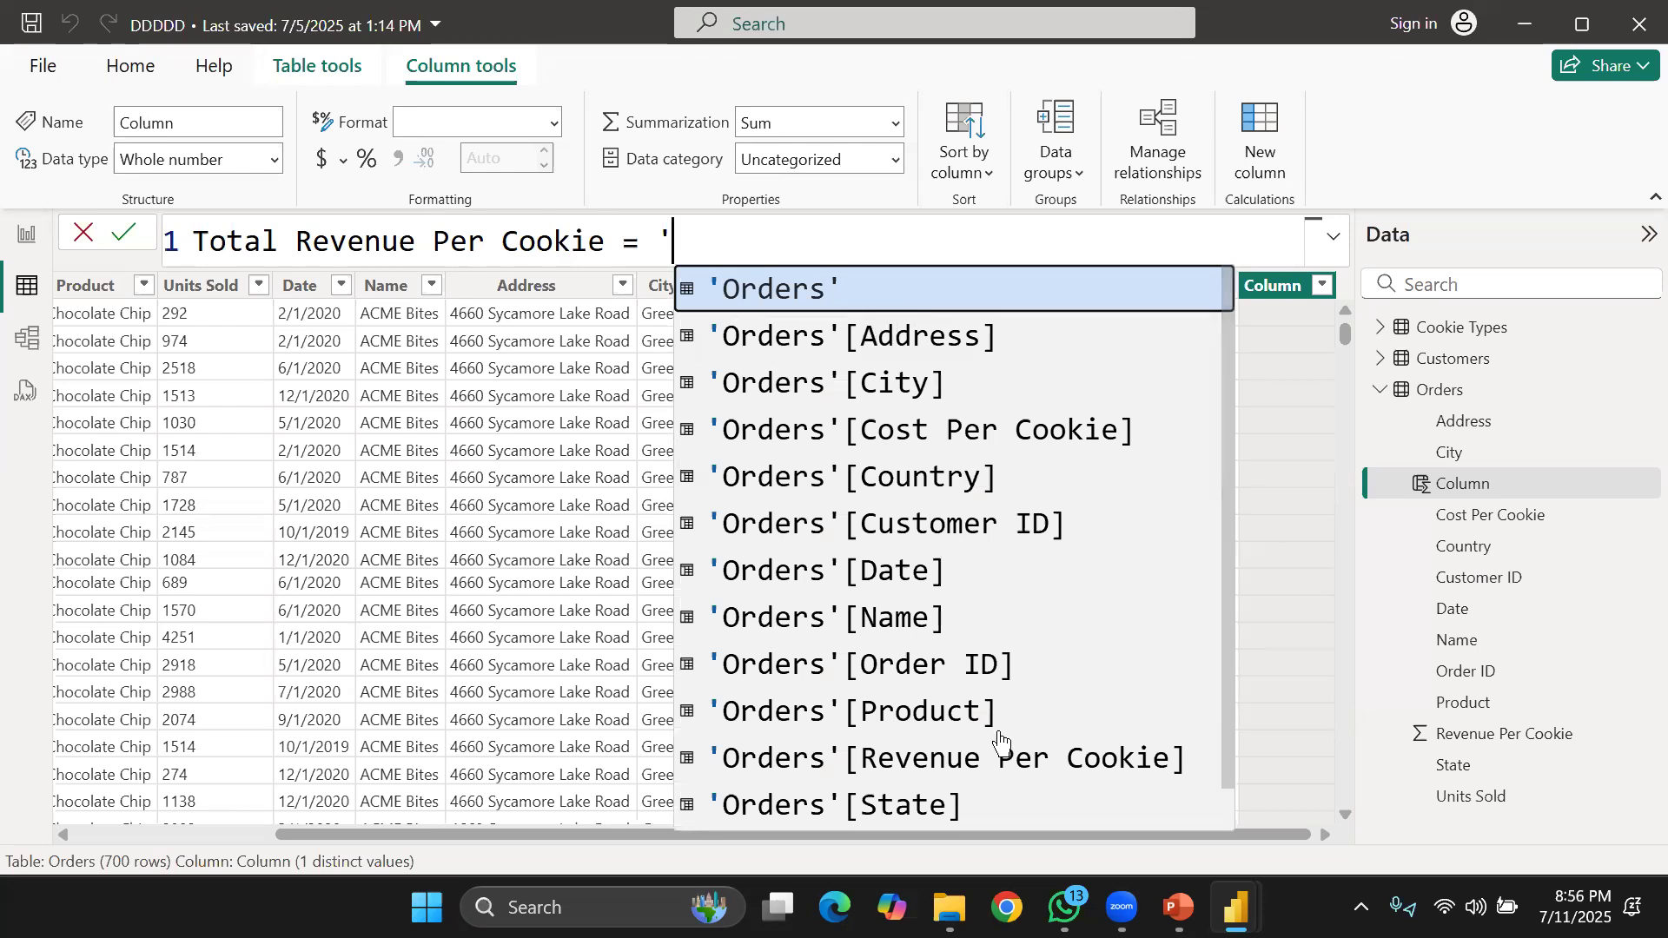
pyautogui.click(977, 761)
pyautogui.write('* ')
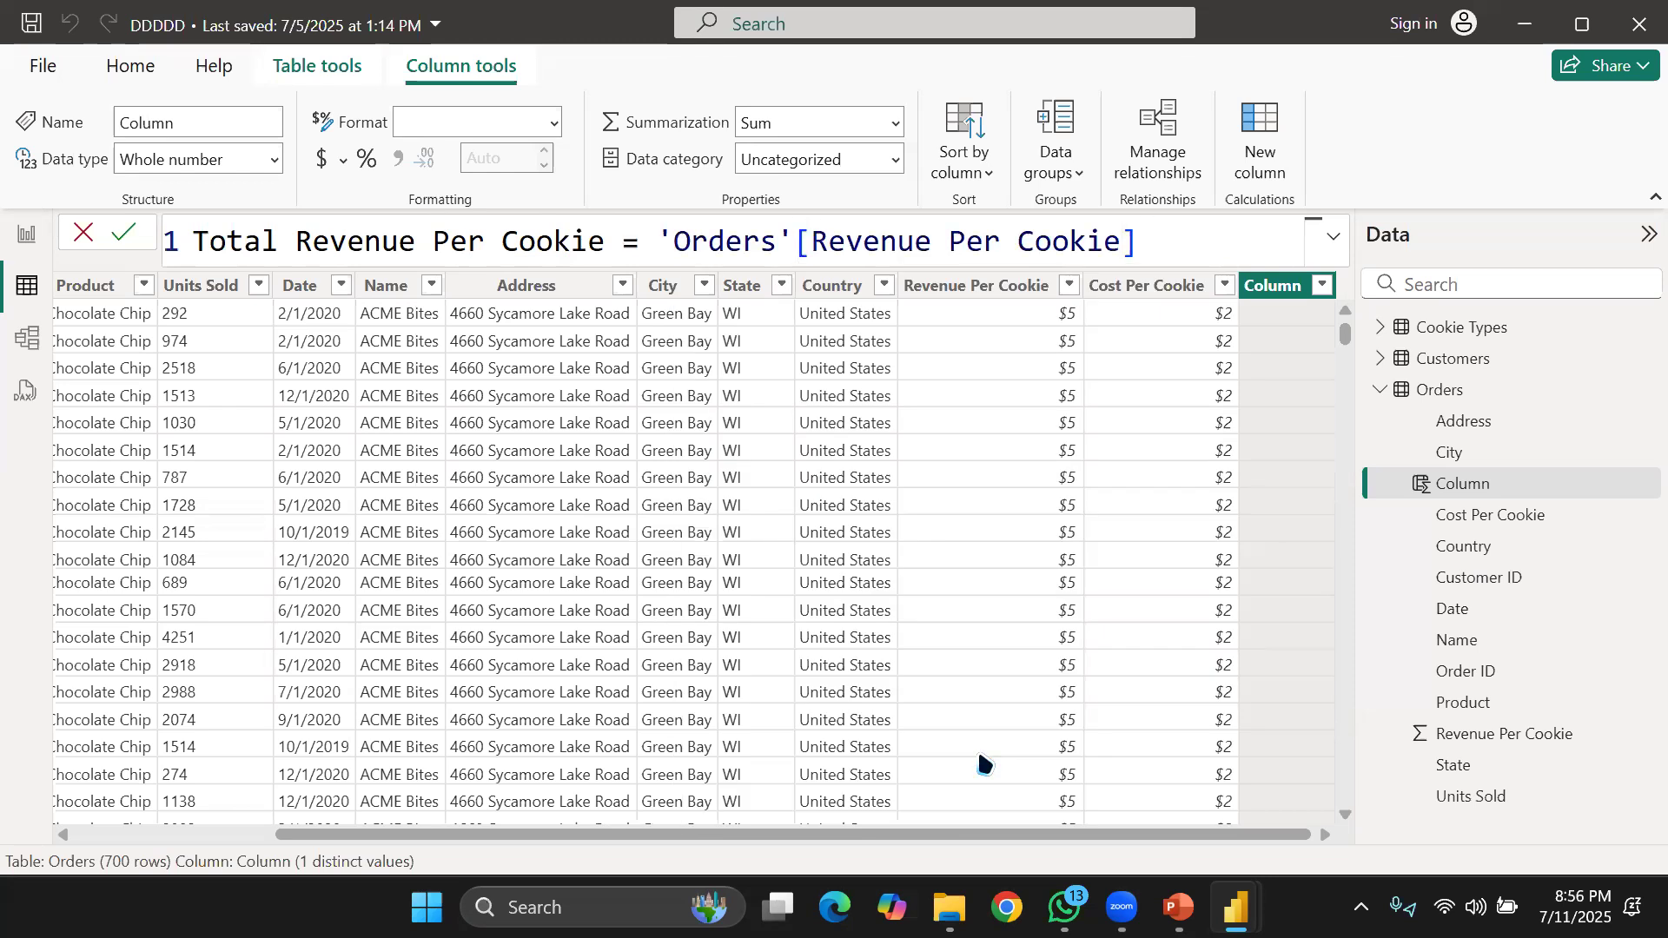
pyautogui.write("'")
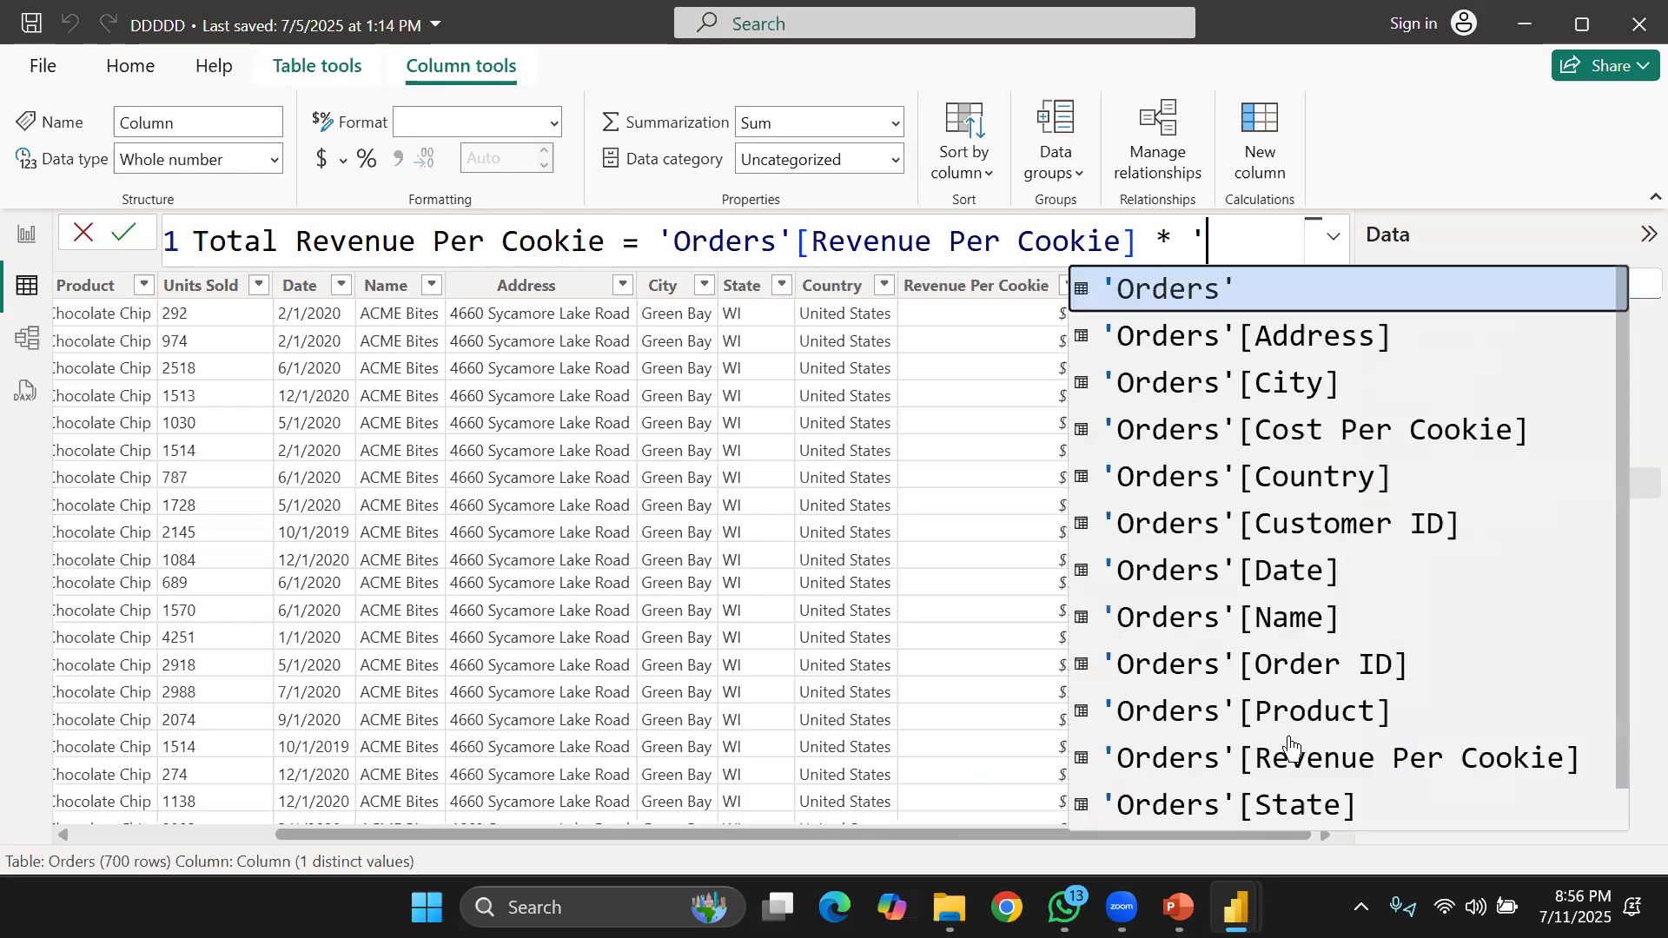
pyautogui.scroll(-1, 1288, 744)
pyautogui.click(1324, 815)
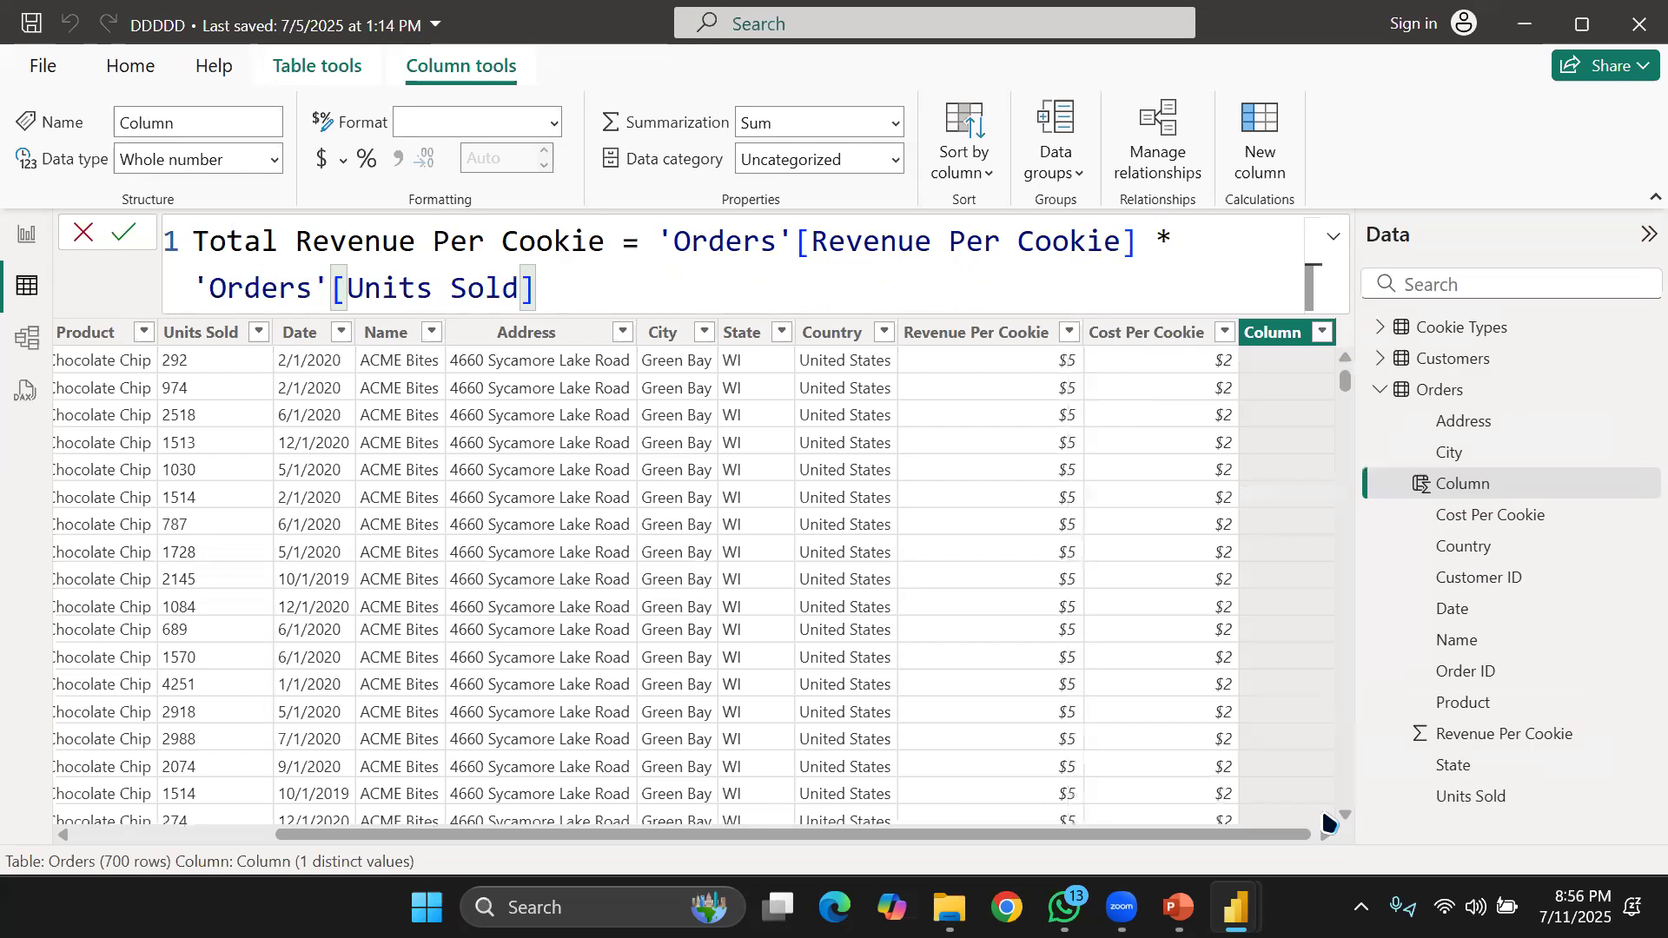
pyautogui.press('Return')
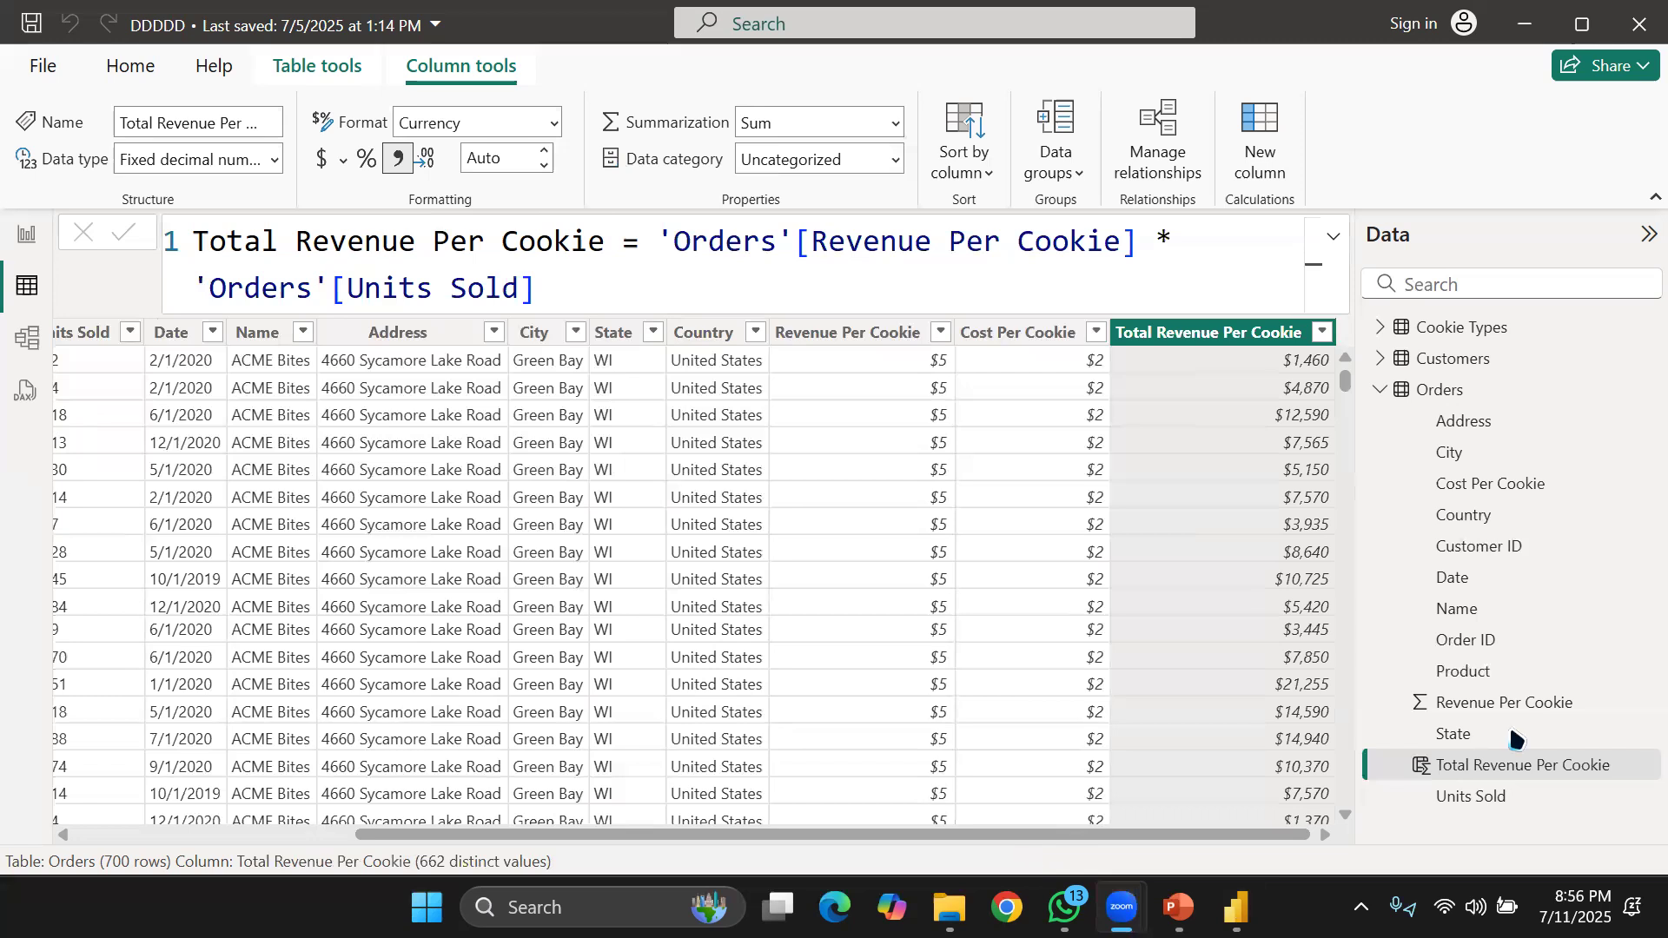
pyautogui.click(1443, 392)
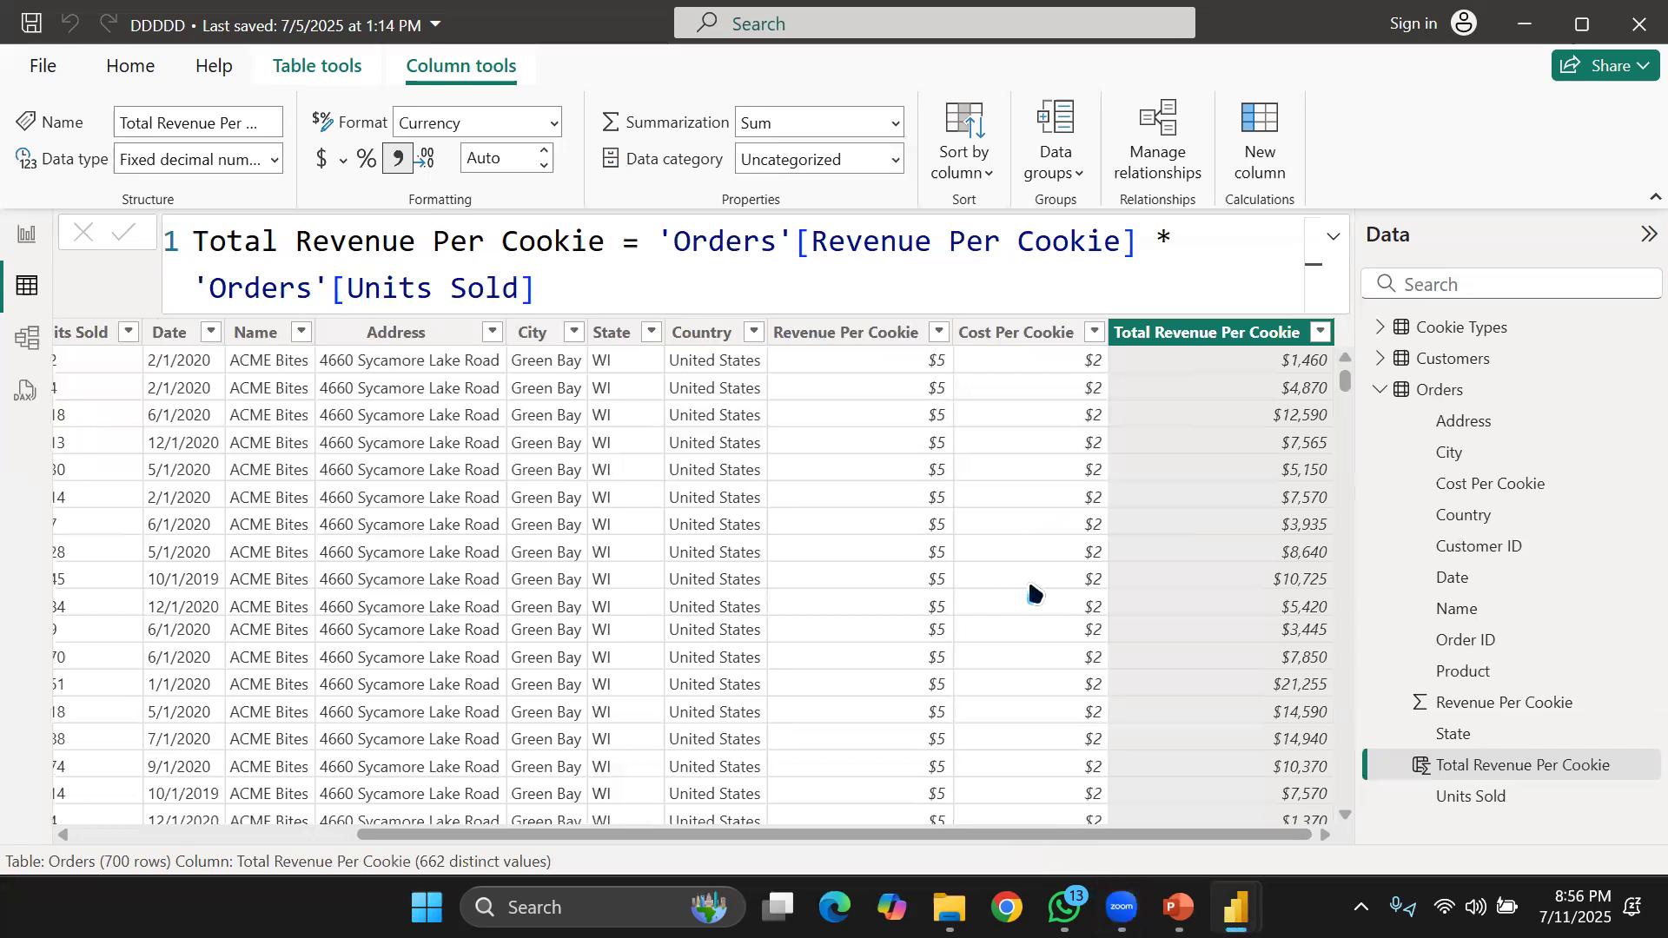
pyautogui.hotkey('ctrl', 'a')
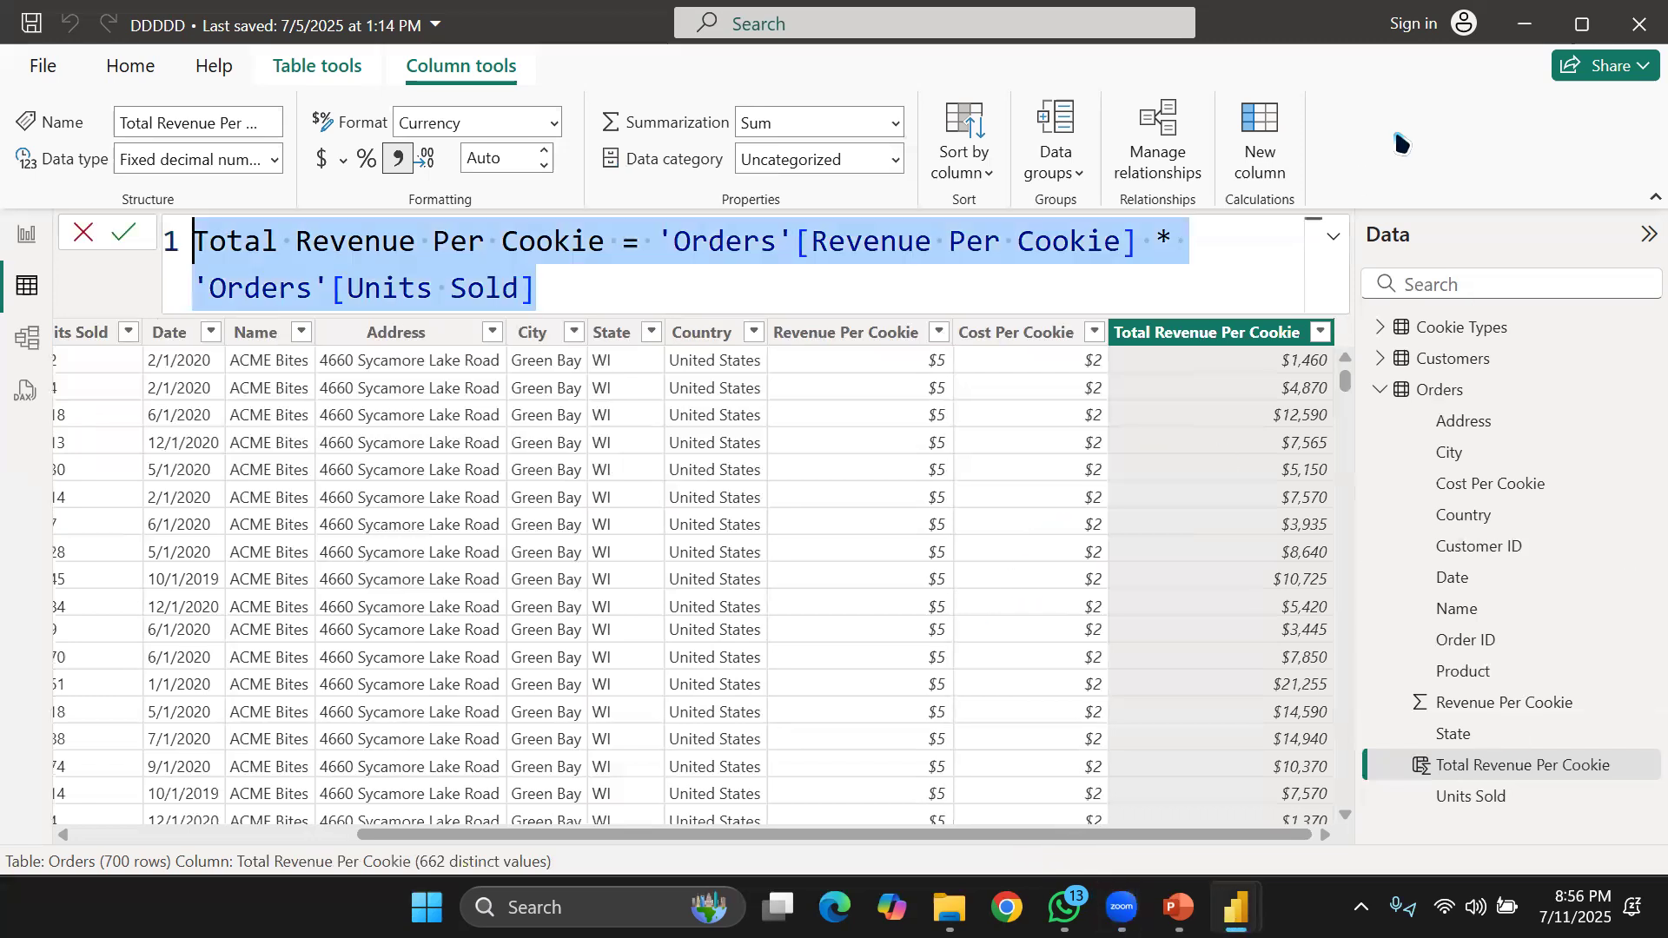
pyautogui.click(828, 603)
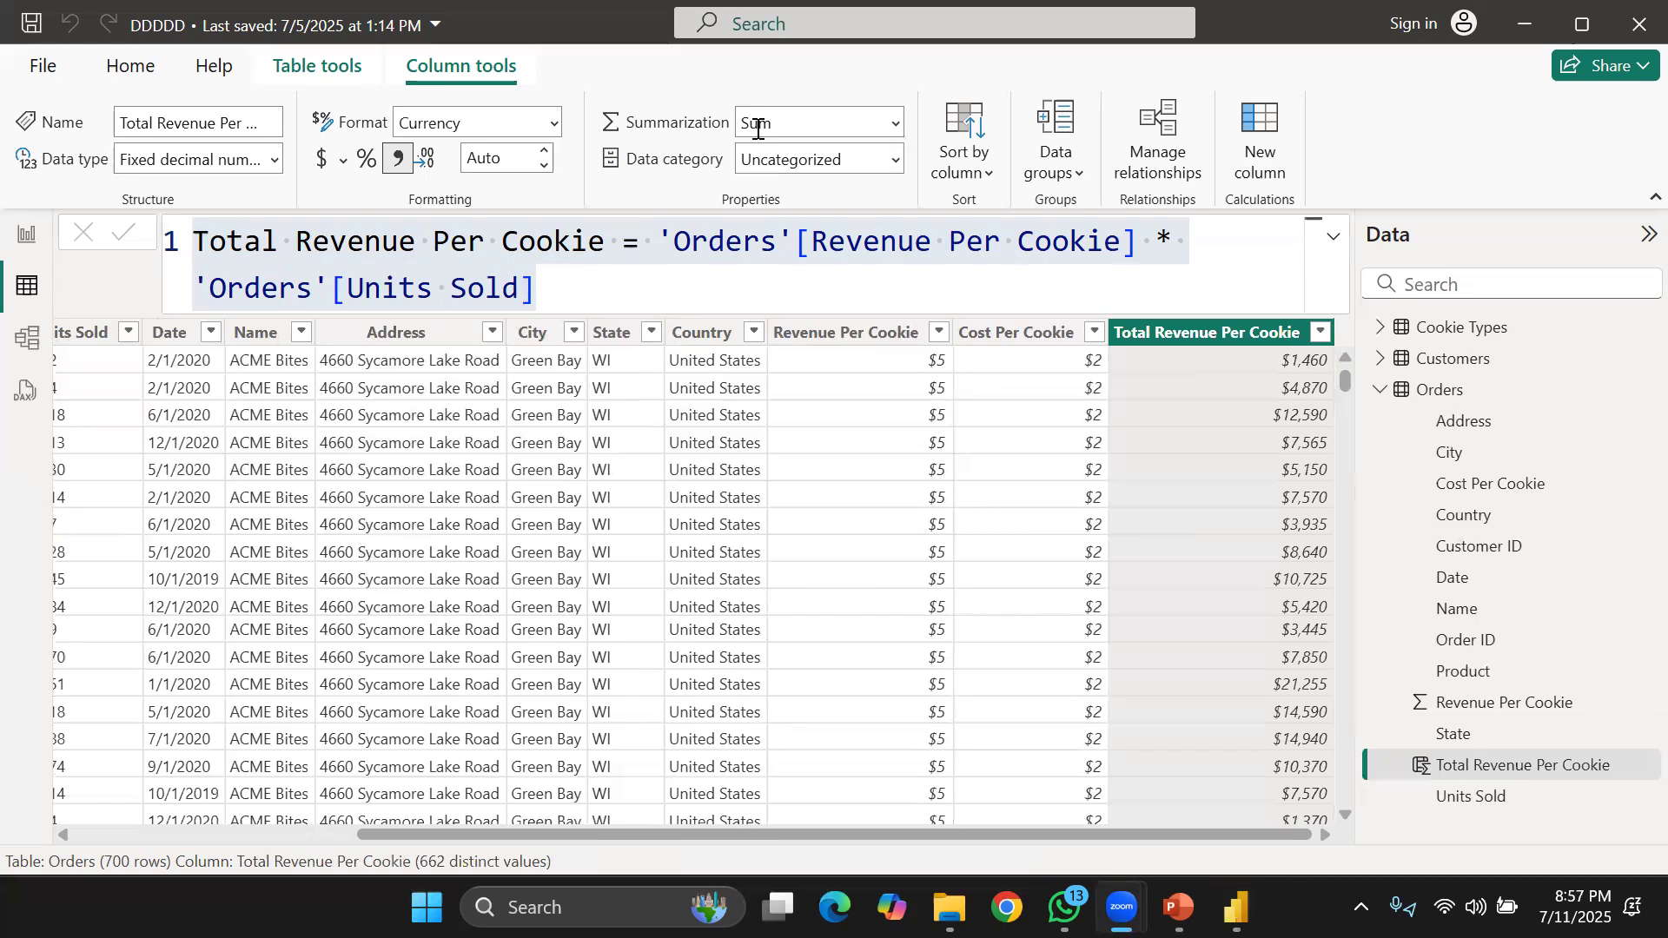
pyautogui.click(670, 287)
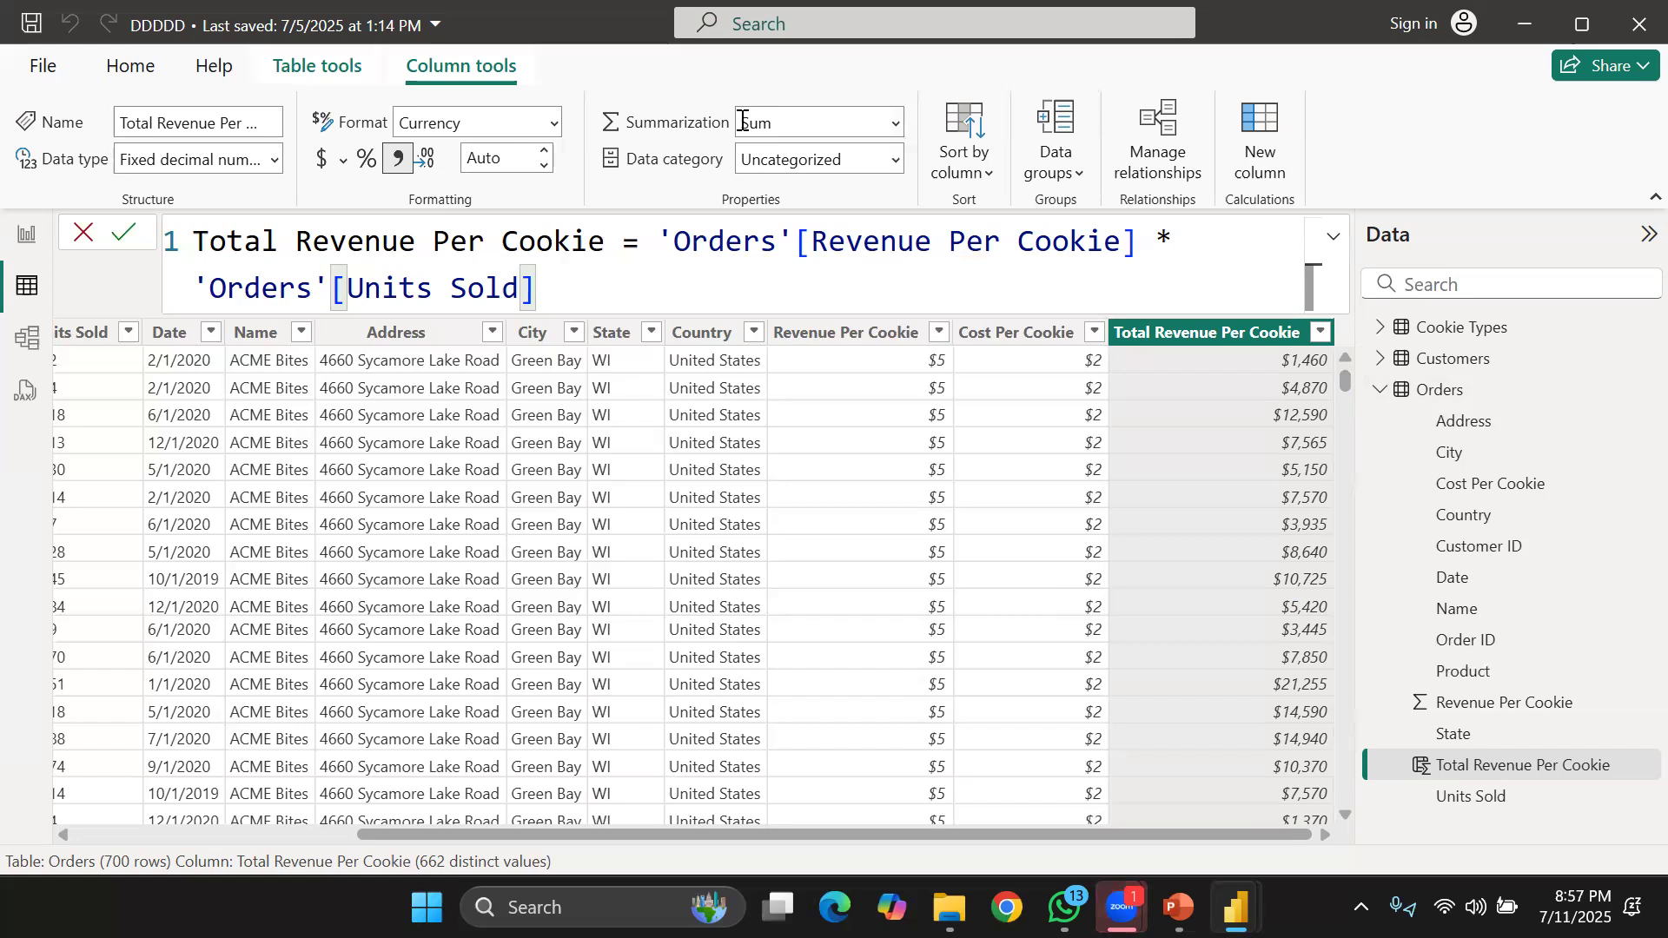
# Add another calculated column to the Orders table and name it Total Cost Per Cookie.
pyautogui.click(1265, 106)
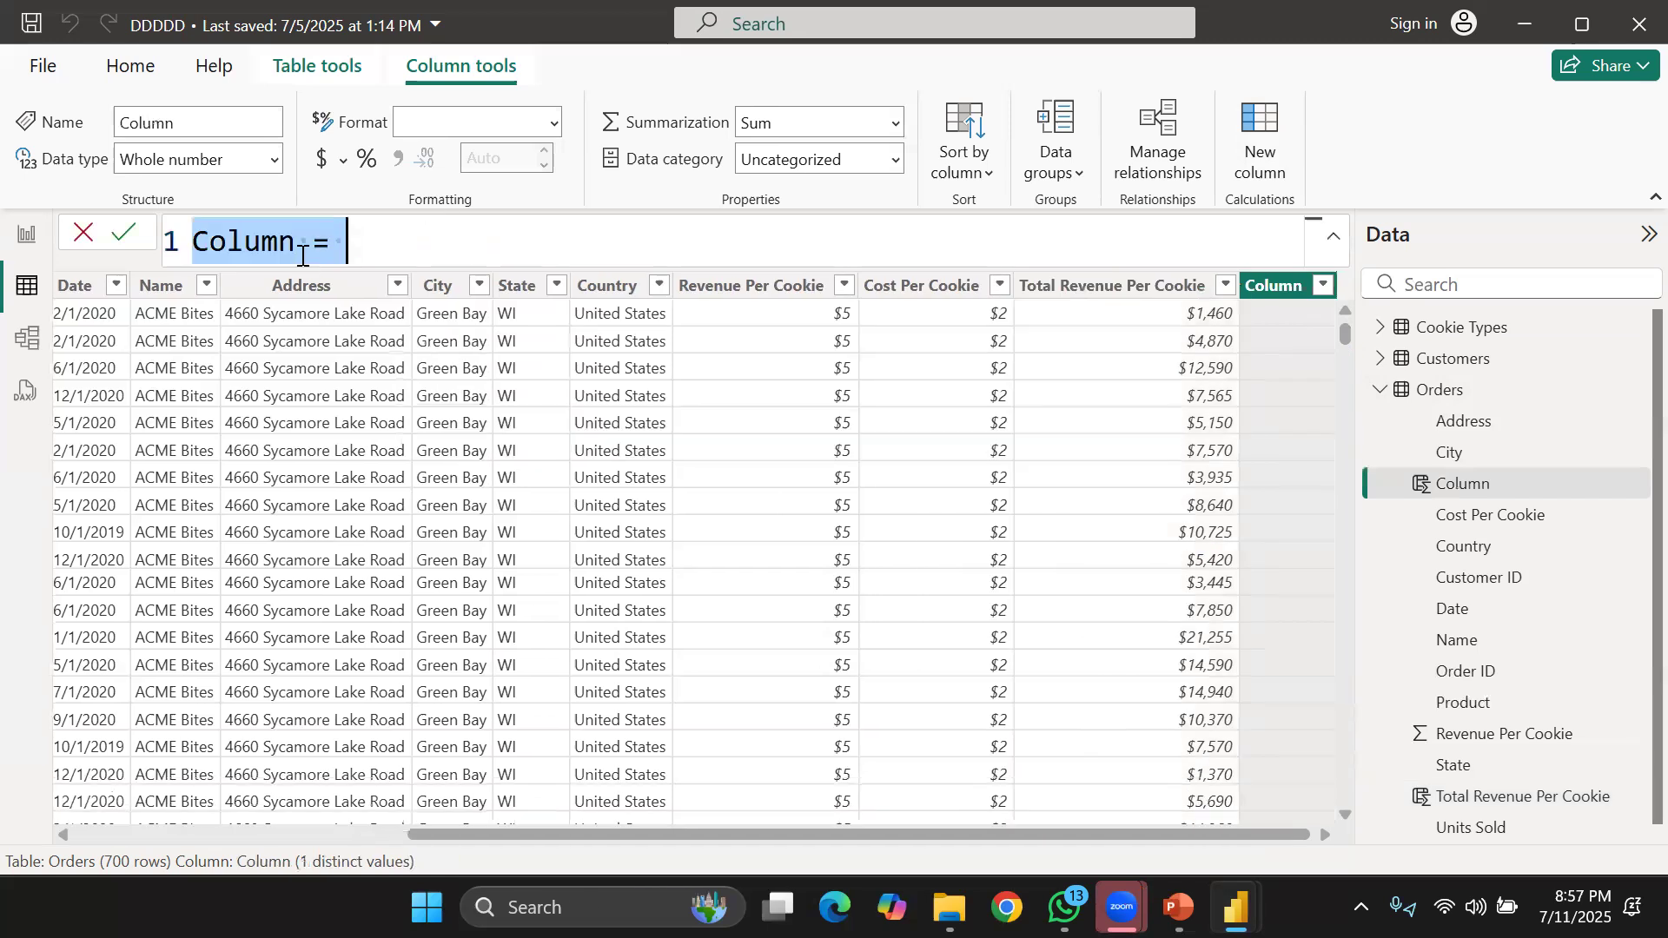
pyautogui.click(296, 234)
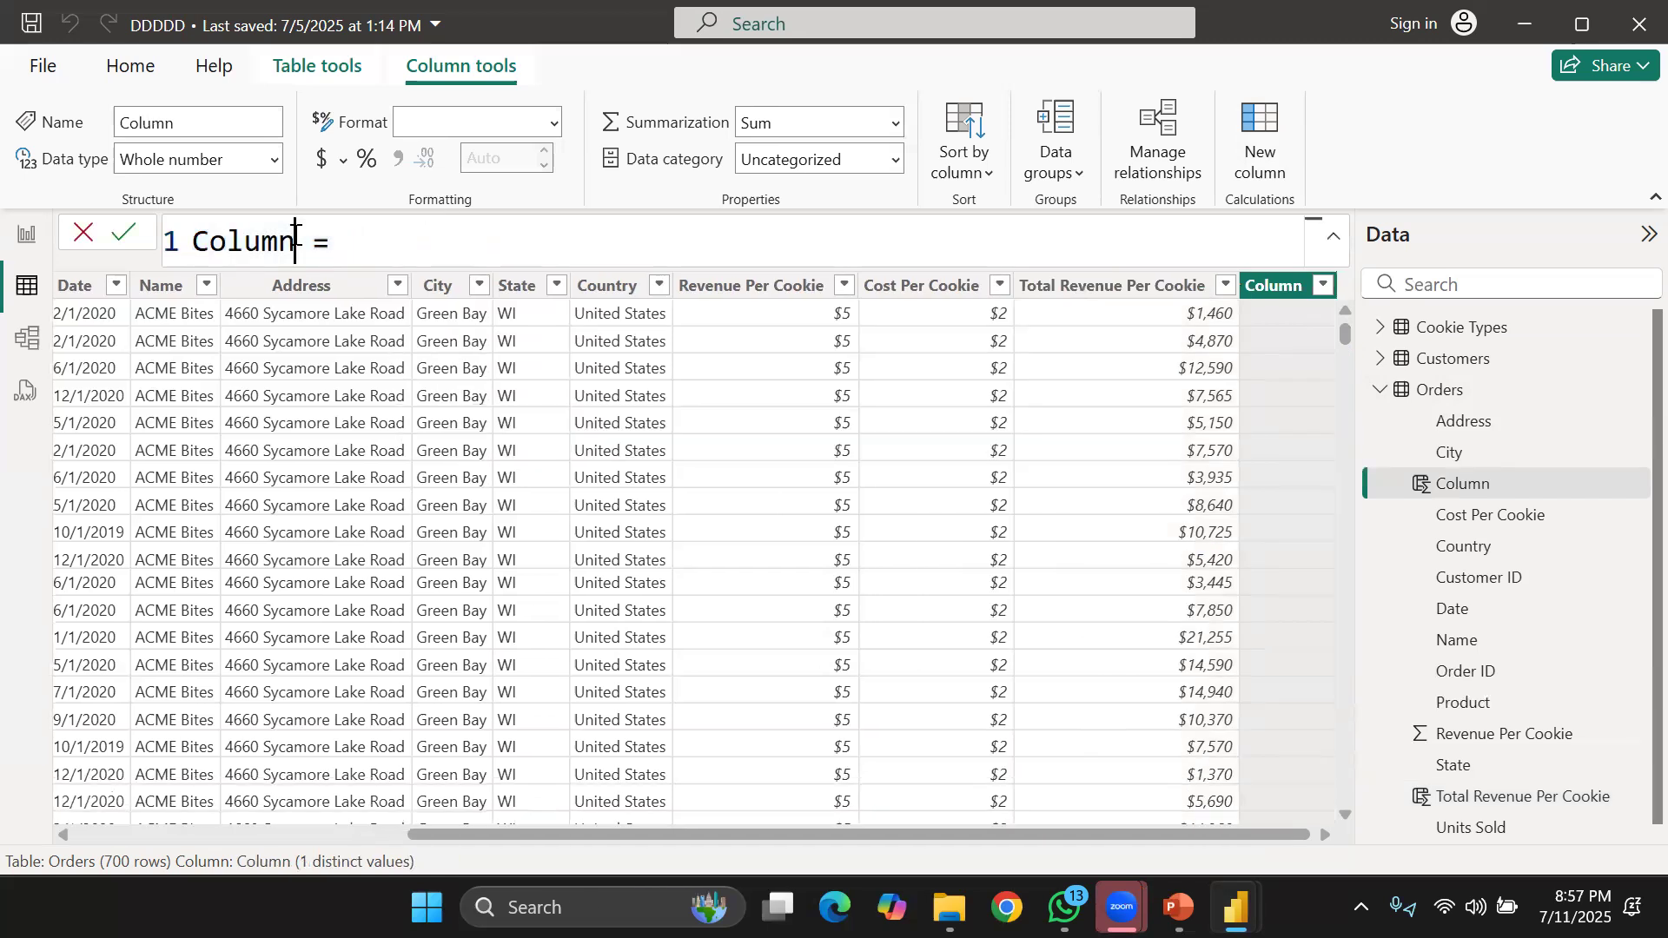
pyautogui.press('BackSpace')
pyautogui.press('BackSpace')
pyautogui.press('BackSpace')
pyautogui.press('BackSpace')
pyautogui.press('BackSpace')
pyautogui.press('BackSpace')
pyautogui.write('Total ')
pyautogui.write('Cost ')
pyautogui.write('Per ')
pyautogui.write('Cooki')
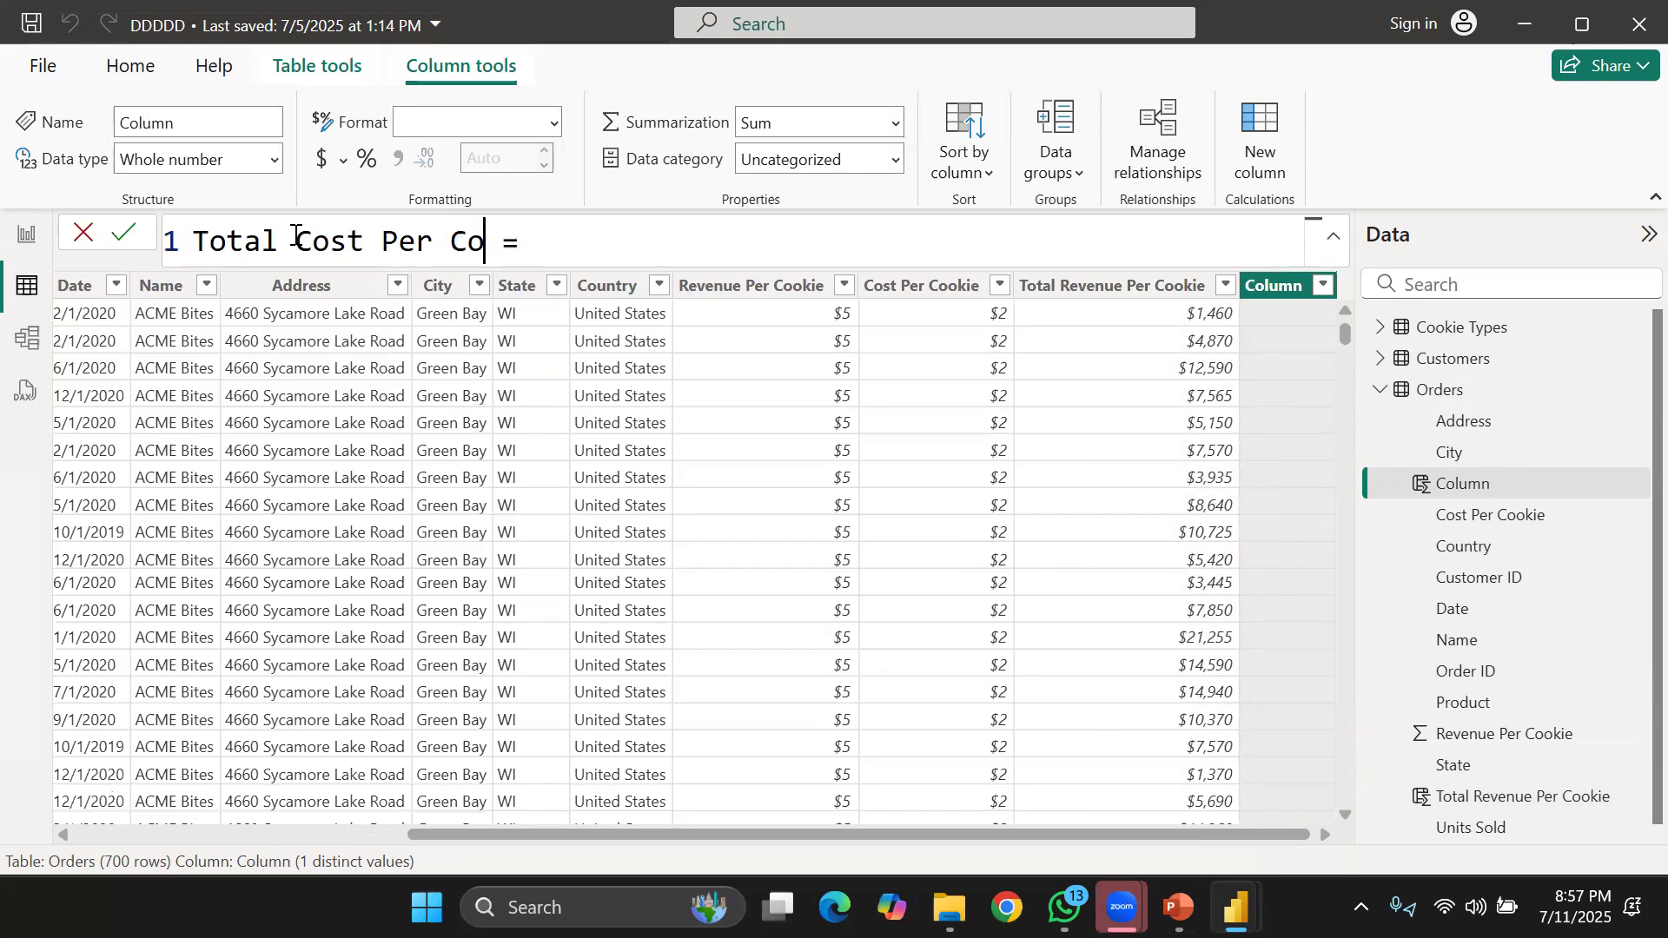
pyautogui.write("e = '")
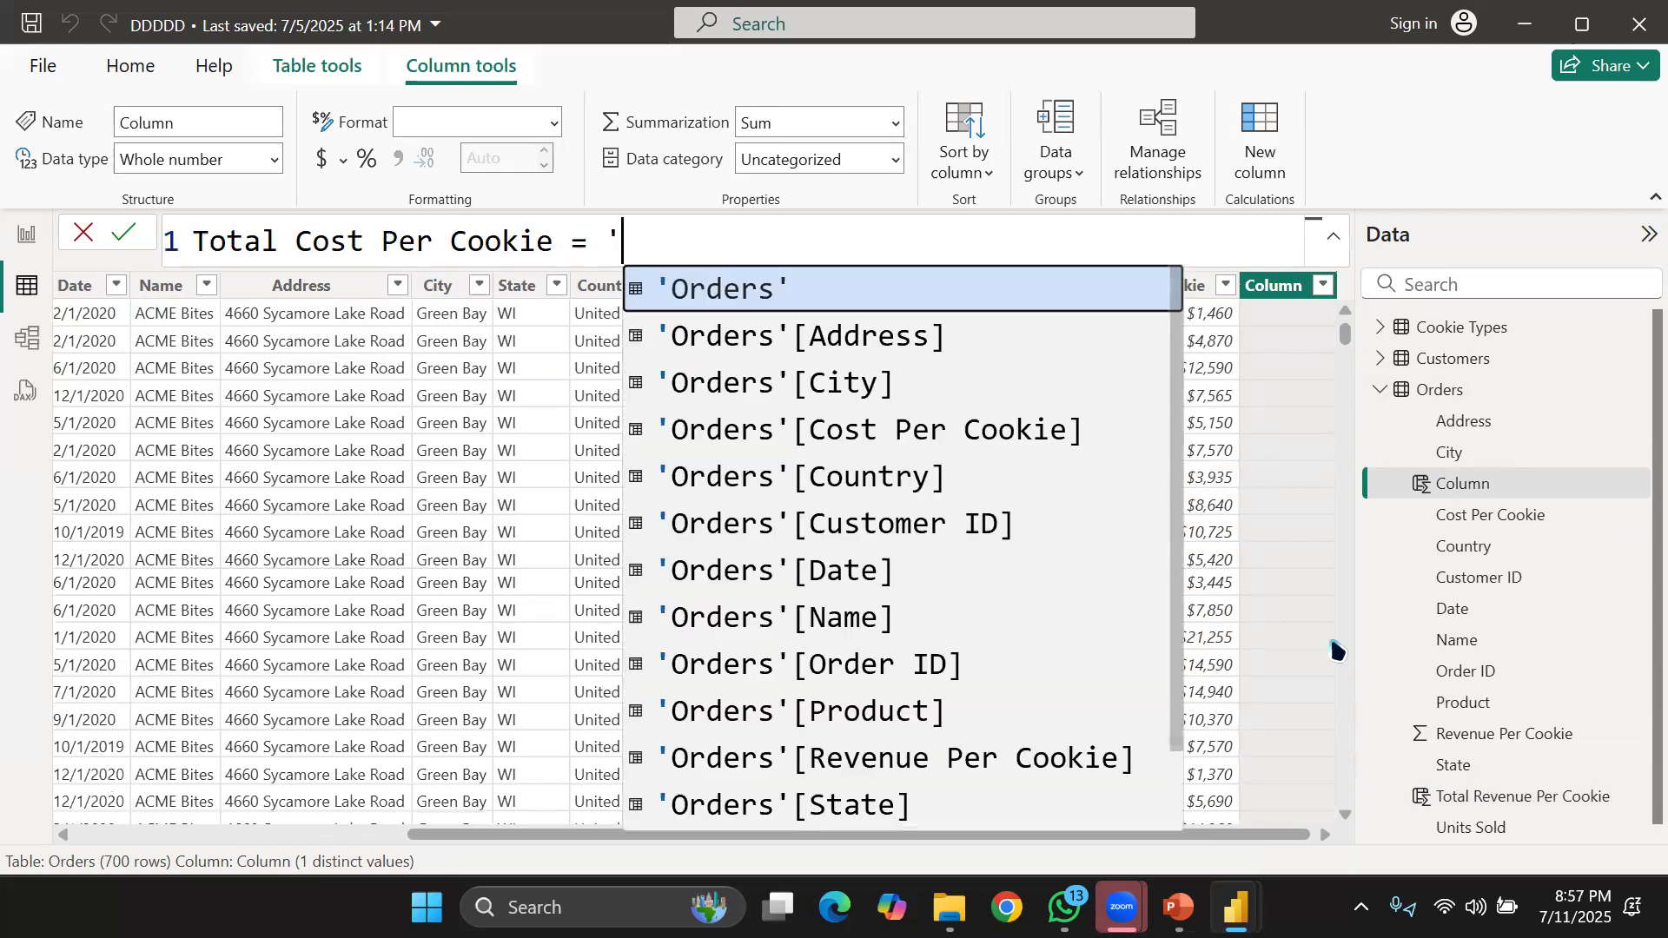
# Define Total Cost Per Cookie as 'Orders'[Cost Per Cookie] * 'Orders'[Units Sold] and commit the formula.
pyautogui.scroll(-1, 921, 730)
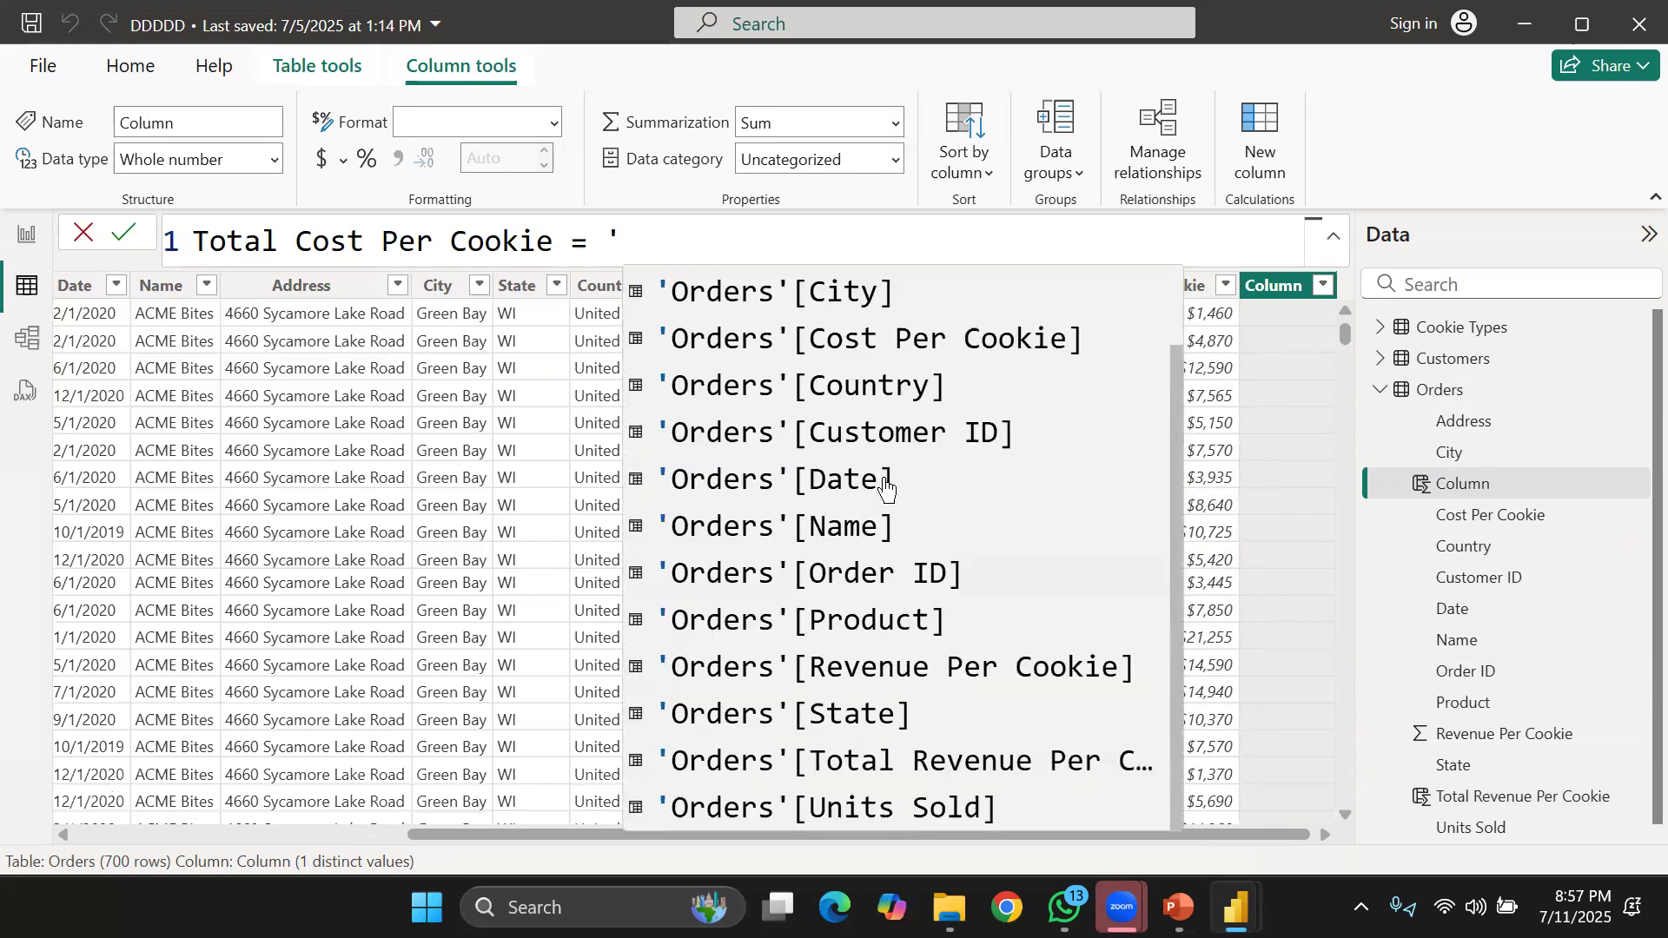
pyautogui.scroll(1, 886, 491)
pyautogui.click(925, 432)
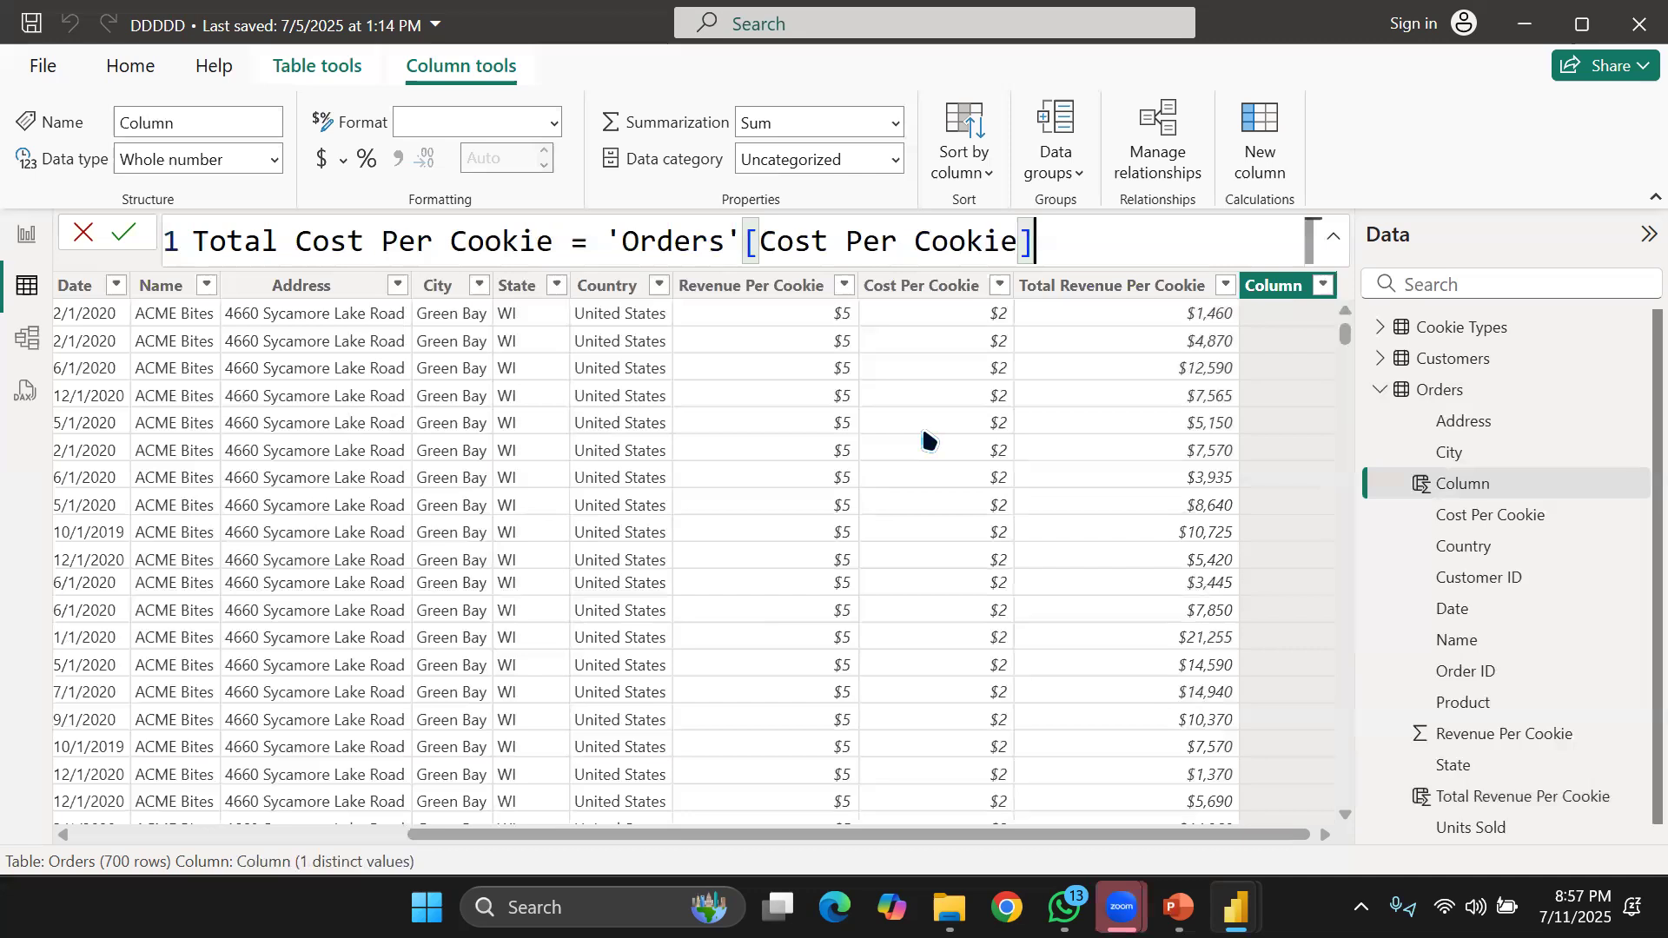
pyautogui.write("* '")
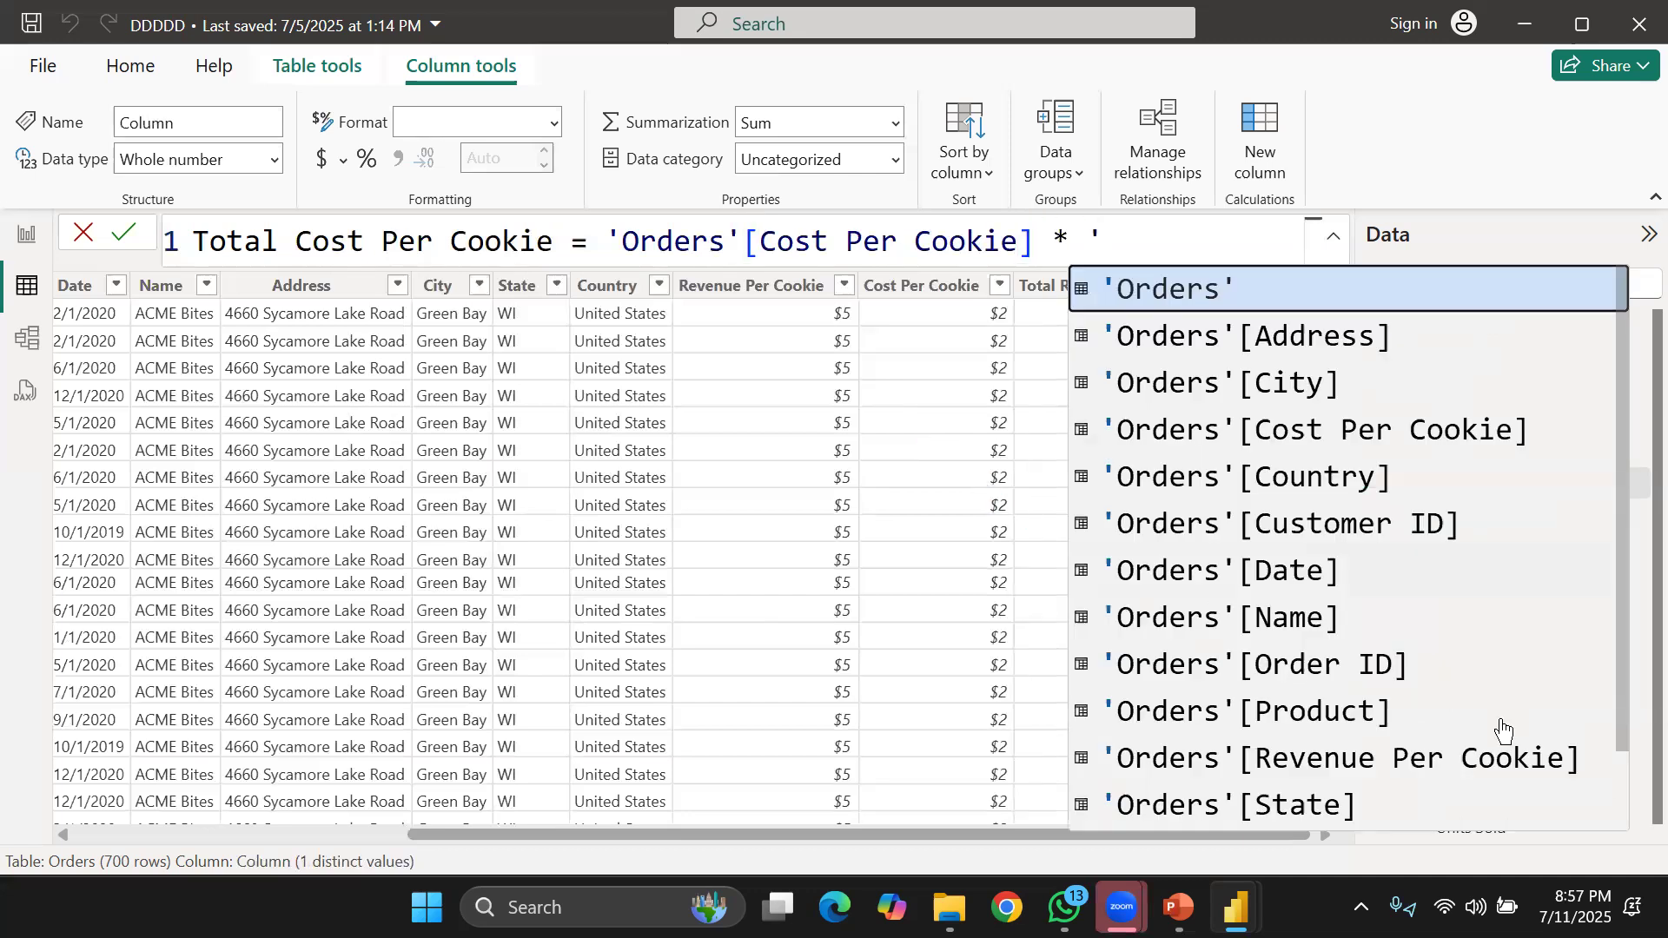
pyautogui.scroll(-1, 1329, 738)
pyautogui.click(1316, 790)
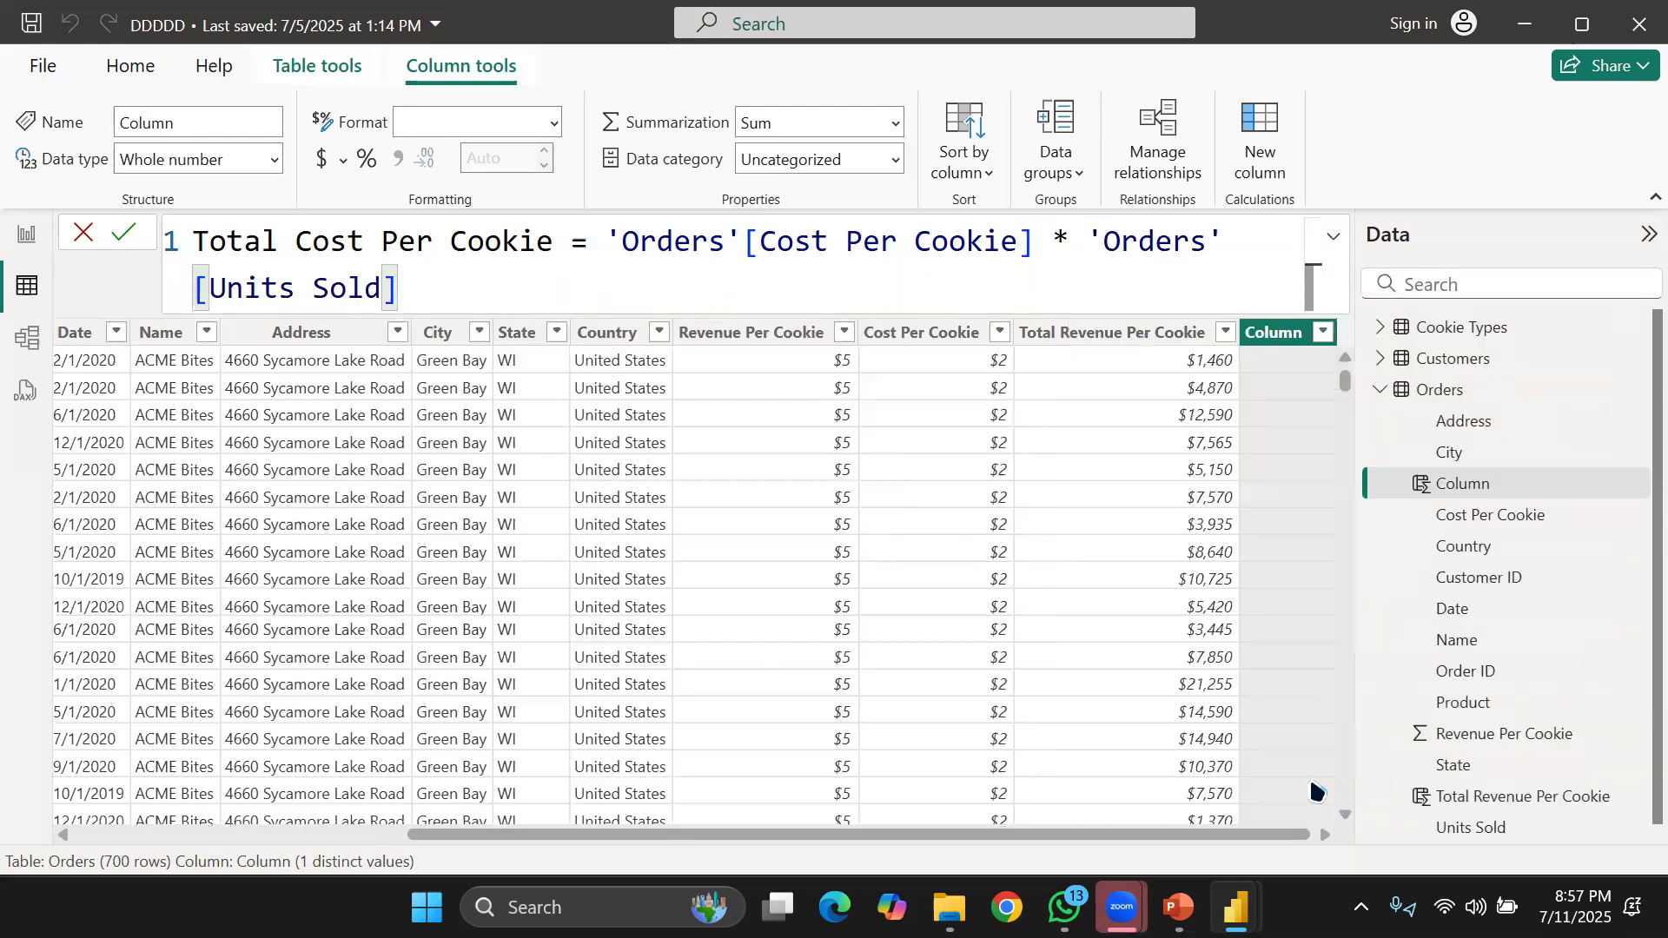
pyautogui.press('Return')
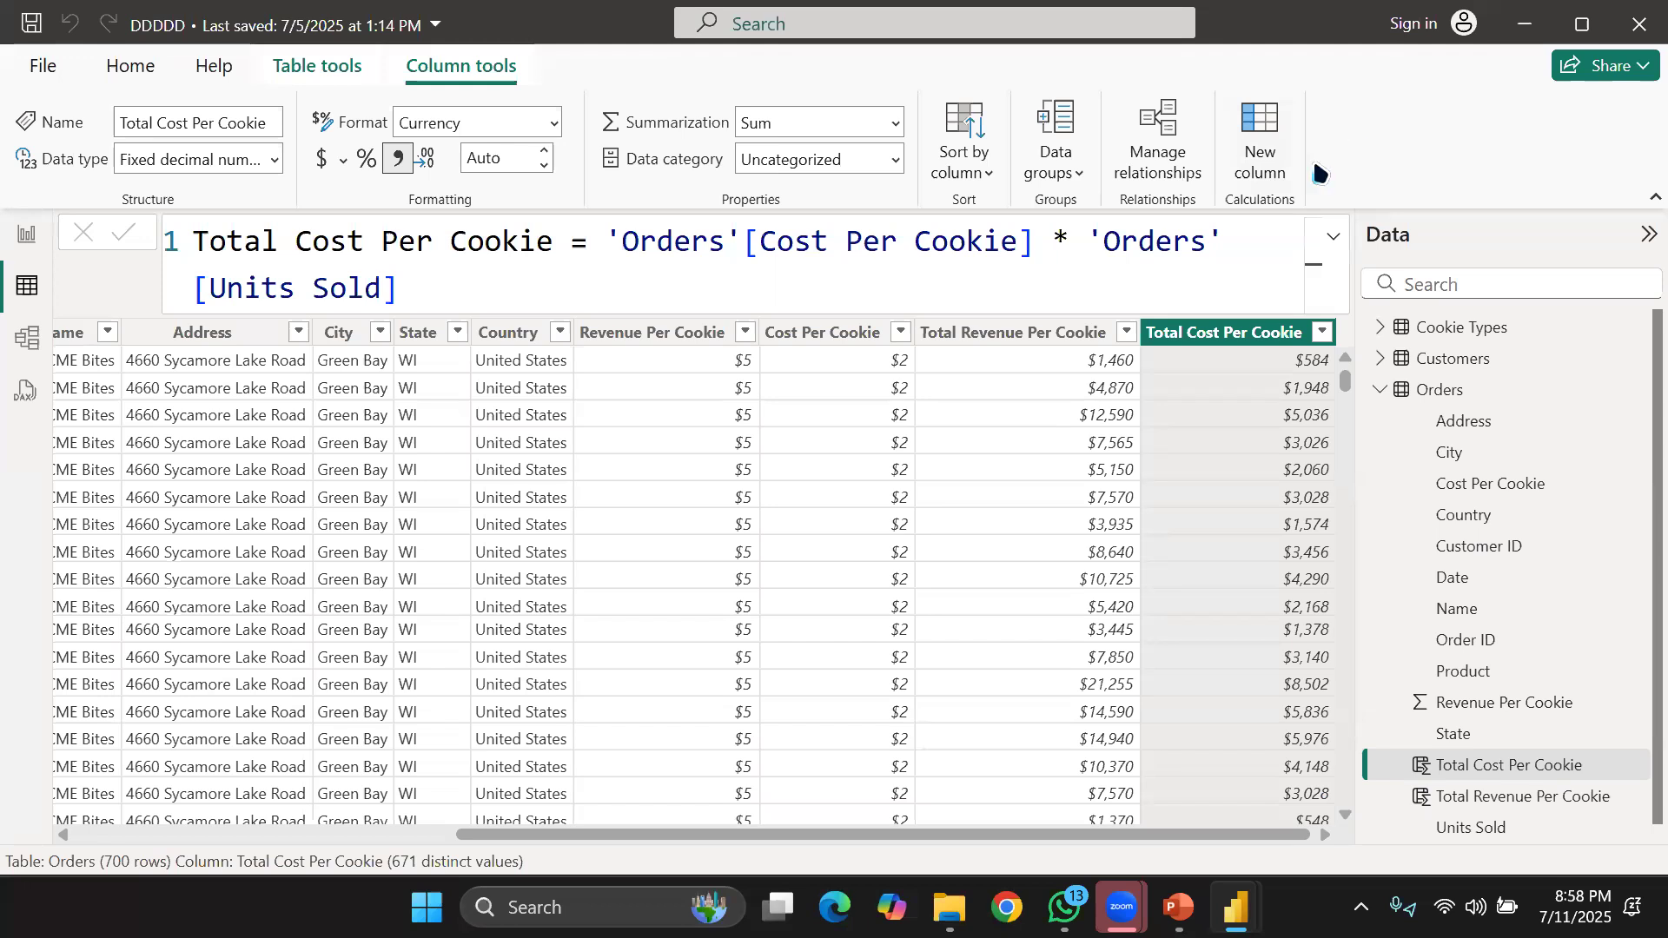
# Add a third calculated column to the Orders table and name it Total Cookie Profit.
pyautogui.click(1251, 128)
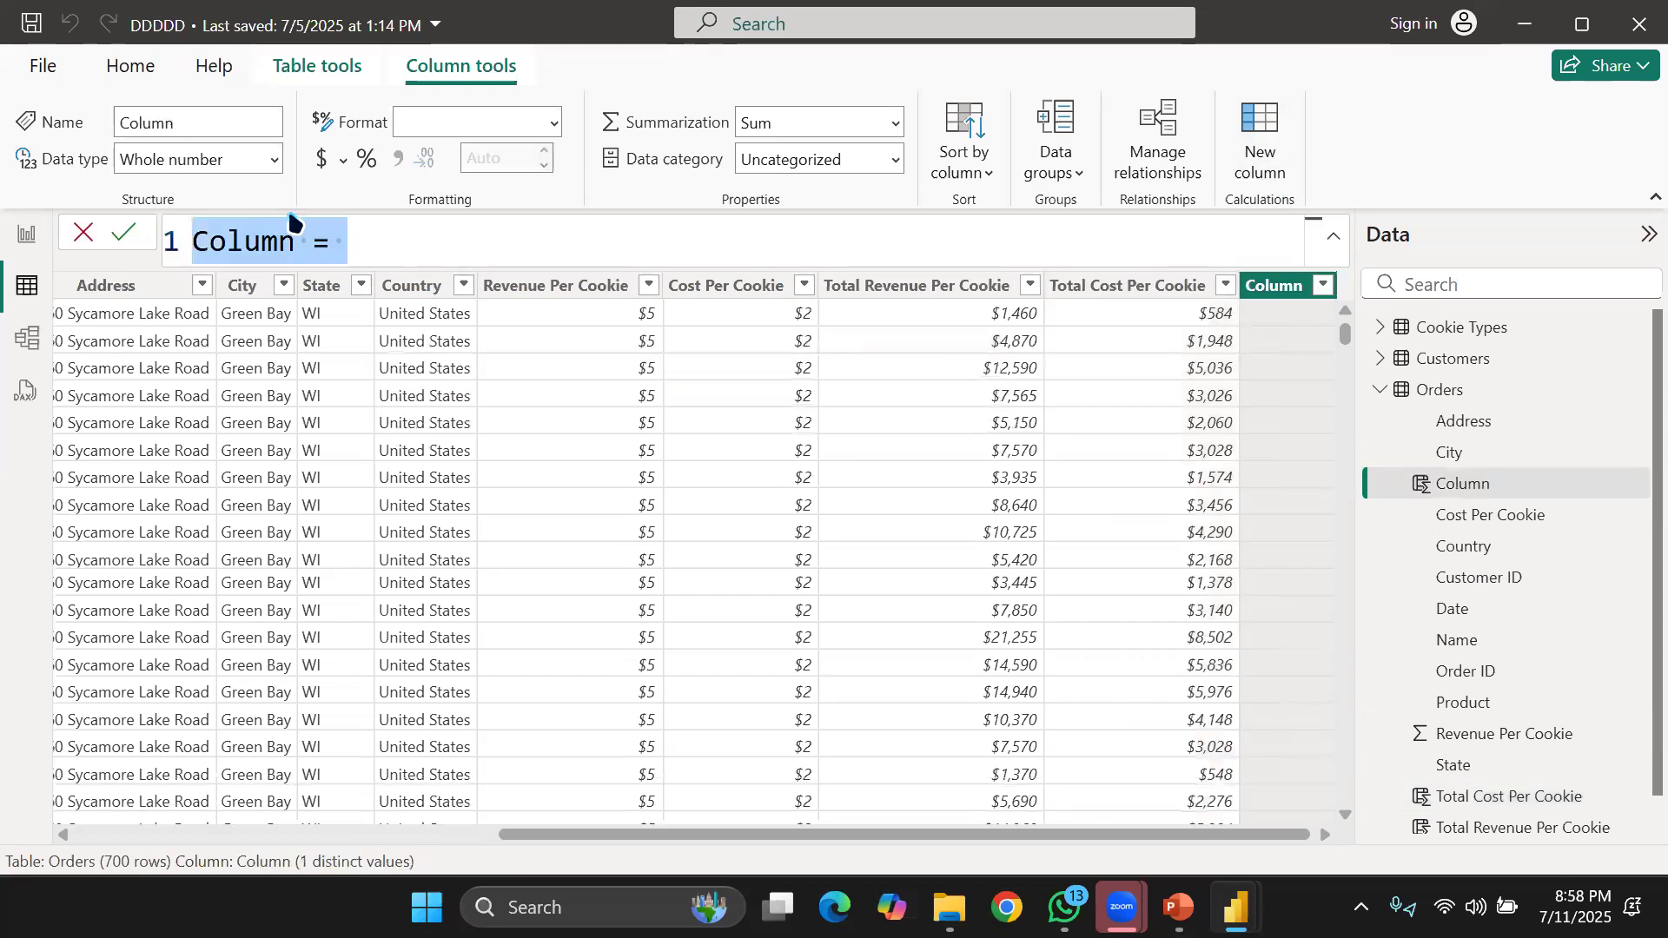
pyautogui.click(298, 229)
pyautogui.press('BackSpace')
pyautogui.press('BackSpace')
pyautogui.press('BackSpace')
pyautogui.press('BackSpace')
pyautogui.press('BackSpace')
pyautogui.press('BackSpace')
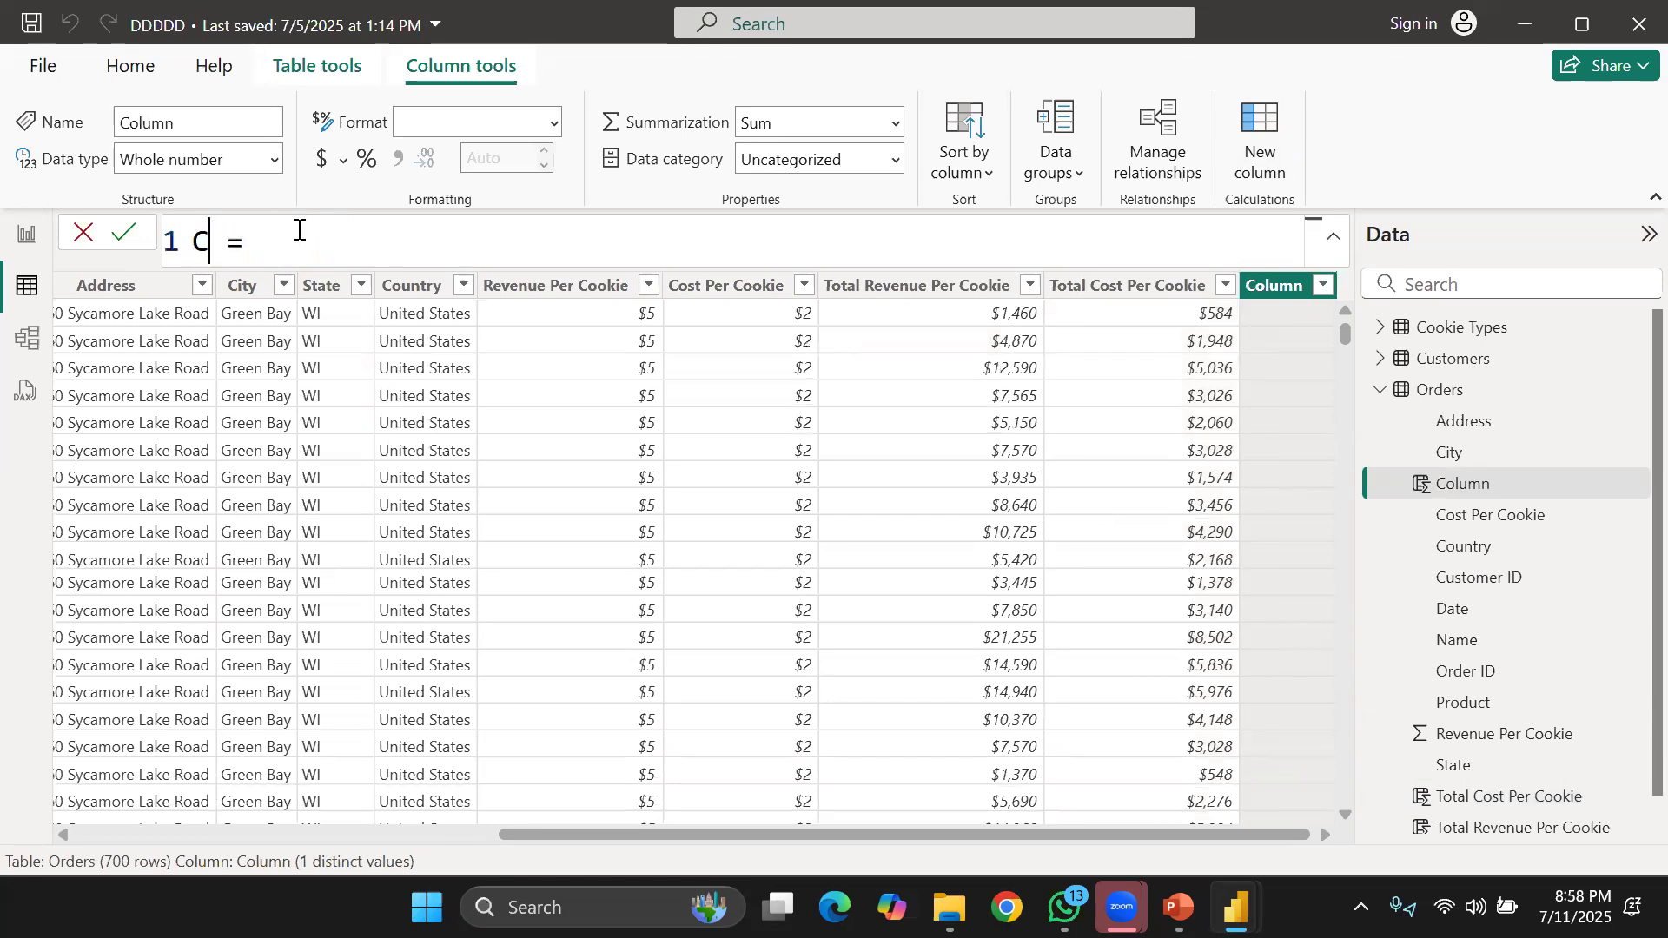
pyautogui.write('Total Cooki')
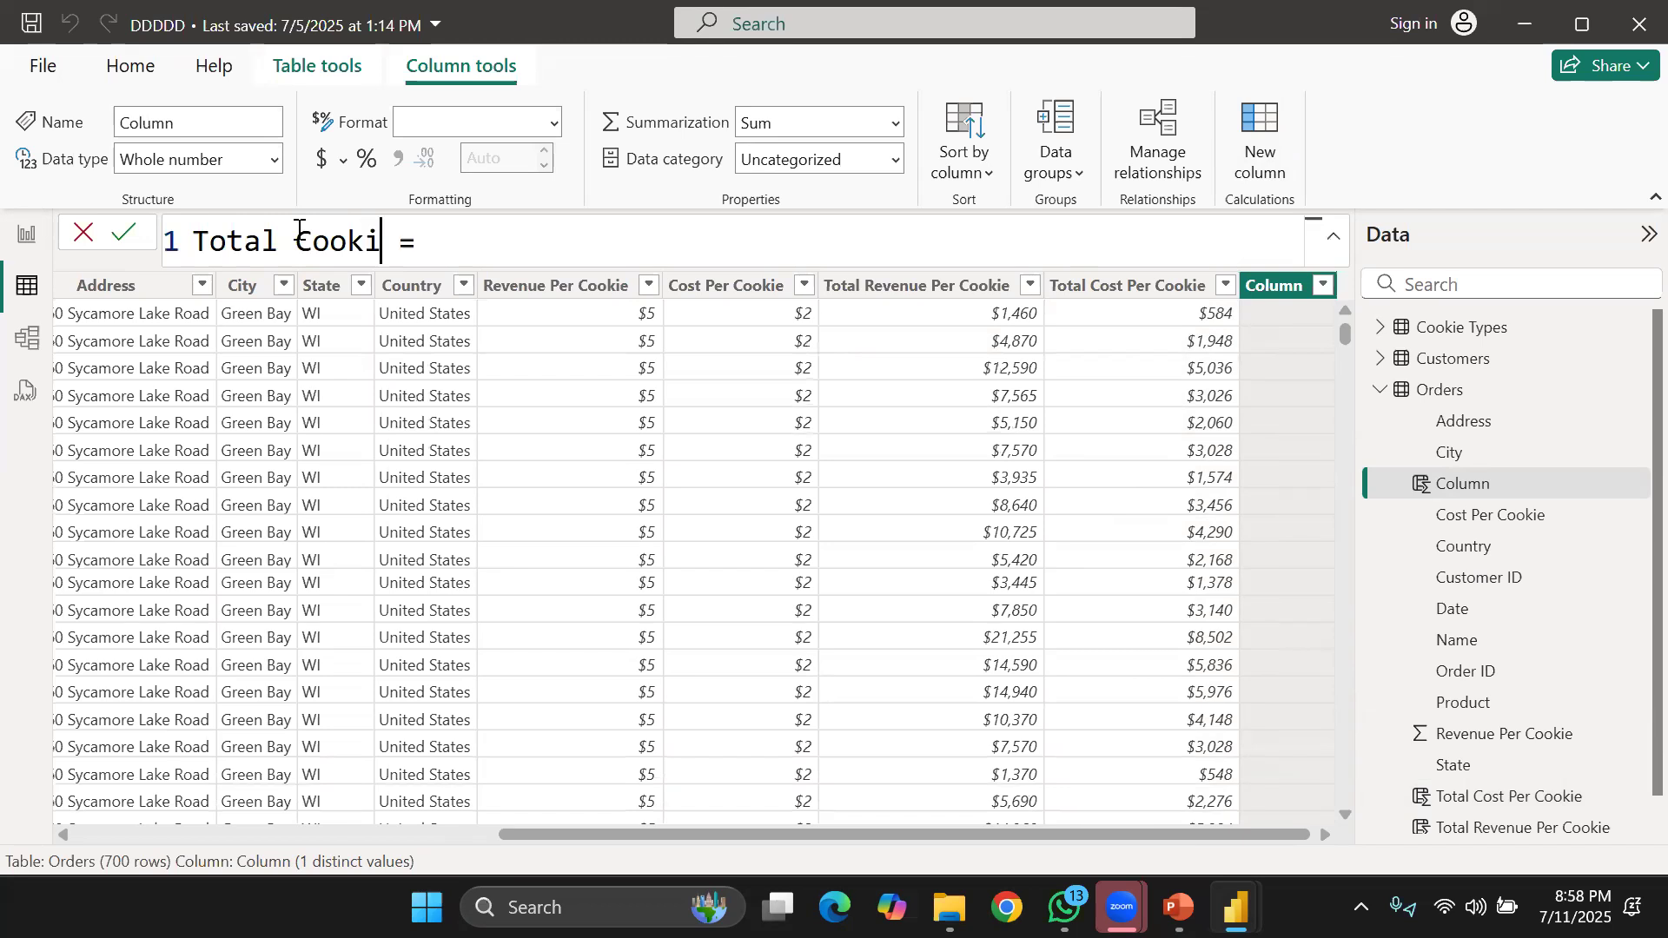
pyautogui.write('e Profit = ')
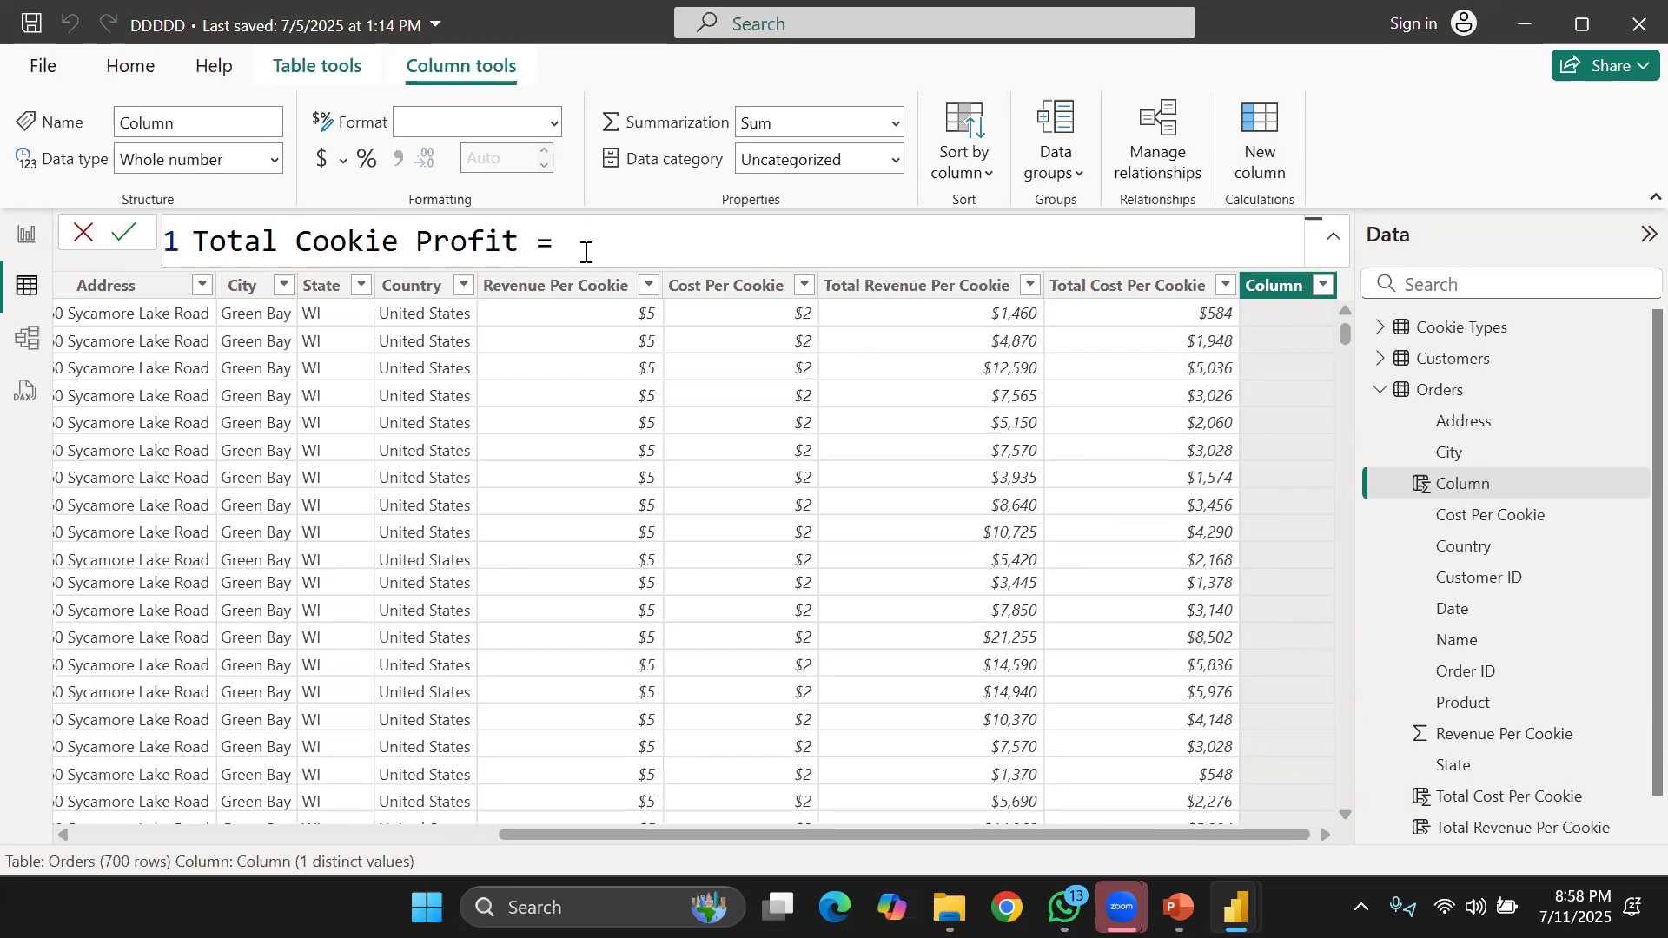
# Define Total Cookie Profit as 'Orders'[Total Revenue Per Cookie] - 'Orders'[Total Cost Per Cookie] and commit the formula.
pyautogui.write("'")
pyautogui.scroll(-1, 820, 660)
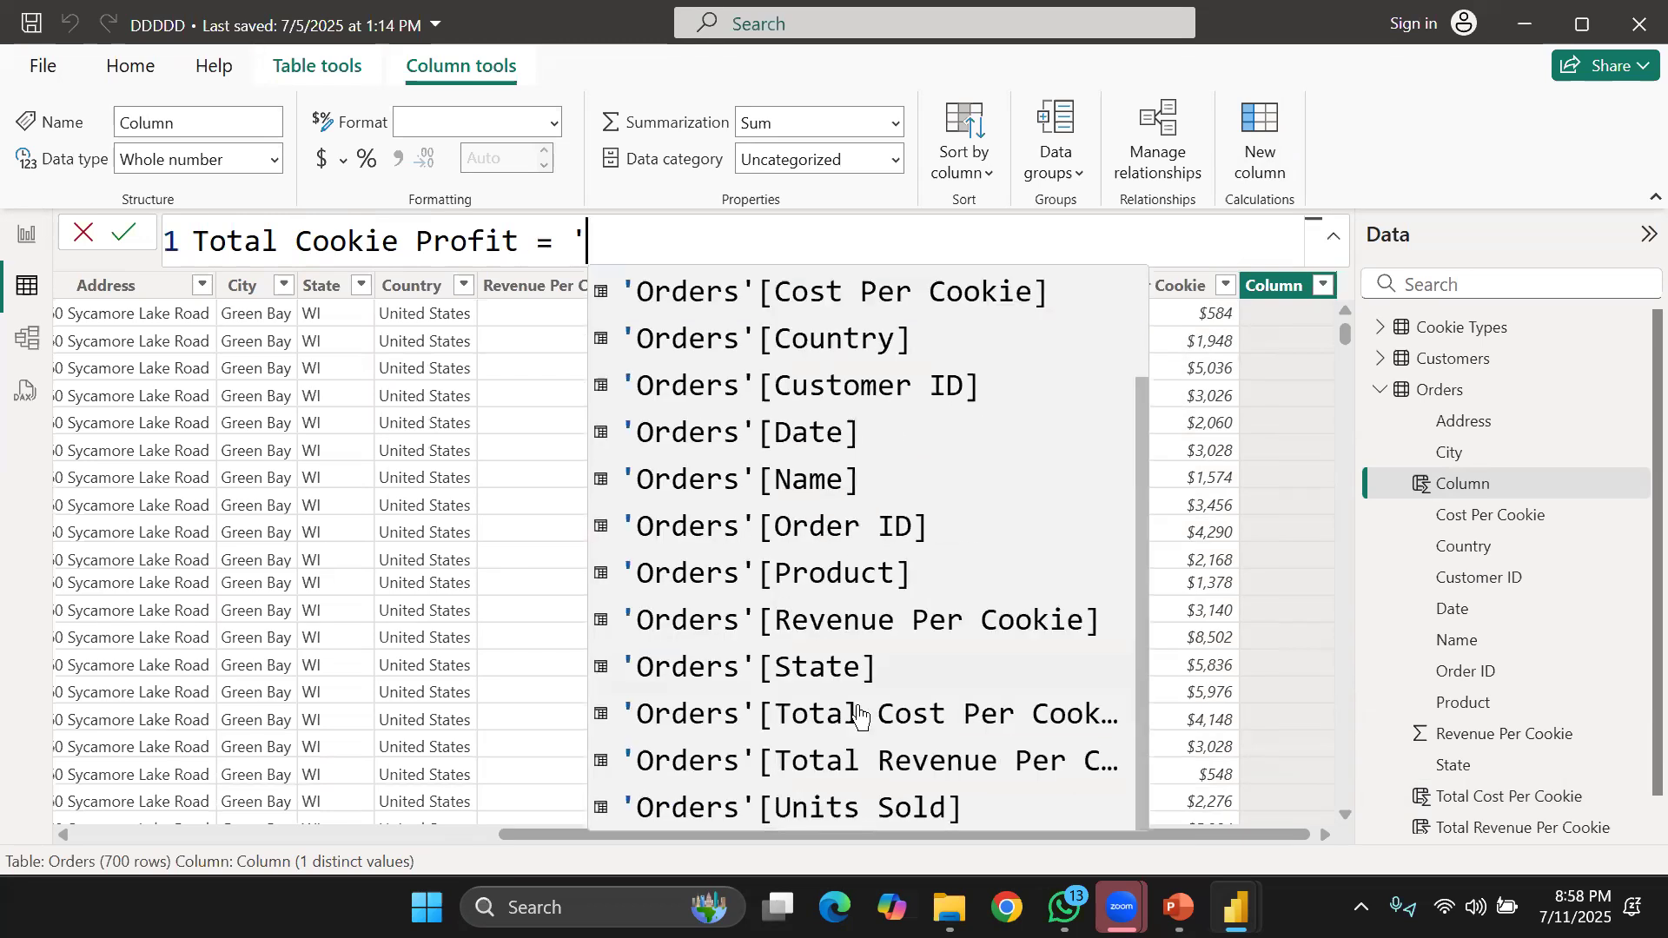
pyautogui.click(836, 758)
pyautogui.write("- '")
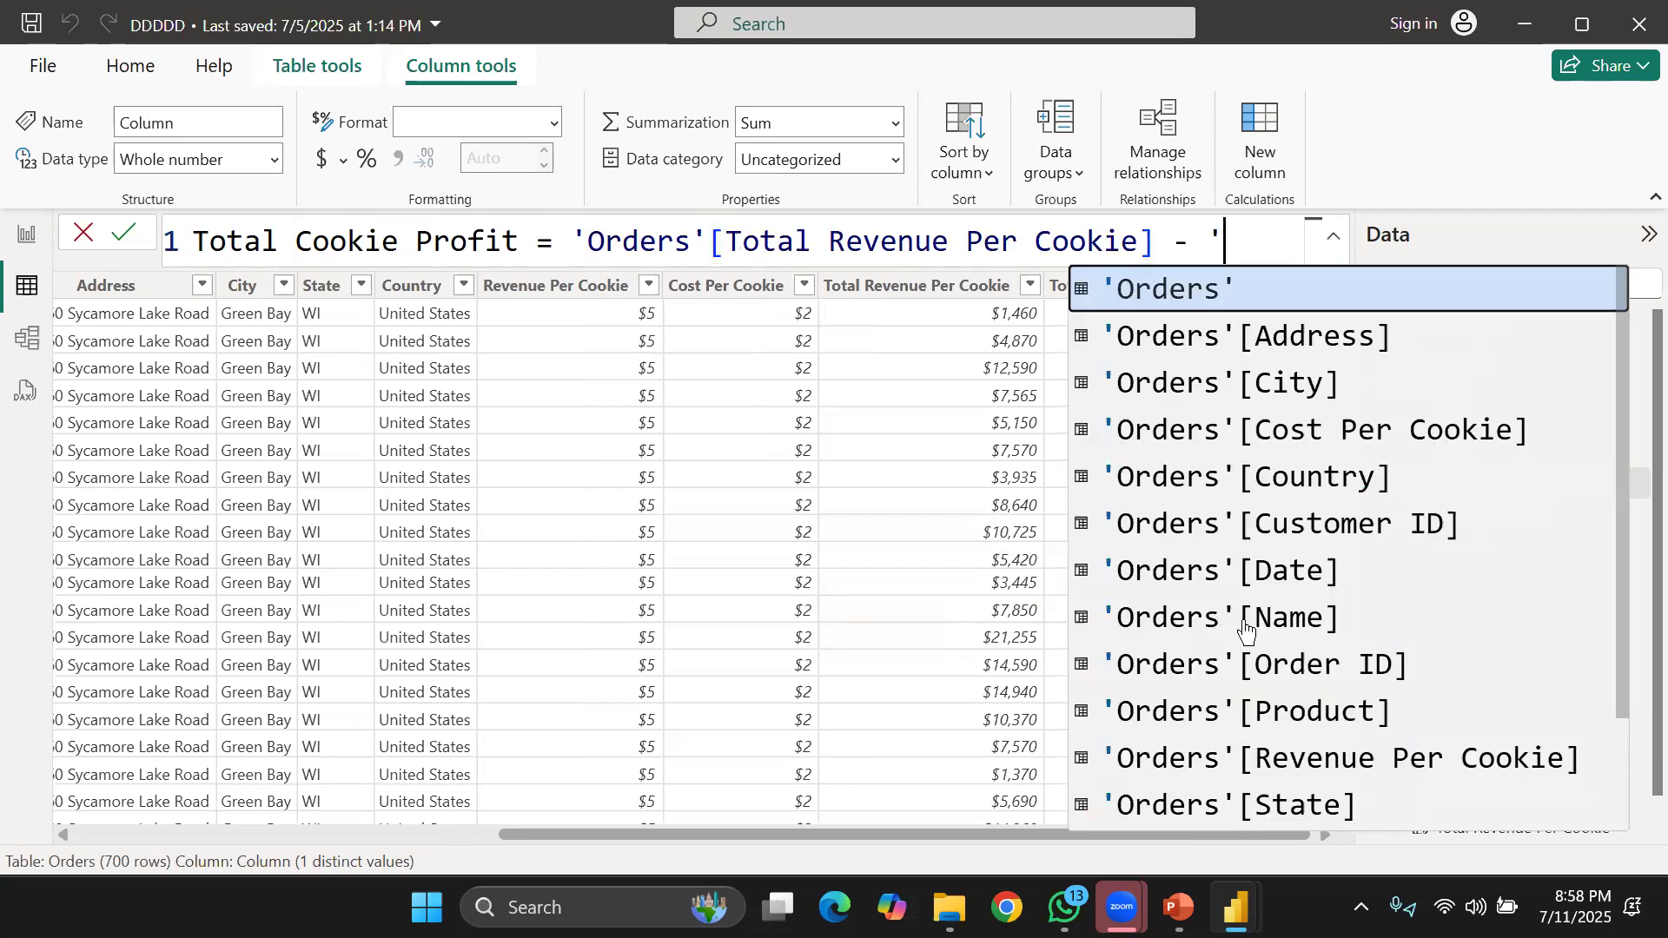
pyautogui.scroll(-1, 1425, 733)
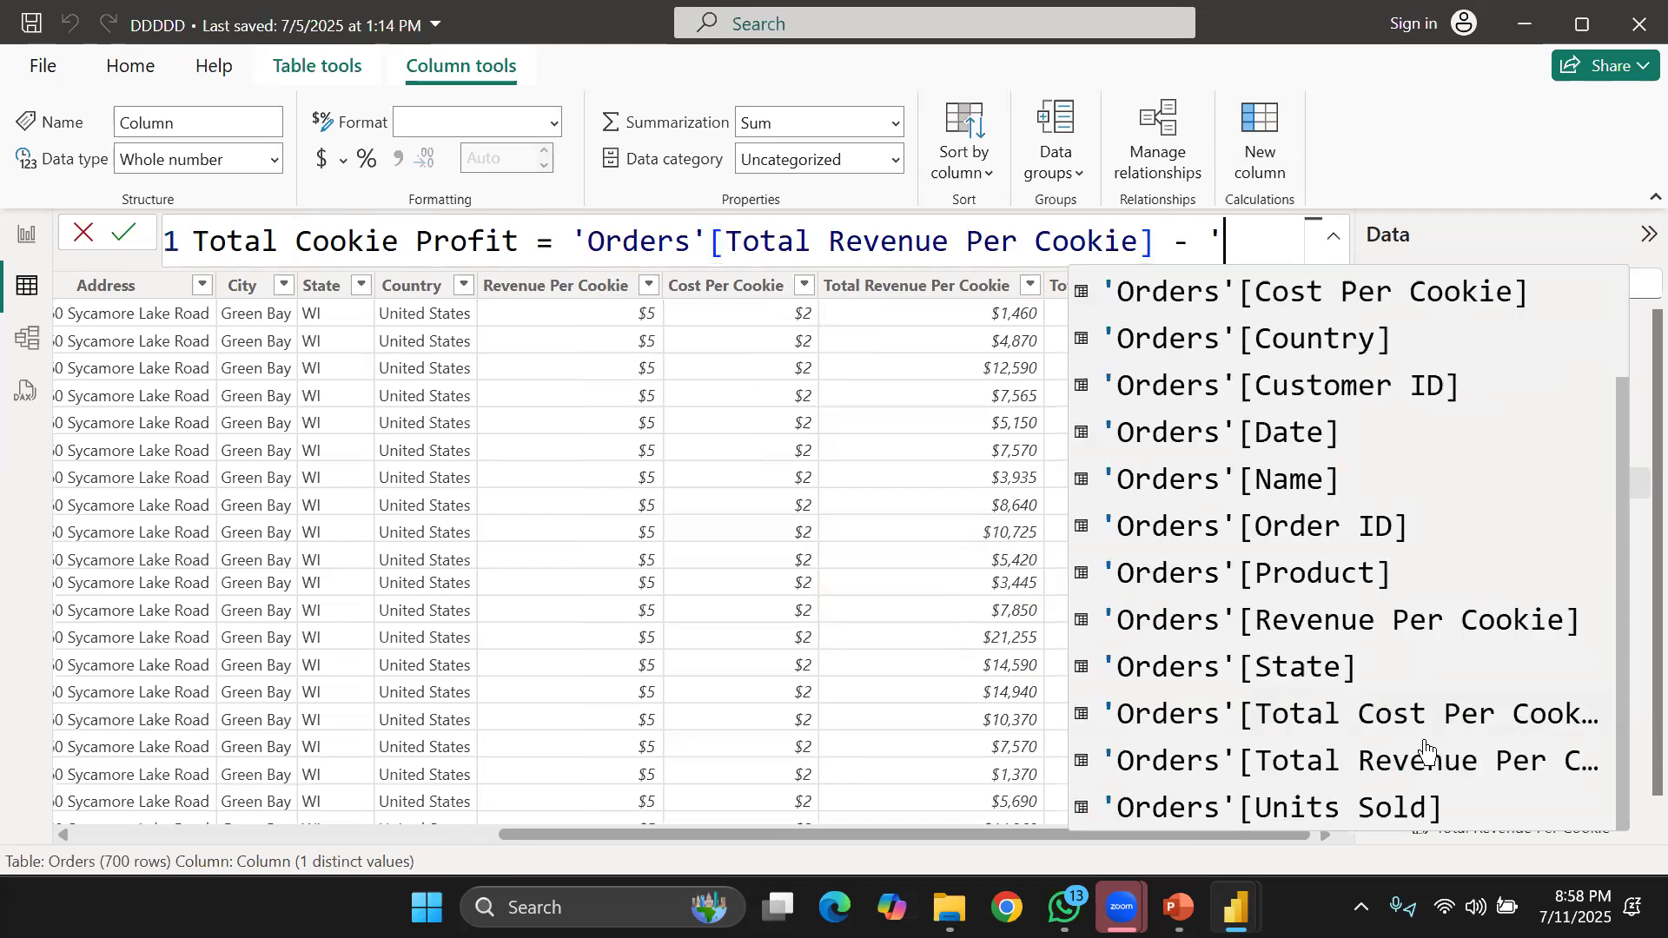
pyautogui.click(1423, 726)
pyautogui.press('Return')
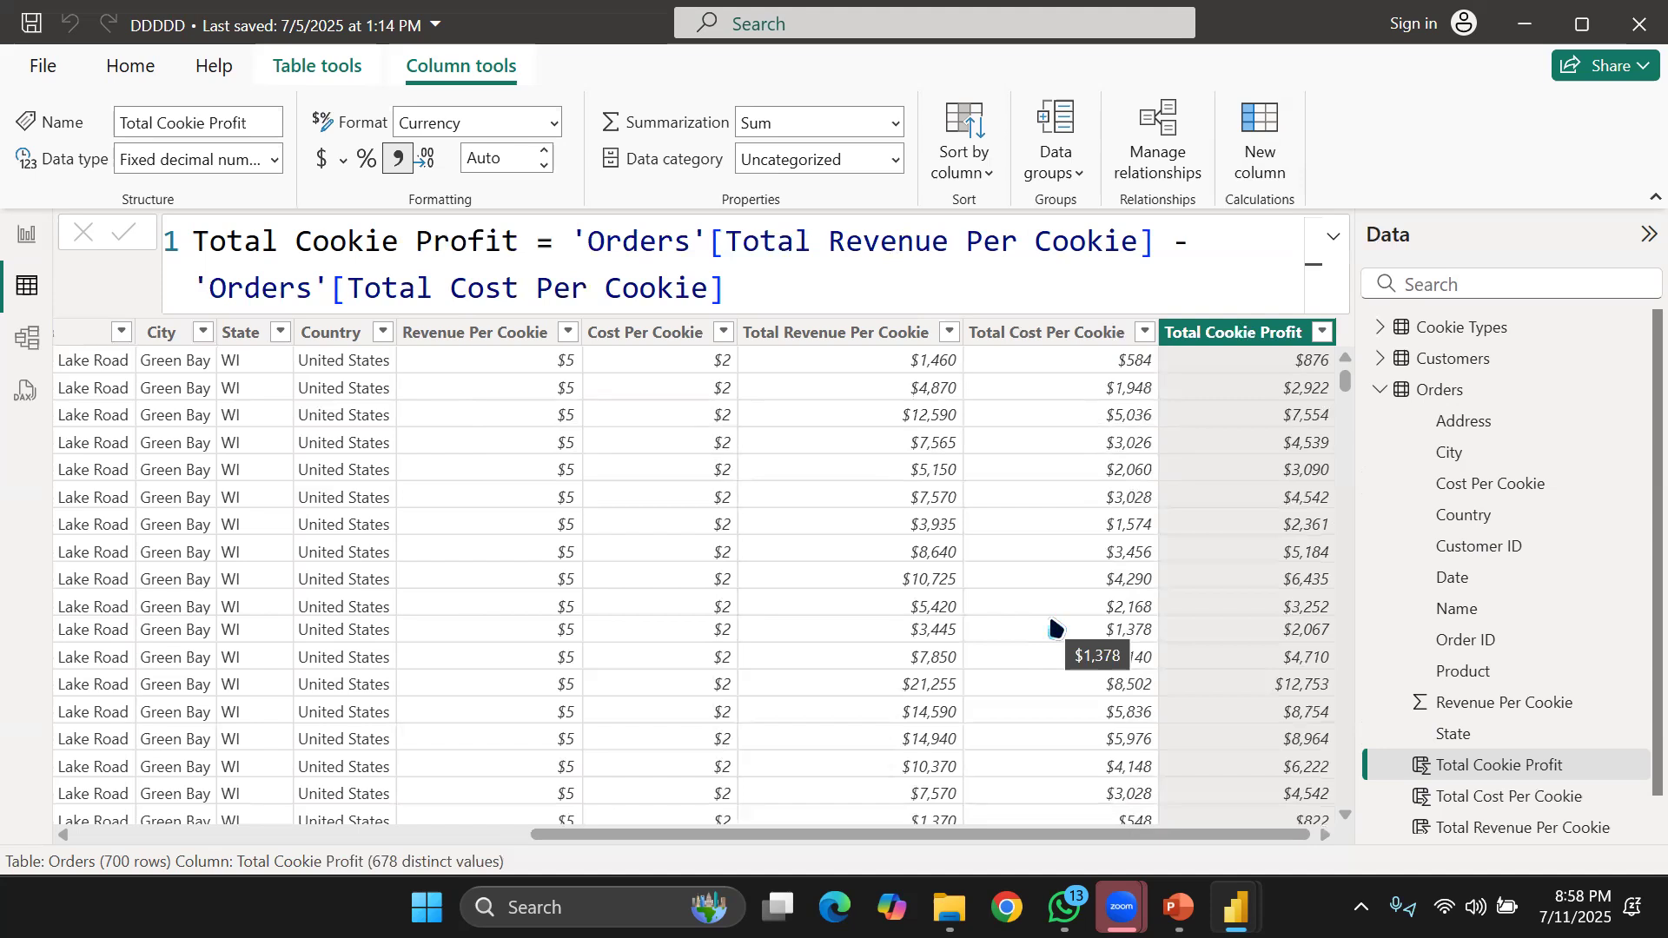
# Sort the Orders table by the Total Cookie Profit column in ascending order.
pyautogui.click(912, 335)
pyautogui.click(1020, 334)
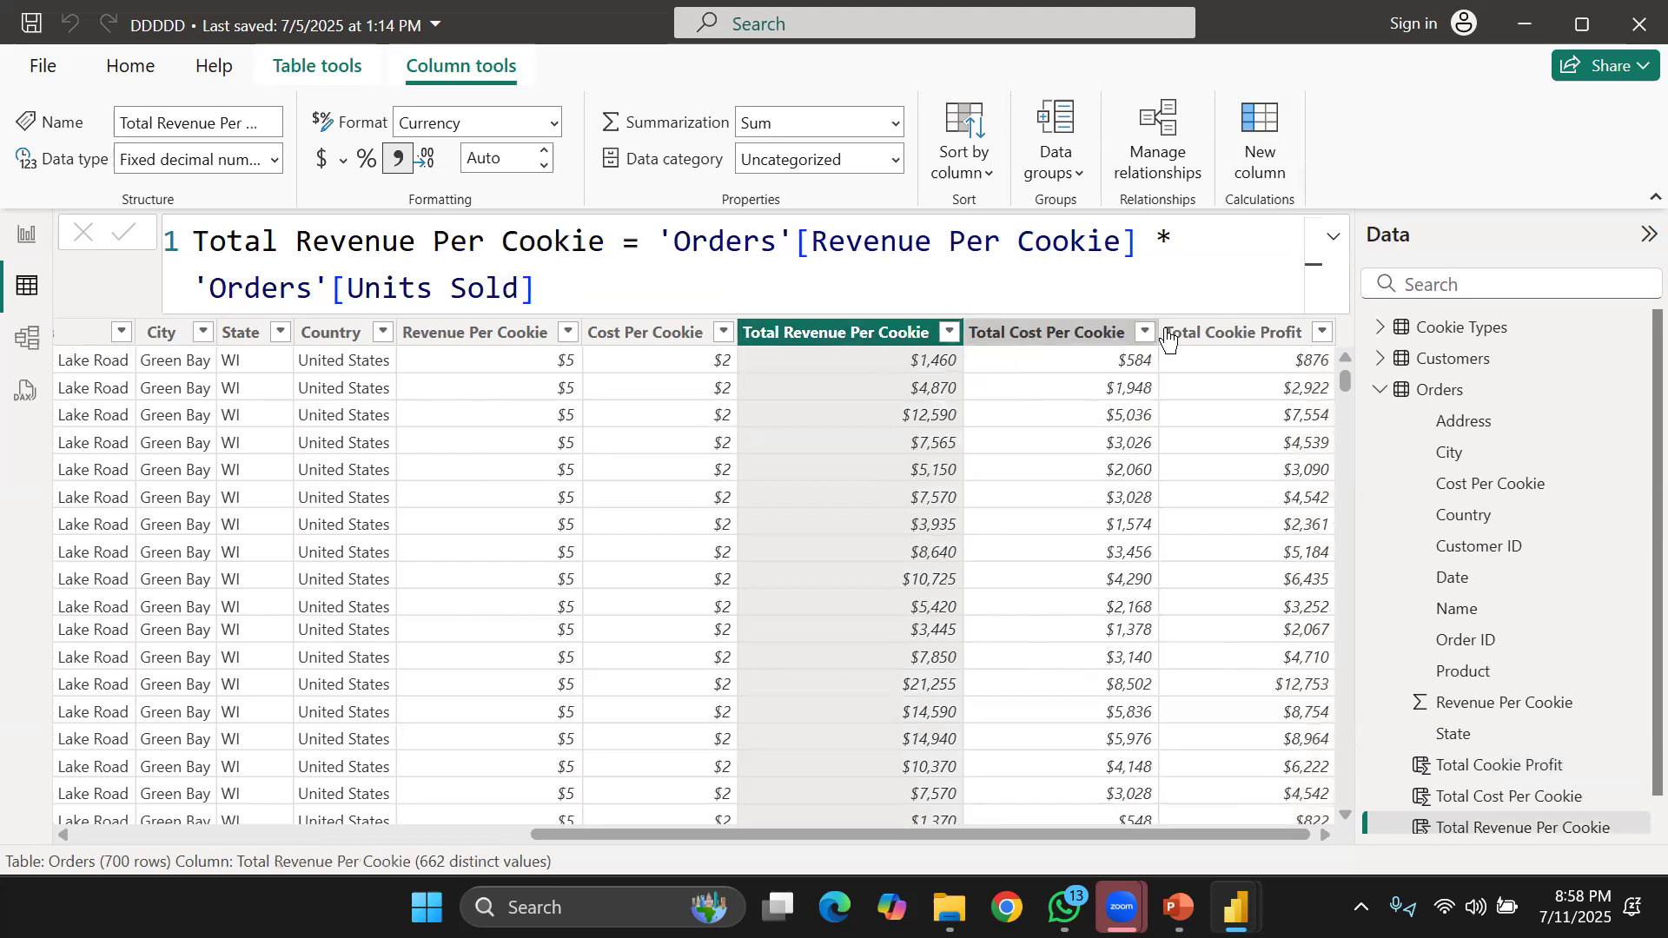
pyautogui.click(1242, 334)
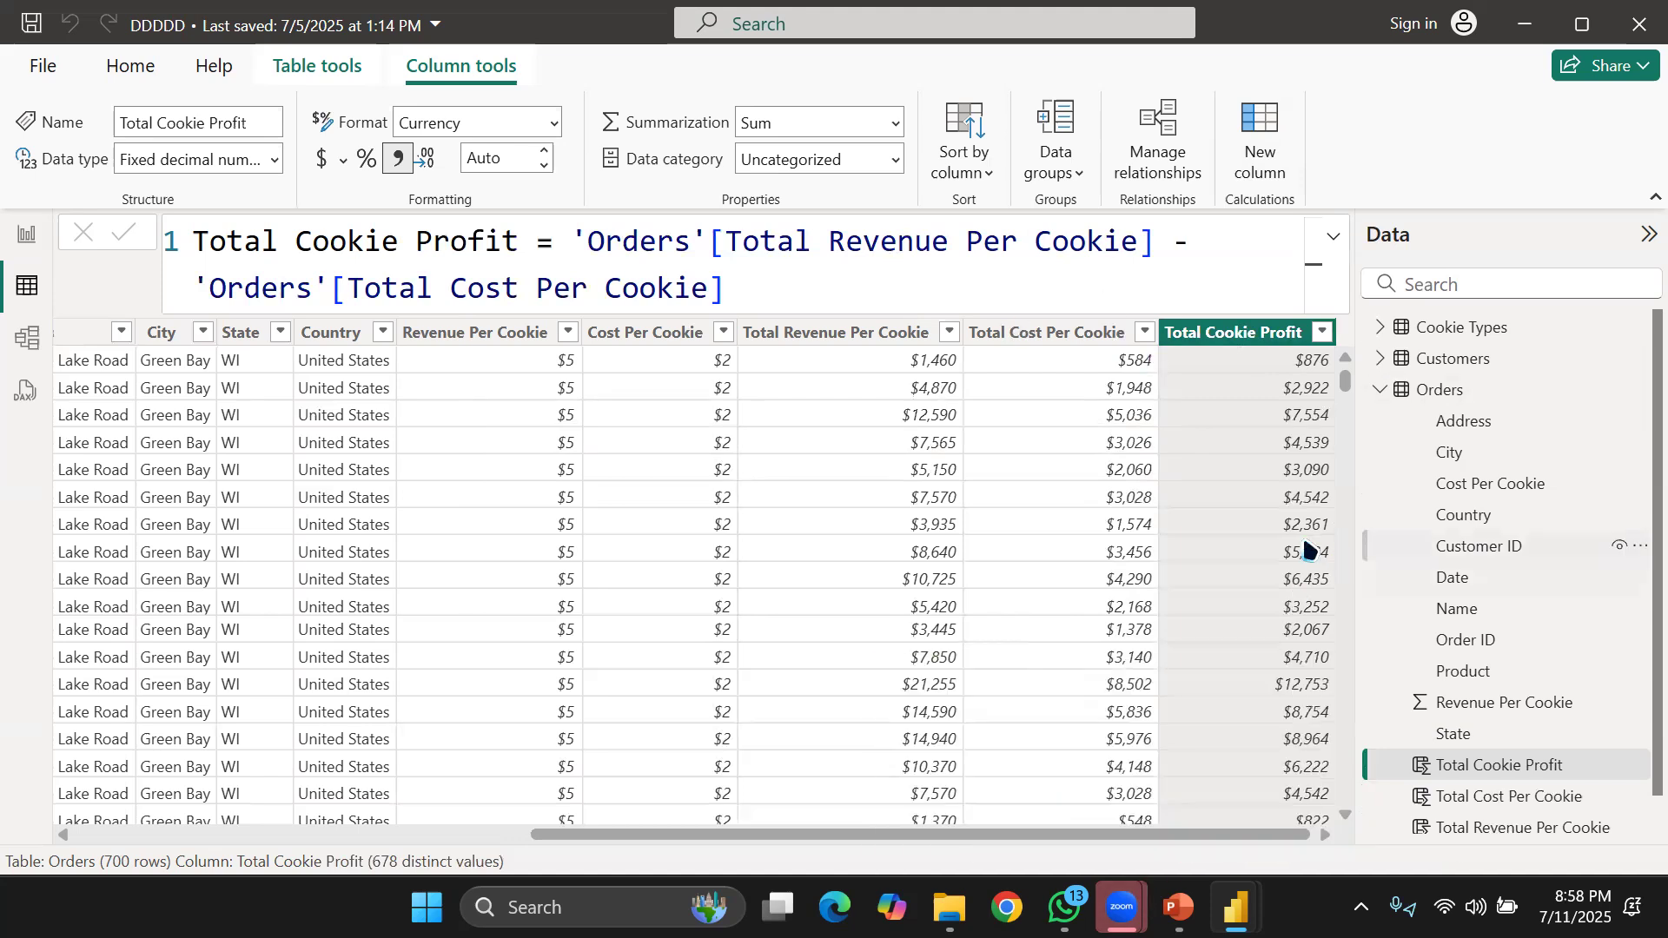
pyautogui.scroll(-10, 1307, 547)
pyautogui.scroll(15, 1224, 443)
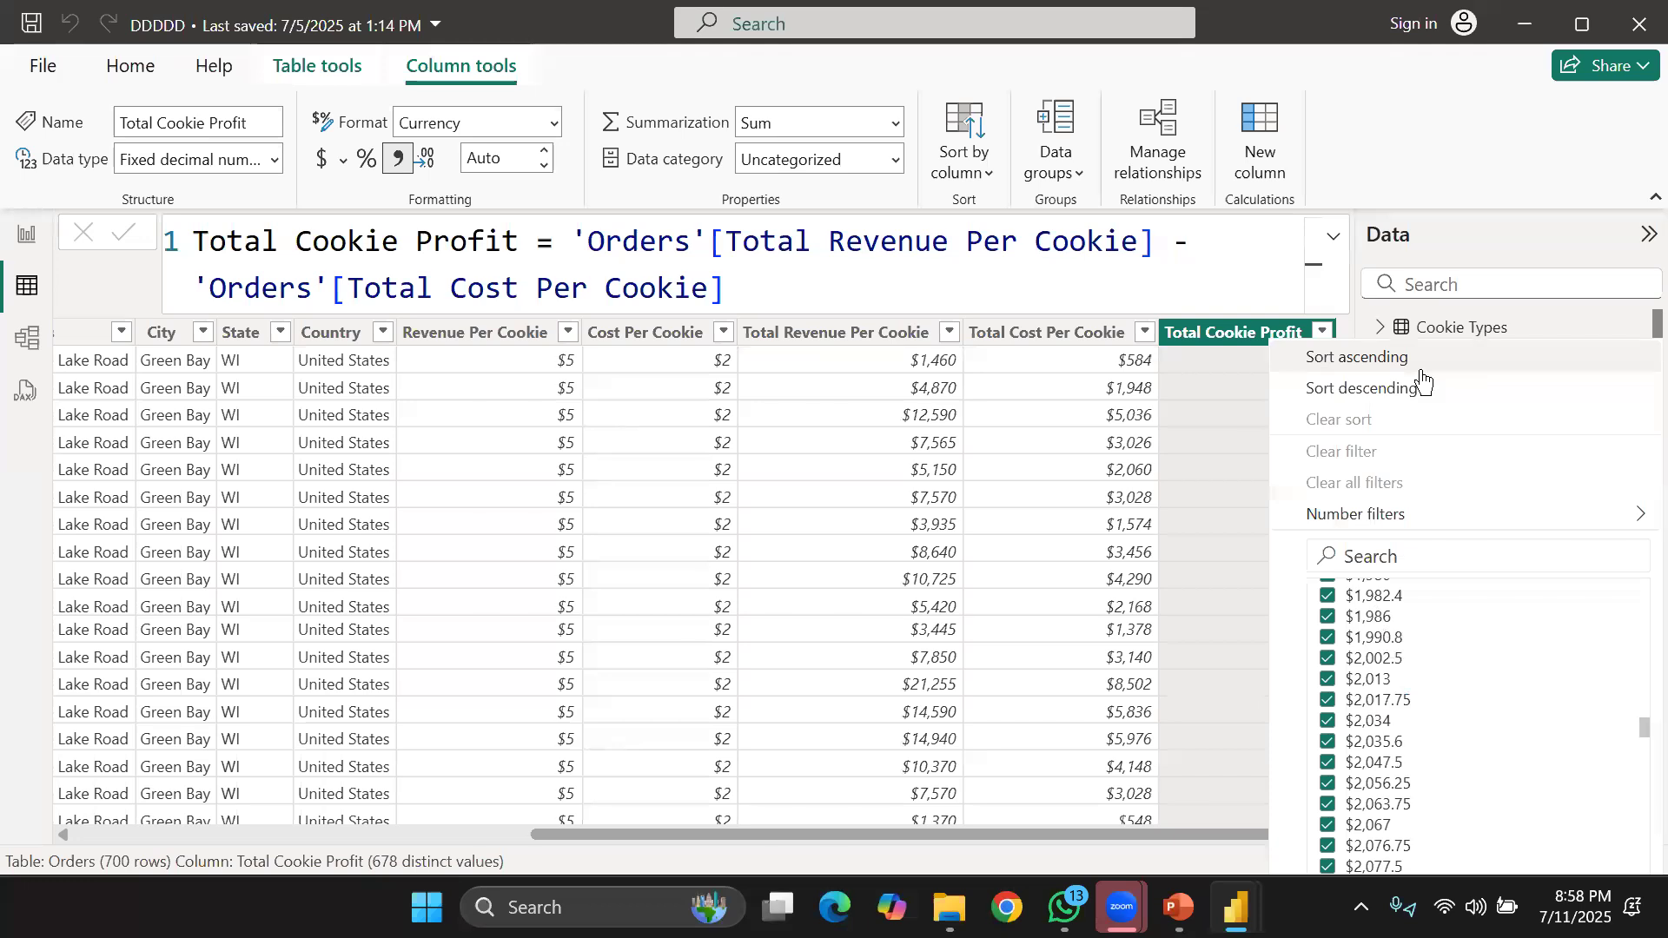
pyautogui.click(1412, 358)
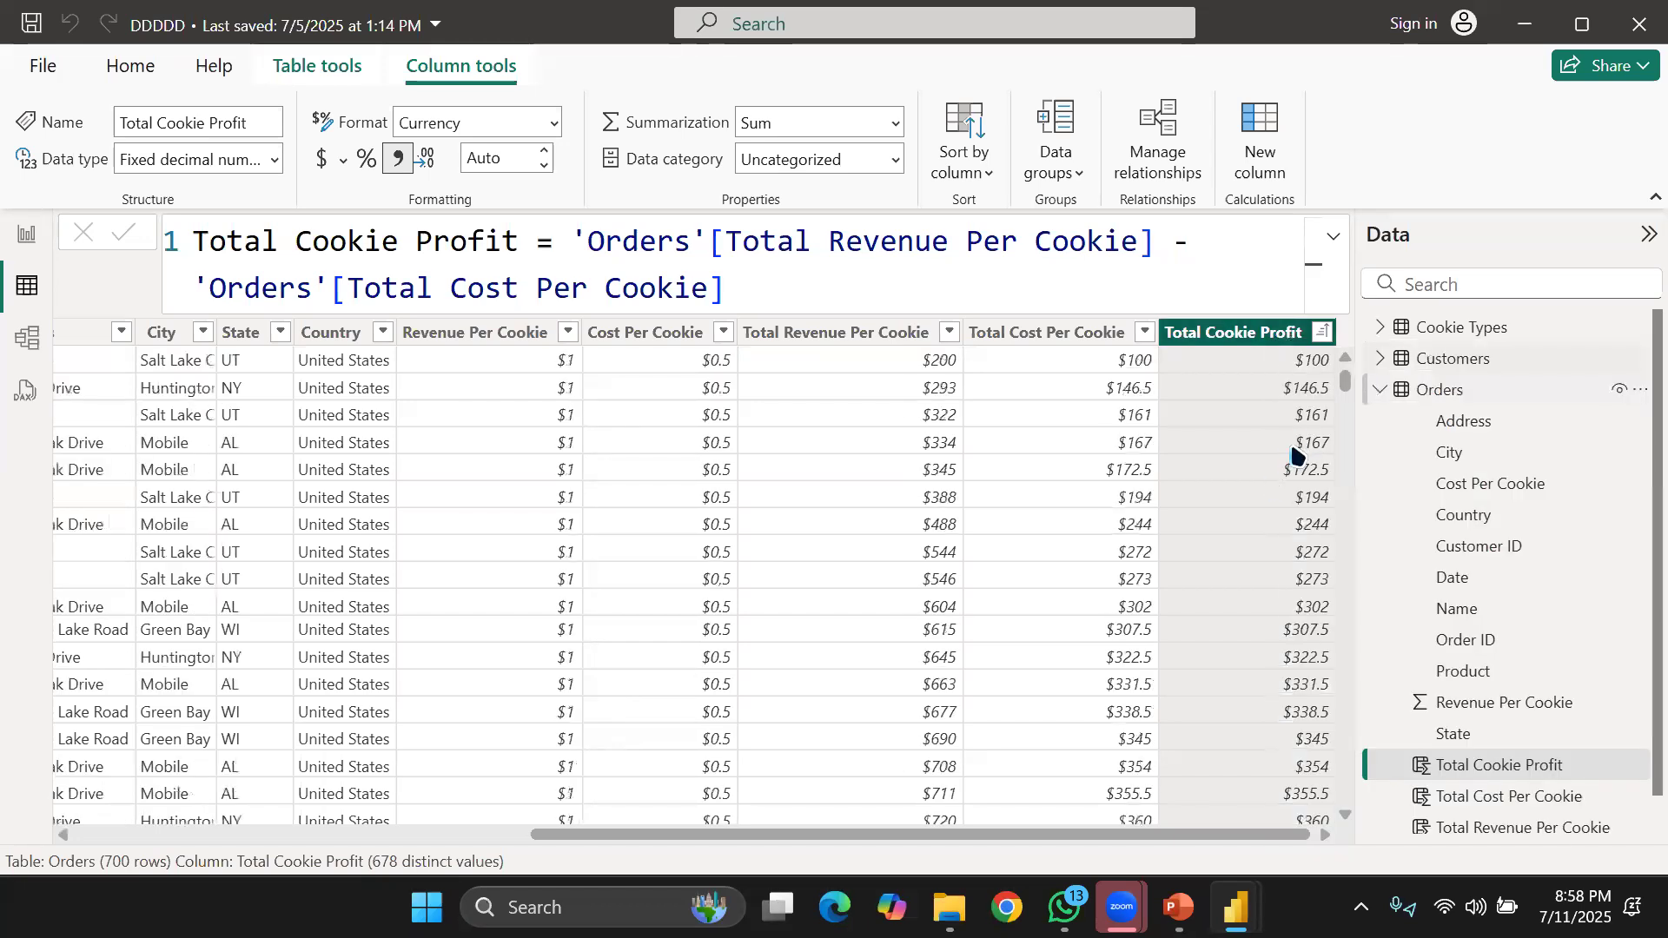
# Sort the Orders table by Total Cookie Profit in descending order, and clear the sort on that column.
pyautogui.scroll(-15, 1126, 823)
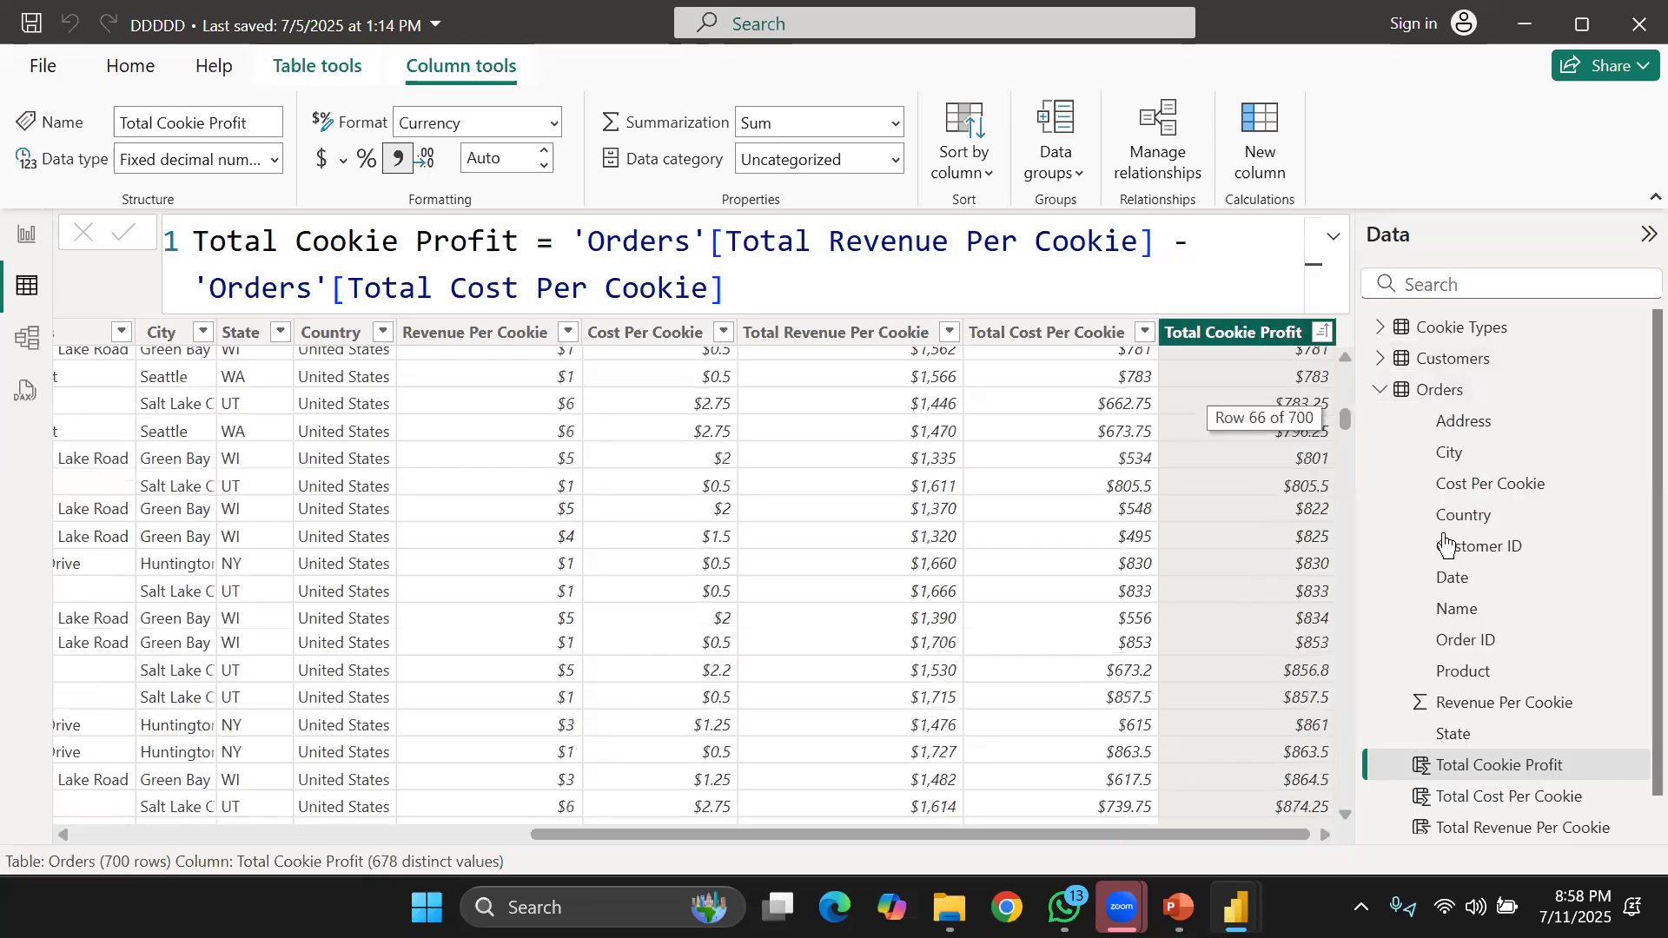
pyautogui.click(1319, 332)
pyautogui.click(1363, 139)
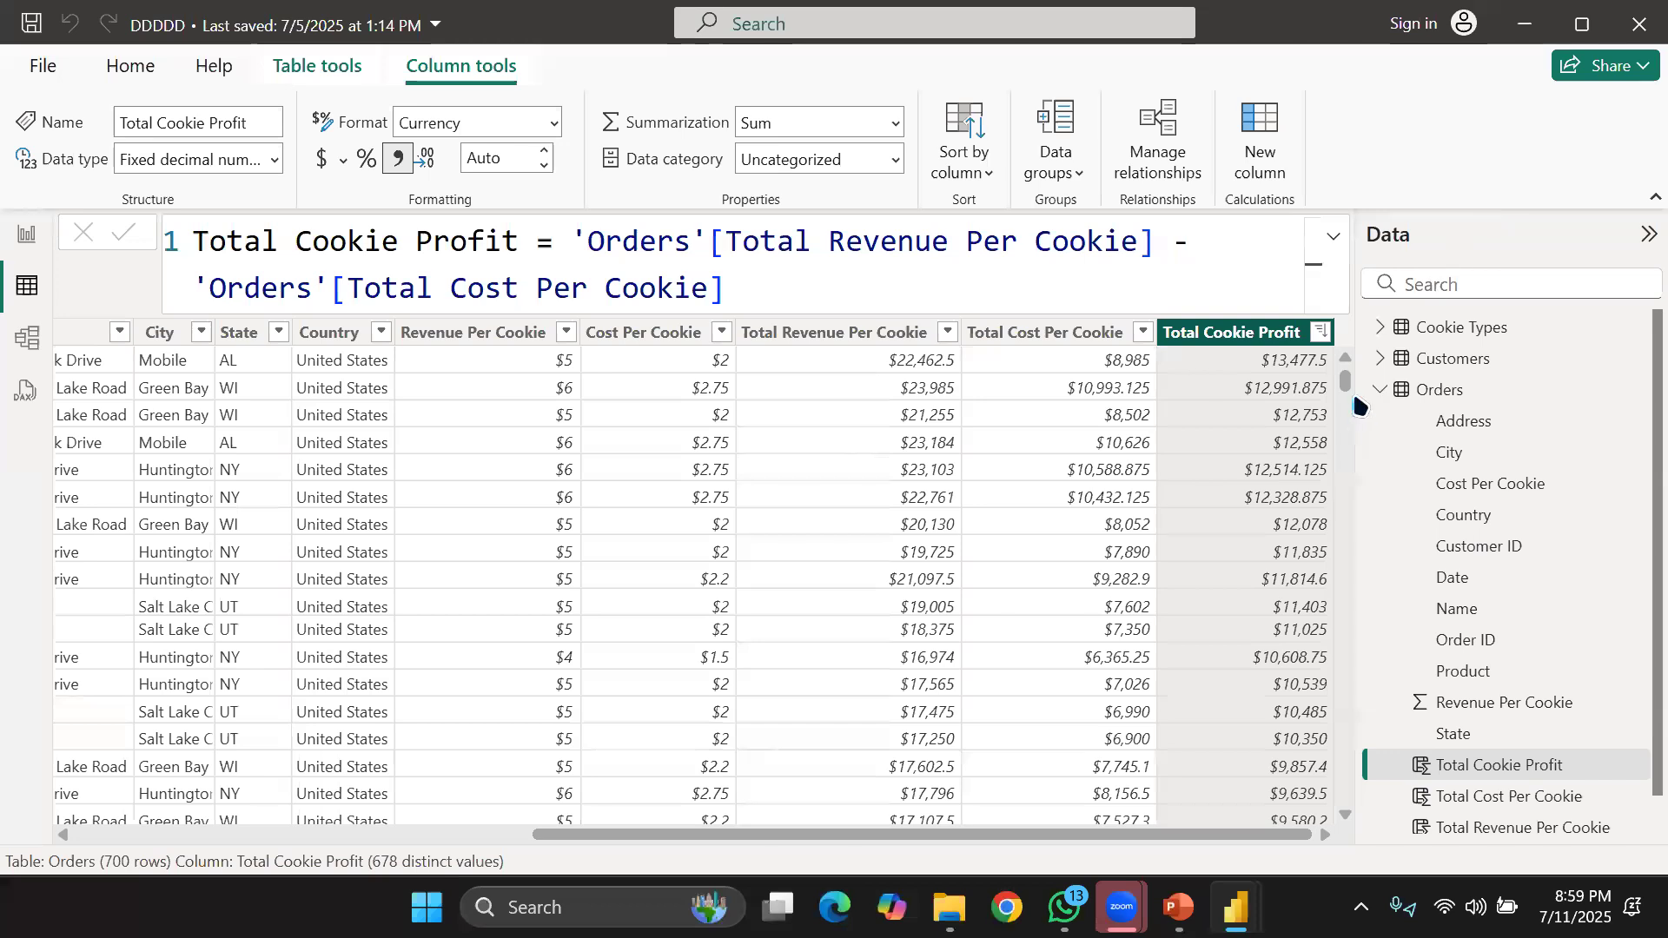
pyautogui.click(1320, 333)
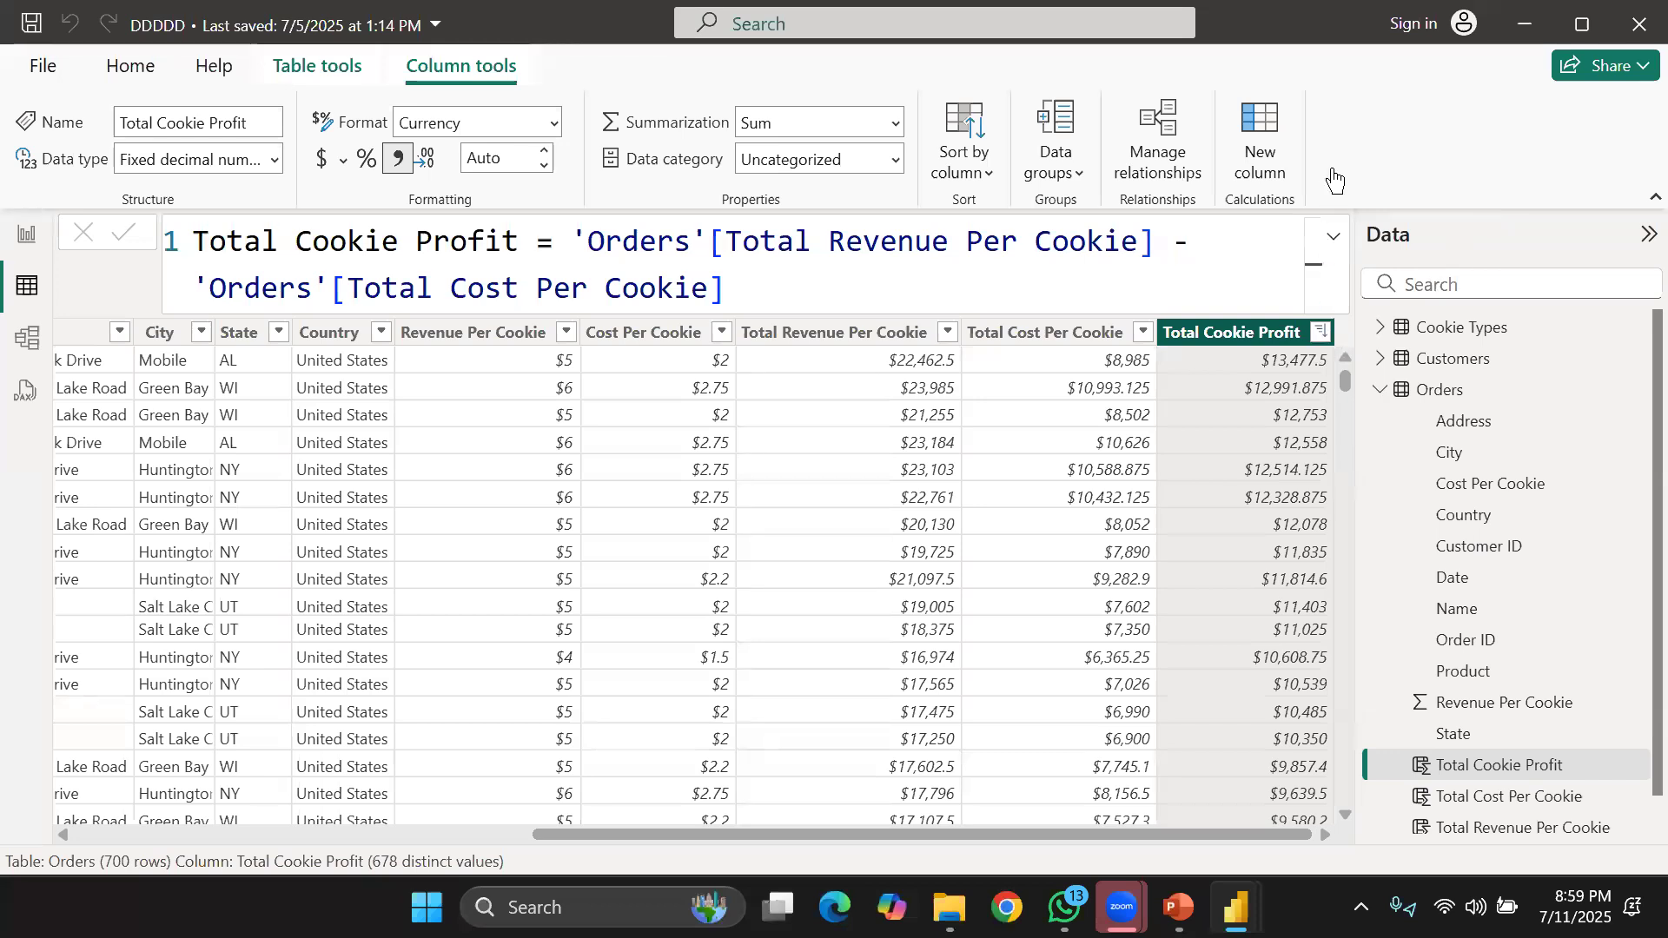
pyautogui.press('Return')
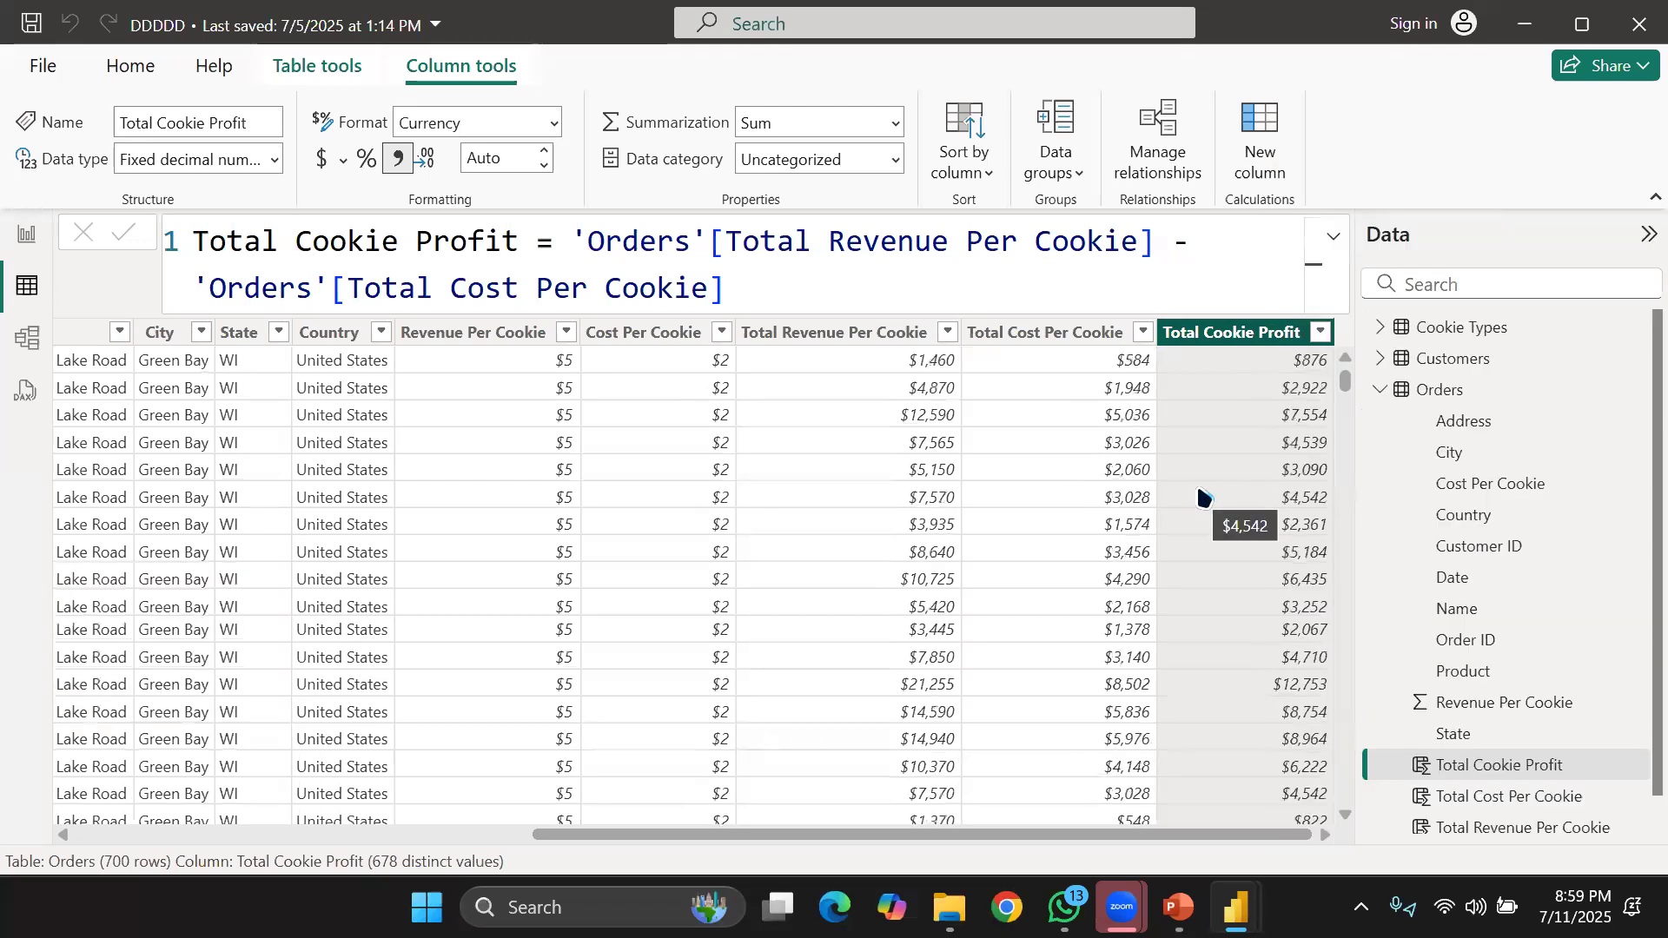
# Add a fourth calculated column to the Orders table and name it Remarks.
pyautogui.click(1272, 138)
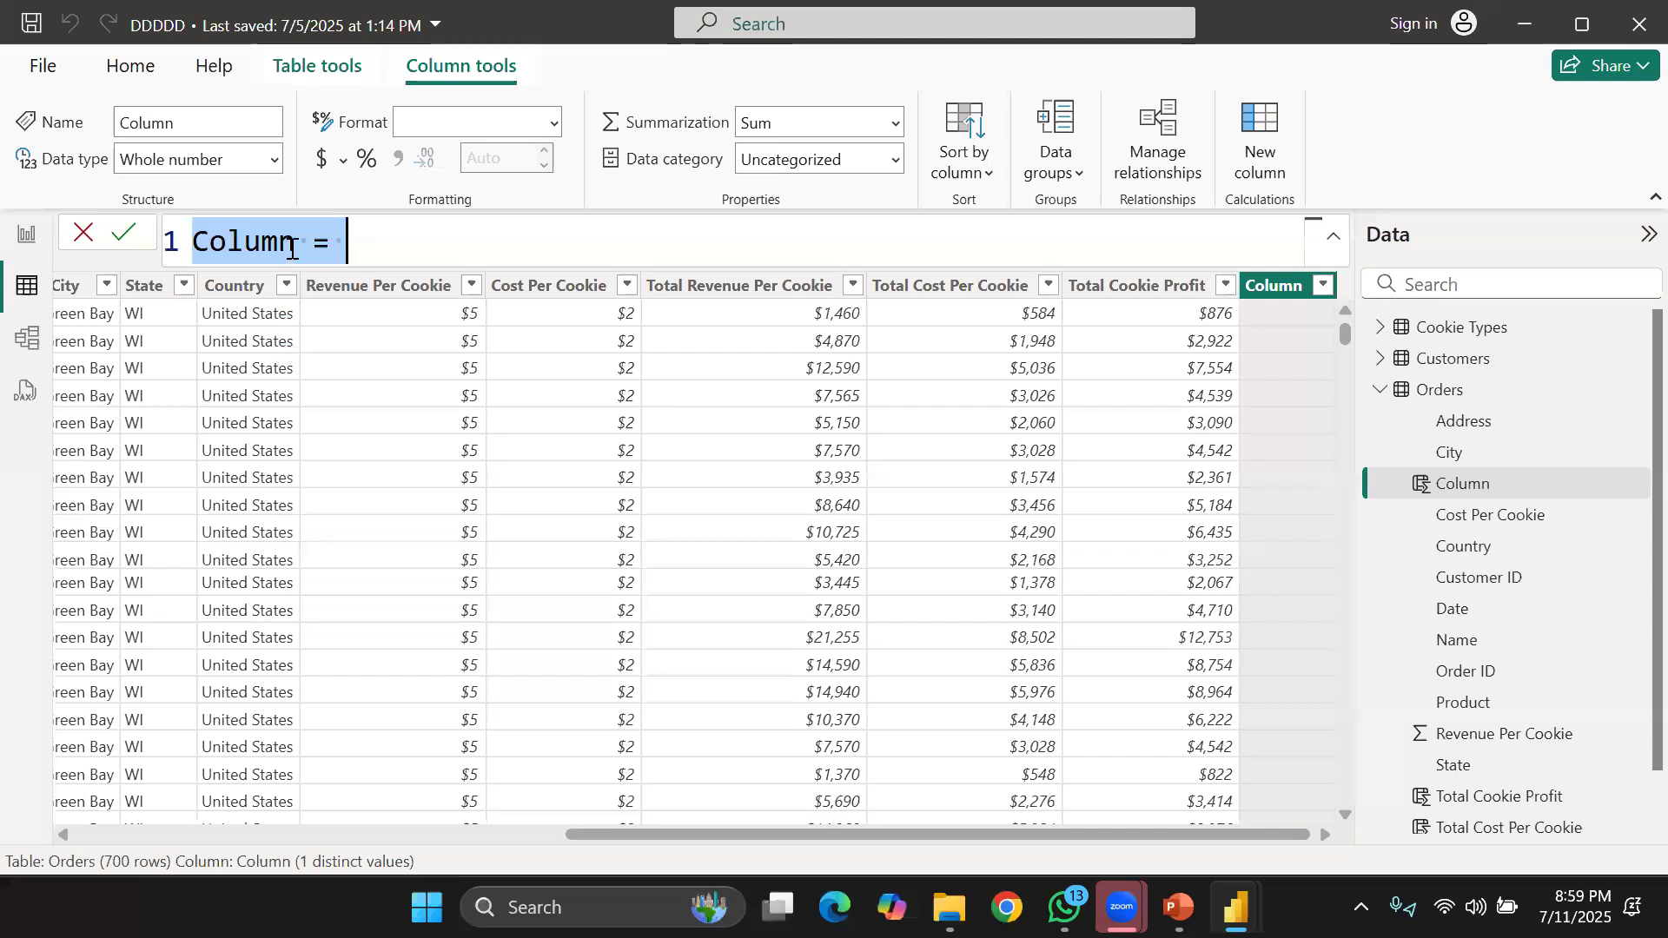
pyautogui.write('C')
pyautogui.press('BackSpace')
pyautogui.write('R')
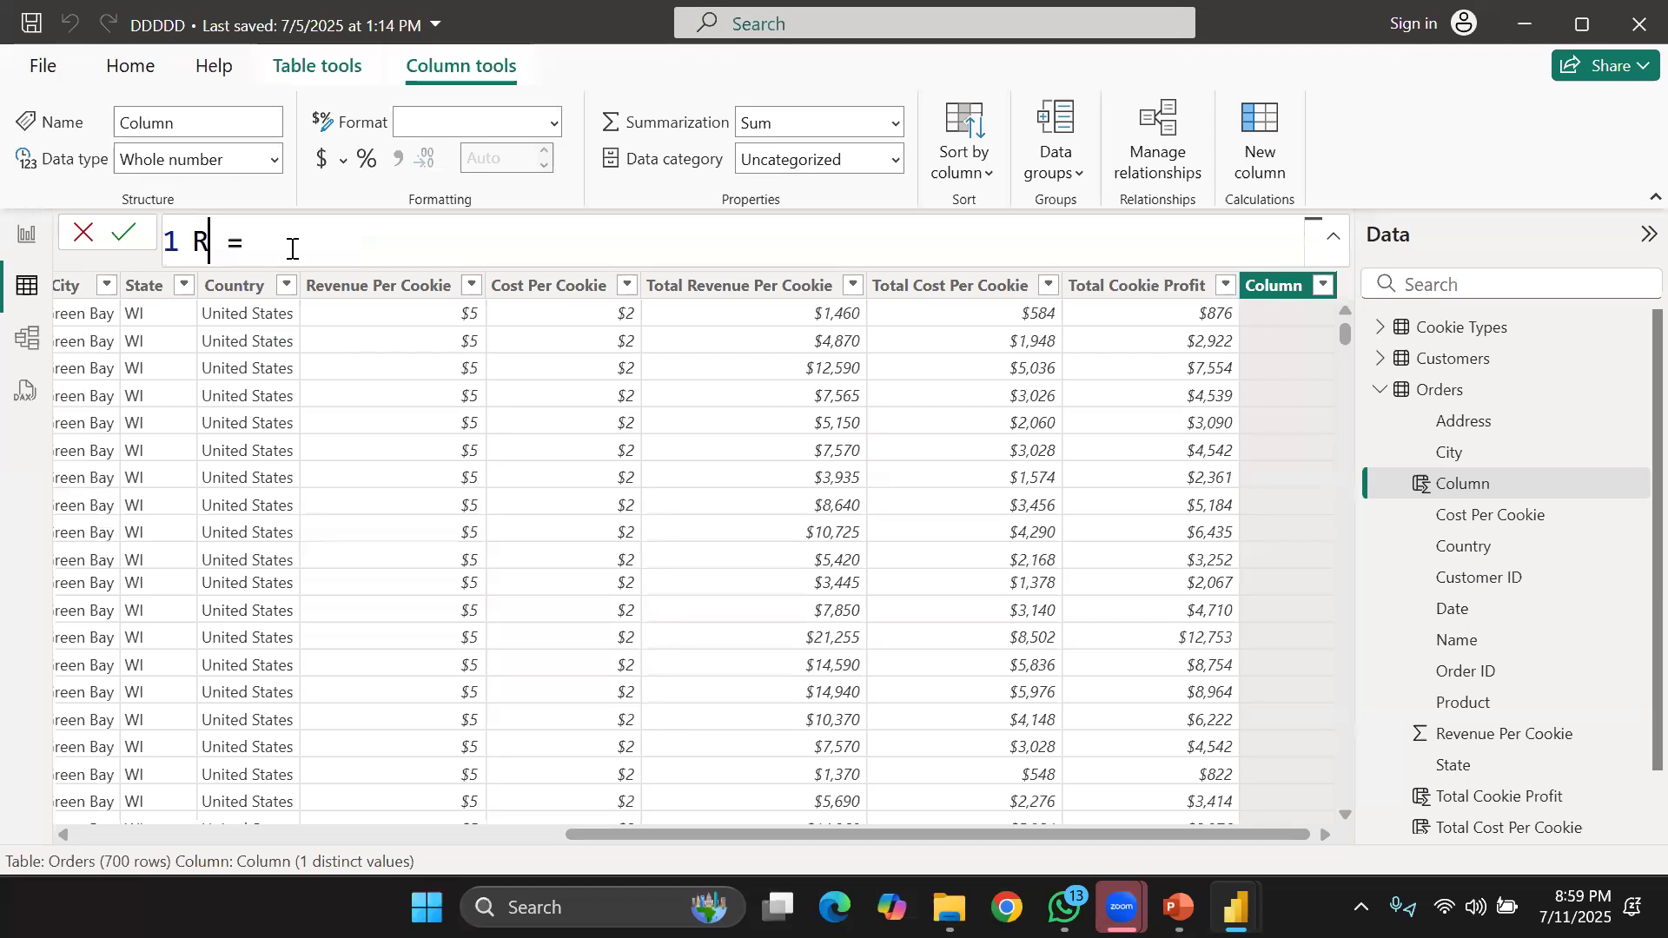
pyautogui.write('emark')
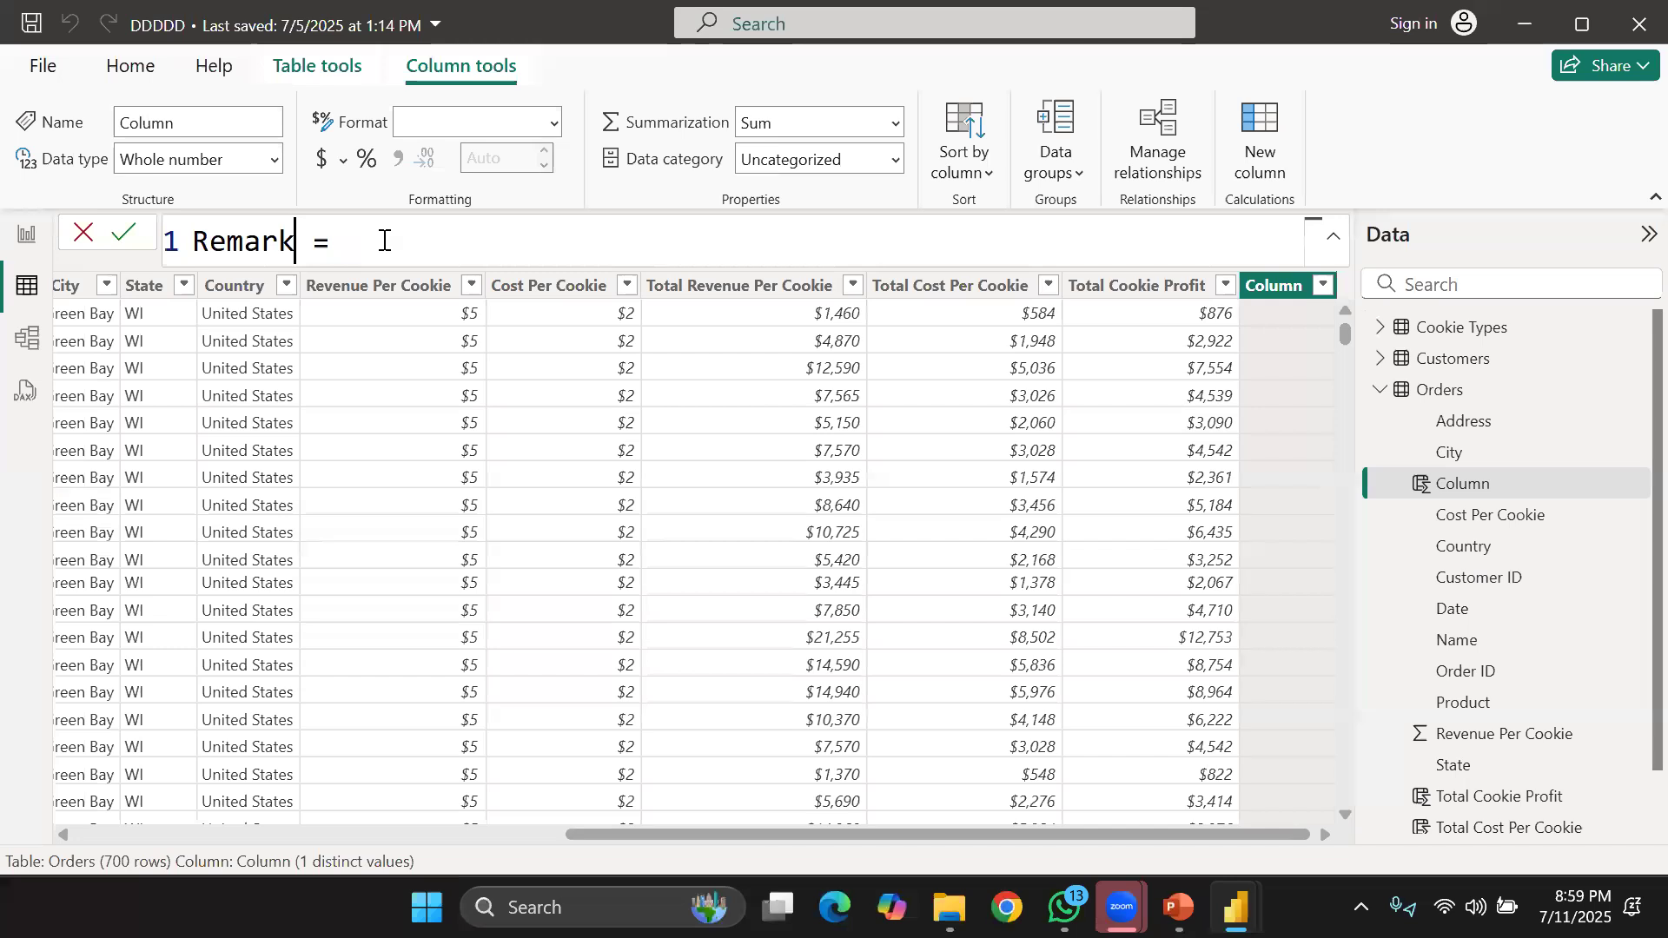
pyautogui.write('s = ')
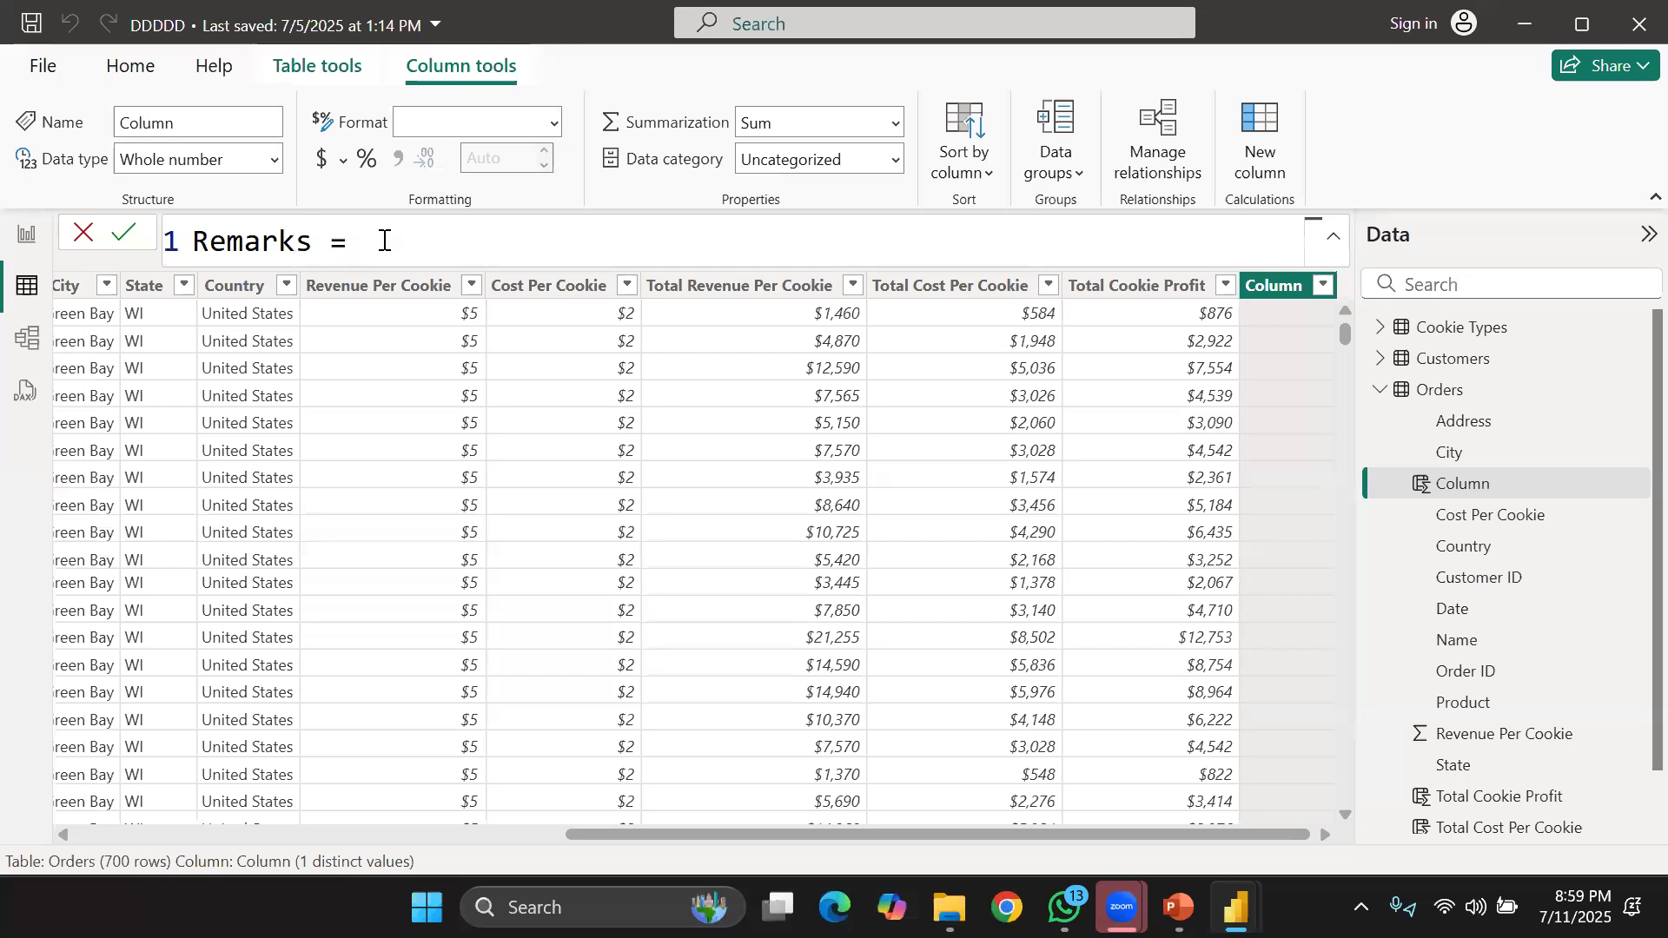
# Begin the Remarks formula with an IF function that tests 'Orders'[Total Cookie Profit]>=7000.
pyautogui.write('if')
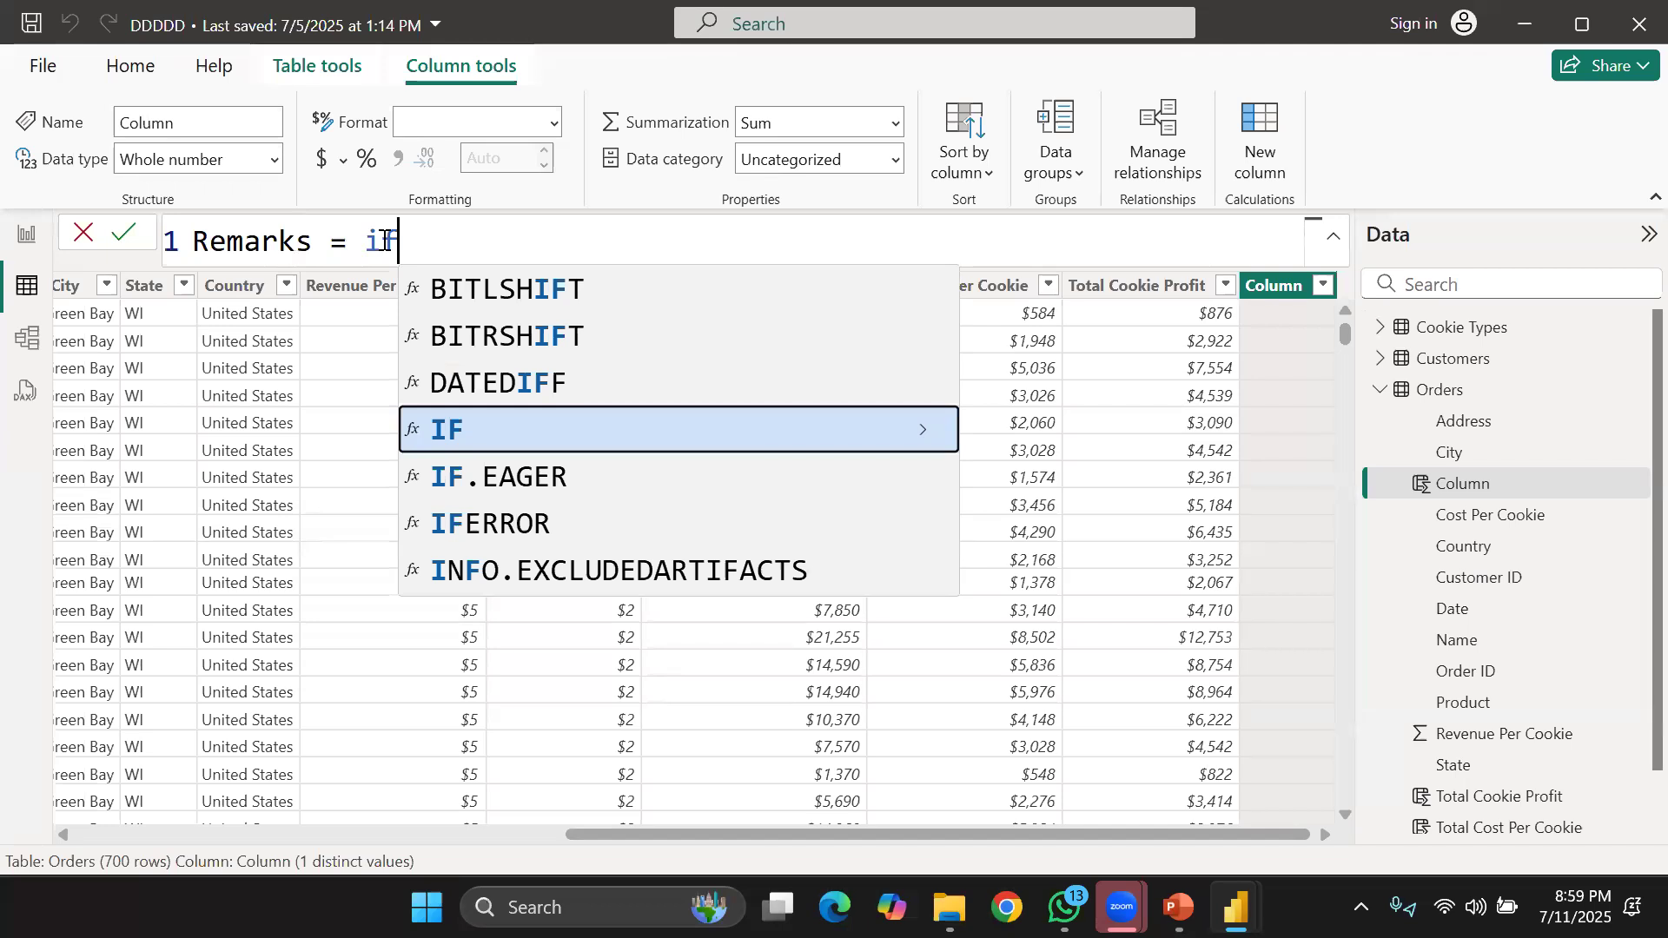
pyautogui.press('Tab')
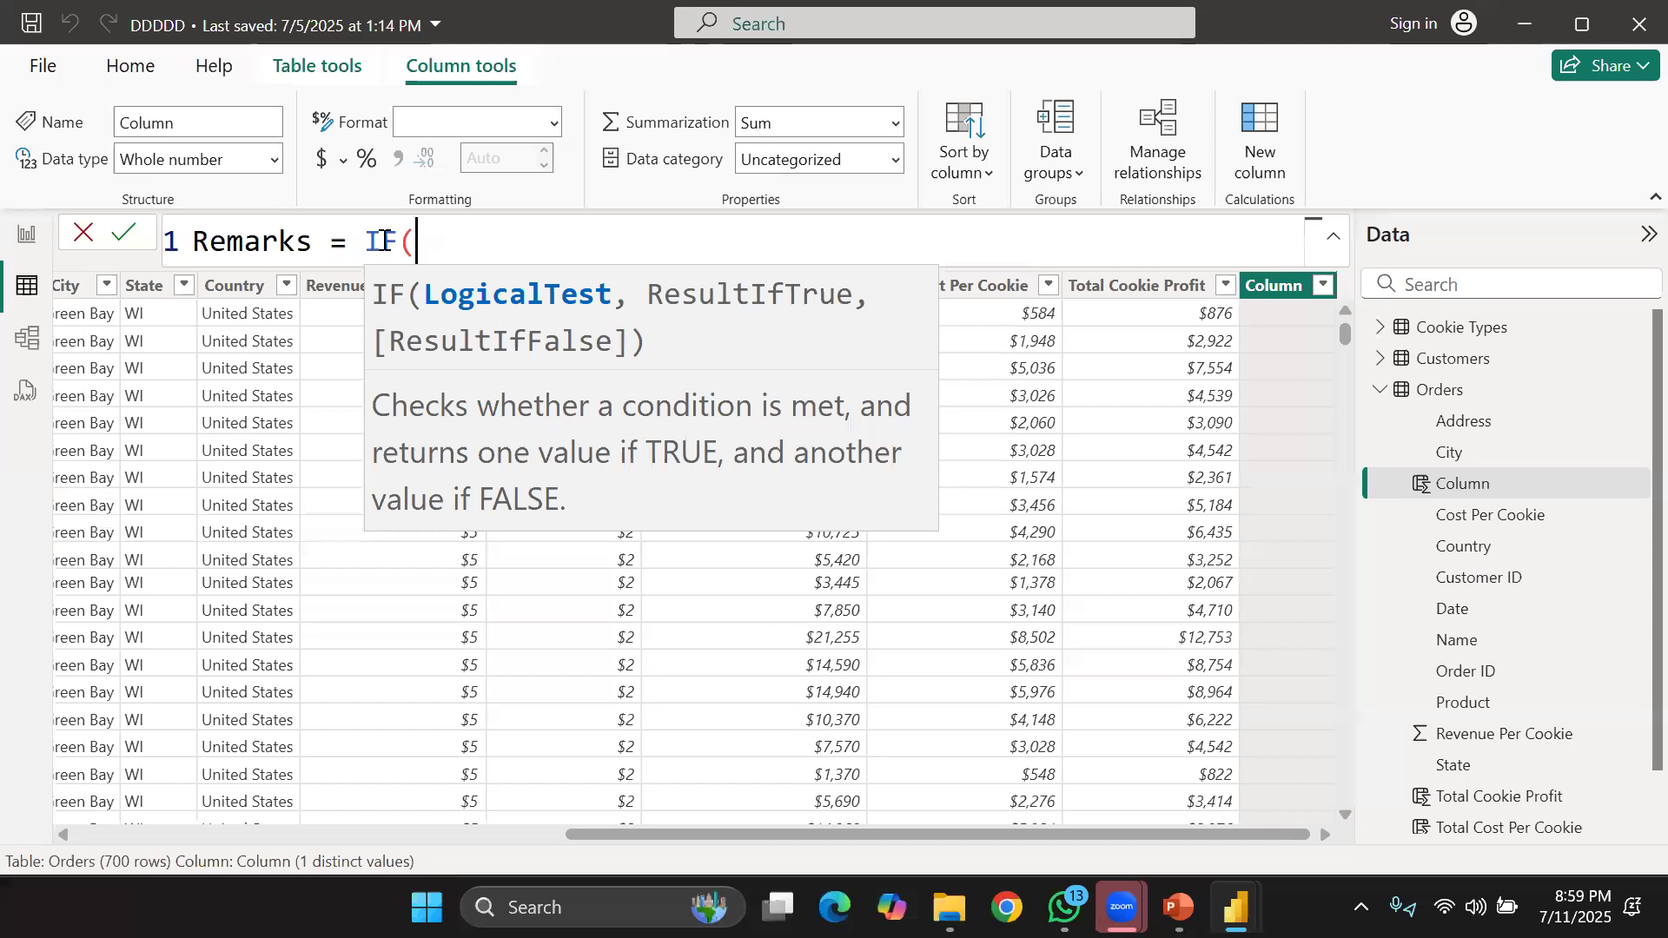
pyautogui.write("'")
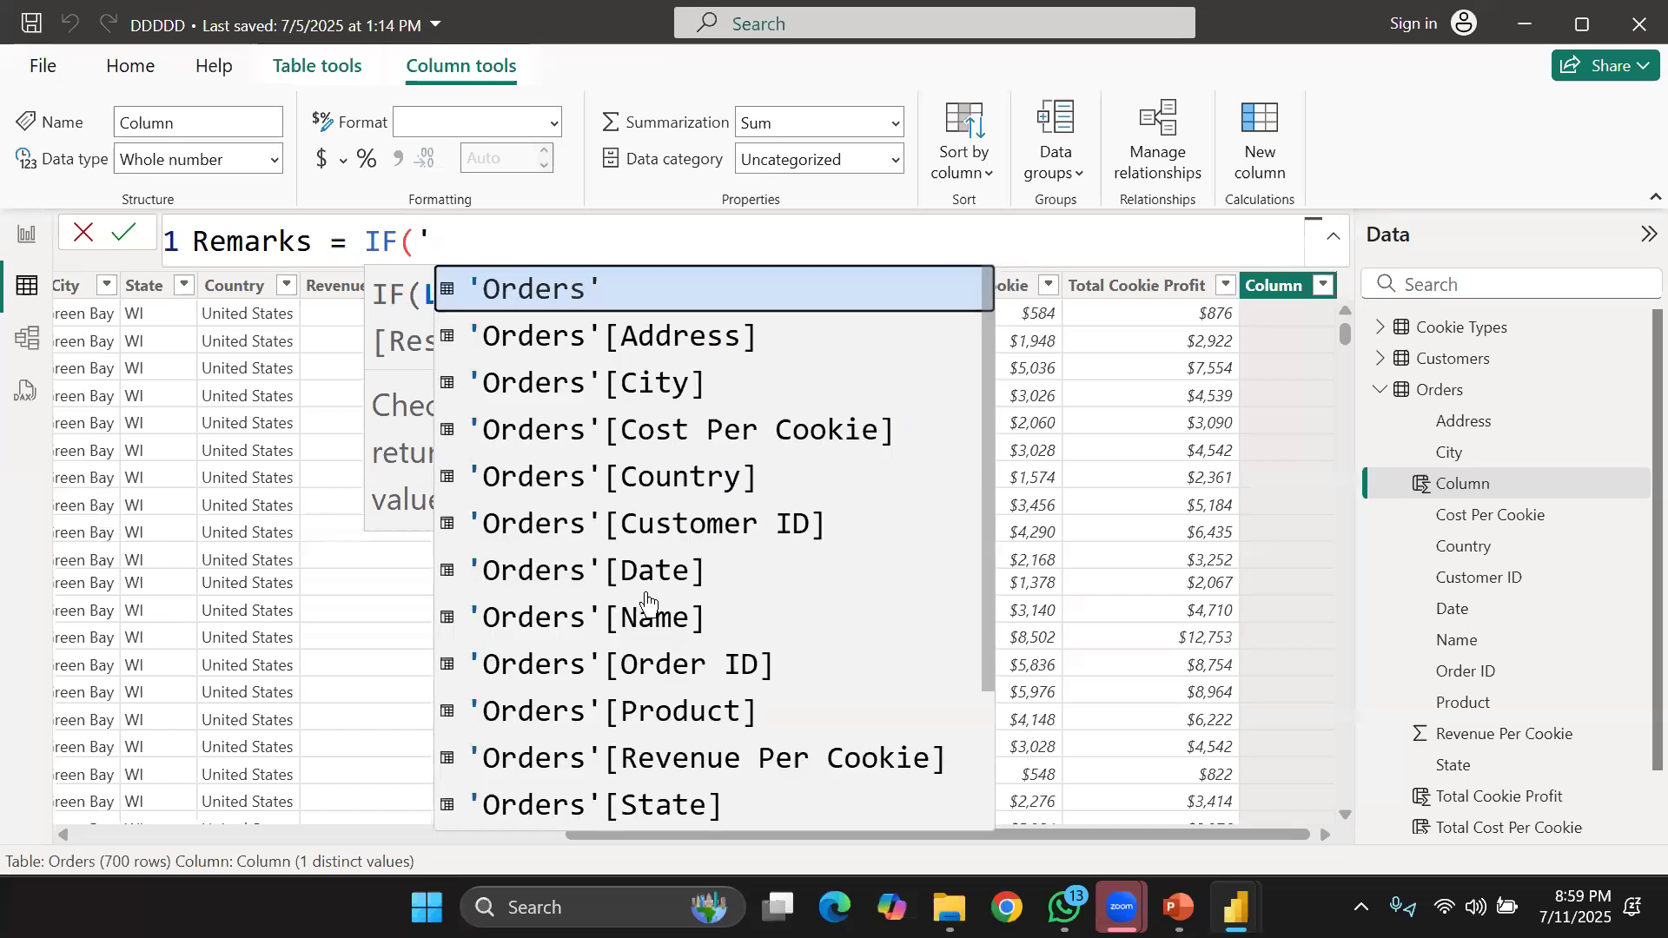
pyautogui.scroll(-3, 649, 660)
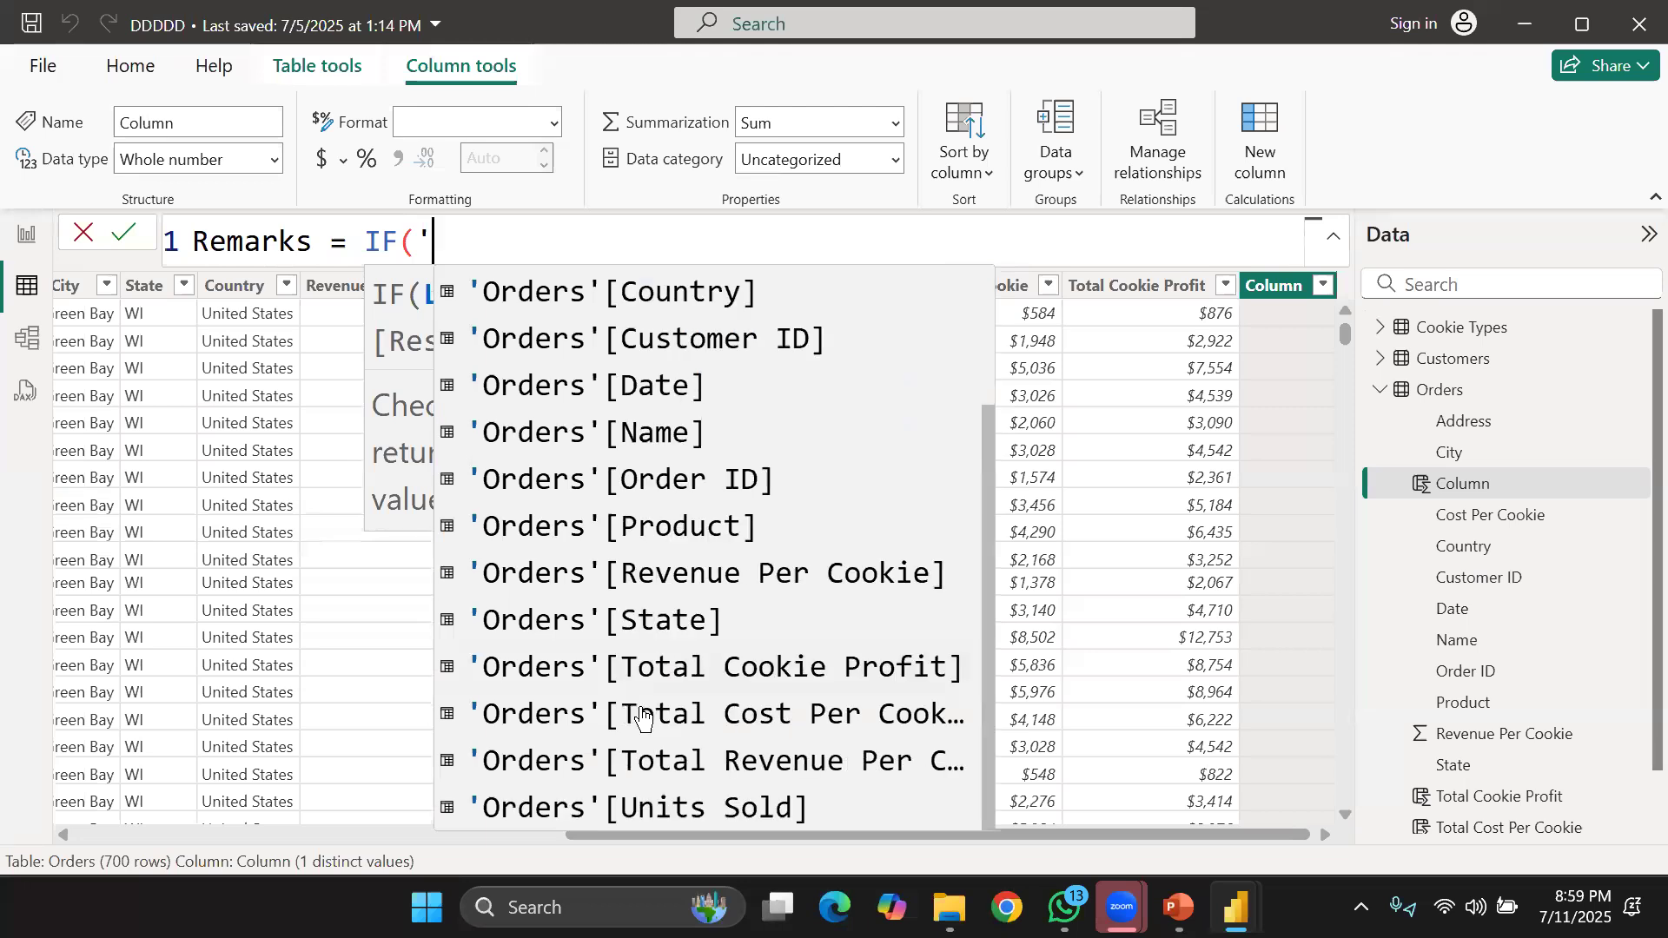
pyautogui.click(710, 670)
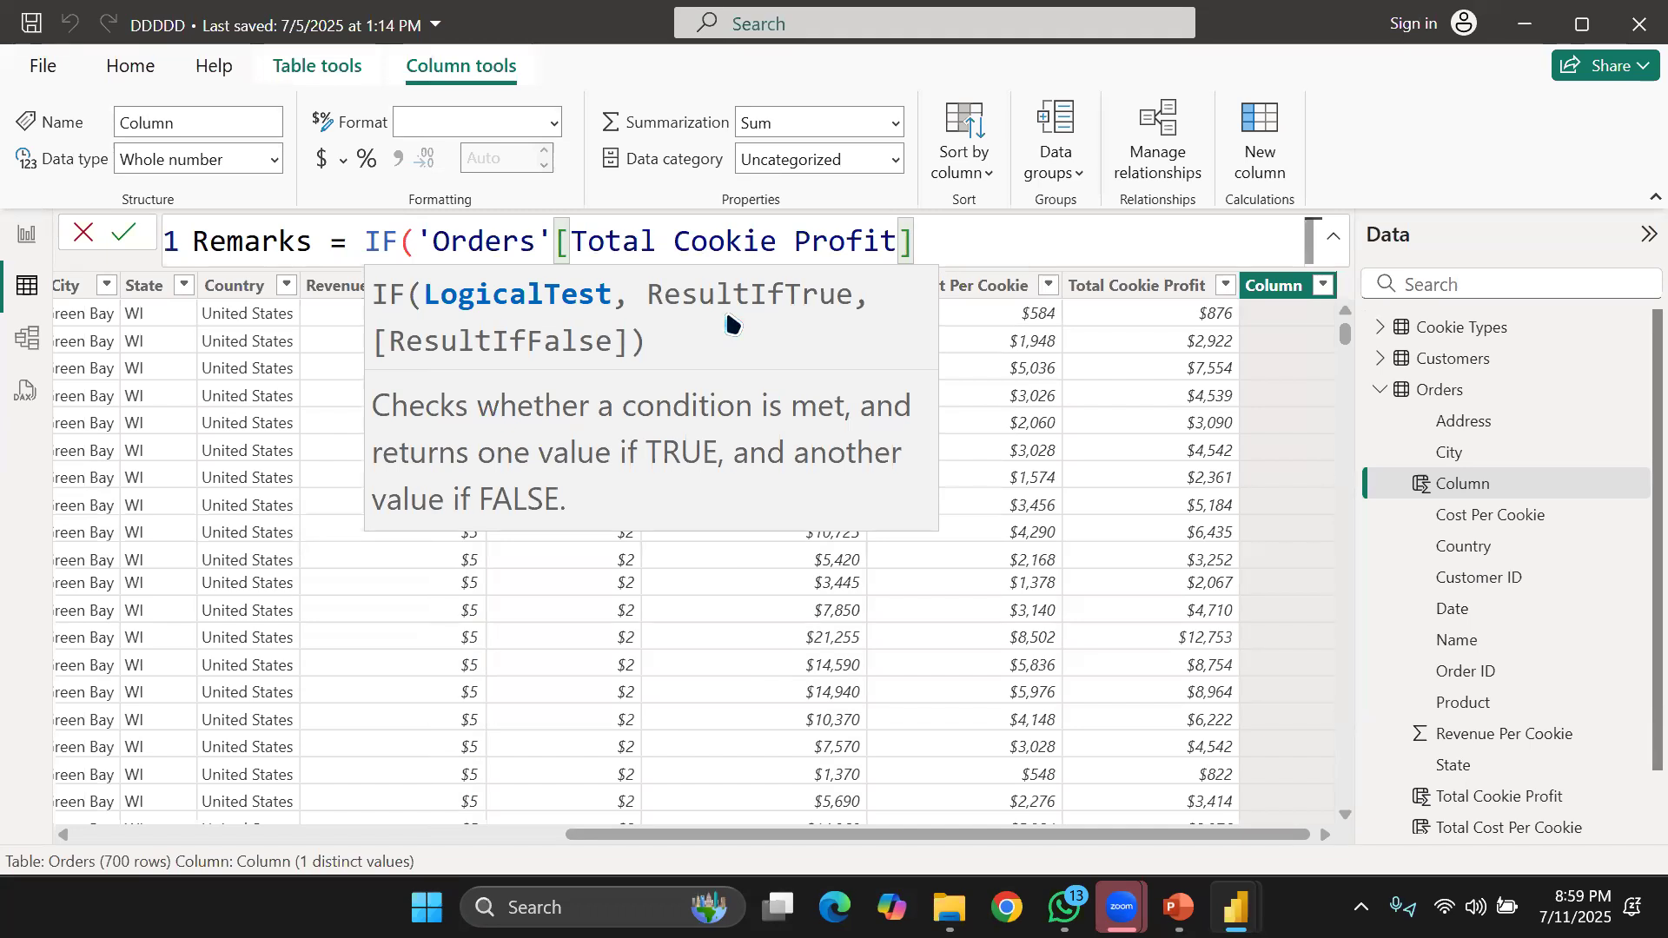
pyautogui.write('>=')
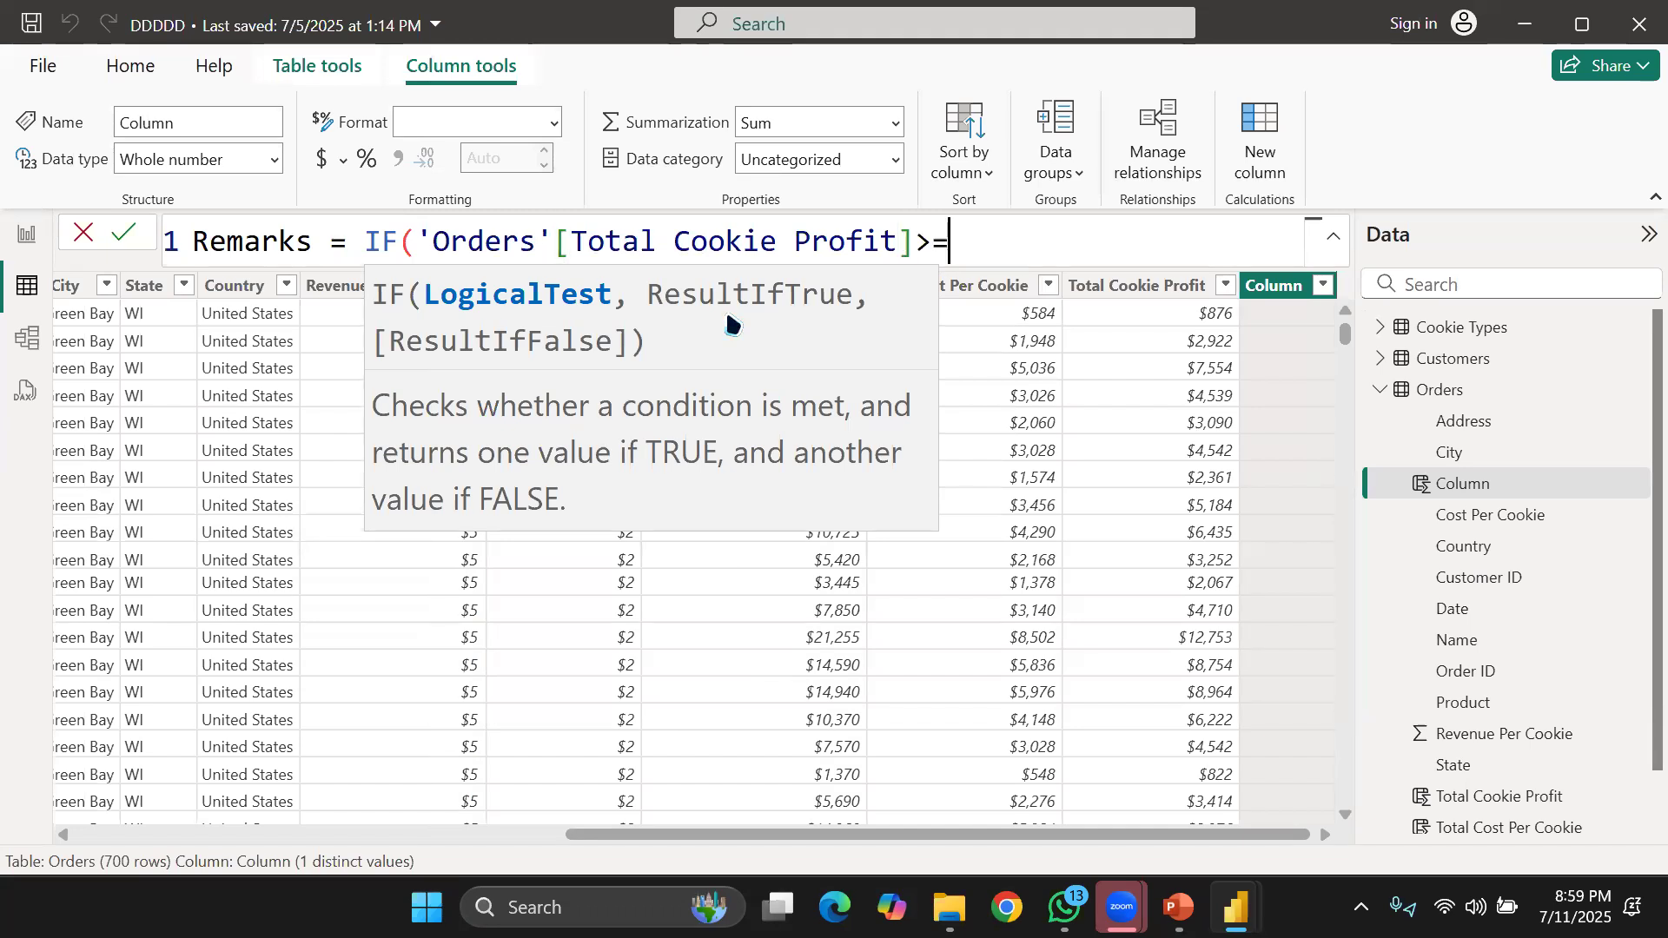
pyautogui.write('7000')
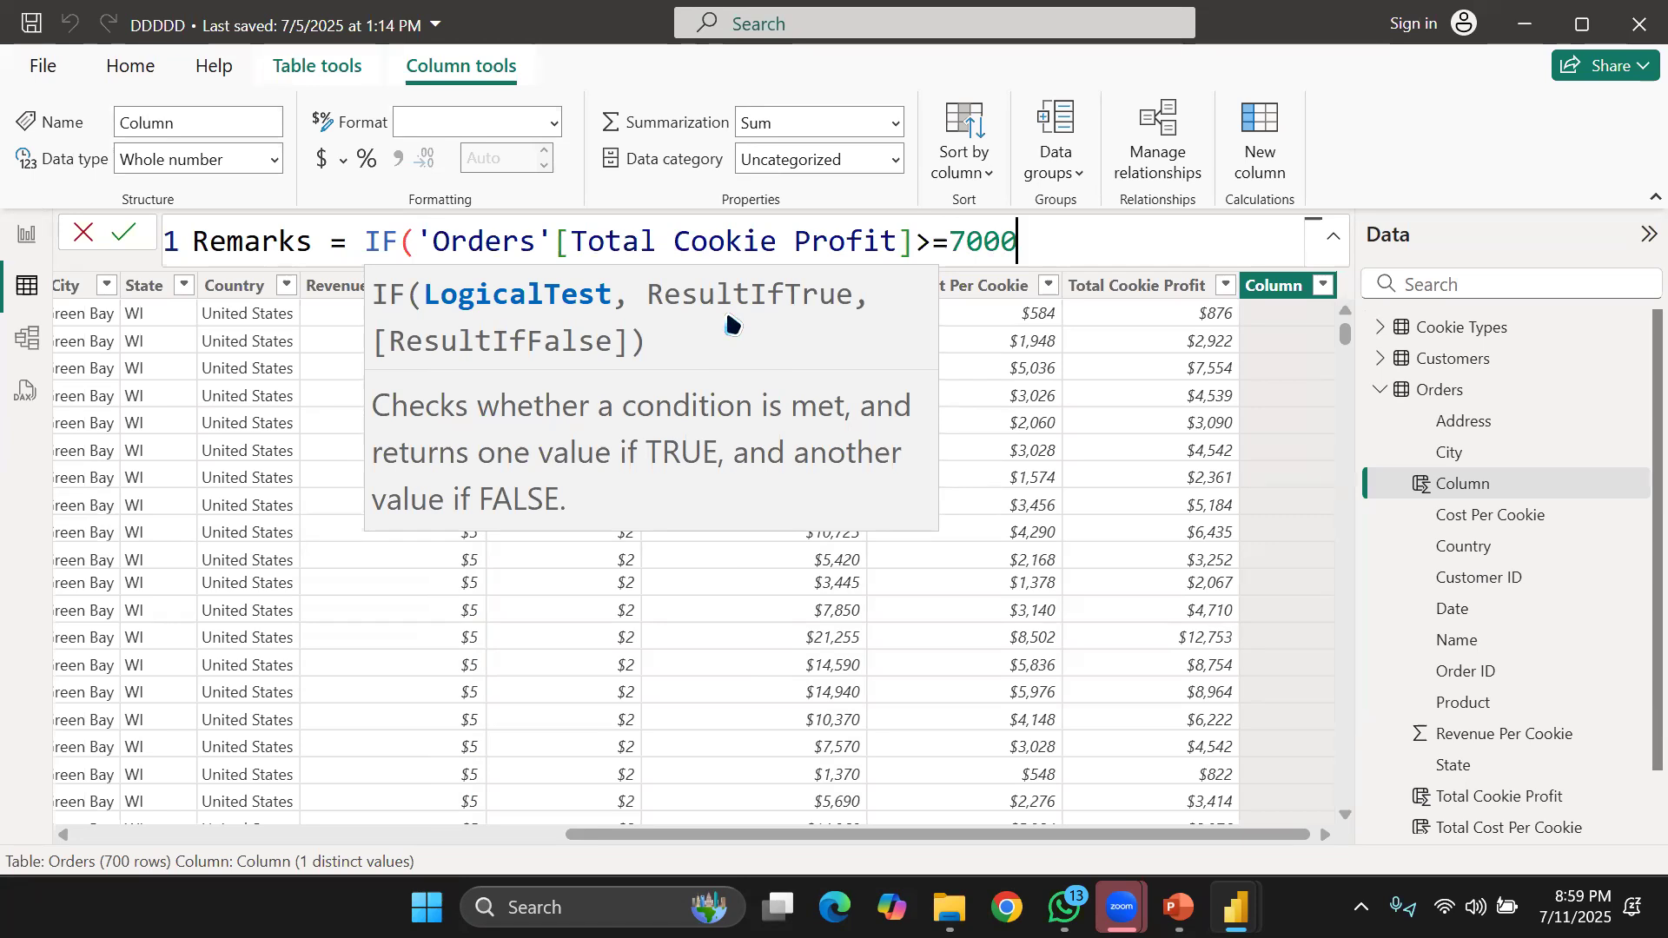
# Set the IF function's result for a true condition to "Above Budget".
pyautogui.write(',')
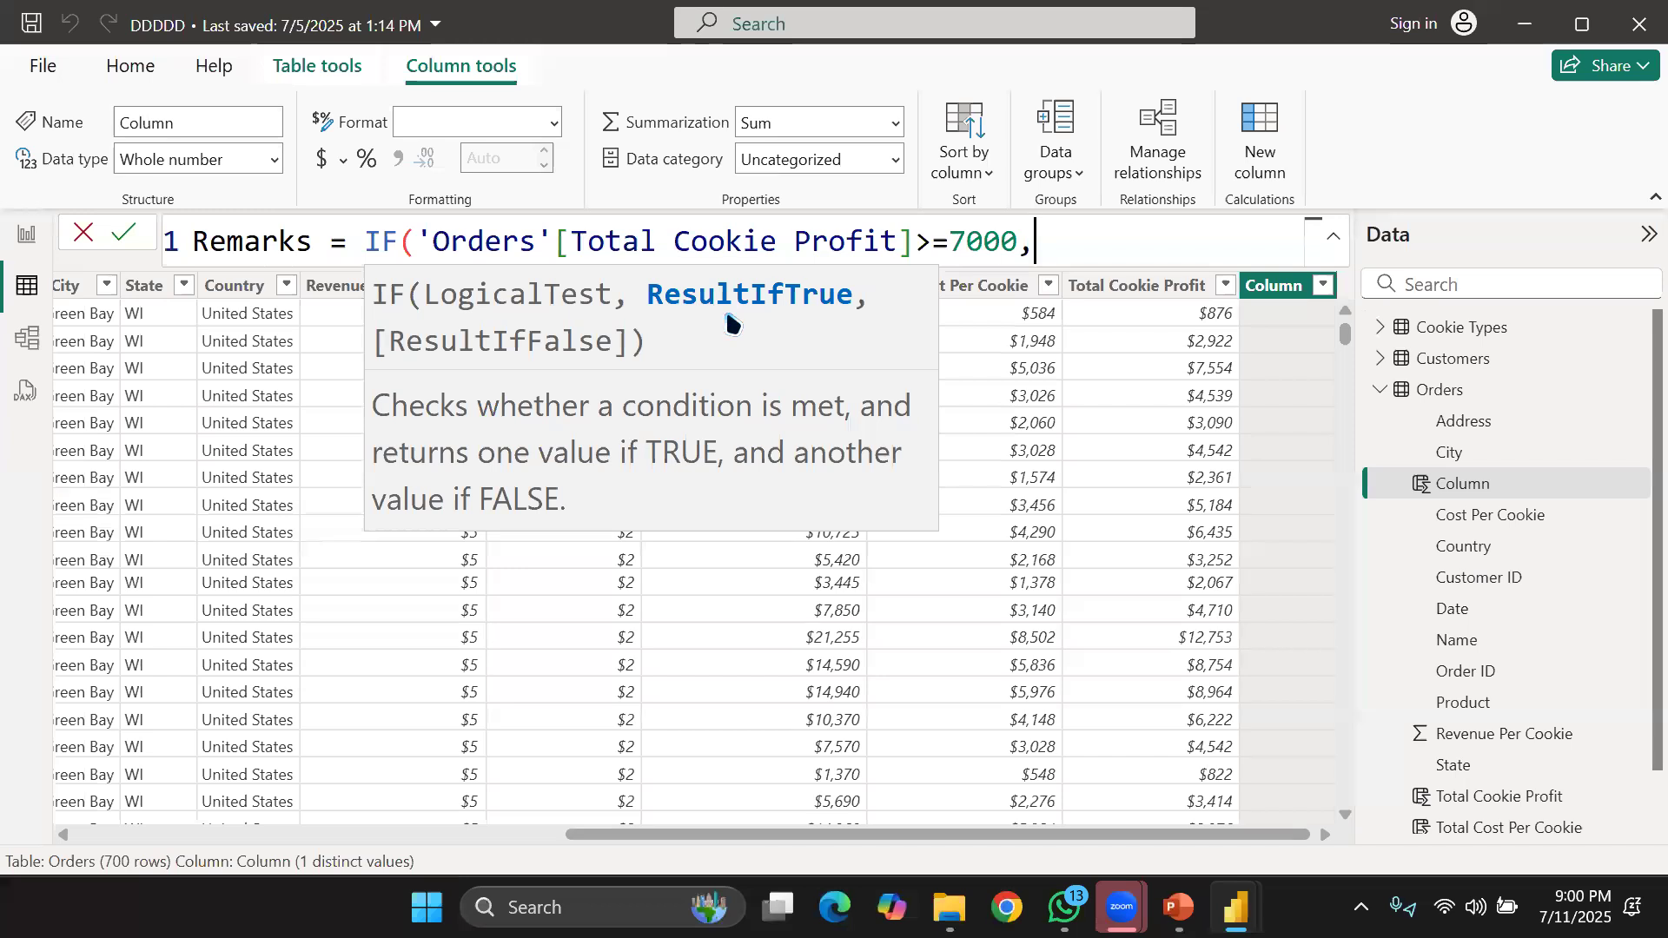
pyautogui.write('"A b')
pyautogui.press('BackSpace')
pyautogui.press('BackSpace')
pyautogui.write('bove ')
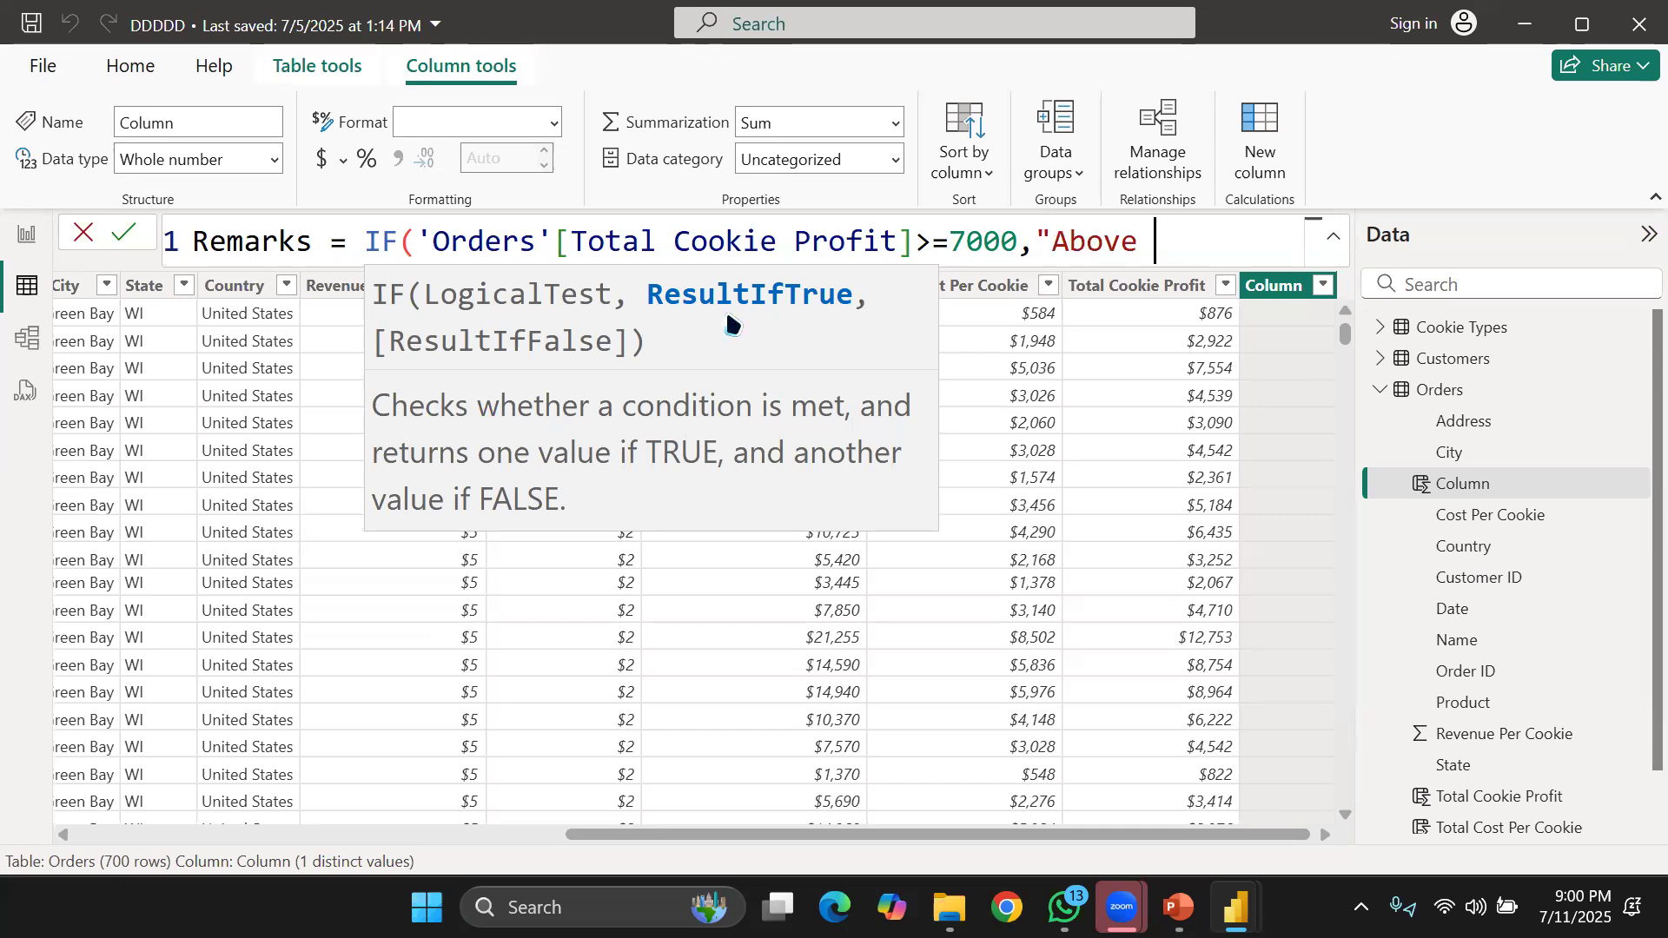
pyautogui.write('Budget')
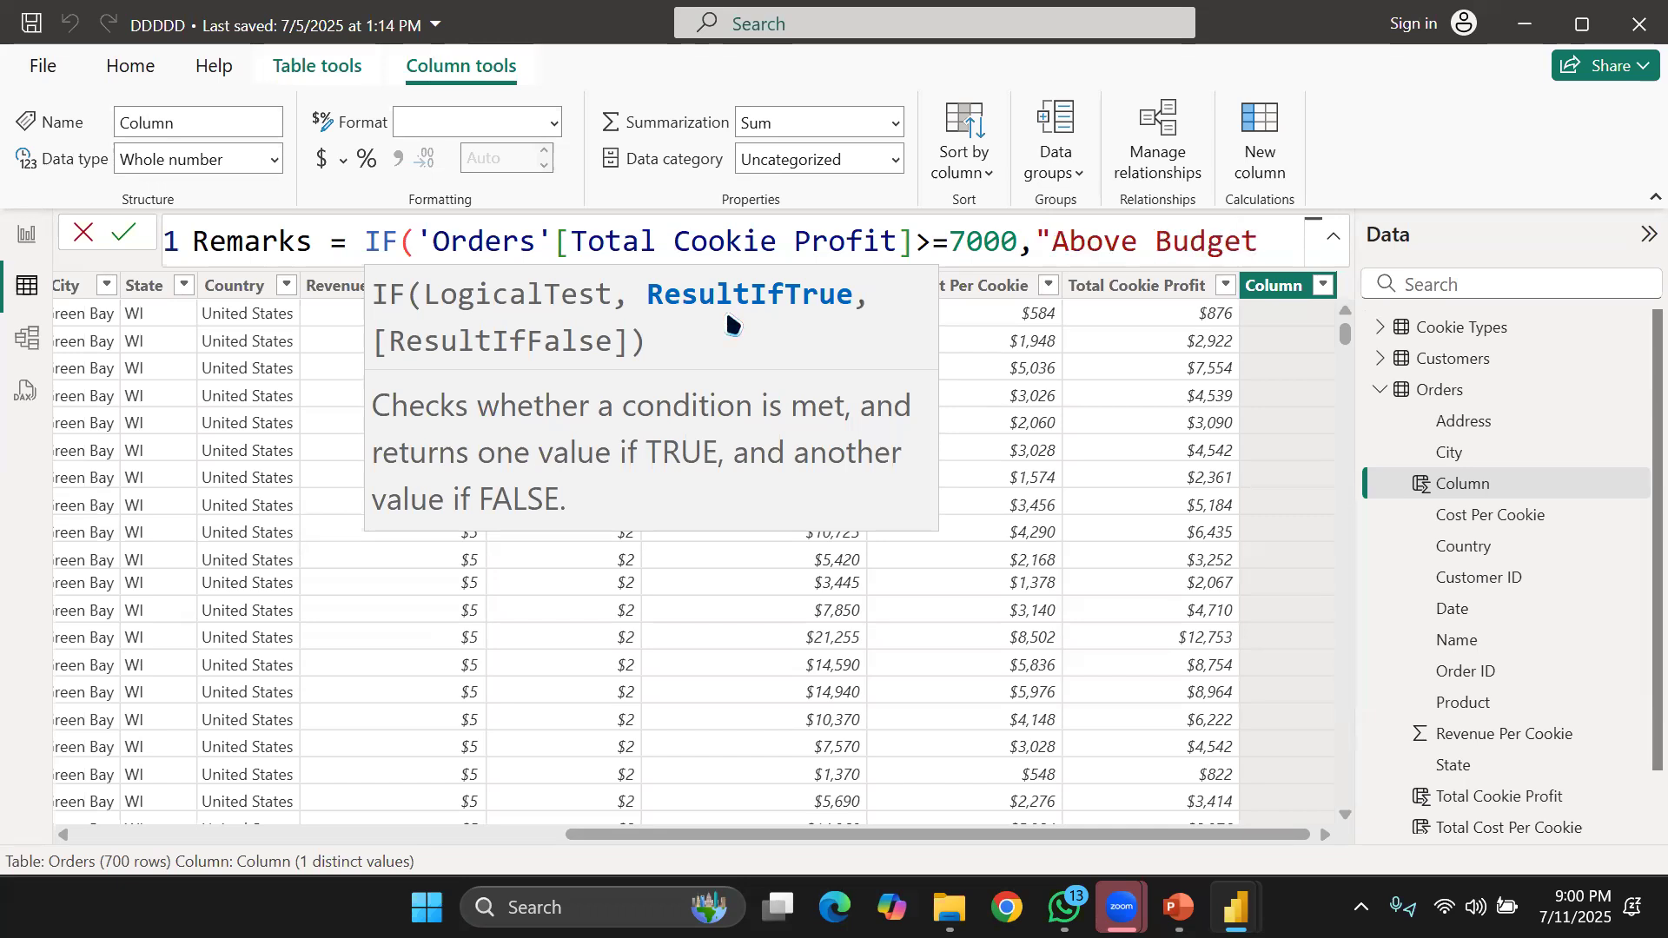
pyautogui.write('",')
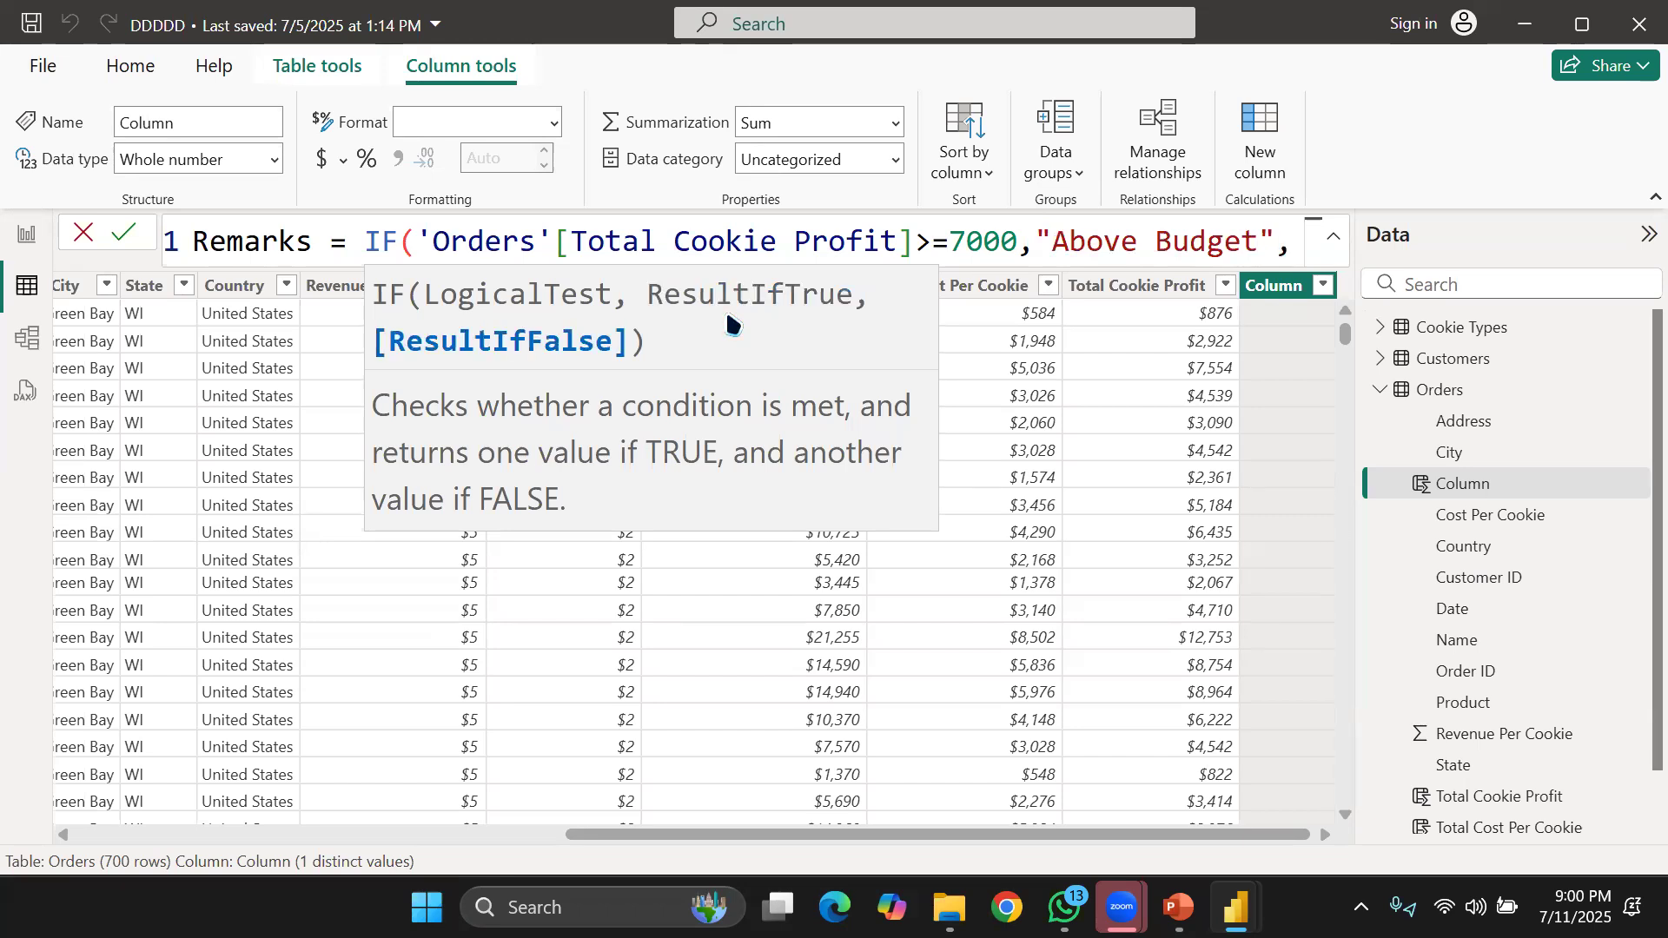
# Set the false result to "Below Budget" on a second line of the IF function and commit the Remarks formula.
pyautogui.hotkey('shift', 'Return')
pyautogui.write('"')
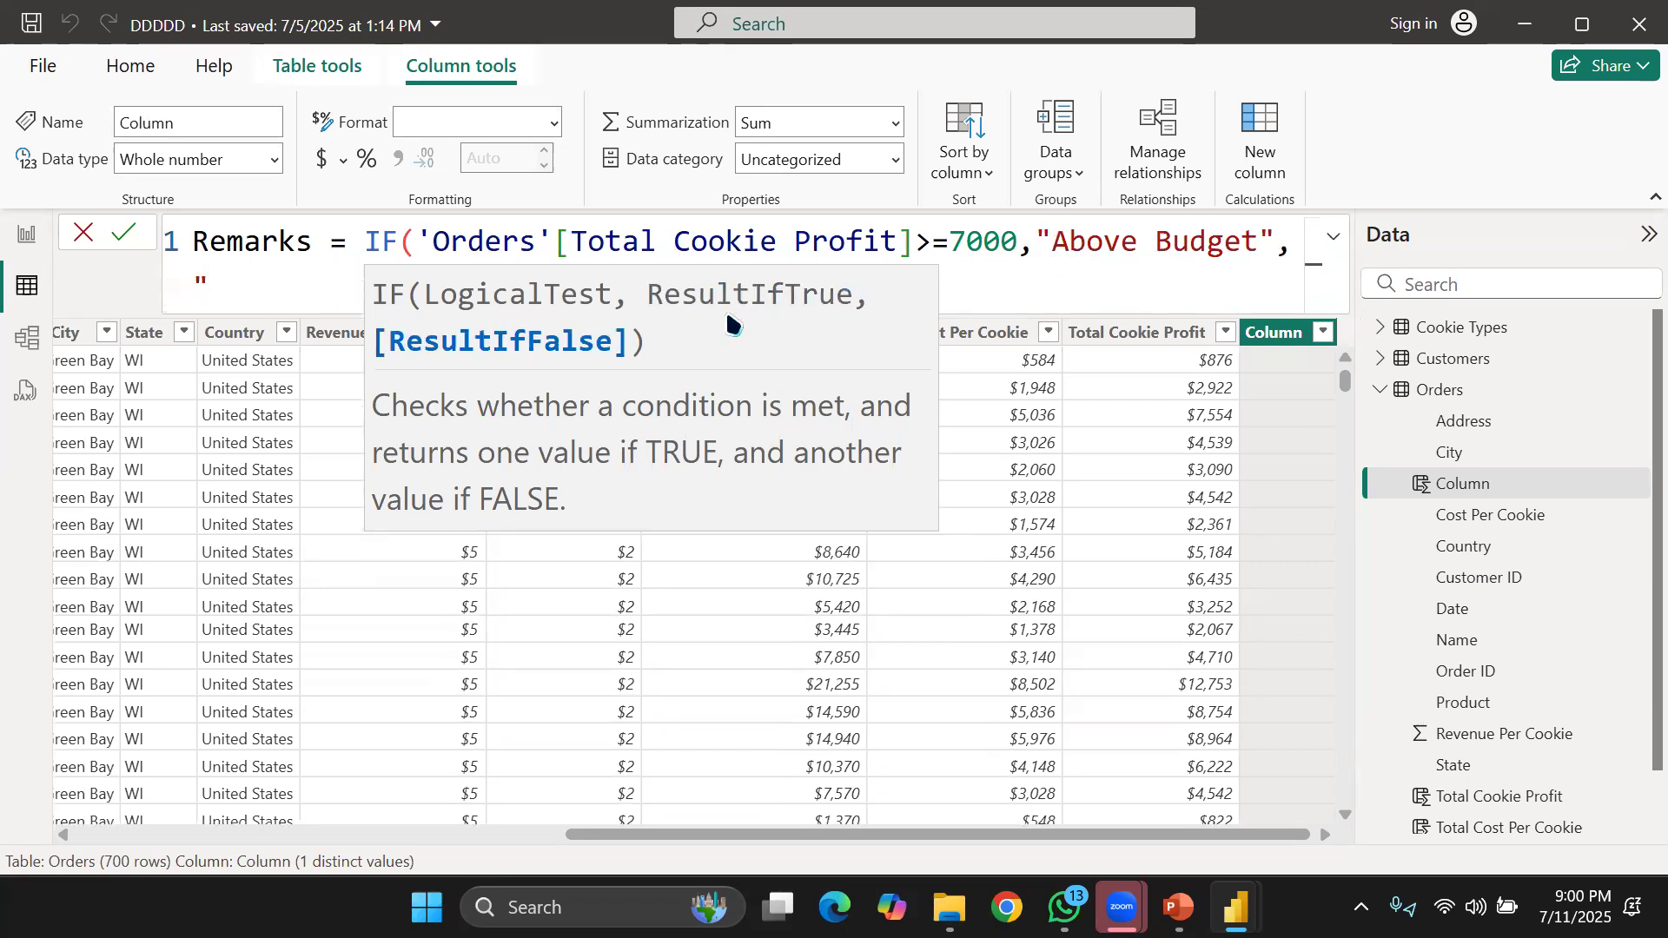
pyautogui.write('Below ')
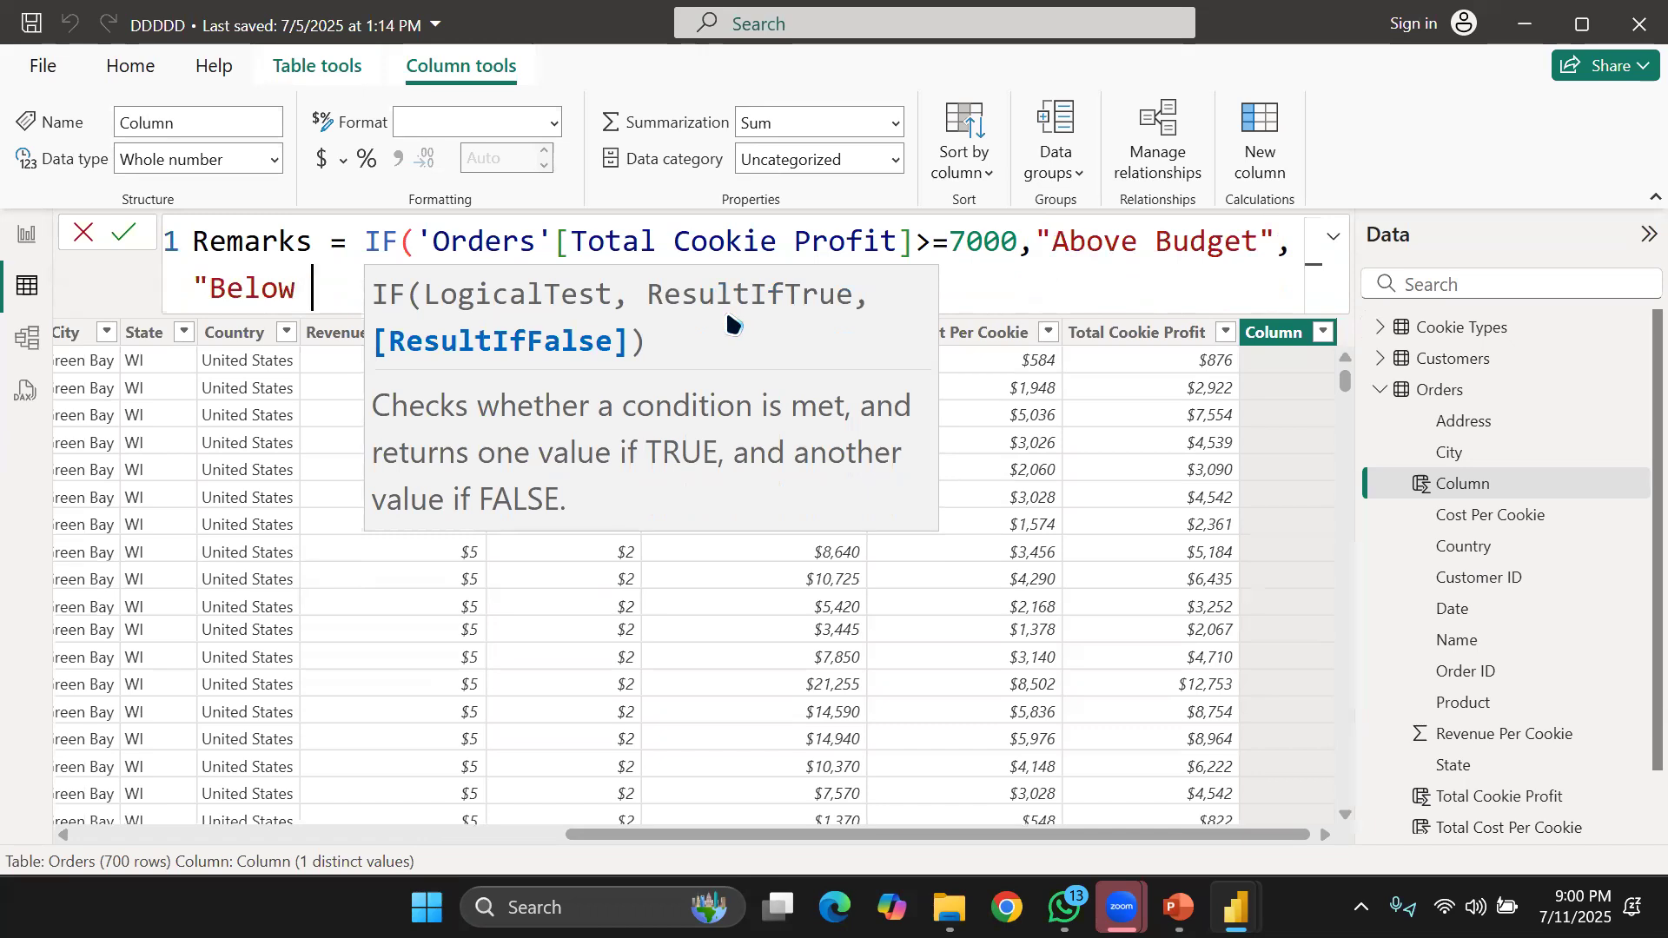
pyautogui.write('Budget")')
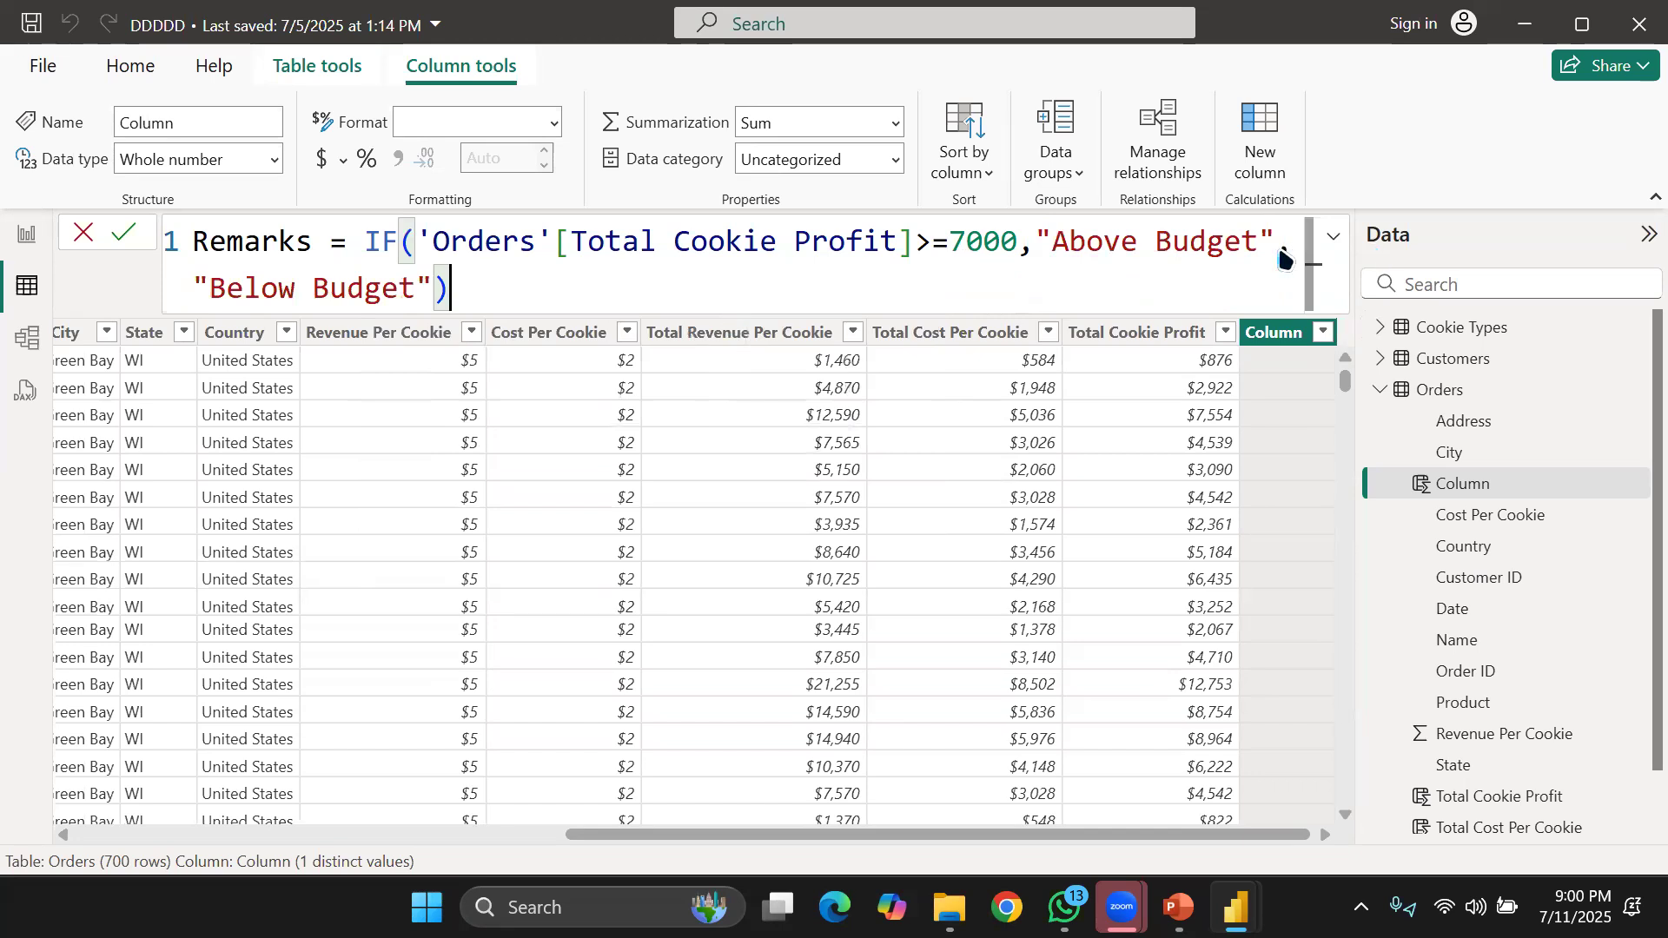
pyautogui.moveTo(1087, 250); pyautogui.dragTo(1256, 246)
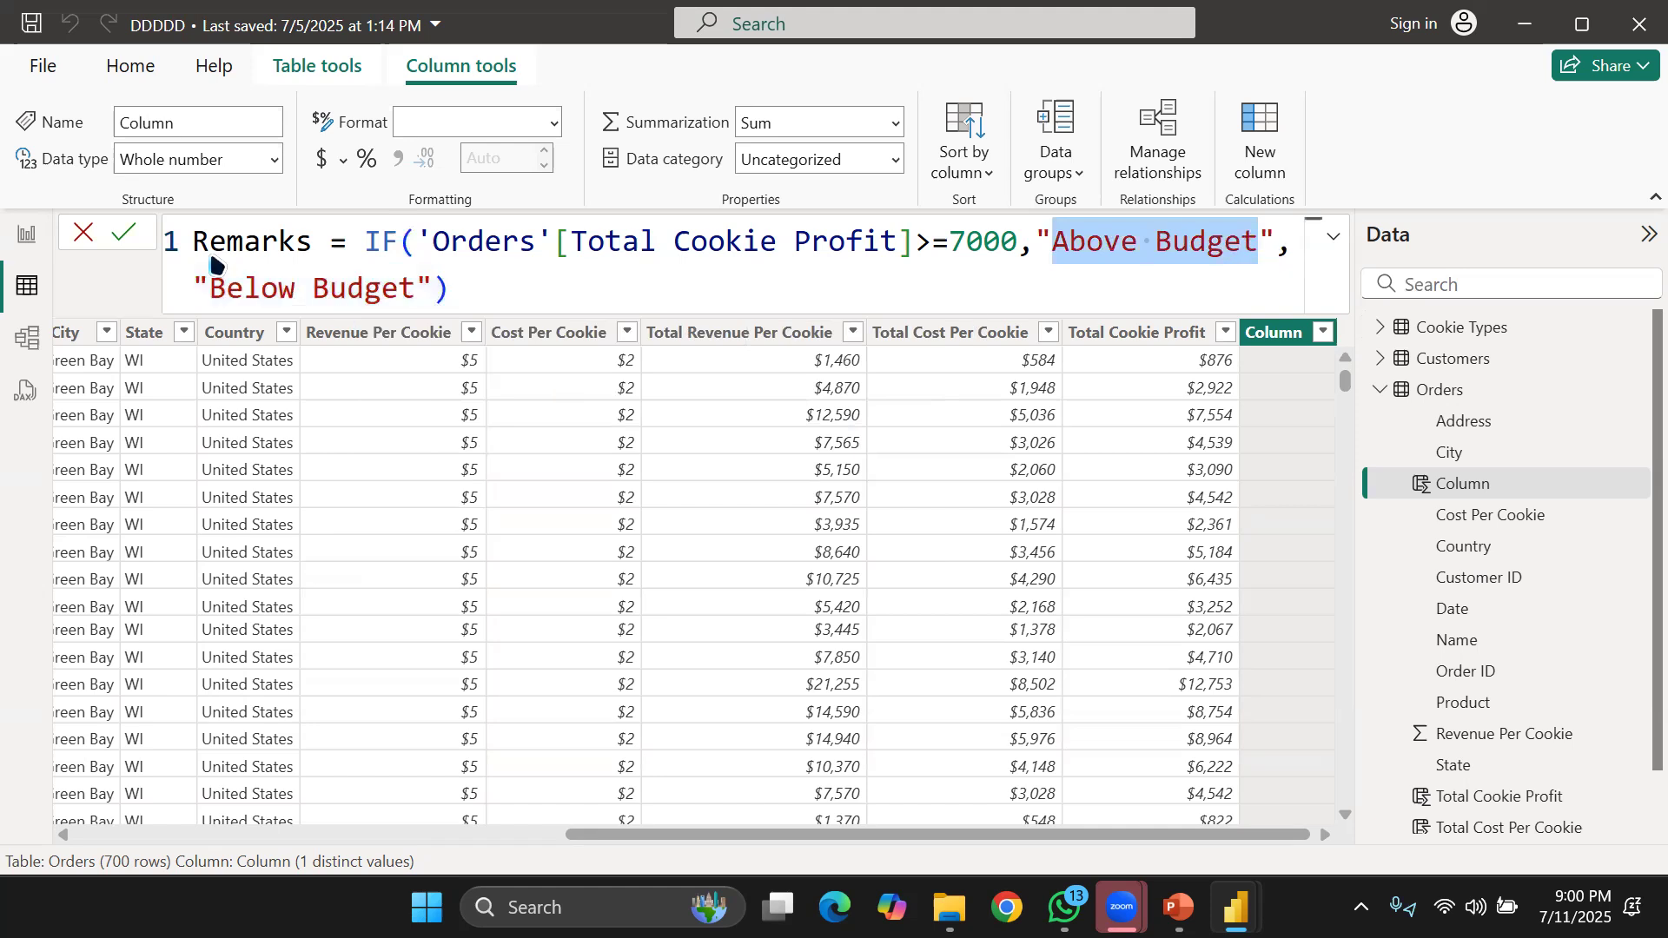
pyautogui.moveTo(211, 288); pyautogui.dragTo(417, 288)
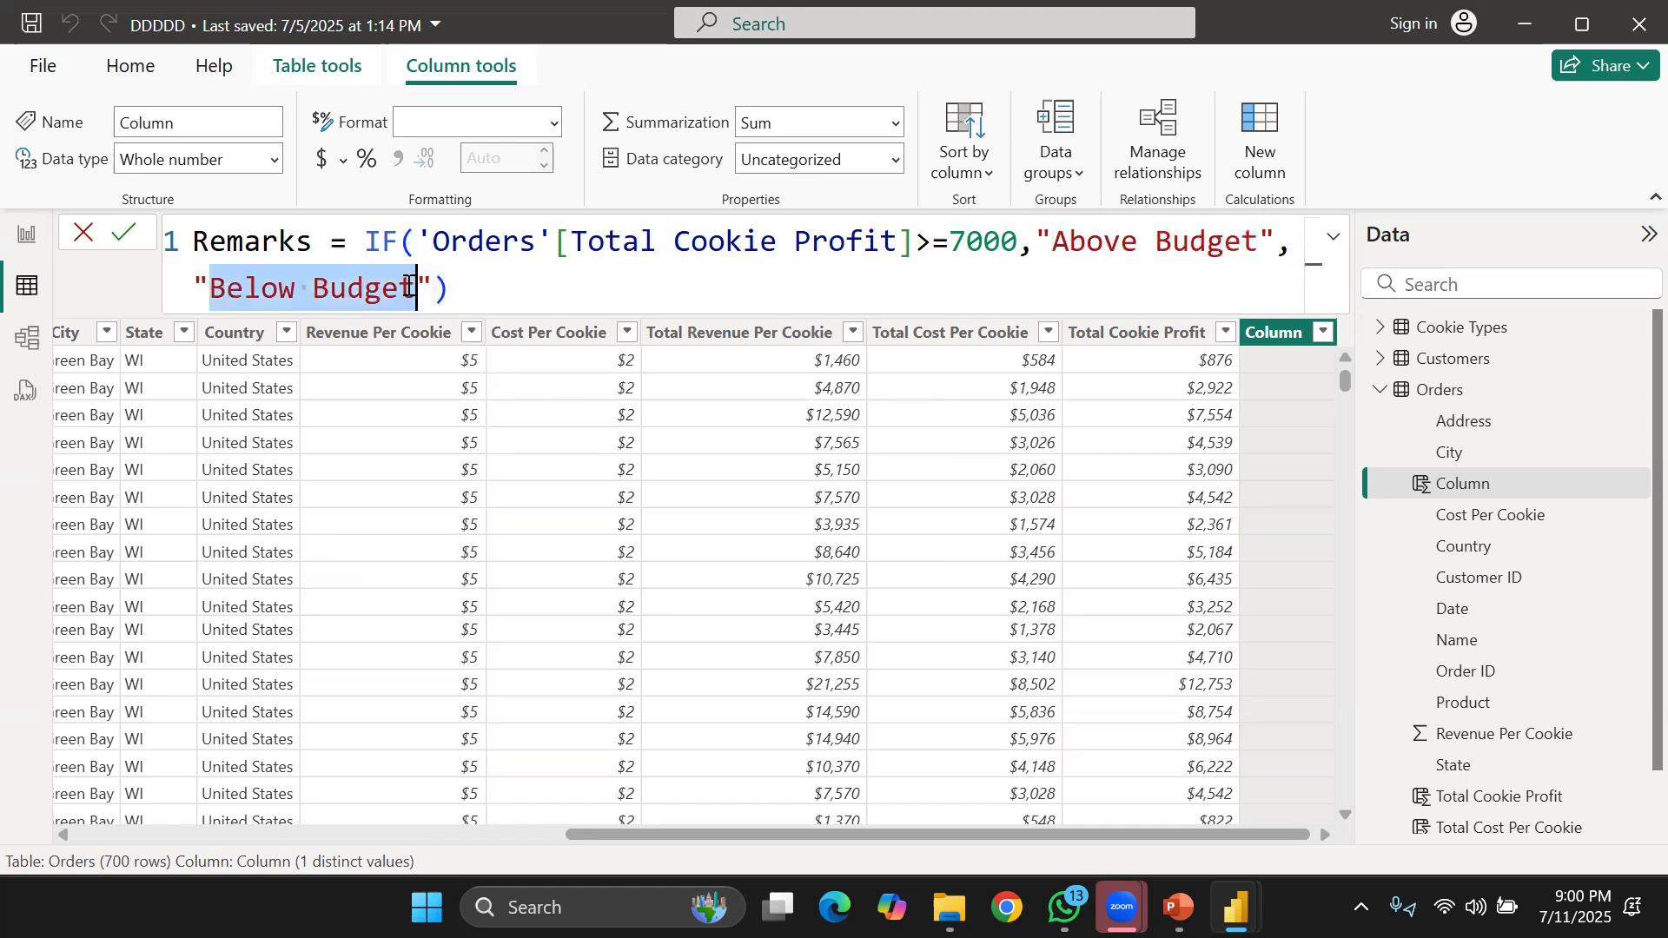
pyautogui.click(527, 276)
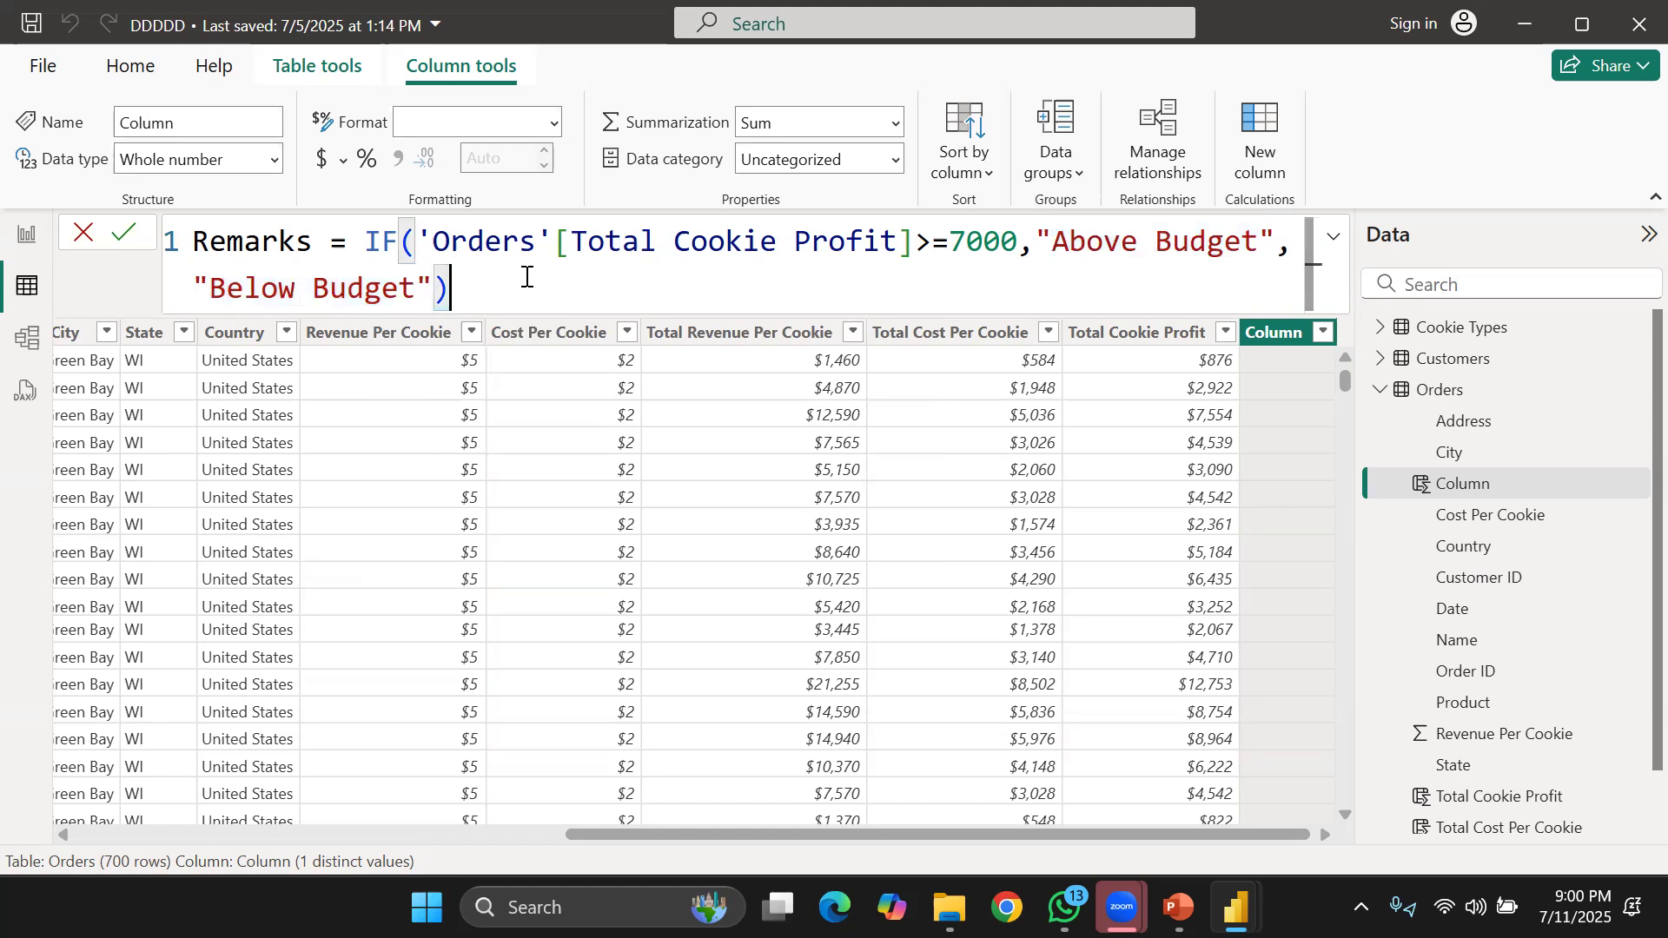
pyautogui.press('Return')
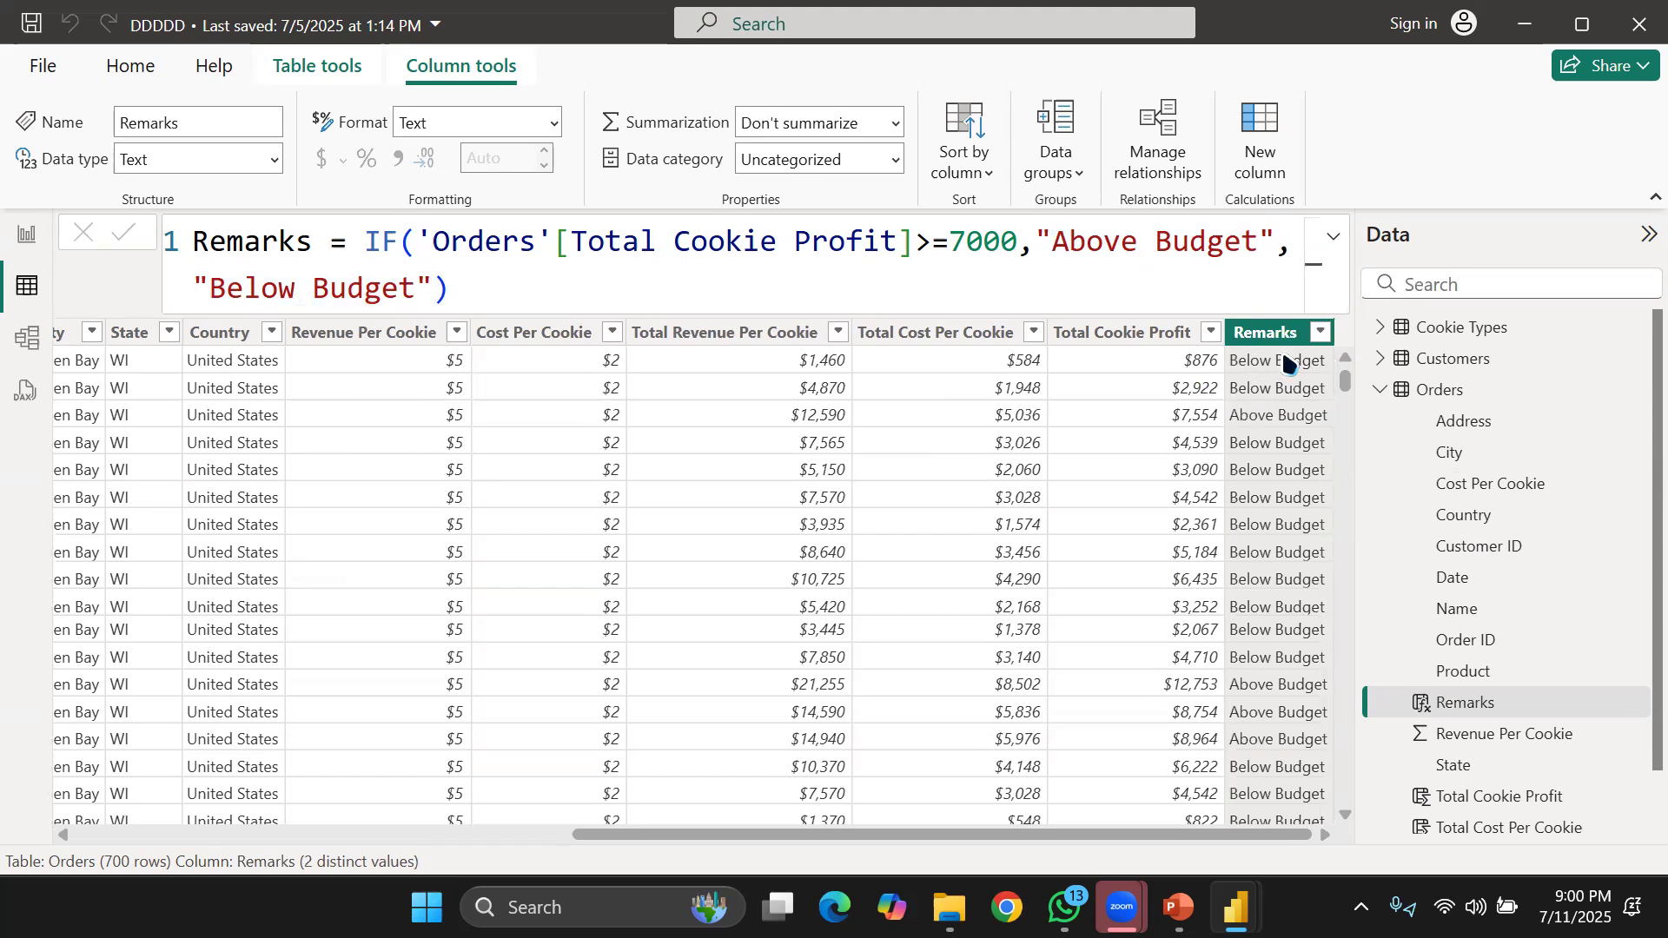
pyautogui.click(1183, 425)
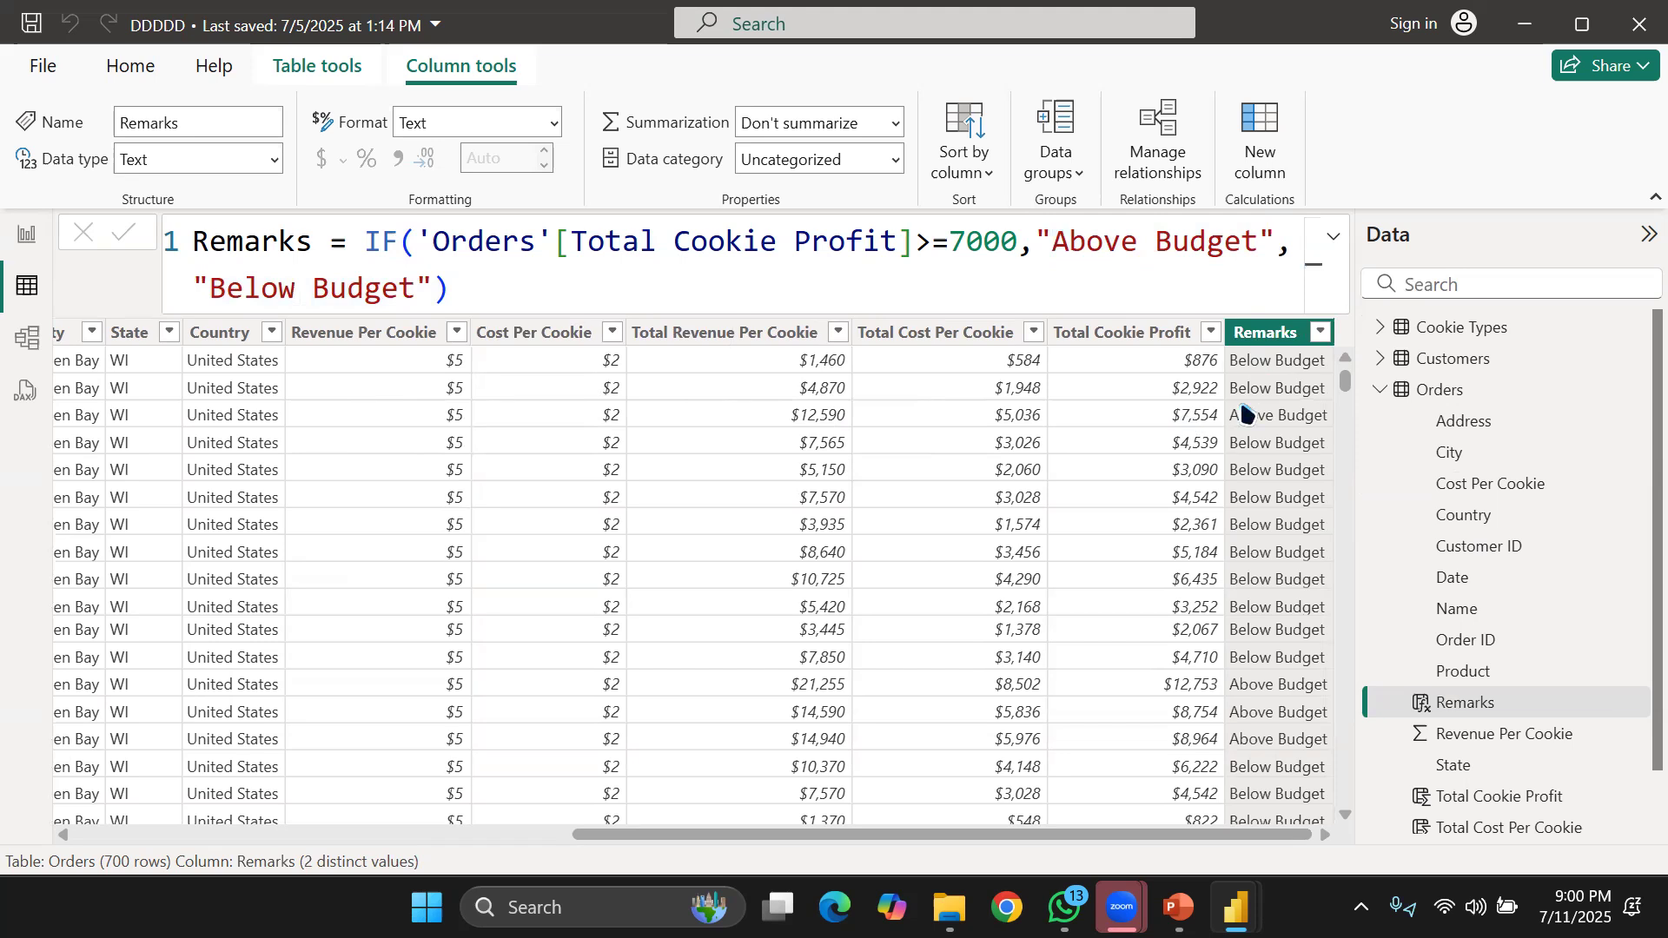
pyautogui.click(1254, 332)
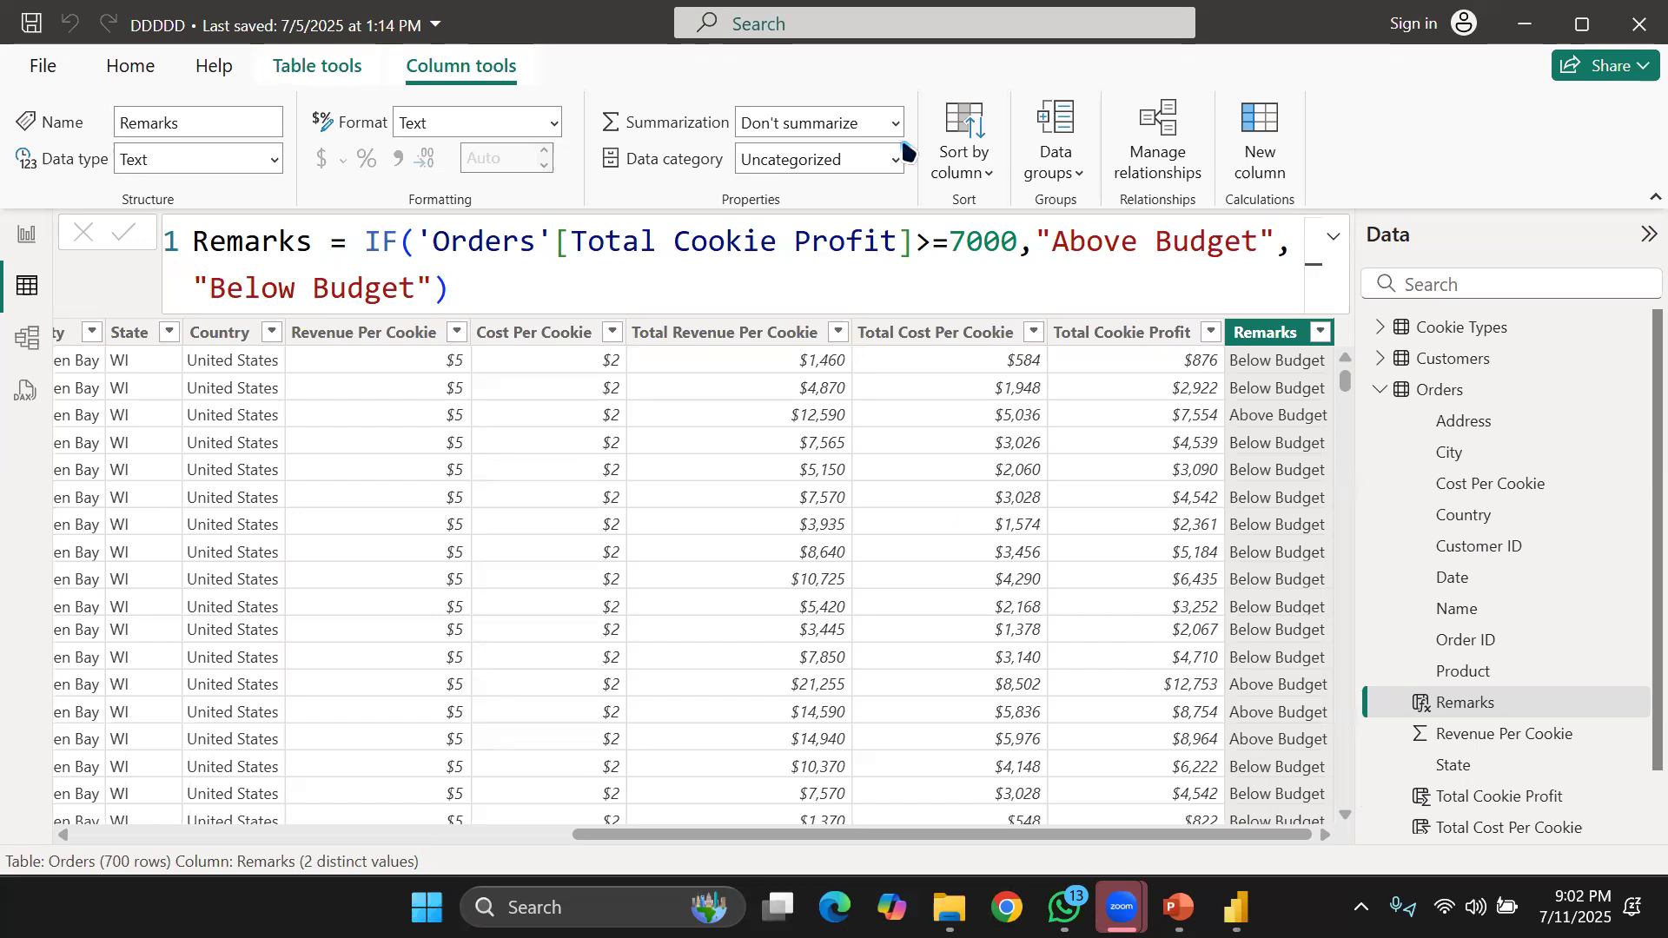
# Add a fifth calculated column to the Orders table and name it Allocate Gifts, ready for its formula.
pyautogui.click(1258, 171)
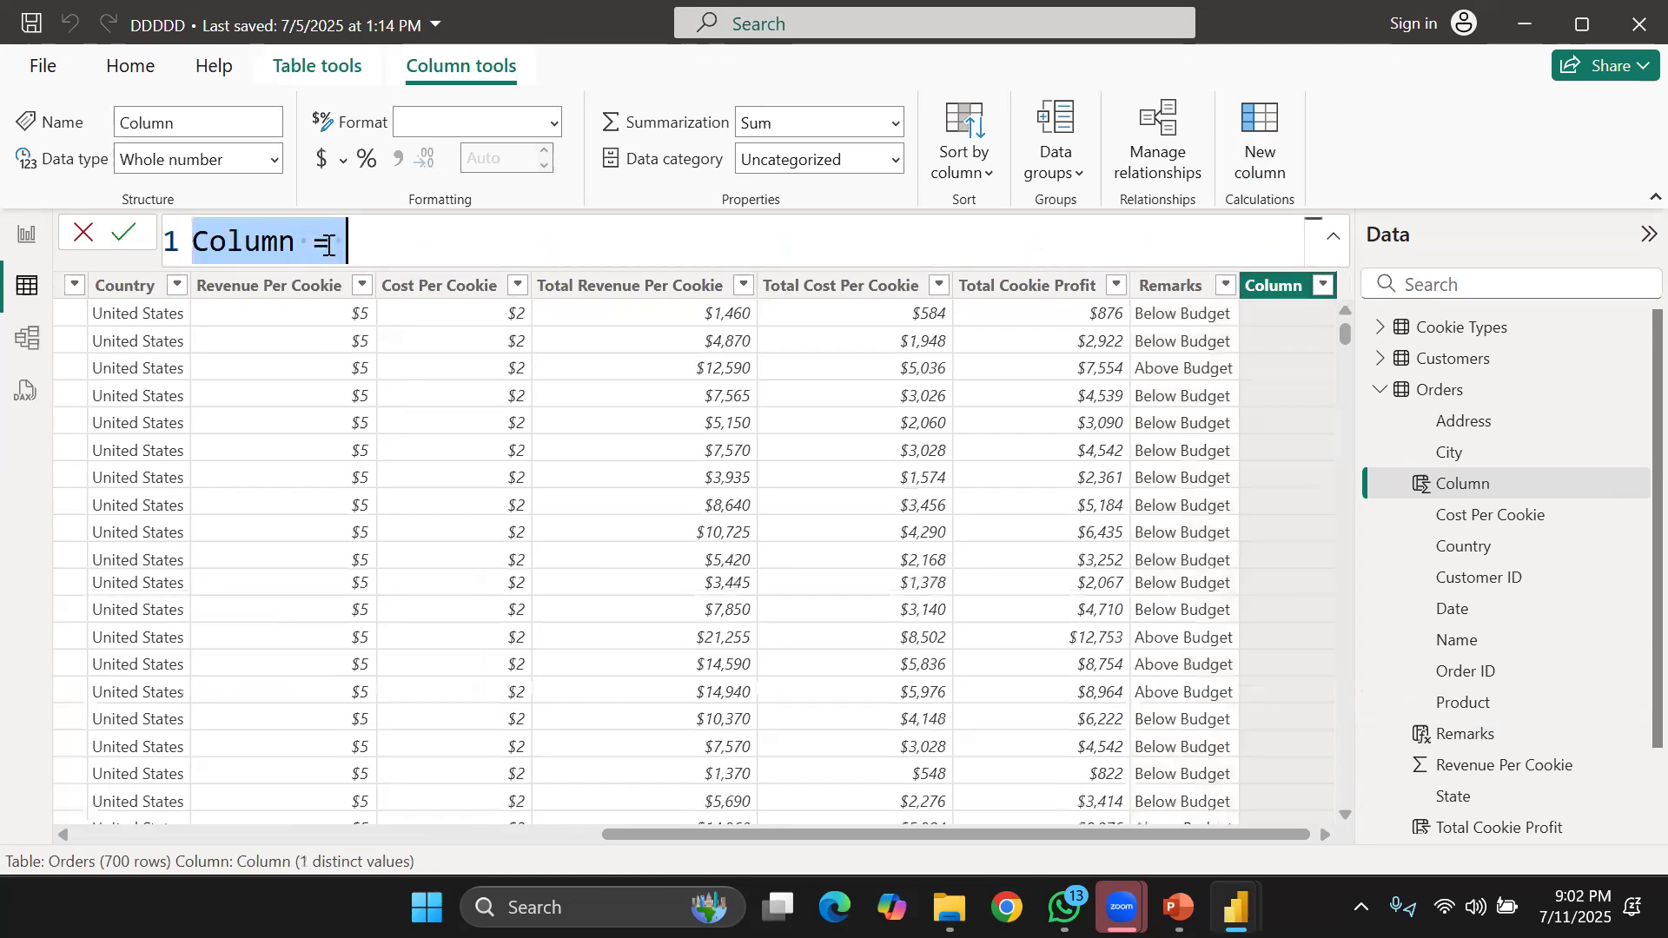
pyautogui.click(296, 246)
pyautogui.press('BackSpace')
pyautogui.press('BackSpace')
pyautogui.press('BackSpace')
pyautogui.press('BackSpace')
pyautogui.press('BackSpace')
pyautogui.press('BackSpace')
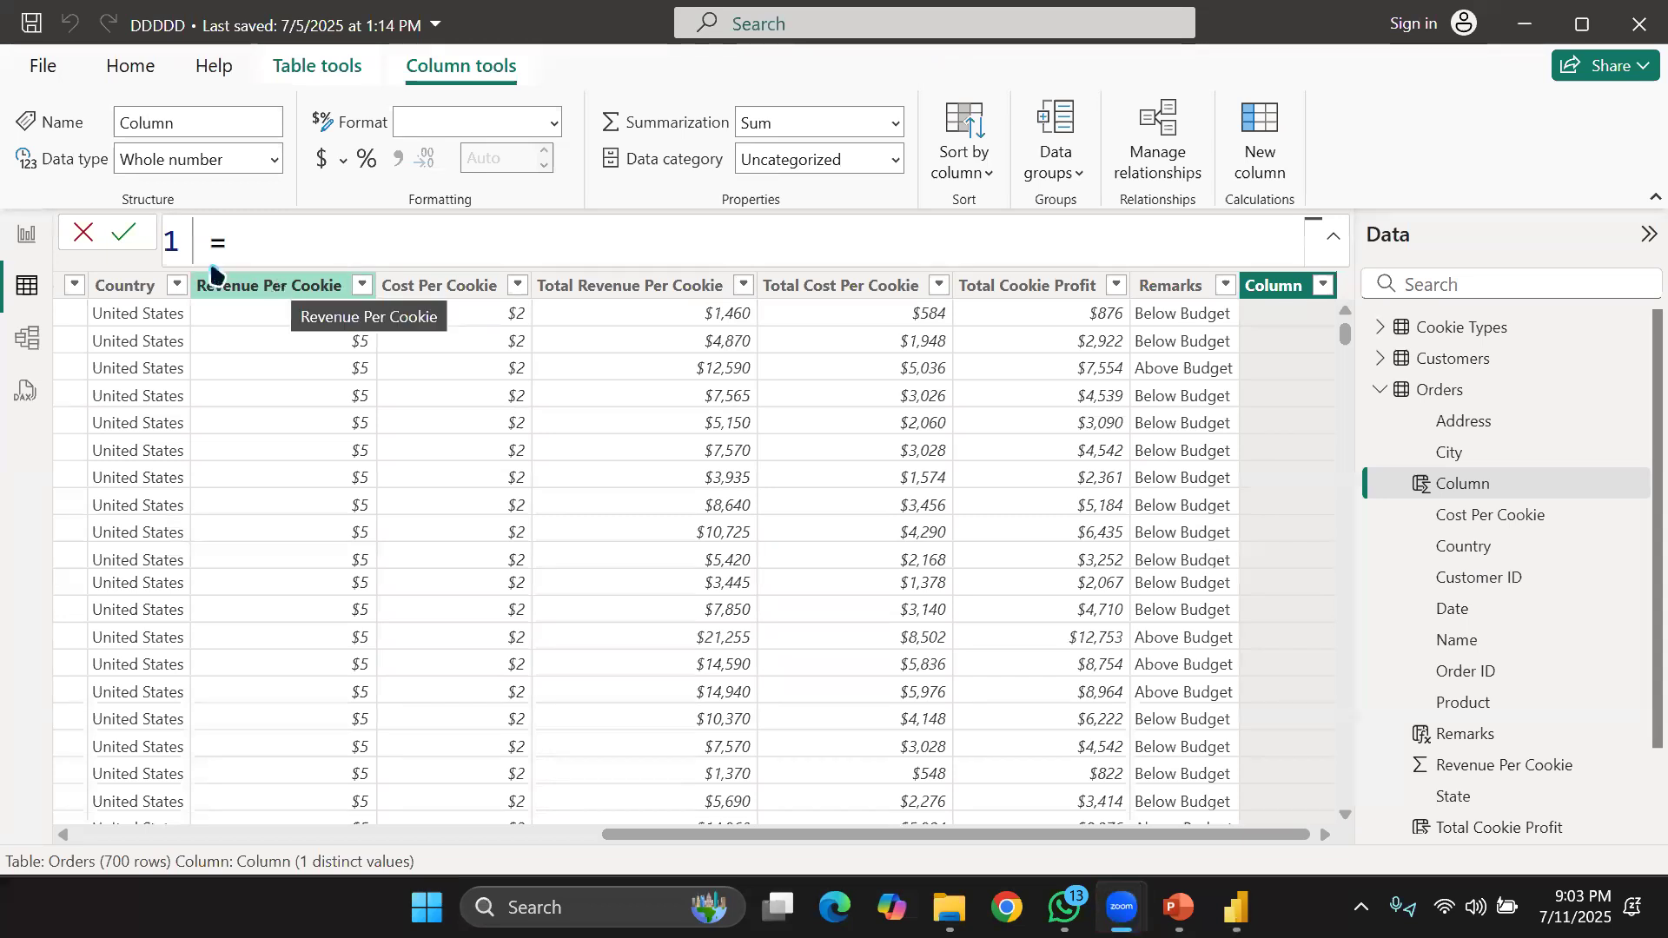
pyautogui.click(192, 242)
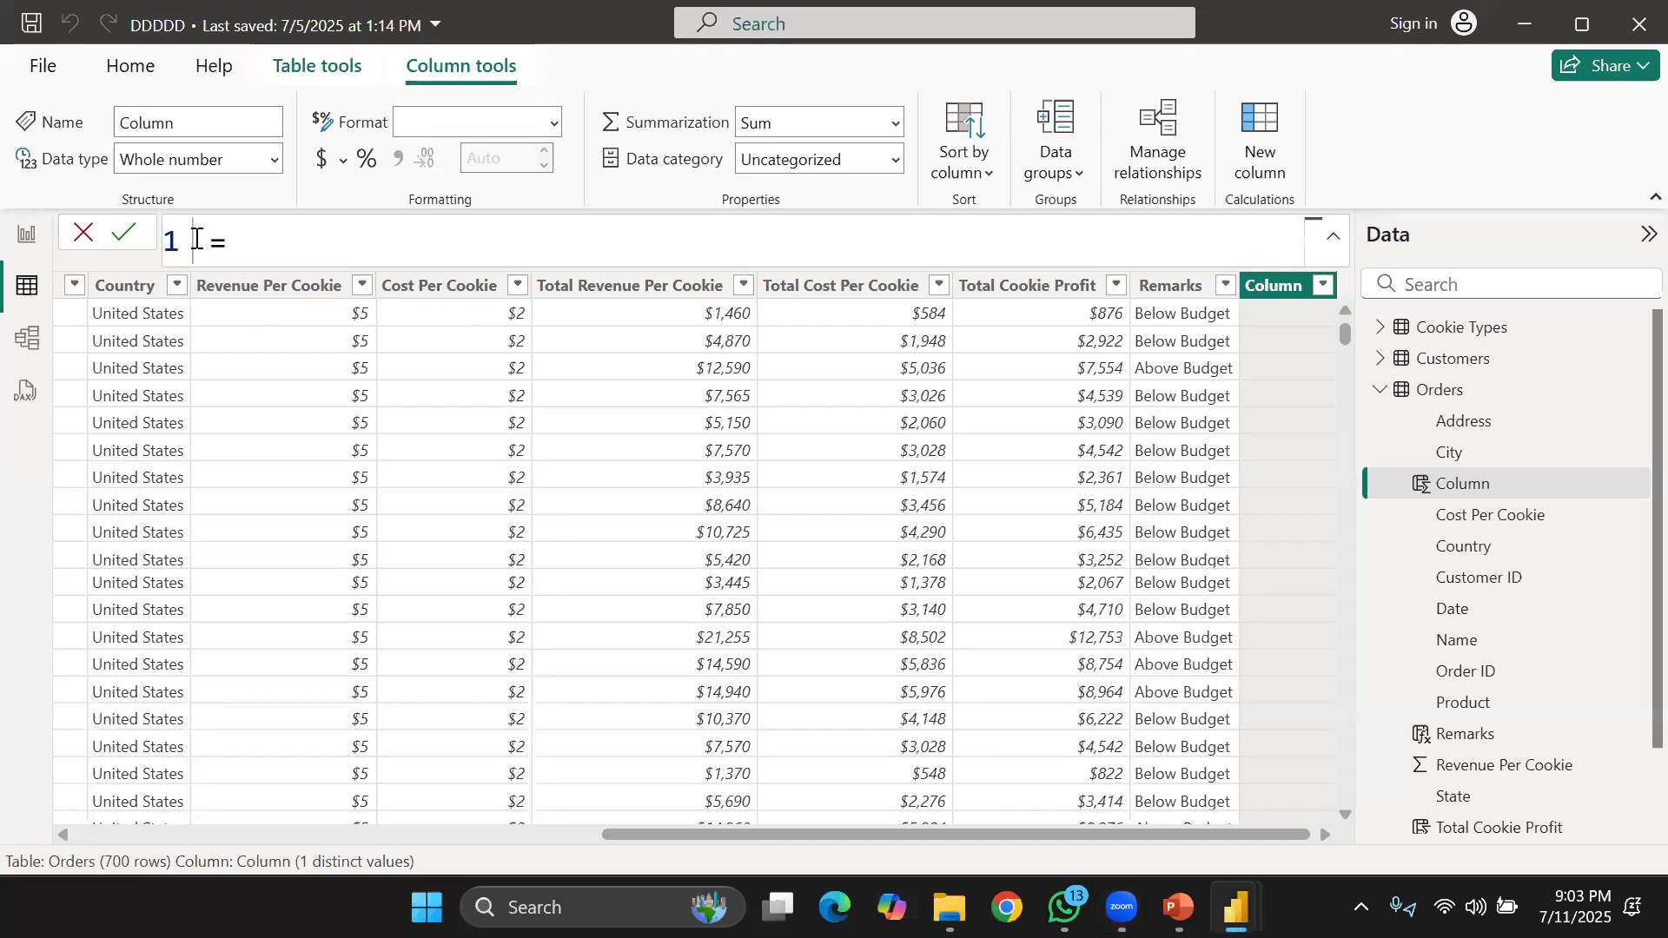
pyautogui.write('Allocate ')
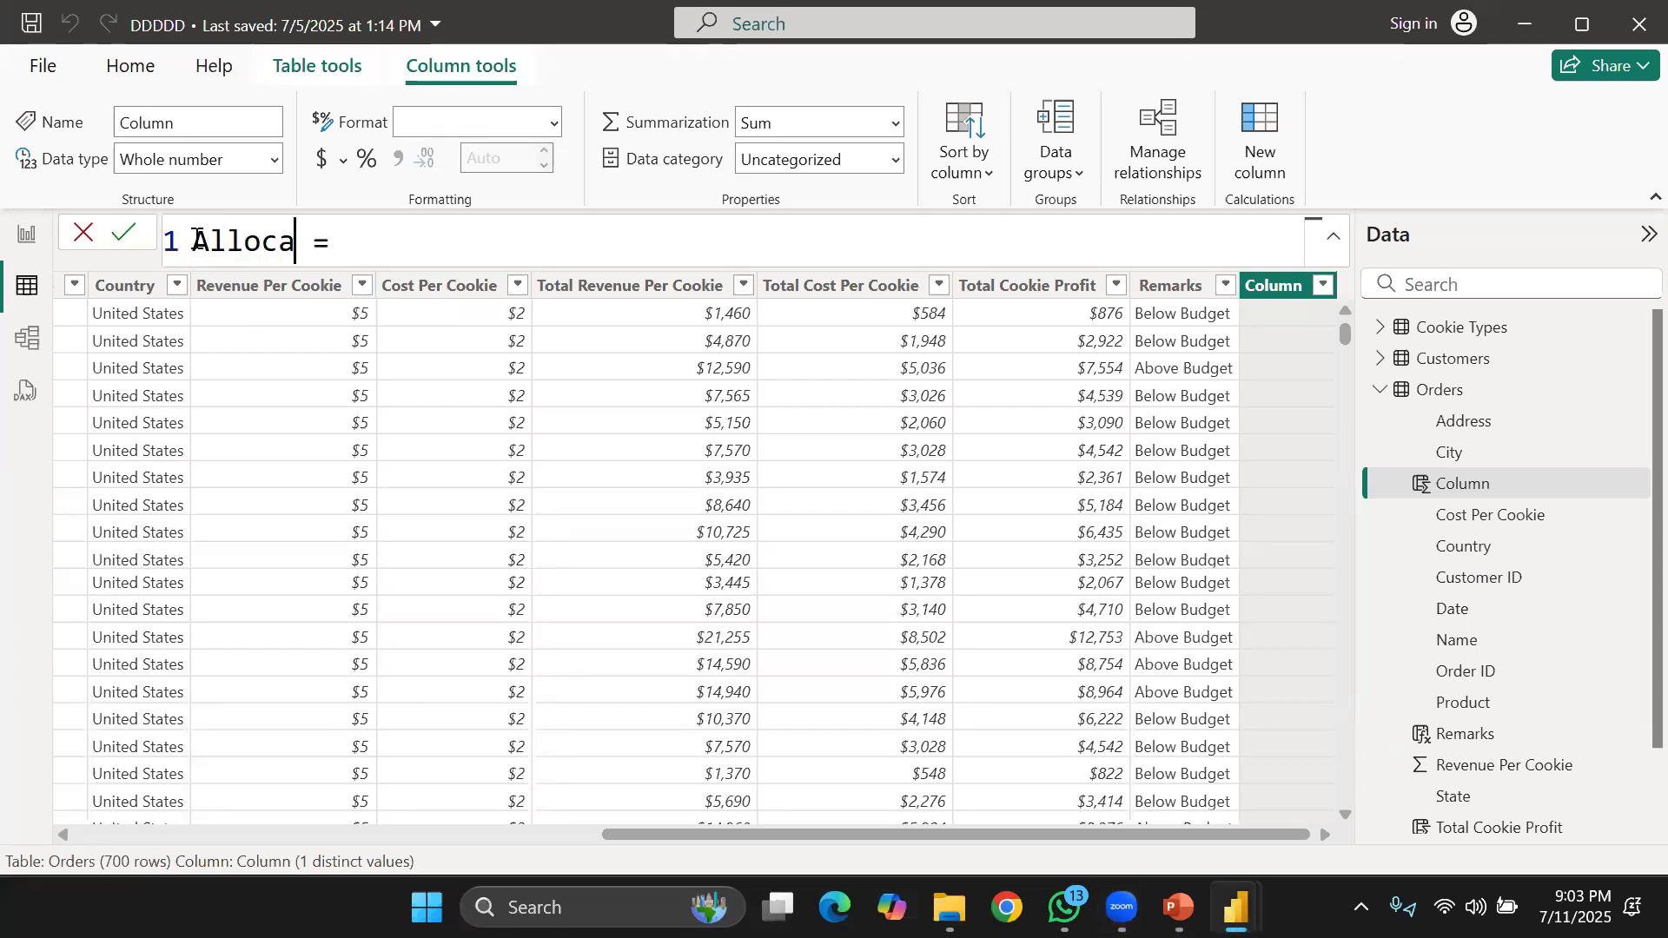
pyautogui.write('Gift')
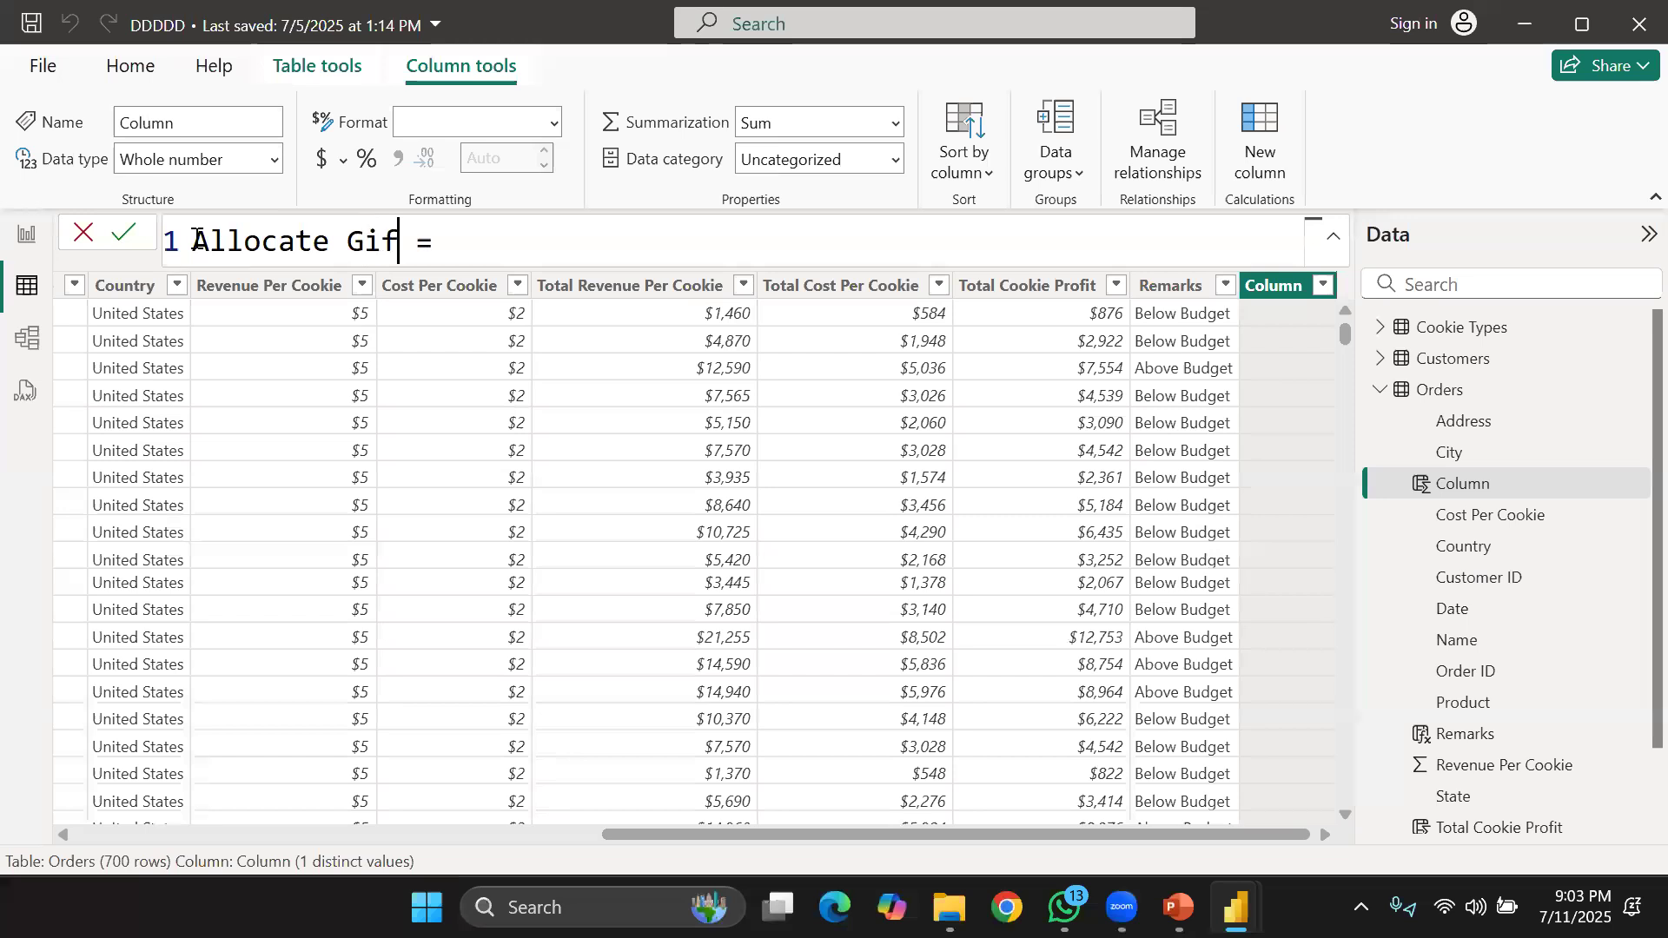
pyautogui.click(520, 241)
pyautogui.doubleClick(421, 236)
pyautogui.write('Gifts')
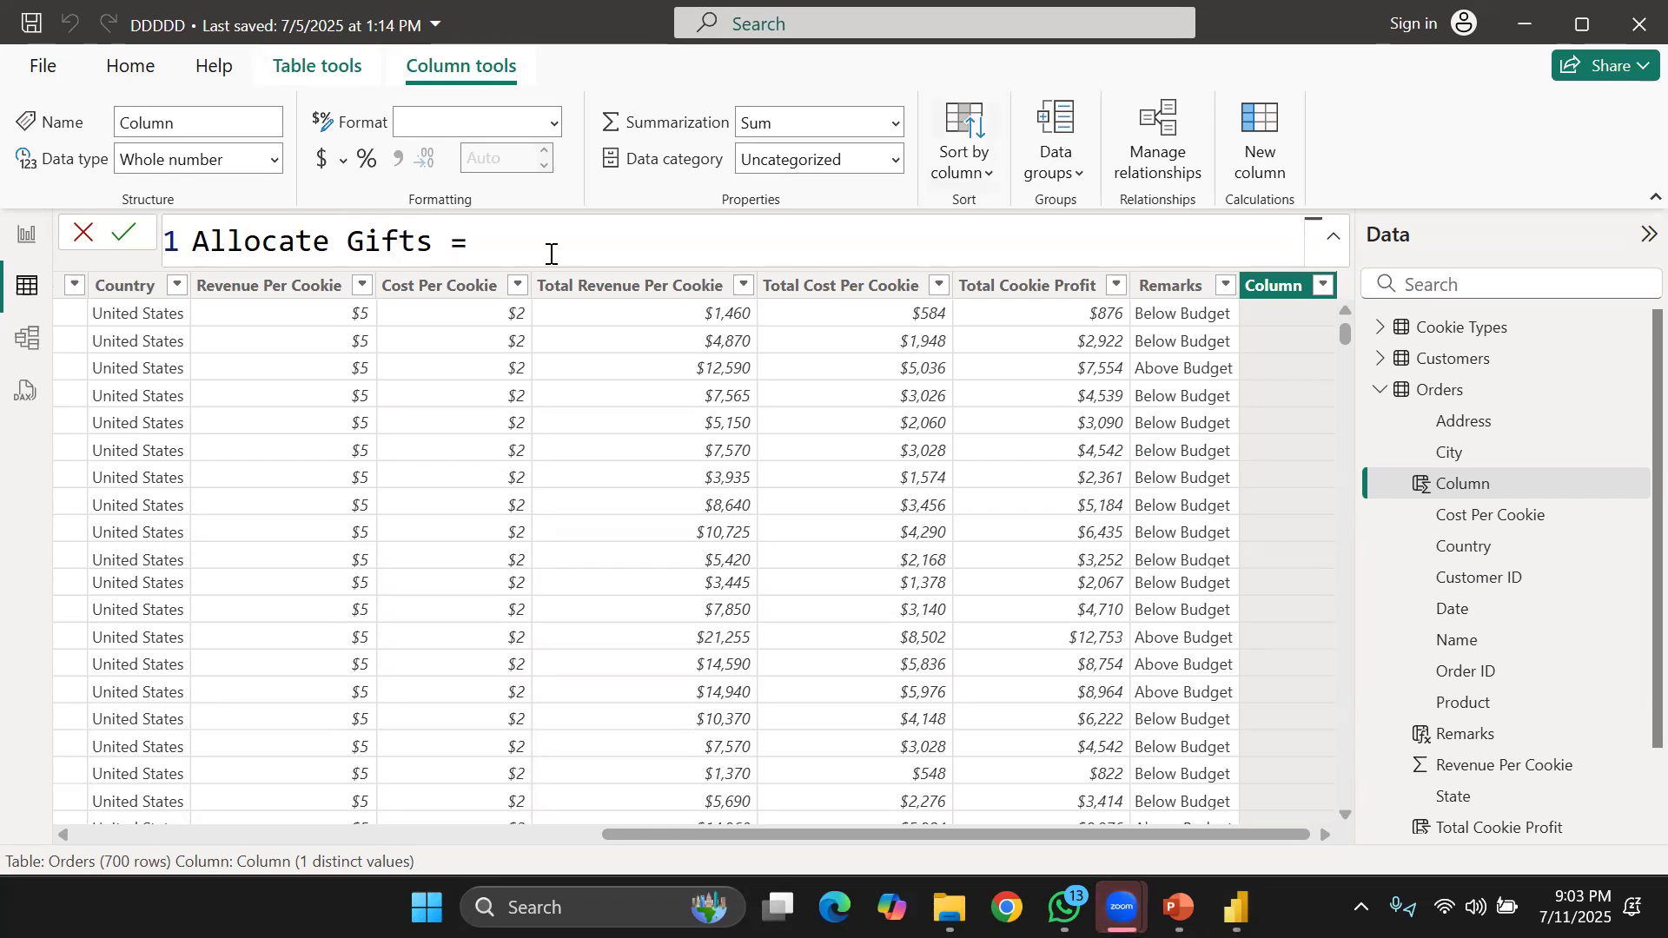
pyautogui.click(752, 252)
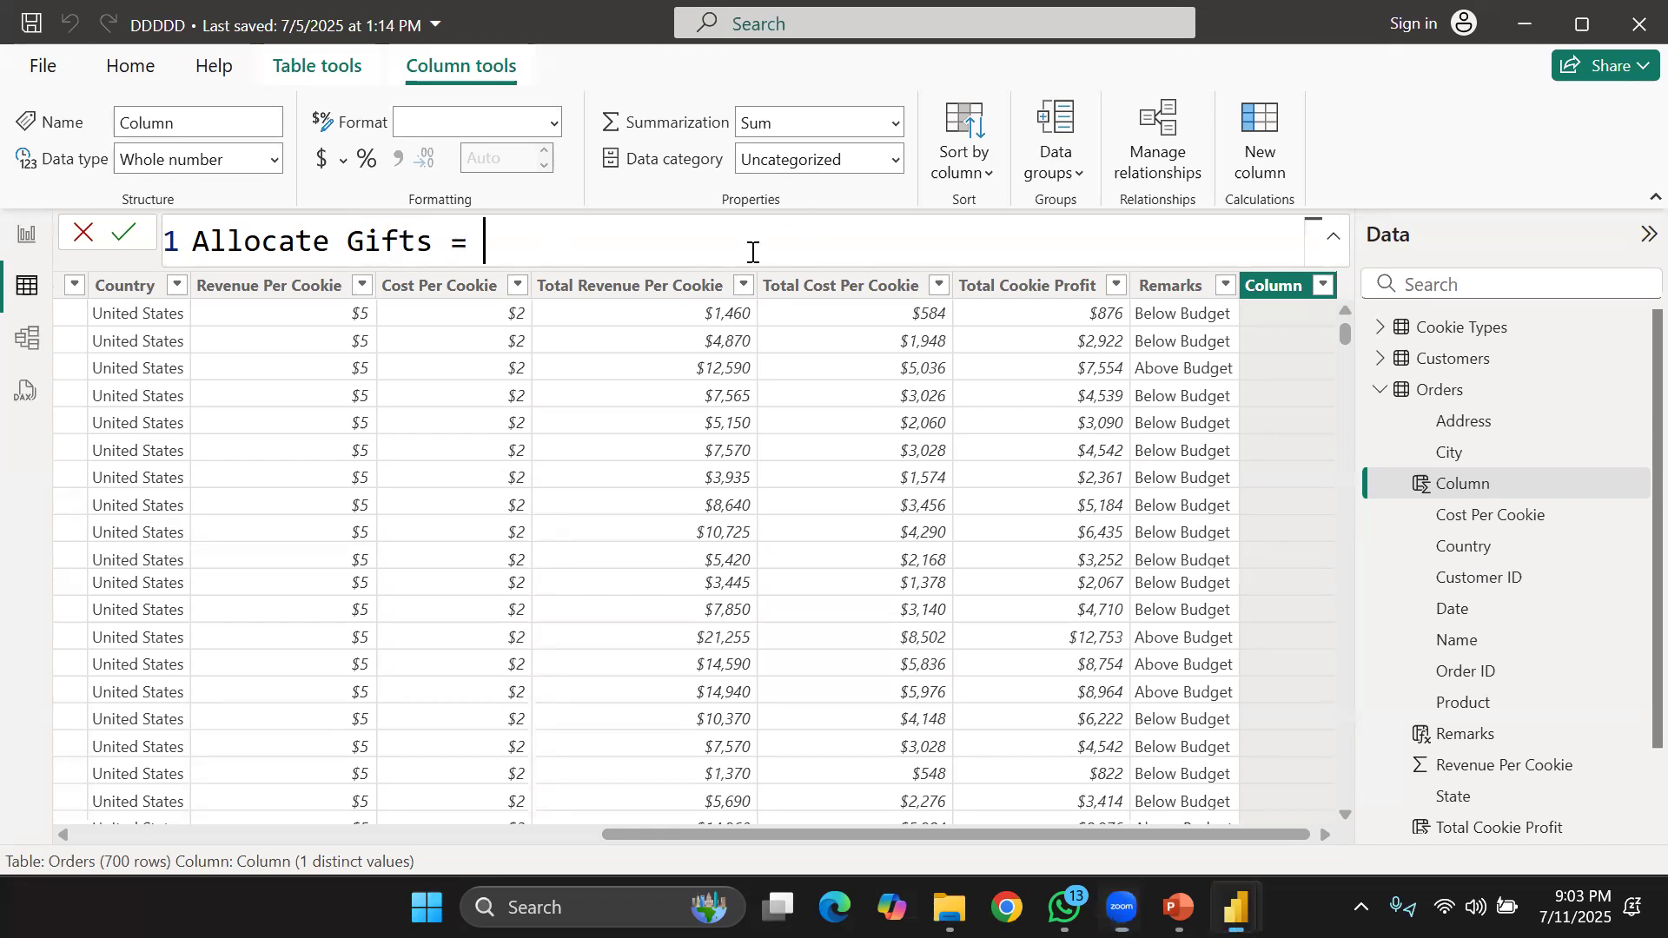
# Begin the Allocate Gifts formula with a SWITCH function that uses TRUE() as its expression.
pyautogui.write('swith')
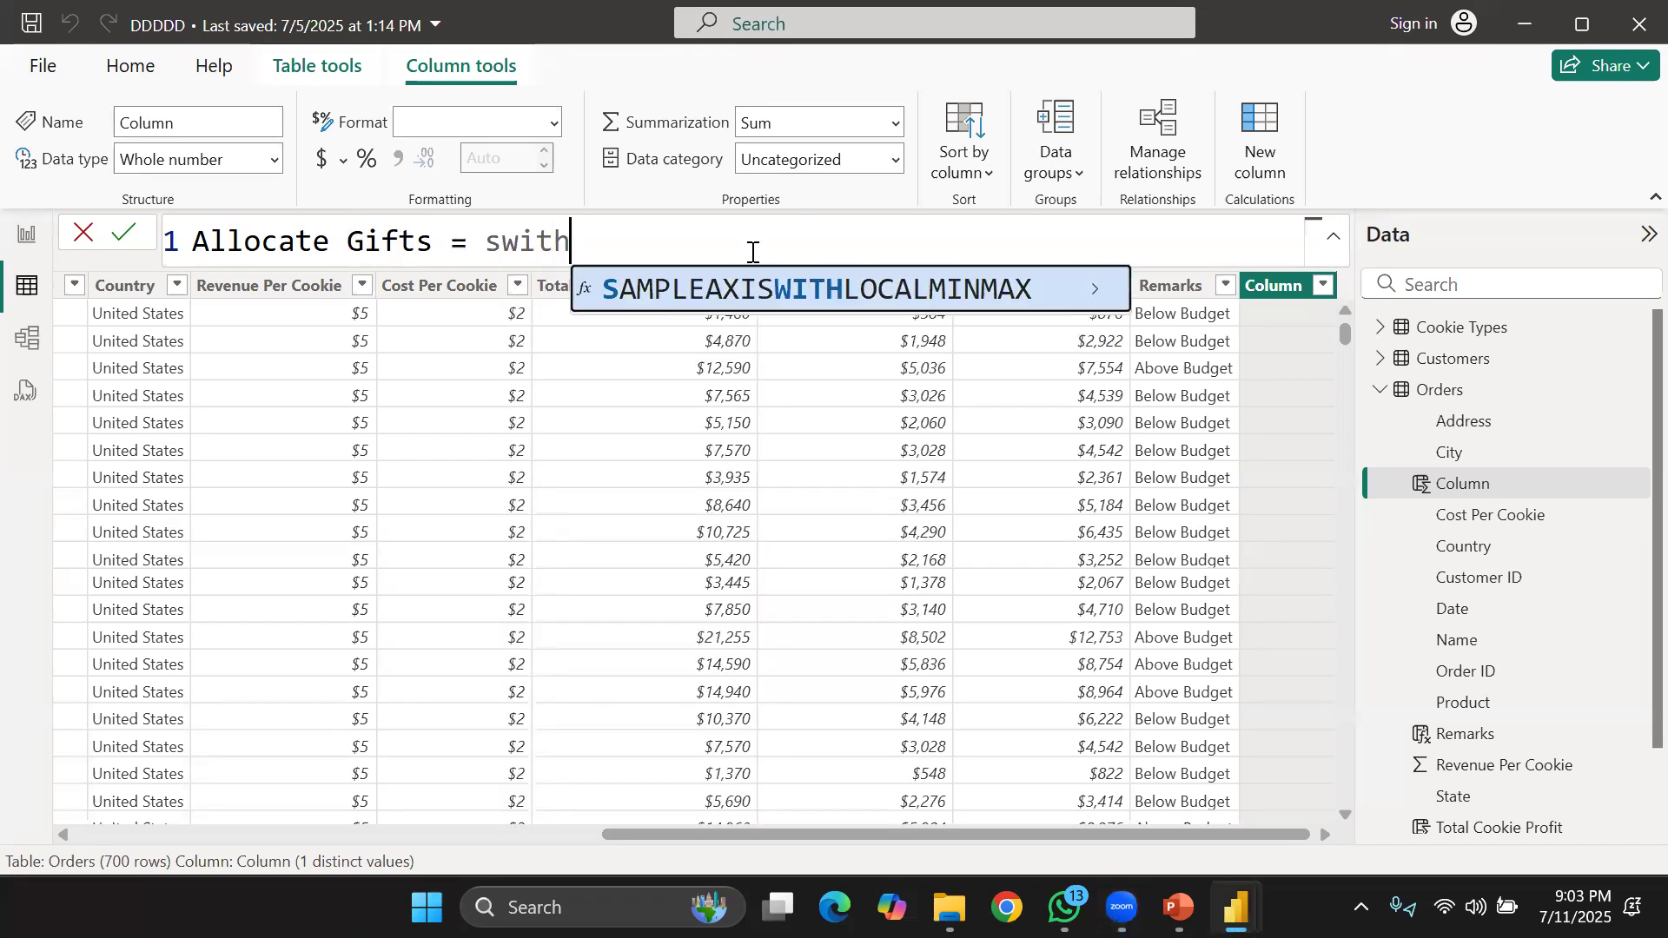
pyautogui.press('BackSpace')
pyautogui.press('Tab')
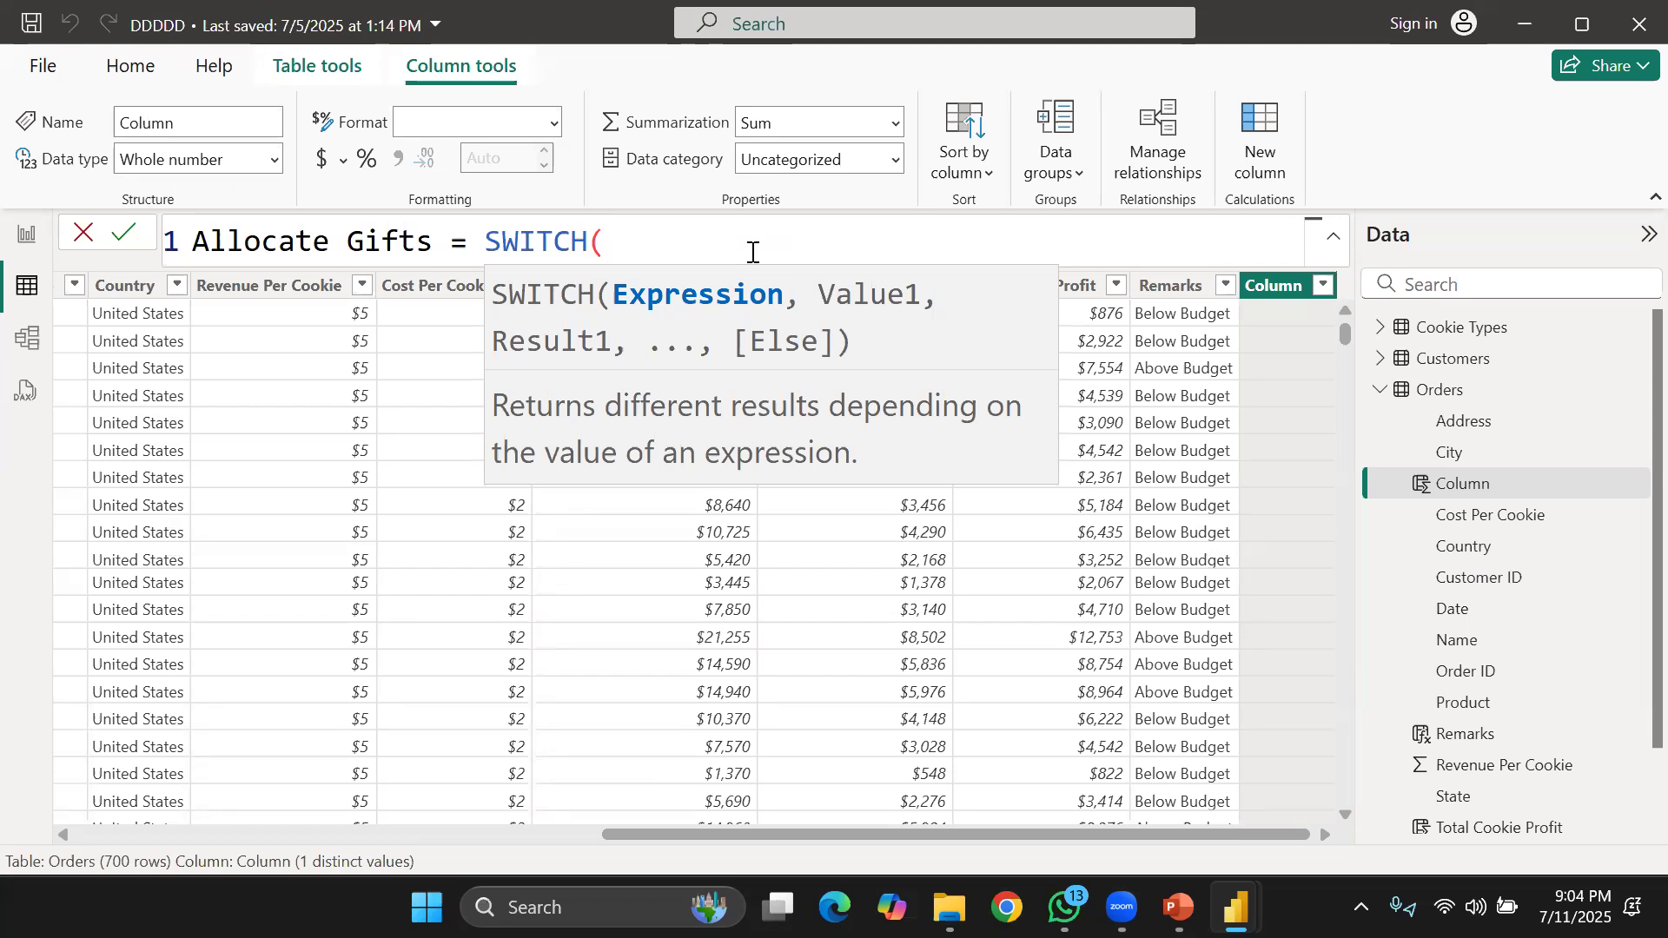
pyautogui.write('true')
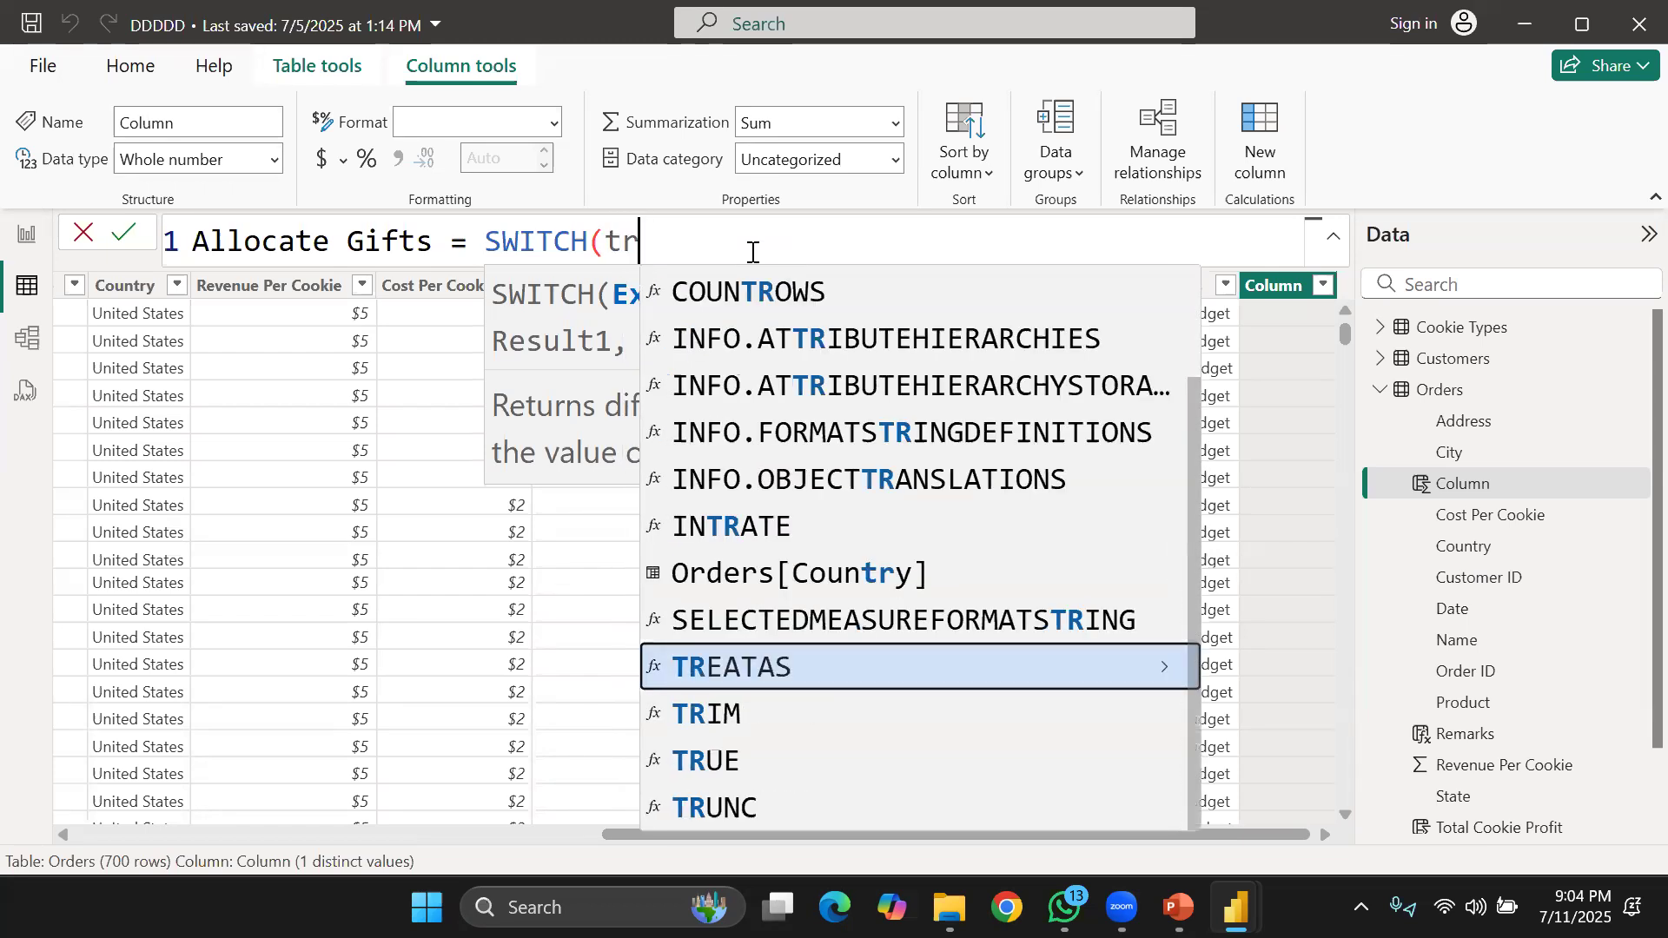
pyautogui.press('Tab')
pyautogui.write(')')
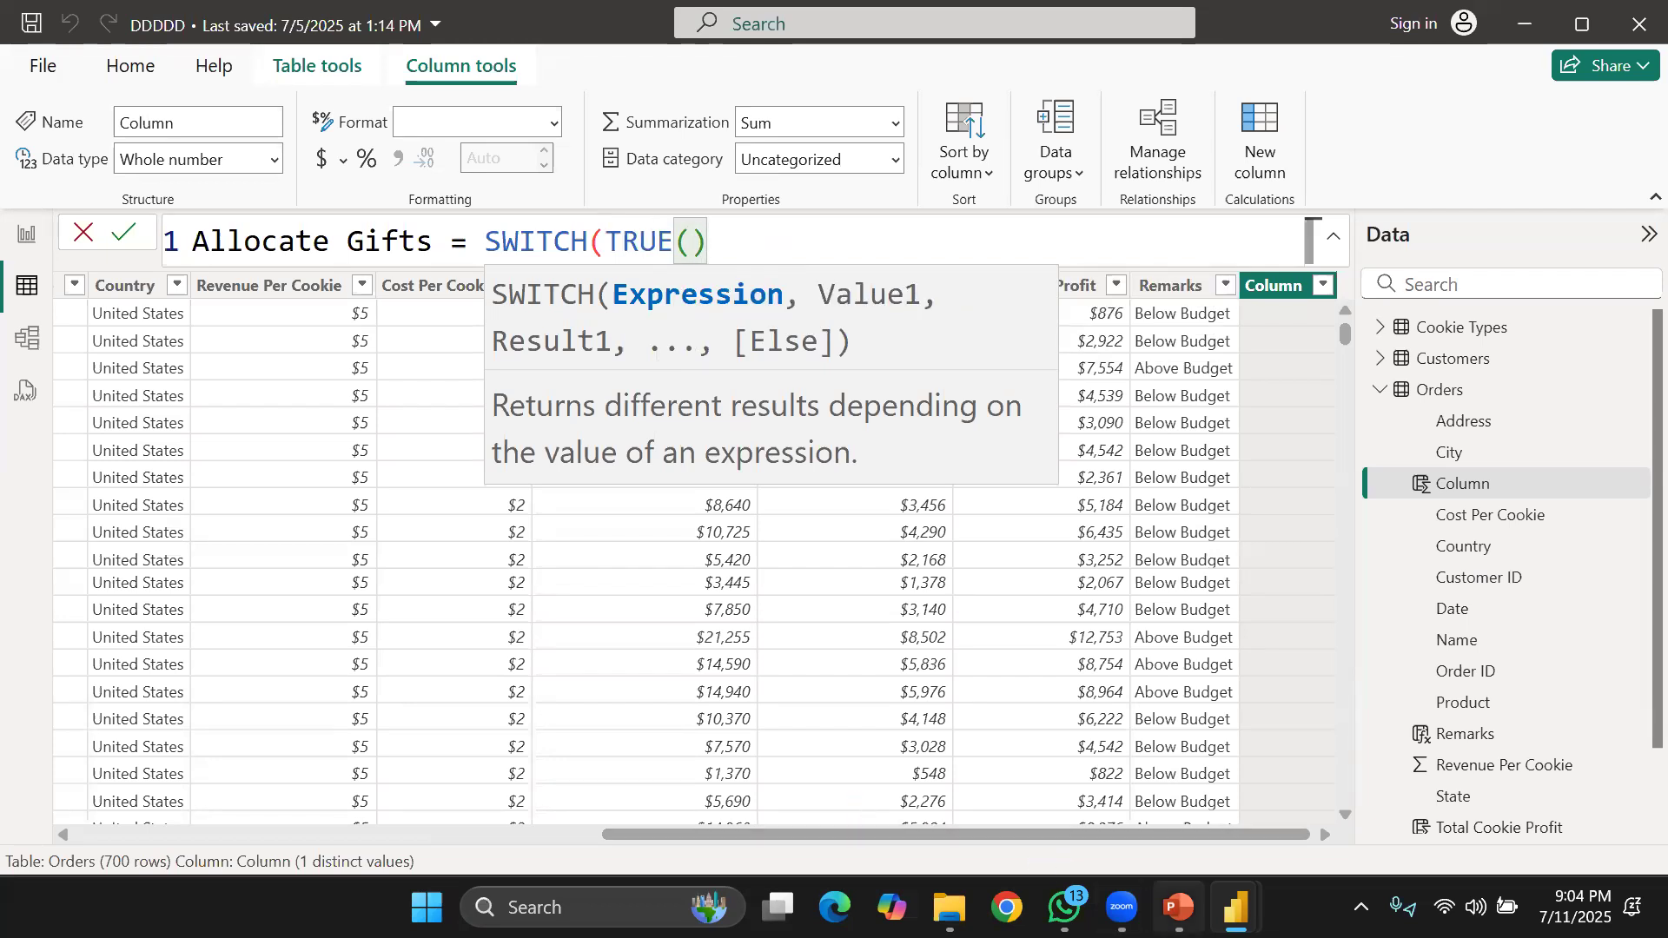
# Consult the SWITCH syntax slide in PowerPoint, return to Power BI and start a second formula line after the TRUE() argument.
pyautogui.click(1177, 907)
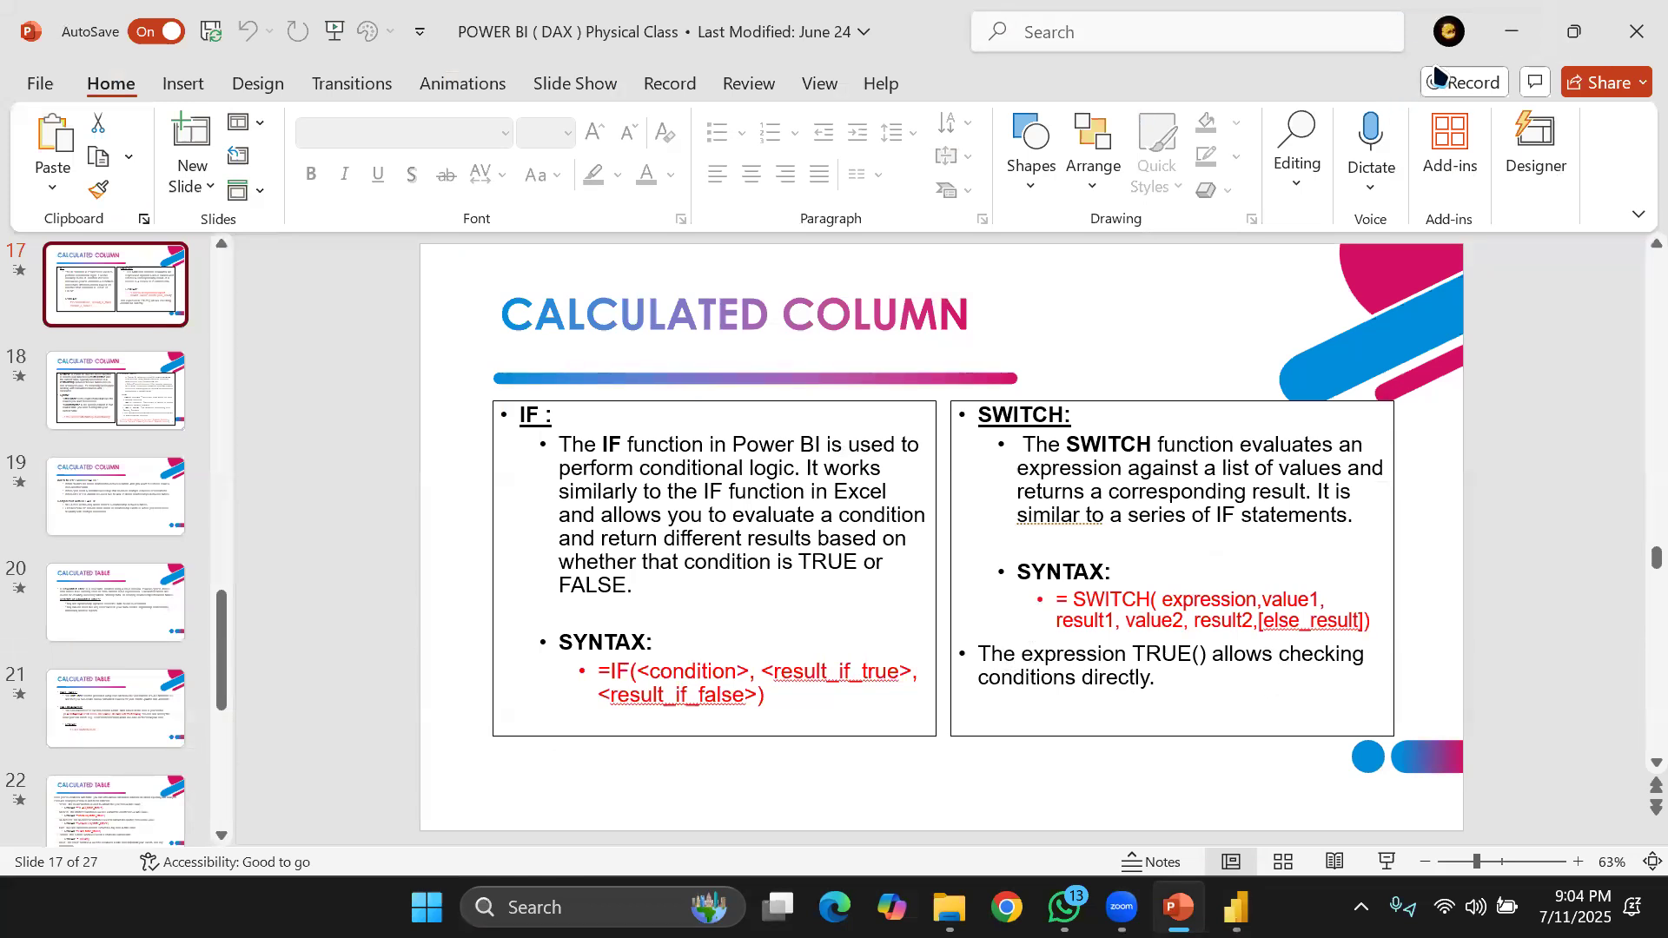
pyautogui.click(1509, 29)
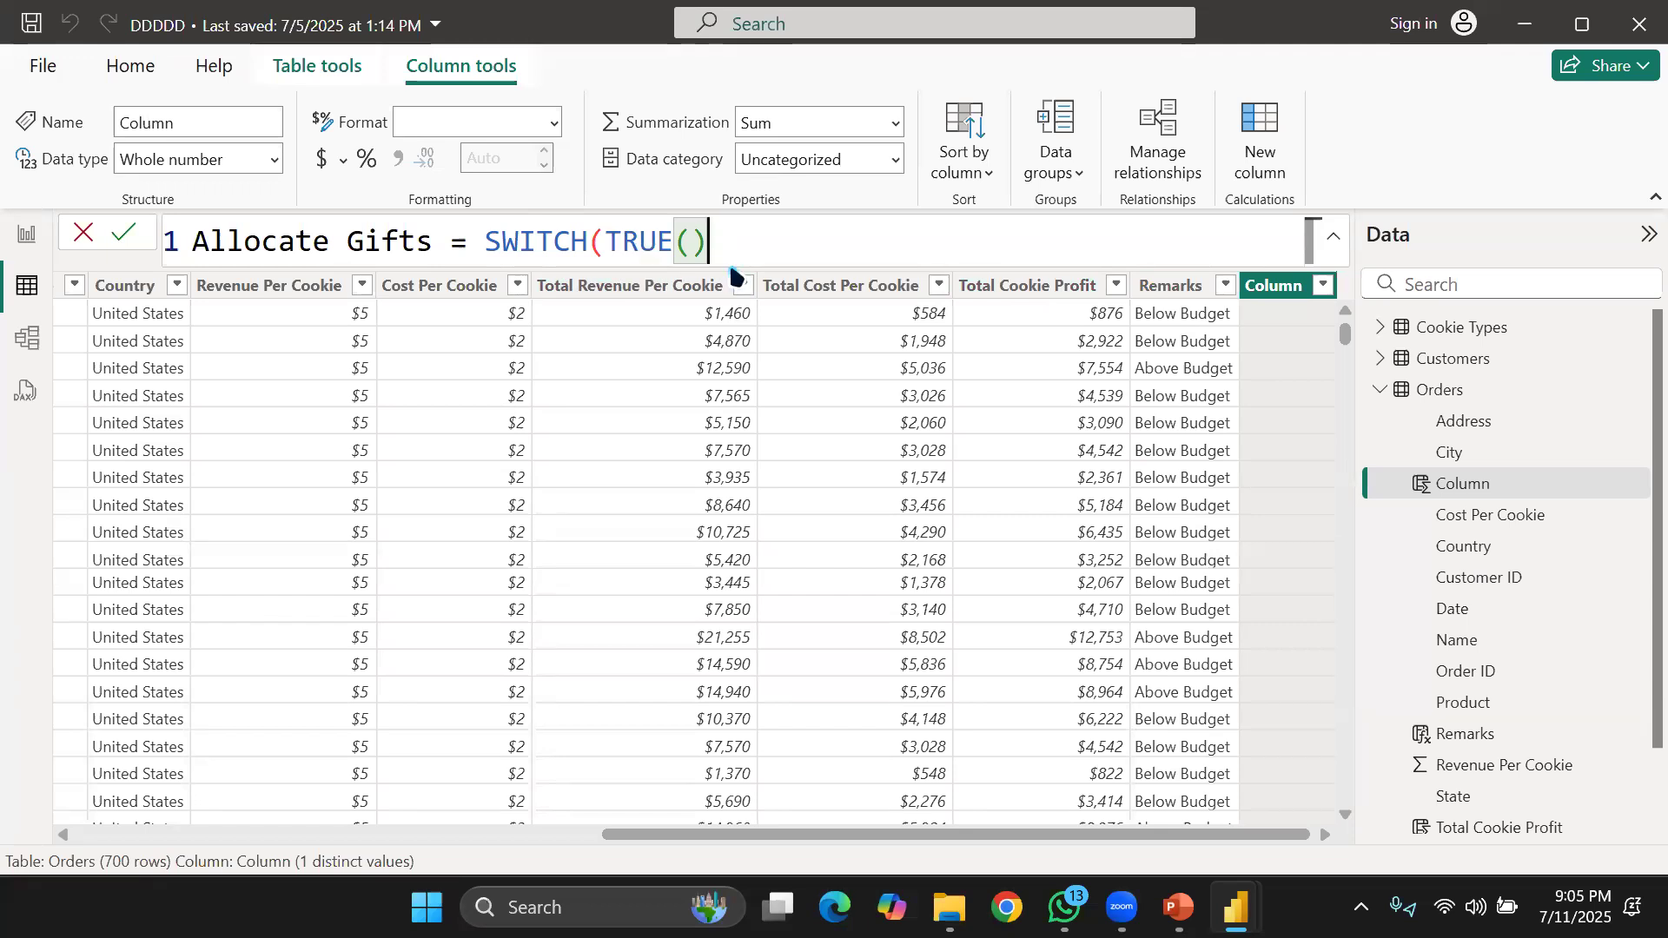
pyautogui.write(',')
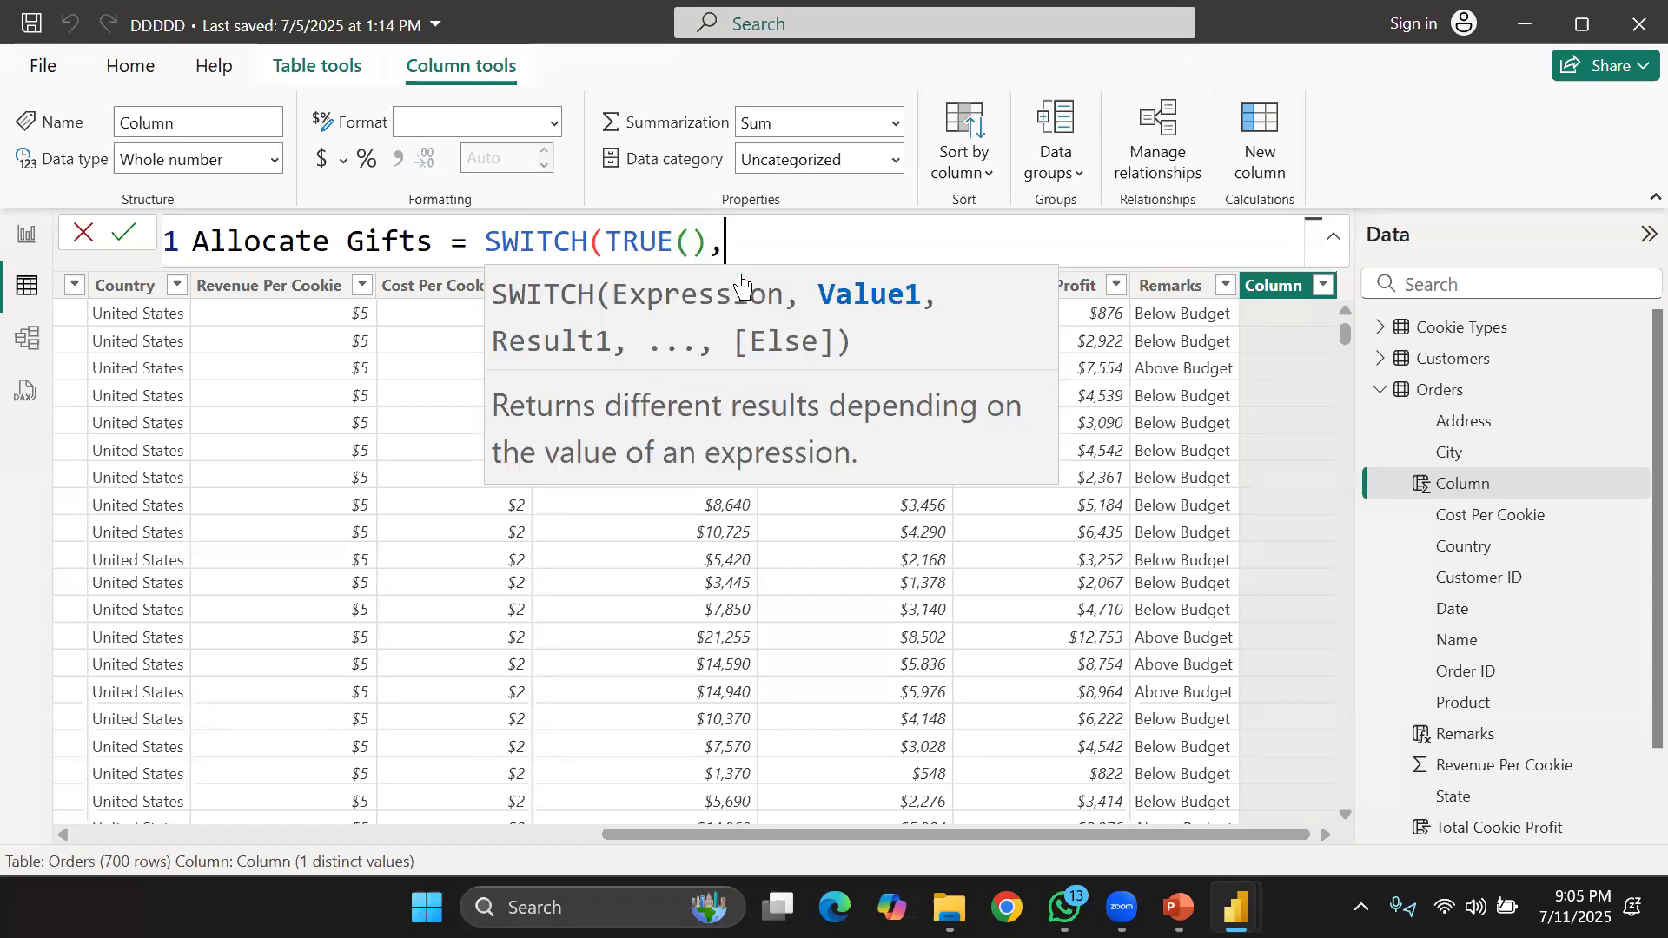
pyautogui.write(',')
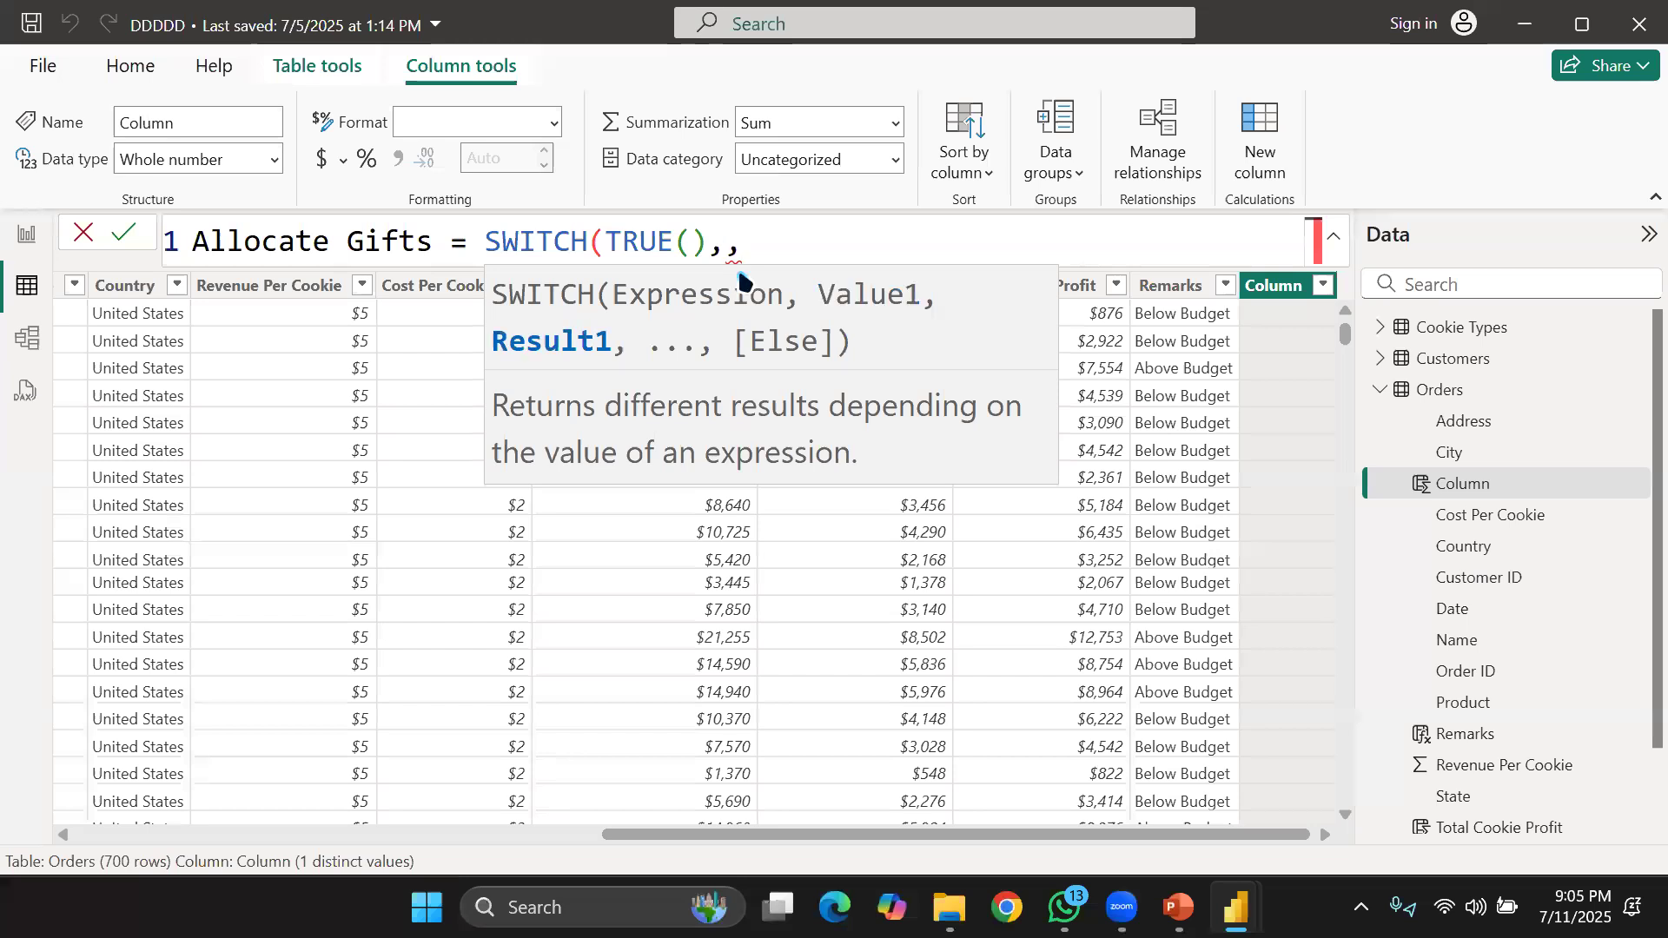
pyautogui.press('BackSpace')
pyautogui.press('BackSpace')
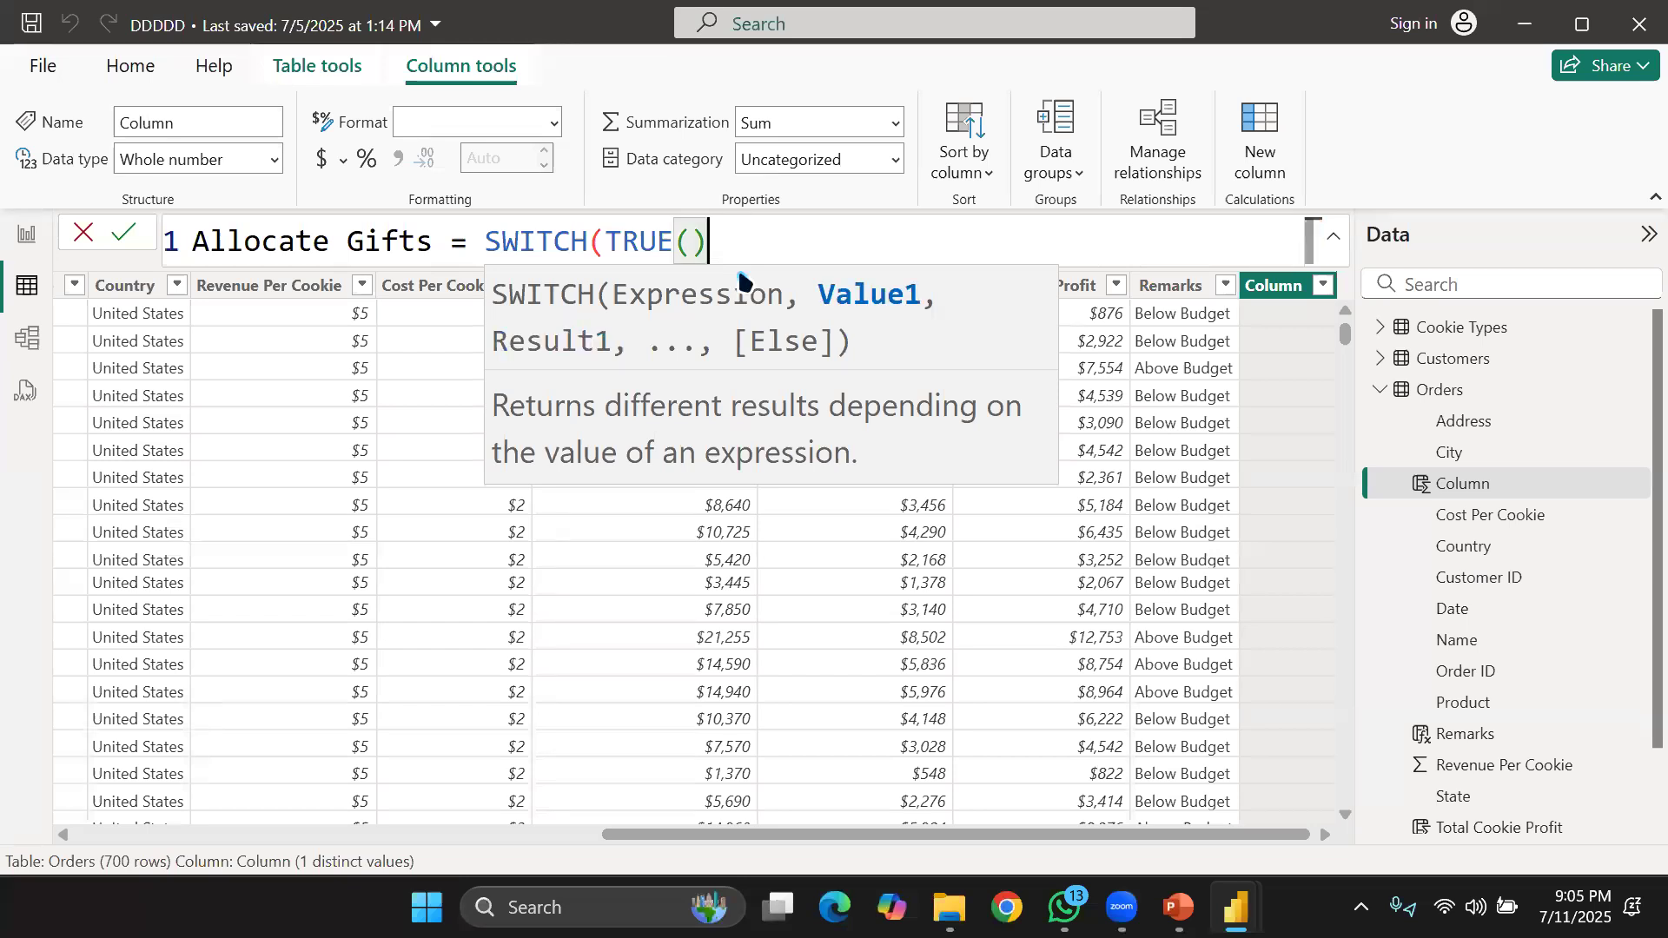
pyautogui.write(',')
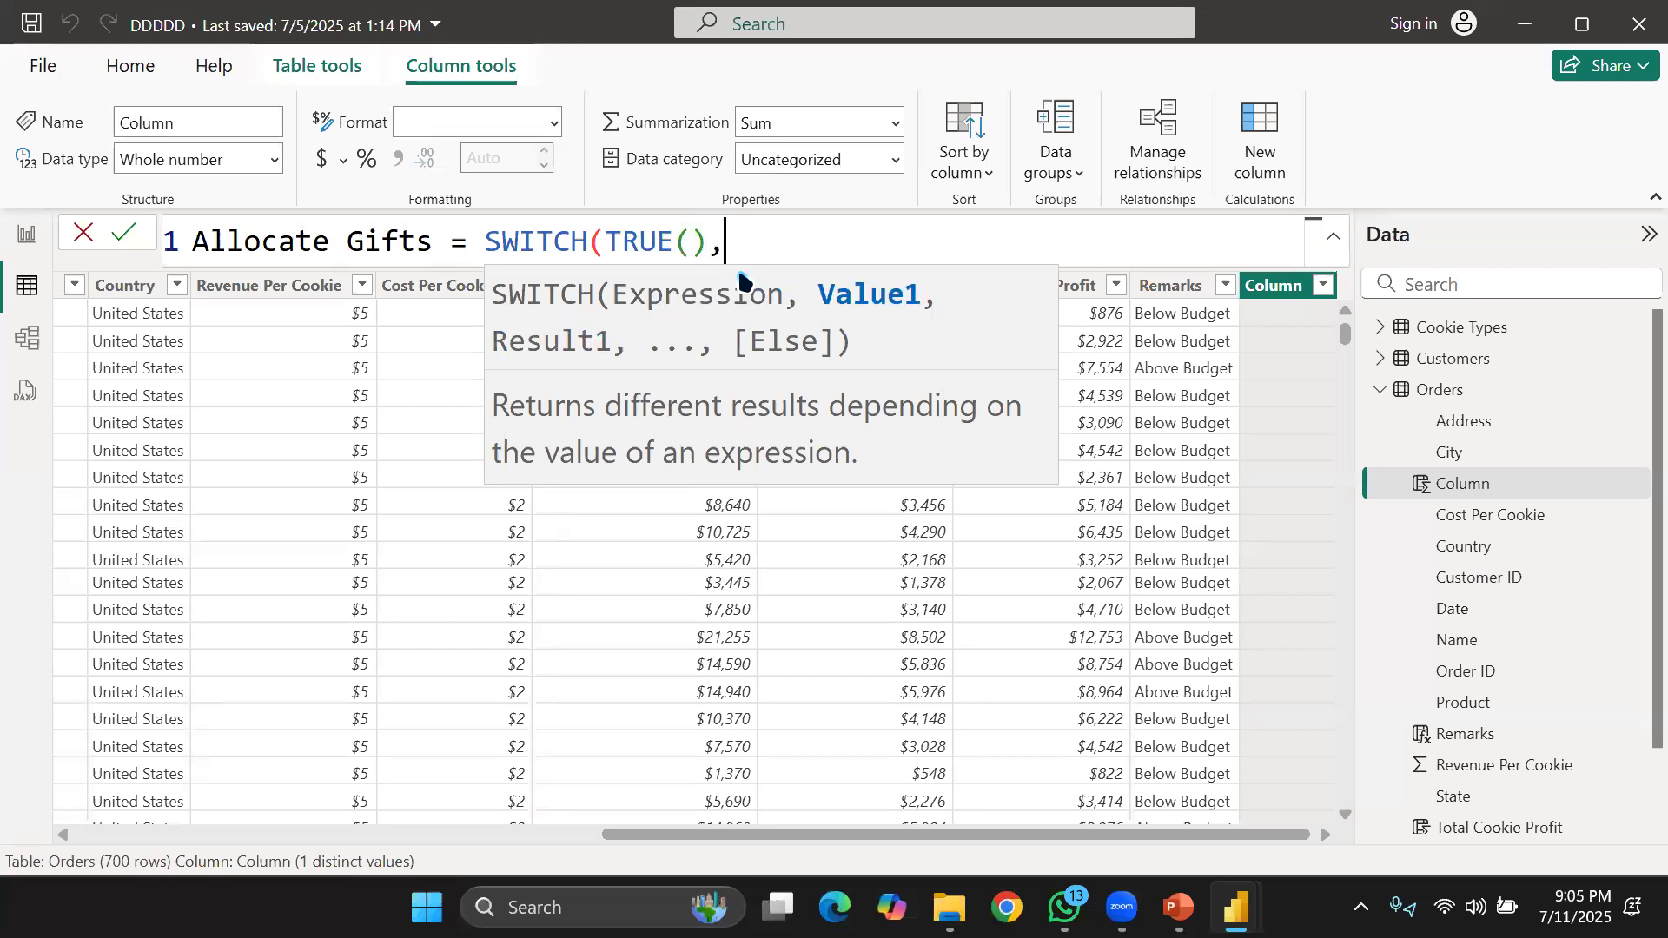
pyautogui.hotkey('shift', 'Return')
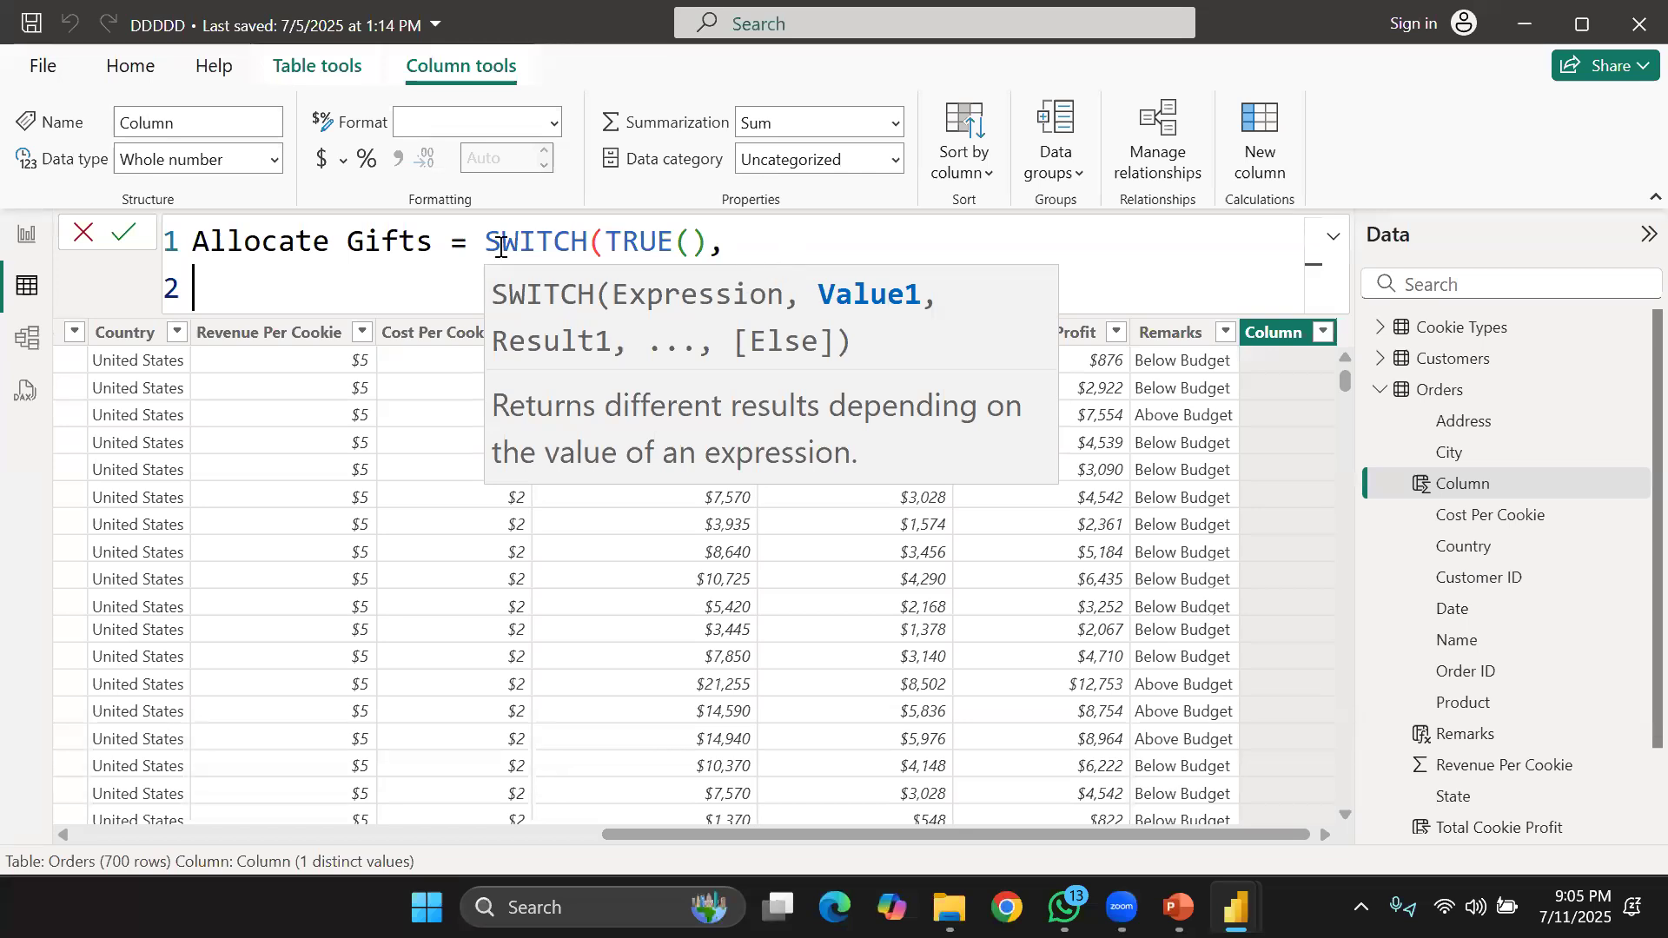
pyautogui.keyDown('ctrl'); pyautogui.scroll(-5, 501, 247); pyautogui.keyUp('ctrl')
pyautogui.keyDown('ctrl'); pyautogui.scroll(5, 501, 252); pyautogui.keyUp('ctrl')
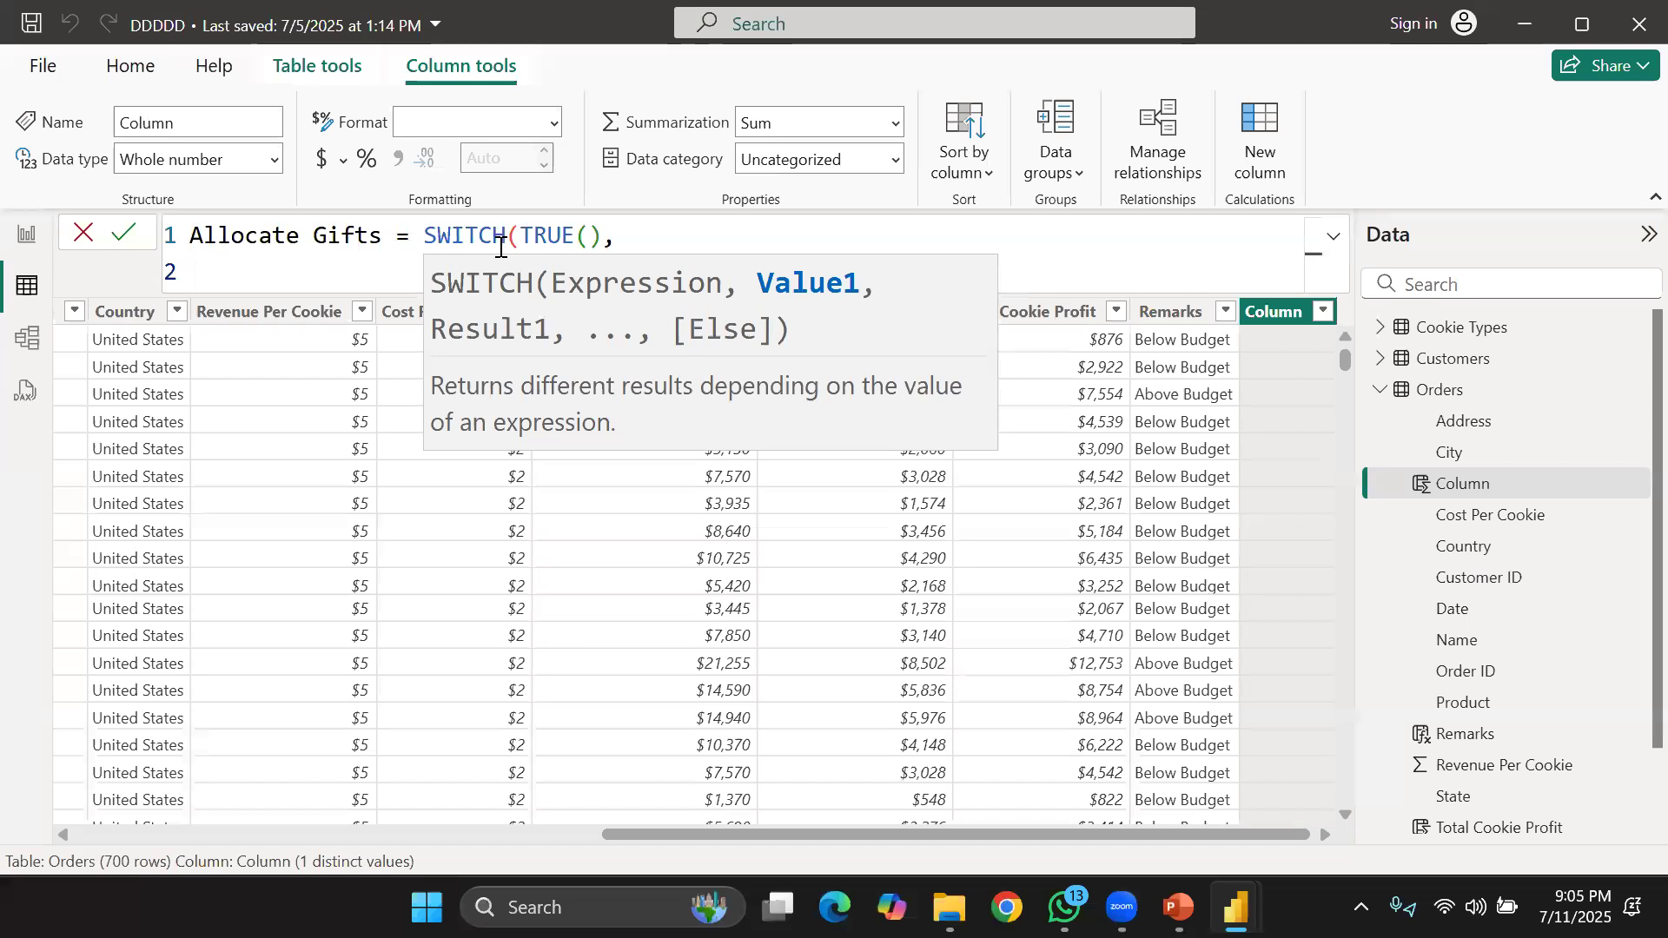
# Enter 'Orders'[Total Cookie Profit]>=10000 as the first condition of the SWITCH function.
pyautogui.write("'")
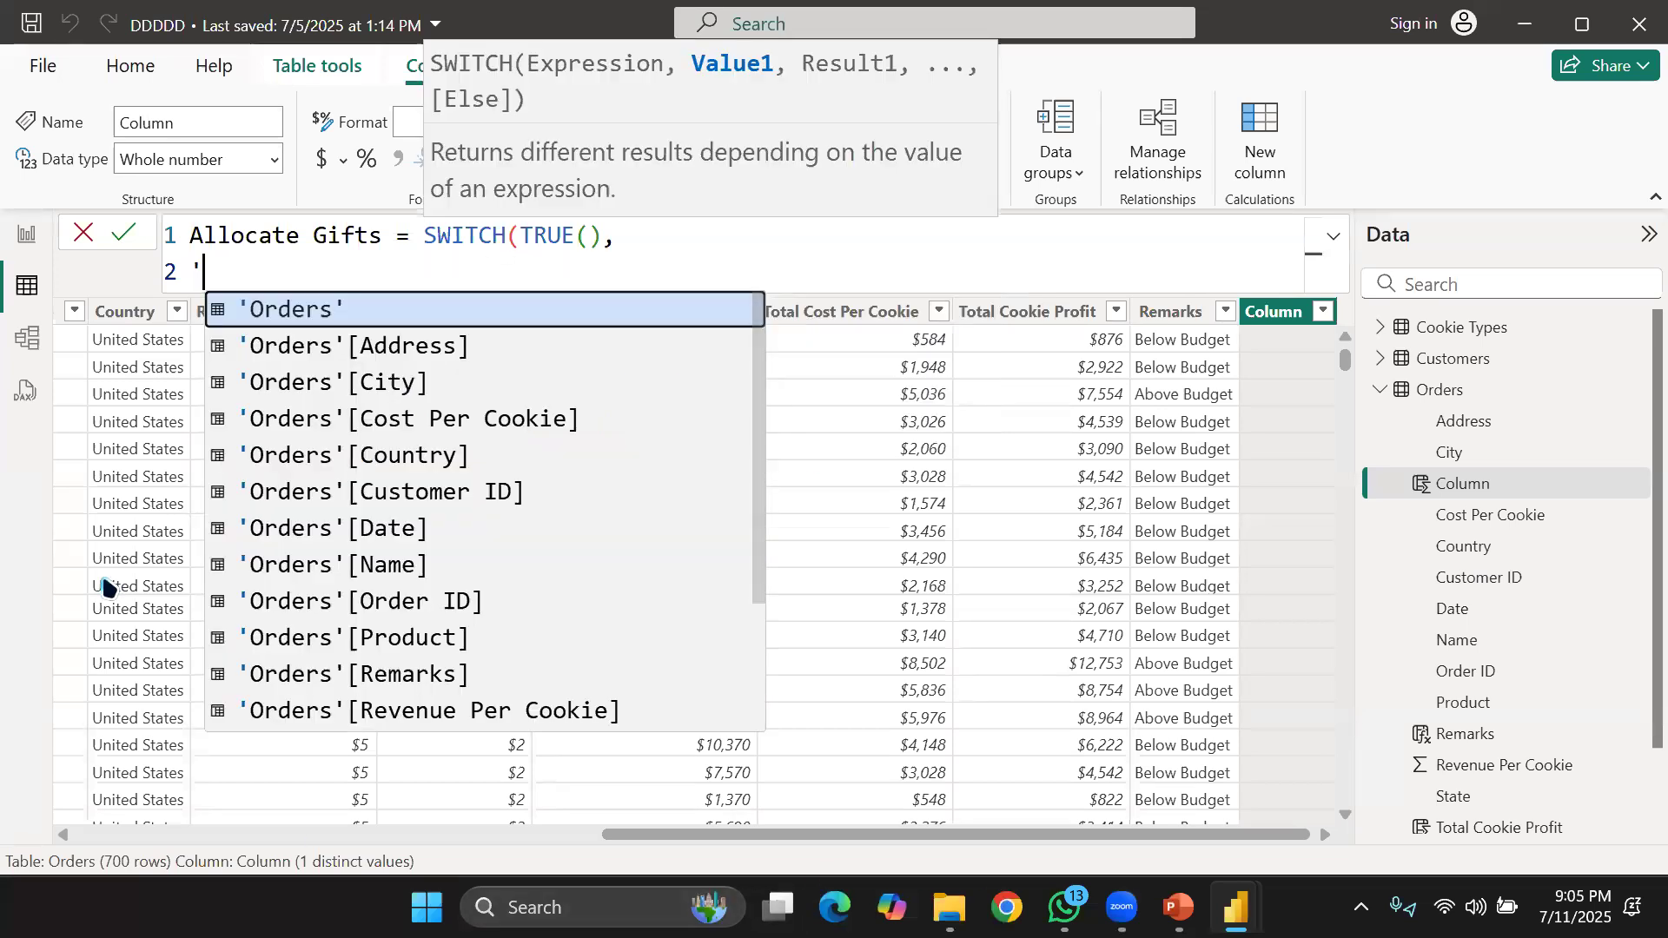
pyautogui.scroll(-3, 426, 573)
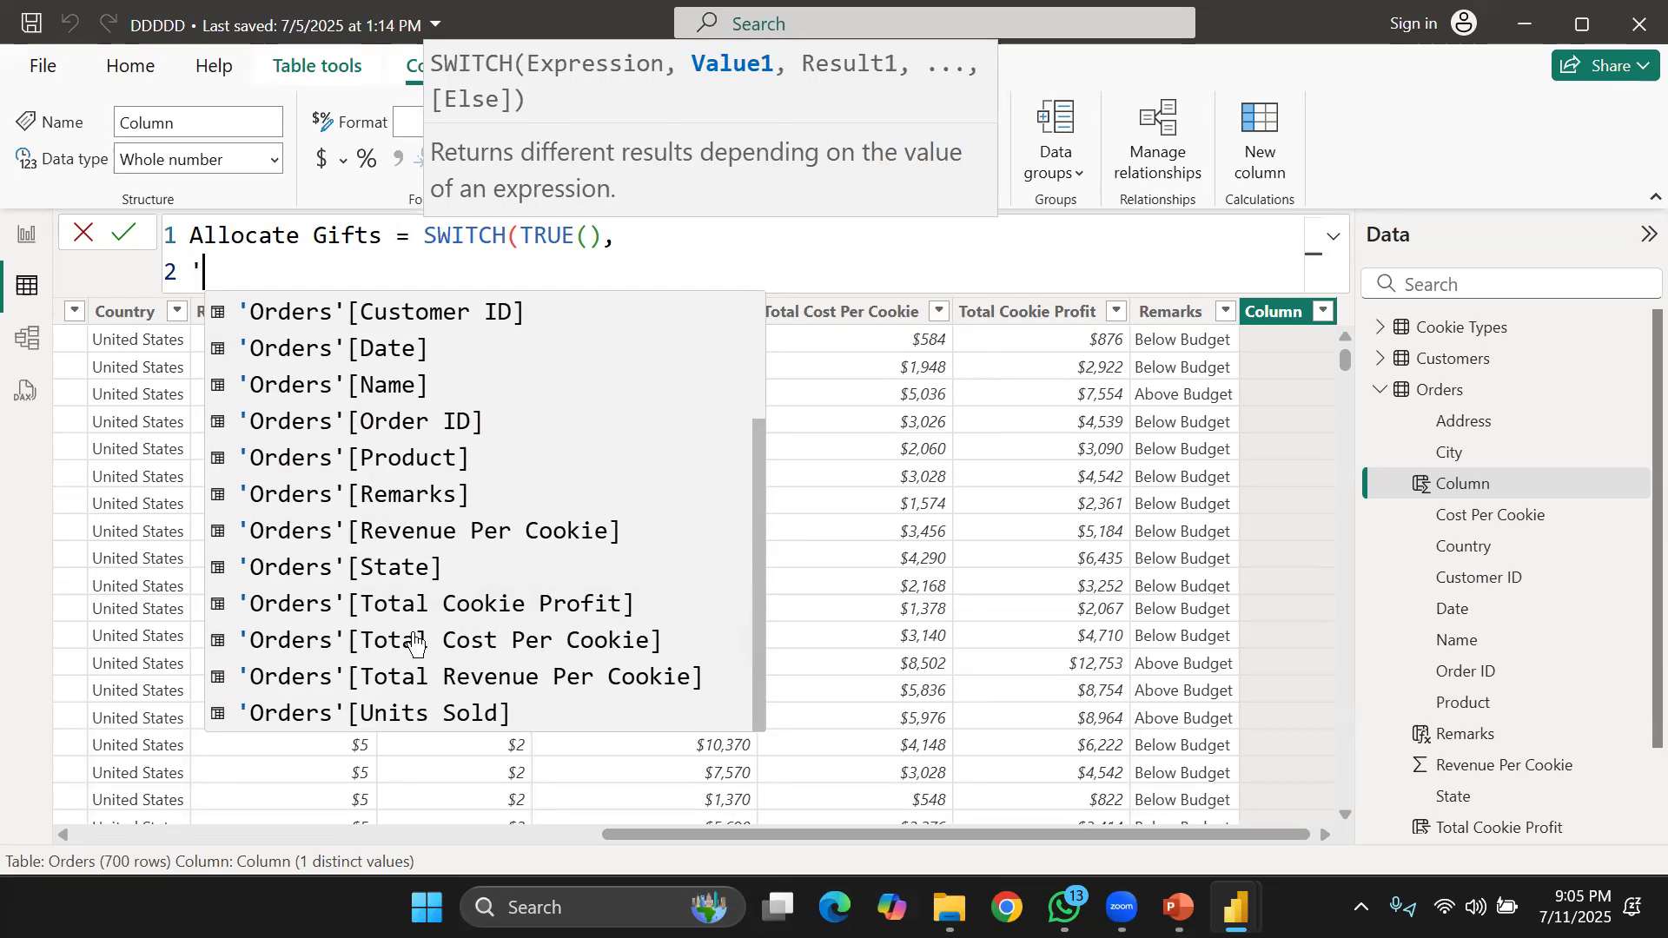
pyautogui.click(405, 606)
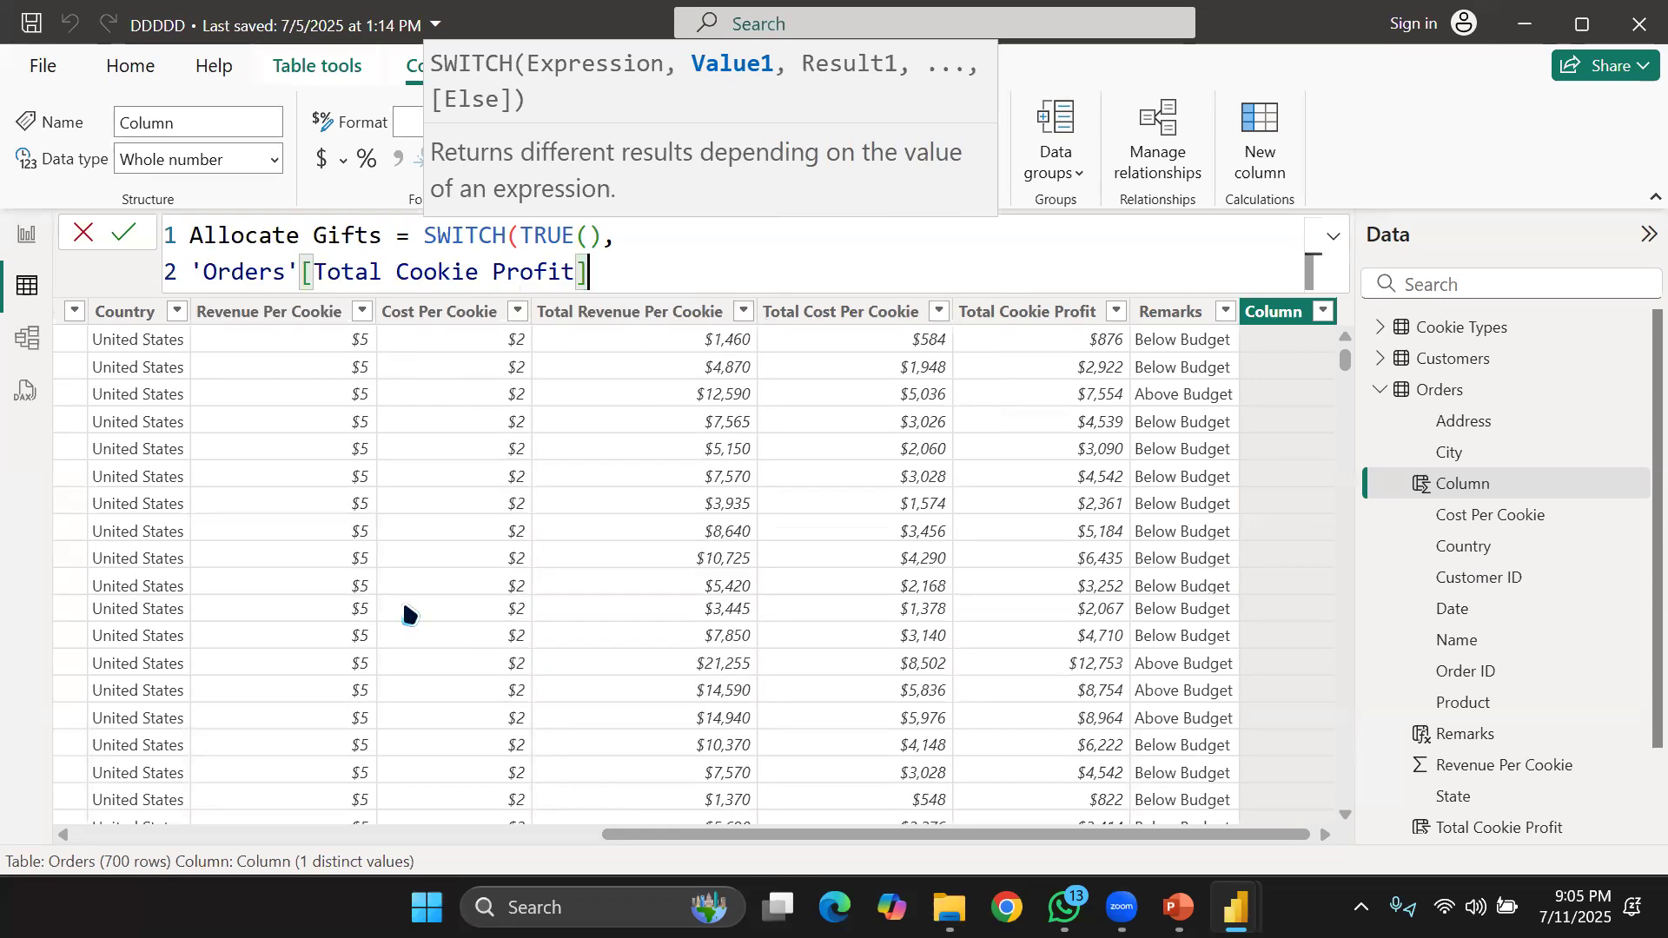
pyautogui.write('>=')
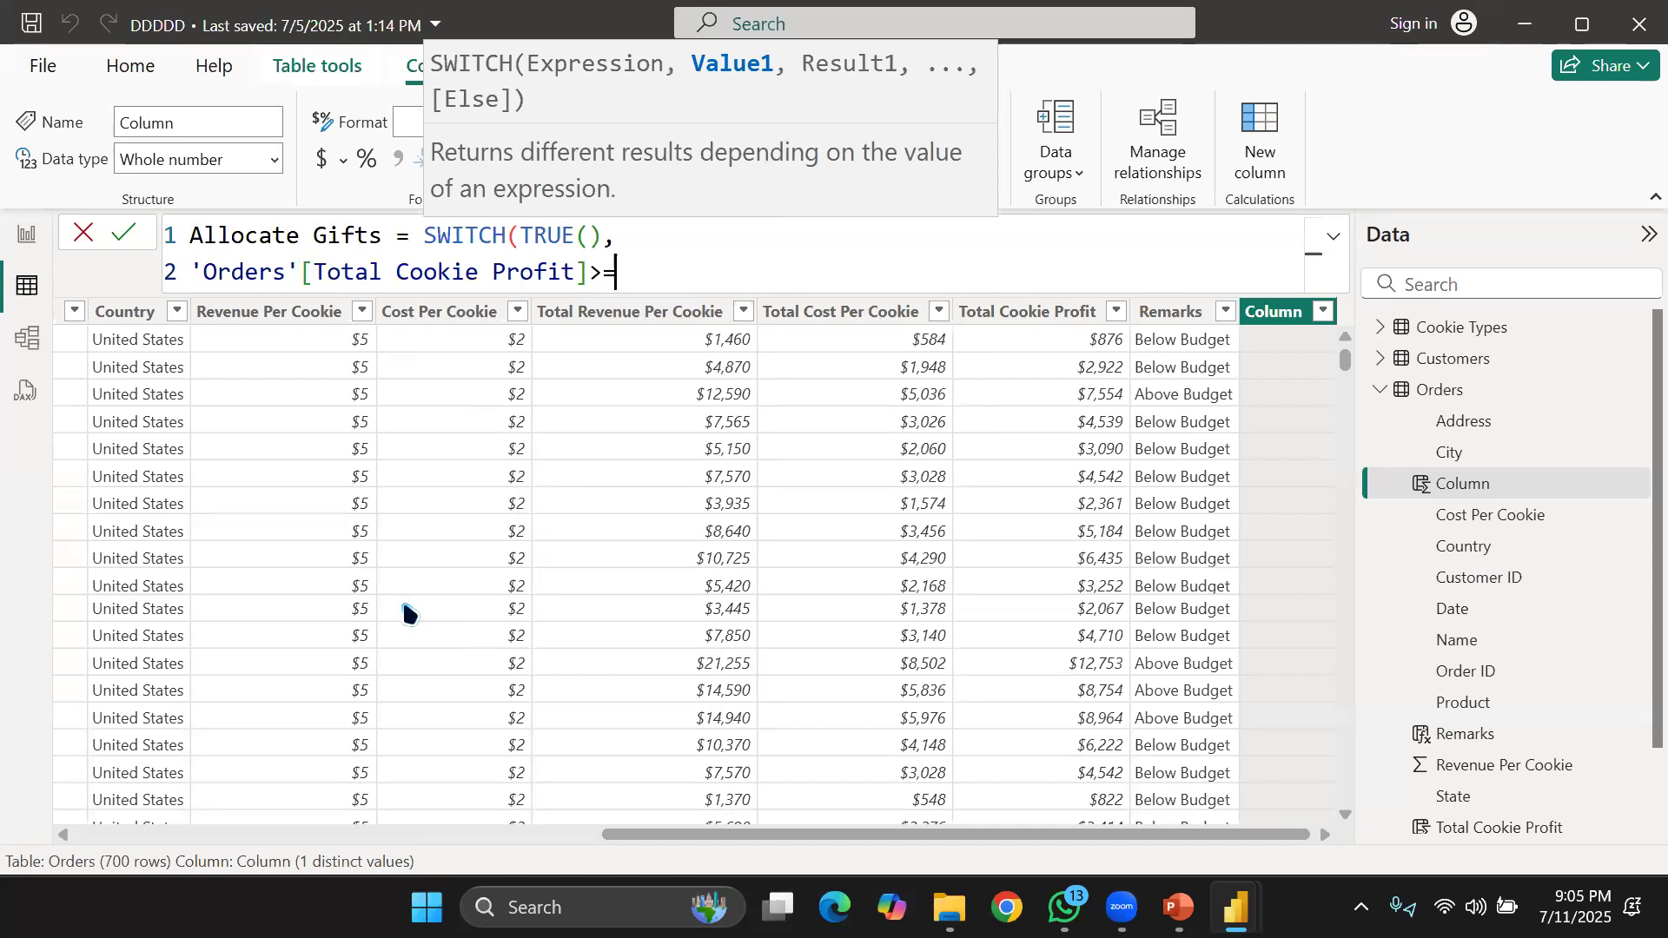
pyautogui.write('10000')
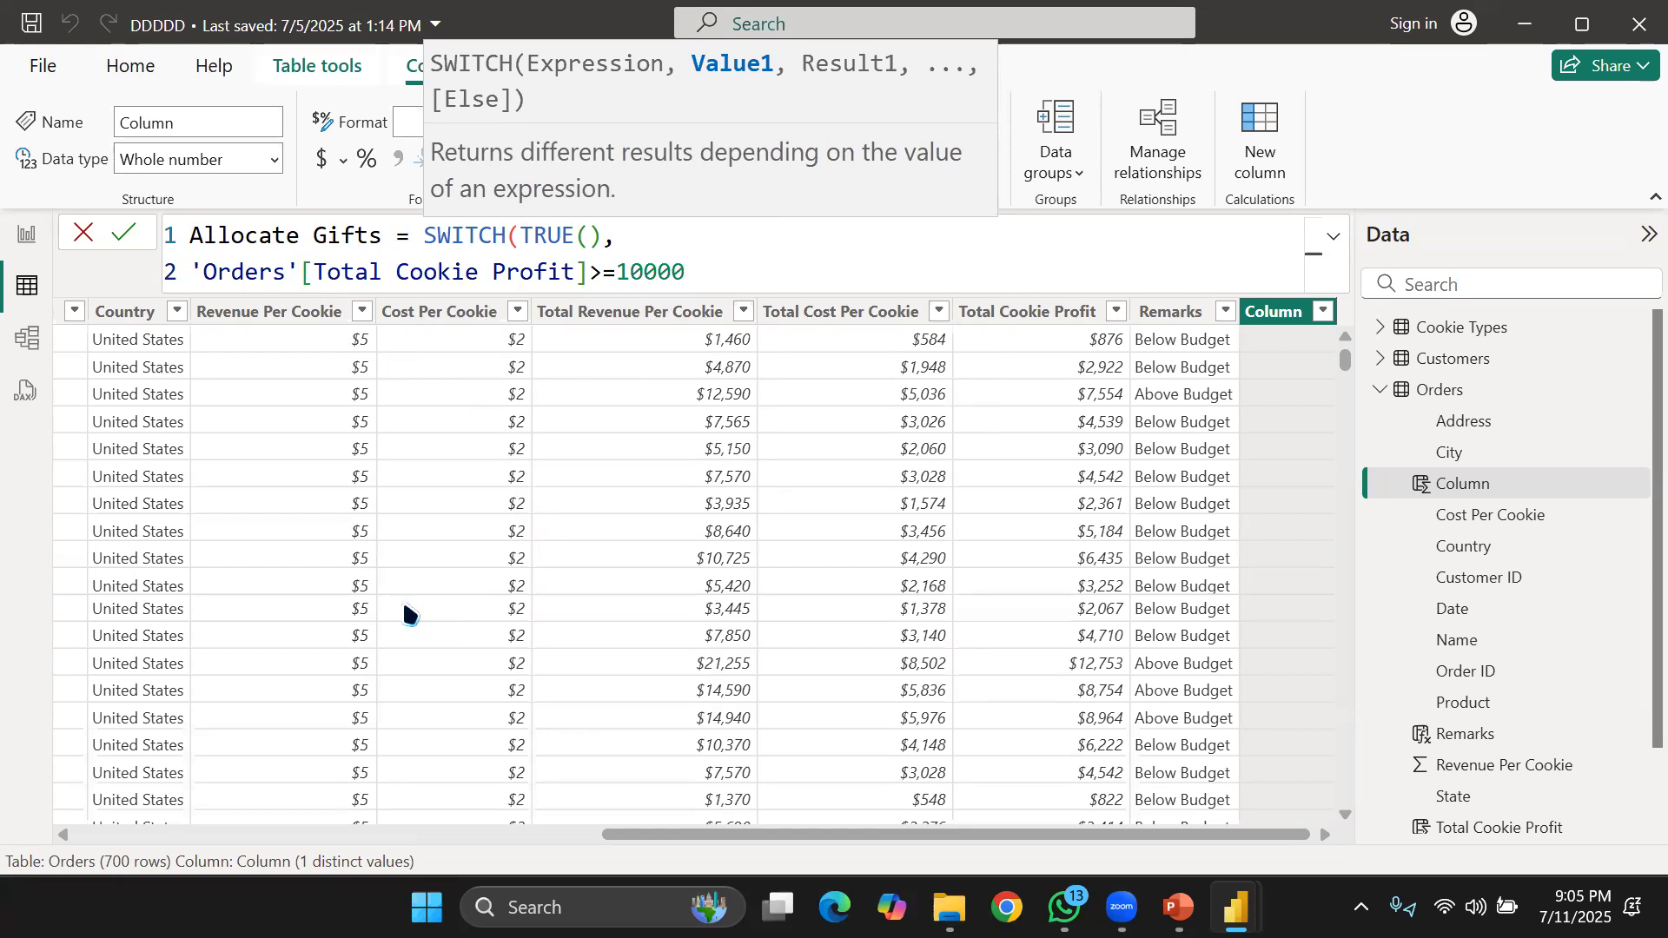
# Set the result for the 10000 profit condition to "Smart Tv 65 Inches", ending the line with a comma.
pyautogui.write(',"')
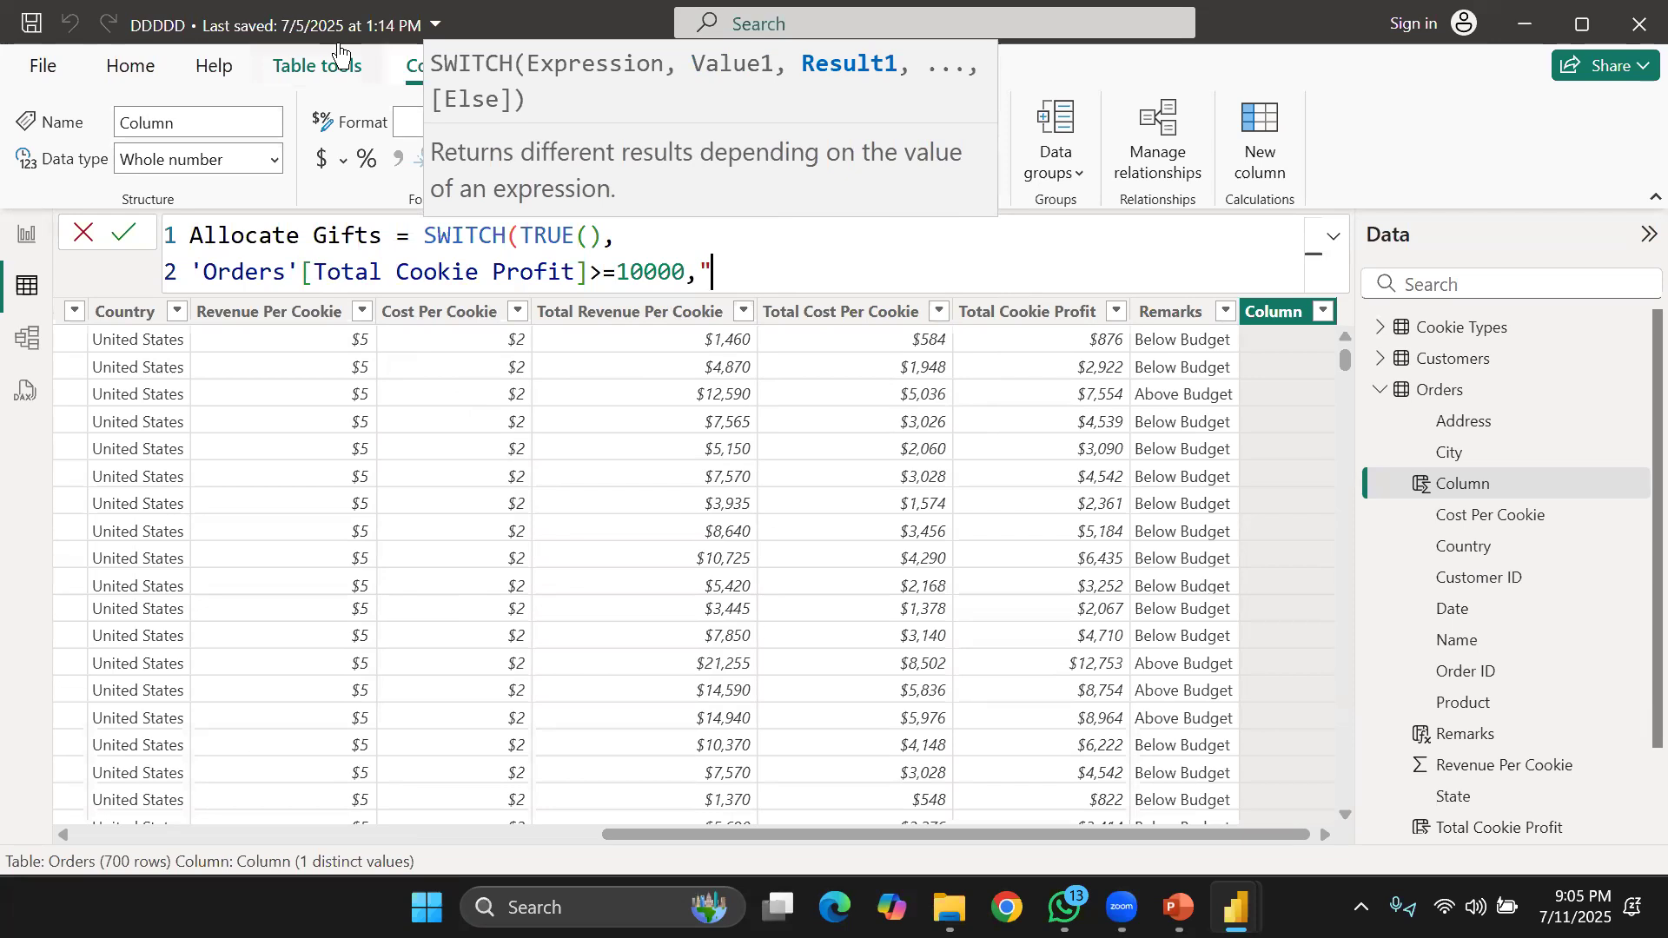
pyautogui.click(851, 299)
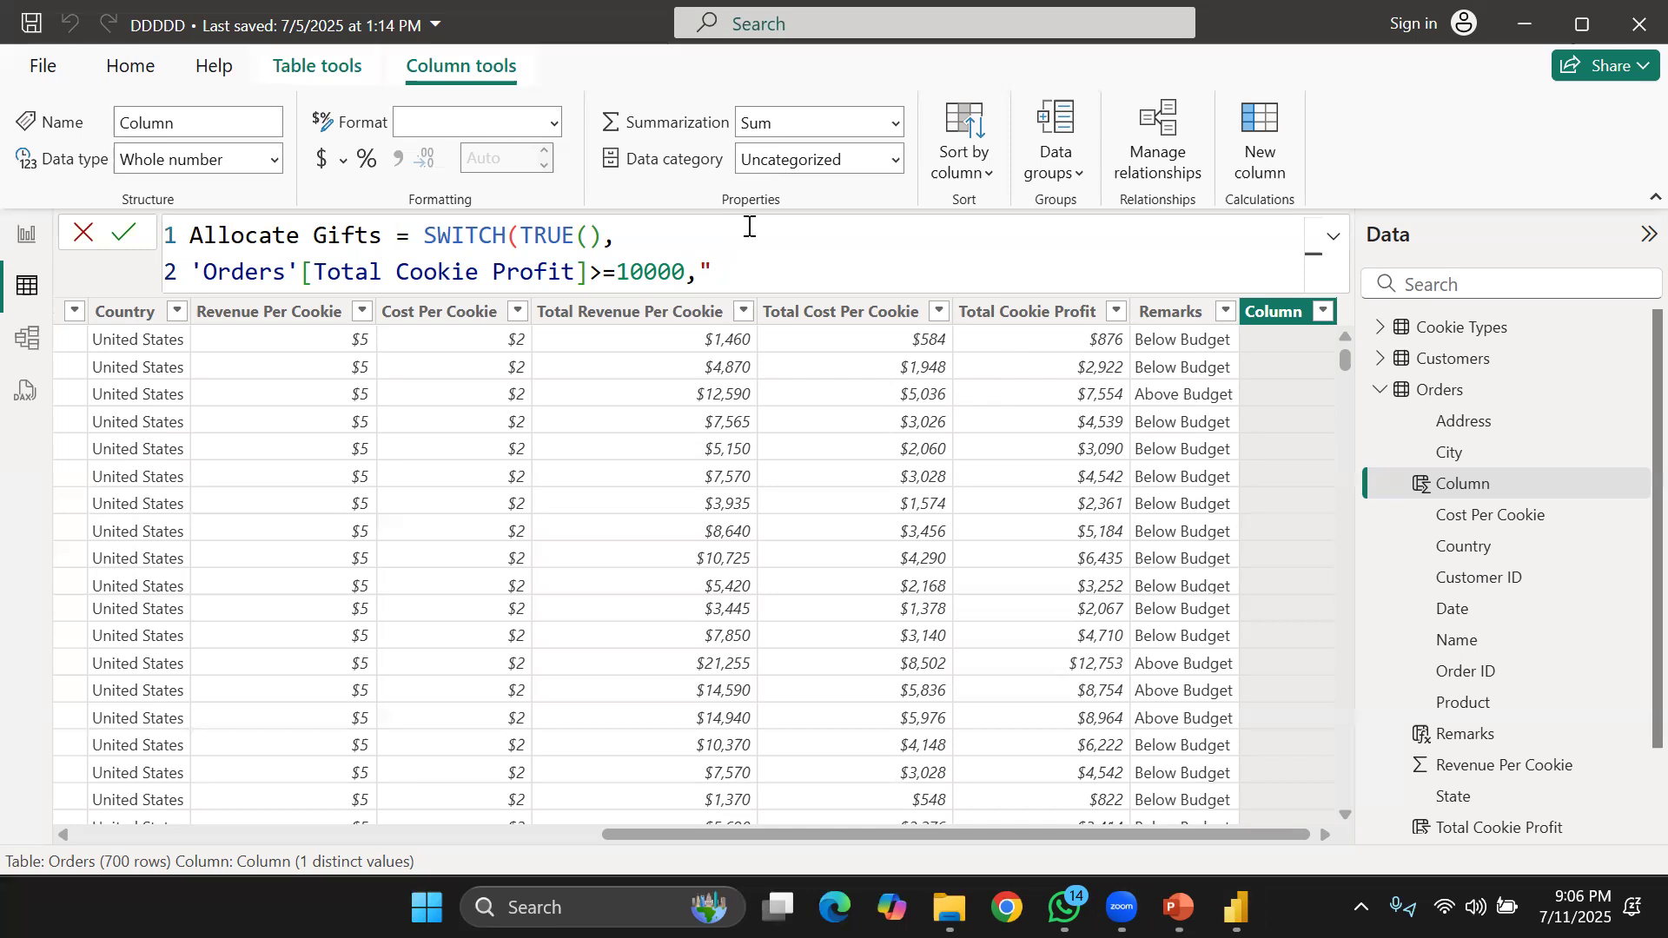
pyautogui.click(882, 273)
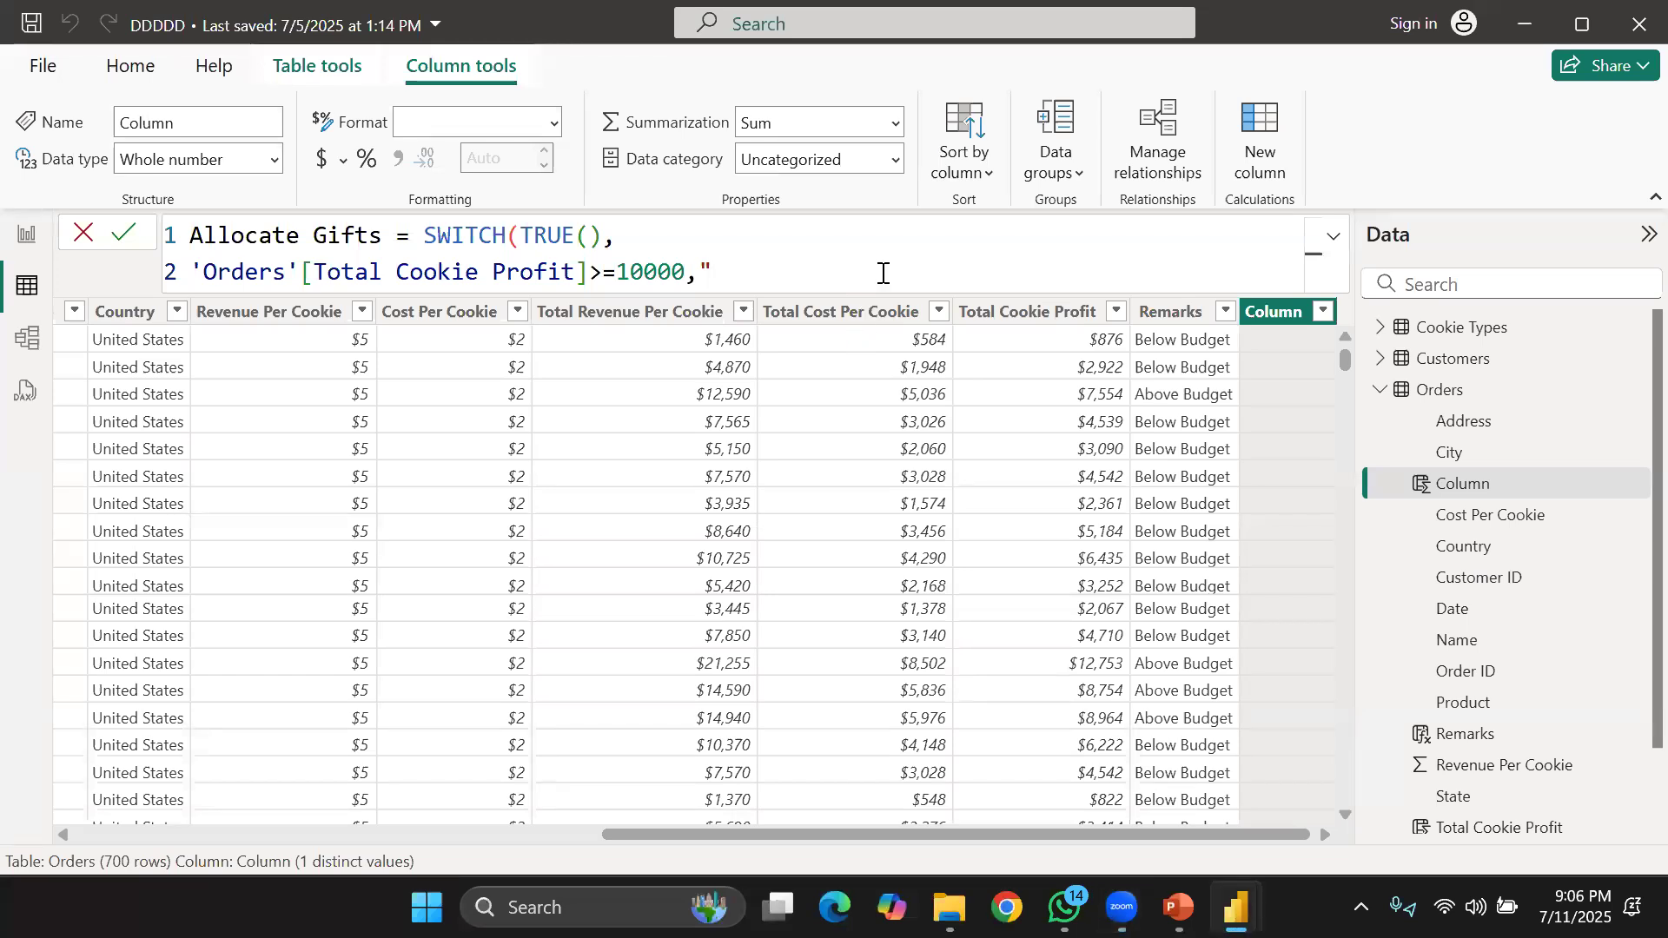
pyautogui.write('Smart Tv')
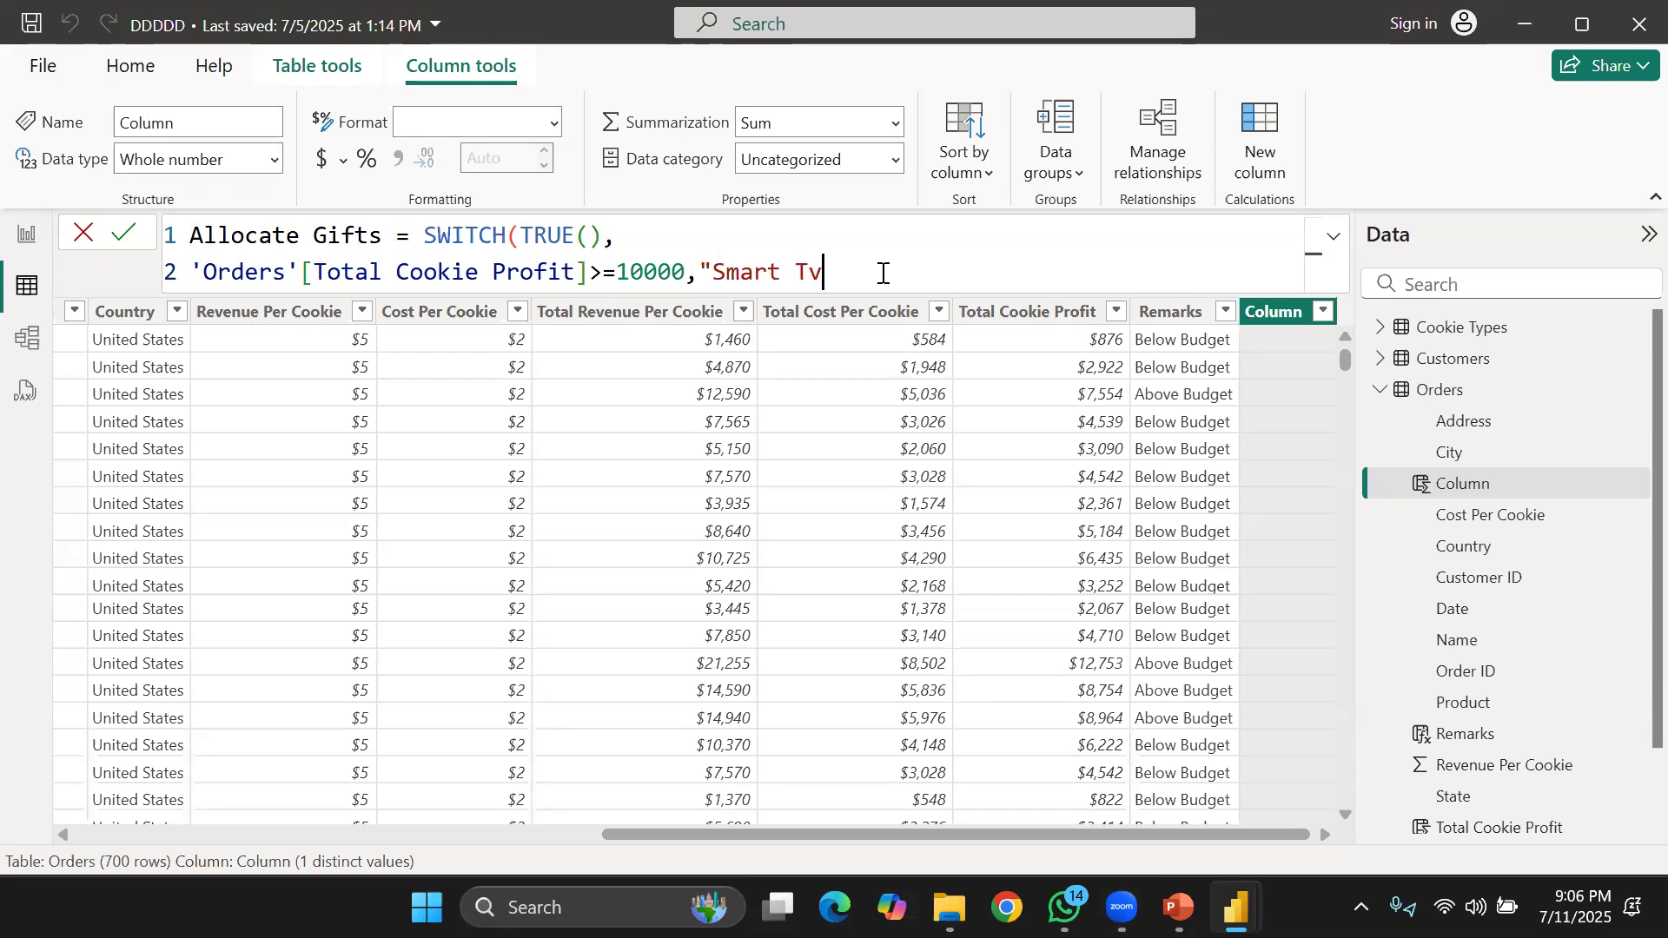
pyautogui.write(' 65 ')
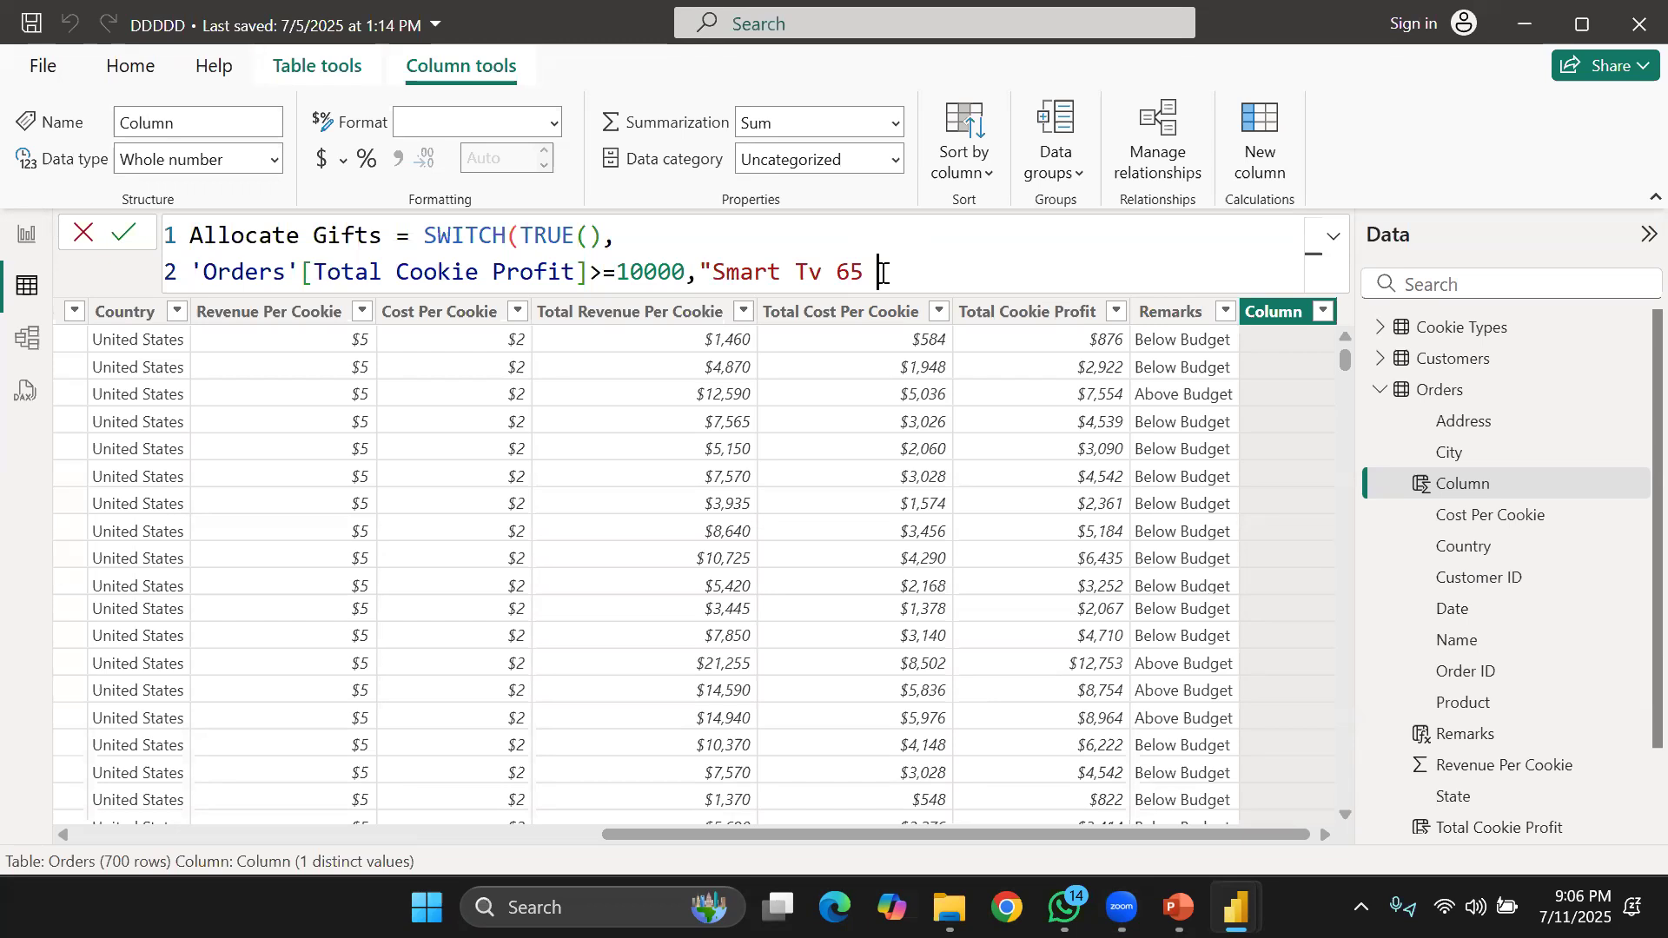
pyautogui.write(' nches",')
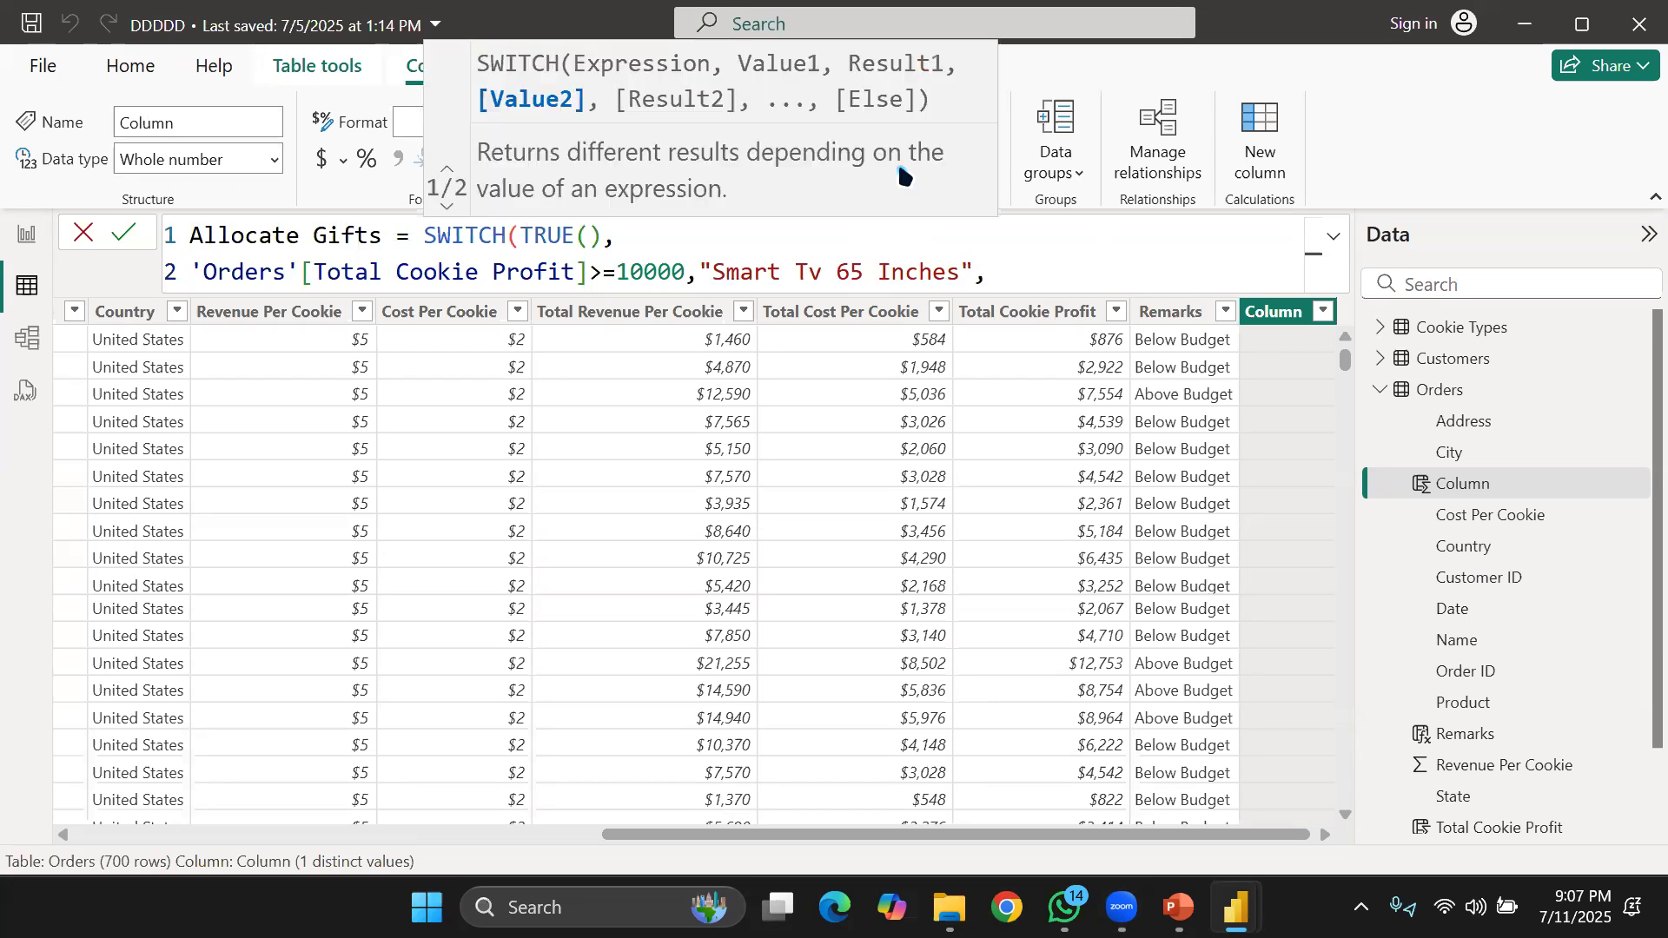
pyautogui.click(823, 280)
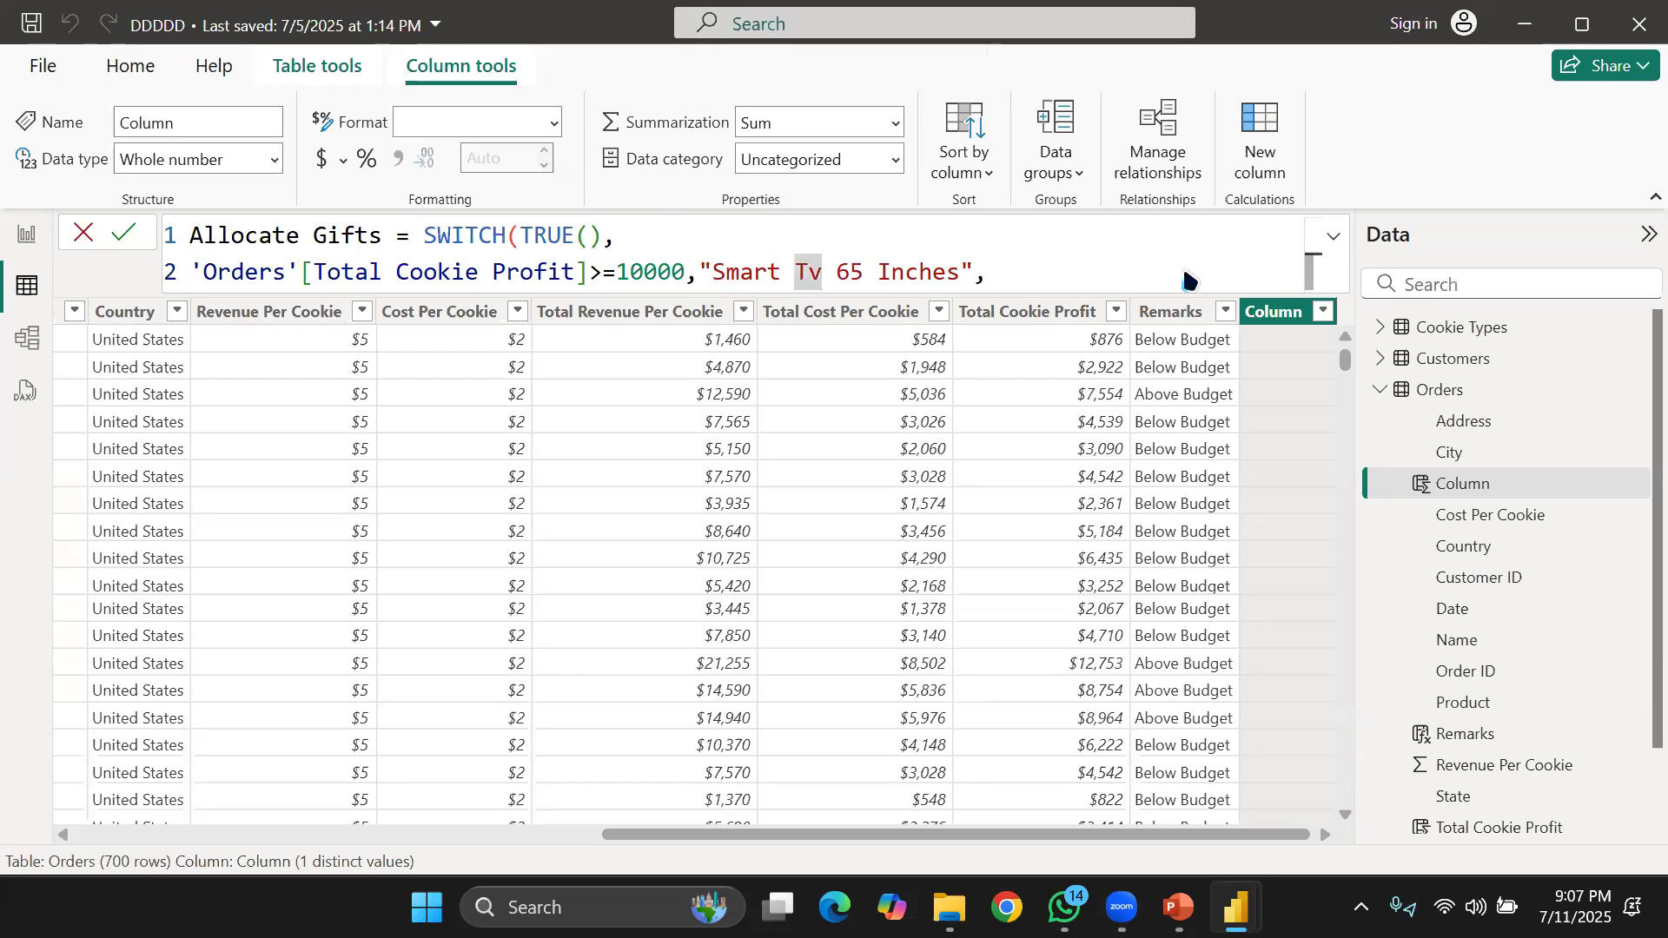
pyautogui.click(1081, 282)
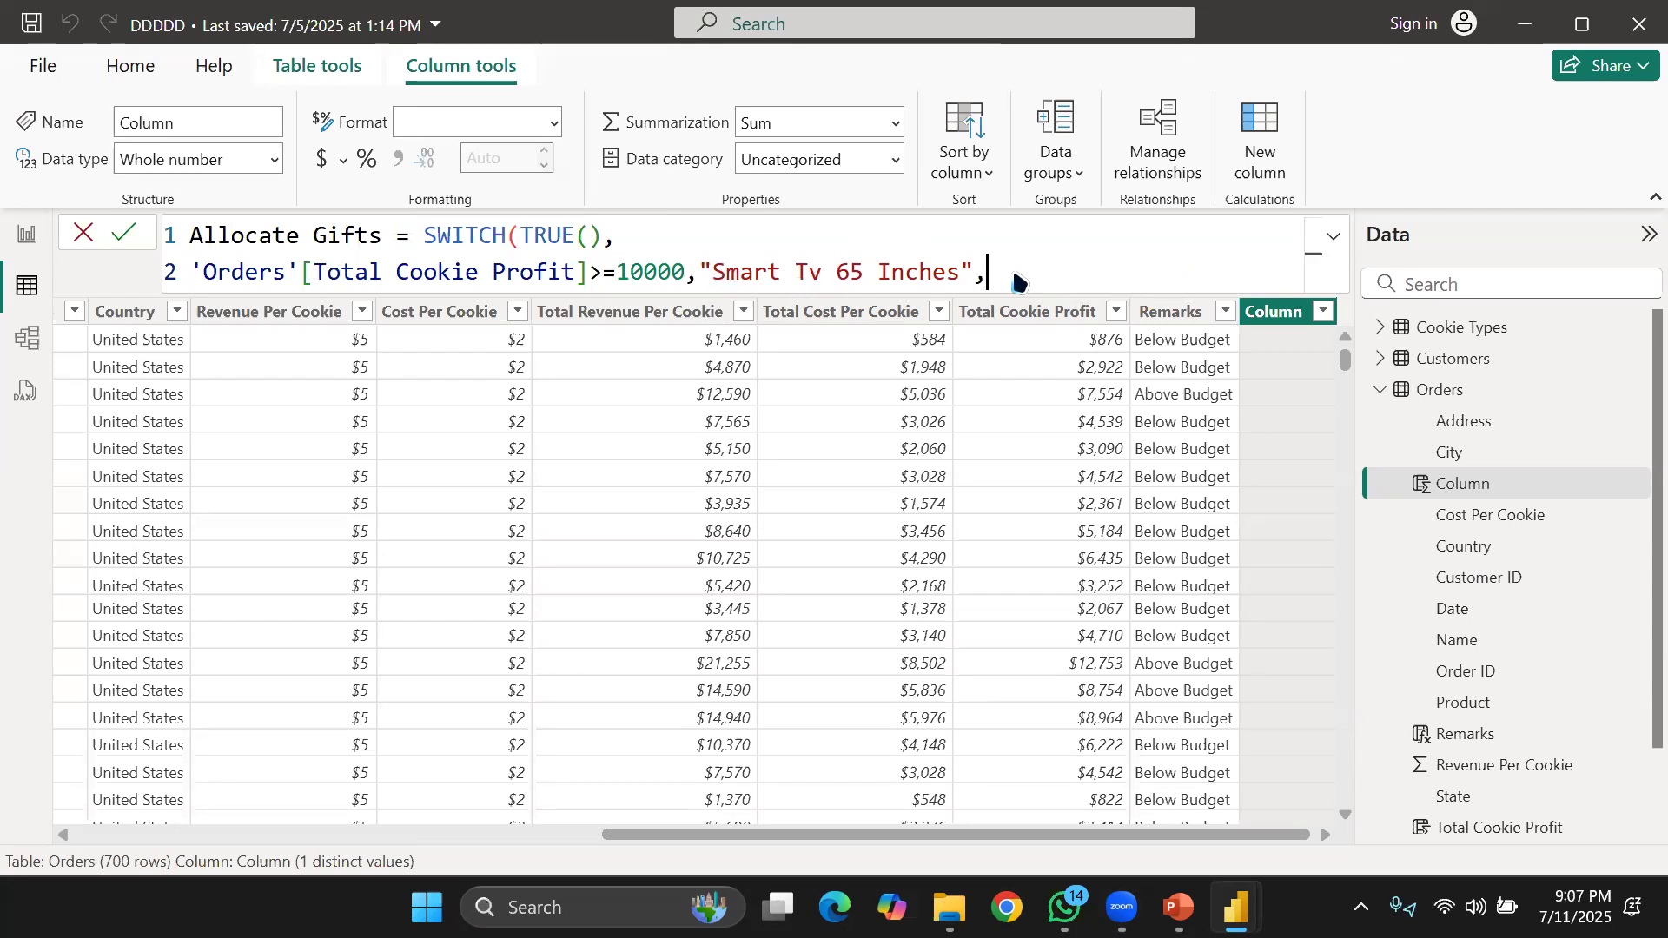
# Duplicate the 10000 profit condition and its result onto a third line of the SWITCH formula.
pyautogui.keyDown('shift'); pyautogui.click(323, 242); pyautogui.keyUp('shift')
pyautogui.keyDown('shift'); pyautogui.click(192, 271); pyautogui.keyUp('shift')
pyautogui.hotkey('ctrl', 'c')
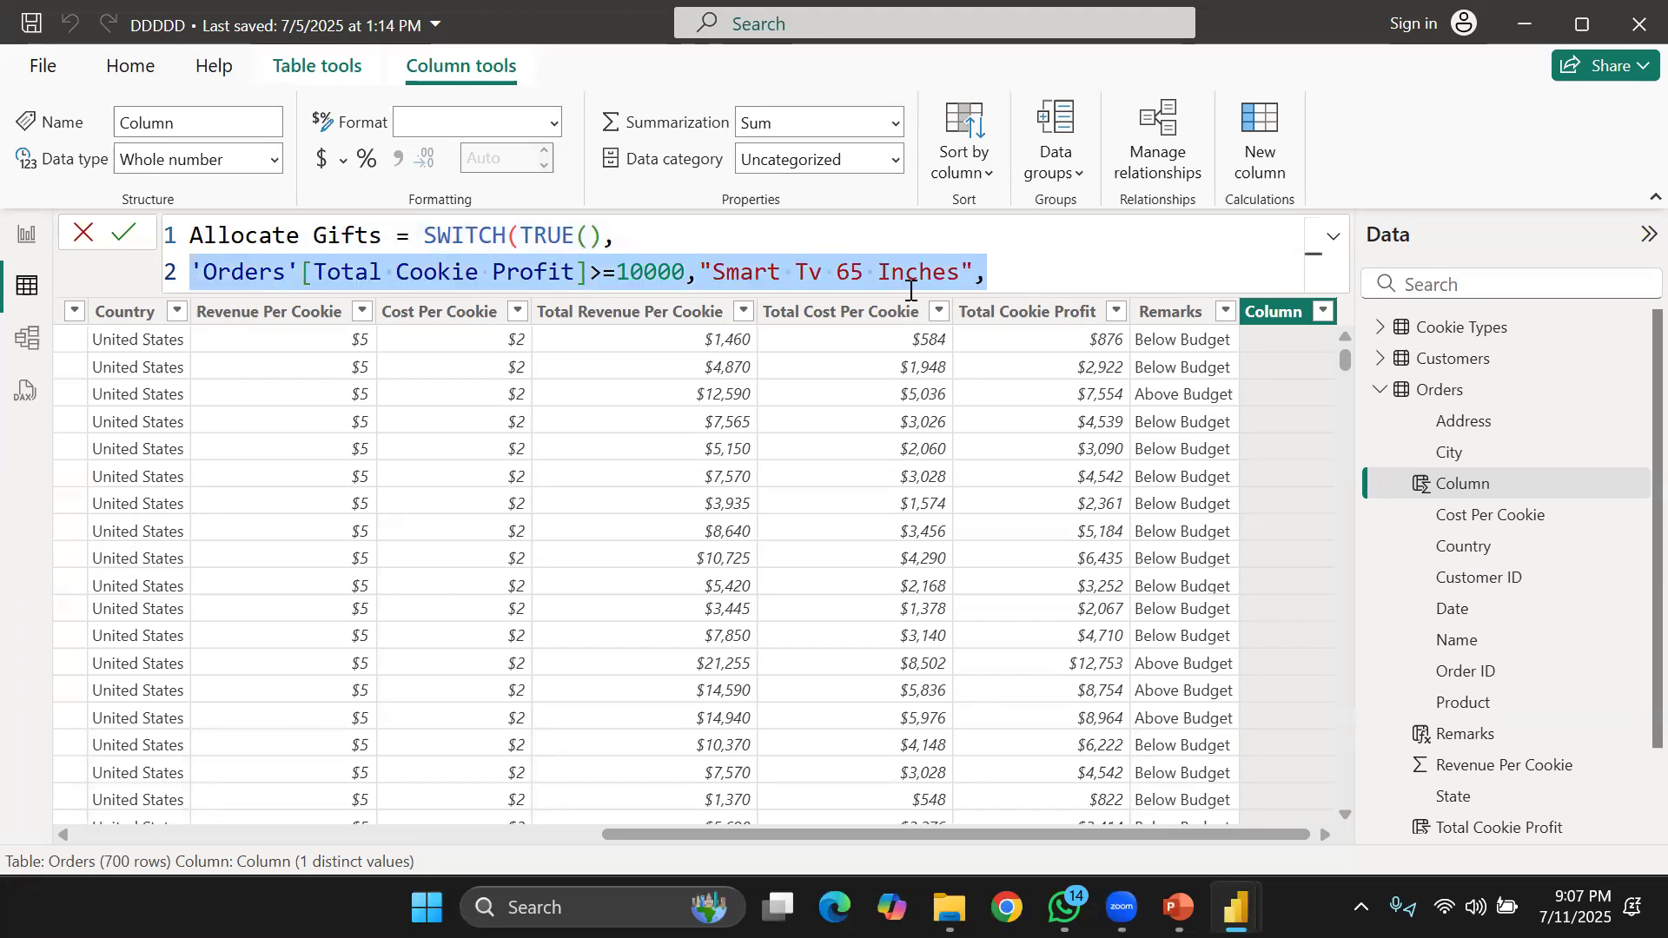
pyautogui.click(1001, 276)
pyautogui.hotkey('shift', 'Return')
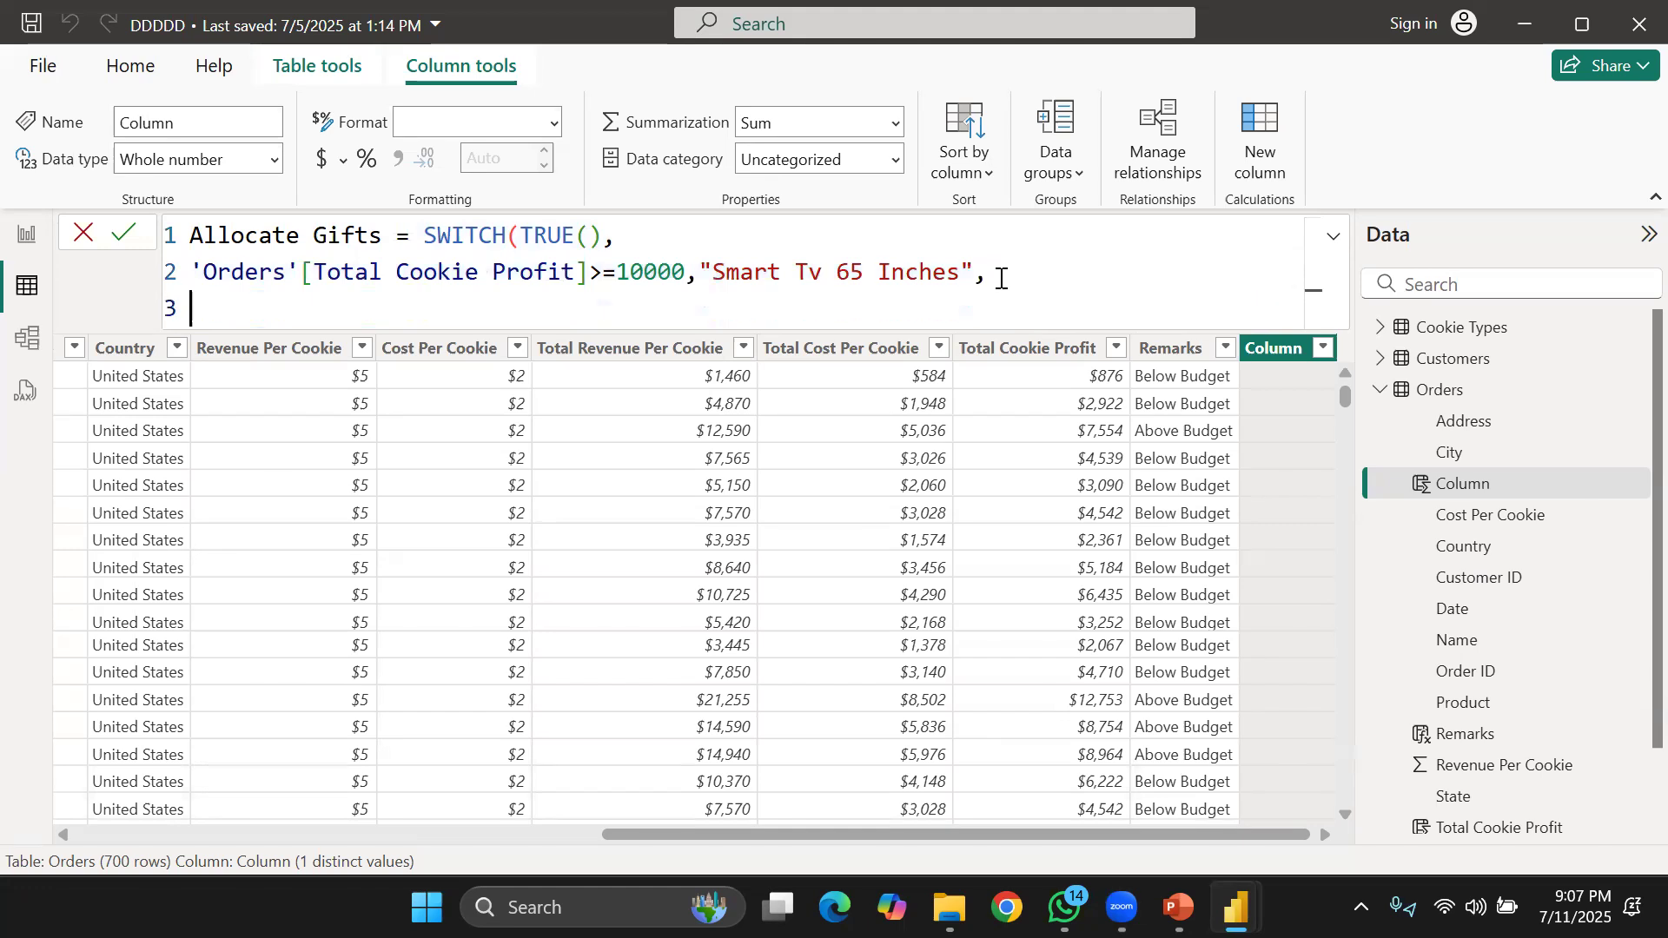
pyautogui.hotkey('ctrl', 'v')
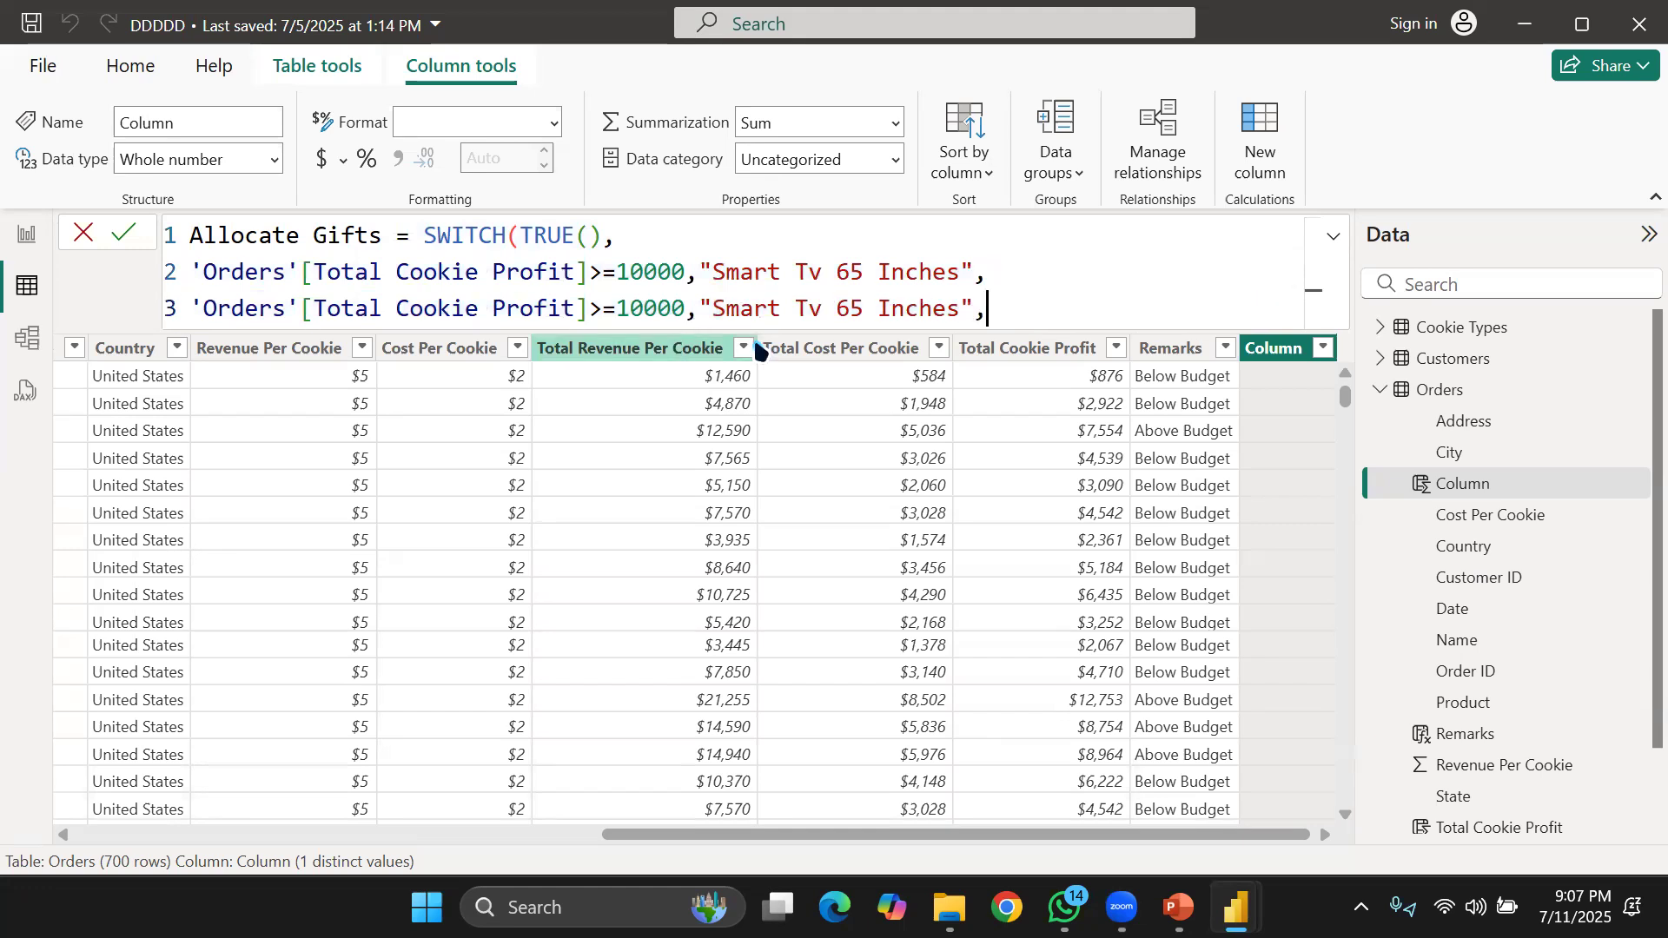
# Set the profit threshold in the formula's third line to 6000.
pyautogui.click(650, 310)
pyautogui.press('BackSpace')
pyautogui.press('BackSpace')
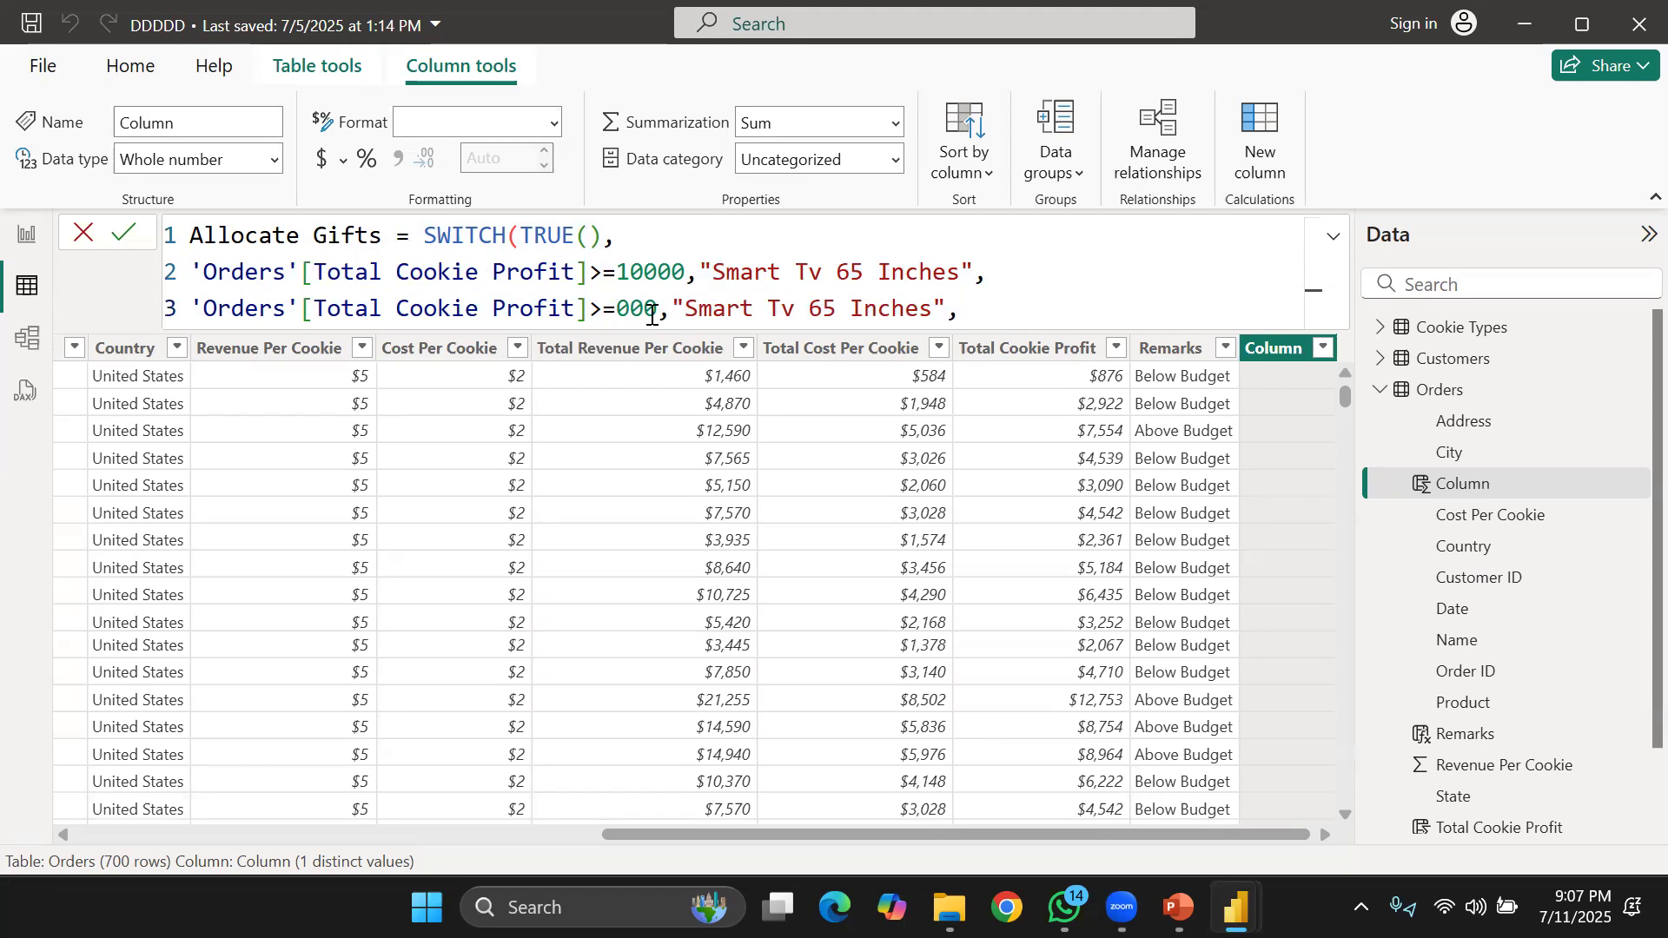
pyautogui.write('600')
pyautogui.press('BackSpace')
pyautogui.press('BackSpace')
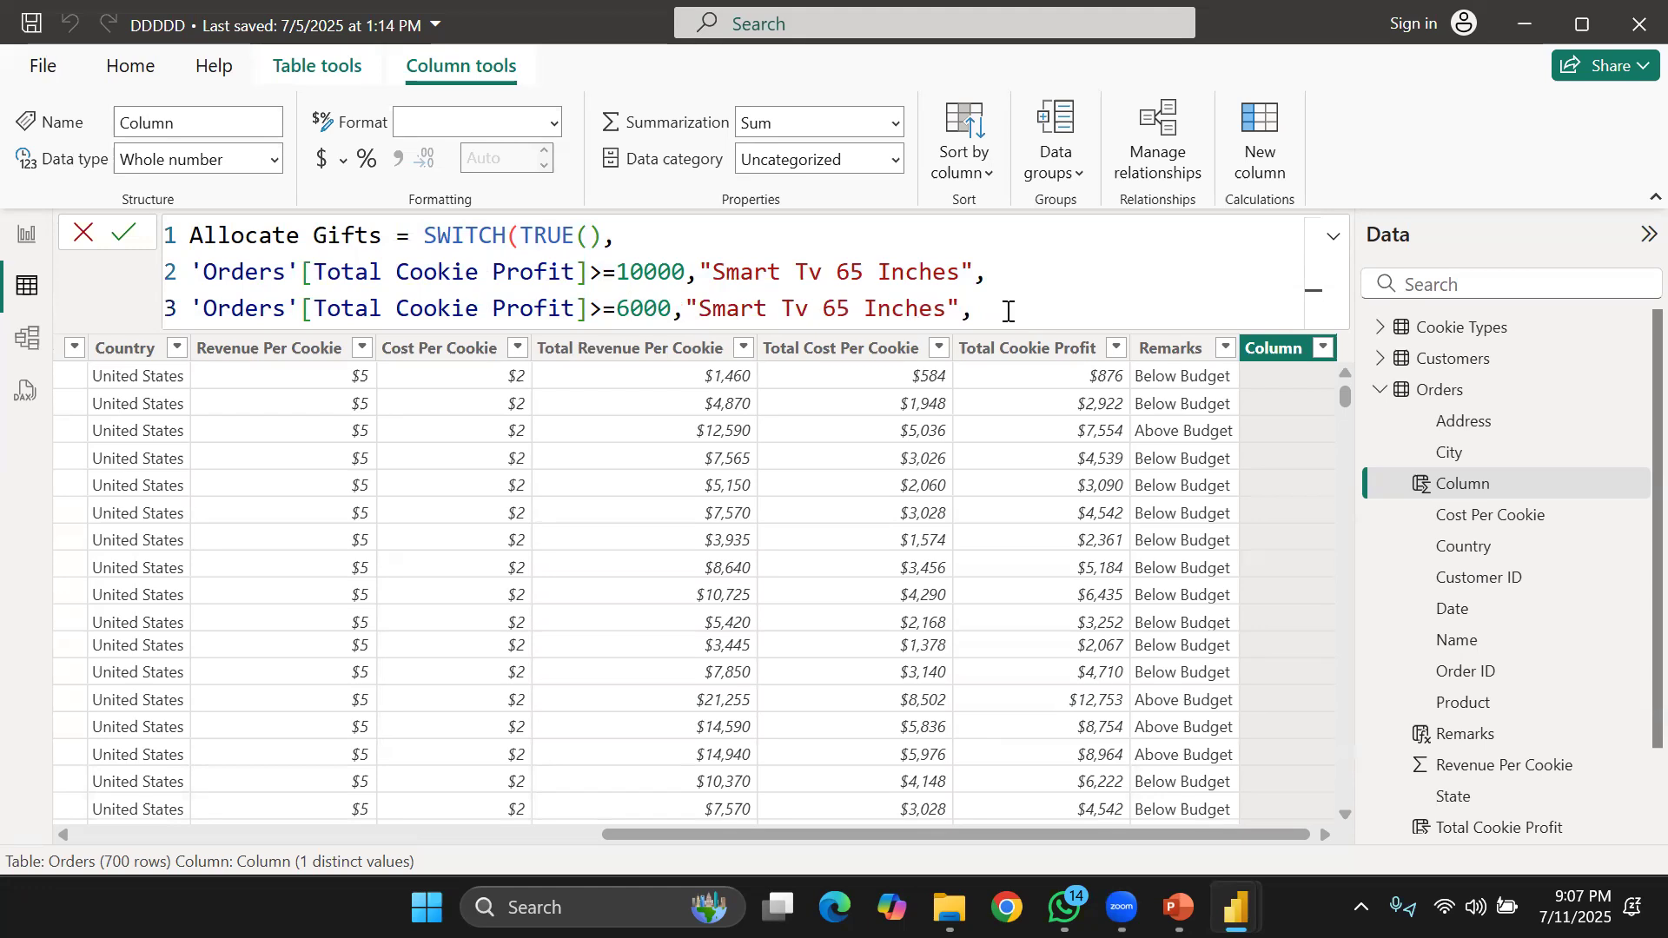
# Replace the gift text in the third line's result with "Freezer".
pyautogui.click(947, 310)
pyautogui.press('BackSpace')
pyautogui.press('BackSpace')
pyautogui.press('BackSpace')
pyautogui.press('BackSpace')
pyautogui.press('BackSpace')
pyautogui.press('BackSpace')
pyautogui.press('BackSpace')
pyautogui.press('BackSpace')
pyautogui.press('BackSpace')
pyautogui.press('BackSpace')
pyautogui.press('BackSpace')
pyautogui.press('BackSpace')
pyautogui.press('BackSpace')
pyautogui.press('BackSpace')
pyautogui.press('BackSpace')
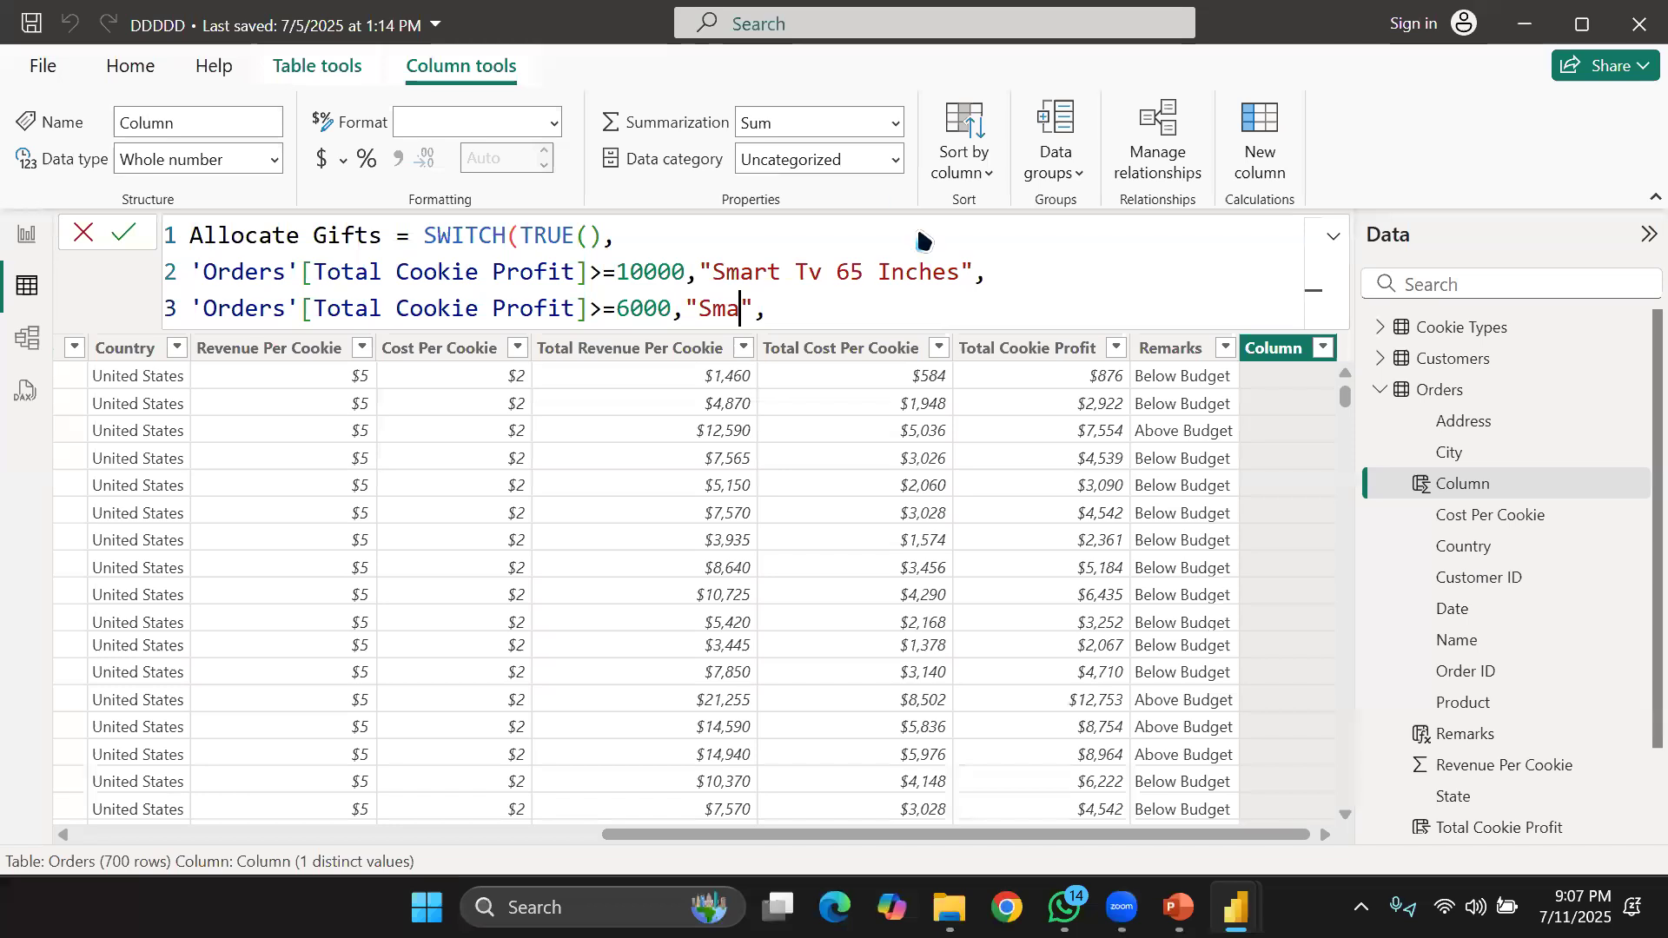
pyautogui.press('BackSpace')
pyautogui.press('BackSpace')
pyautogui.press('BackSpace')
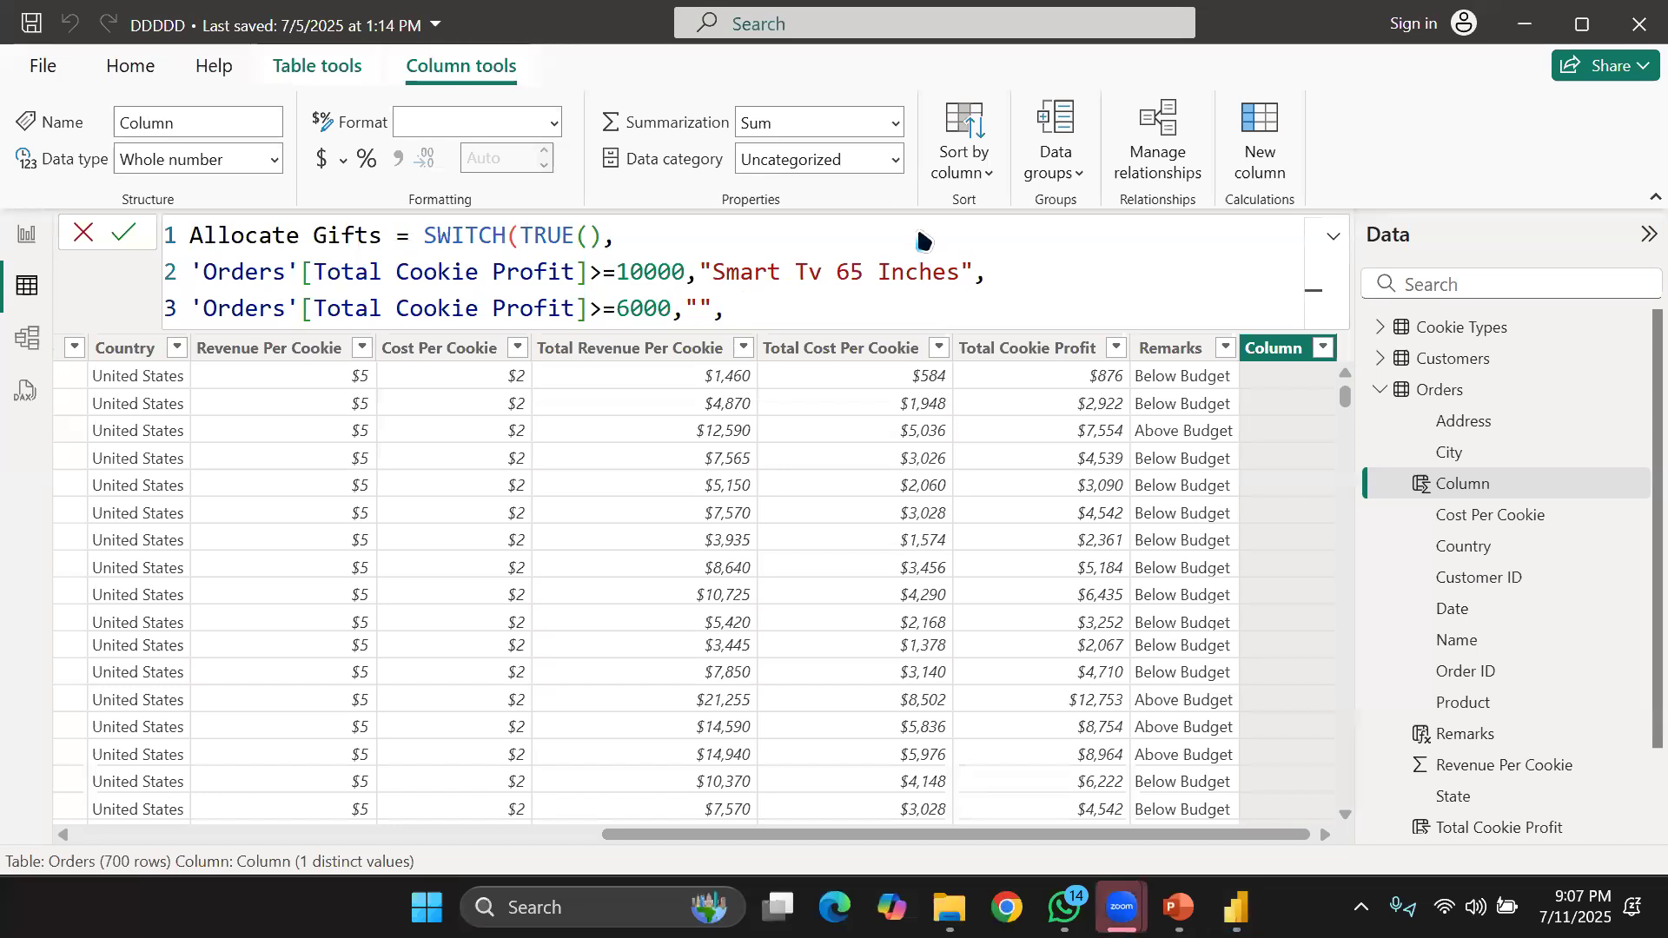
pyautogui.click(700, 309)
pyautogui.write('Free')
pyautogui.write('zer')
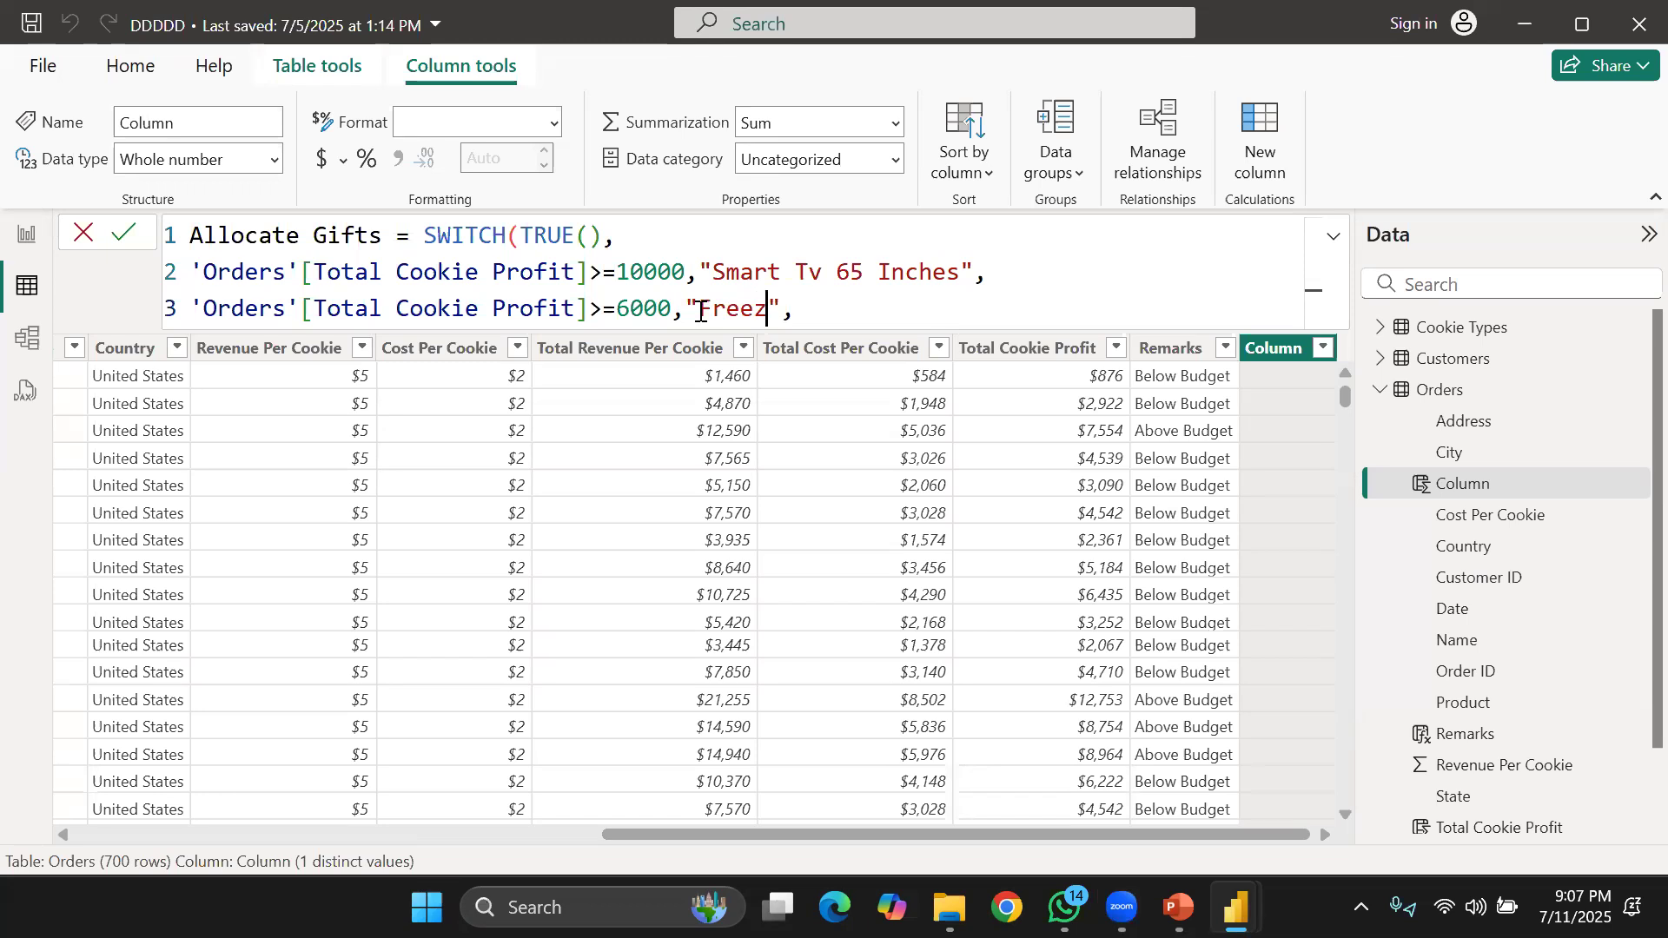
# Duplicate the 10000 profit condition onto a fourth line of the SWITCH formula and set its threshold to 3500.
pyautogui.press('End')
pyautogui.hotkey('shift', 'Return')
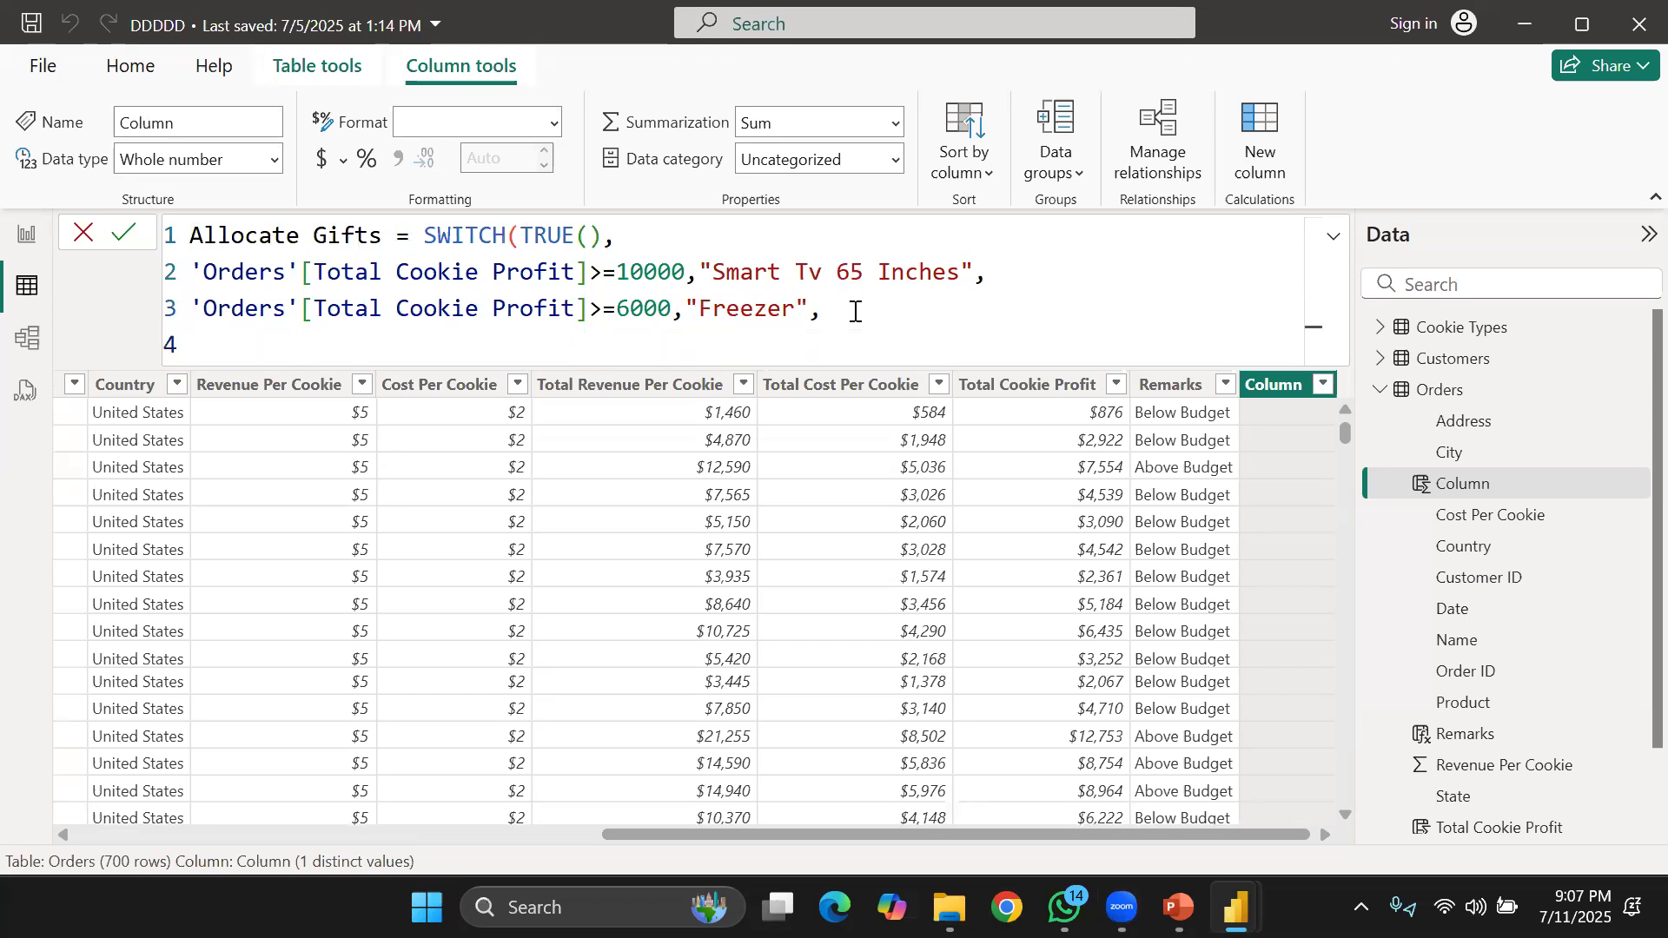
pyautogui.hotkey('ctrl', 'v')
pyautogui.click(645, 348)
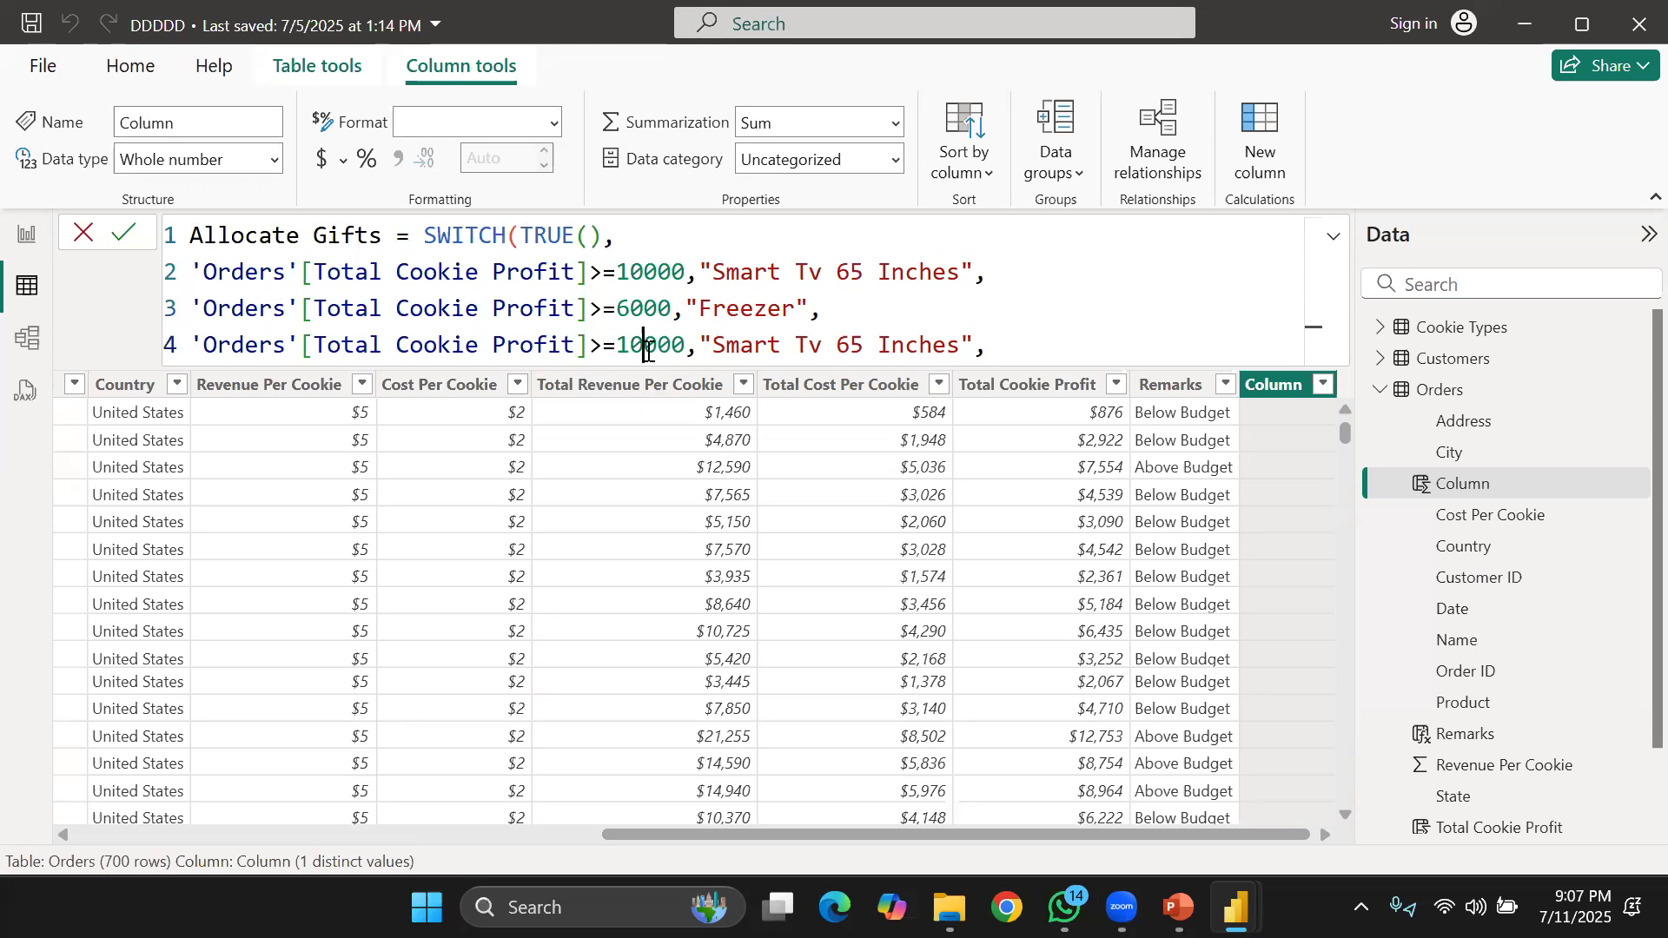
pyautogui.press('BackSpace')
pyautogui.press('BackSpace')
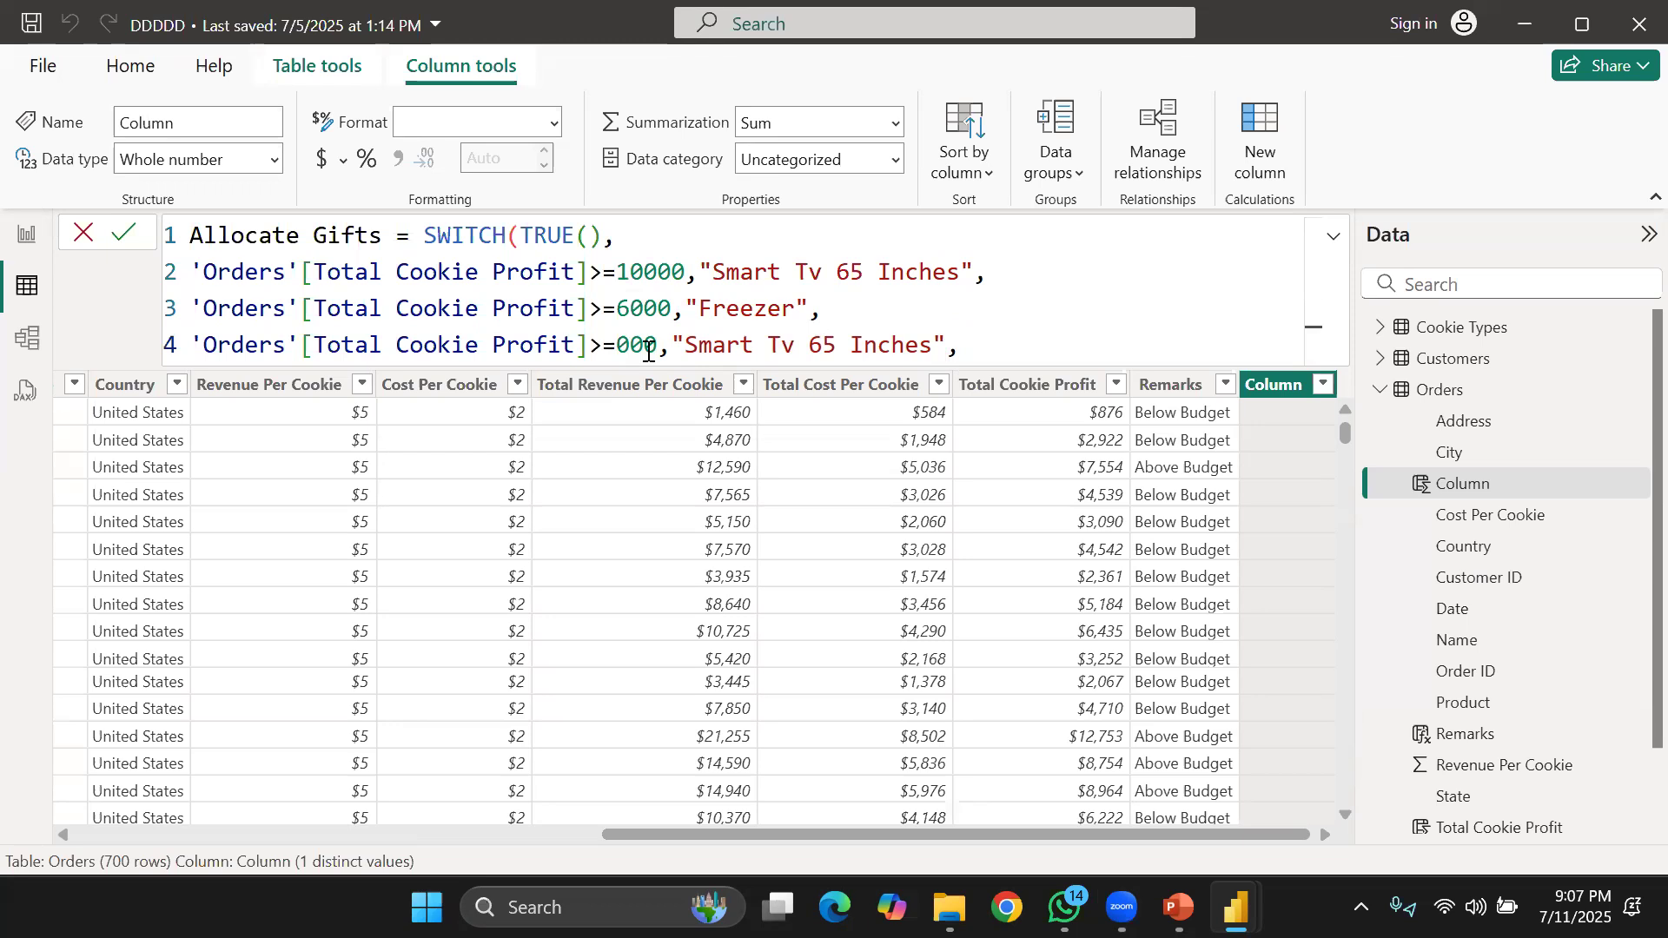
pyautogui.press('Delete')
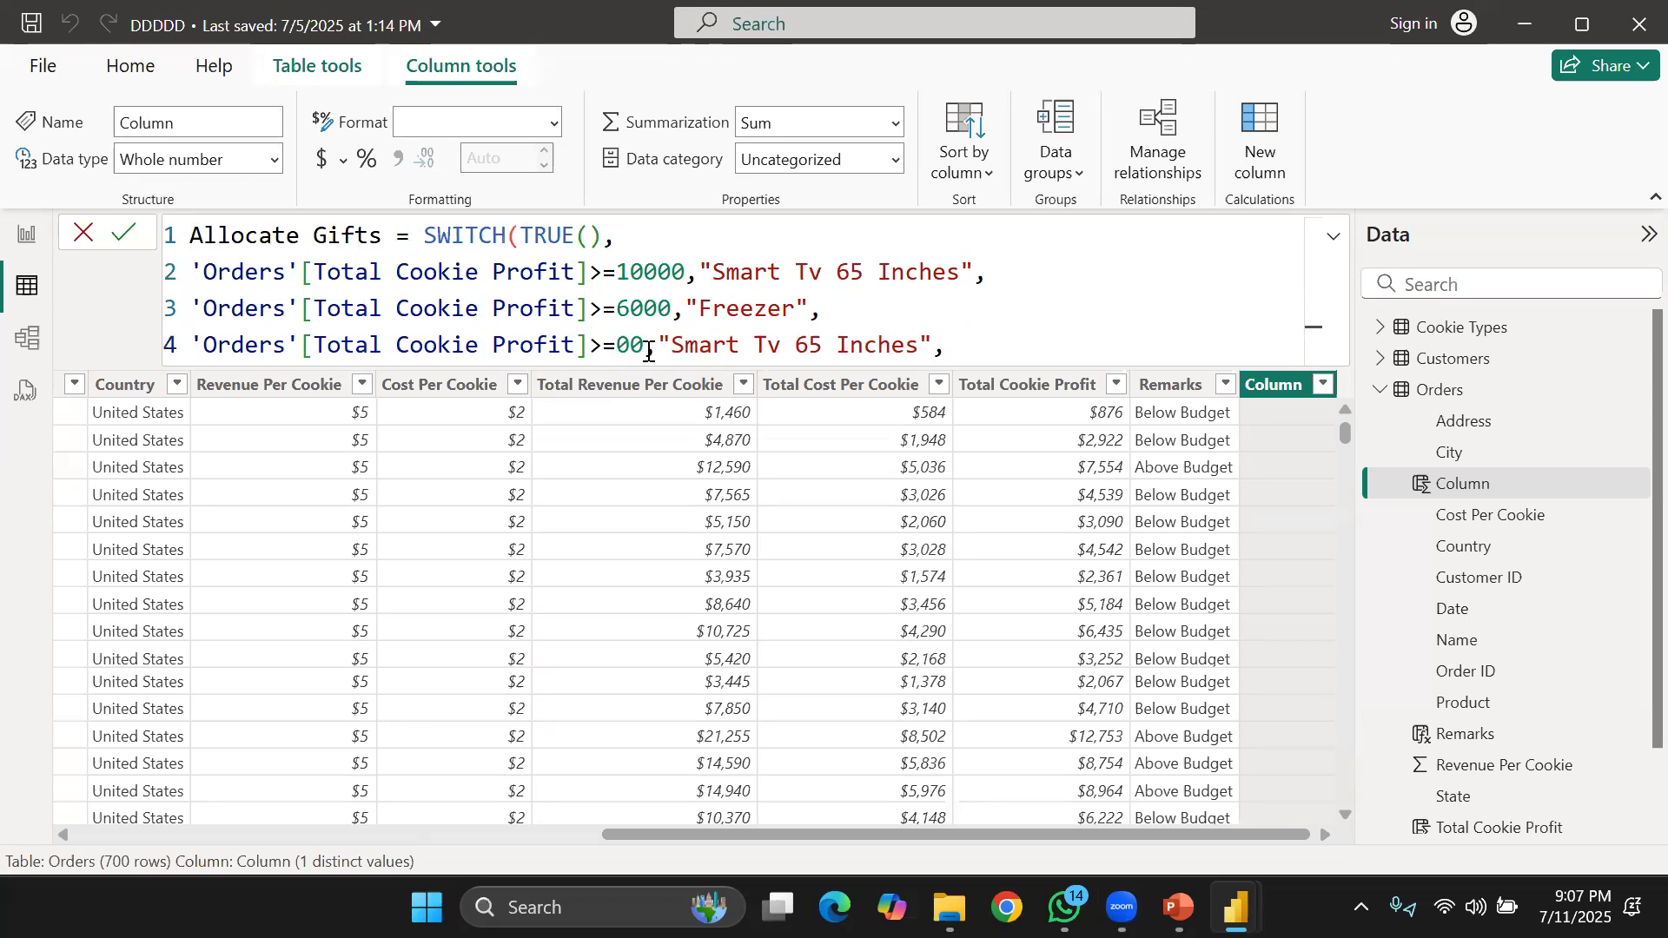
pyautogui.write('35')
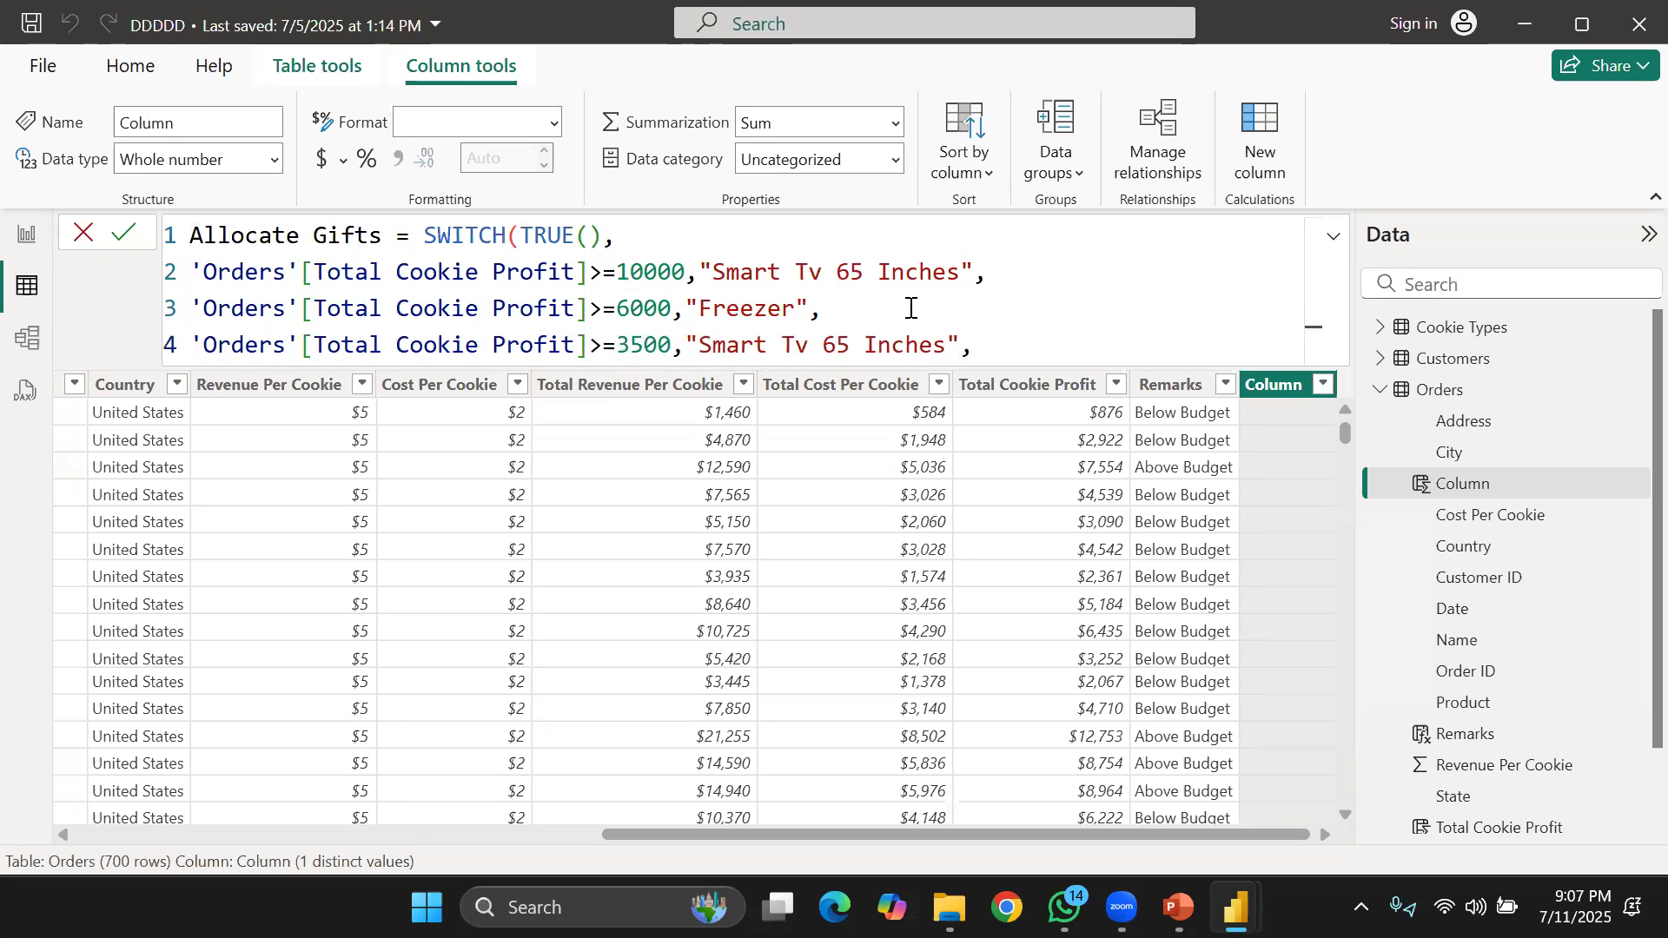
# Clear the gift text between the quotes in the fourth line's result.
pyautogui.click(946, 346)
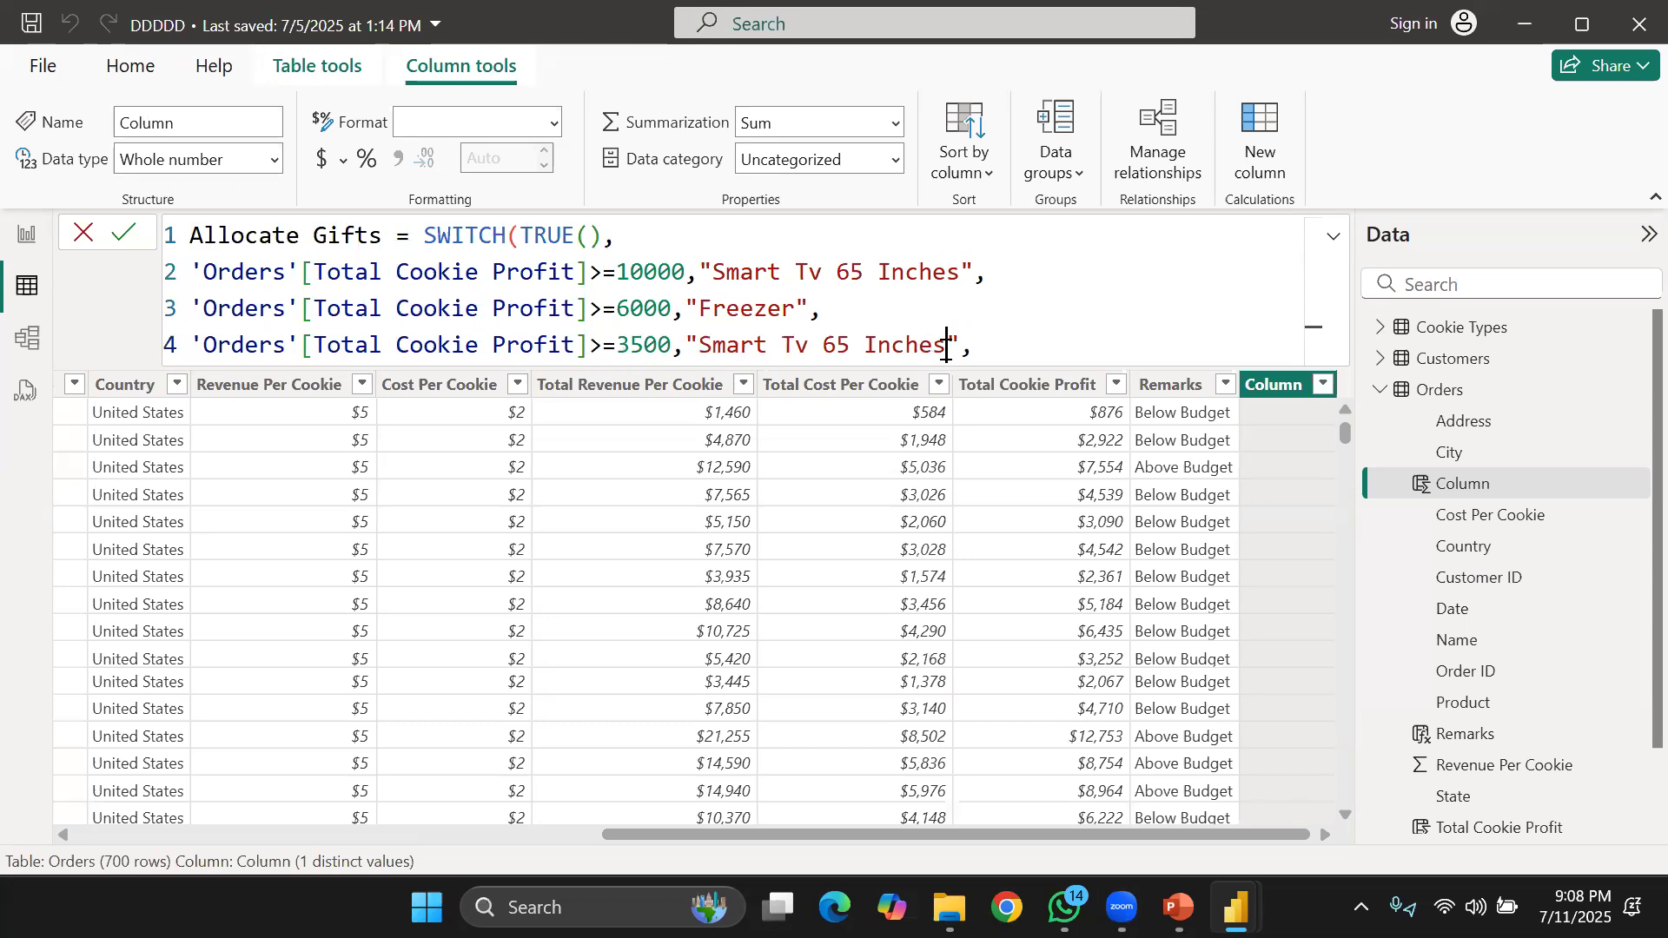
pyautogui.press('BackSpace')
pyautogui.press('BackSpace')
pyautogui.press('BackSpace')
pyautogui.press('BackSpace')
pyautogui.press('BackSpace')
pyautogui.press('BackSpace')
pyautogui.press('BackSpace')
pyautogui.press('BackSpace')
pyautogui.press('BackSpace')
pyautogui.press('BackSpace')
pyautogui.press('BackSpace')
pyautogui.press('BackSpace')
pyautogui.press('BackSpace')
pyautogui.press('BackSpace')
pyautogui.press('BackSpace')
pyautogui.press('BackSpace')
pyautogui.press('BackSpace')
pyautogui.press('BackSpace')
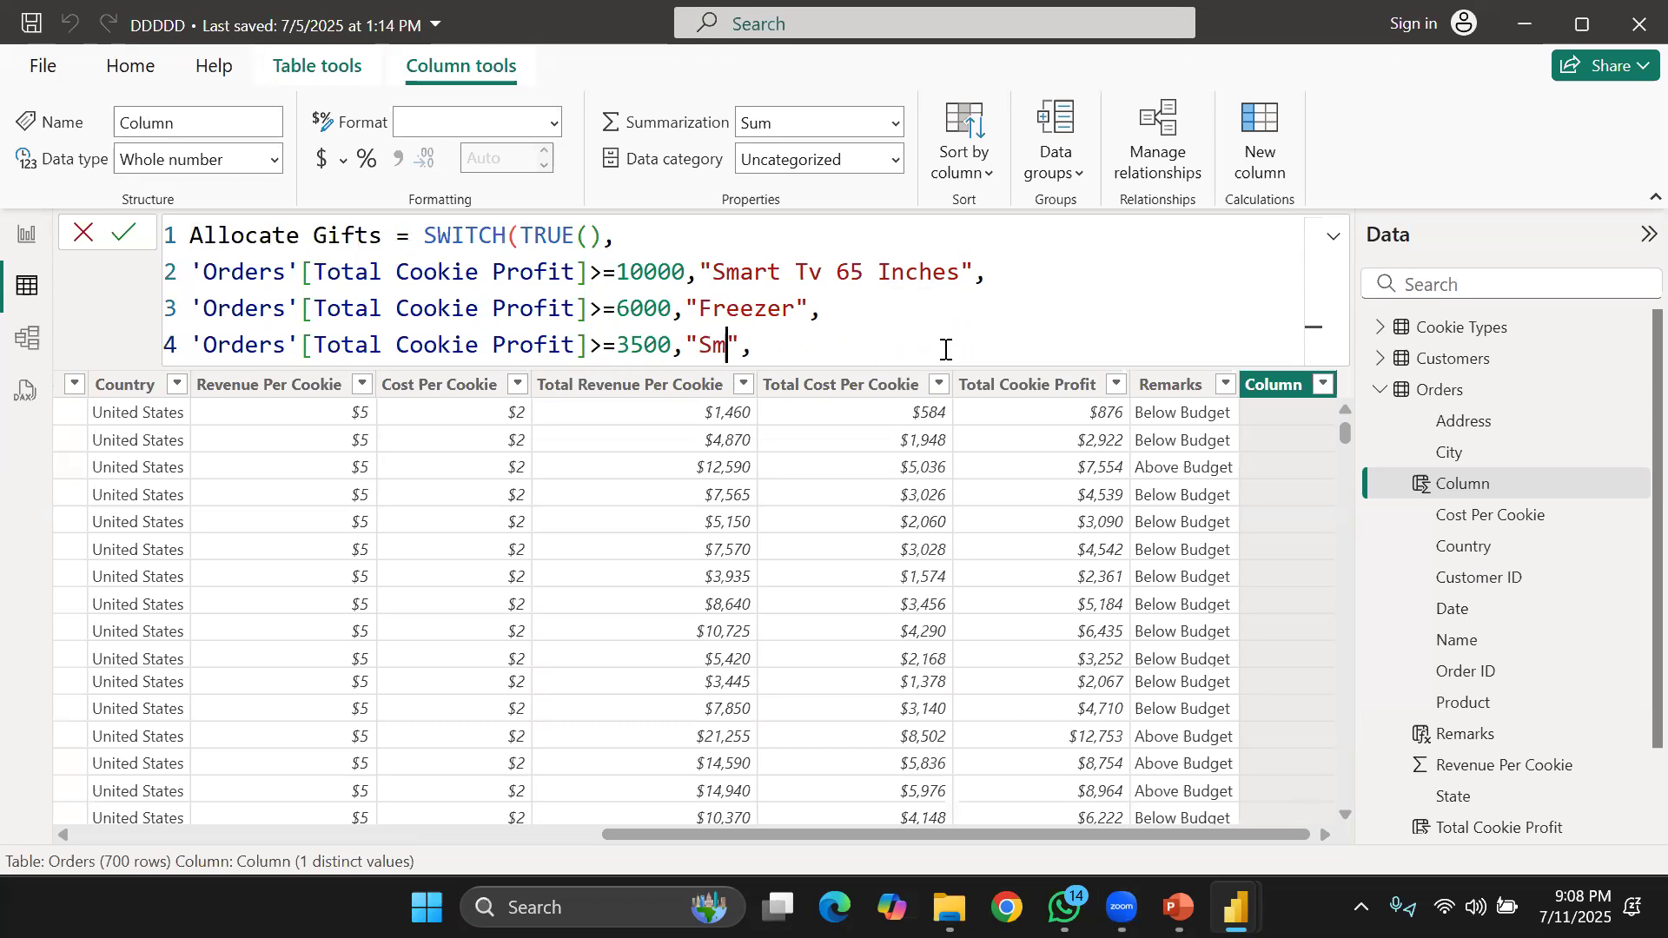
pyautogui.click(794, 304)
pyautogui.press('BackSpace')
pyautogui.press('BackSpace')
pyautogui.press('BackSpace')
pyautogui.press('BackSpace')
pyautogui.press('BackSpace')
pyautogui.press('BackSpace')
pyautogui.press('BackSpace')
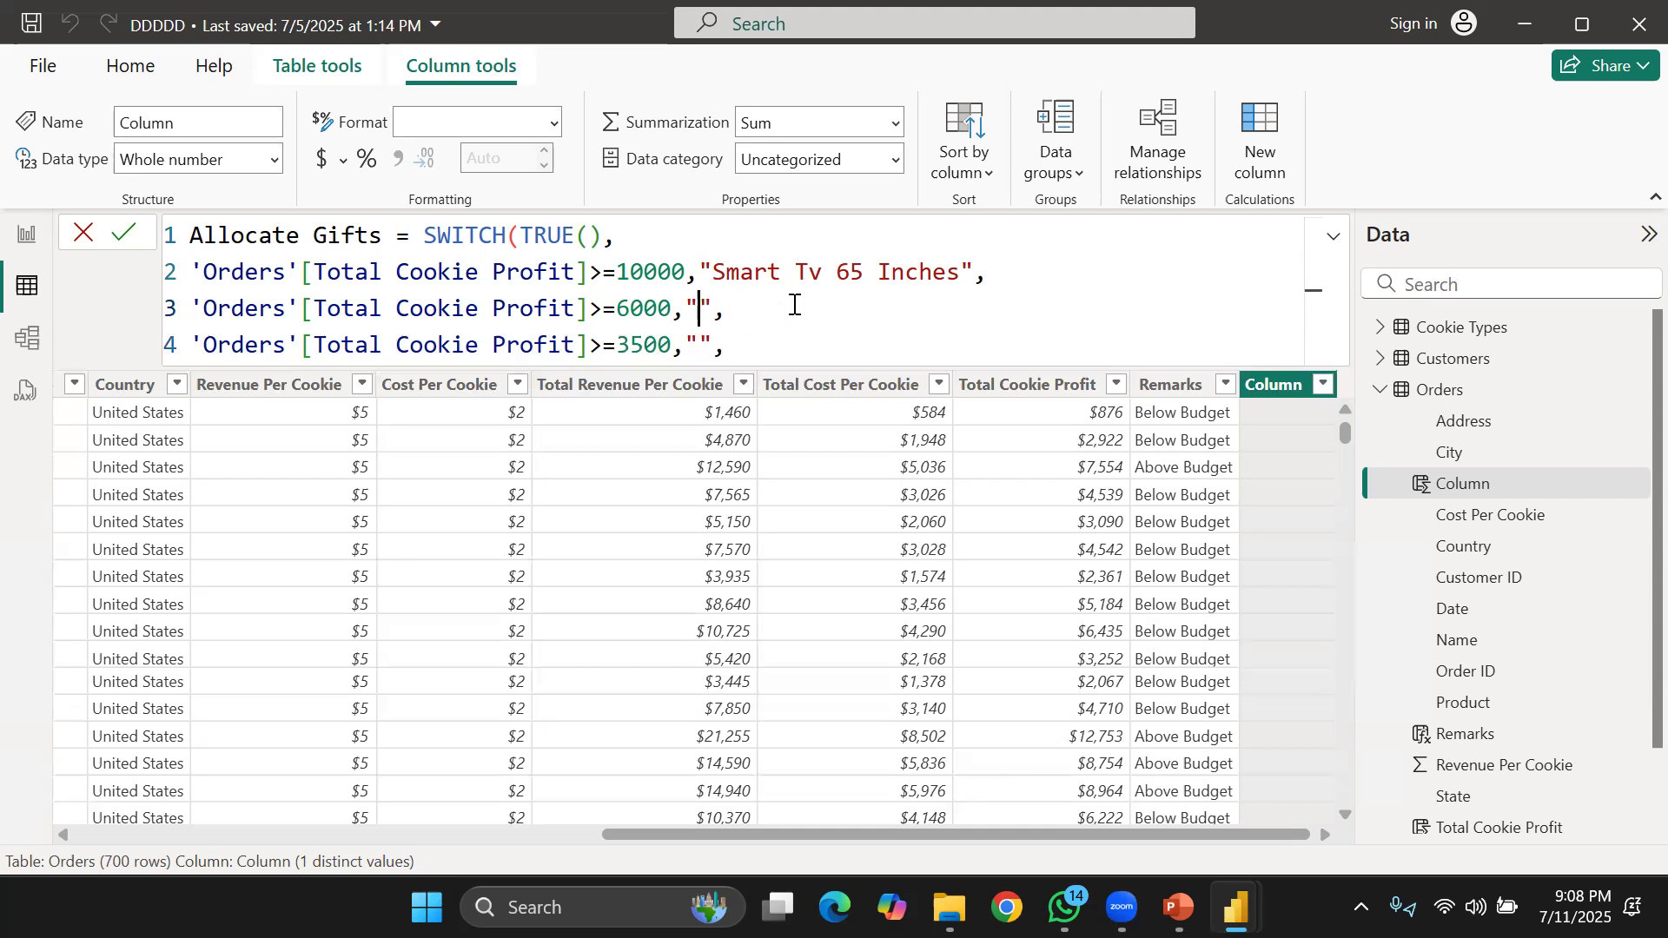
pyautogui.write('Freezer')
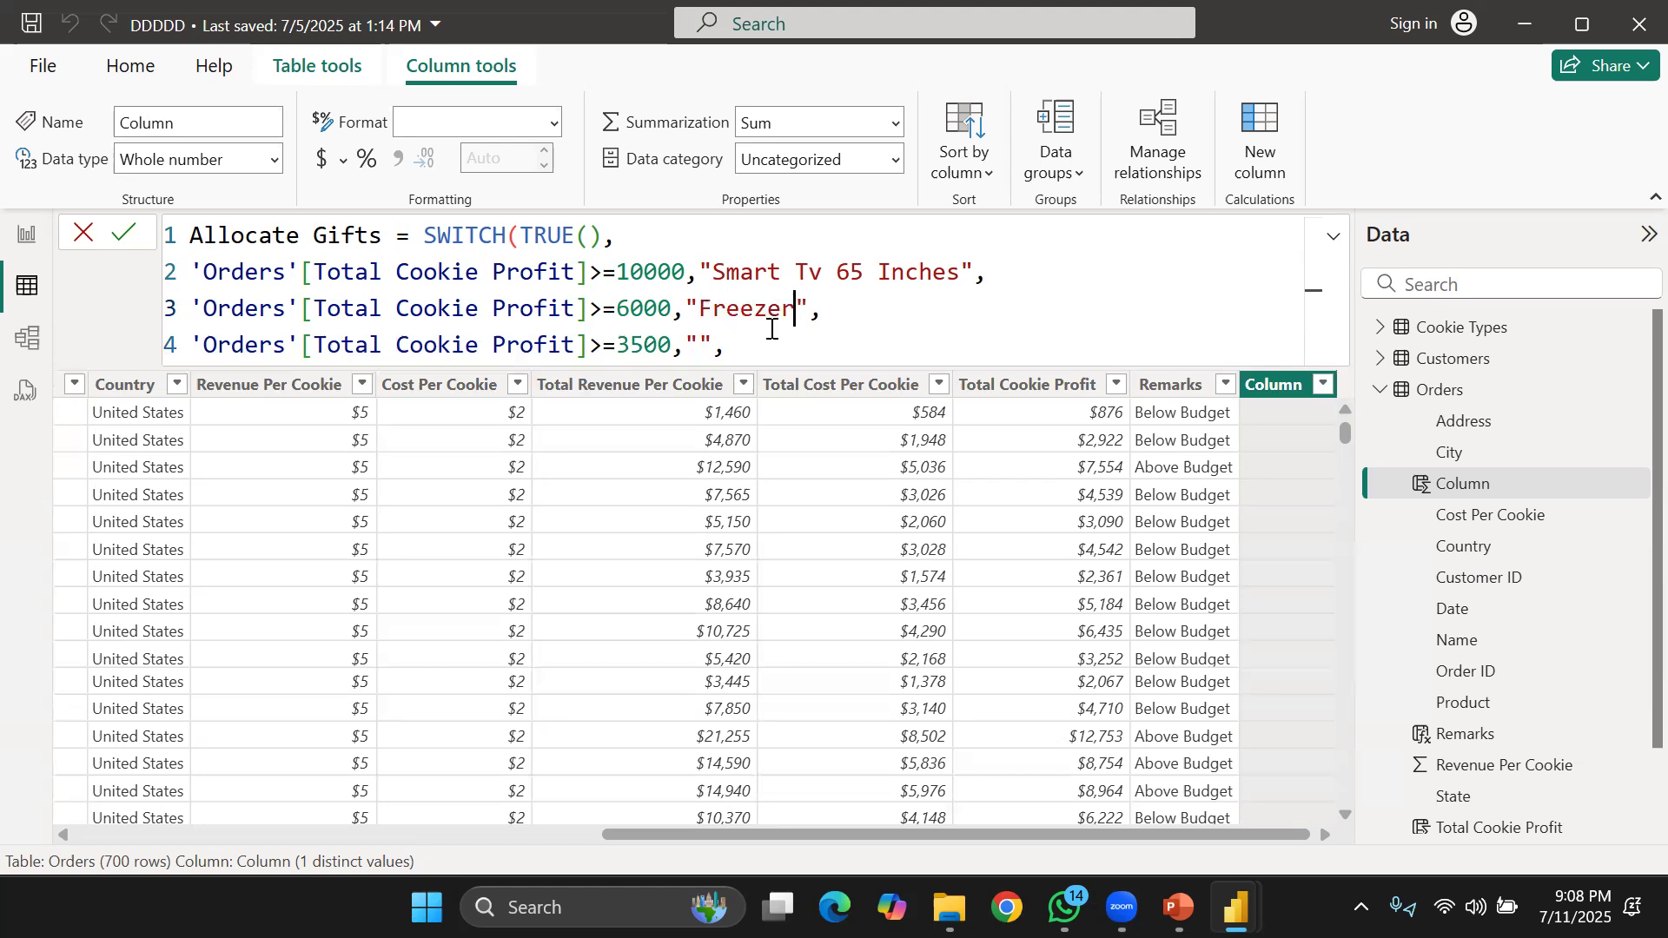
# Enter "Washing Machine" as the gift for the 3500 profit condition.
pyautogui.click(699, 344)
pyautogui.write('Wahn')
pyautogui.press('BackSpace')
pyautogui.press('BackSpace')
pyautogui.write('sh')
pyautogui.write('ing ')
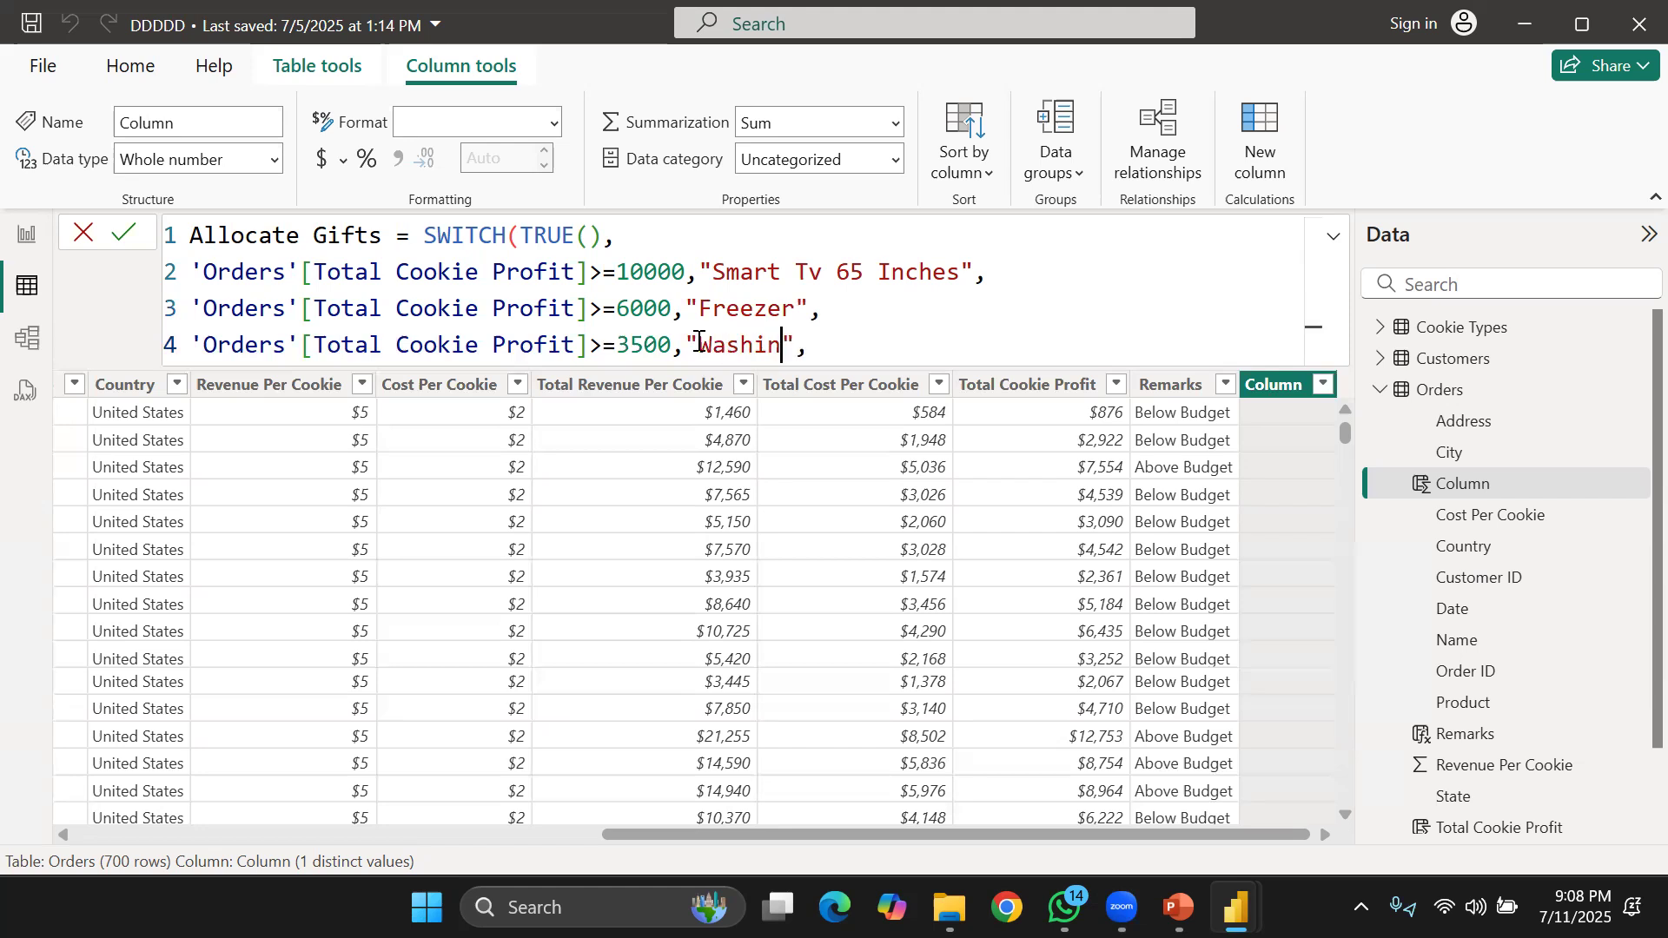
pyautogui.write('Machines')
pyautogui.press('BackSpace')
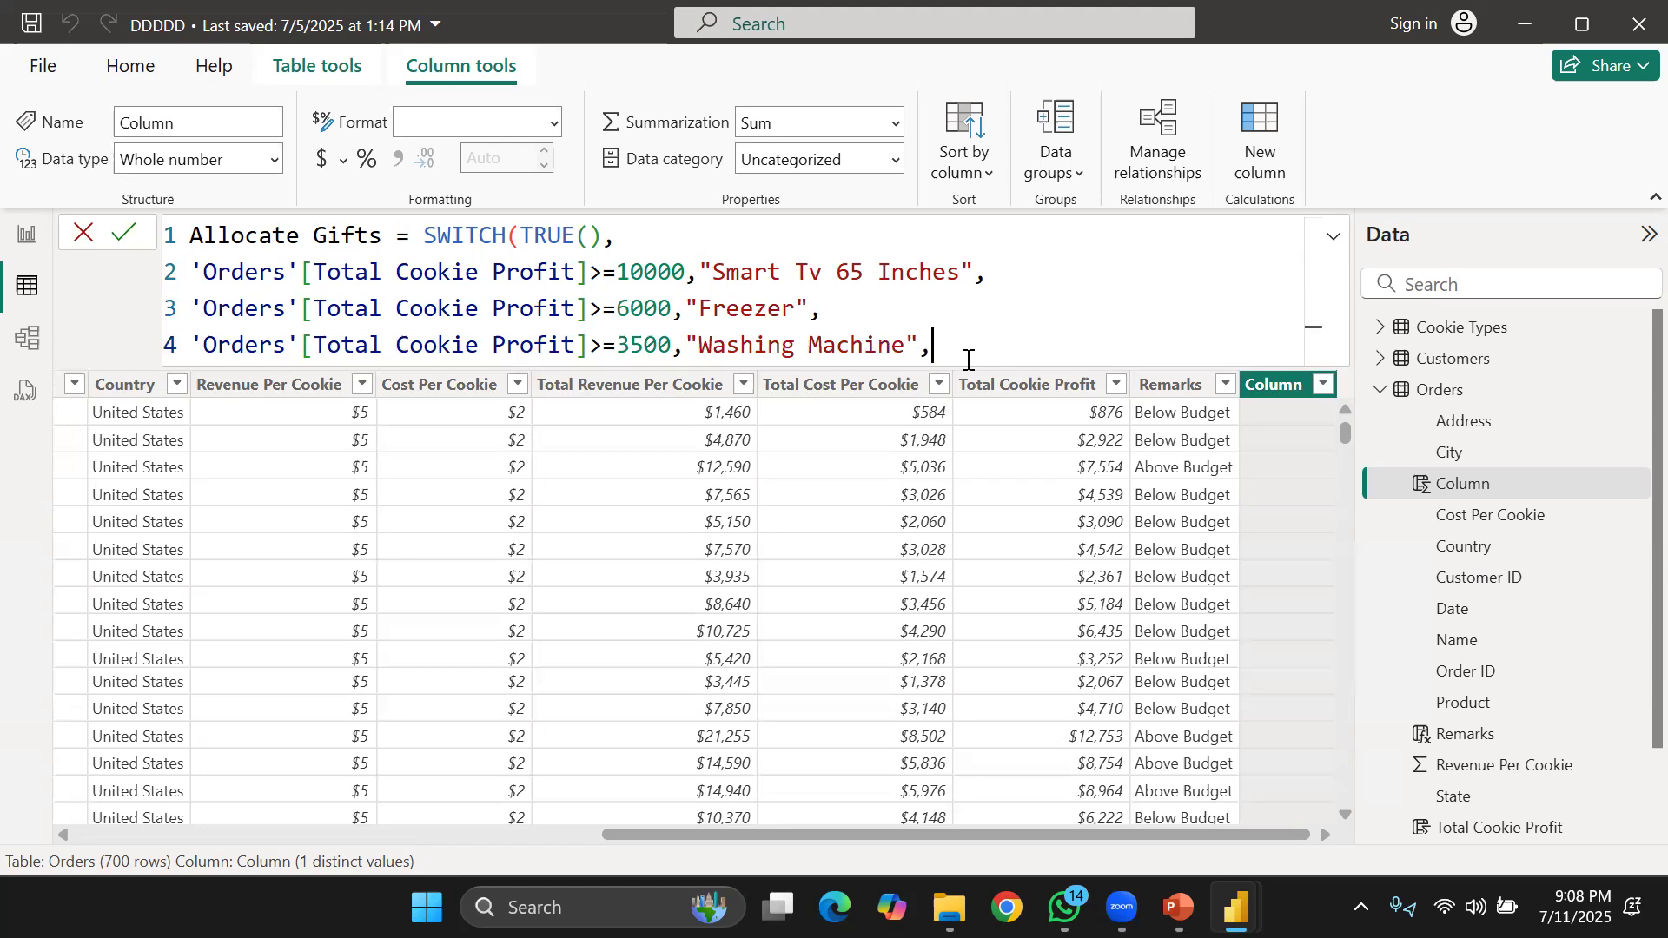
# Duplicate the 10000 profit condition onto a fifth line of the formula and set its threshold to 1500.
pyautogui.hotkey('shift', 'Return')
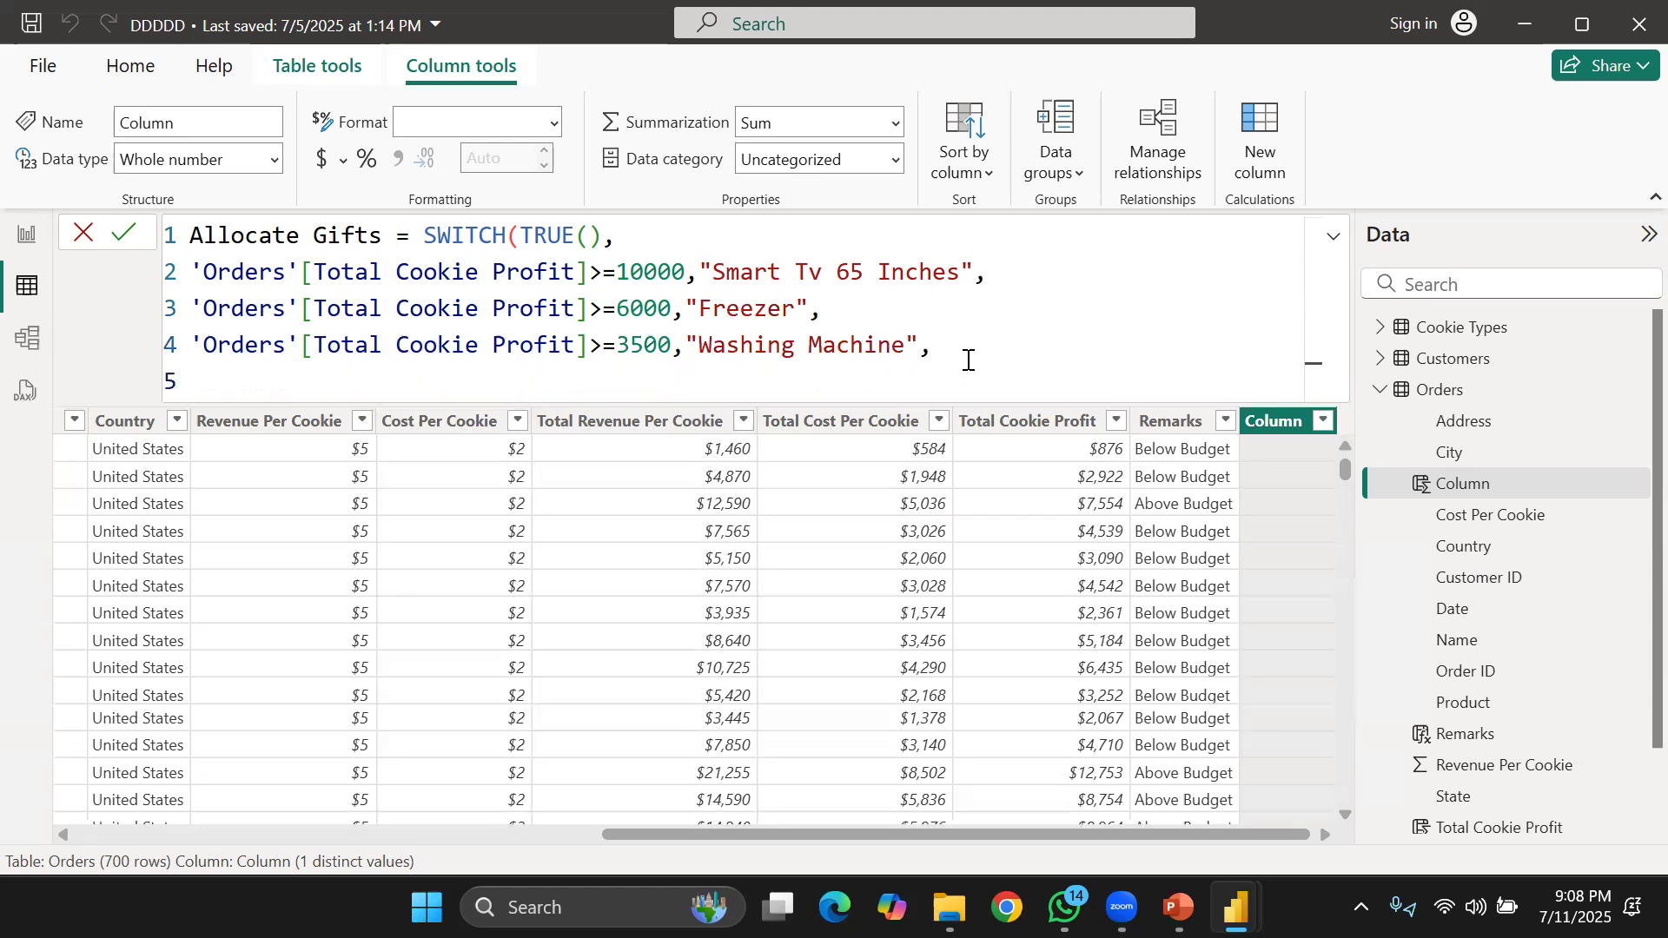
pyautogui.write('\'Orders\'[Total Cookie Profit]>=10000,"Smart Tv 65 Inches",')
pyautogui.click(643, 381)
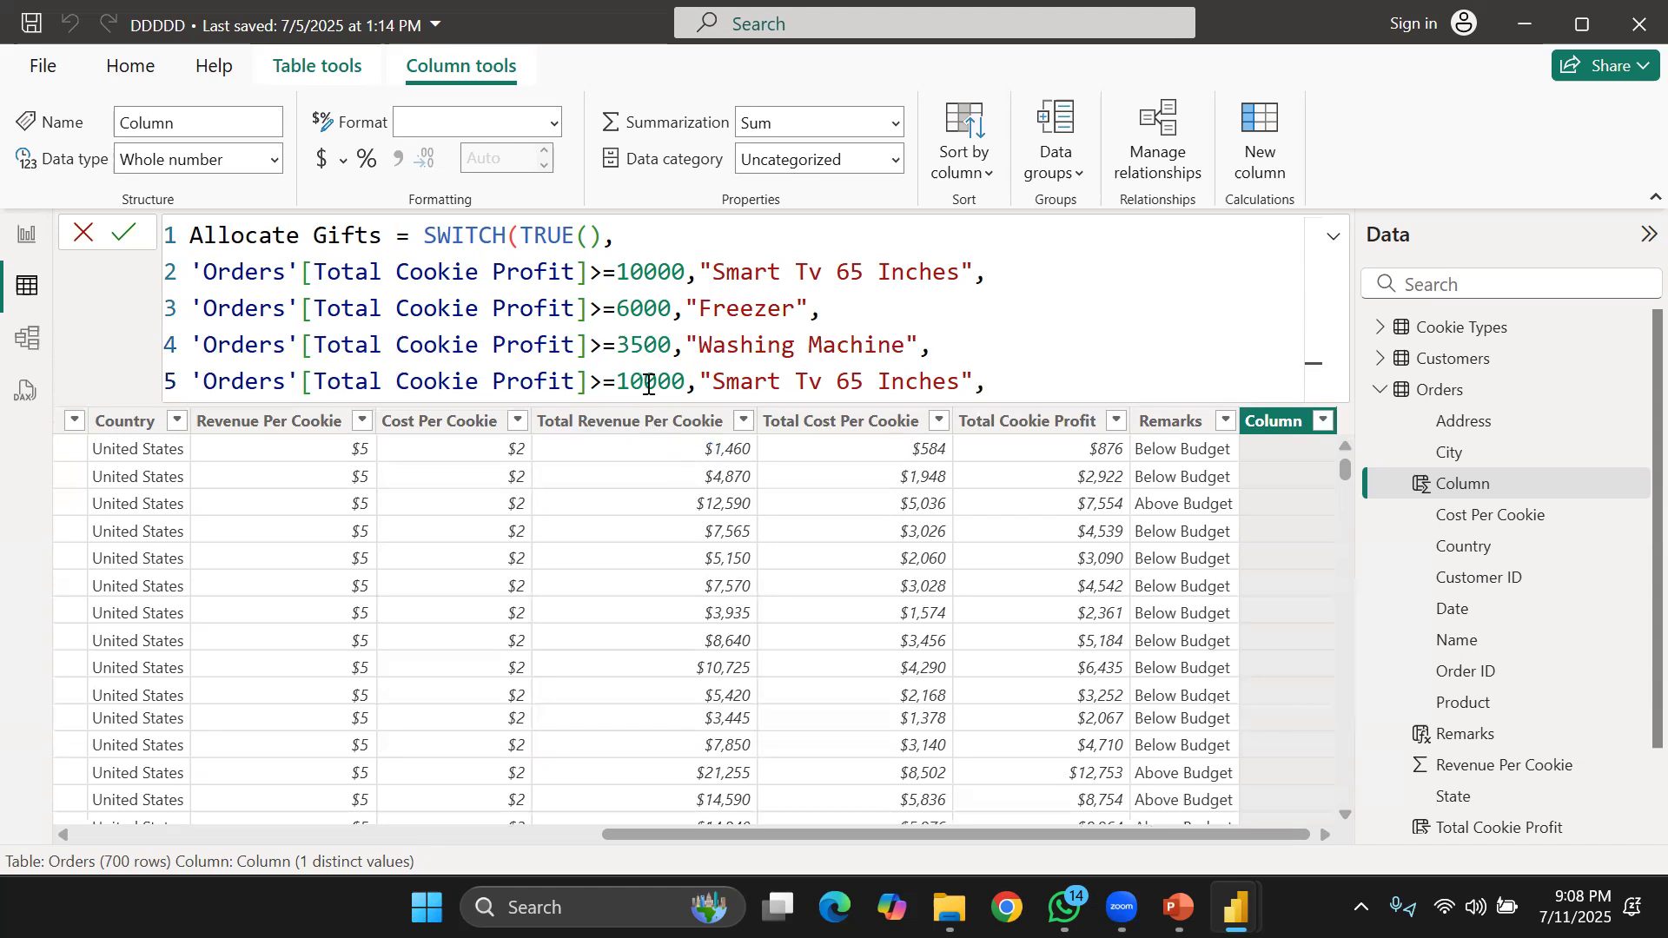
pyautogui.press('BackSpace')
pyautogui.press('BackSpace')
pyautogui.press('Delete')
pyautogui.write('15')
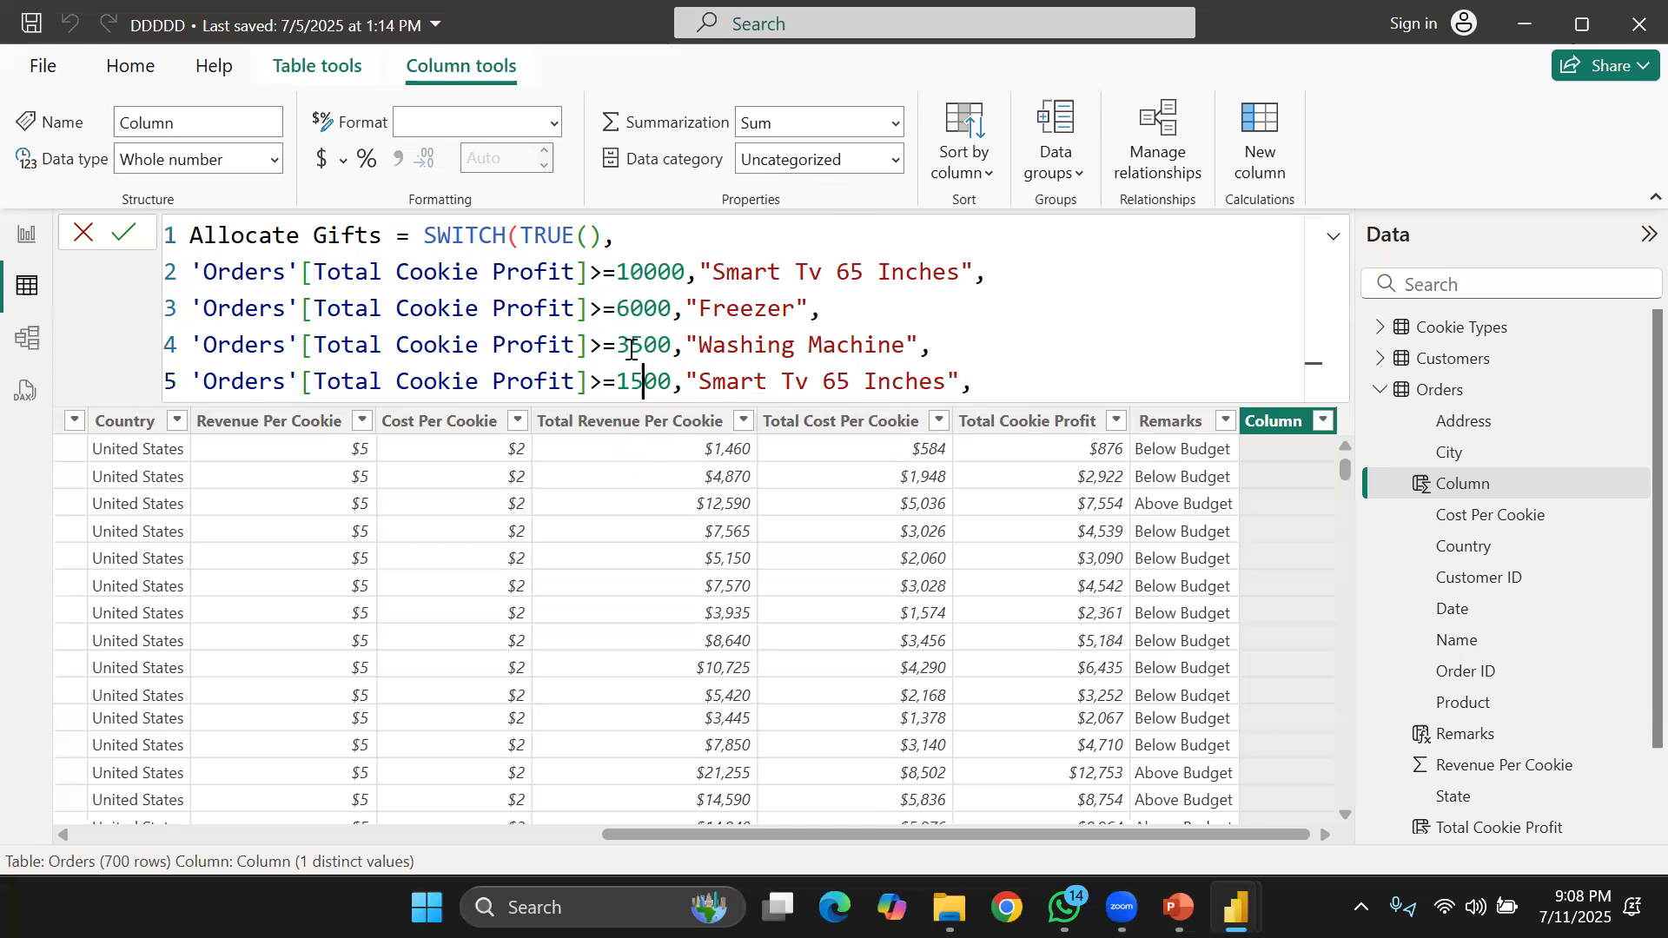
# Replace the gift text in the fifth line's result with "Water Dispenser".
pyautogui.click(949, 385)
pyautogui.press('BackSpace')
pyautogui.press('BackSpace')
pyautogui.press('BackSpace')
pyautogui.press('BackSpace')
pyautogui.press('BackSpace')
pyautogui.press('BackSpace')
pyautogui.press('BackSpace')
pyautogui.press('BackSpace')
pyautogui.press('BackSpace')
pyautogui.press('BackSpace')
pyautogui.press('BackSpace')
pyautogui.press('BackSpace')
pyautogui.press('BackSpace')
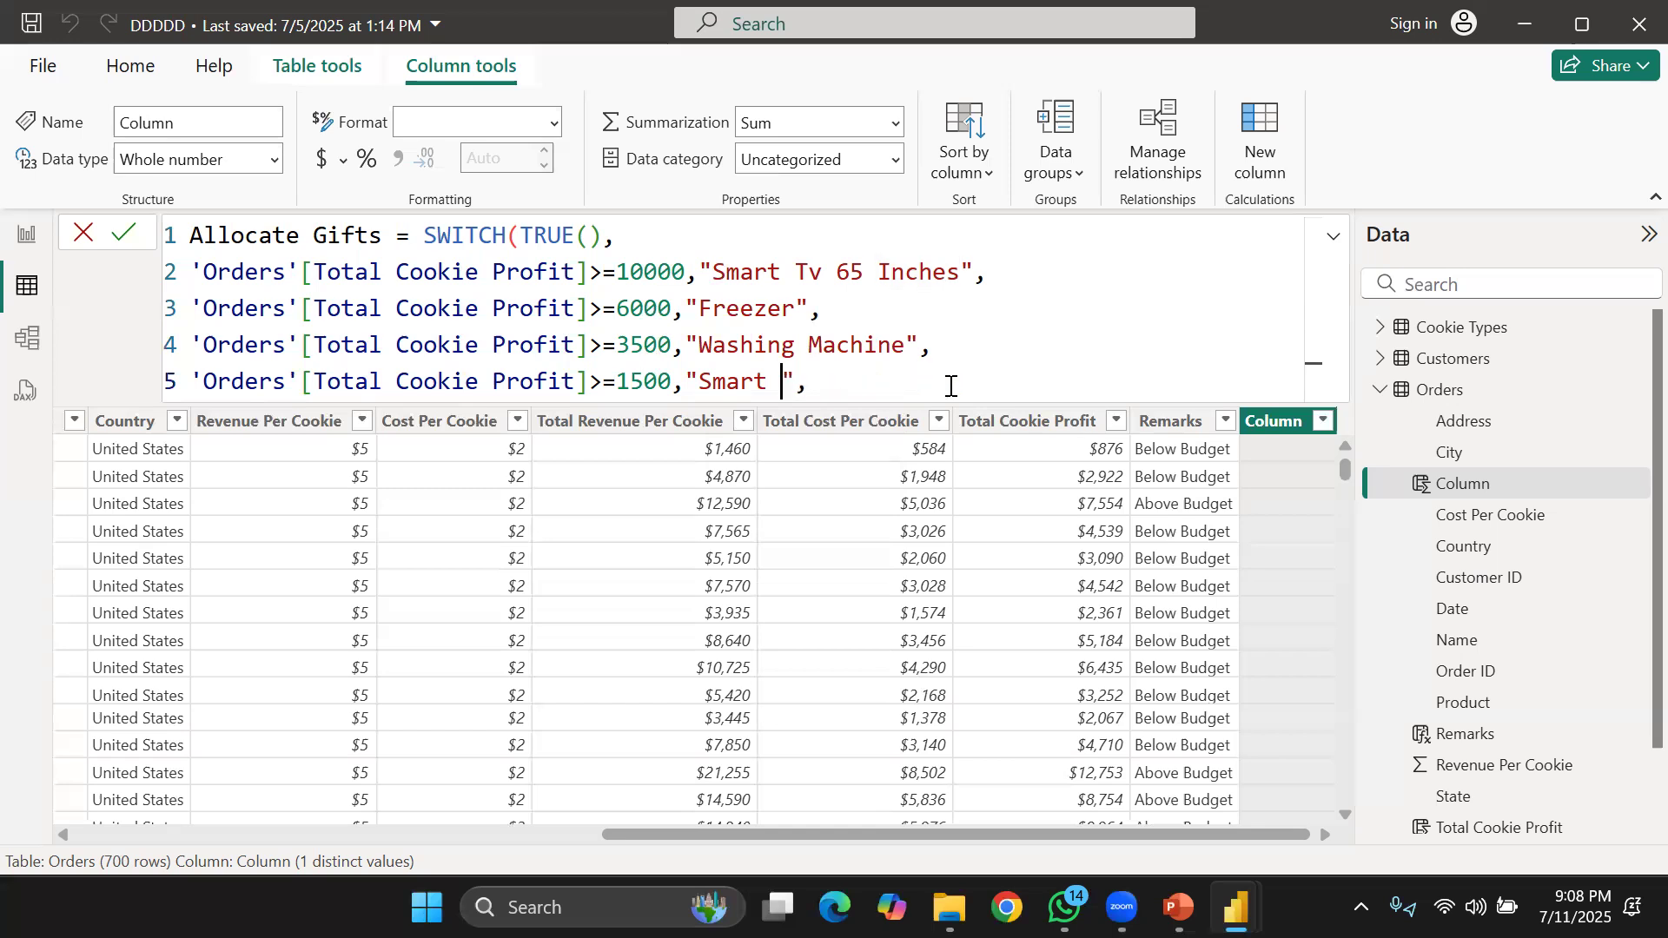
pyautogui.press('BackSpace')
pyautogui.press('BackSpace')
pyautogui.press('BackSpace')
pyautogui.press('BackSpace')
pyautogui.press('BackSpace')
pyautogui.write('Wter')
pyautogui.press('BackSpace')
pyautogui.press('BackSpace')
pyautogui.press('BackSpace')
pyautogui.write('ater Dispenser')
pyautogui.press('BackSpace')
# Duplicate the 10000 profit condition onto a sixth line of the formula and set its threshold to 800.
pyautogui.press('Right')
pyautogui.press('Right')
pyautogui.hotkey('shift', 'Return')
pyautogui.write('\'Orders\'[Total Cookie Profit]>=10000,"Smart Tv 65 Inches",')
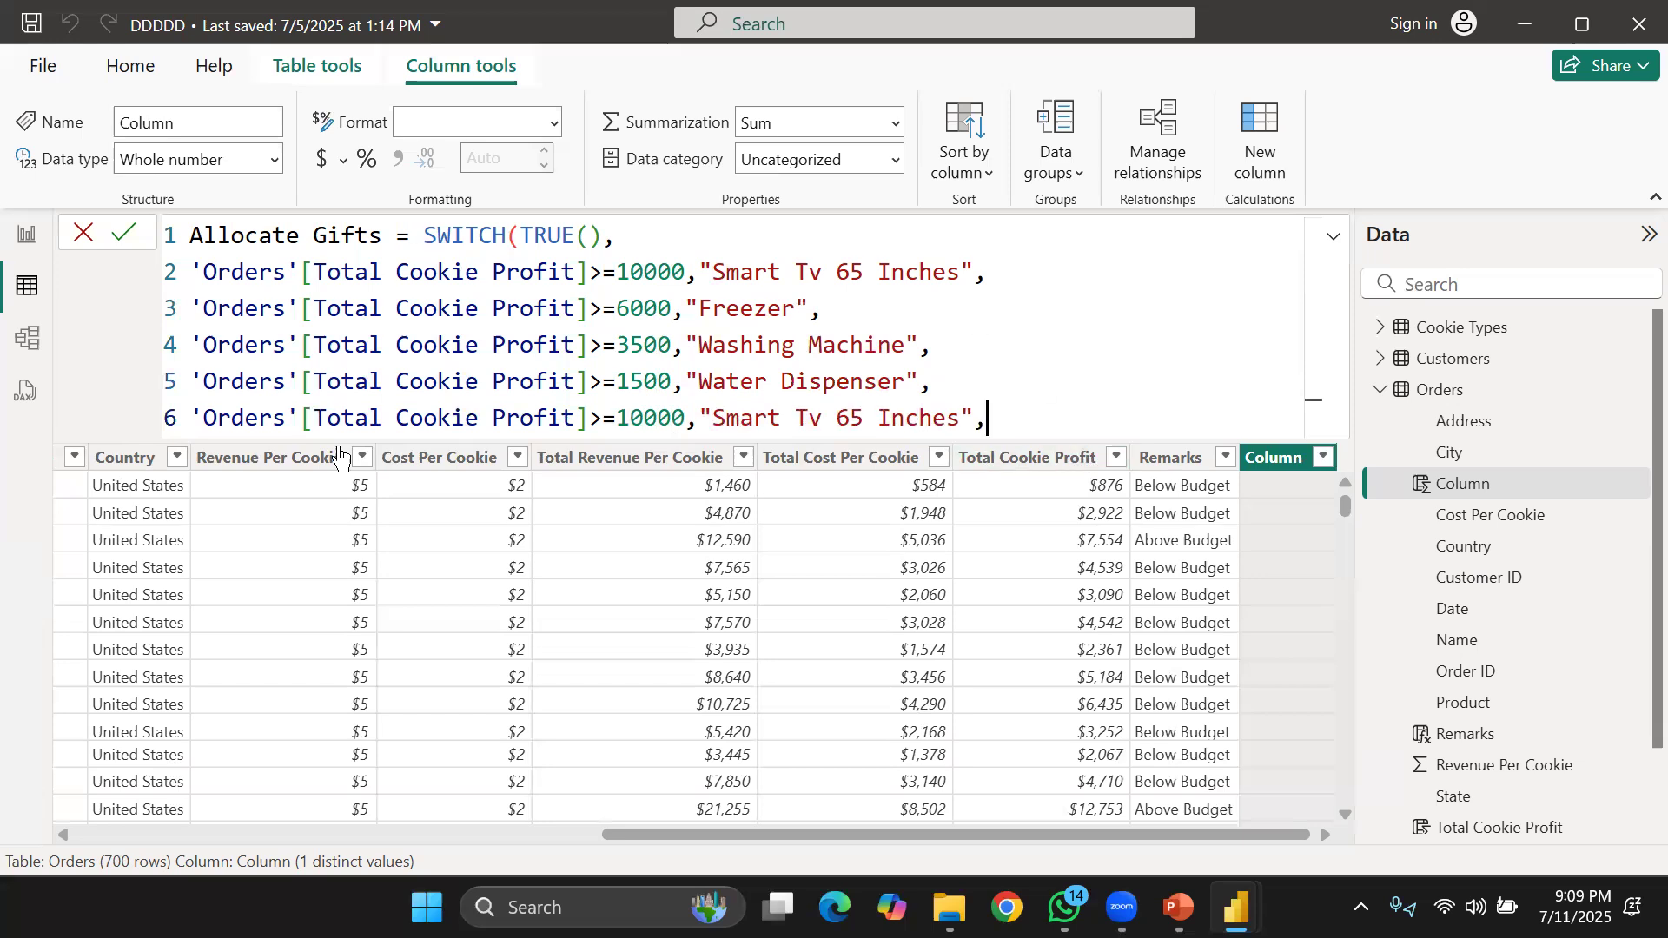
pyautogui.click(653, 430)
pyautogui.press('BackSpace')
pyautogui.press('BackSpace')
pyautogui.press('BackSpace')
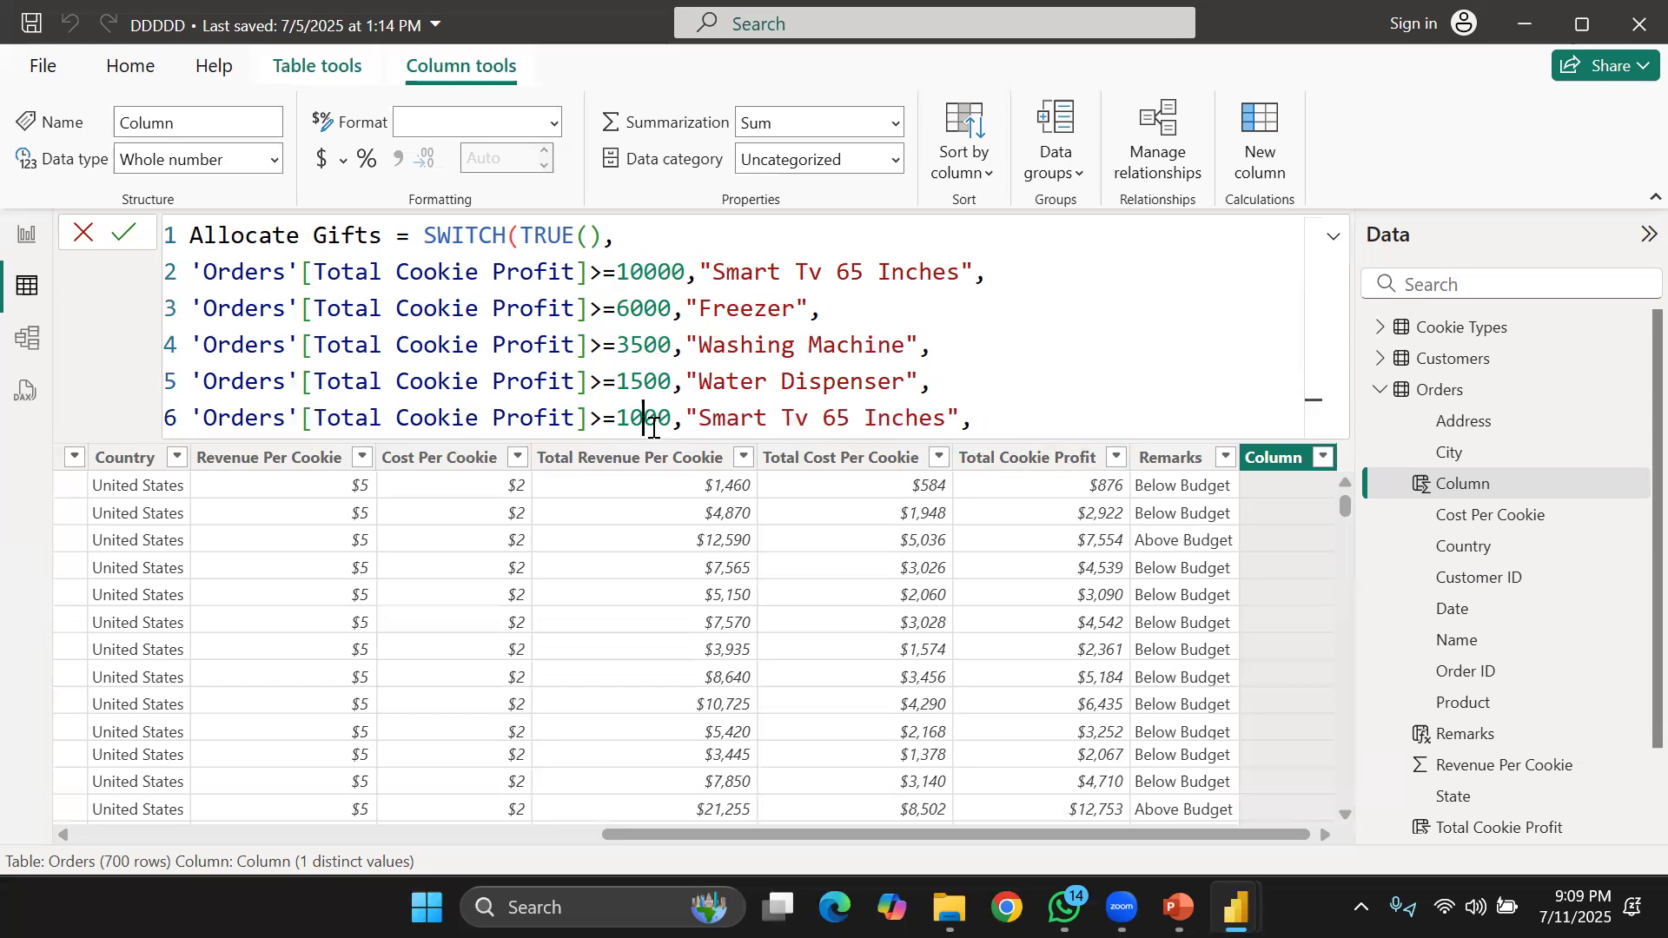
pyautogui.write('8')
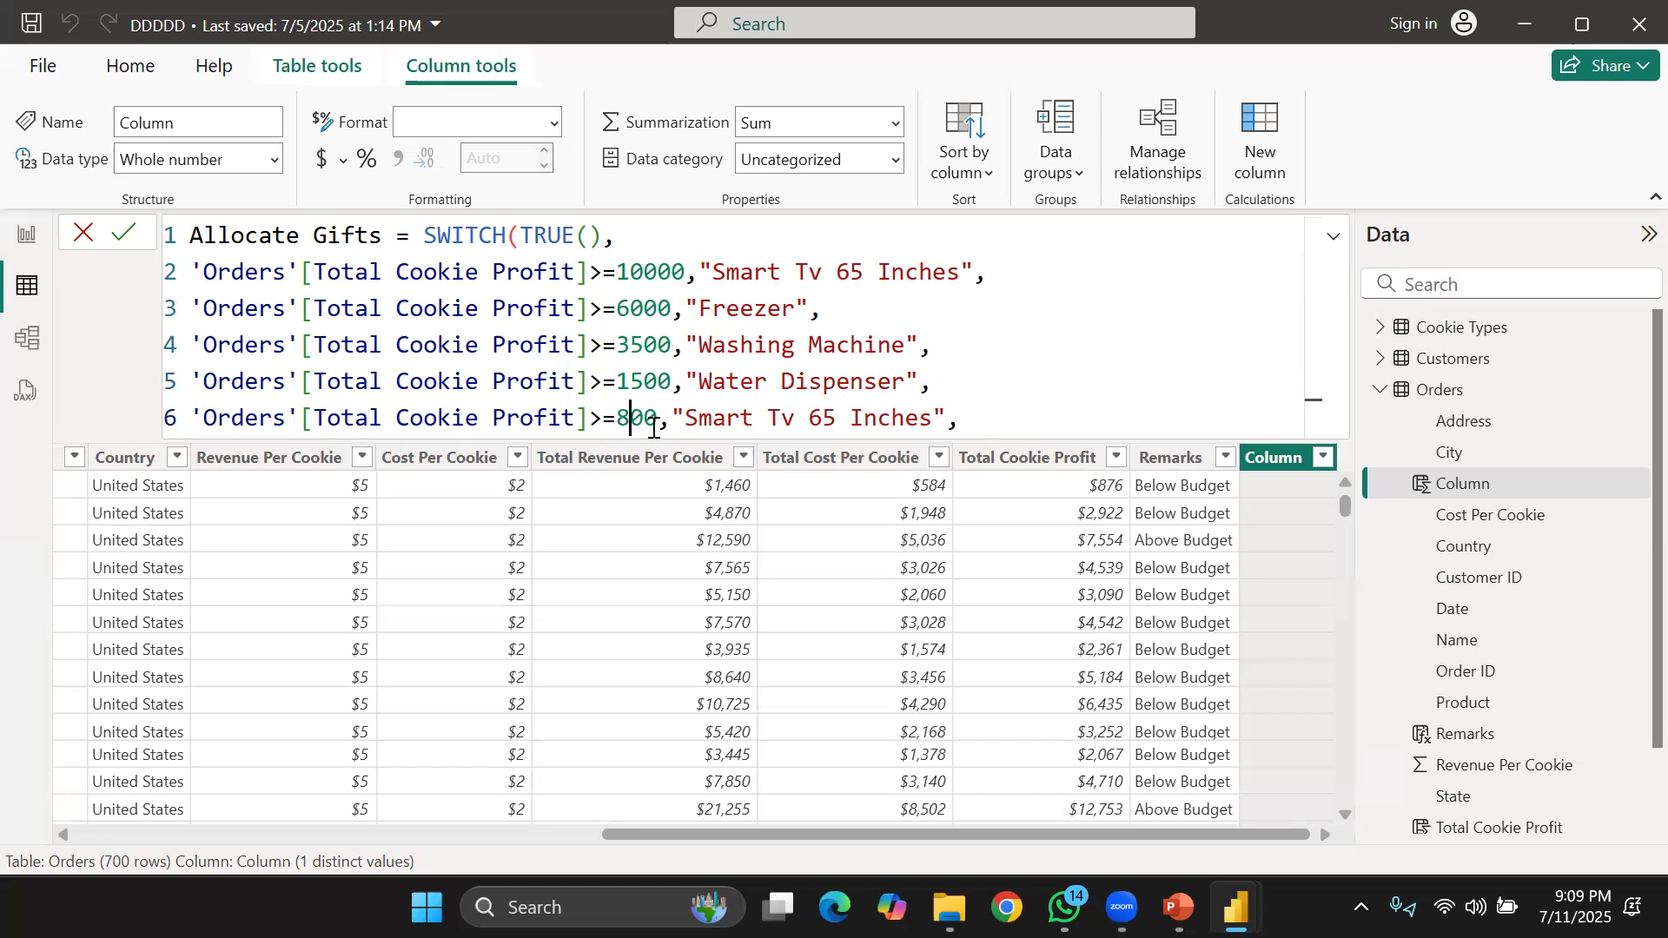
# Clear the gift text between the quotes in the sixth line's result.
pyautogui.click(932, 421)
pyautogui.press('BackSpace')
pyautogui.press('BackSpace')
pyautogui.press('BackSpace')
pyautogui.press('BackSpace')
pyautogui.press('BackSpace')
pyautogui.press('BackSpace')
pyautogui.press('BackSpace')
pyautogui.press('BackSpace')
pyautogui.press('BackSpace')
pyautogui.press('BackSpace')
pyautogui.press('BackSpace')
pyautogui.press('BackSpace')
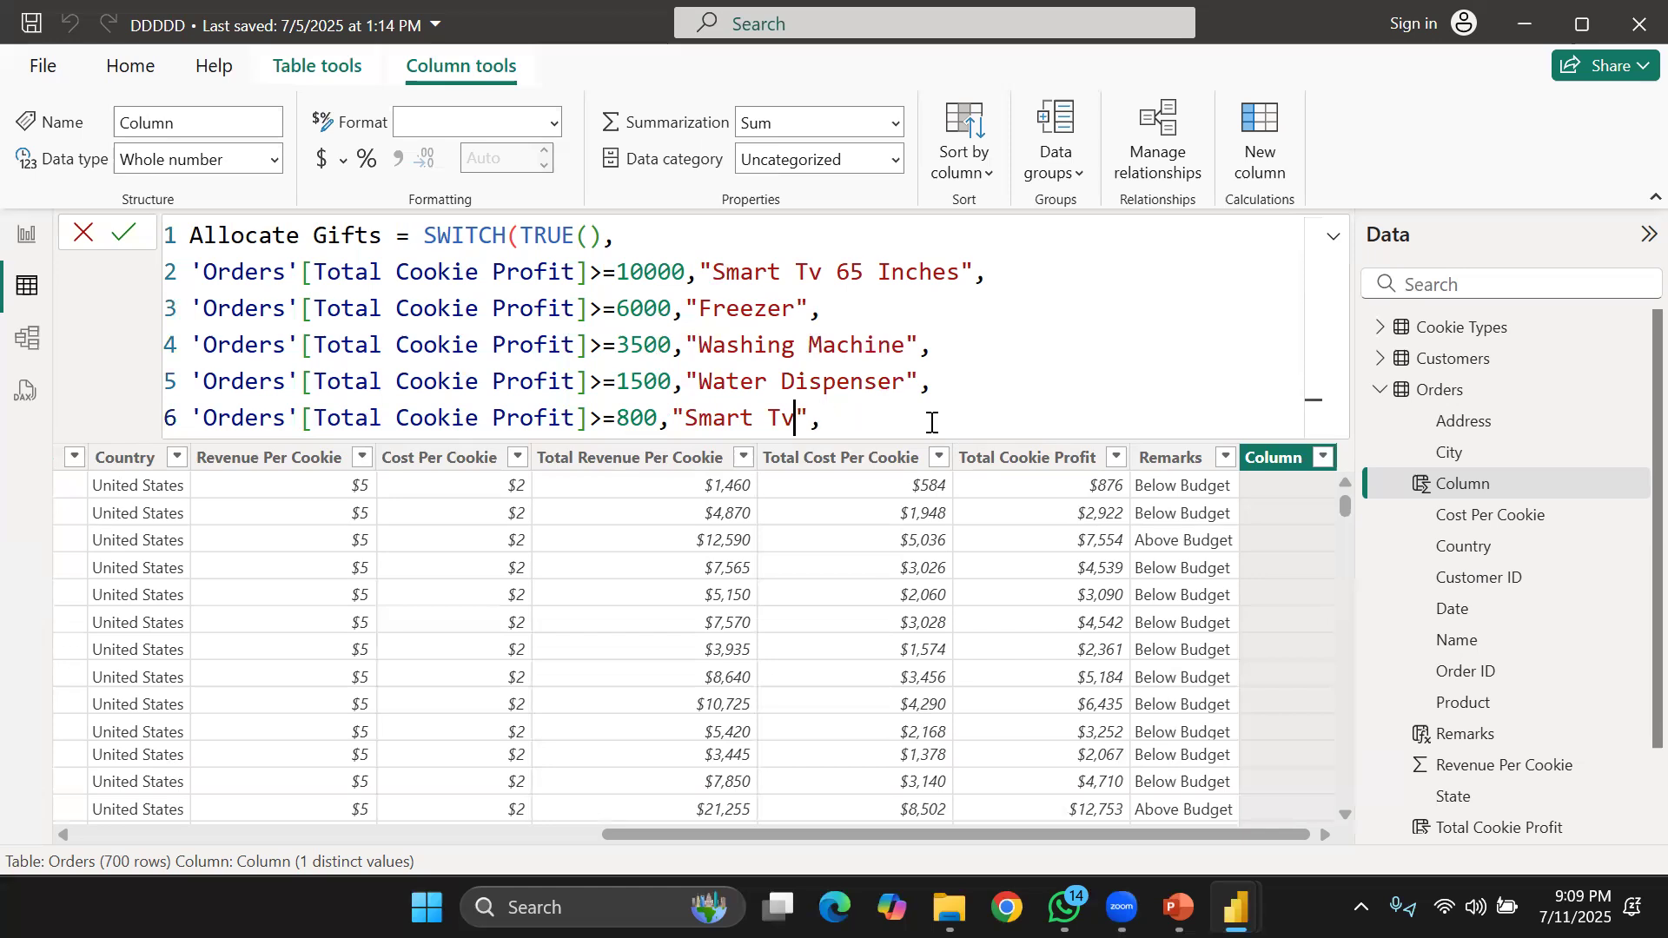
pyautogui.press('BackSpace')
pyautogui.press('BackSpace')
pyautogui.press('BackSpace')
pyautogui.press('BackSpace')
pyautogui.press('BackSpace')
pyautogui.press('BackSpace')
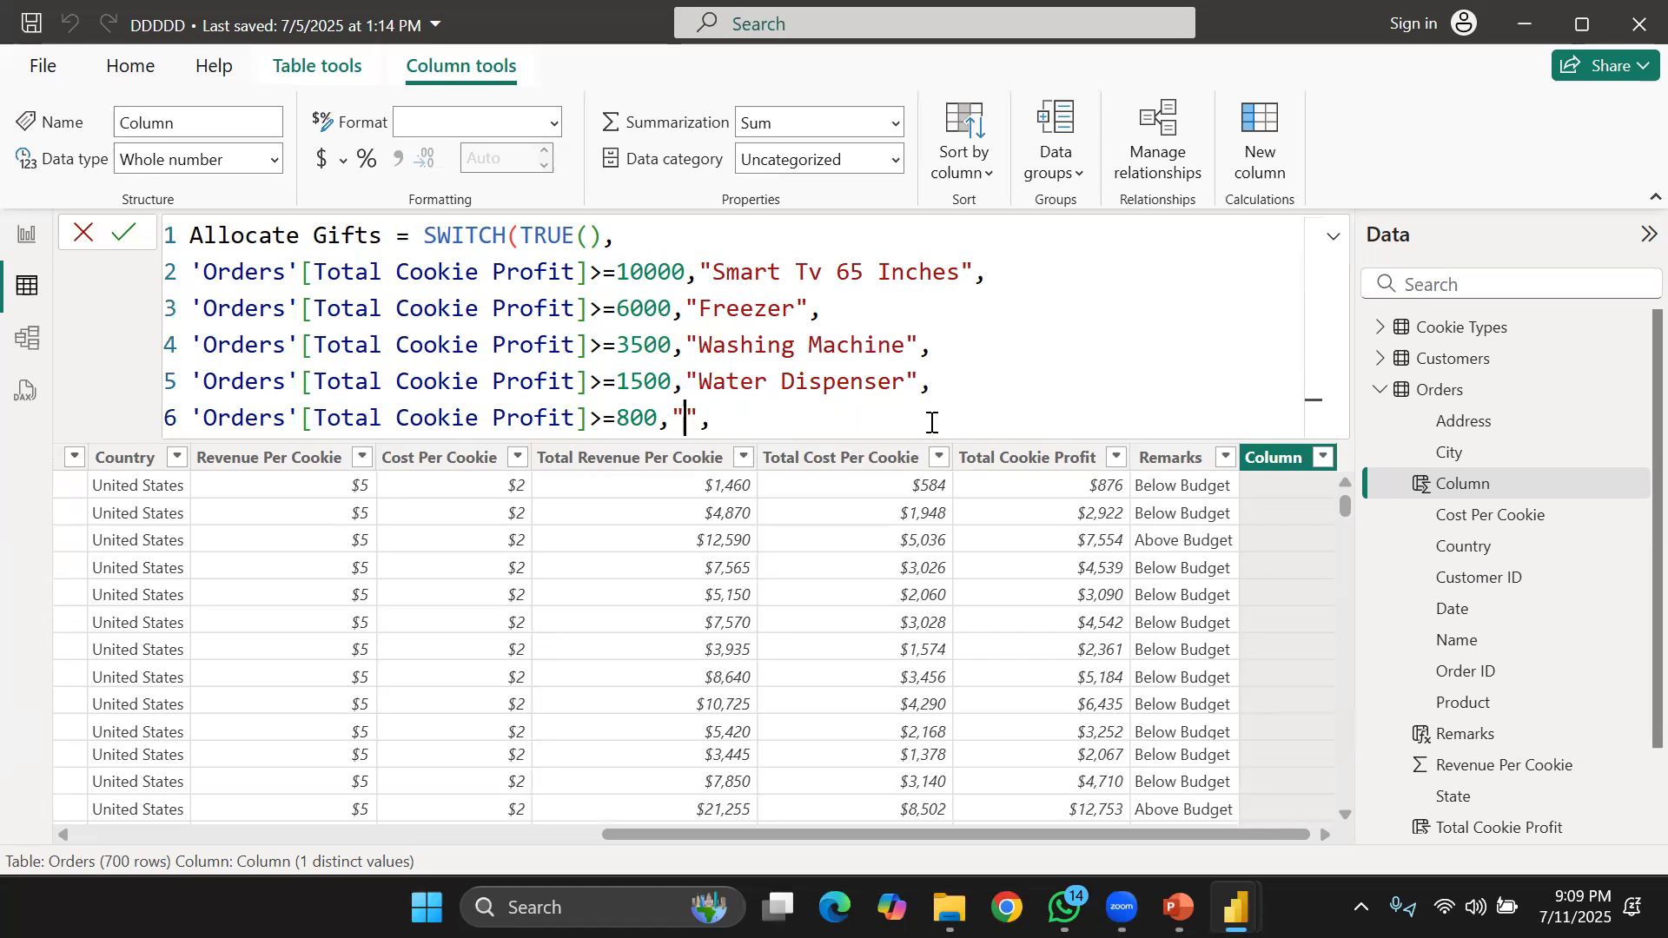
pyautogui.write('Micro')
pyautogui.write('_WAv')
pyautogui.press('BackSpace')
pyautogui.write('ve')
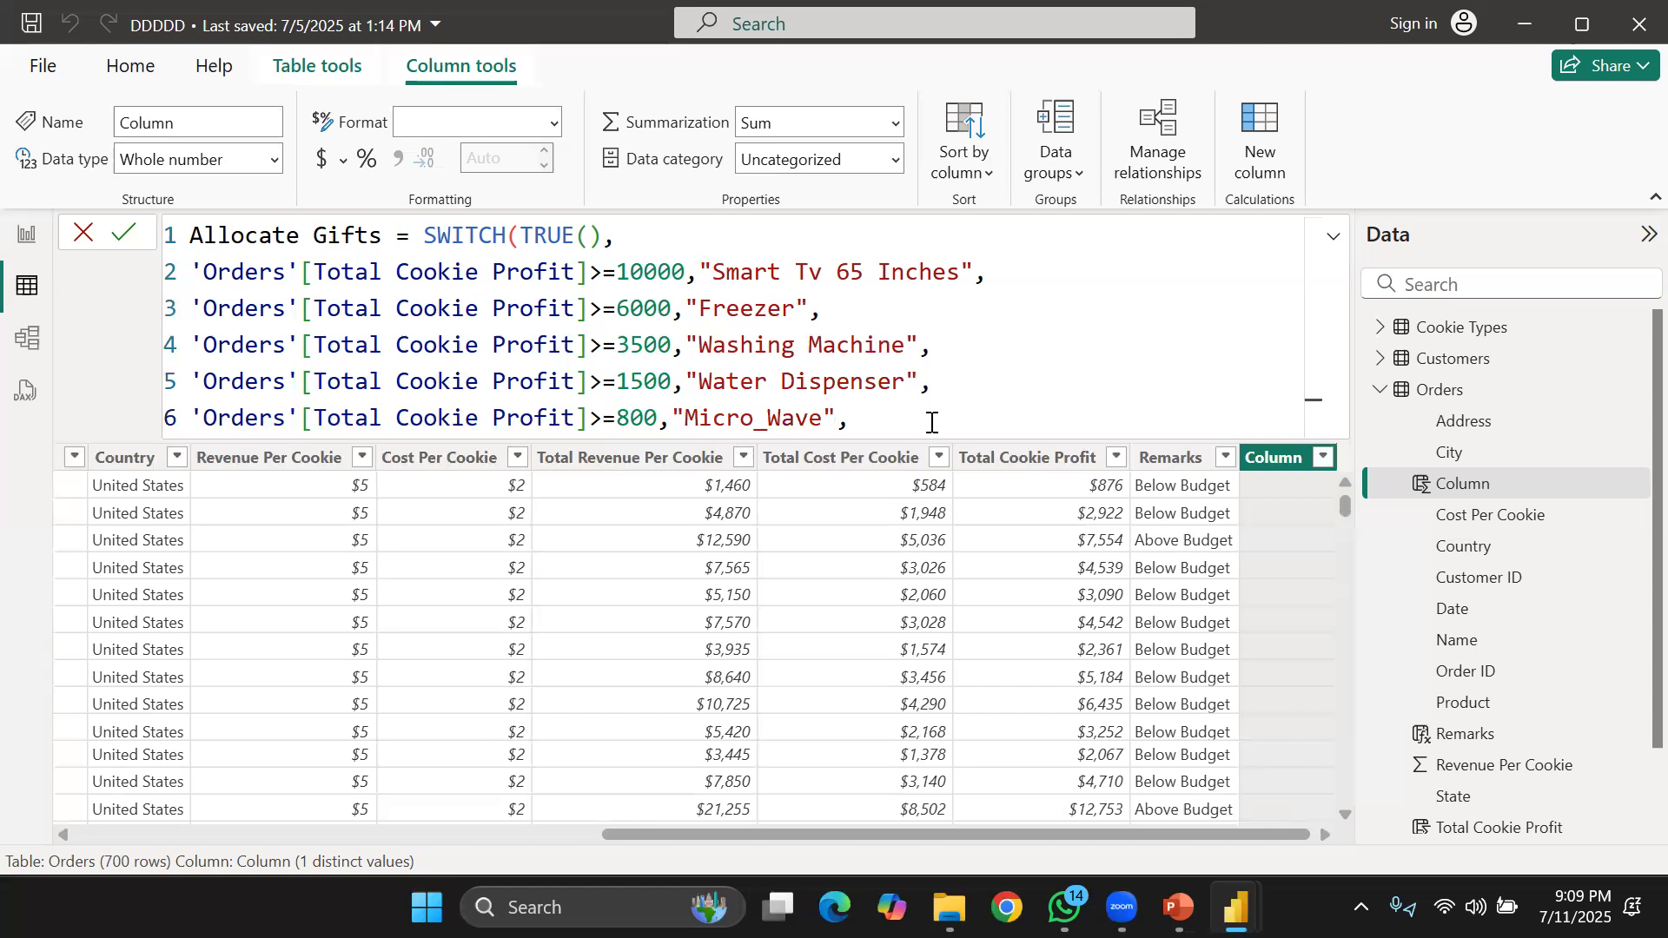
pyautogui.click(931, 422)
pyautogui.press('Left')
pyautogui.press('Left')
pyautogui.press('BackSpace')
pyautogui.press('BackSpace')
pyautogui.press('BackSpace')
pyautogui.press('BackSpace')
pyautogui.press('BackSpace')
pyautogui.press('BackSpace')
pyautogui.press('BackSpace')
pyautogui.press('BackSpace')
pyautogui.press('BackSpace')
pyautogui.press('BackSpace')
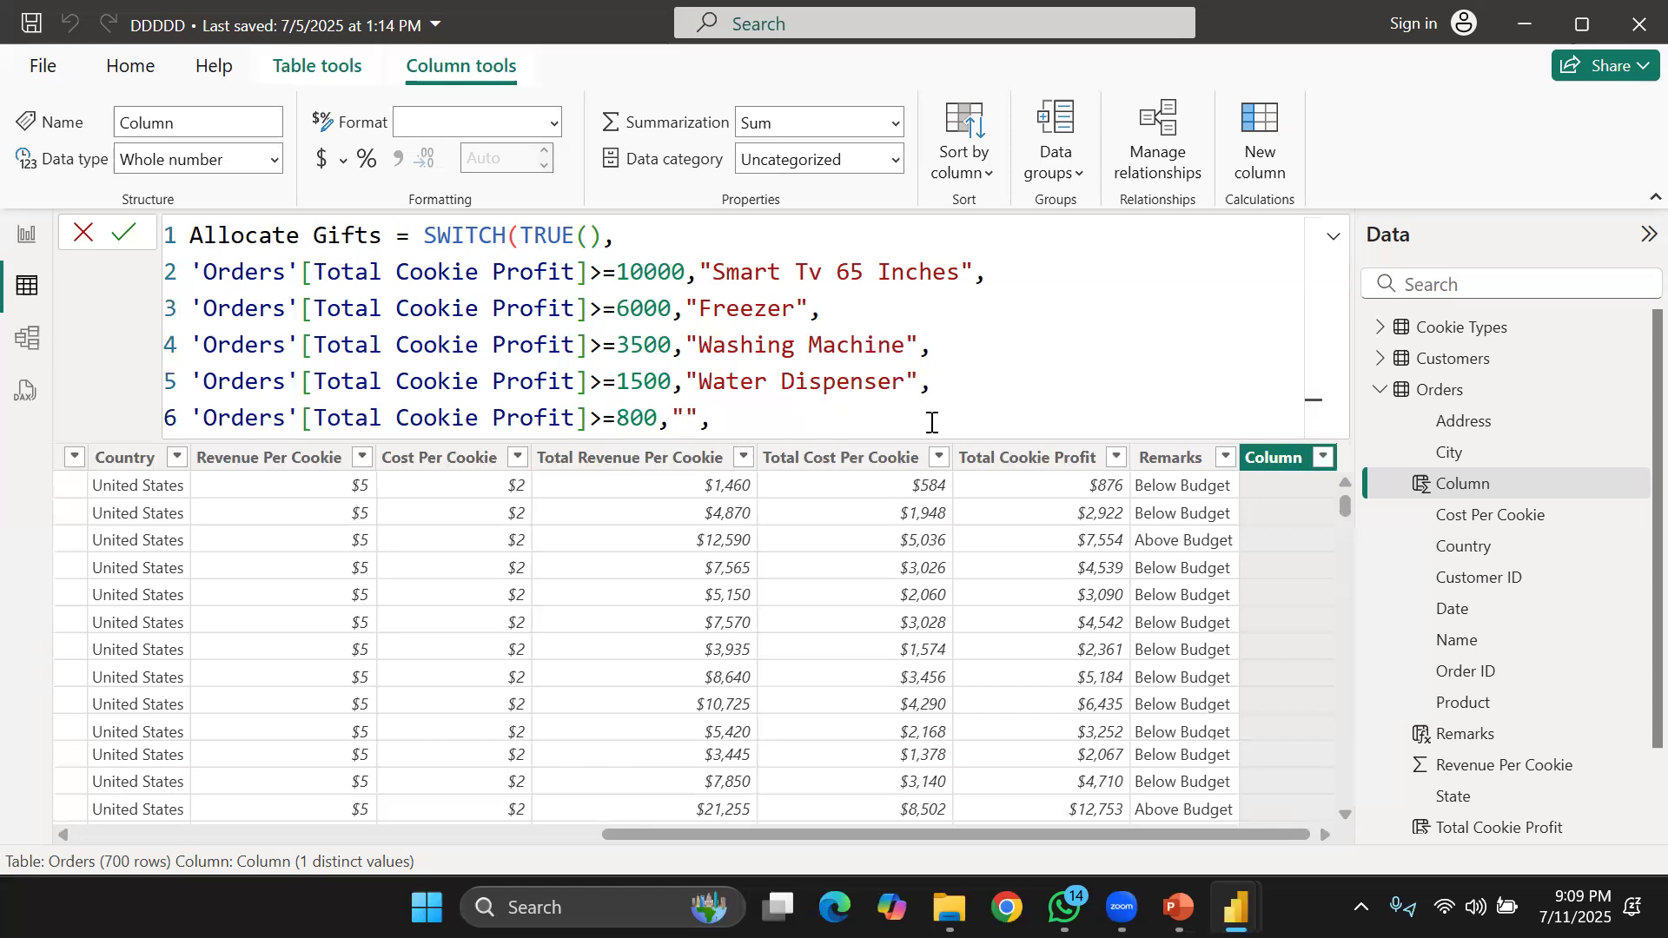
# Enter "Electric Iron" as the gift for the 800 profit condition.
pyautogui.write('Elec')
pyautogui.press('BackSpace')
pyautogui.press('BackSpace')
pyautogui.press('BackSpace')
pyautogui.press('BackSpace')
pyautogui.write('Electric')
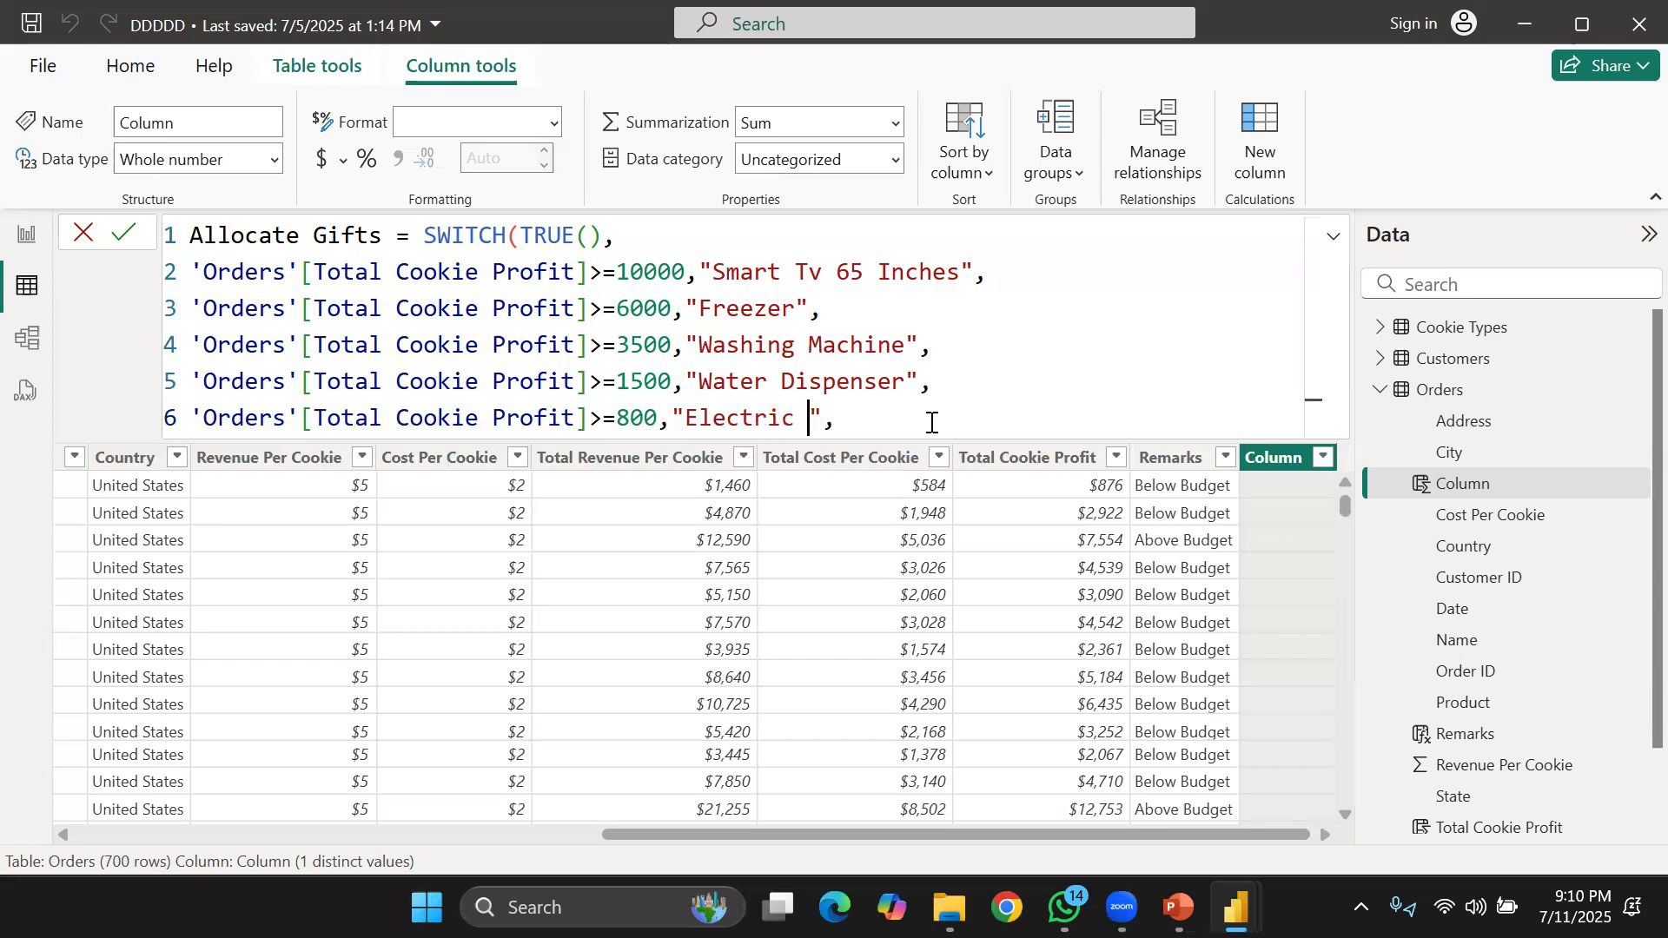
pyautogui.write(' Iron')
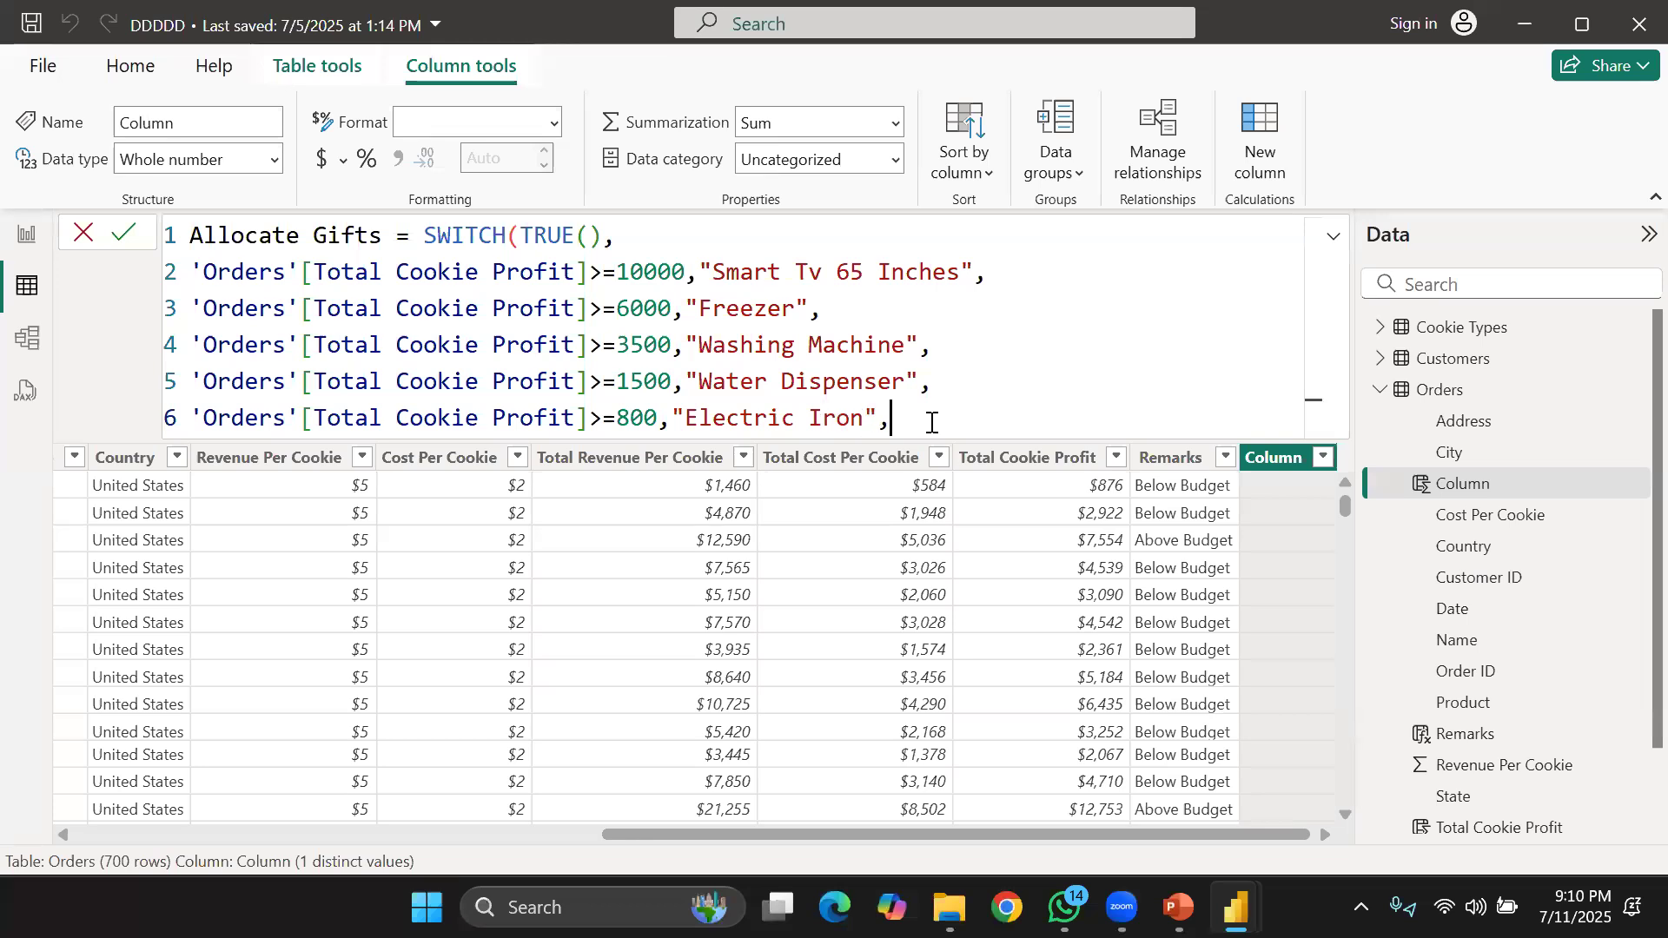
# Duplicate the 10000 profit condition onto a seventh line of the formula and set its threshold to 500.
pyautogui.hotkey('shift', 'Return')
pyautogui.write('\'Orders\'[Total Cookie Profit]>=10000,"Smart Tv 65 Inches",')
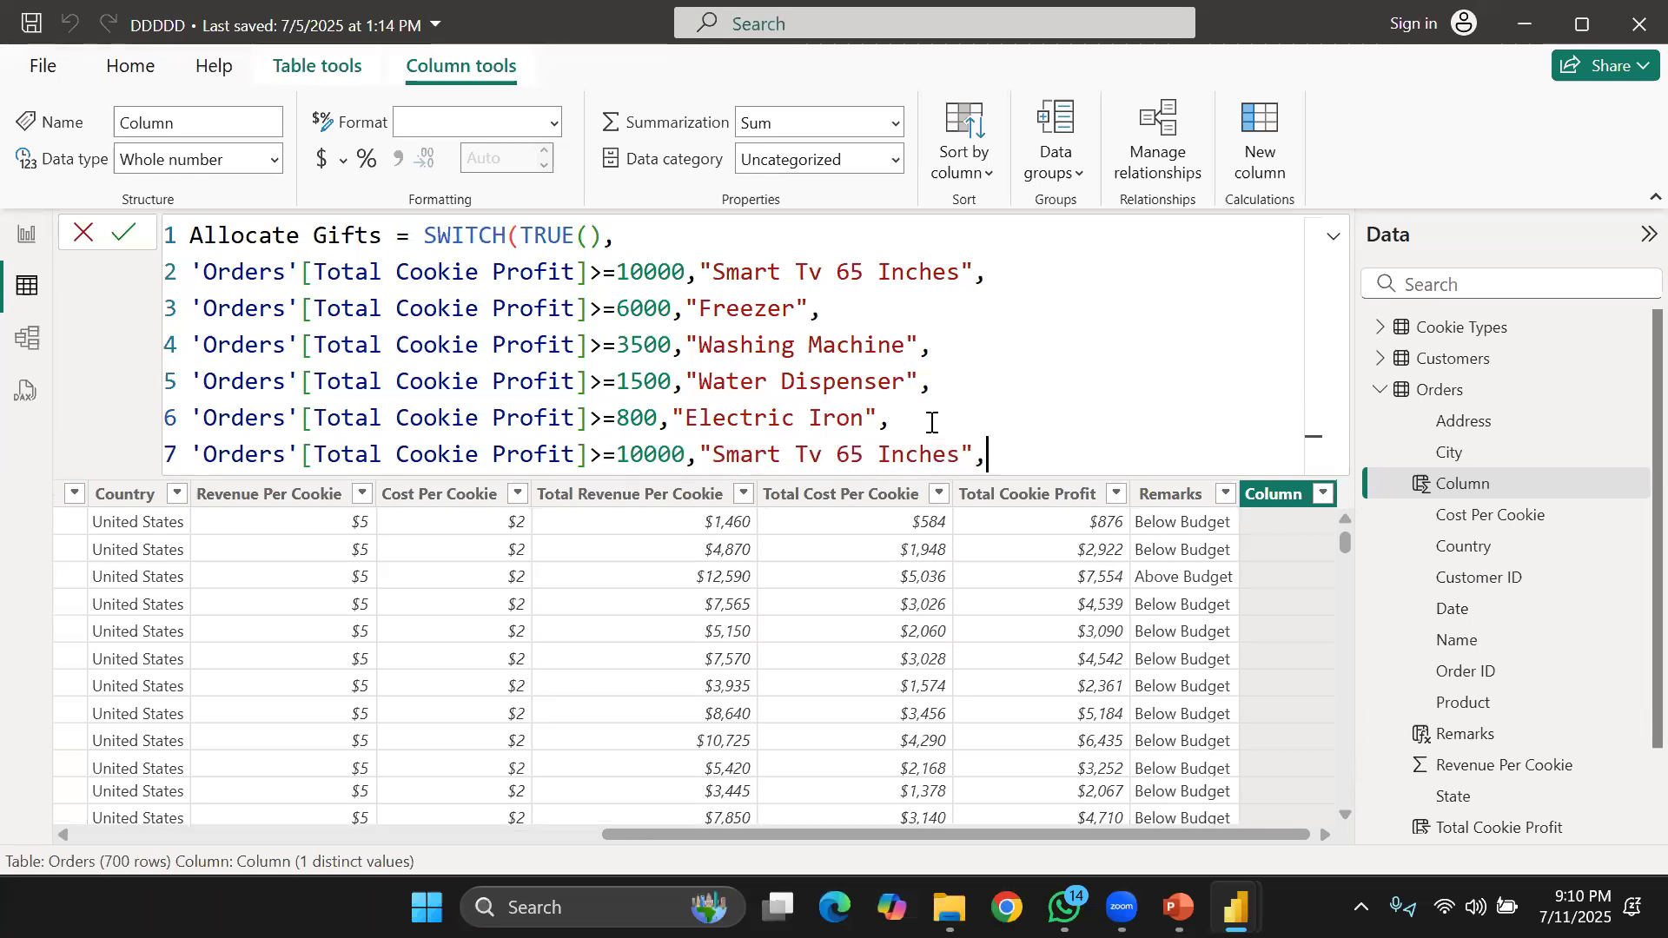
pyautogui.click(656, 456)
pyautogui.press('BackSpace')
pyautogui.press('BackSpace')
pyautogui.press('BackSpace')
pyautogui.write('5')
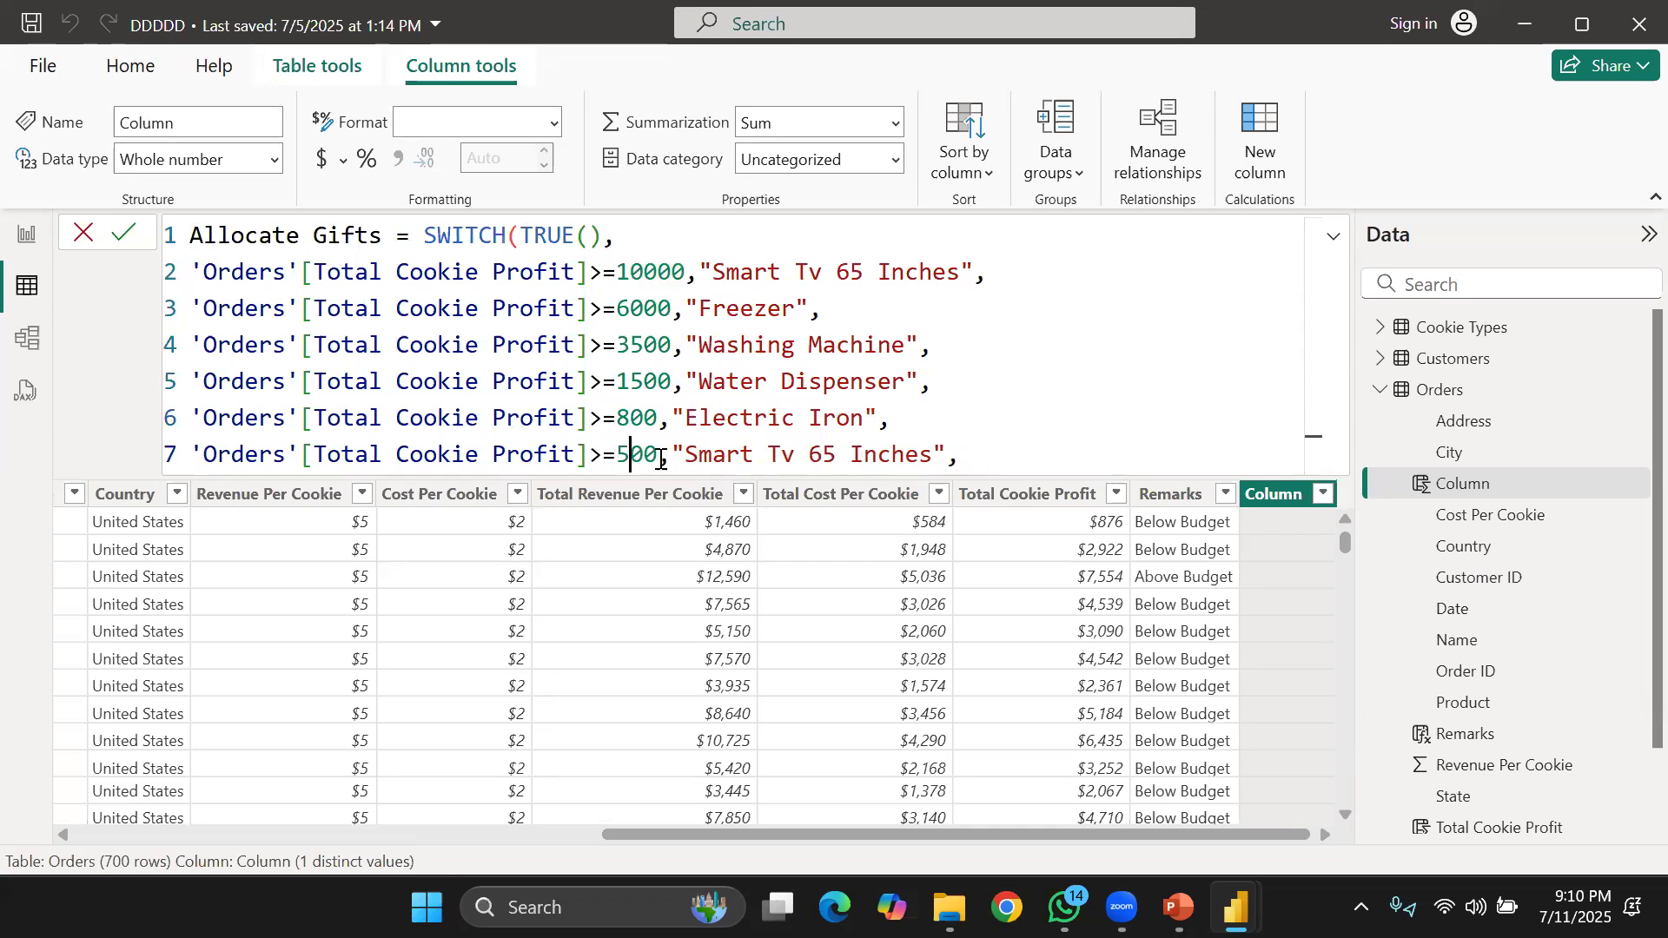
# Clear the gift text between the quotes in the seventh line's result.
pyautogui.click(939, 462)
pyautogui.press('BackSpace')
pyautogui.press('BackSpace')
pyautogui.press('BackSpace')
pyautogui.press('BackSpace')
pyautogui.press('BackSpace')
pyautogui.press('BackSpace')
pyautogui.press('BackSpace')
pyautogui.press('BackSpace')
pyautogui.press('BackSpace')
pyautogui.press('BackSpace')
pyautogui.press('BackSpace')
pyautogui.press('BackSpace')
pyautogui.press('BackSpace')
pyautogui.press('BackSpace')
pyautogui.press('BackSpace')
pyautogui.press('BackSpace')
pyautogui.press('BackSpace')
pyautogui.press('BackSpace')
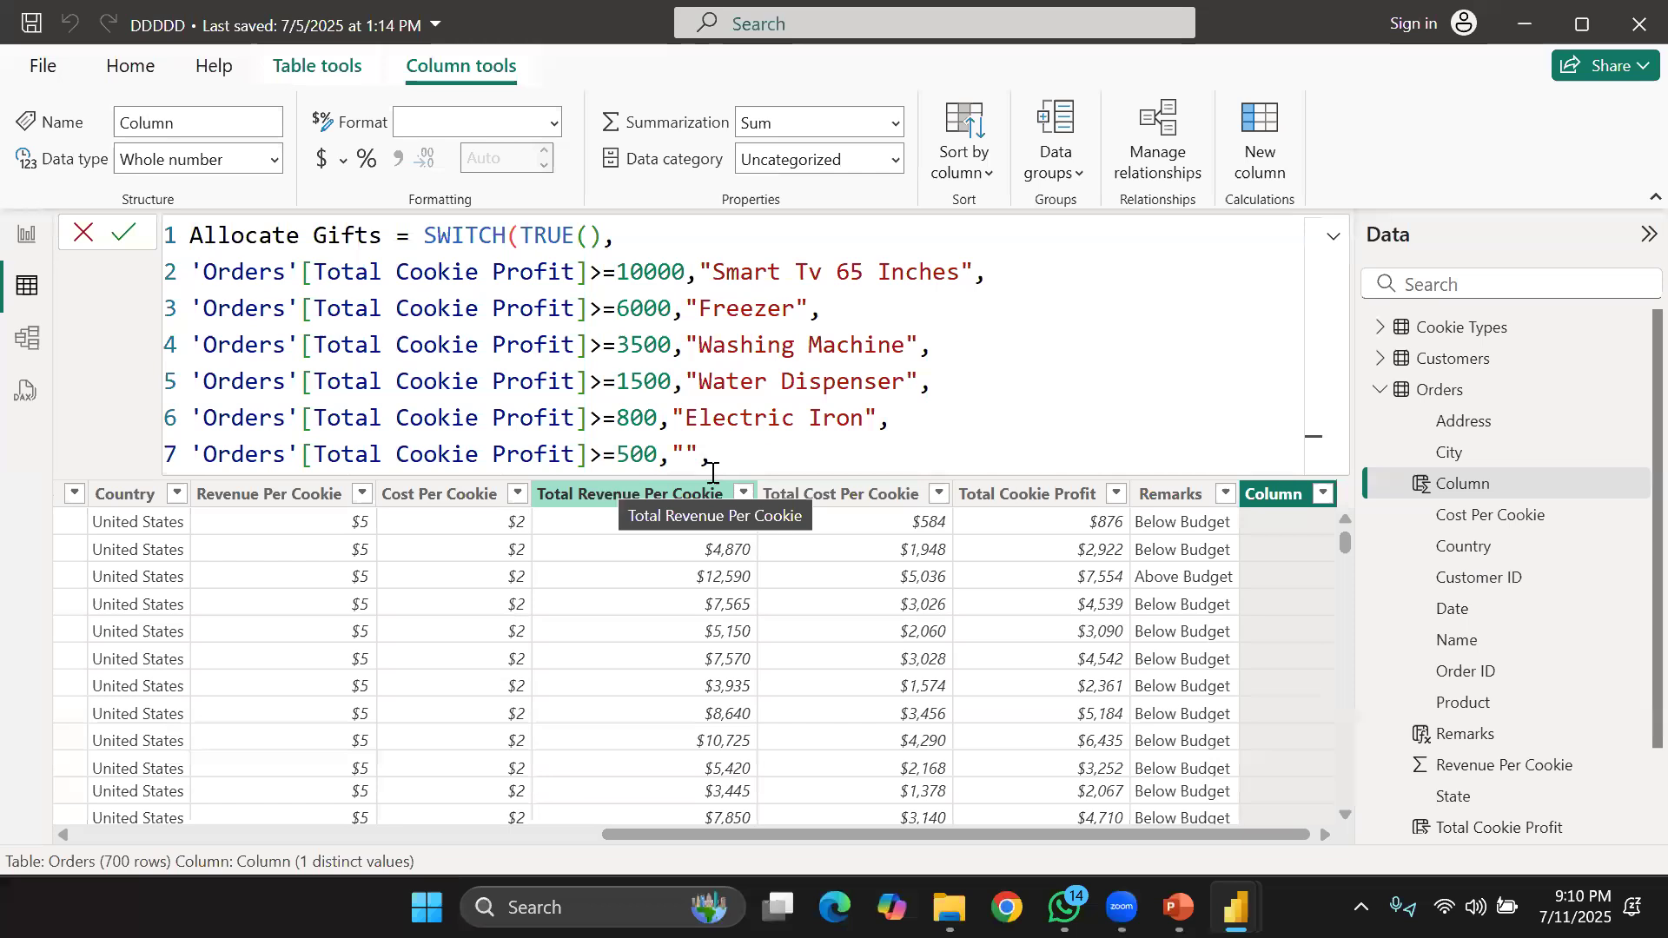
# Examine the Total Cookie Profit values down the Orders table to judge the lowest gift tier.
pyautogui.scroll(-6, 1080, 726)
pyautogui.scroll(-12, 1080, 726)
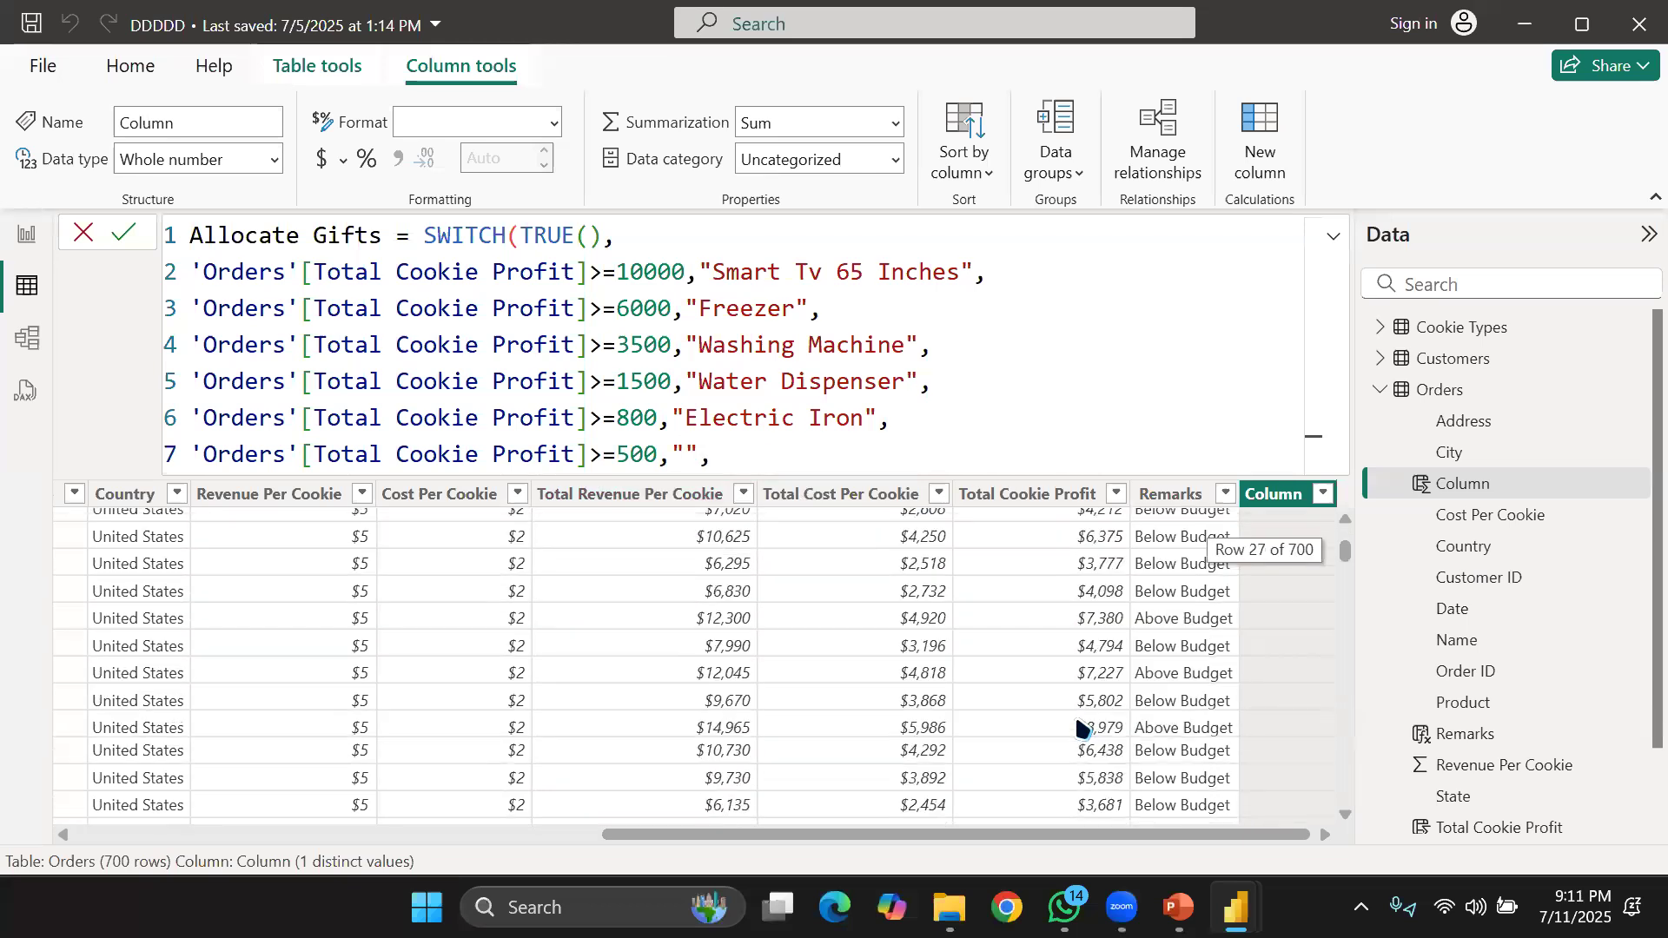
pyautogui.scroll(-20, 1080, 726)
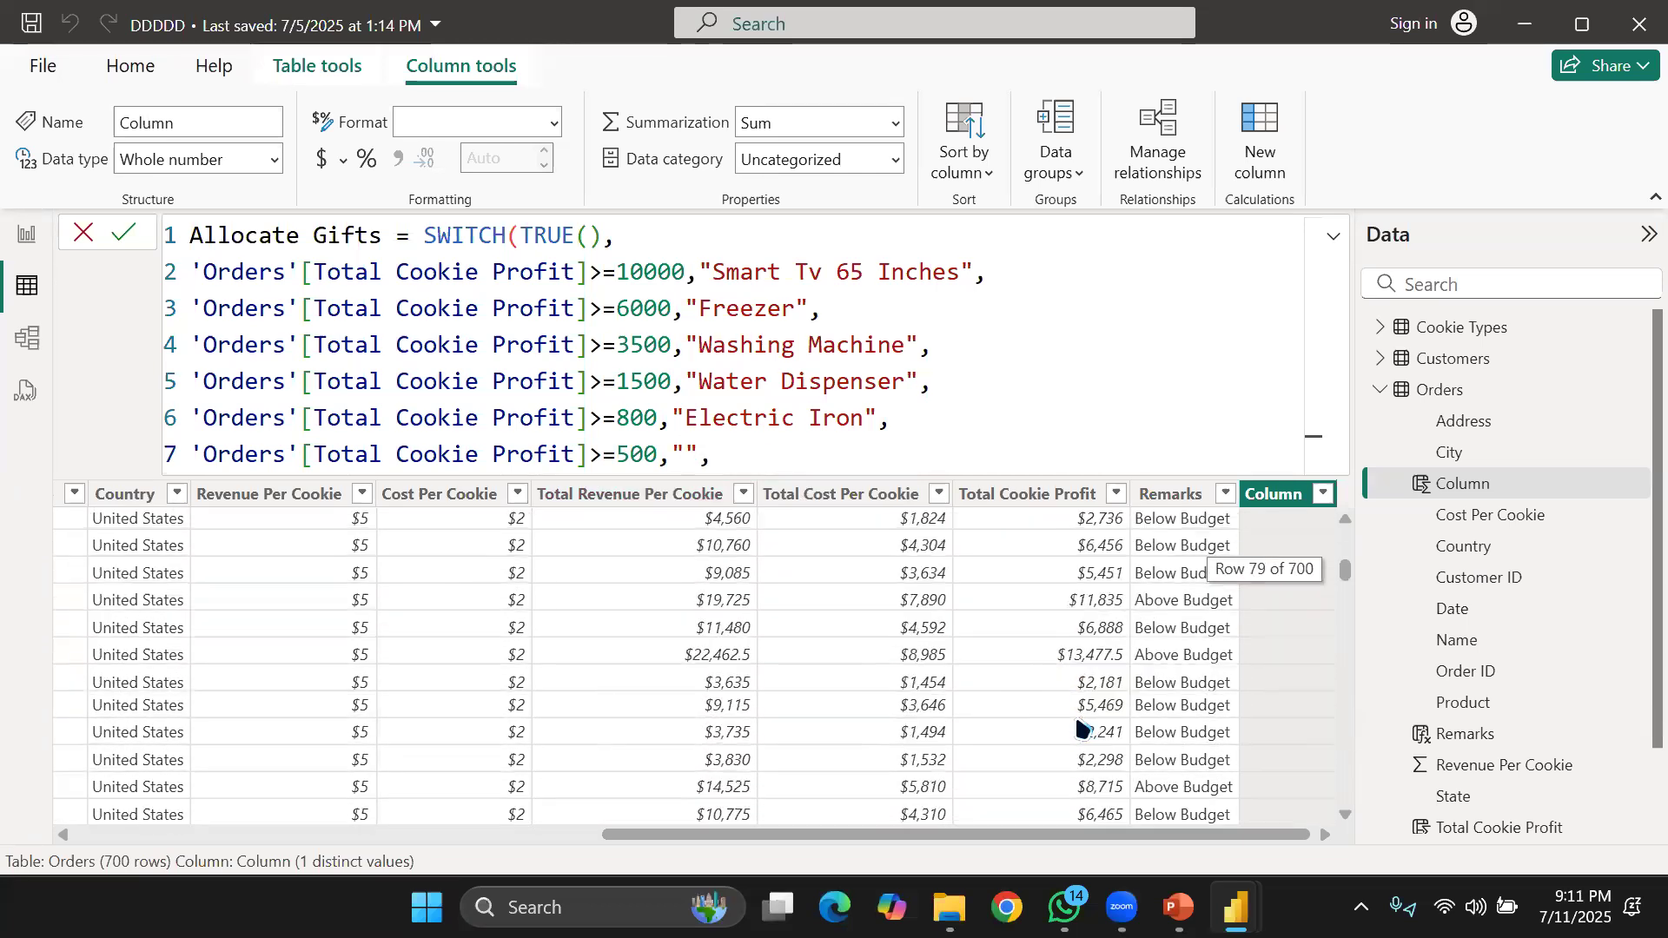
pyautogui.scroll(-13, 1080, 726)
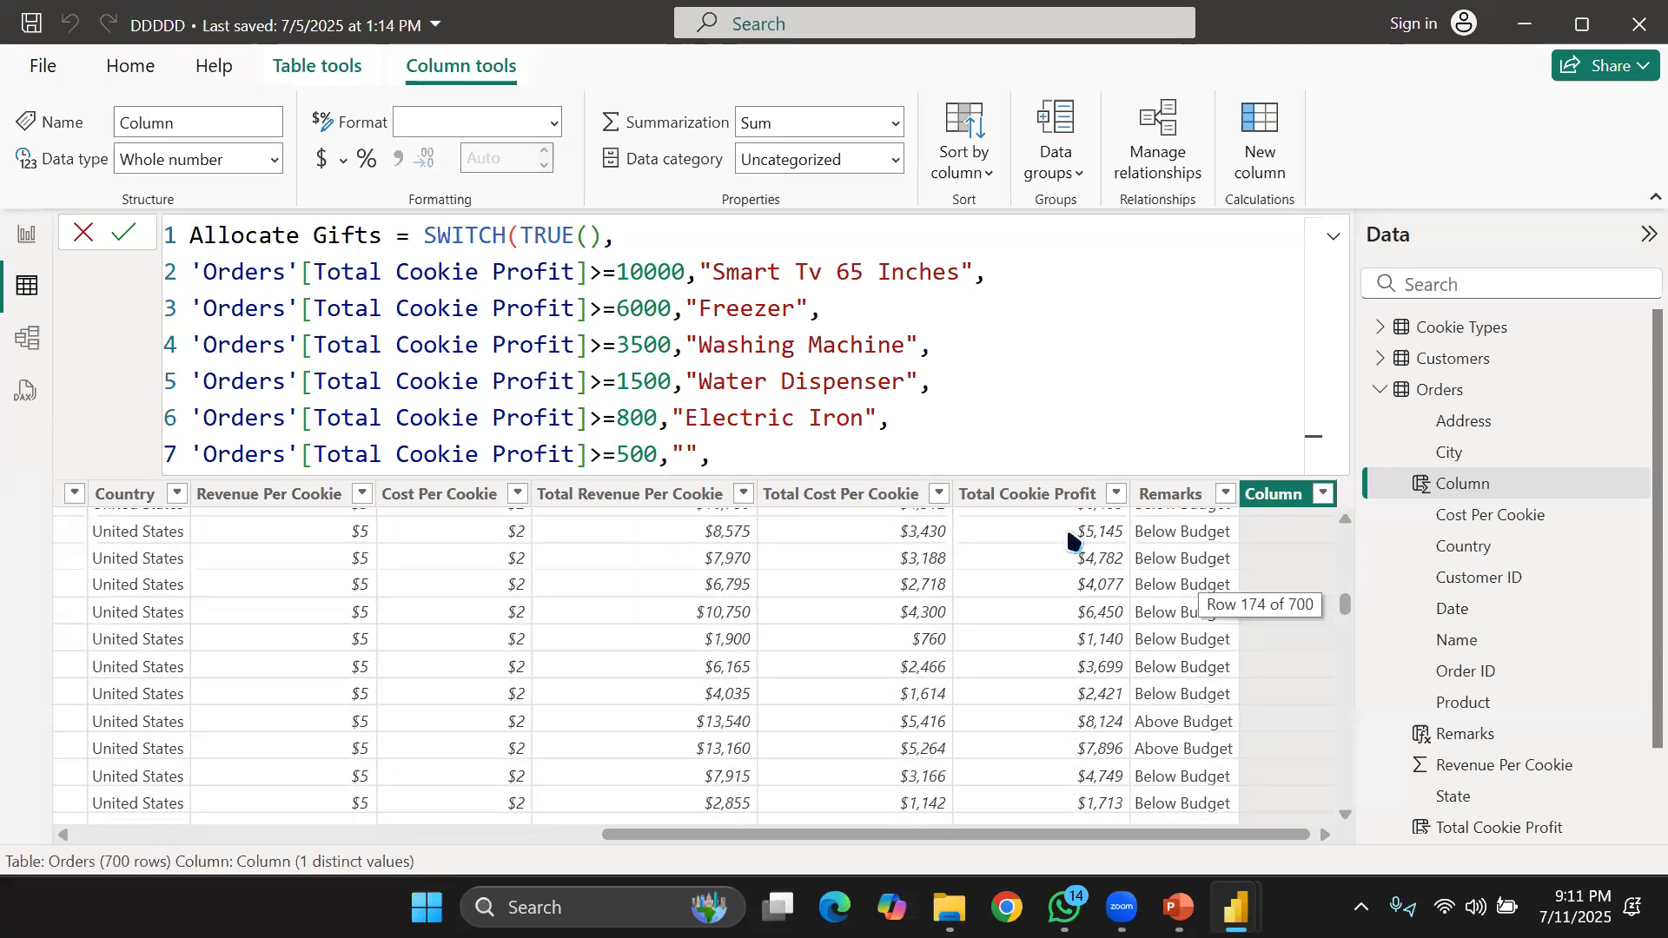
pyautogui.scroll(-7, 1077, 621)
pyautogui.scroll(-7, 1080, 620)
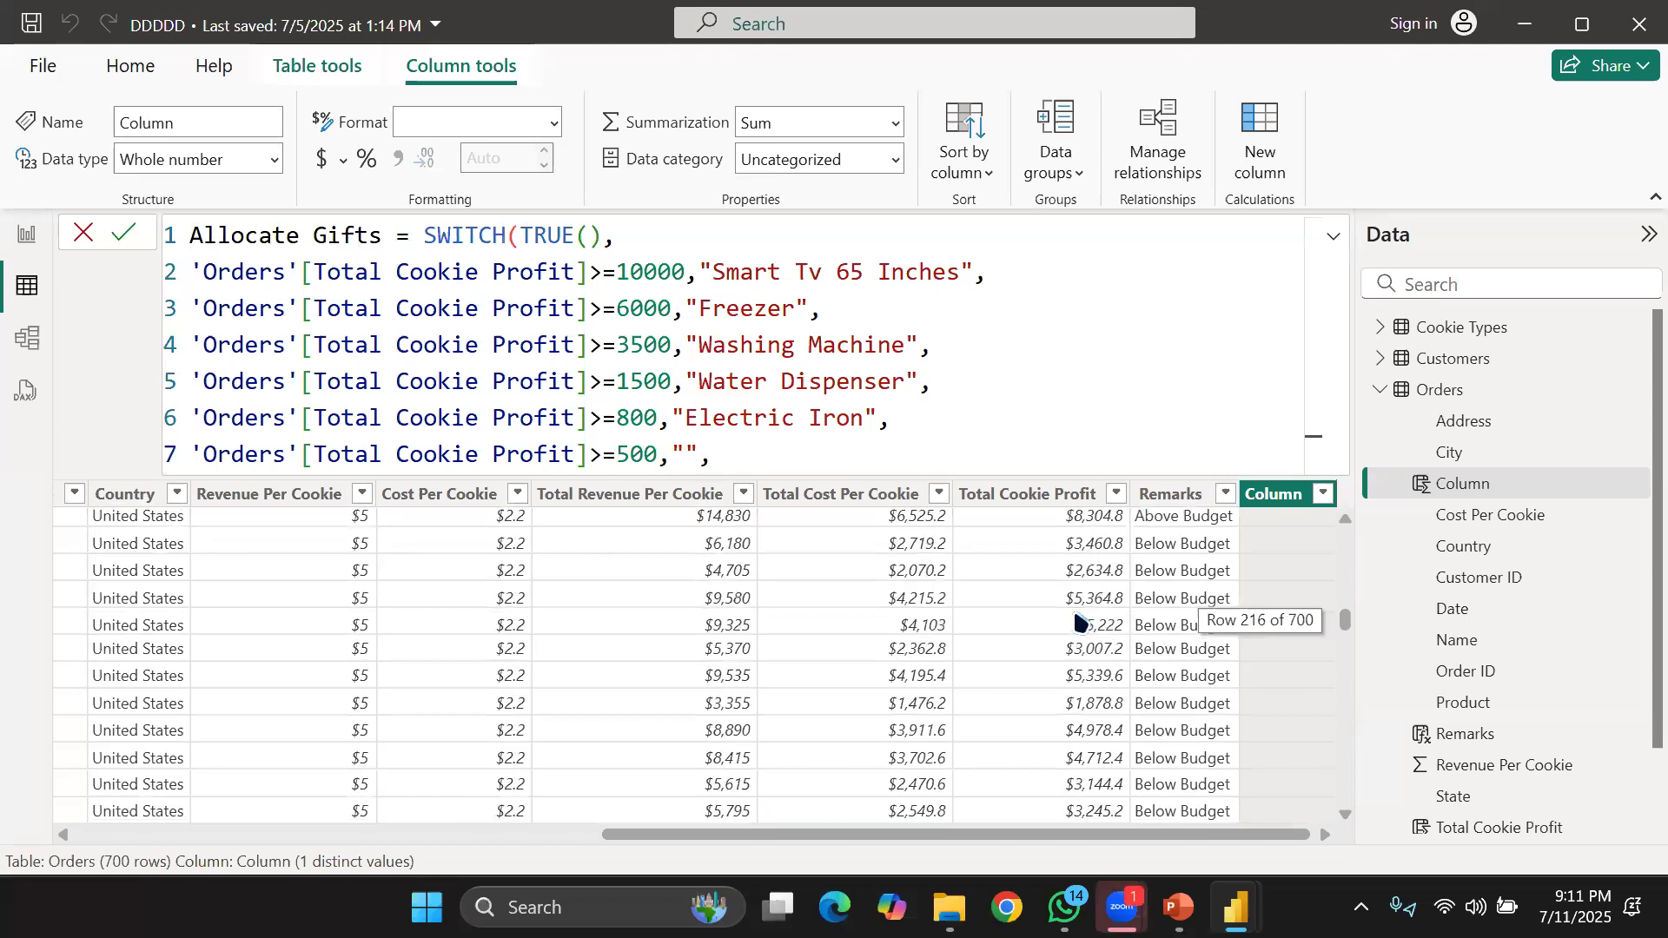
pyautogui.scroll(-7, 1077, 621)
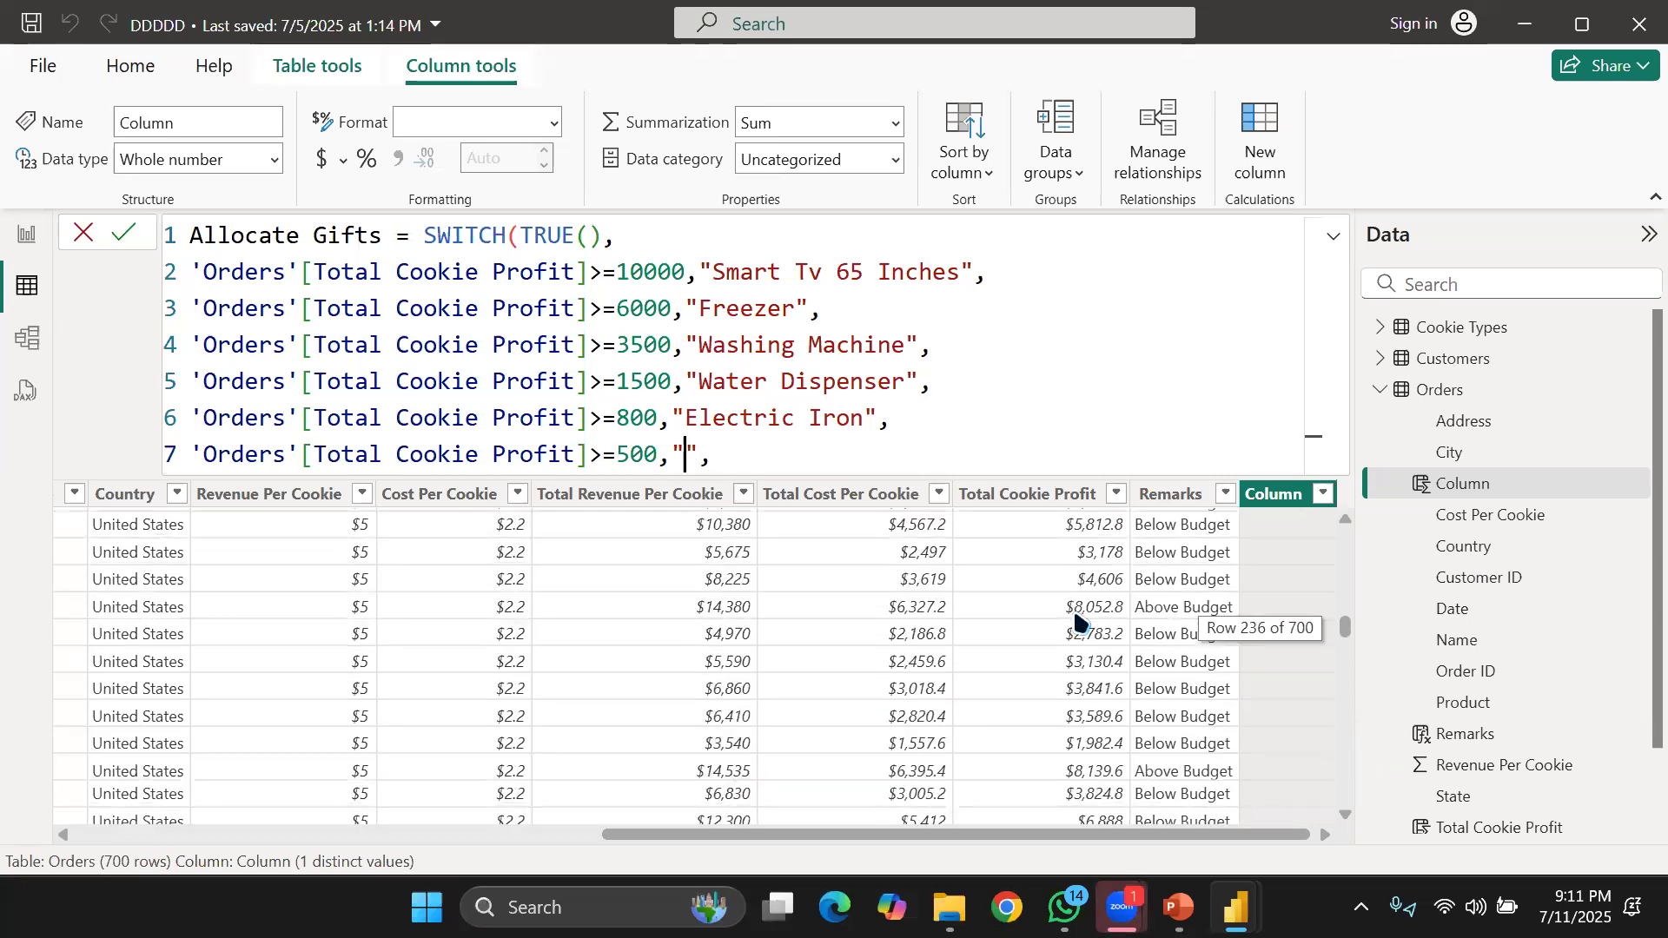
pyautogui.scroll(-9, 1077, 621)
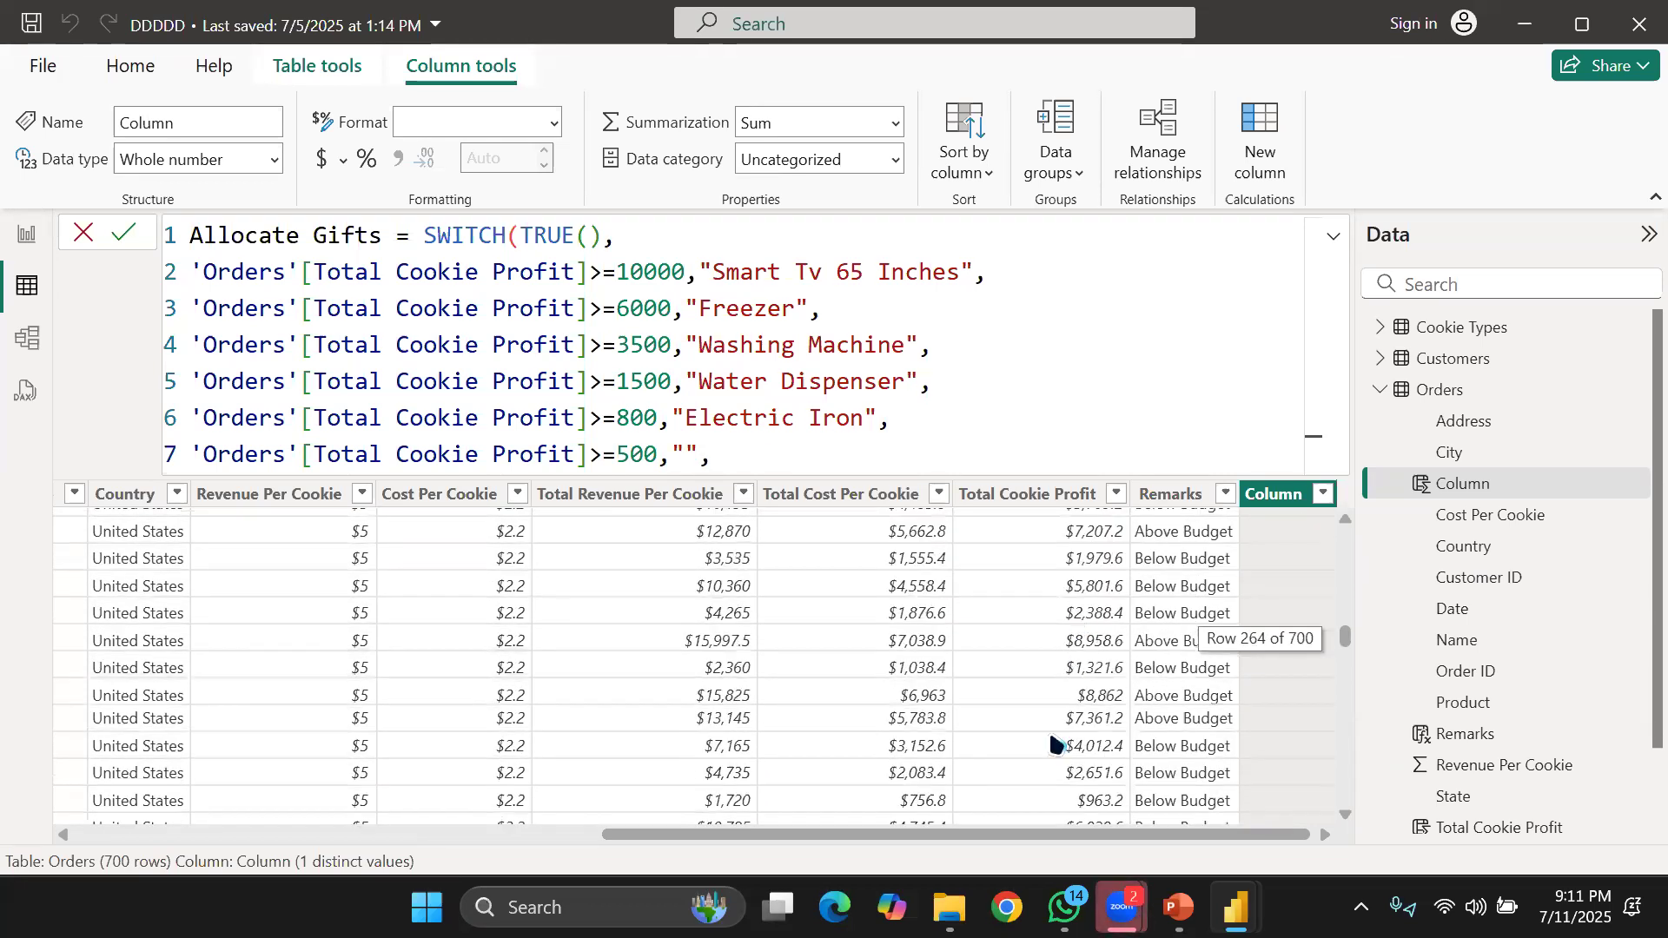
pyautogui.scroll(-3, 1053, 744)
pyautogui.scroll(-2, 1054, 744)
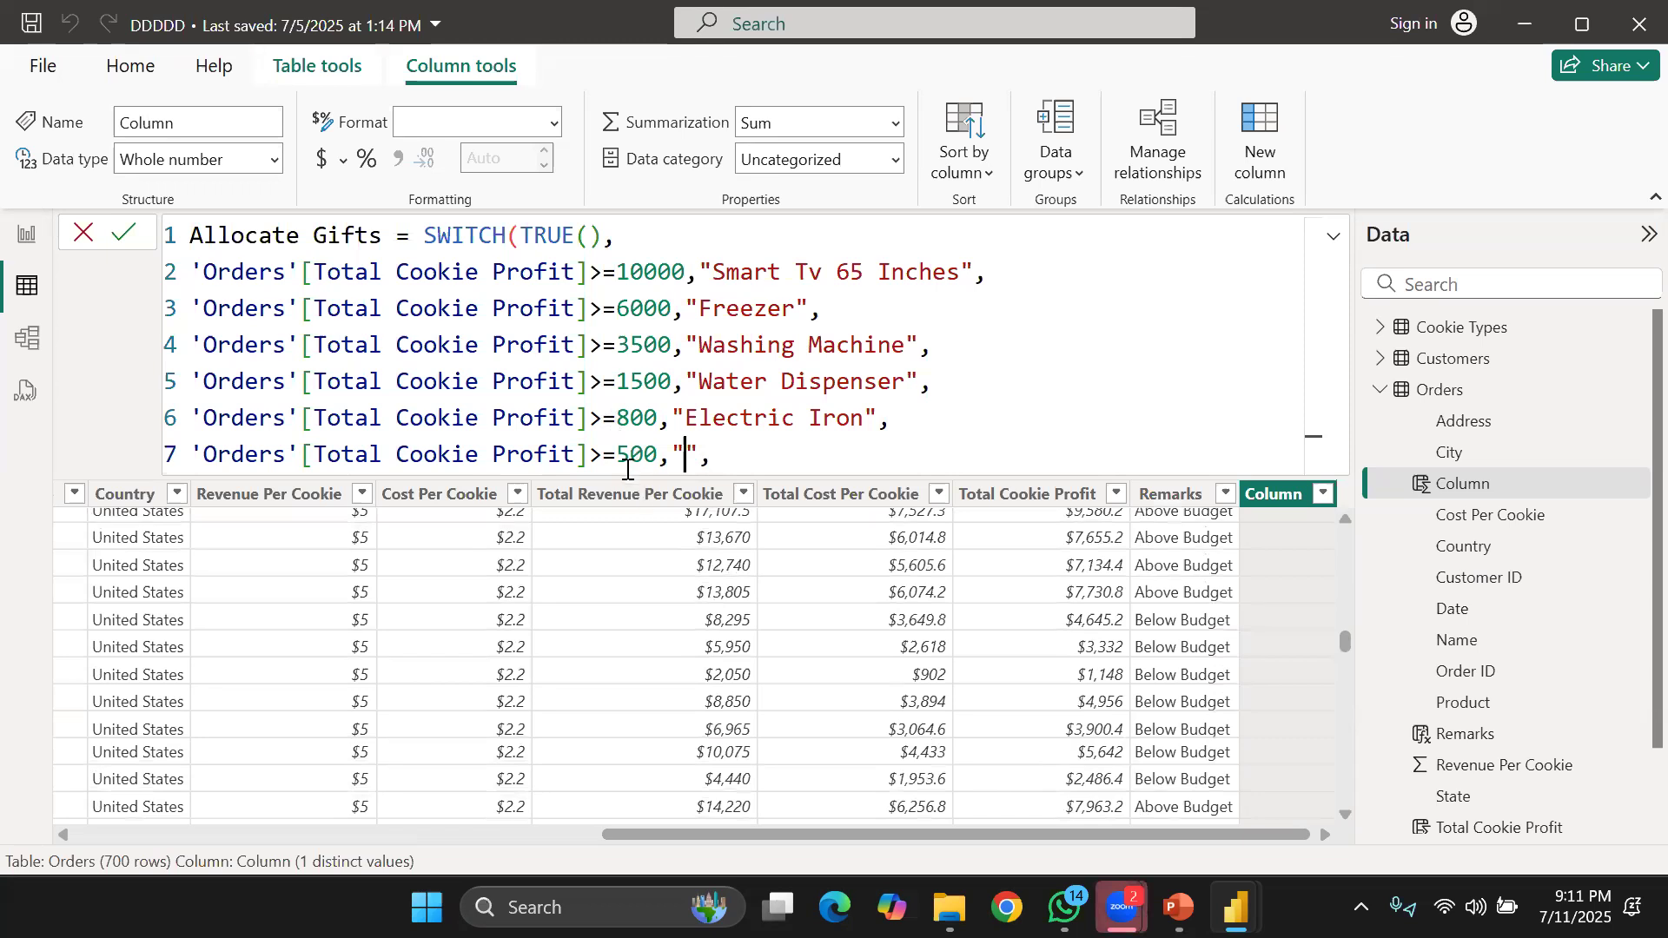
# Change the seventh line's condition in the Allocate Gifts formula to a Total Cookie Profit <800.
pyautogui.click(620, 461)
pyautogui.press('BackSpace')
pyautogui.press('BackSpace')
pyautogui.write('<')
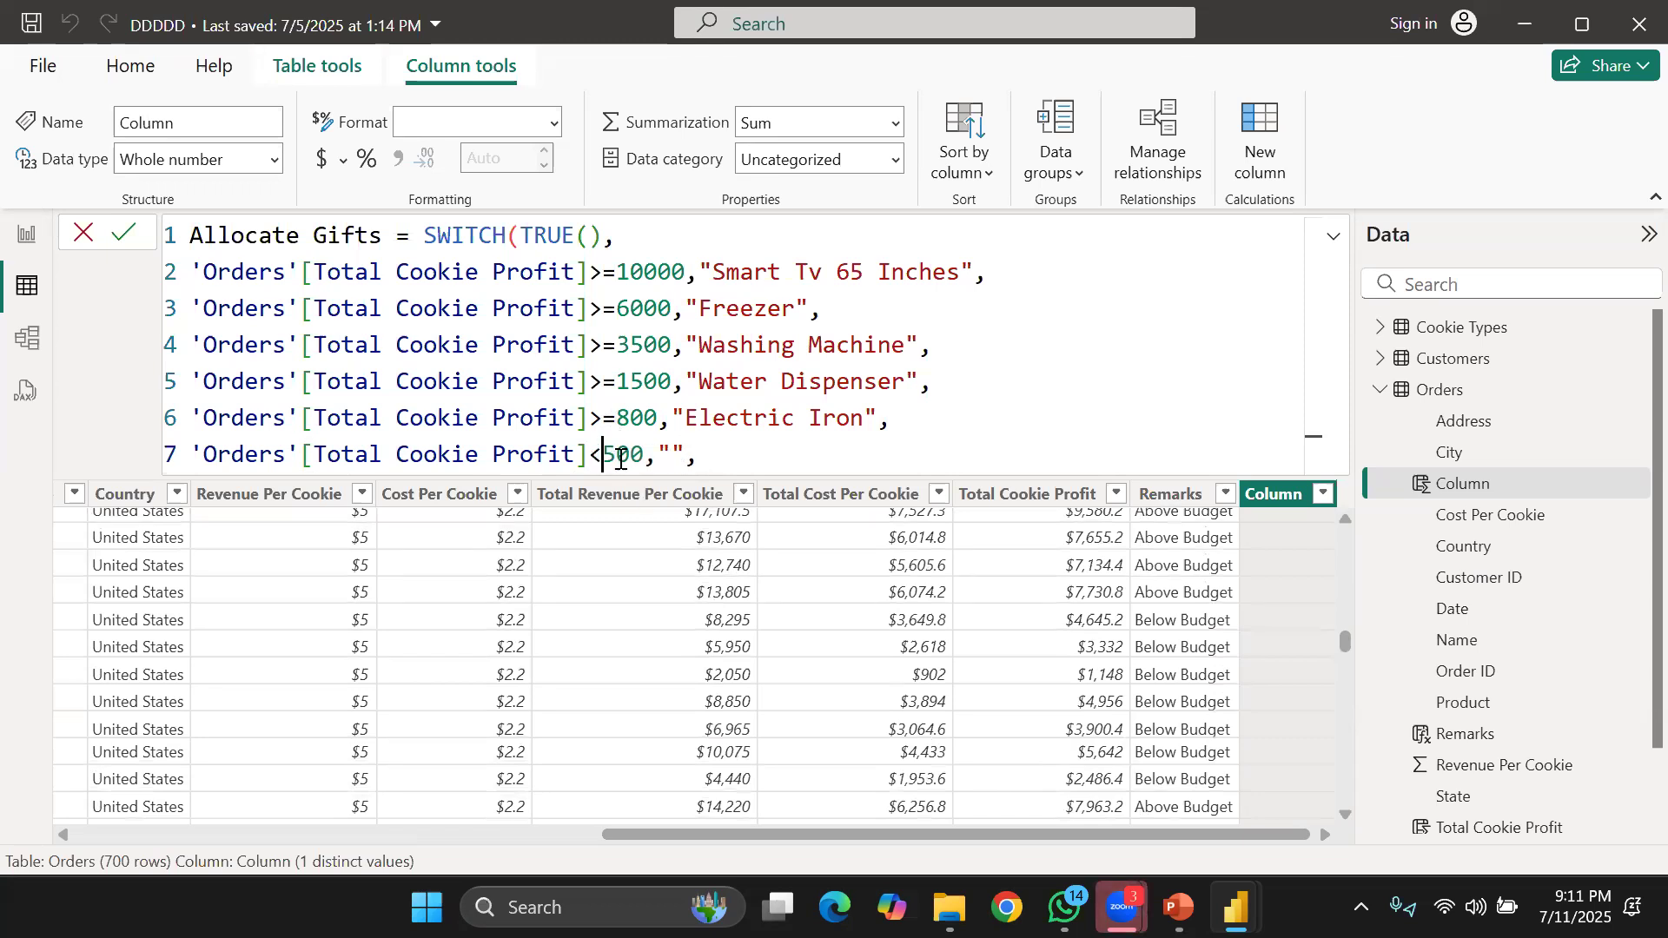
pyautogui.press('Right')
pyautogui.press('BackSpace')
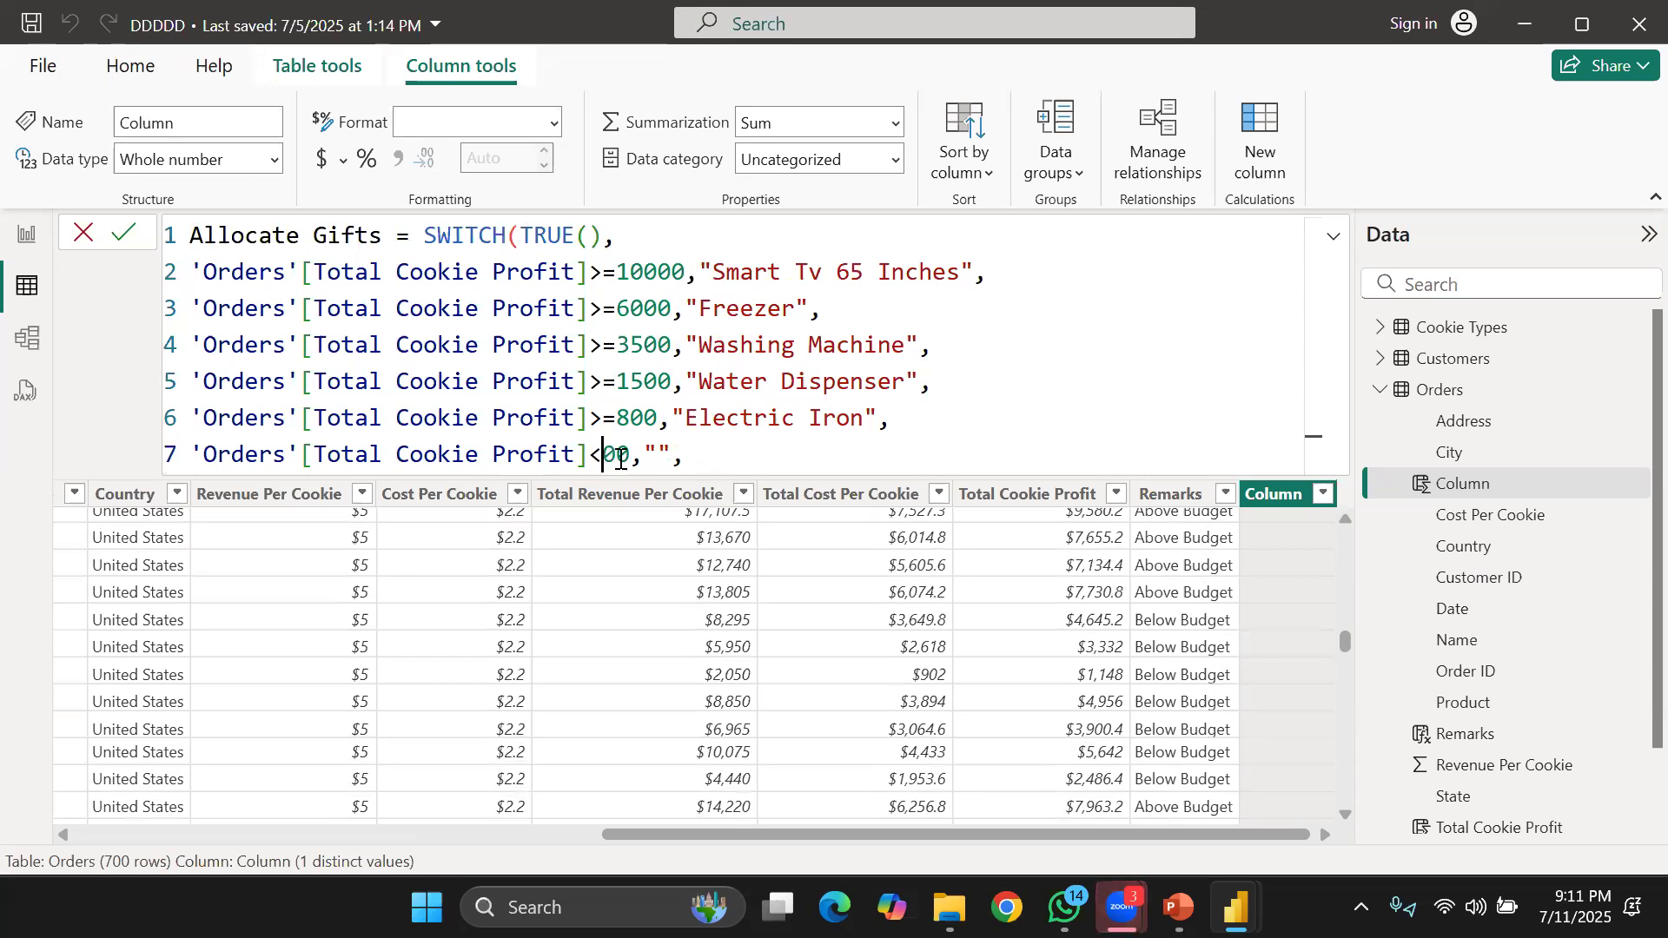
pyautogui.write('8')
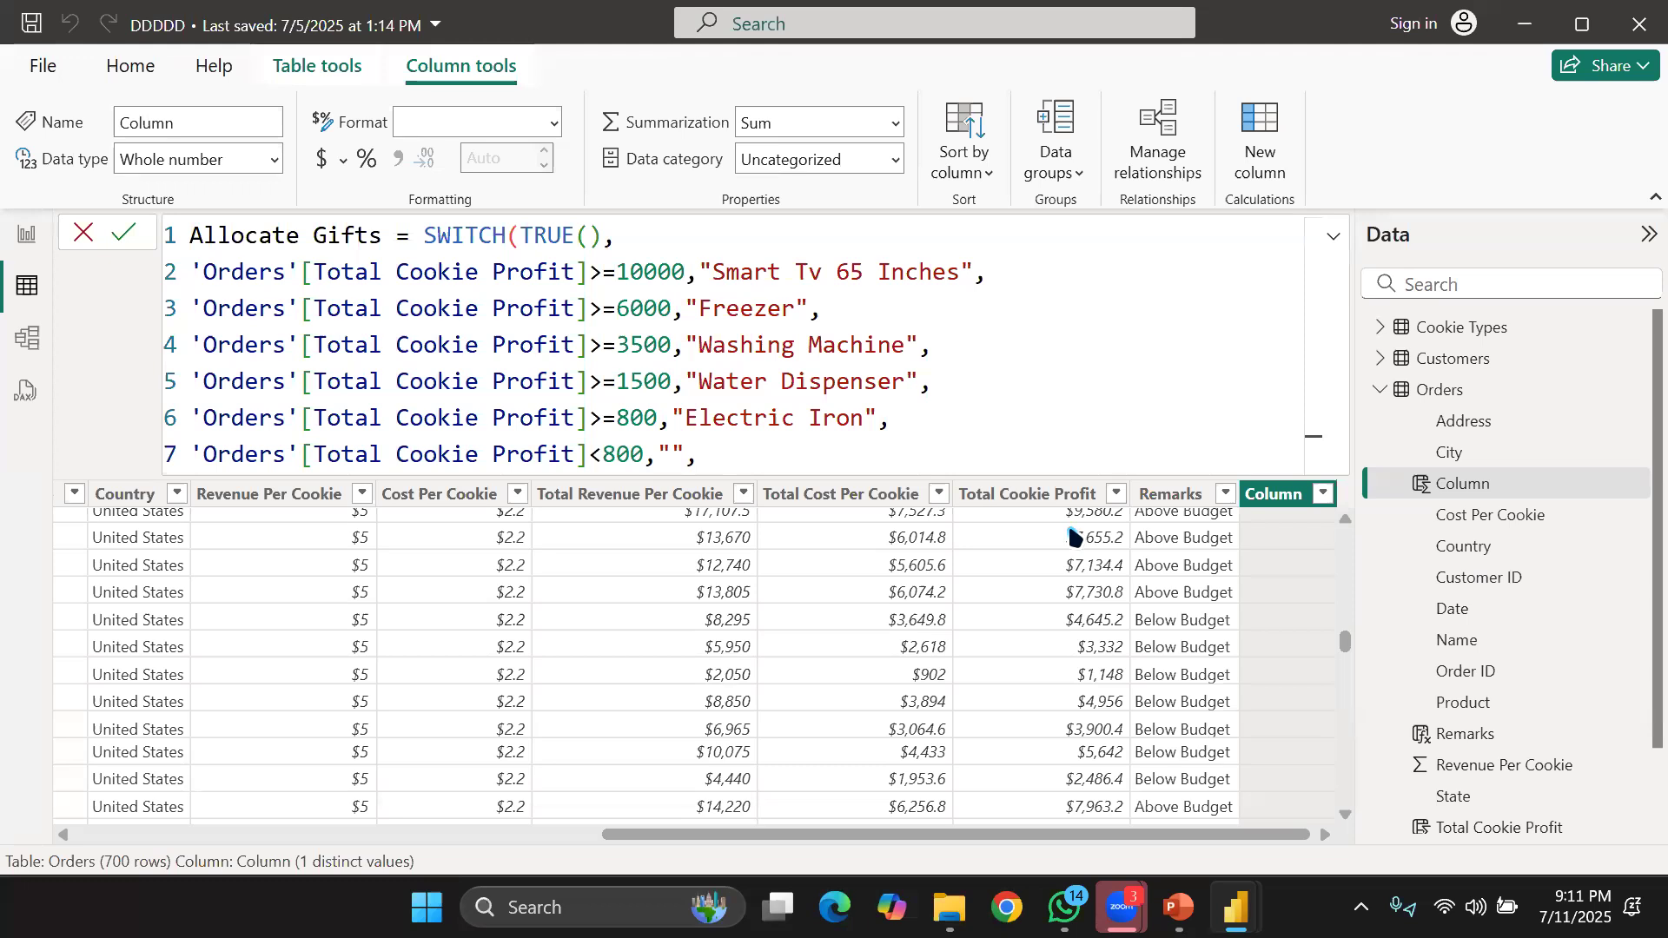
# Enter "Toaster" as the gift for the seventh condition and close the SWITCH formula with a parenthesis in place of the trailing comma.
pyautogui.click(673, 456)
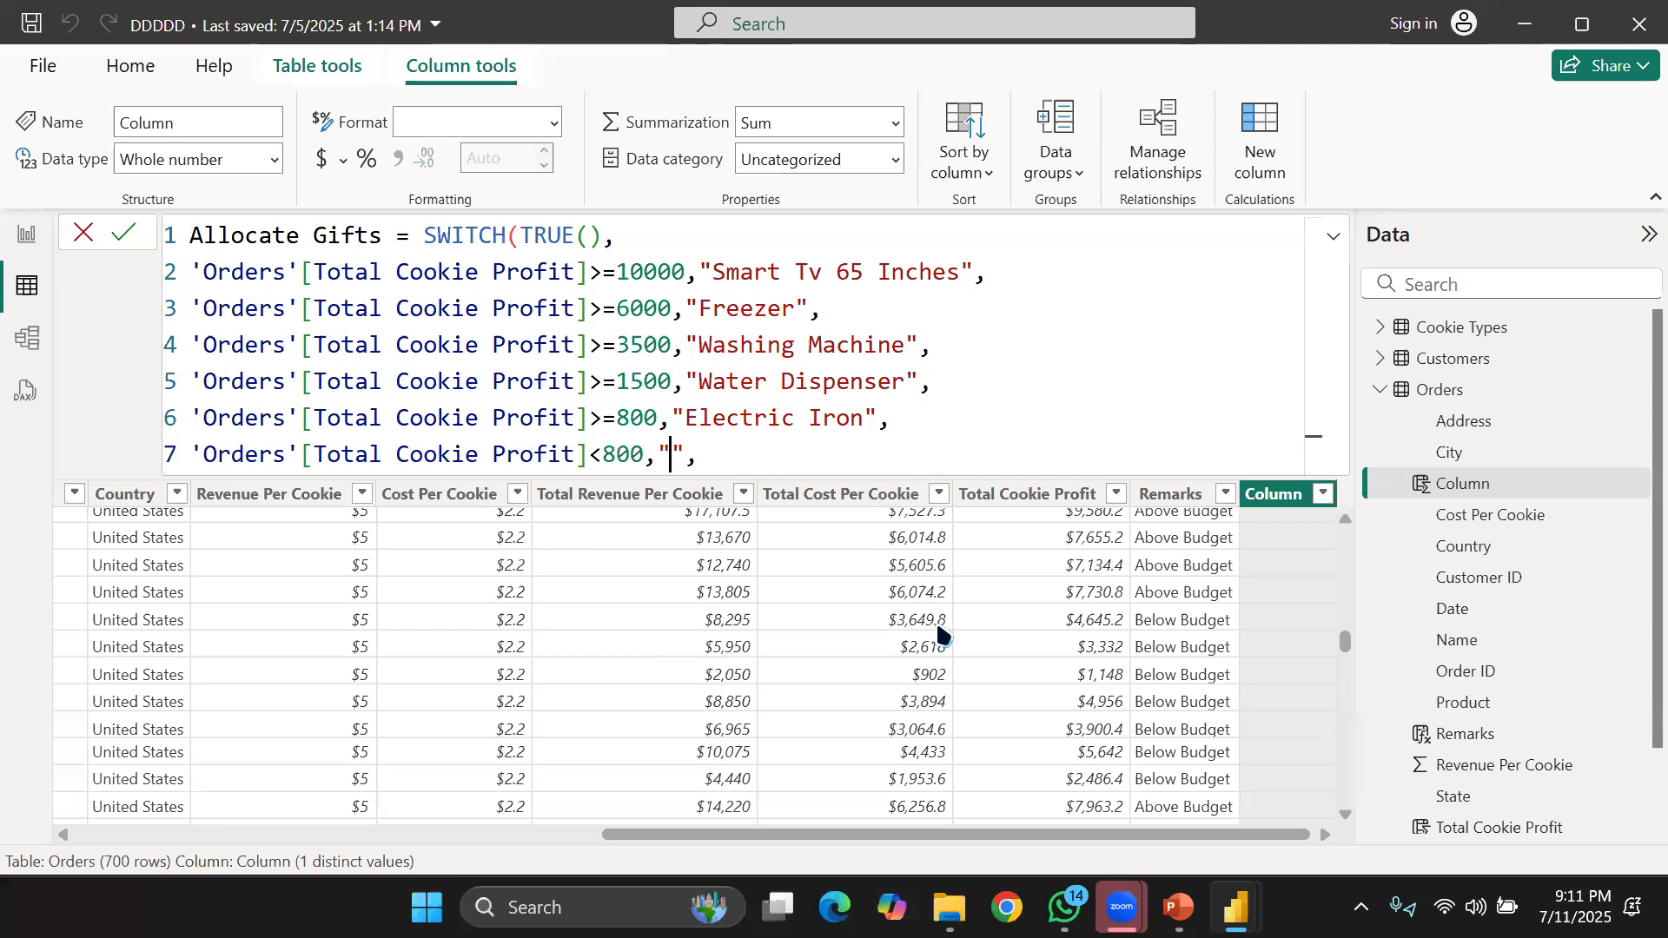
pyautogui.write('Toa')
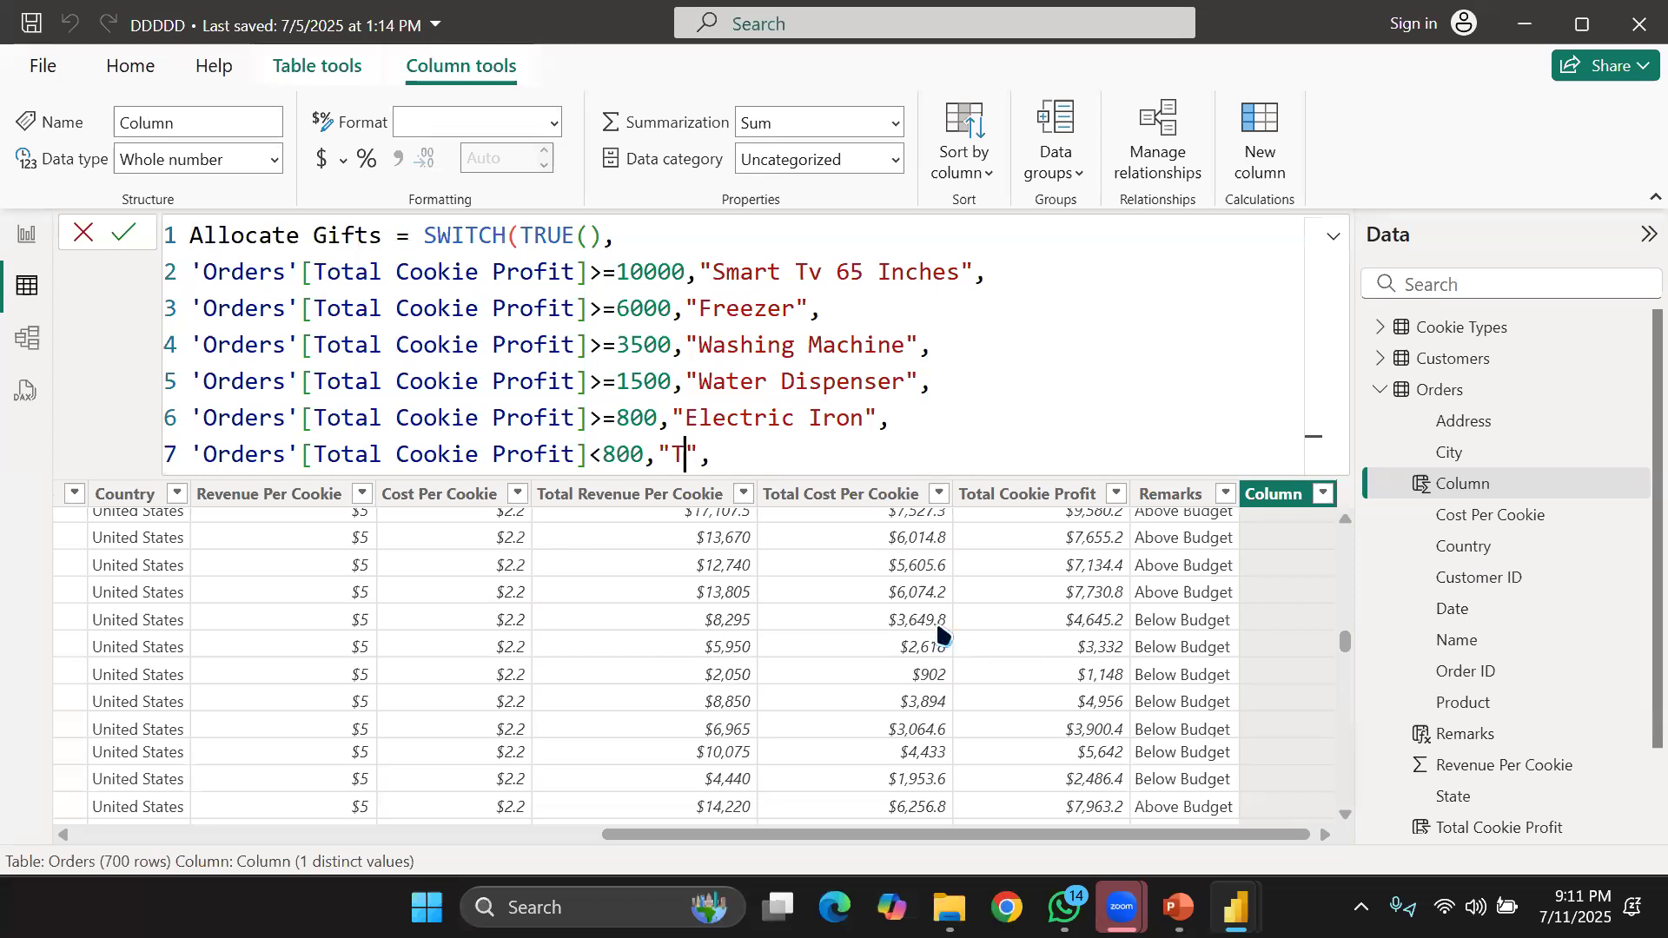
pyautogui.write('ster')
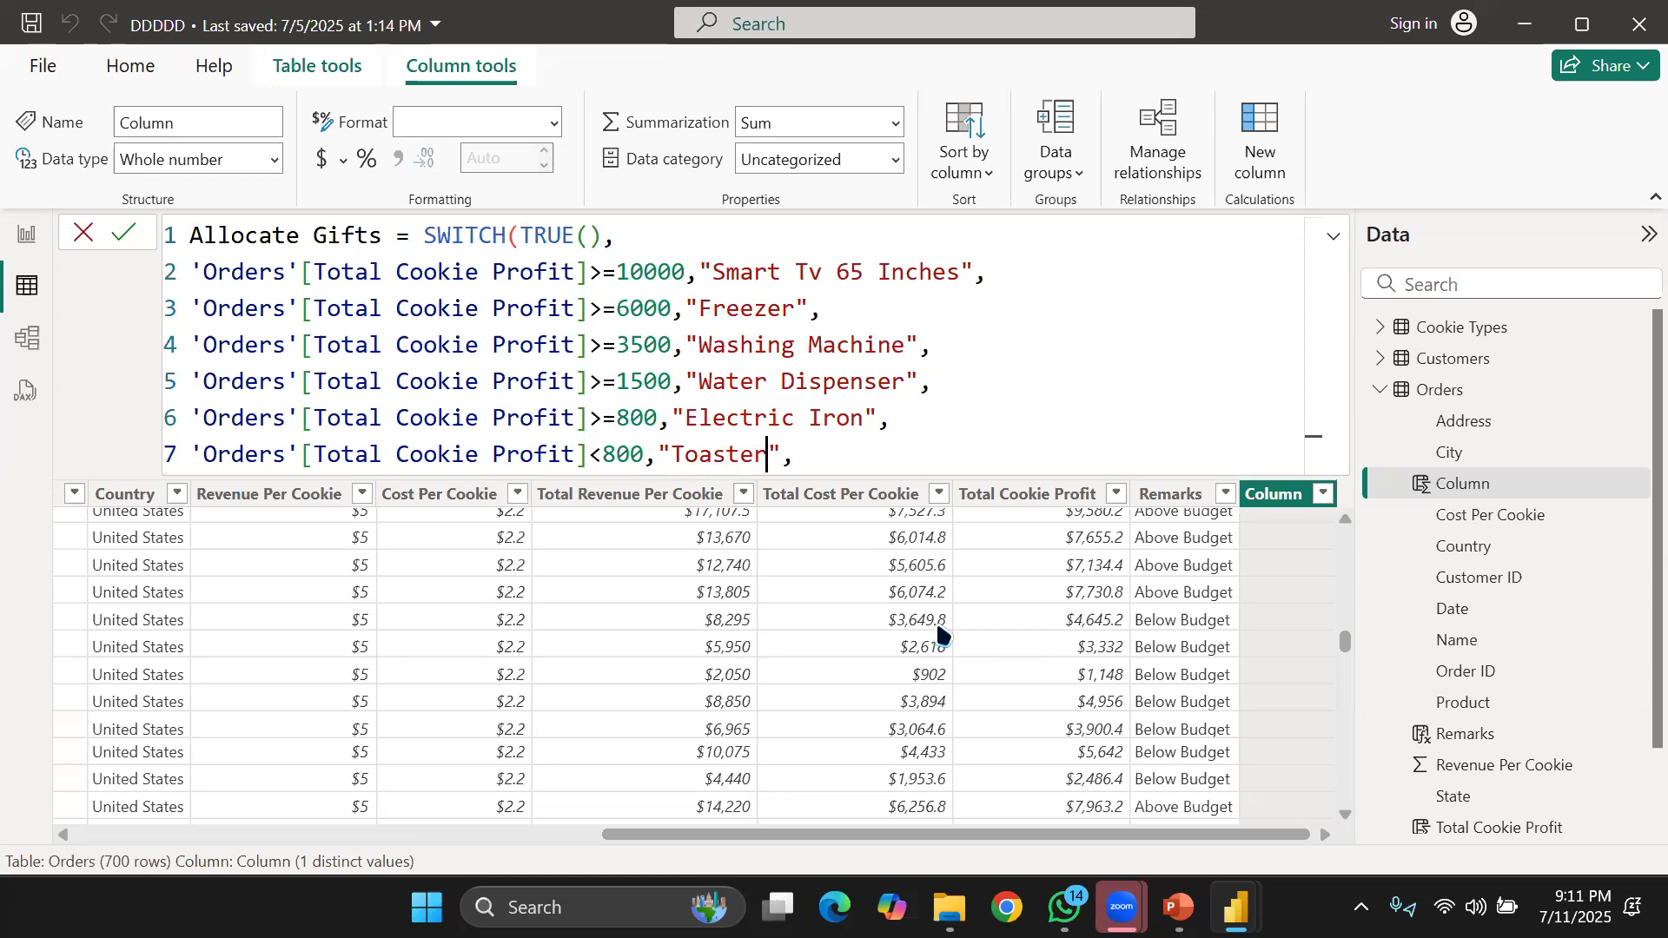
pyautogui.press('BackSpace')
pyautogui.write(')')
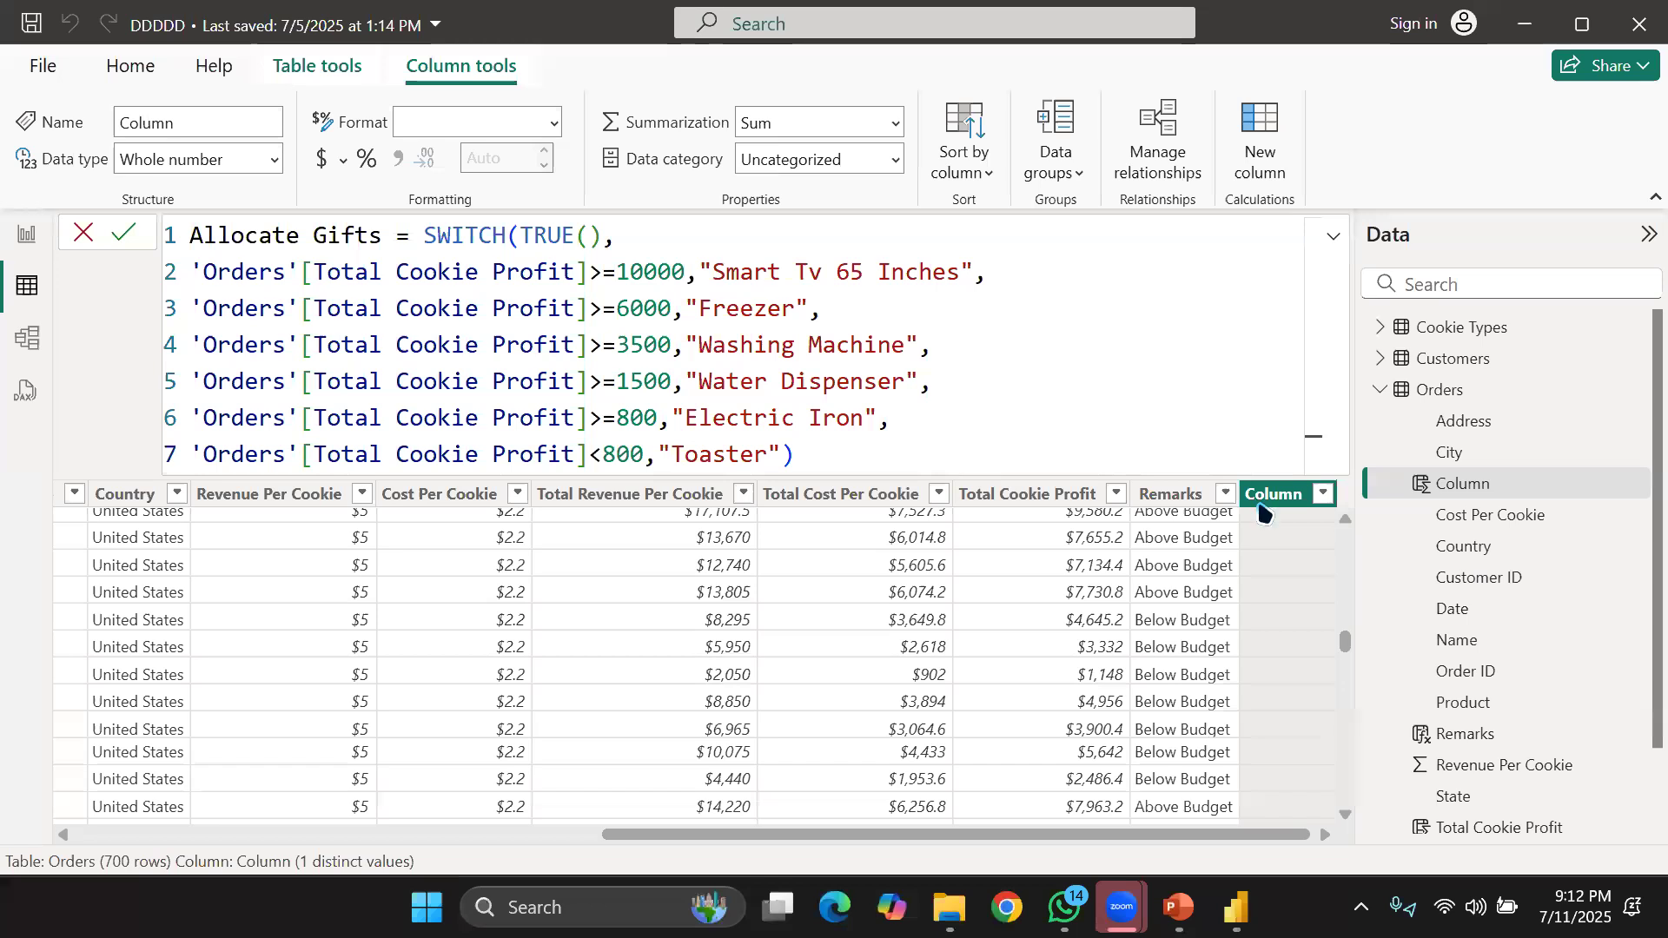
# Commit the completed Allocate Gifts formula to create the calculated column.
pyautogui.click(832, 431)
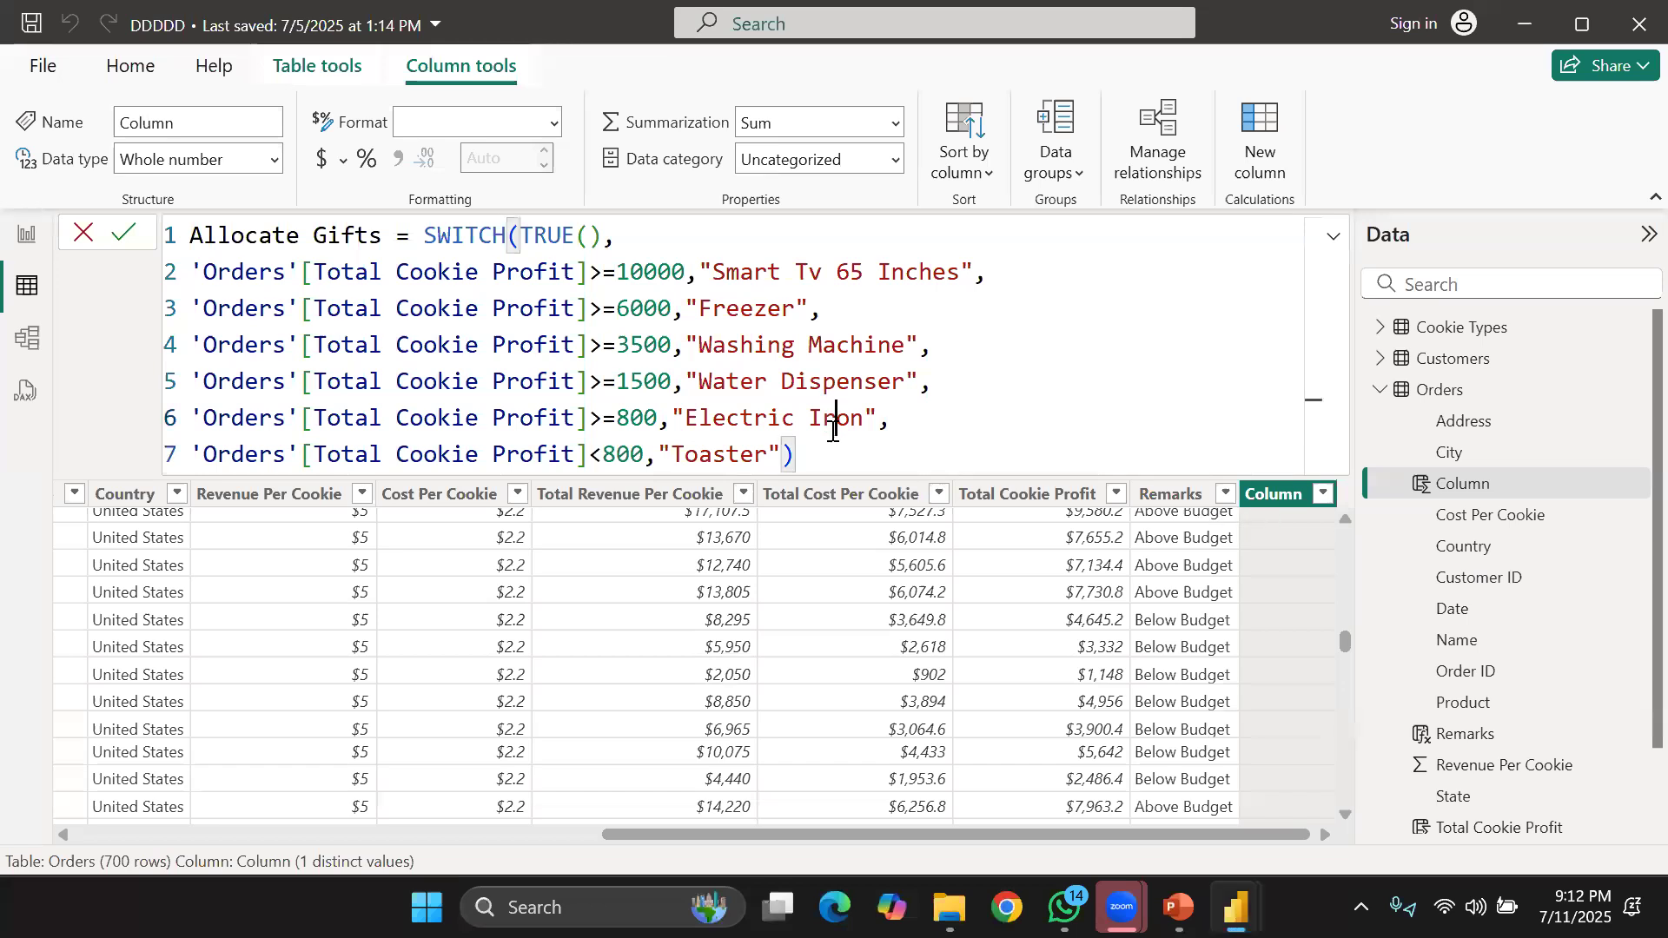
pyautogui.doubleClick(832, 425)
pyautogui.press('Return')
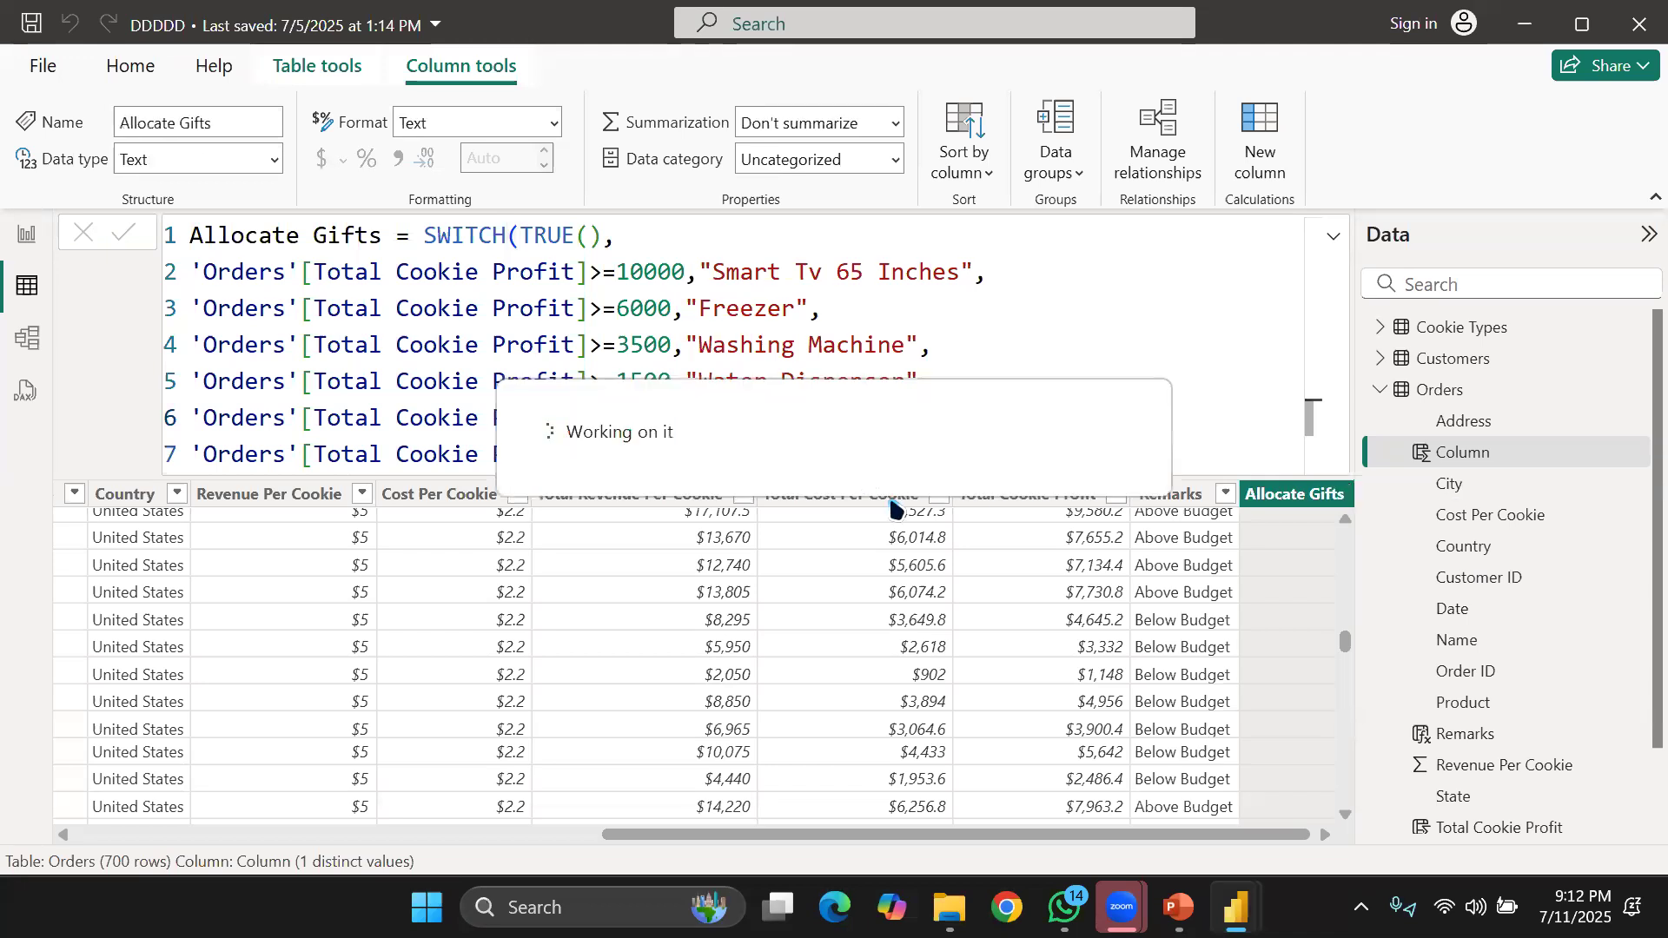
pyautogui.scroll(-1, 1199, 639)
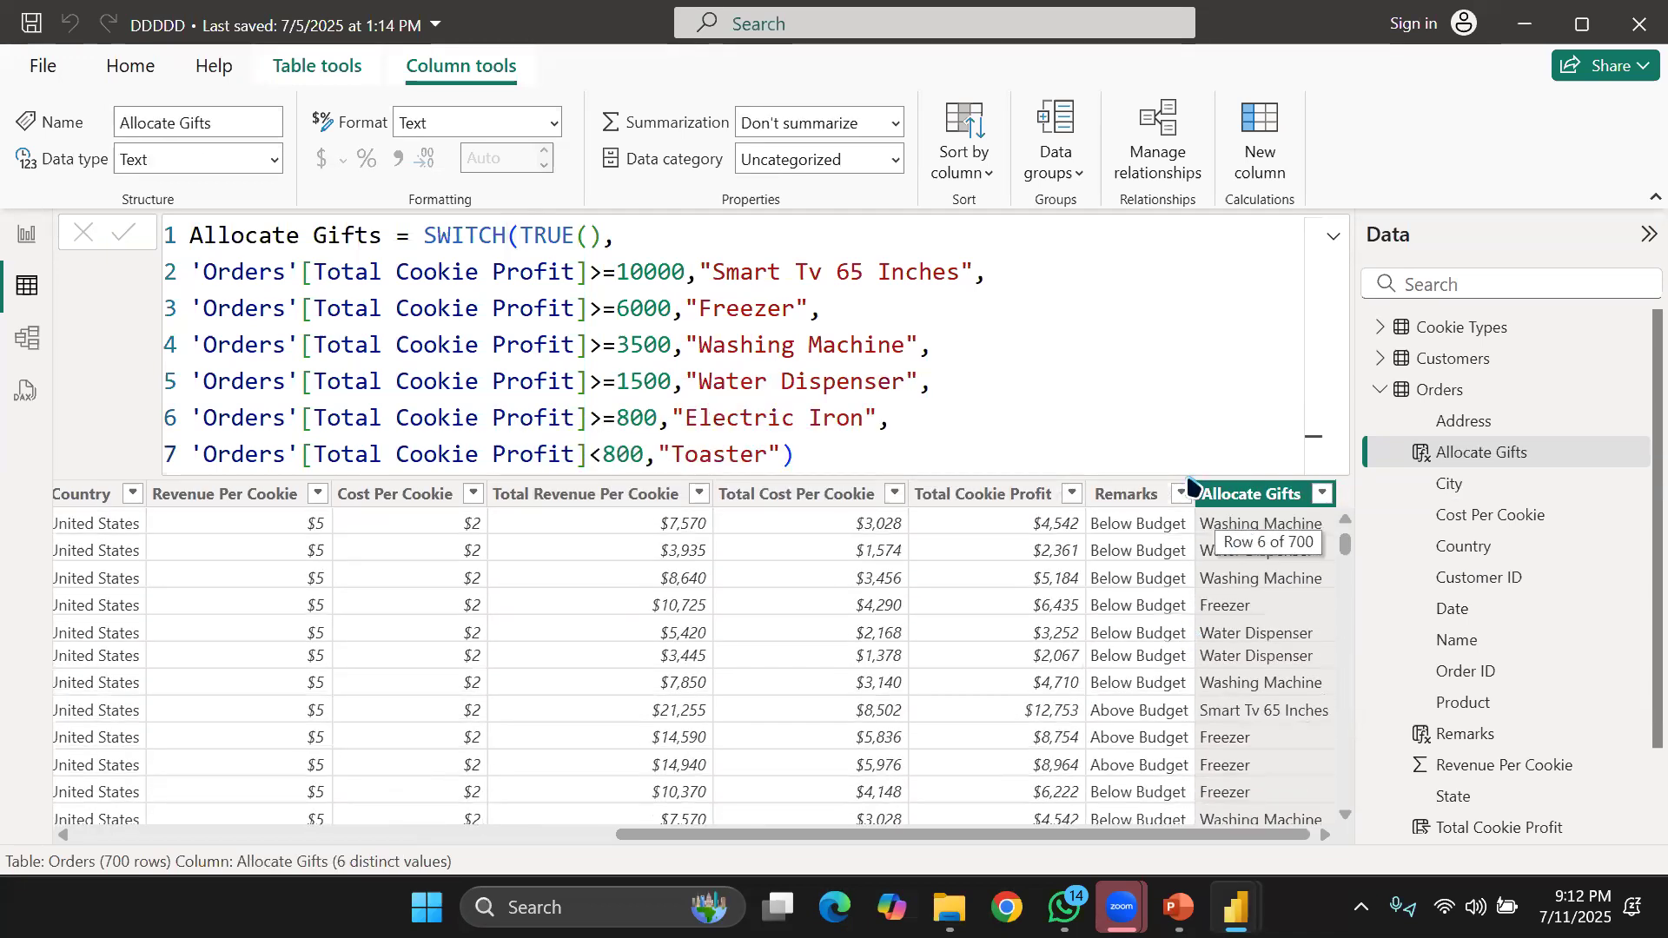
# Select the Allocate Gifts column next to Remarks and collapse its formula to a single line.
pyautogui.click(1158, 491)
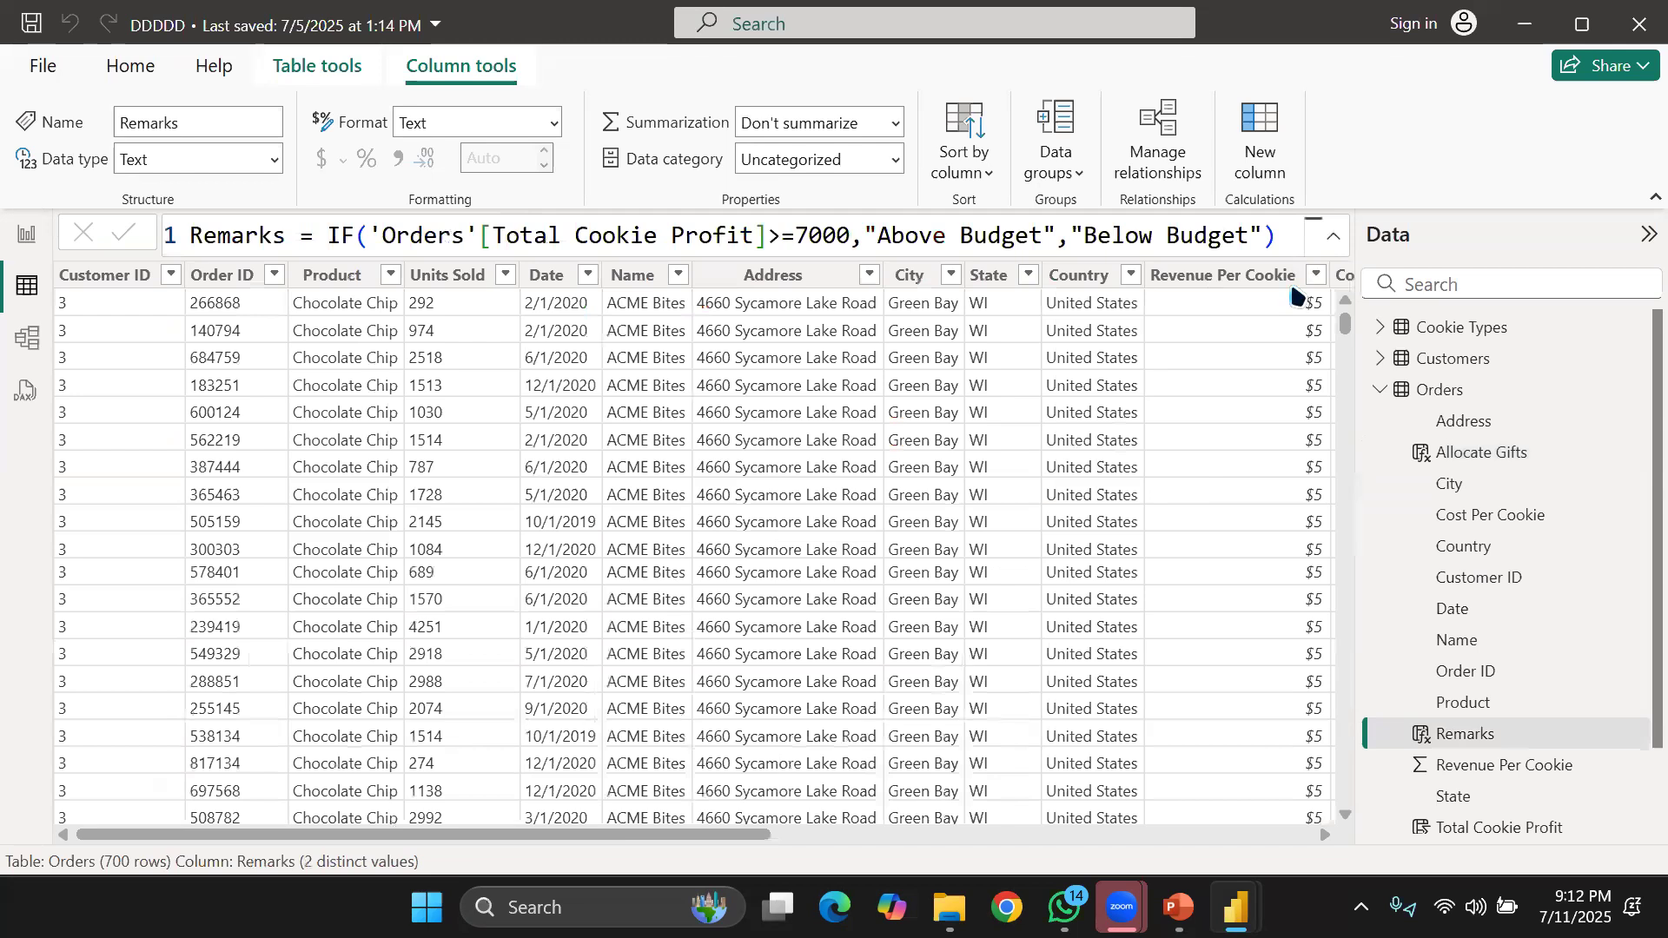
pyautogui.hscroll(7, 1089, 528)
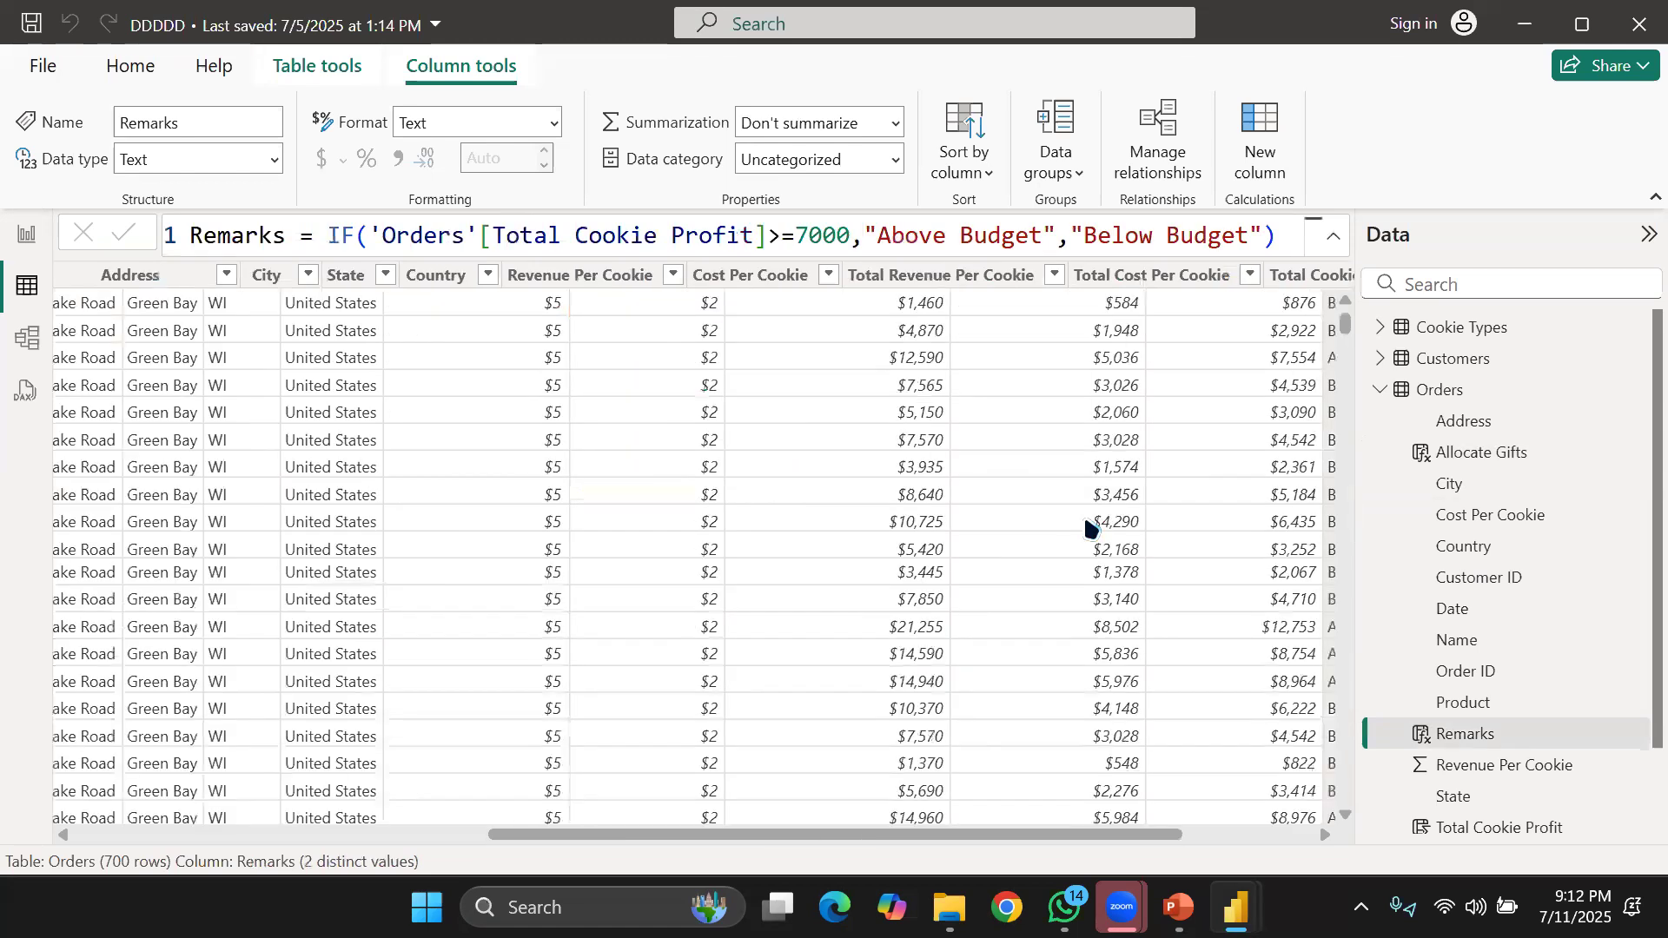
pyautogui.hscroll(4, 1268, 278)
pyautogui.click(1251, 296)
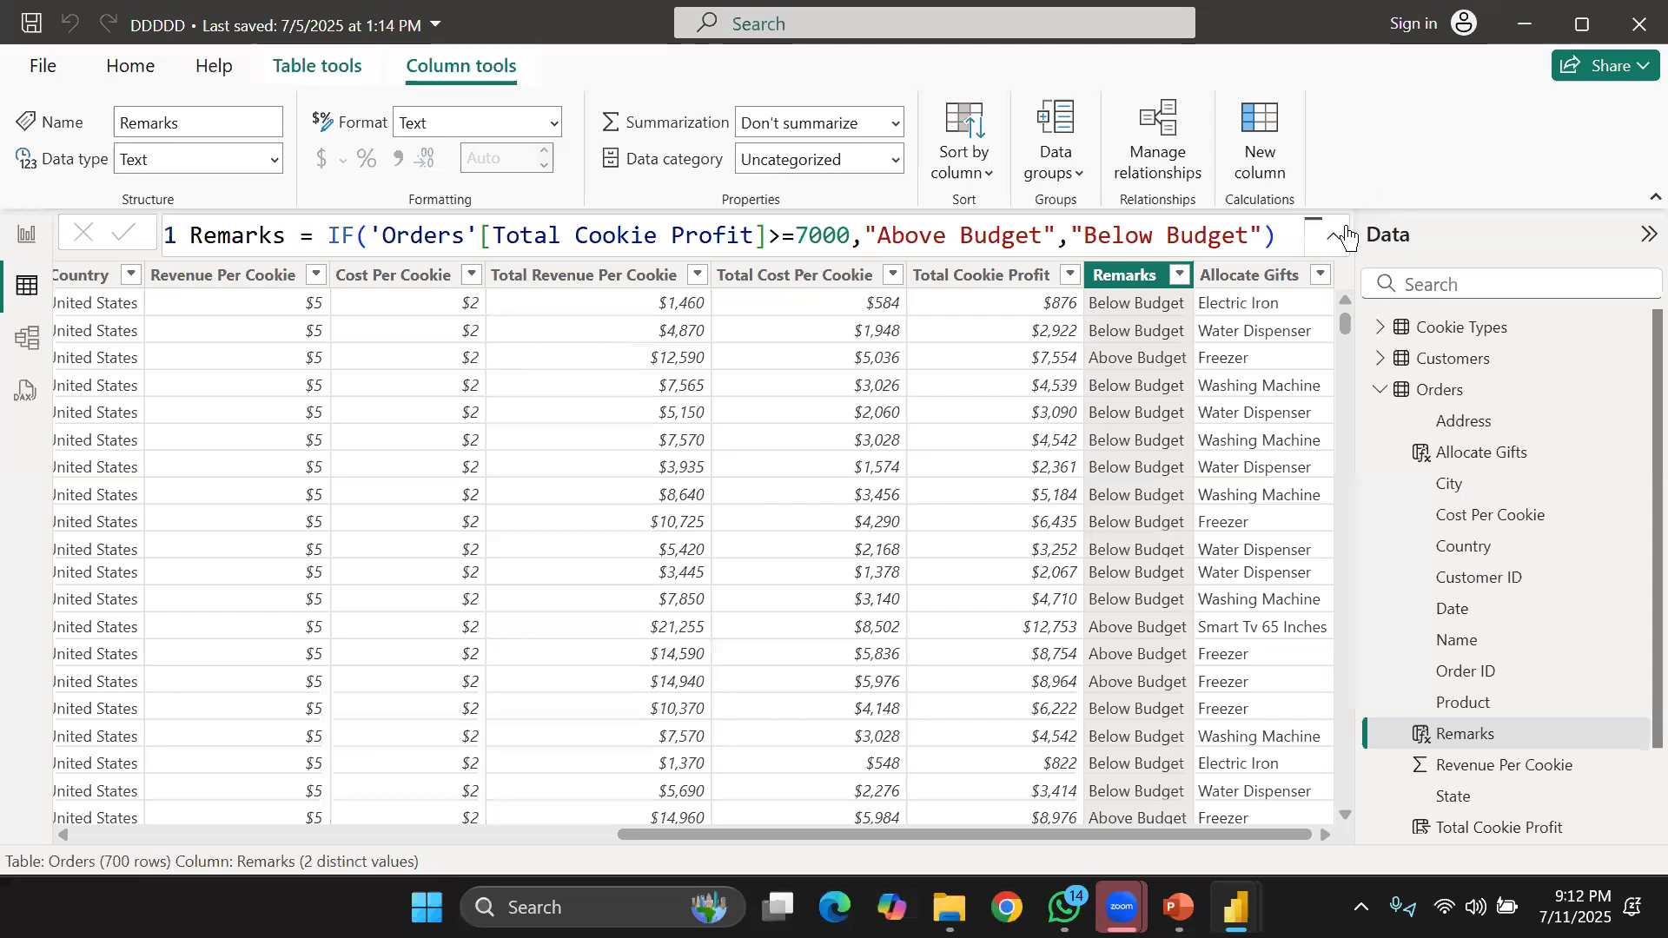
pyautogui.click(1333, 236)
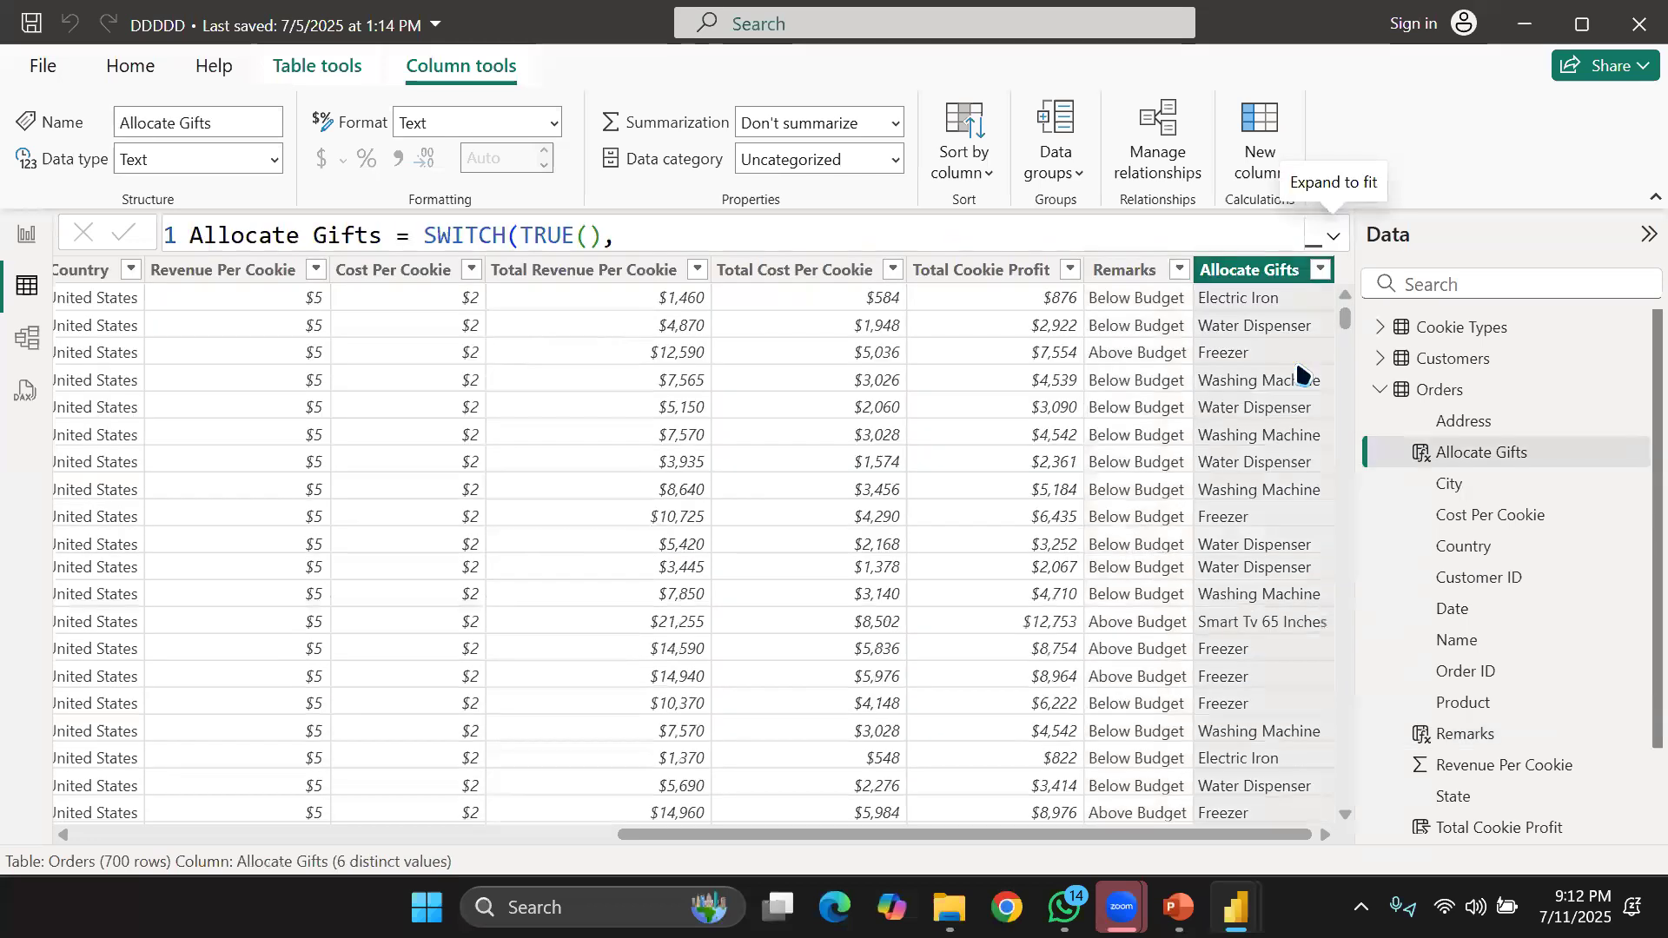
# Check the distinct filter values of the Allocate Gifts and Total Cookie Profit columns without applying a filter.
pyautogui.click(1324, 270)
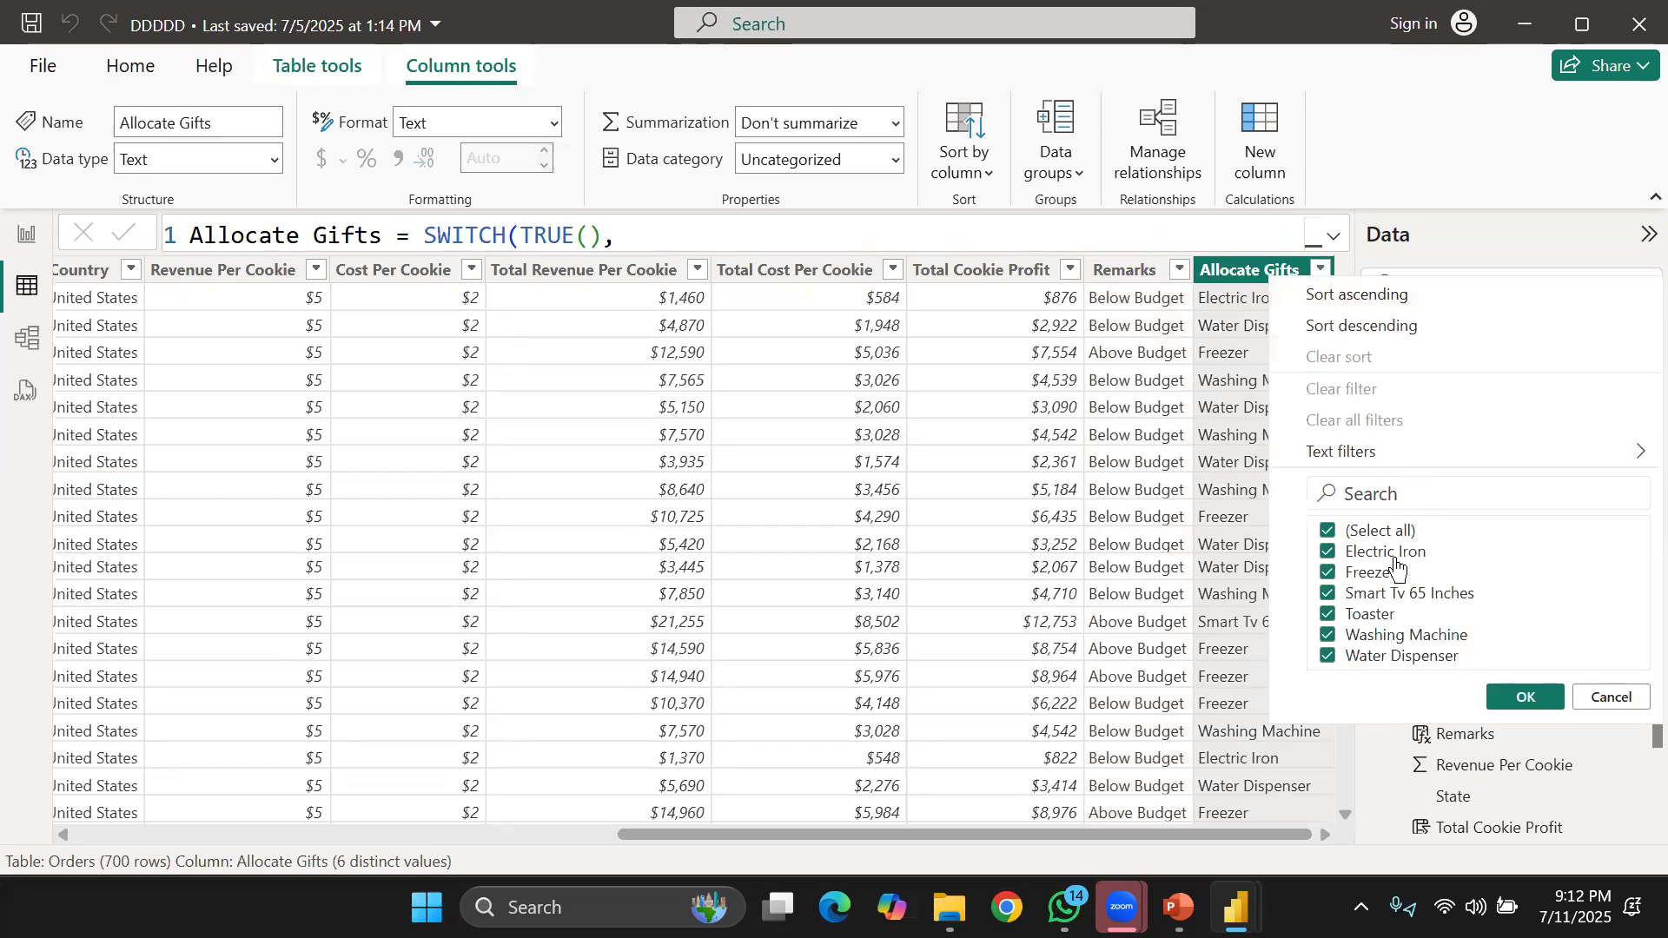
pyautogui.click(1073, 276)
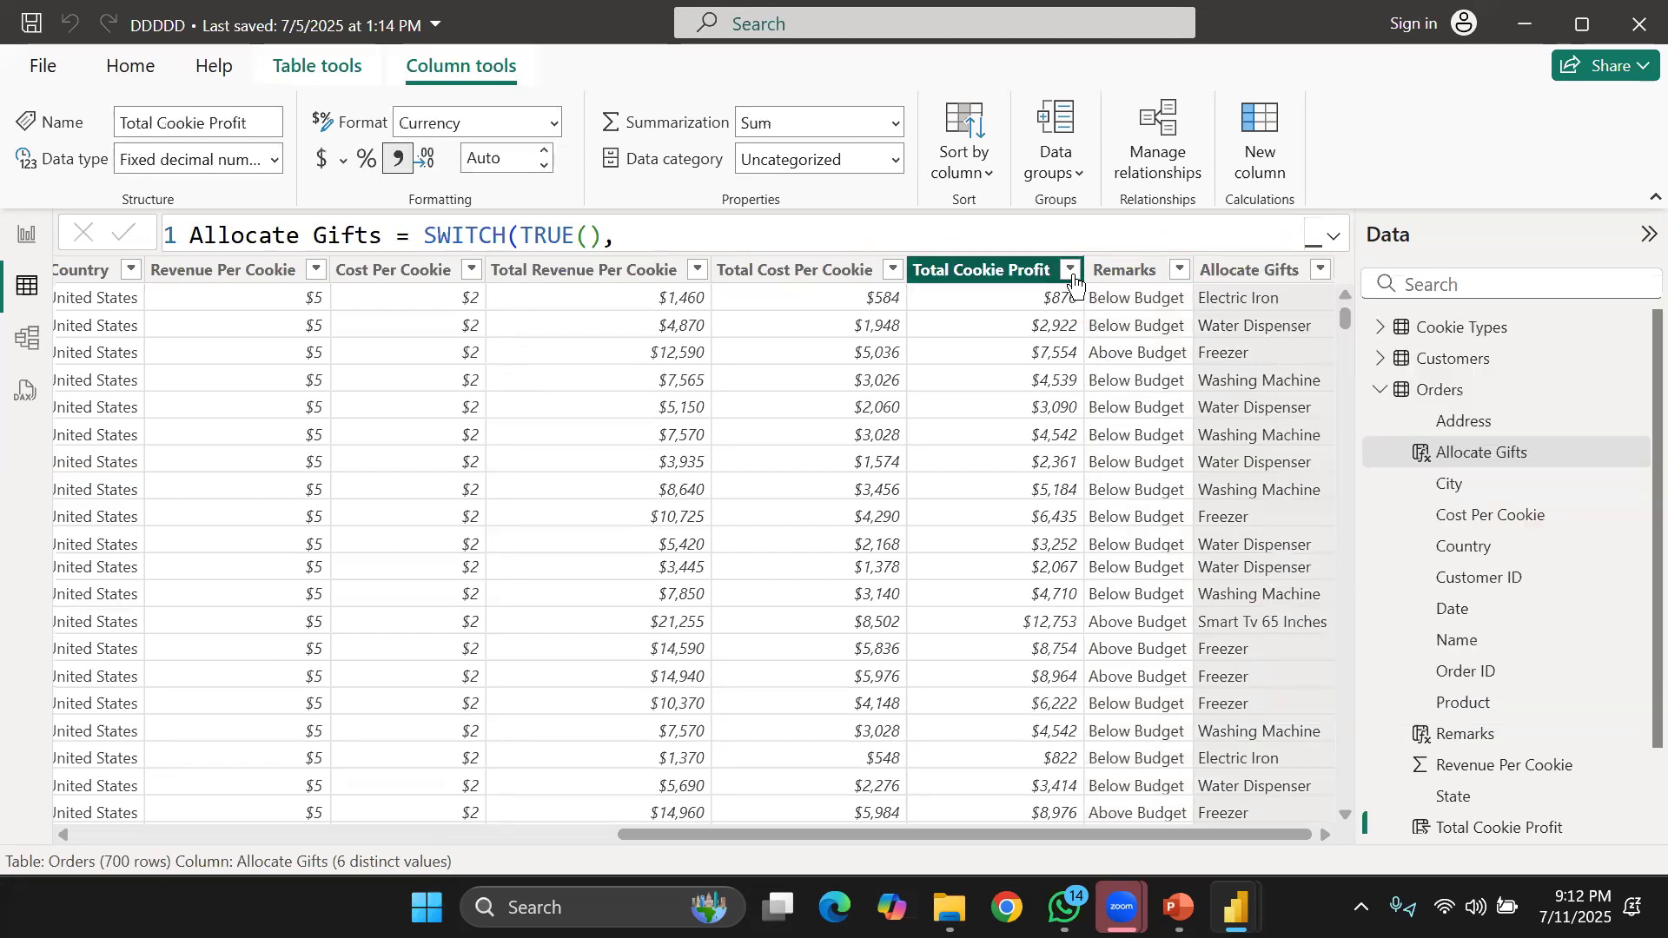
pyautogui.click(1071, 272)
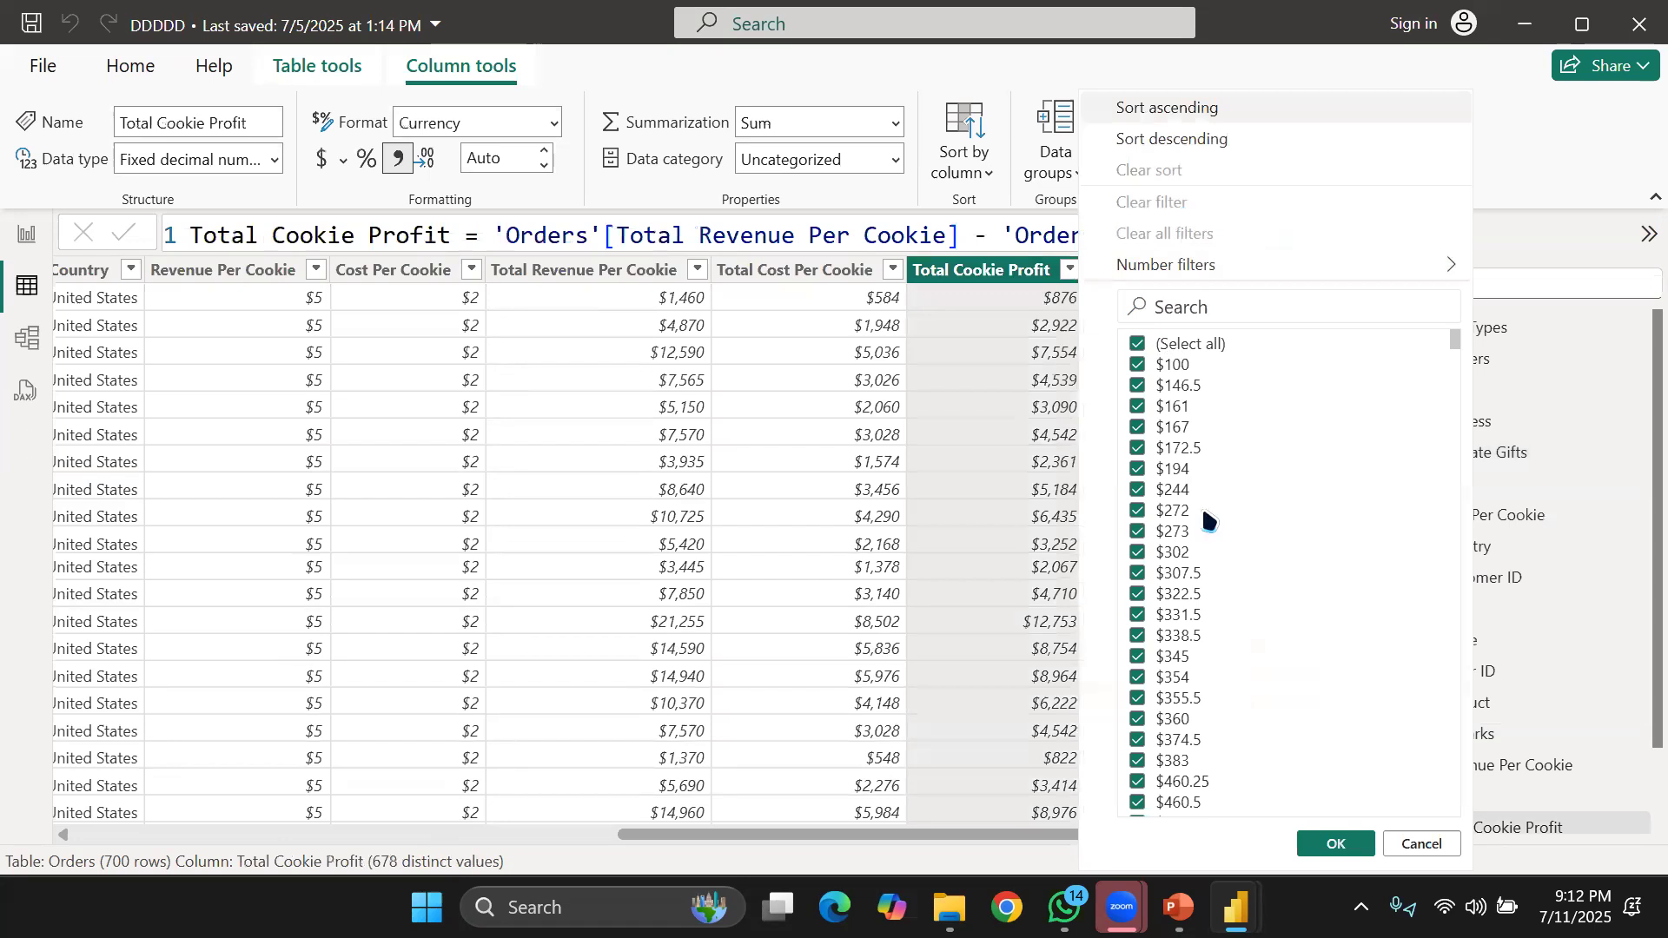
pyautogui.scroll(-10, 1203, 520)
pyautogui.scroll(-5, 1205, 521)
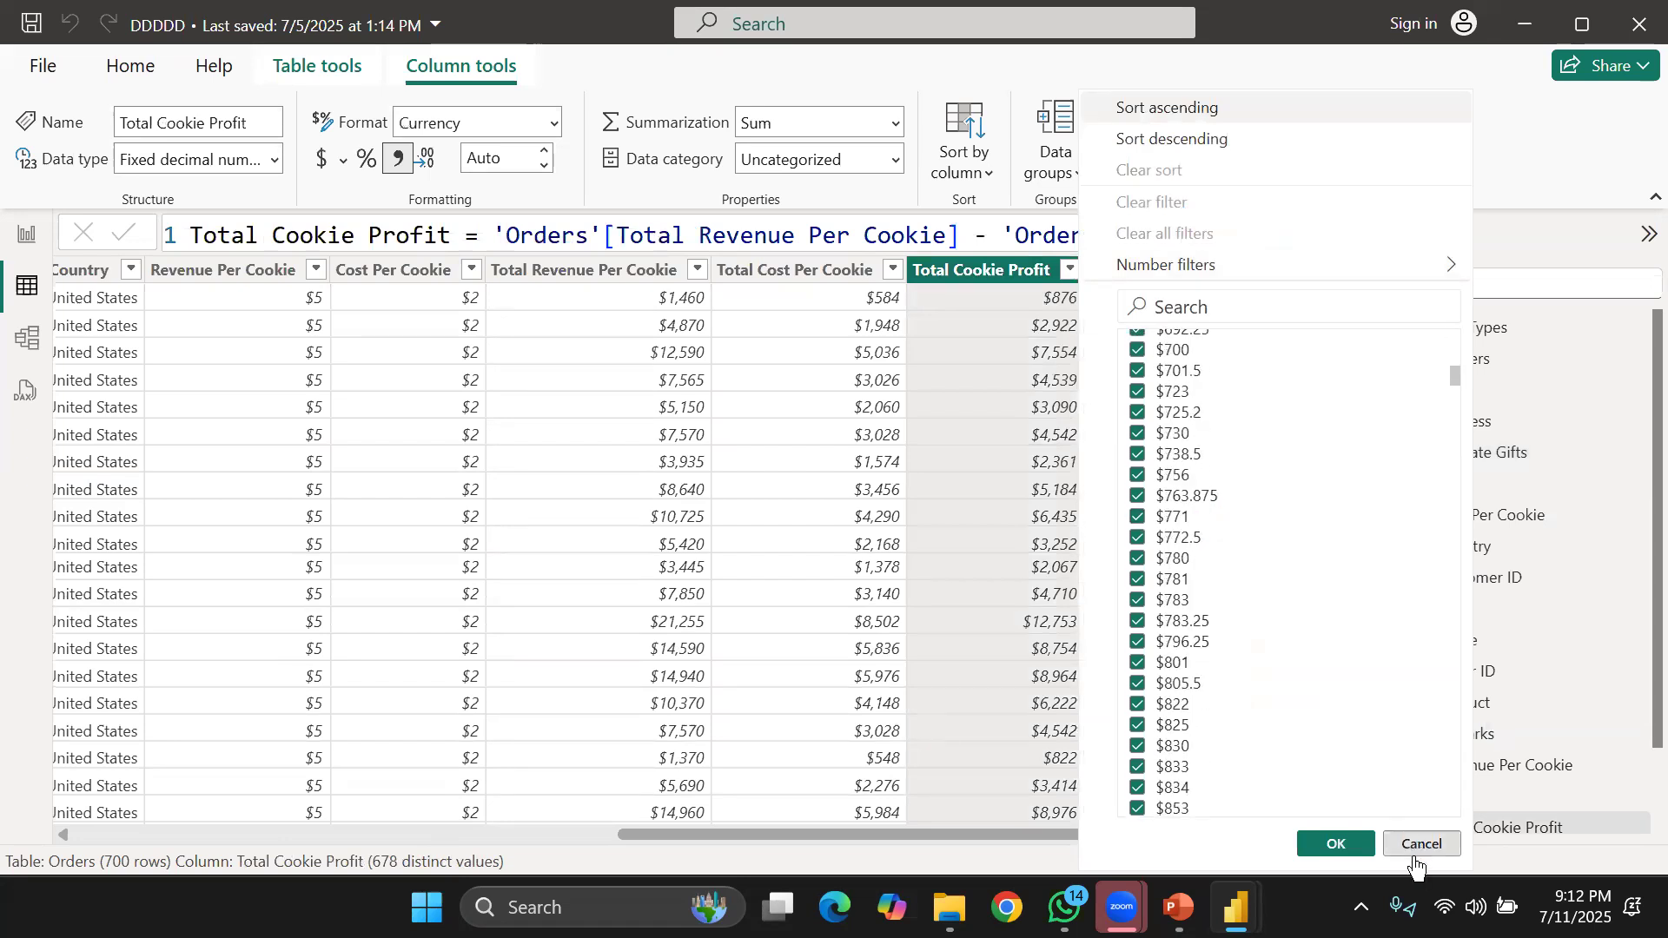
pyautogui.click(1418, 847)
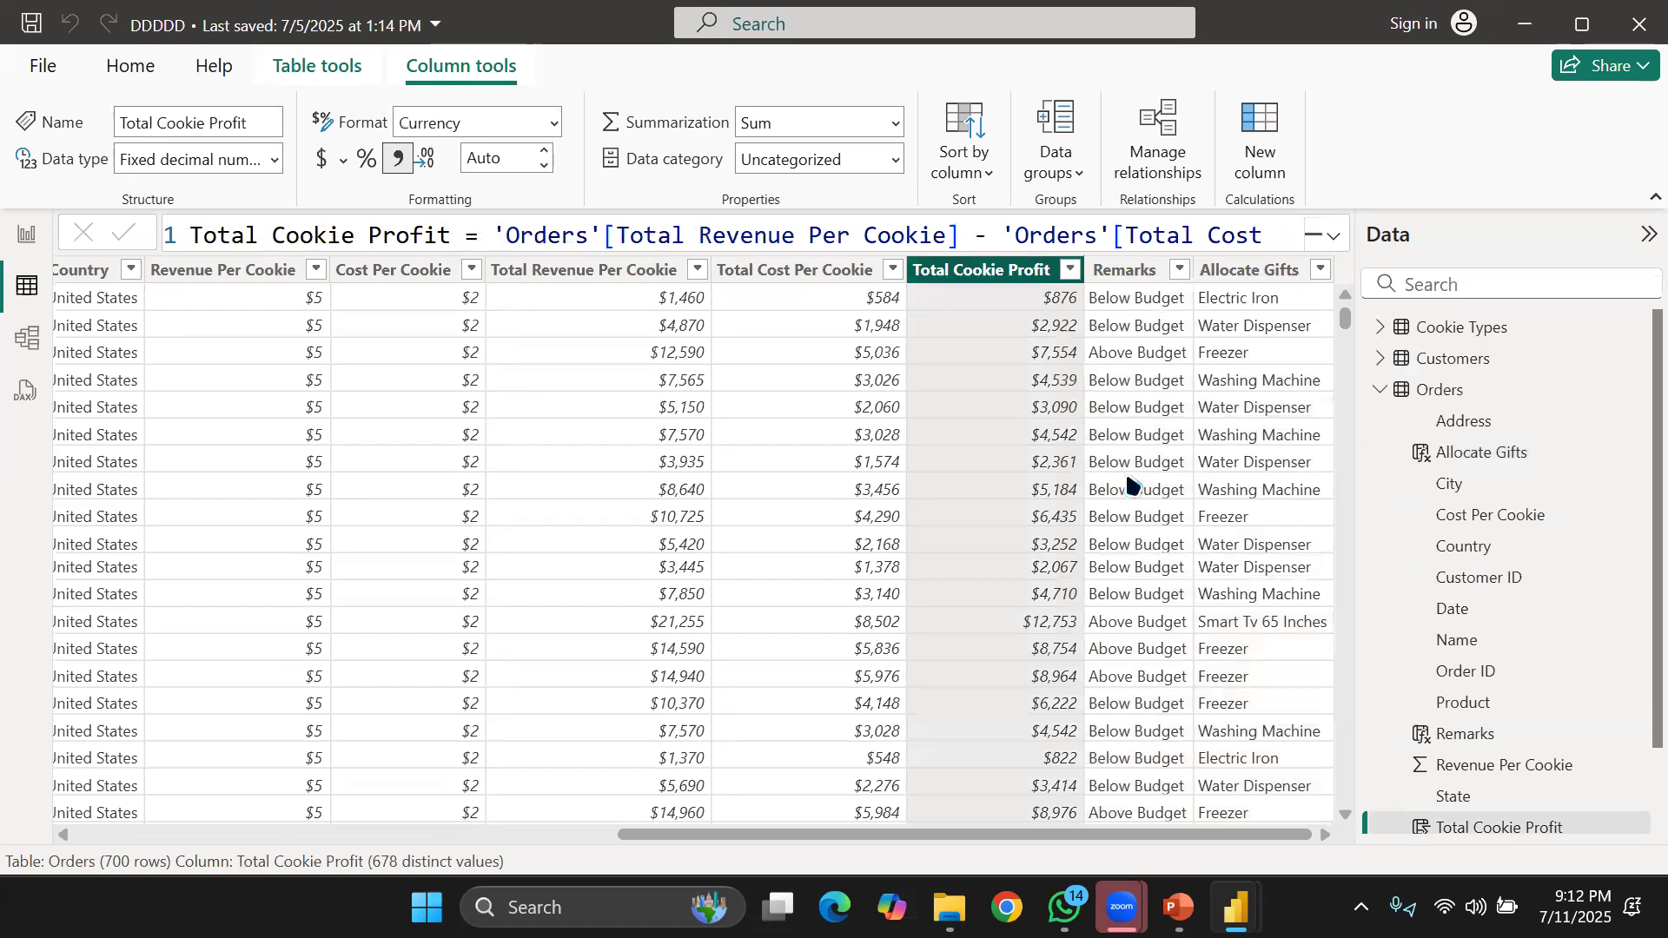
# Compare the allocated gifts with the profits down the Orders table and expand the full Allocate Gifts formula.
pyautogui.click(1276, 311)
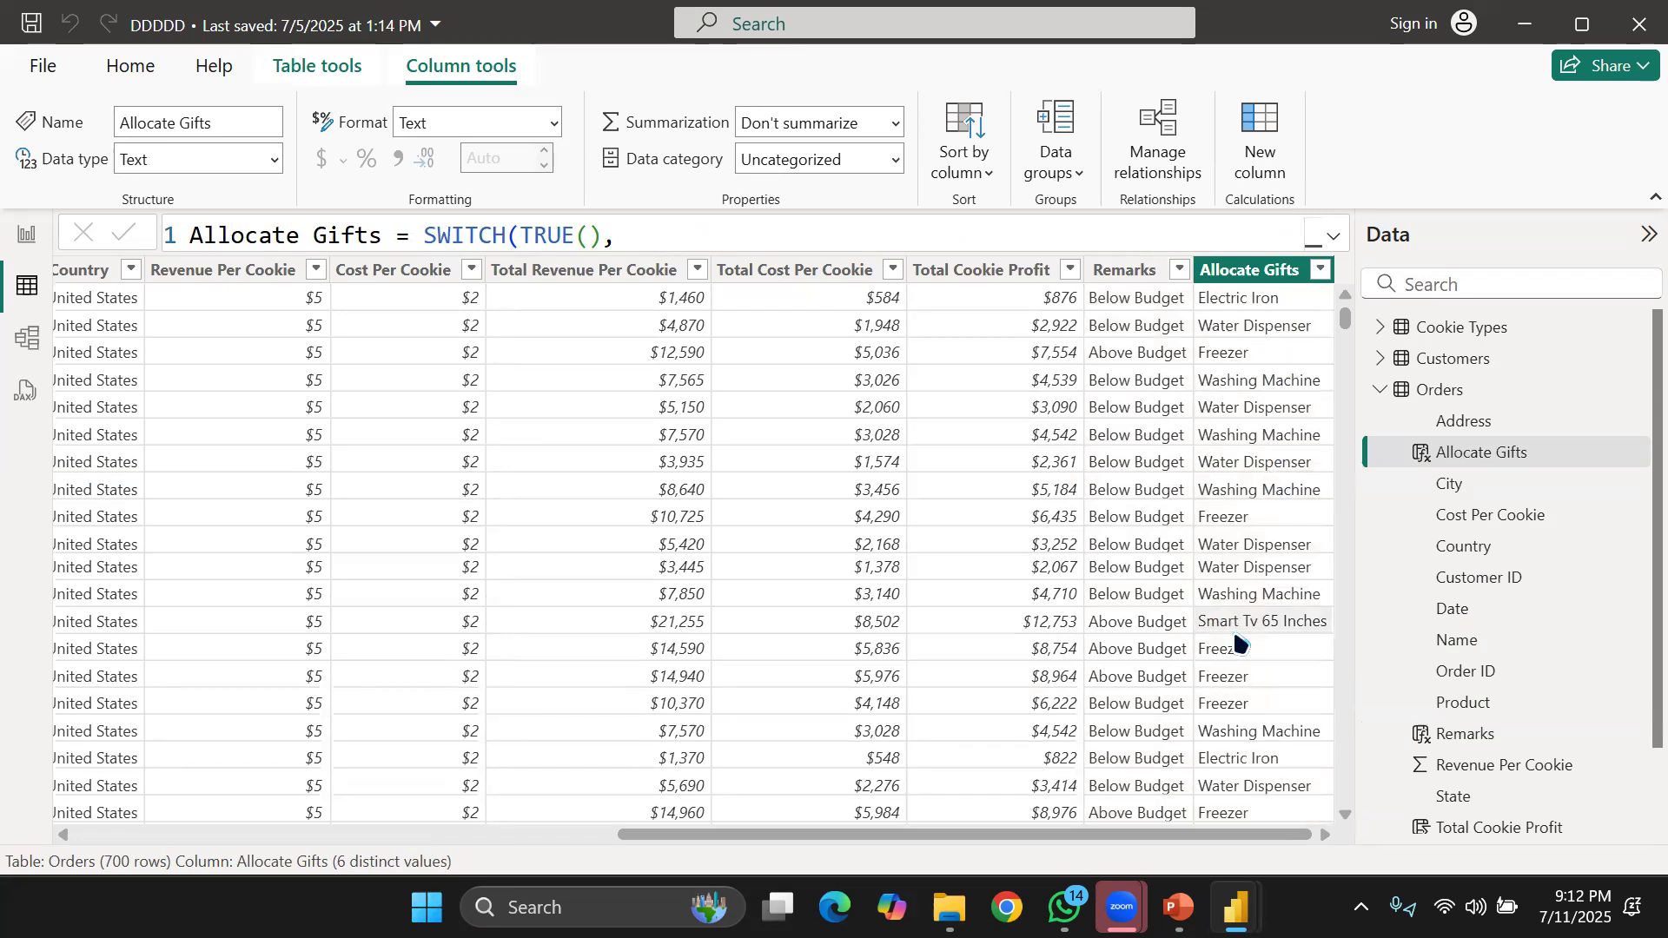
pyautogui.scroll(-3, 1237, 643)
pyautogui.scroll(-2, 1238, 643)
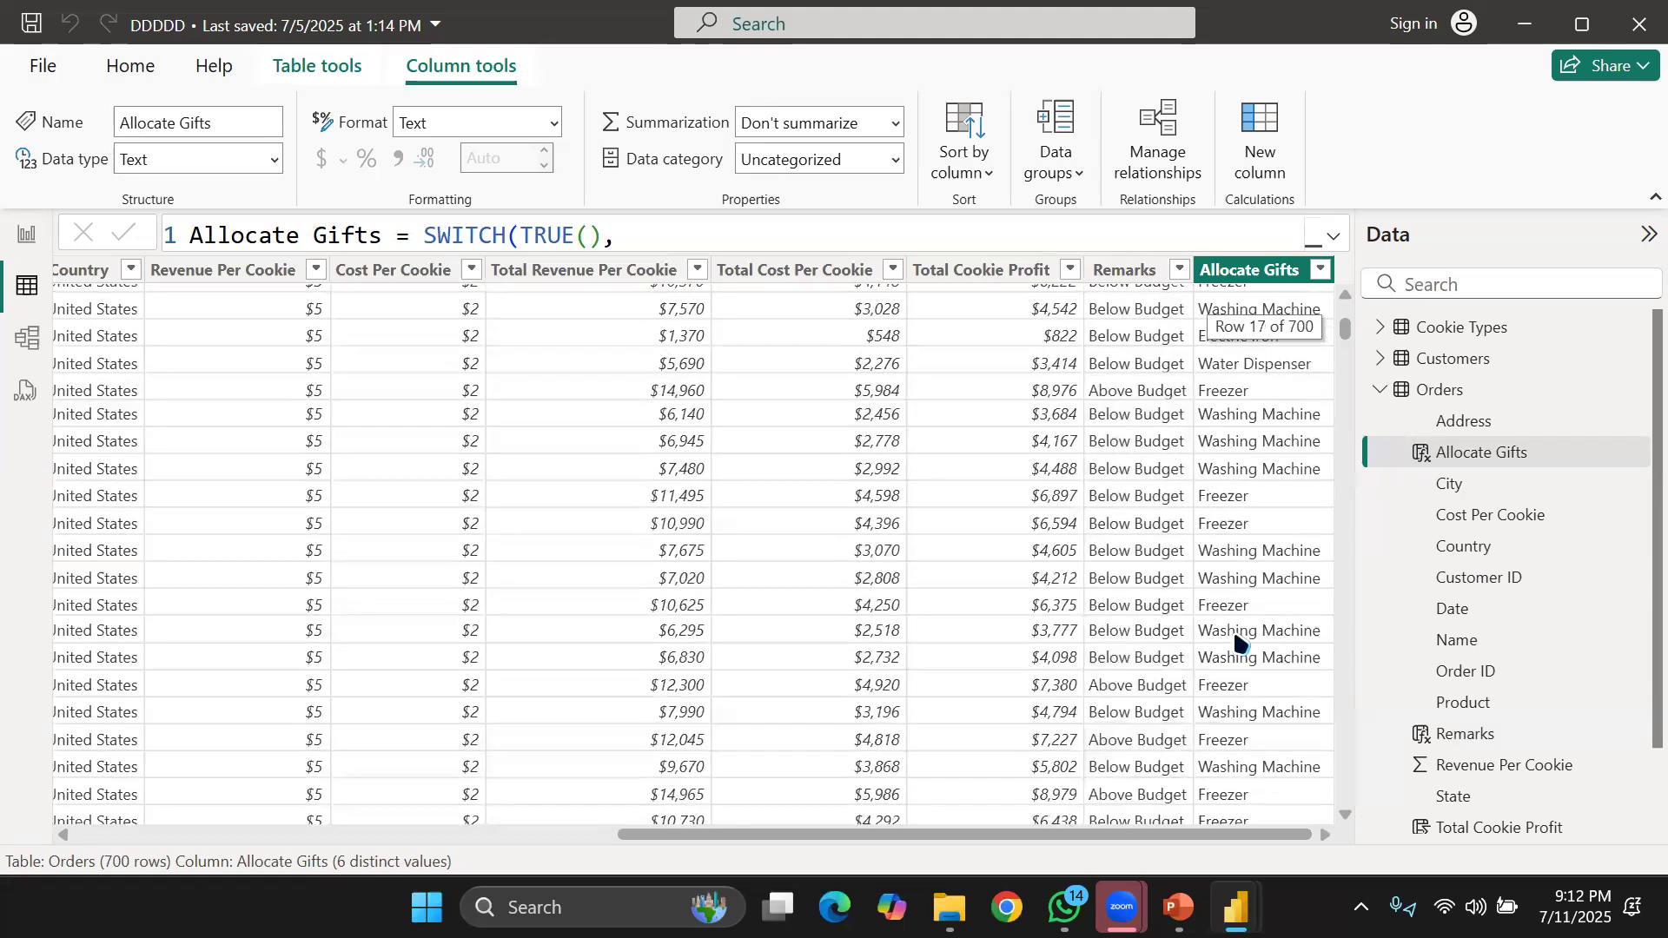
pyautogui.scroll(-7, 1237, 642)
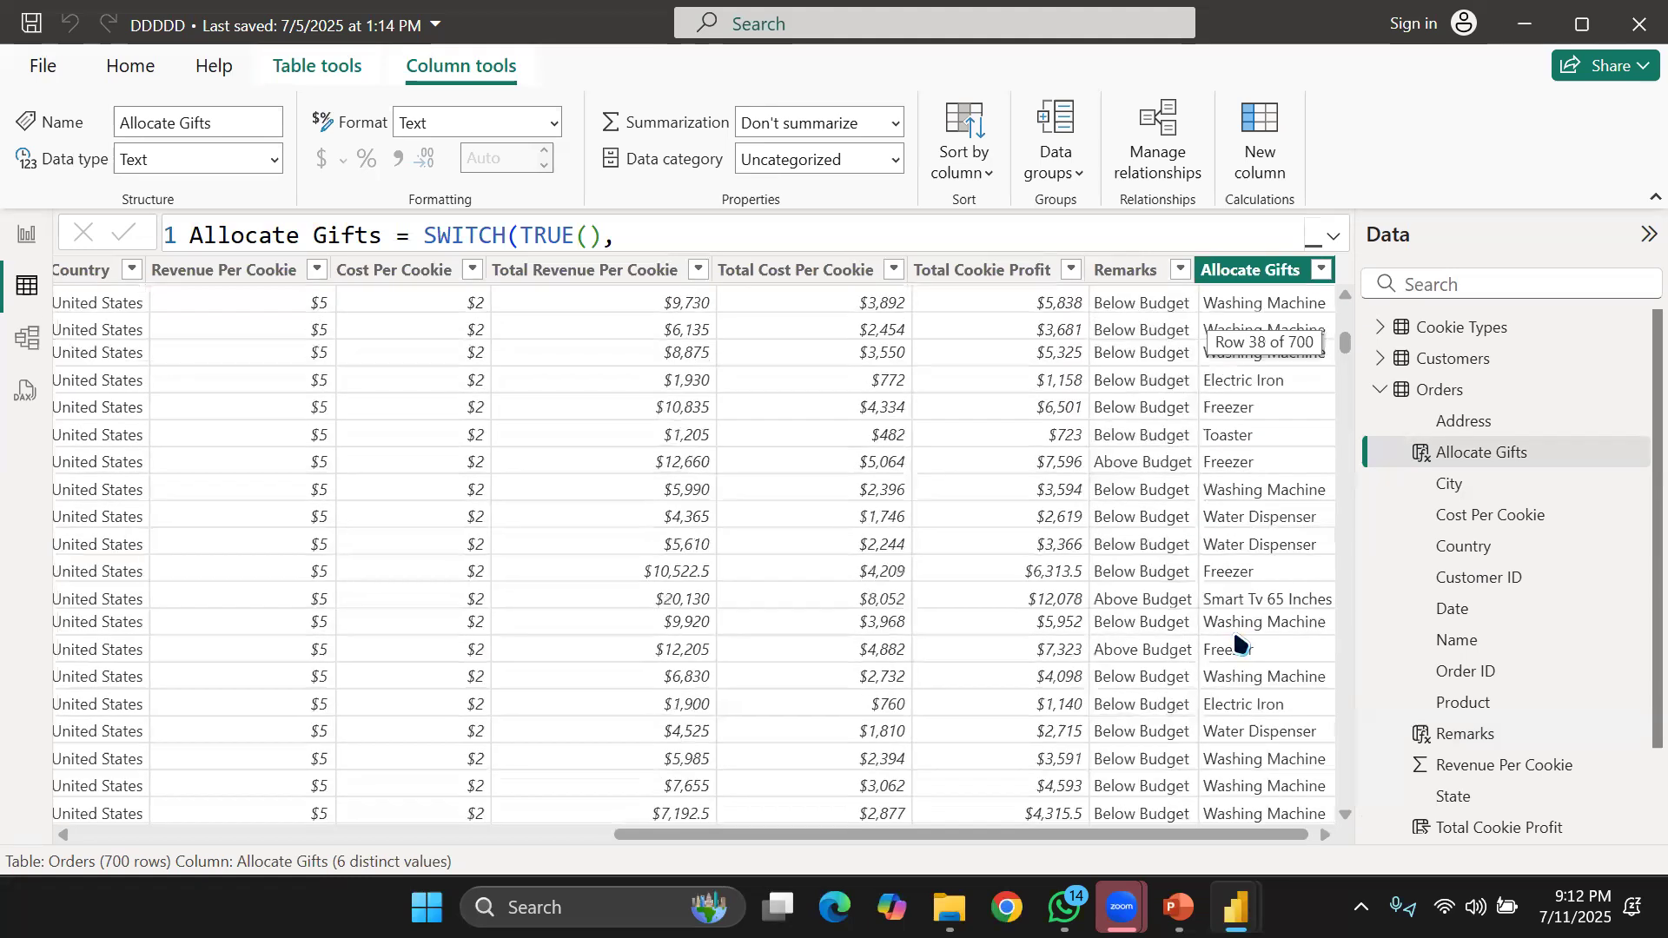
pyautogui.scroll(9, 1237, 643)
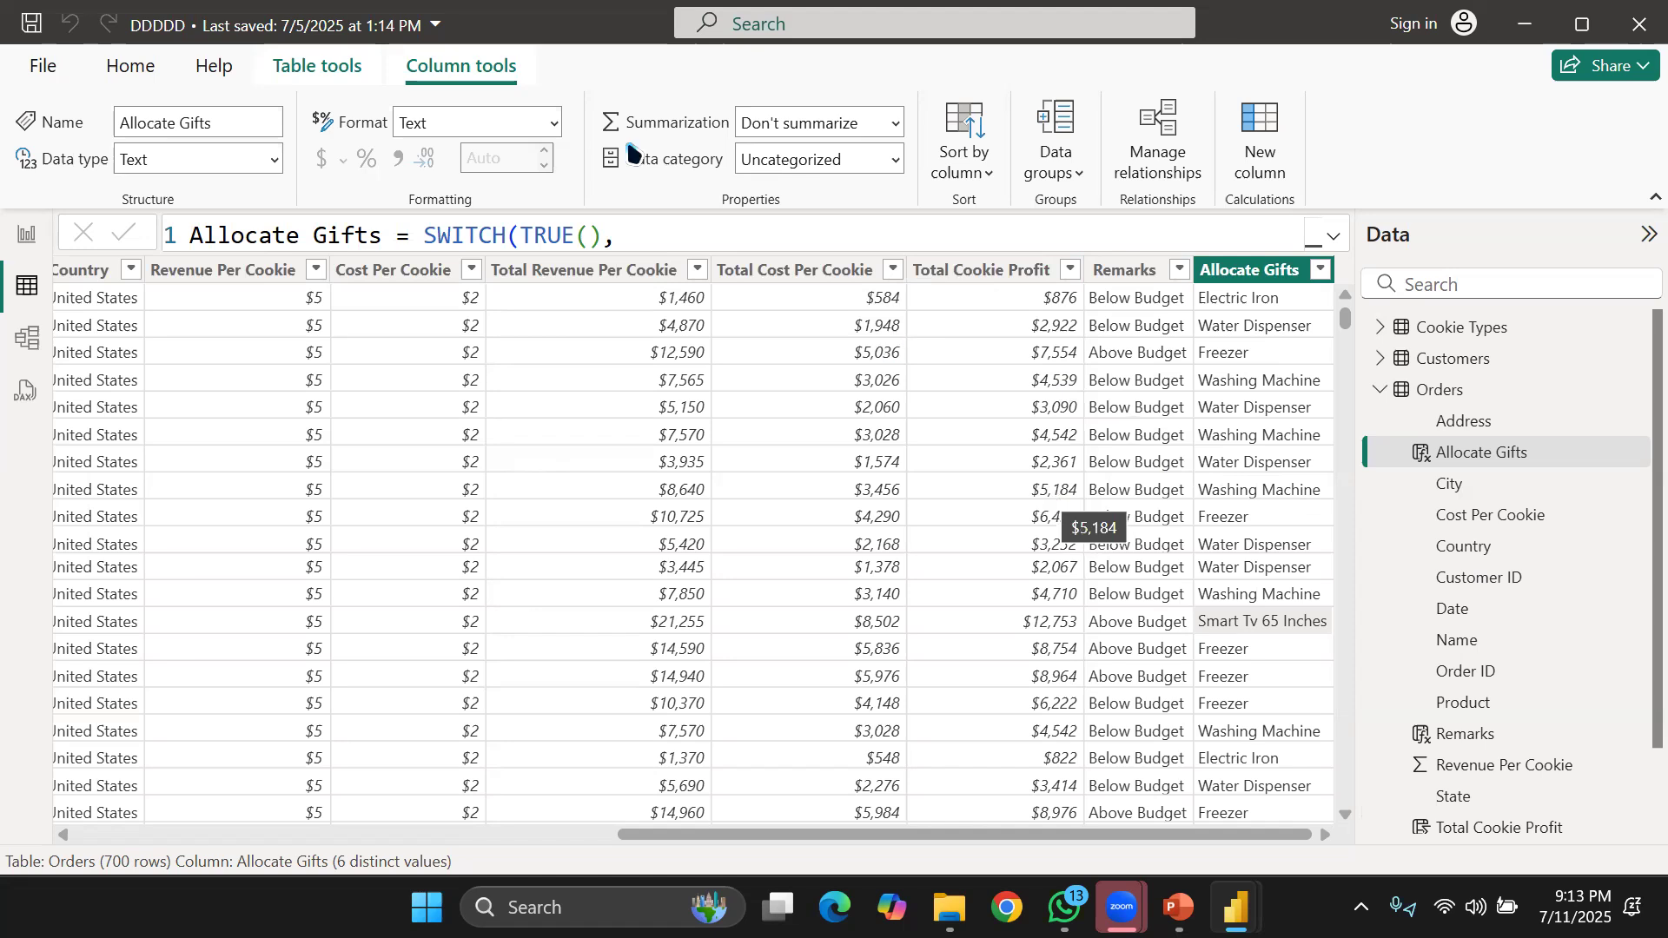
pyautogui.click(1330, 236)
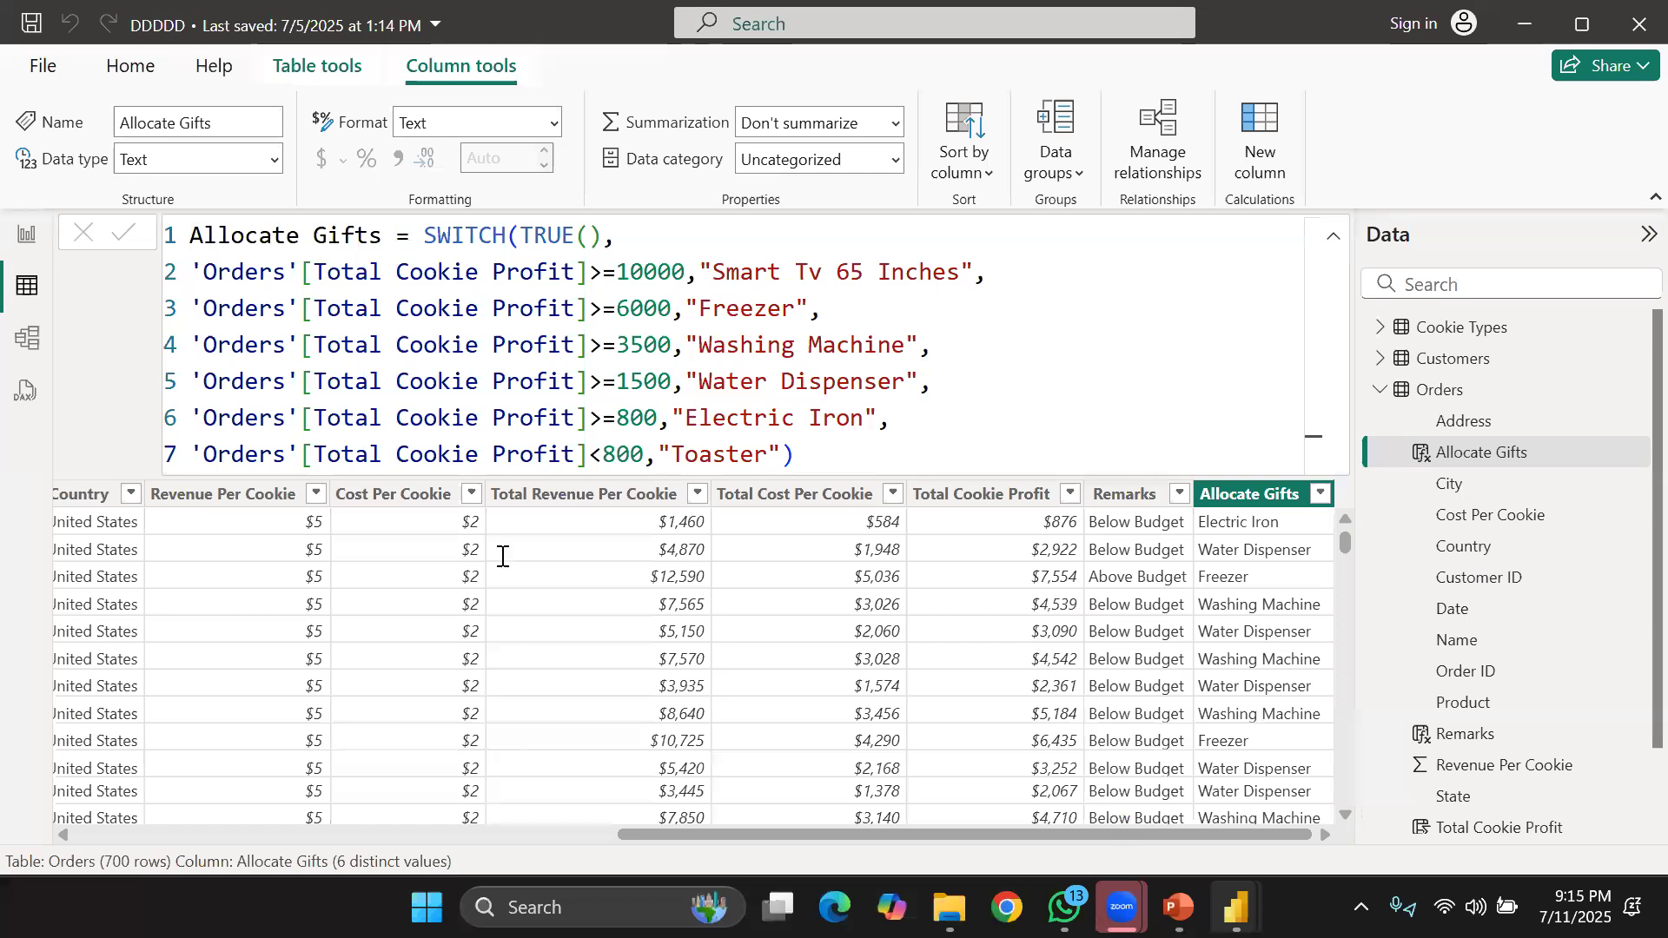
# Switch to the PowerPoint DAX deck and review the slides on calculated columns, the DAX introduction, the three ways to use DAX, and SUM and SUMX.
pyautogui.hotkey('alt', 'Tab')
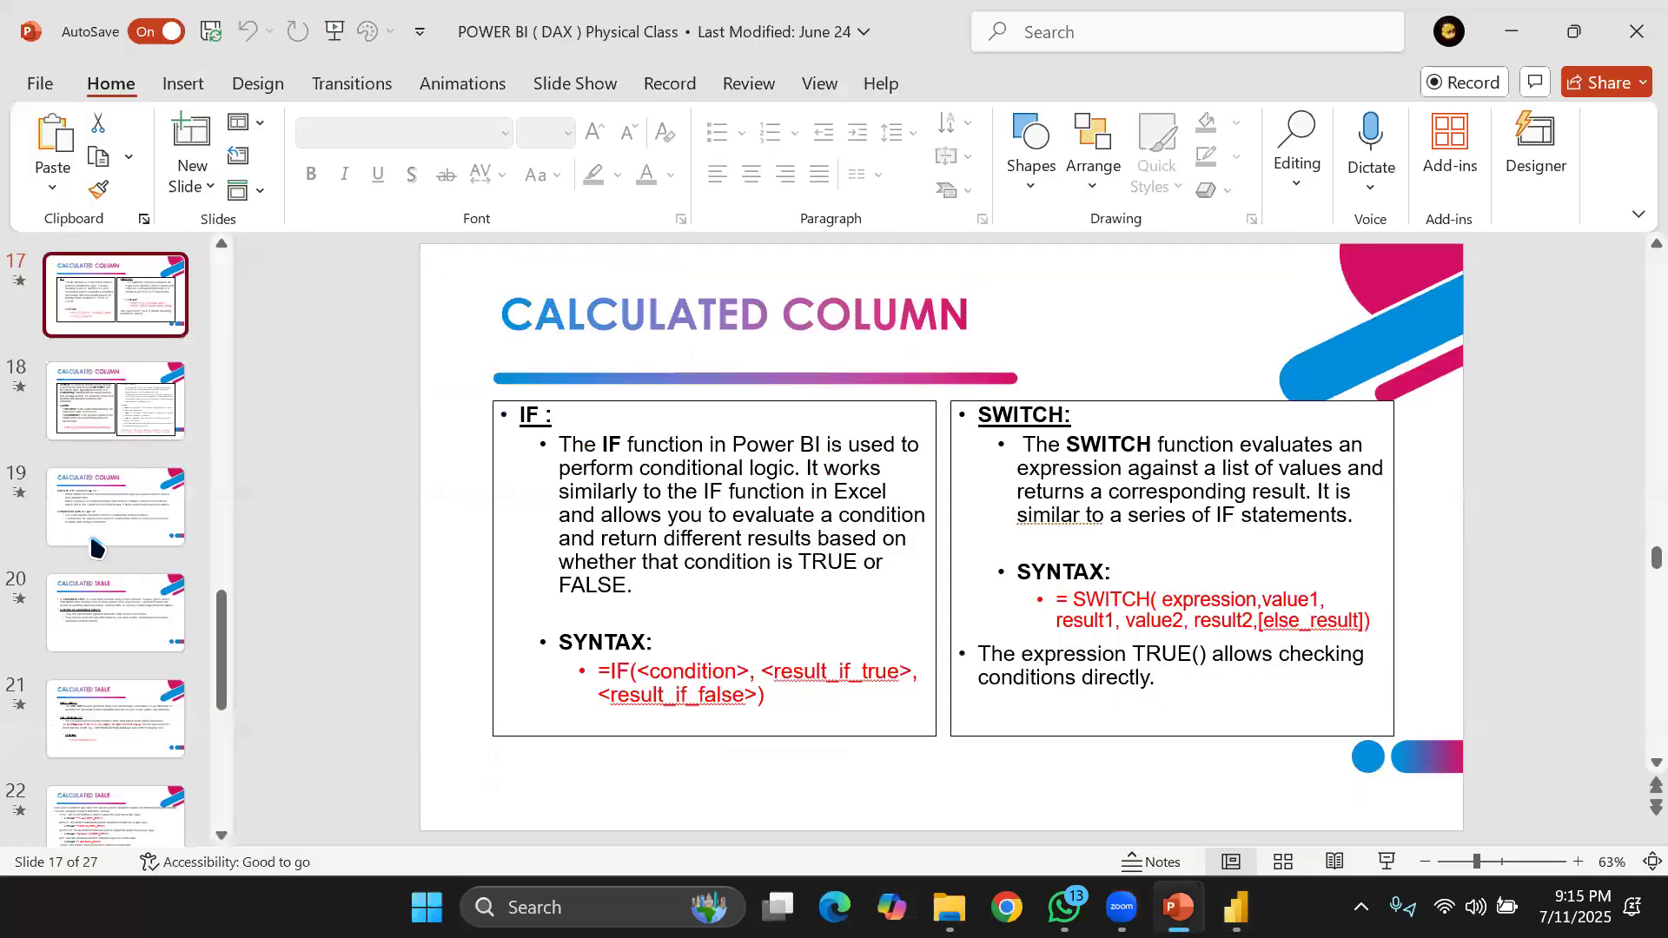
pyautogui.scroll(2, 134, 479)
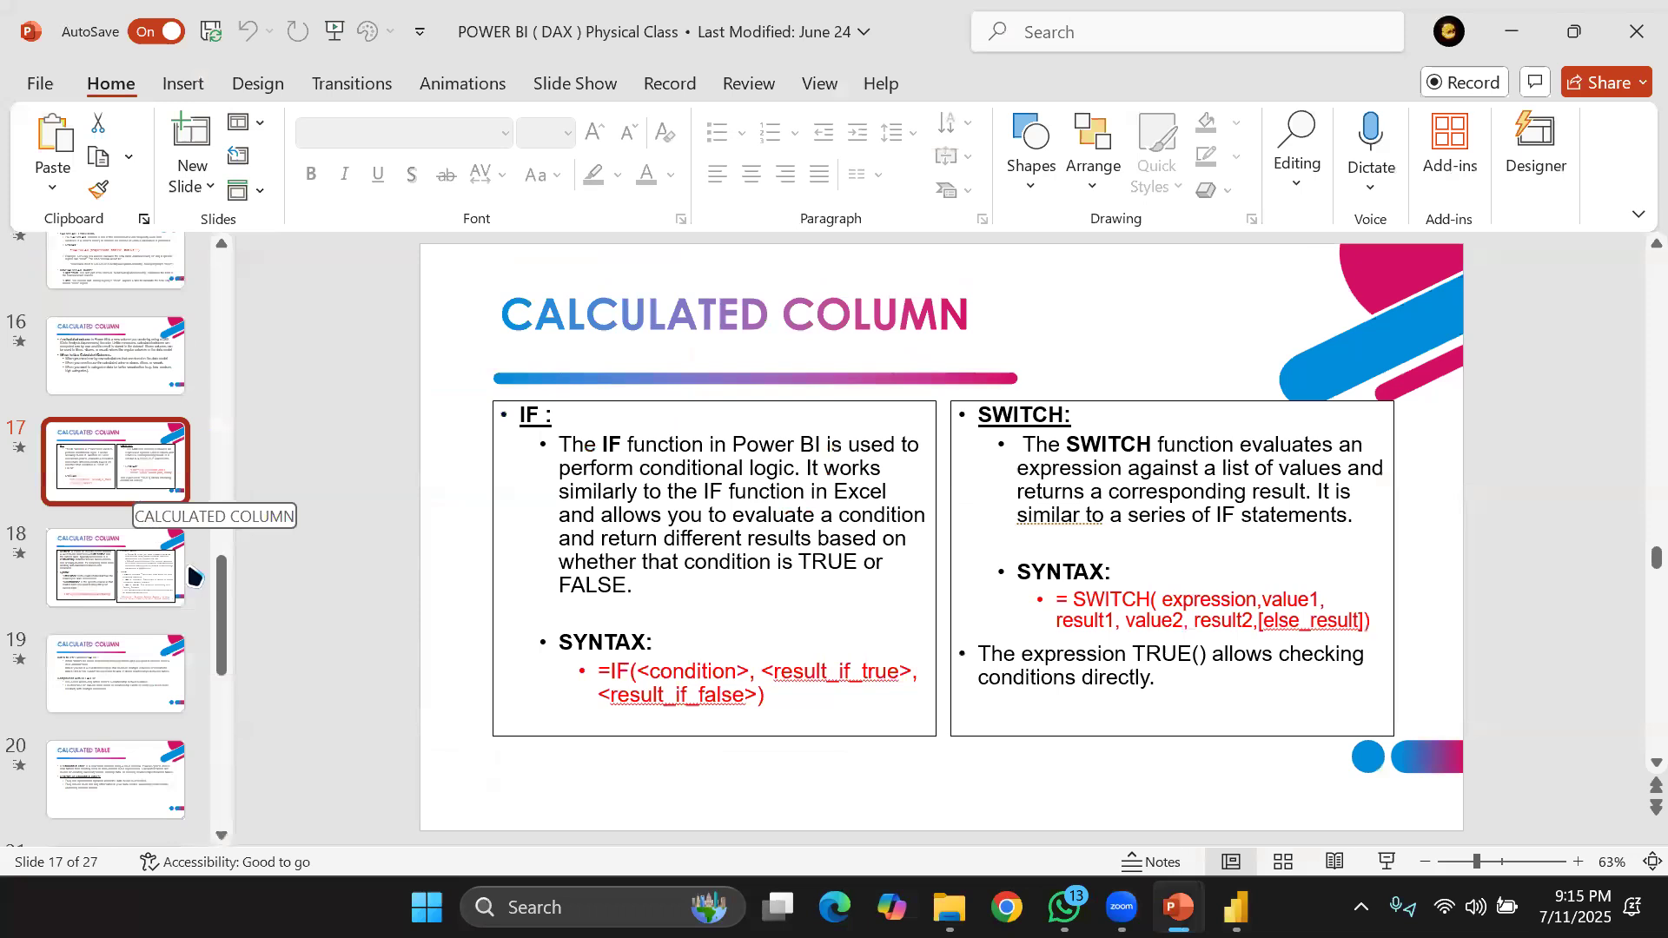
pyautogui.click(118, 347)
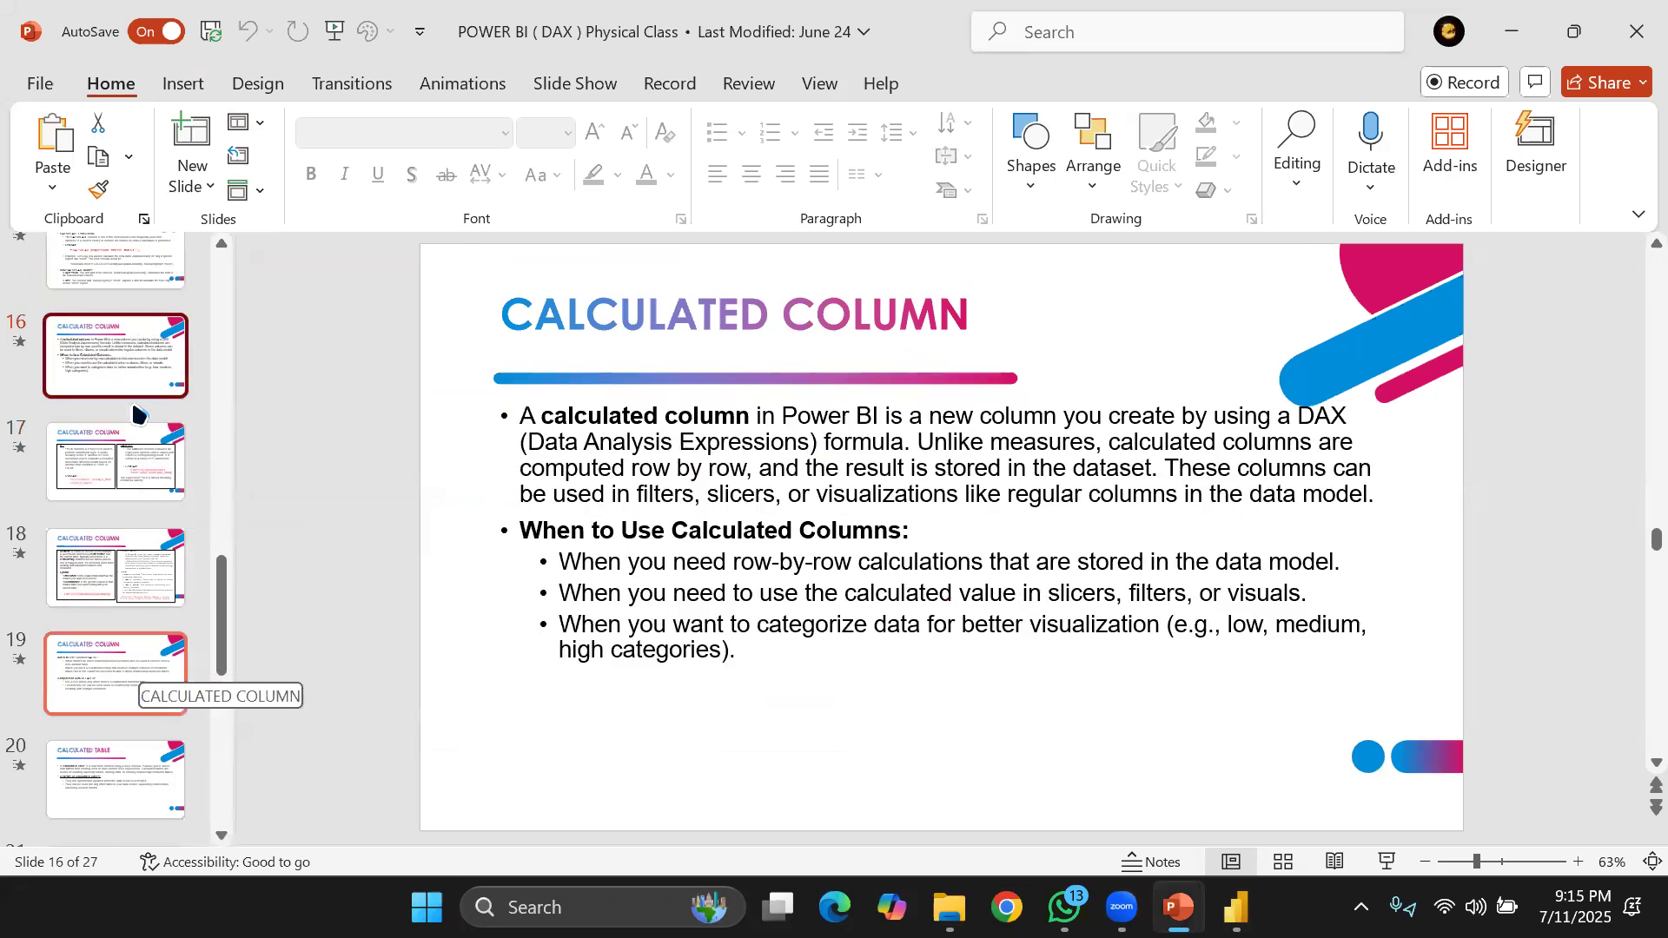
pyautogui.scroll(5, 155, 447)
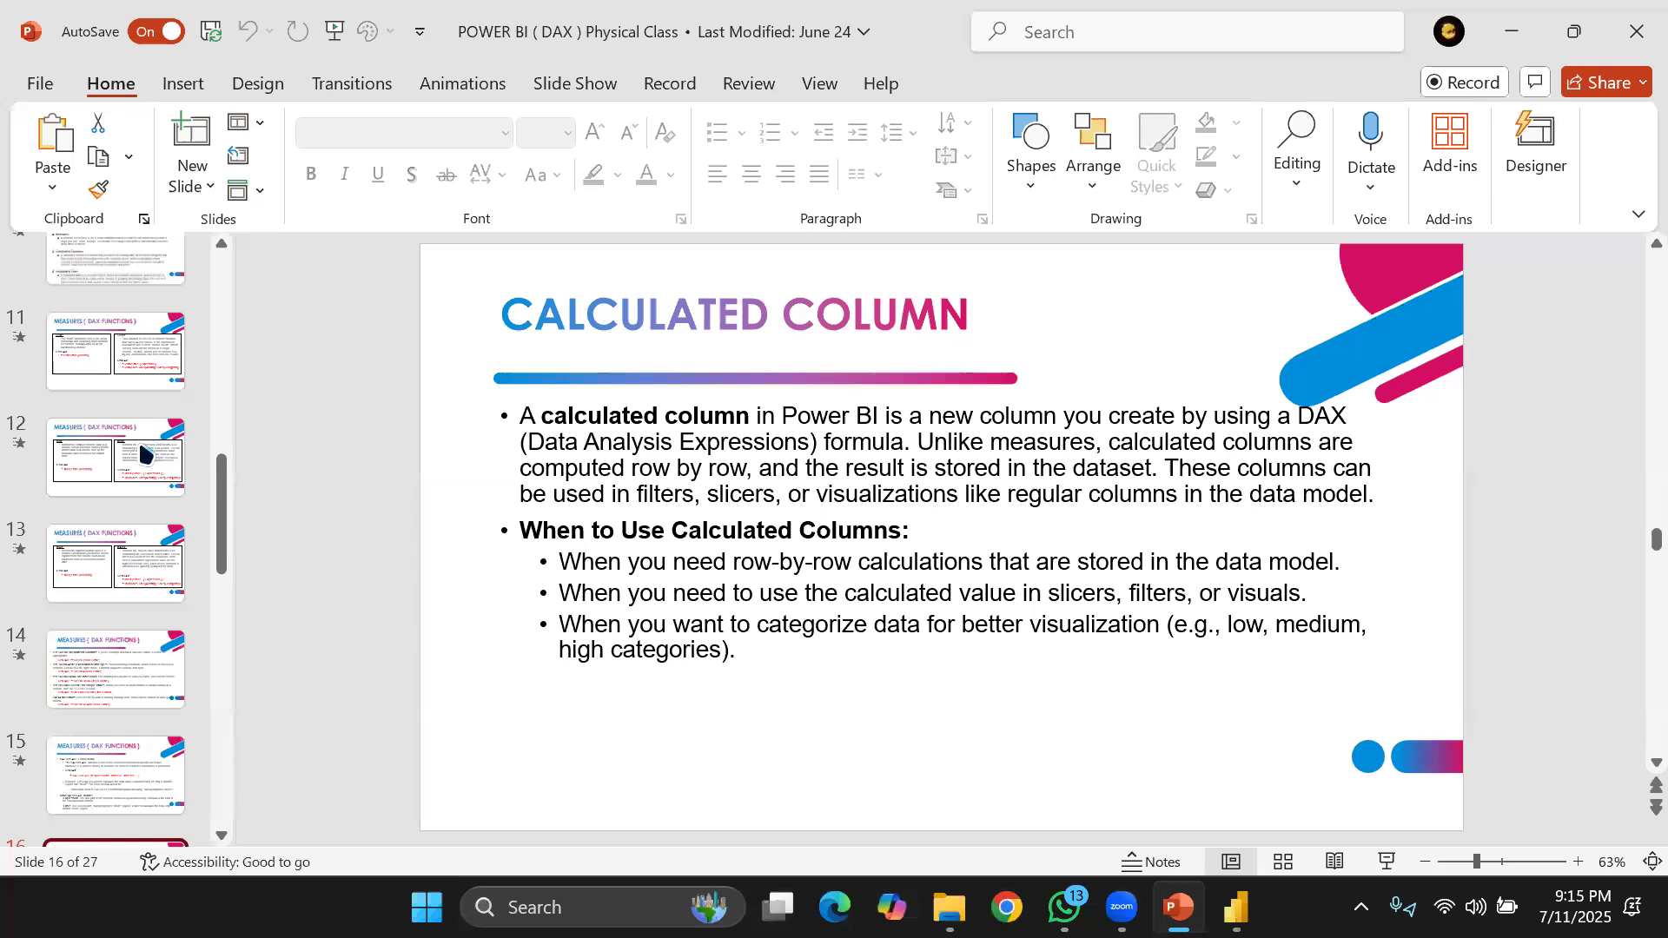
pyautogui.scroll(5, 89, 657)
pyautogui.click(89, 657)
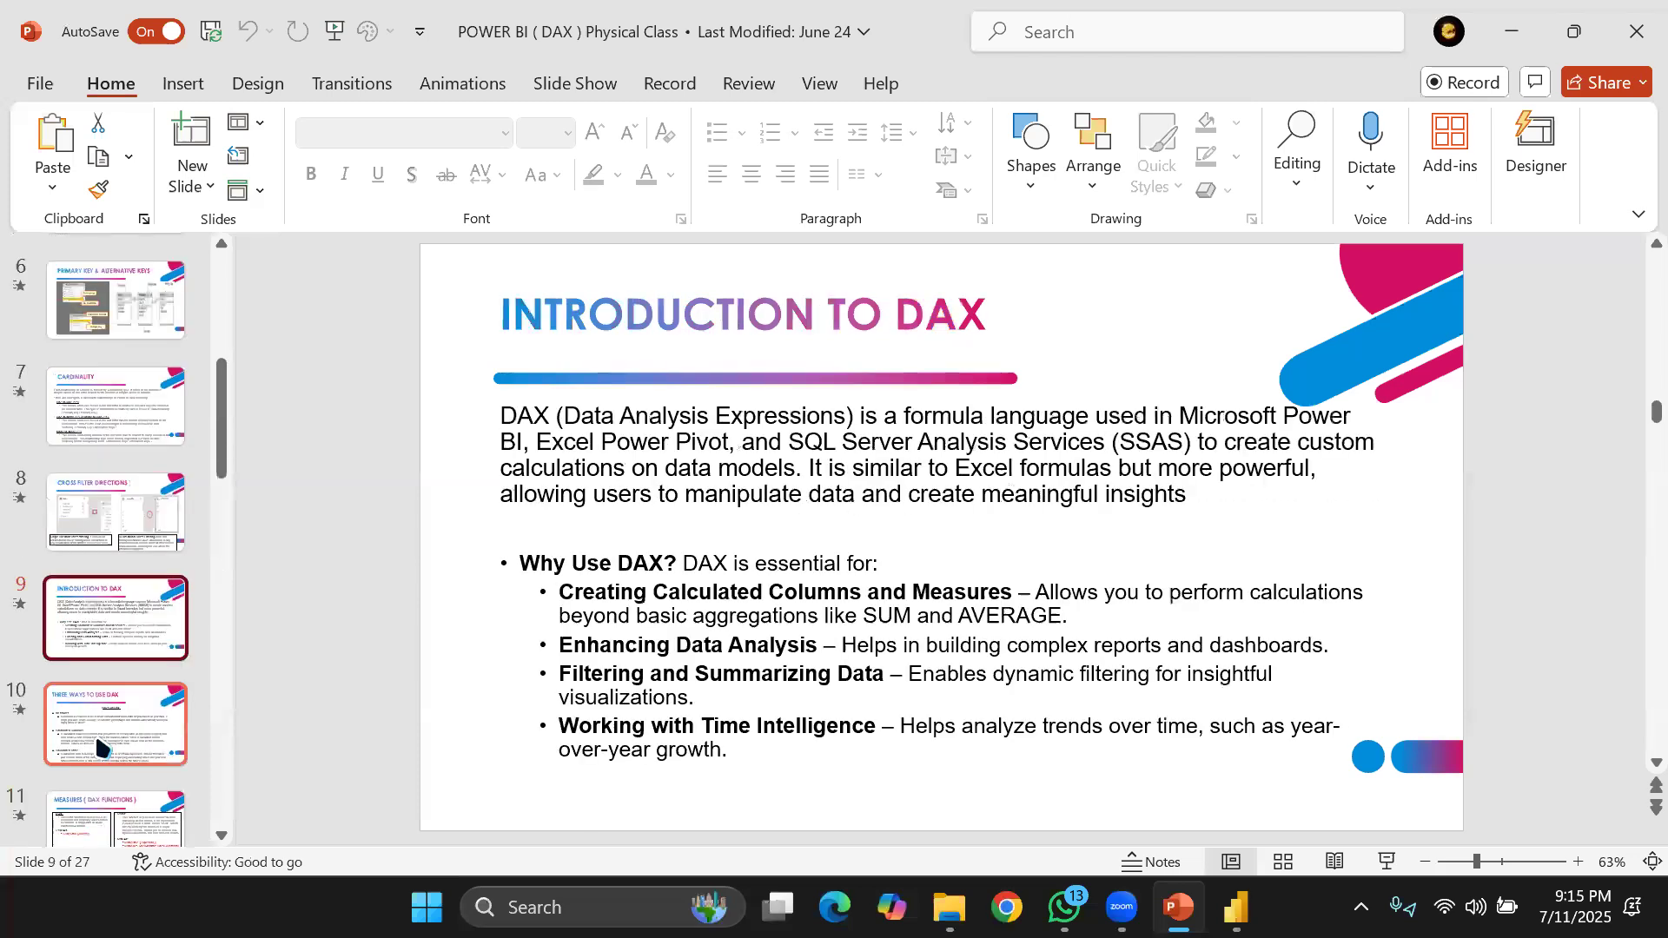
pyautogui.click(119, 692)
pyautogui.scroll(-3, 116, 627)
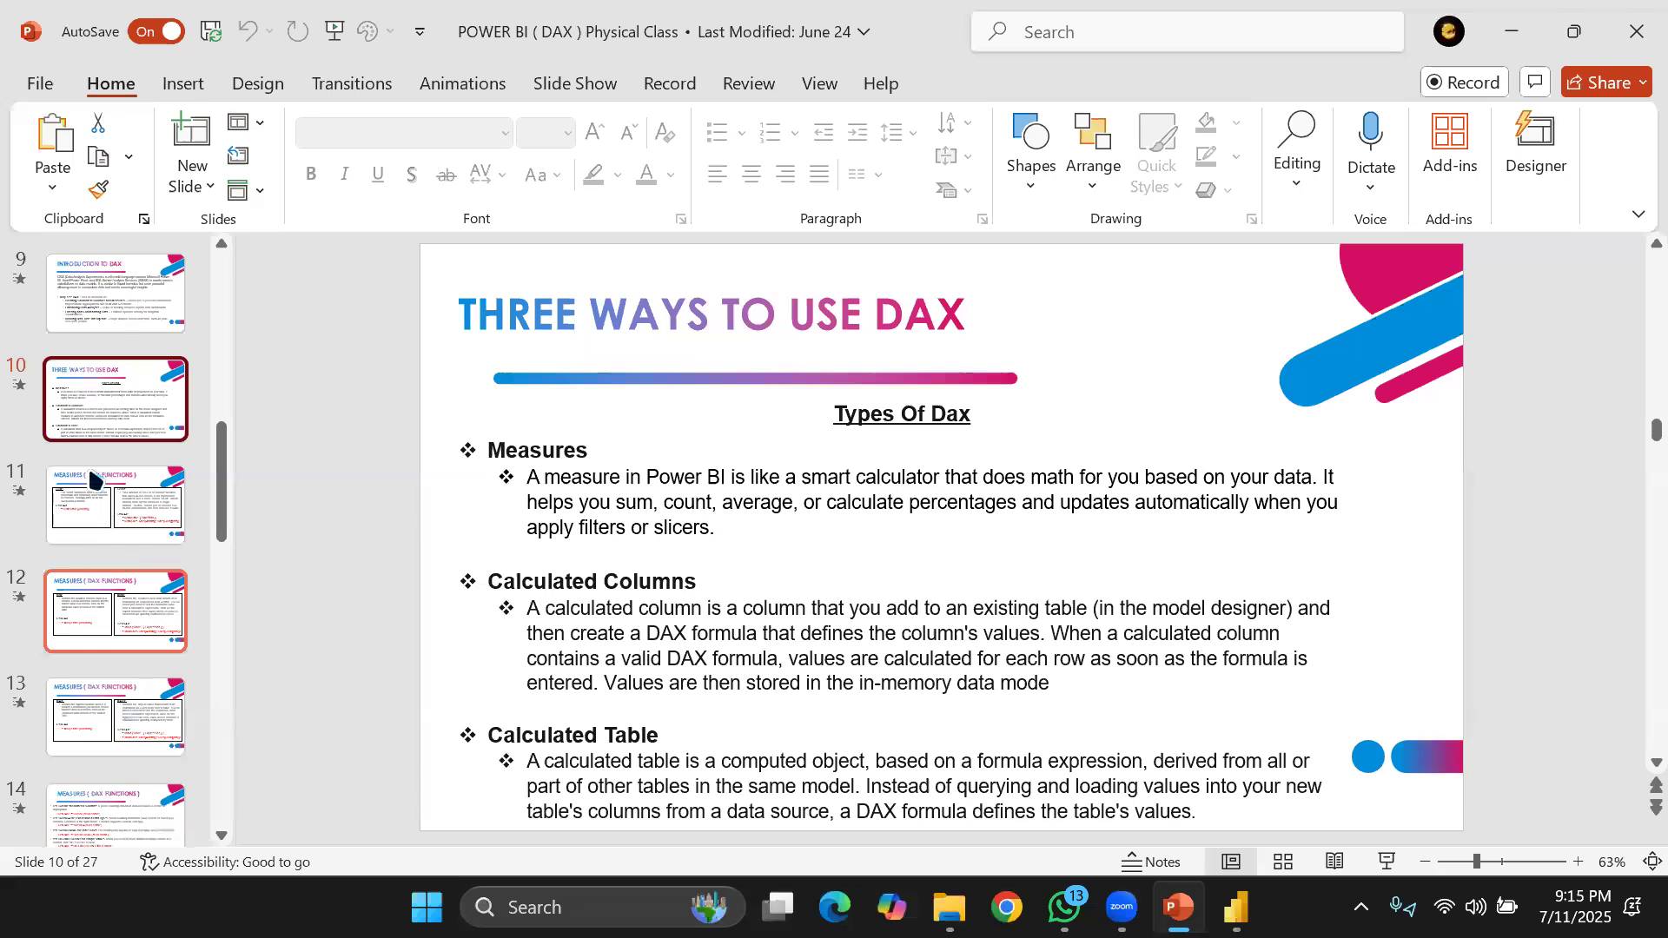
pyautogui.click(90, 480)
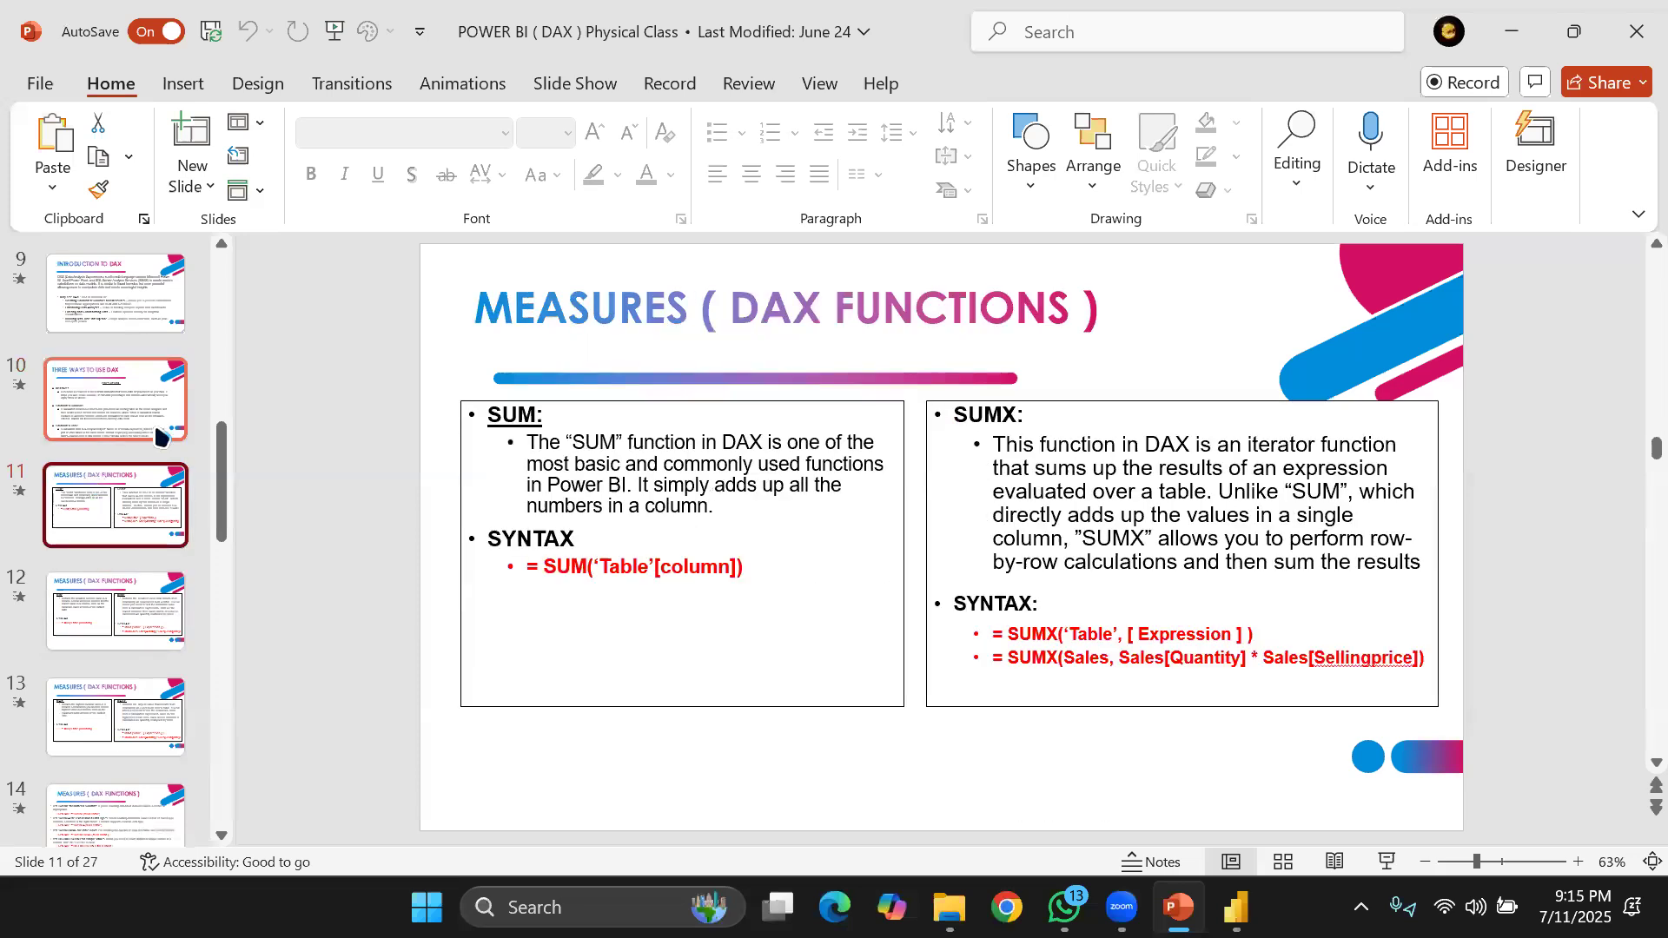
pyautogui.click(106, 423)
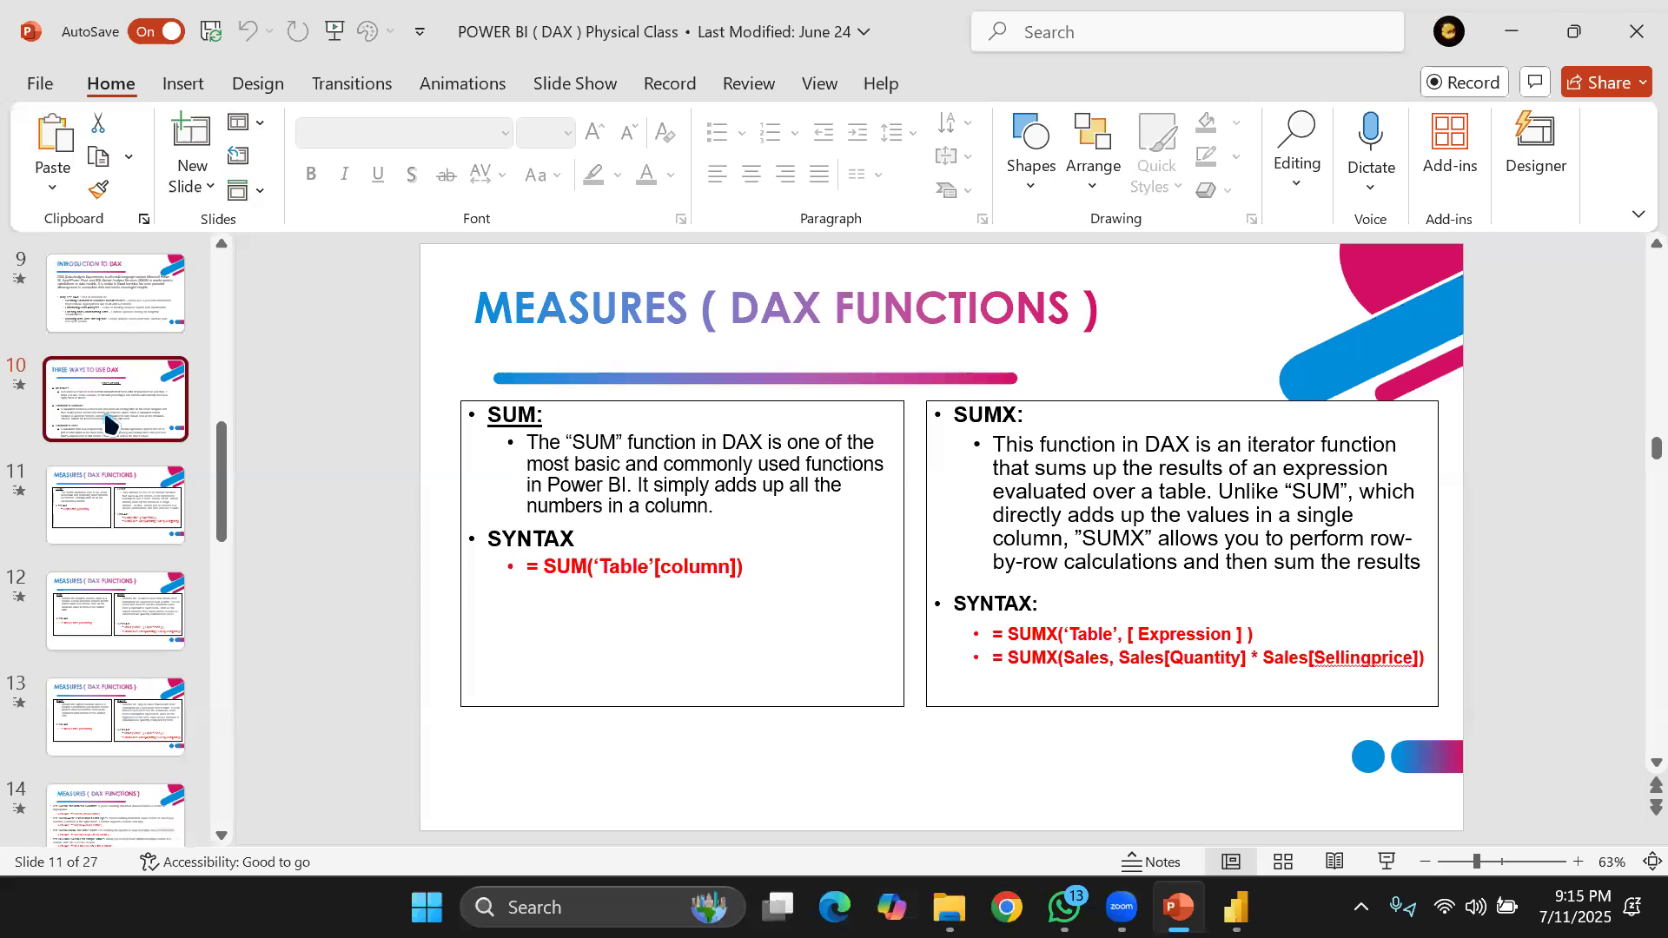
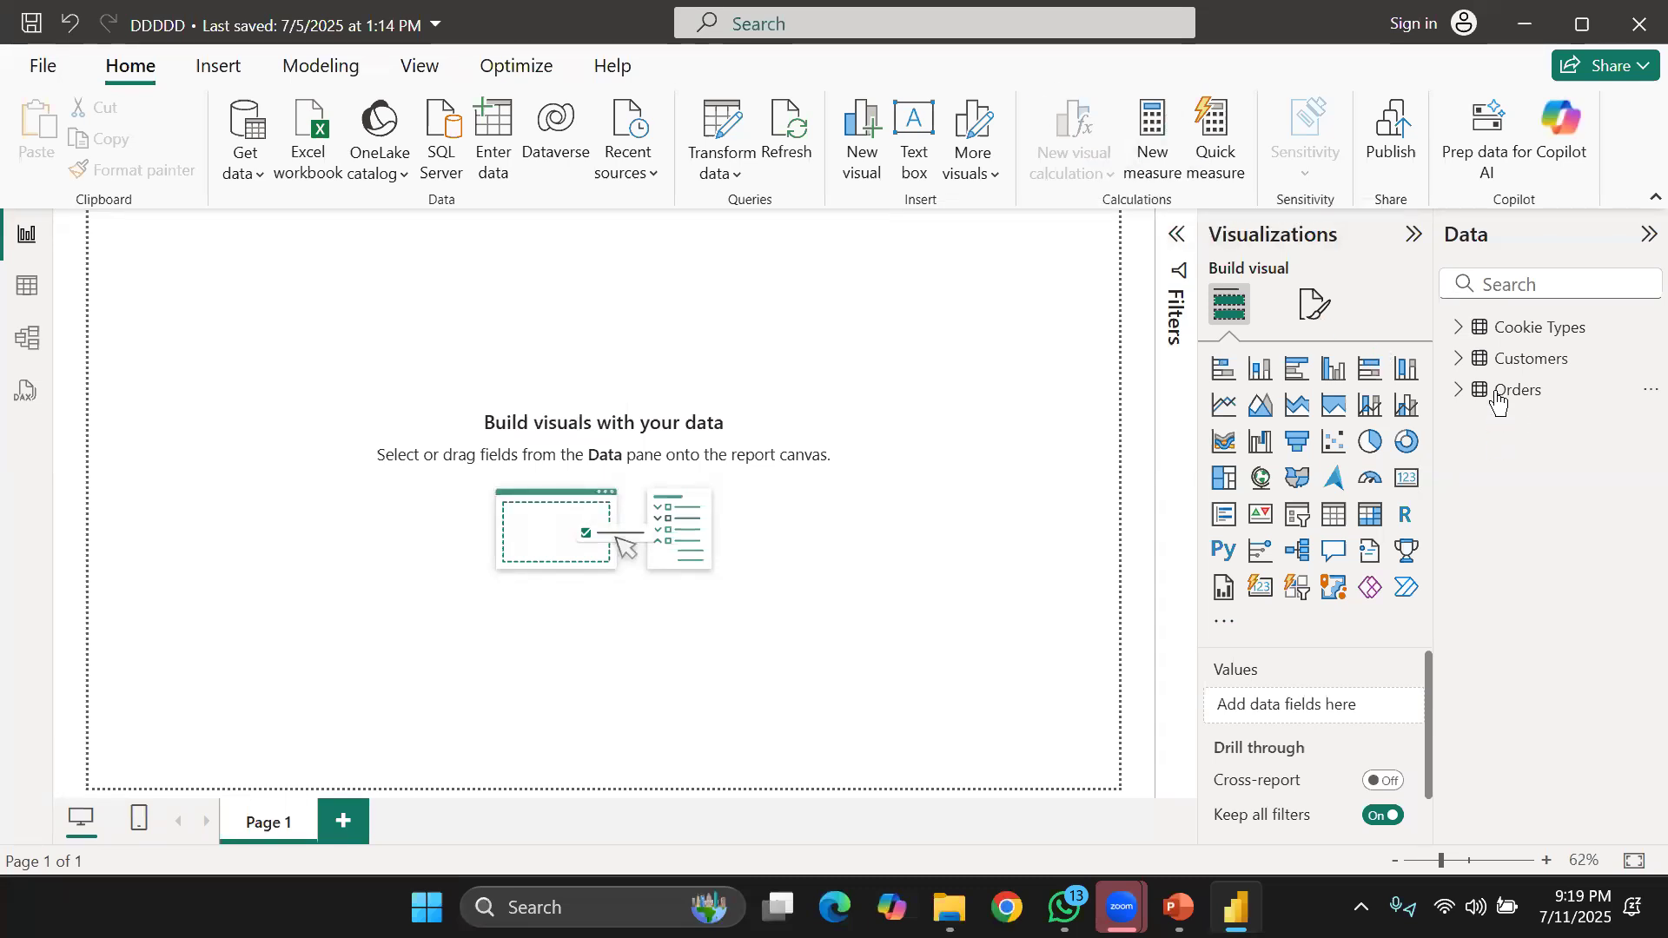
pyautogui.click(1151, 139)
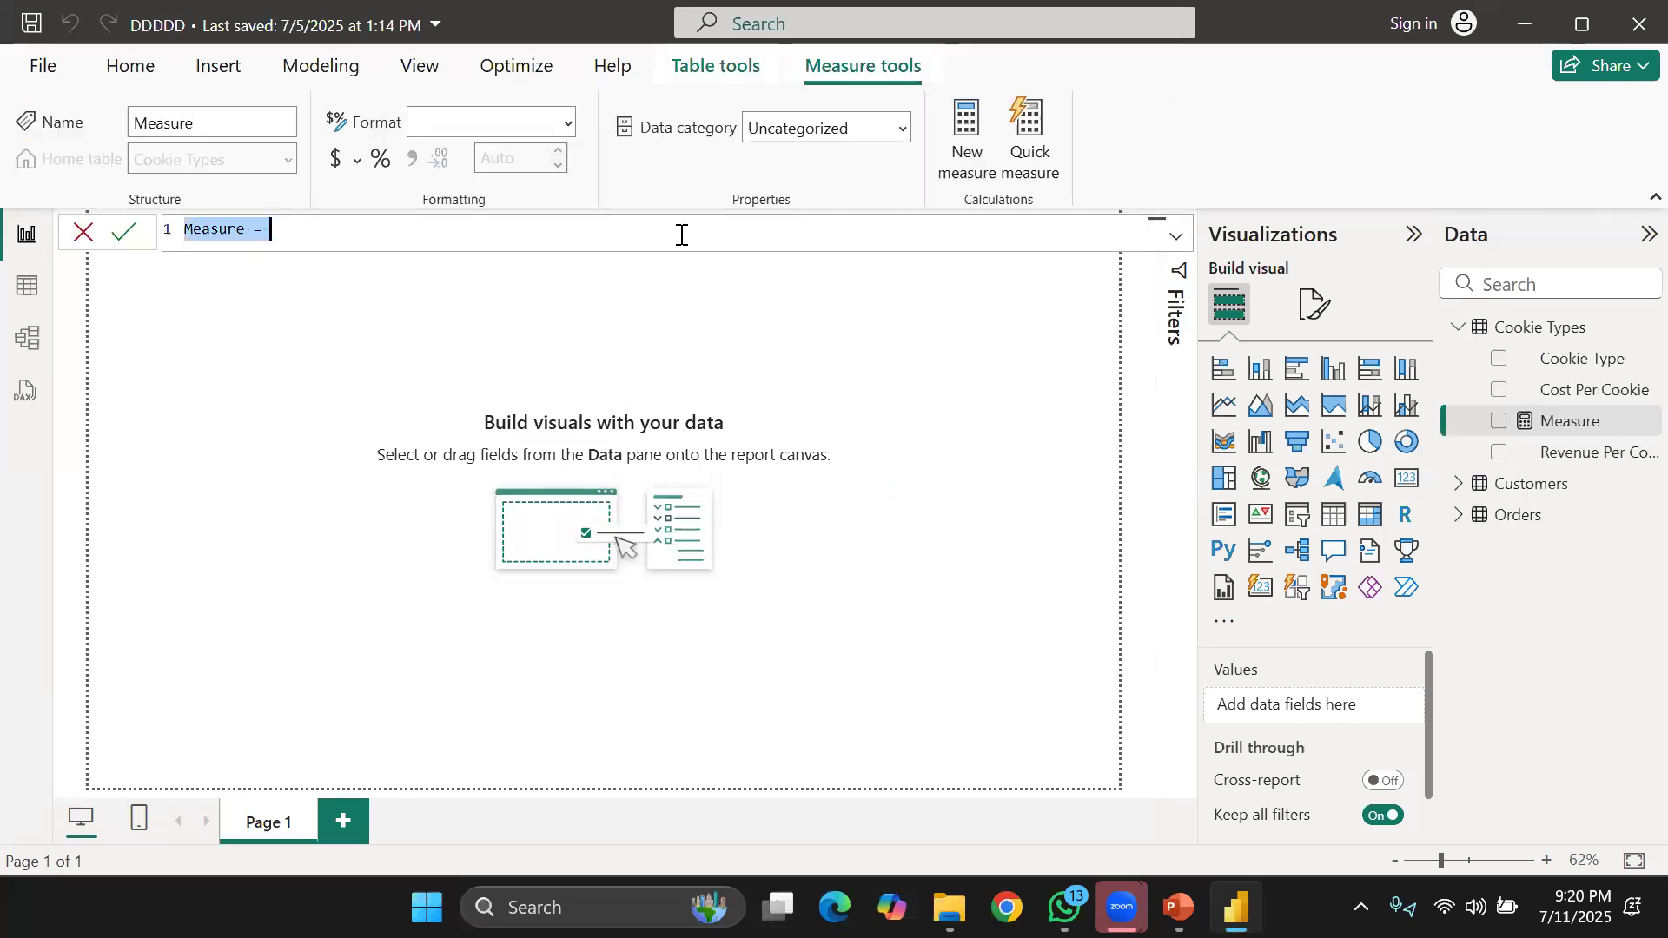
pyautogui.keyDown('ctrl'); pyautogui.scroll(3, 679, 235); pyautogui.keyUp('ctrl')
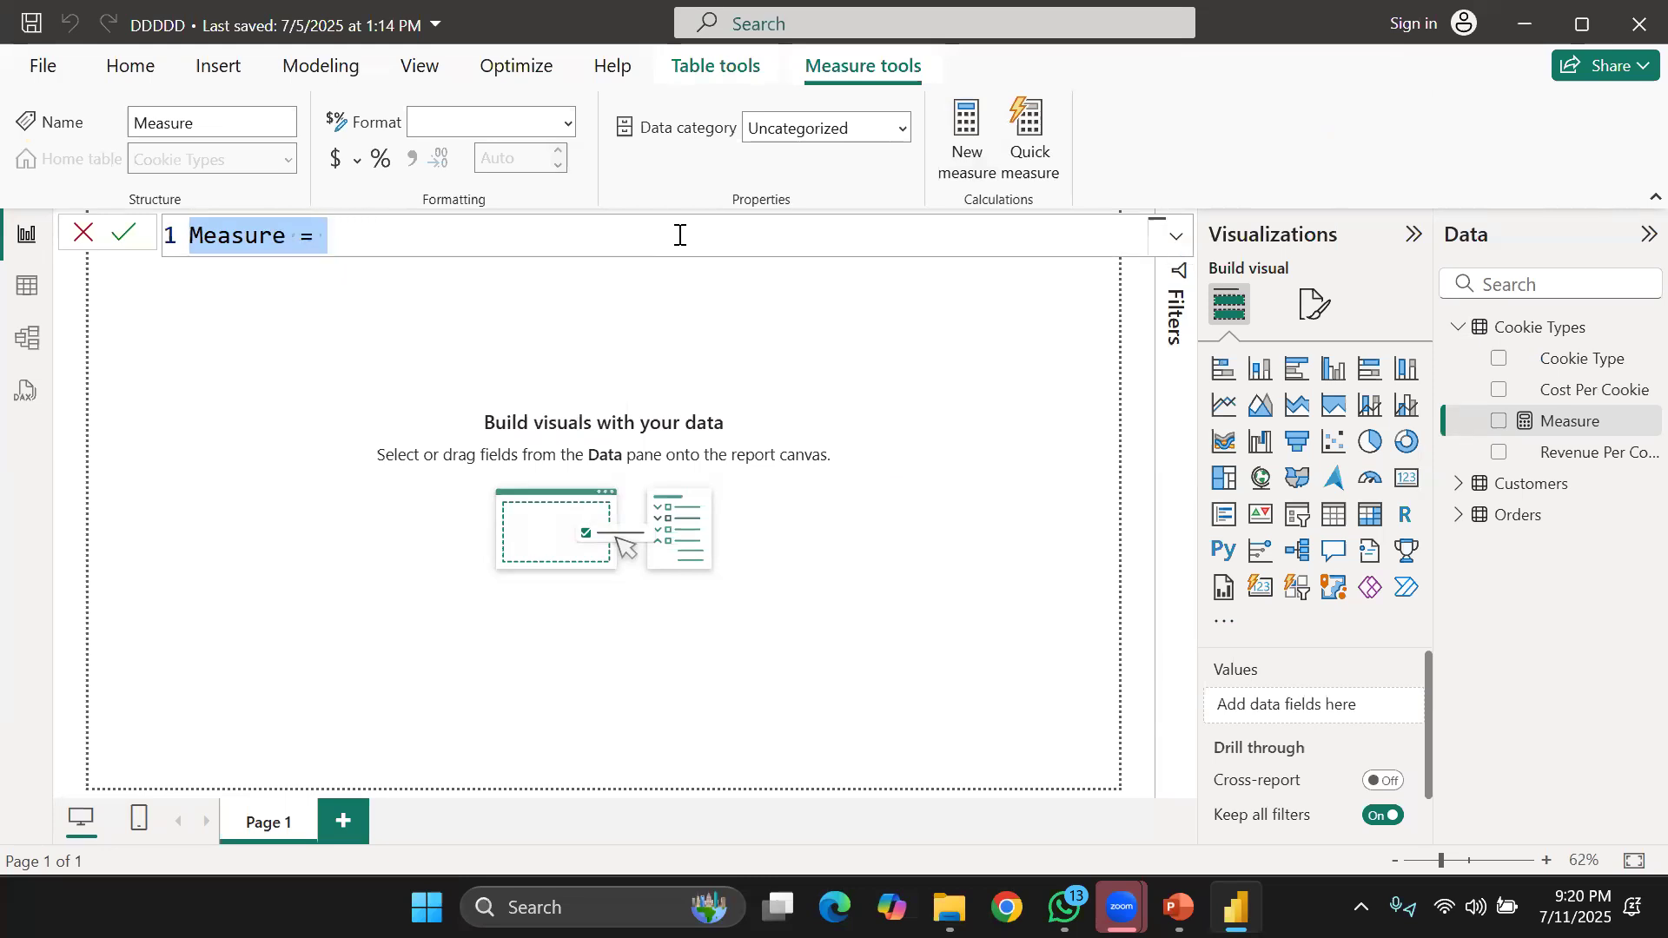
pyautogui.click(618, 383)
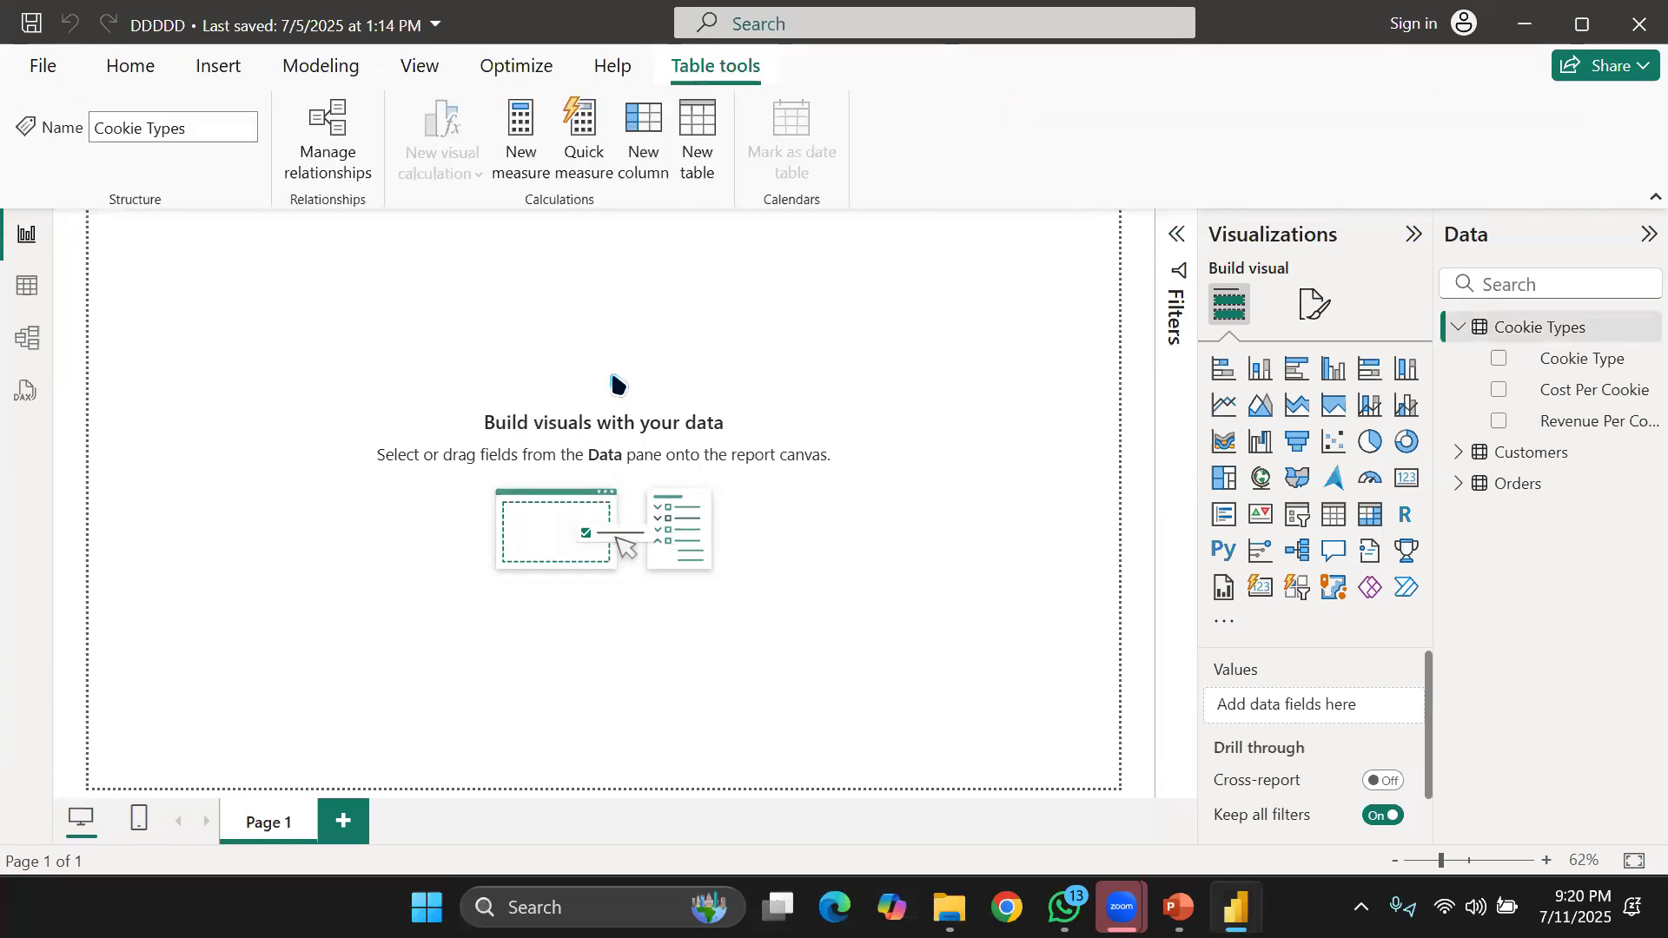
pyautogui.click(1458, 327)
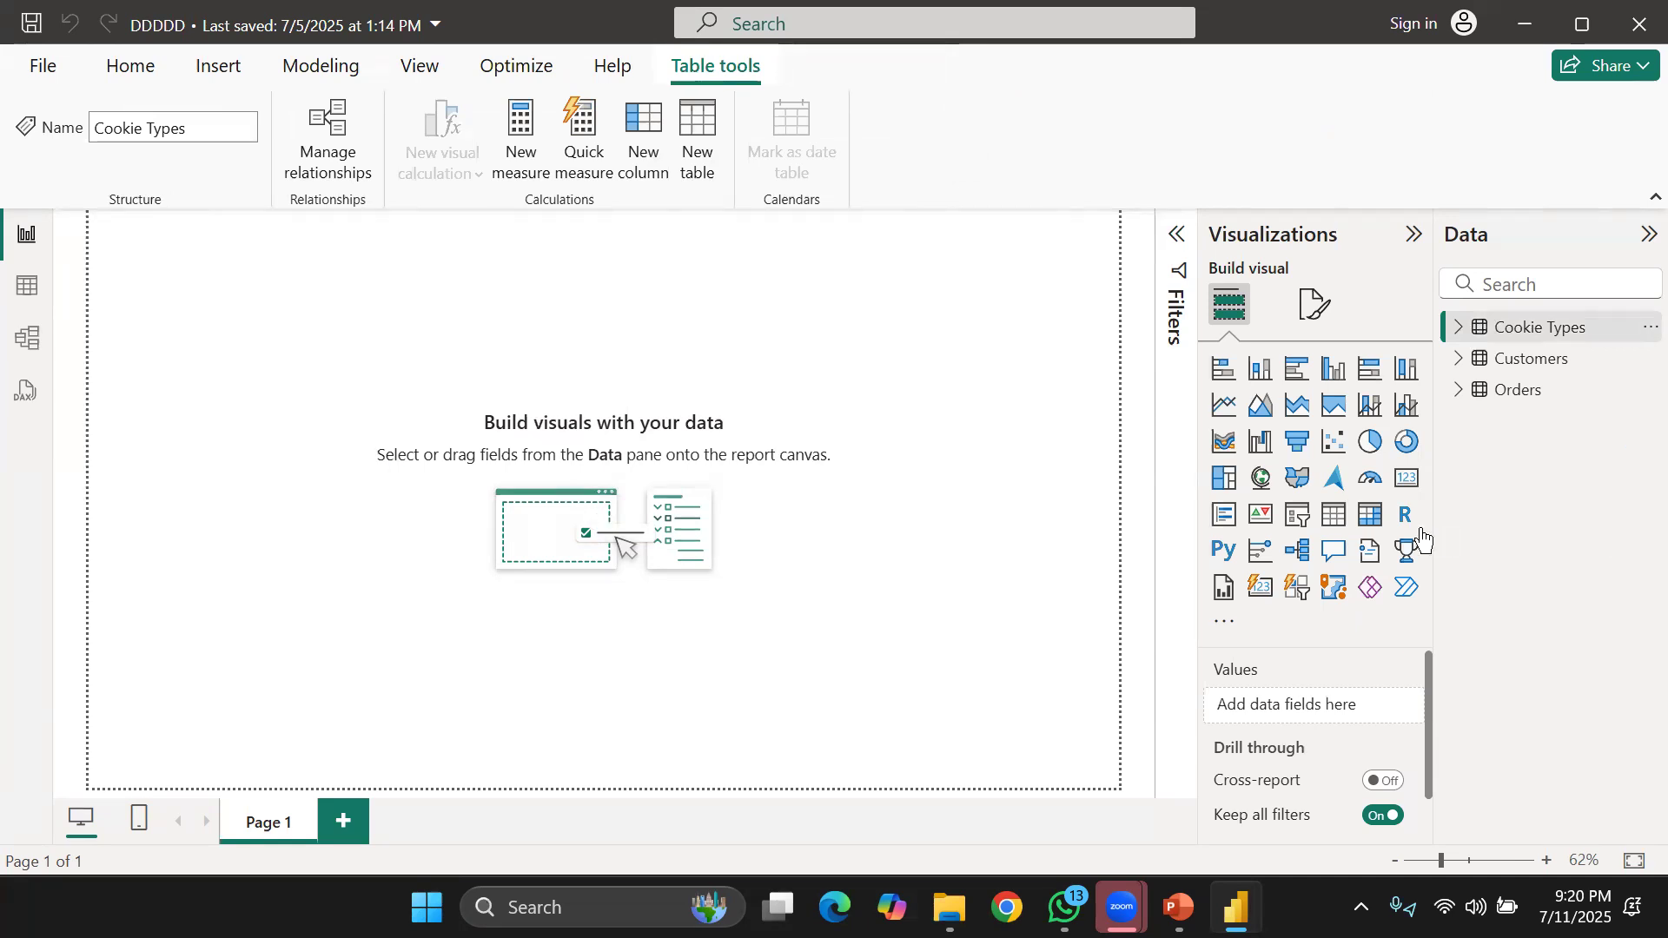
# Create a new measure in the Orders table and name it Total Unit Sold.
pyautogui.click(1518, 392)
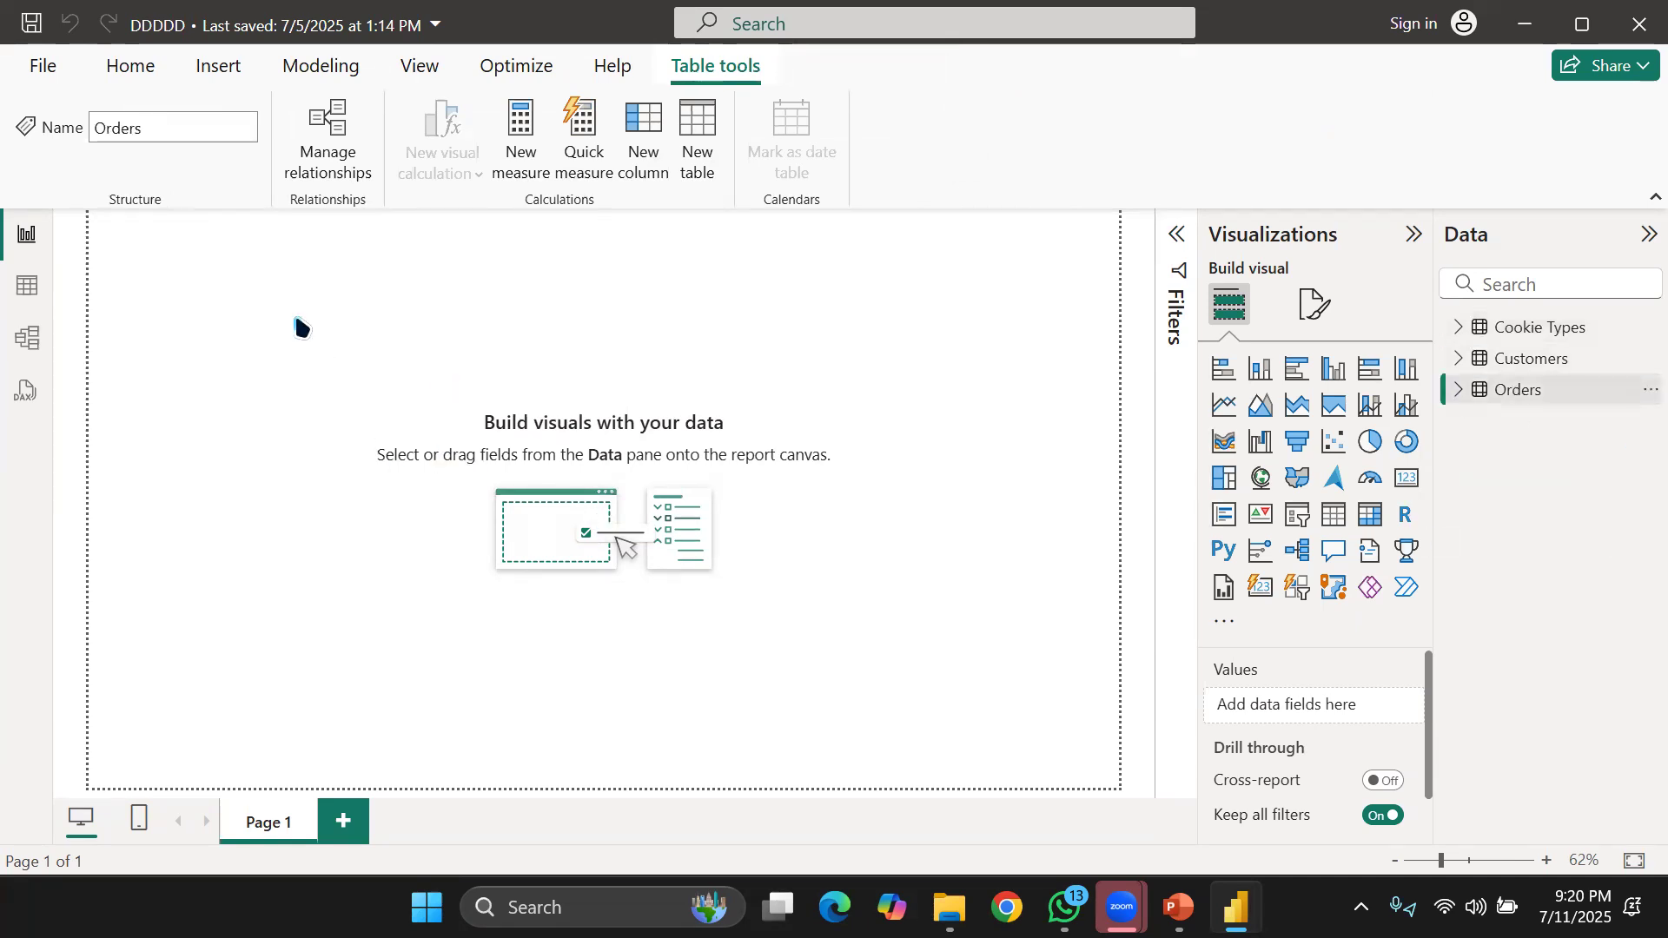
pyautogui.click(521, 143)
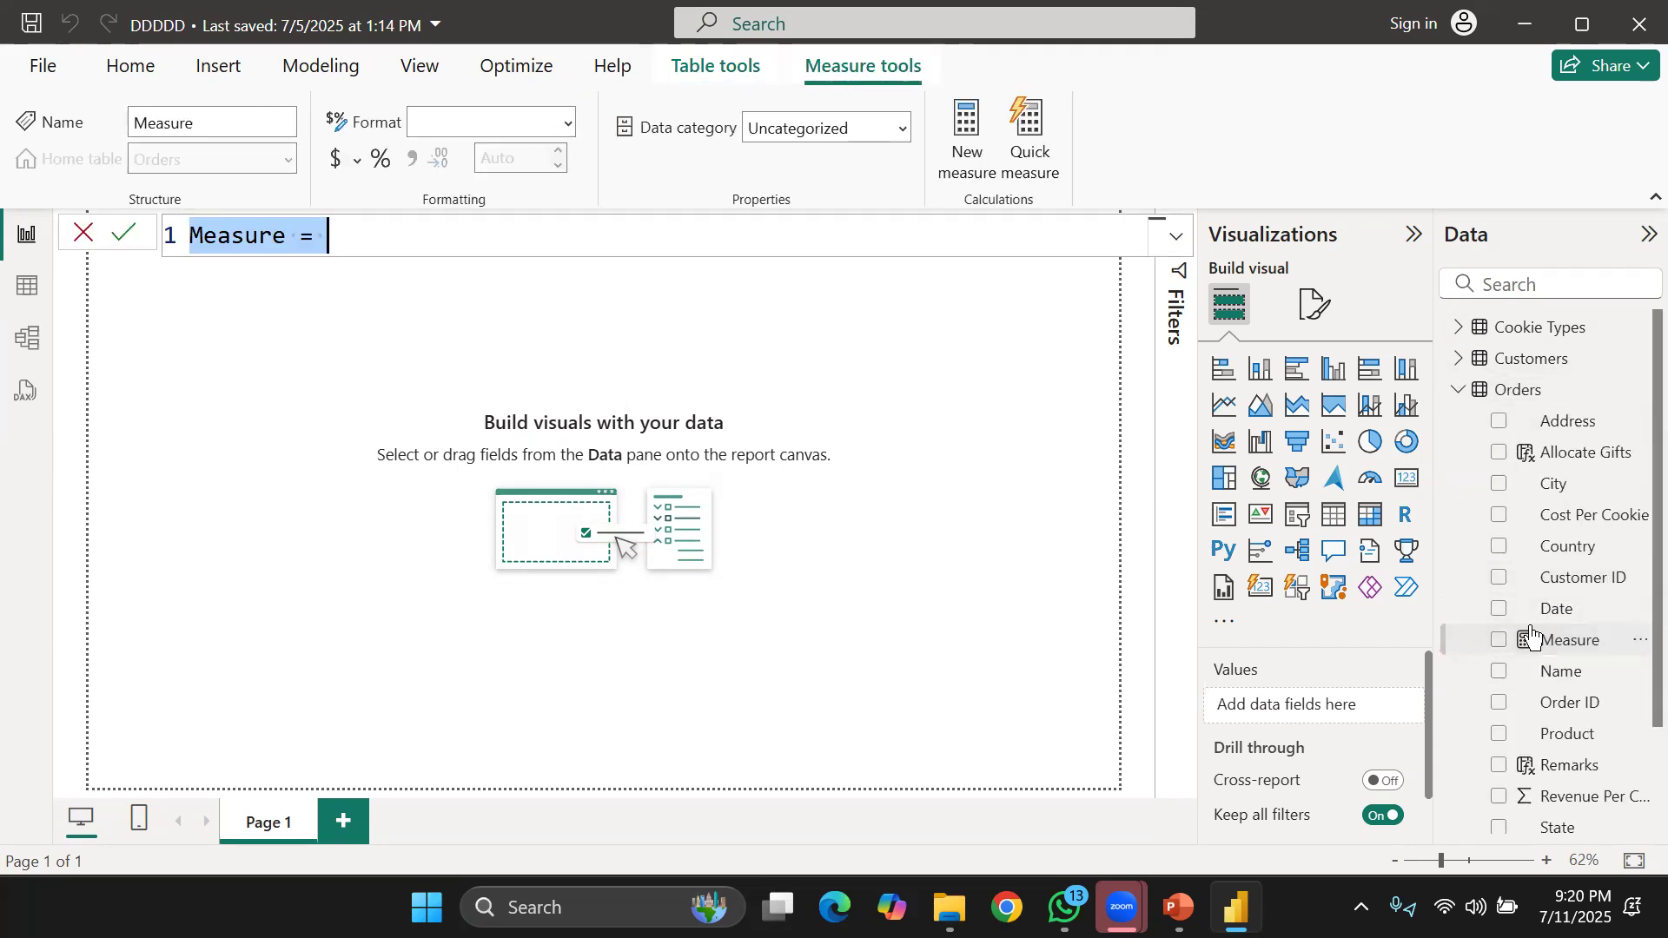
pyautogui.click(281, 232)
pyautogui.doubleClick(282, 233)
pyautogui.click(281, 233)
pyautogui.press('BackSpace')
pyautogui.press('BackSpace')
pyautogui.press('BackSpace')
pyautogui.press('BackSpace')
pyautogui.press('BackSpace')
pyautogui.press('BackSpace')
pyautogui.press('BackSpace')
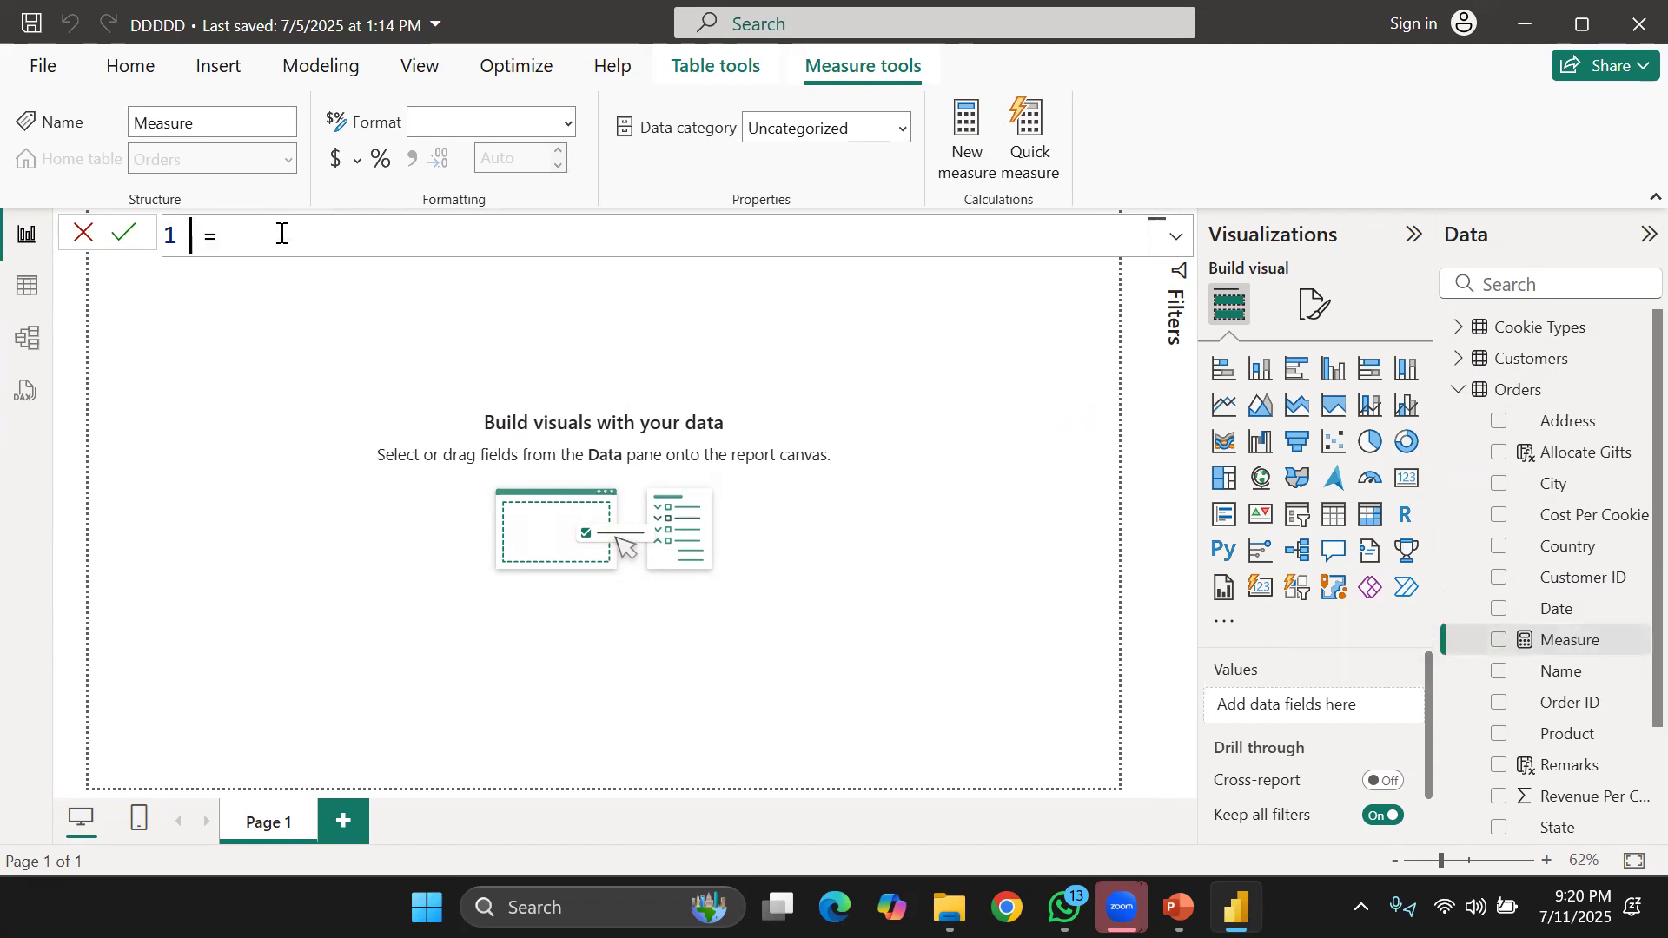
pyautogui.write('Tota')
pyautogui.write('l ')
pyautogui.write('Uno')
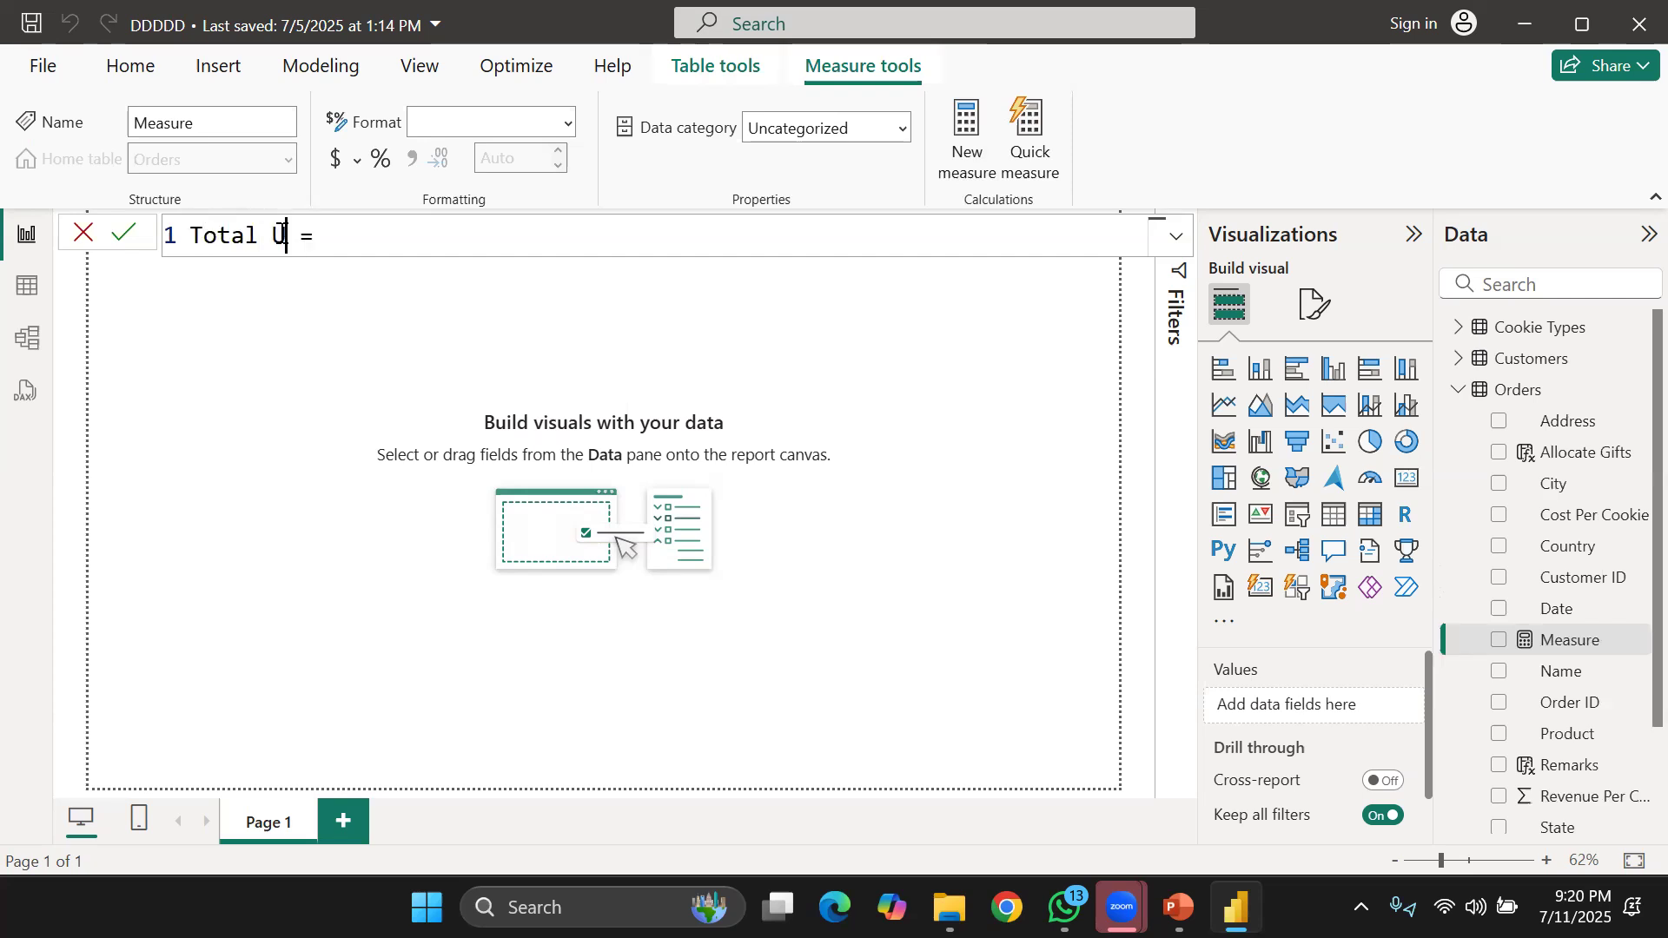
pyautogui.press('BackSpace')
pyautogui.write('it Sold')
# Define the Total Unit Sold measure as SUM(Orders[Units Sold]) and commit the formula.
pyautogui.click(538, 235)
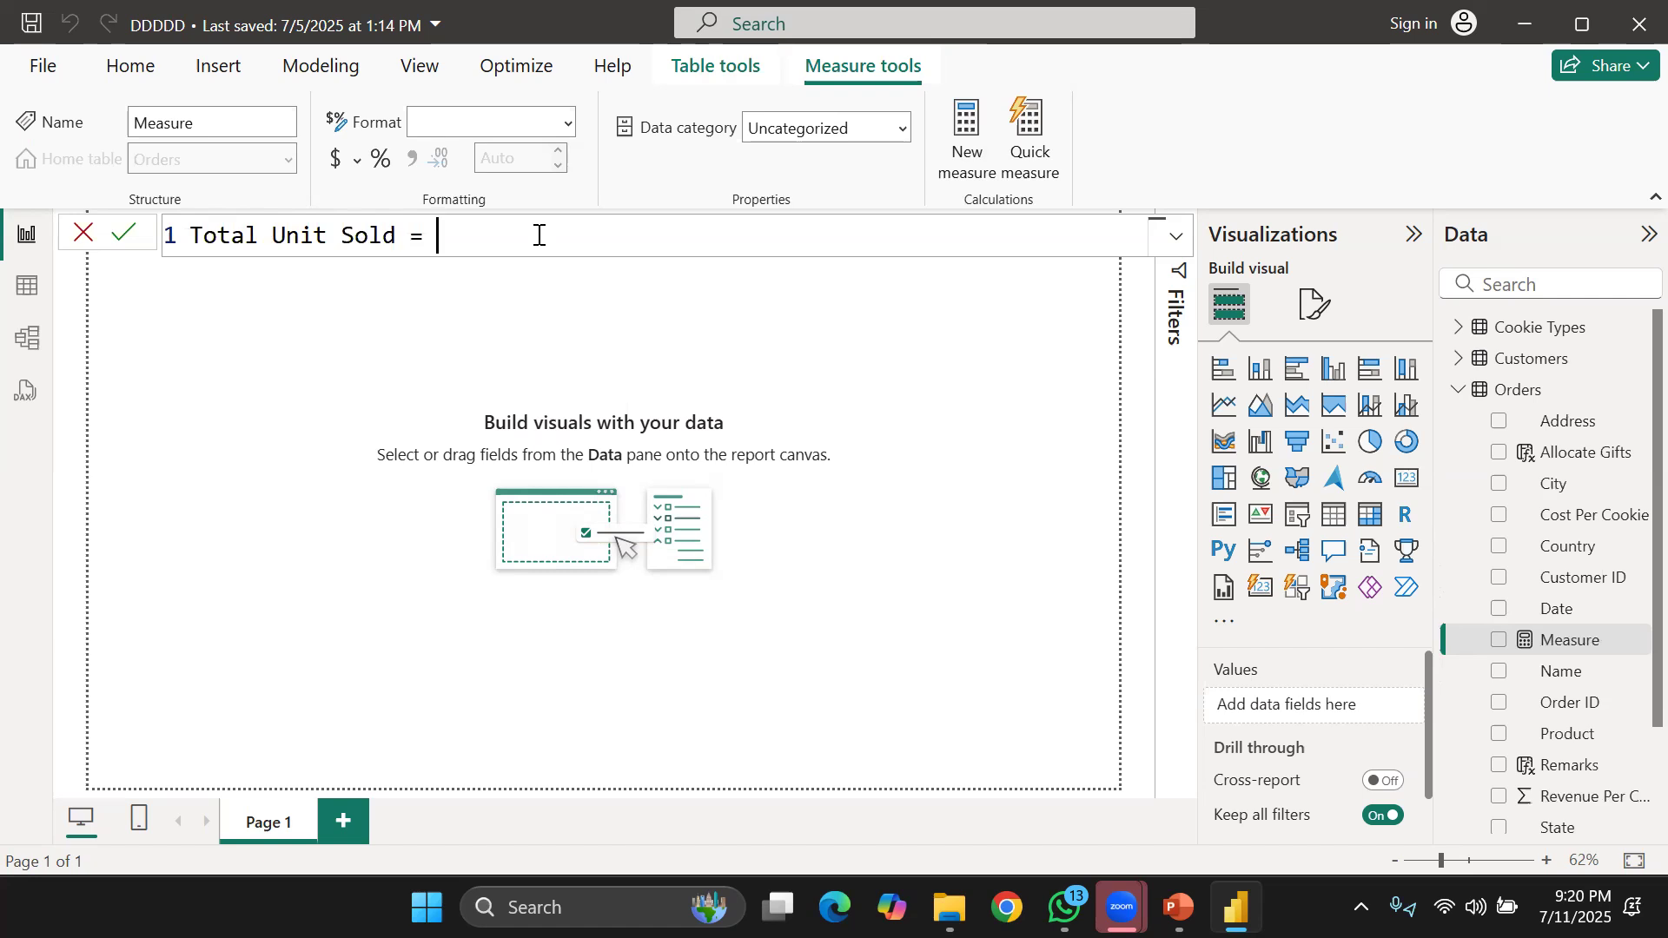
pyautogui.write('sum')
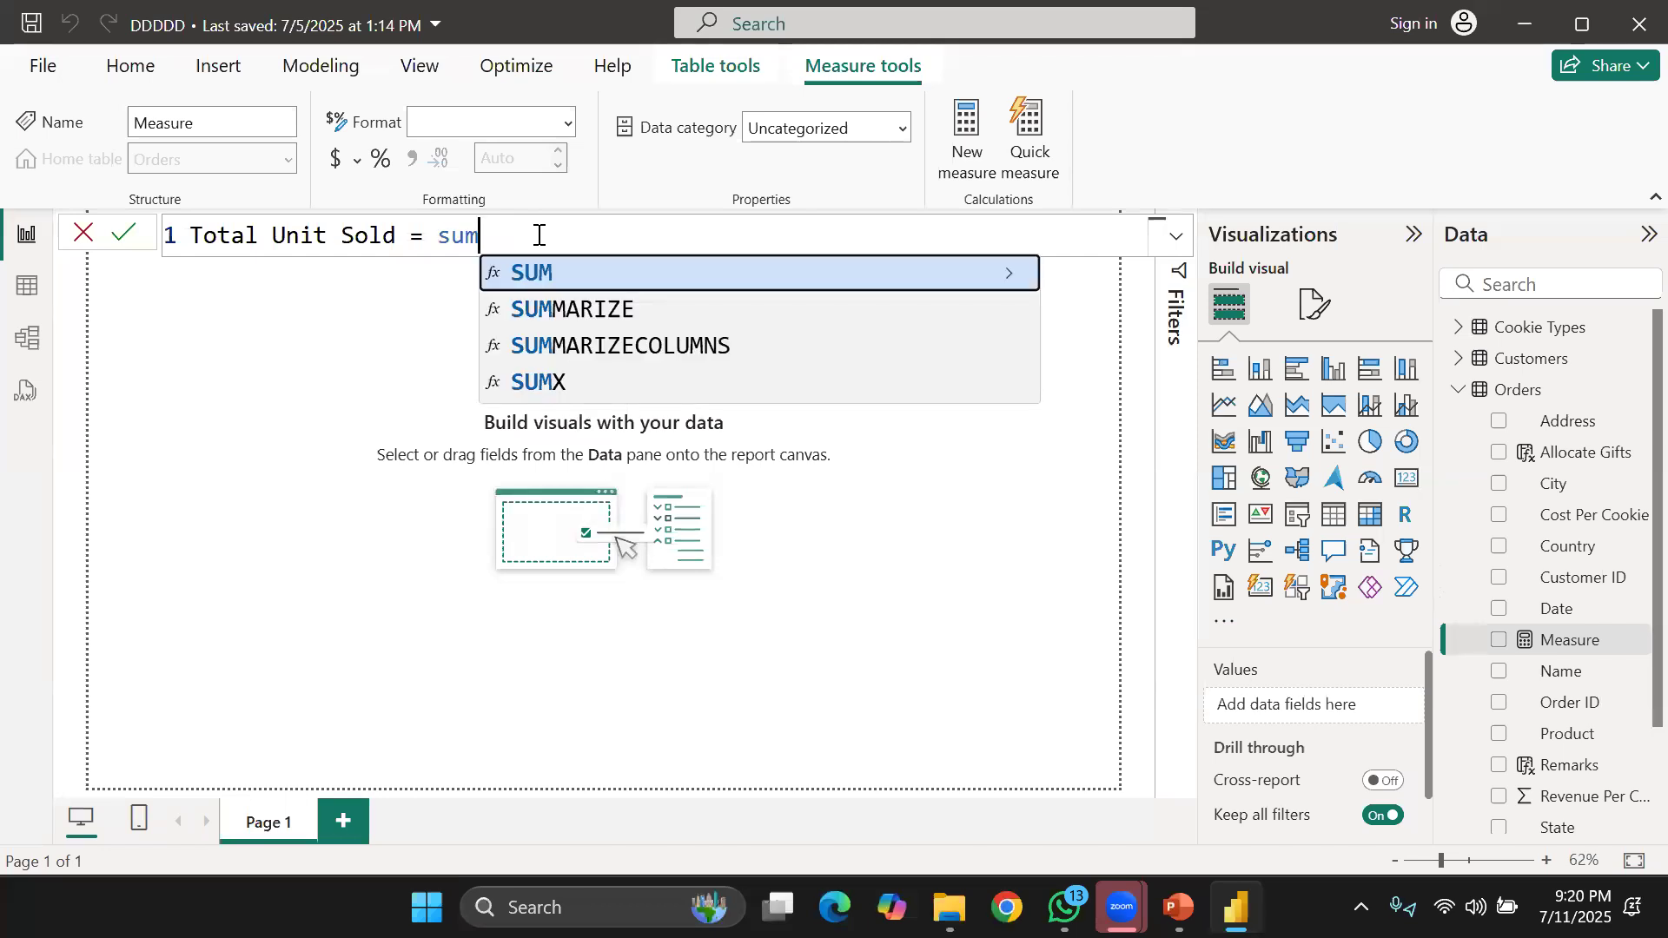
pyautogui.press('Tab')
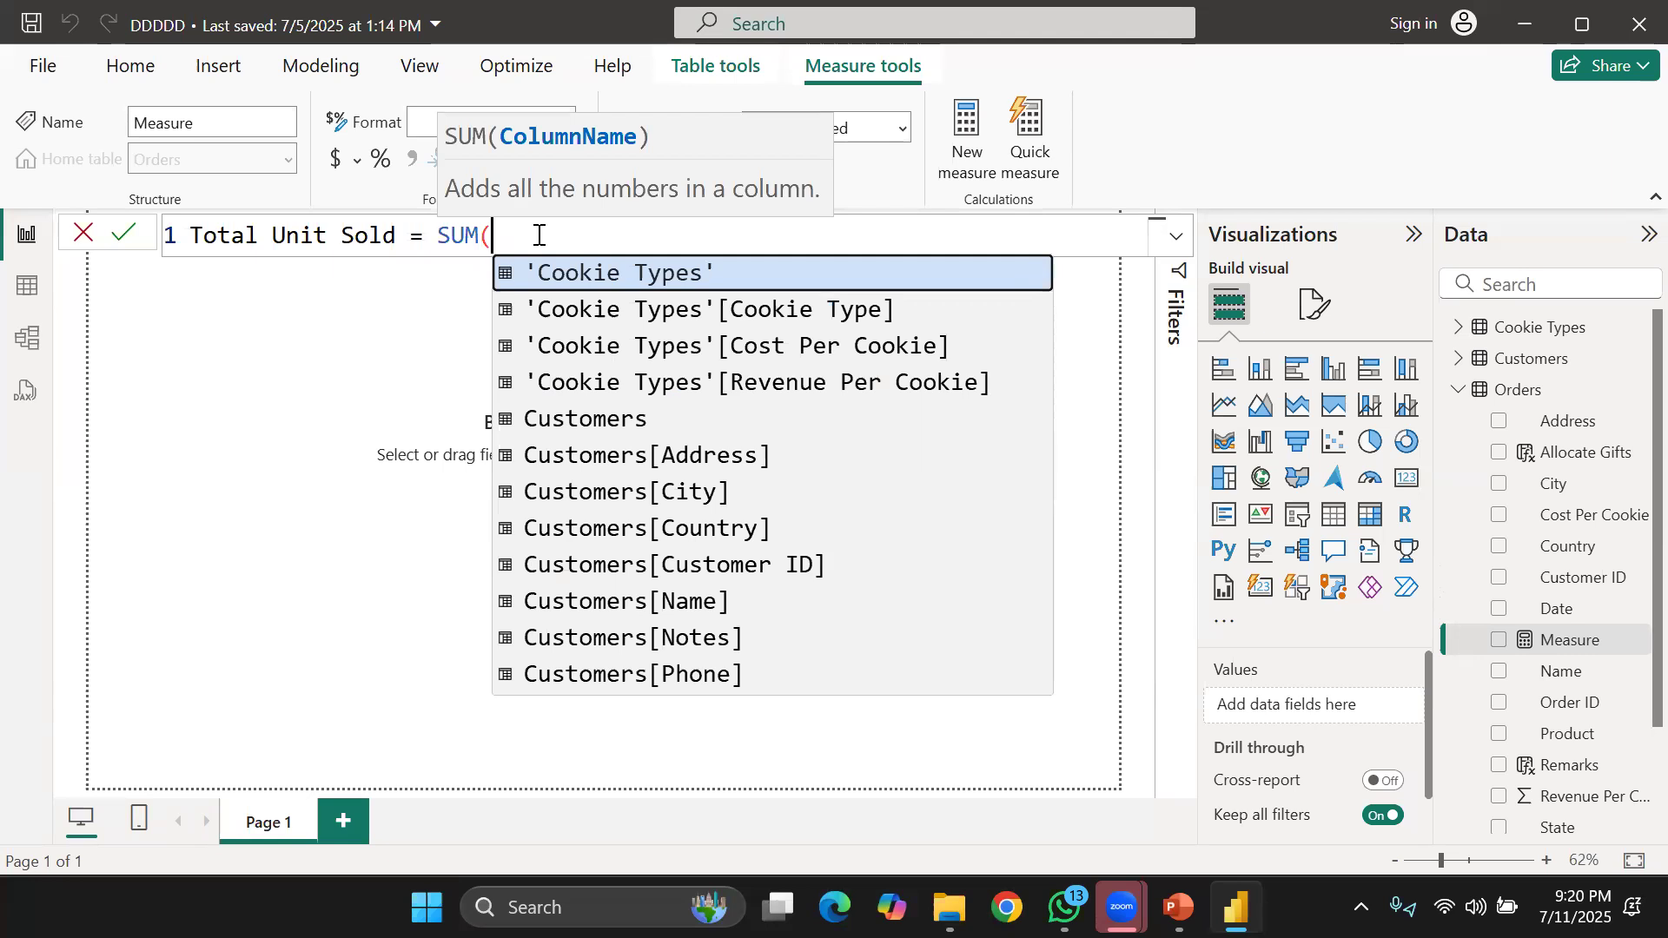
pyautogui.scroll(-10, 704, 495)
pyautogui.scroll(10, 699, 495)
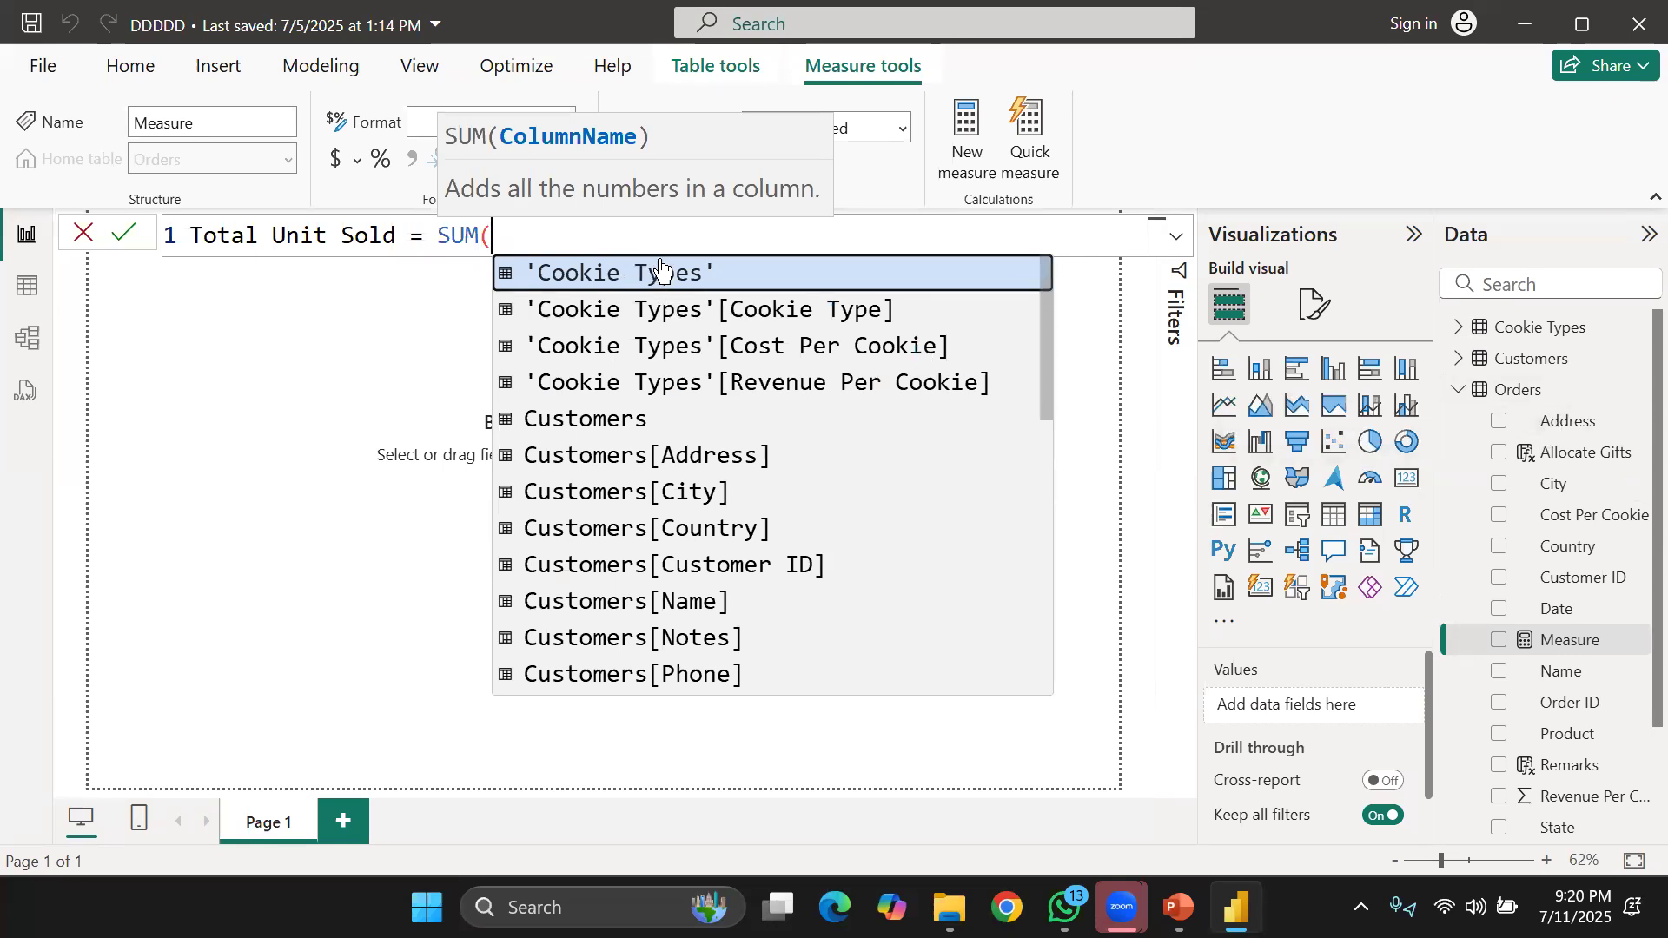
pyautogui.scroll(-6, 557, 418)
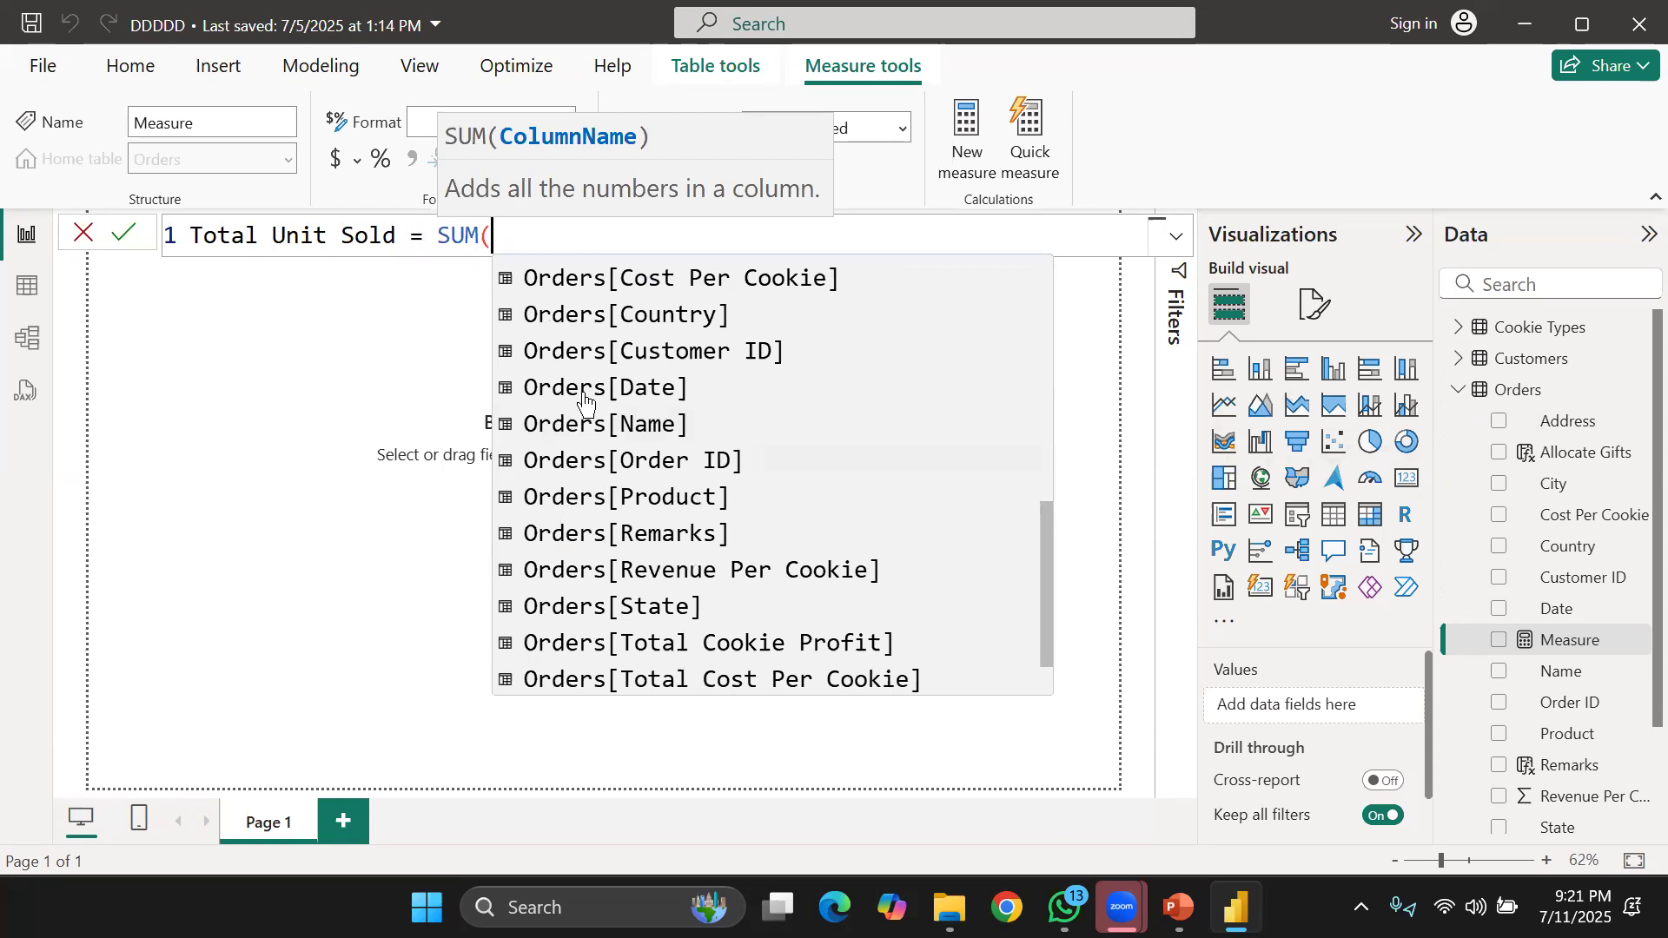
pyautogui.scroll(2, 586, 401)
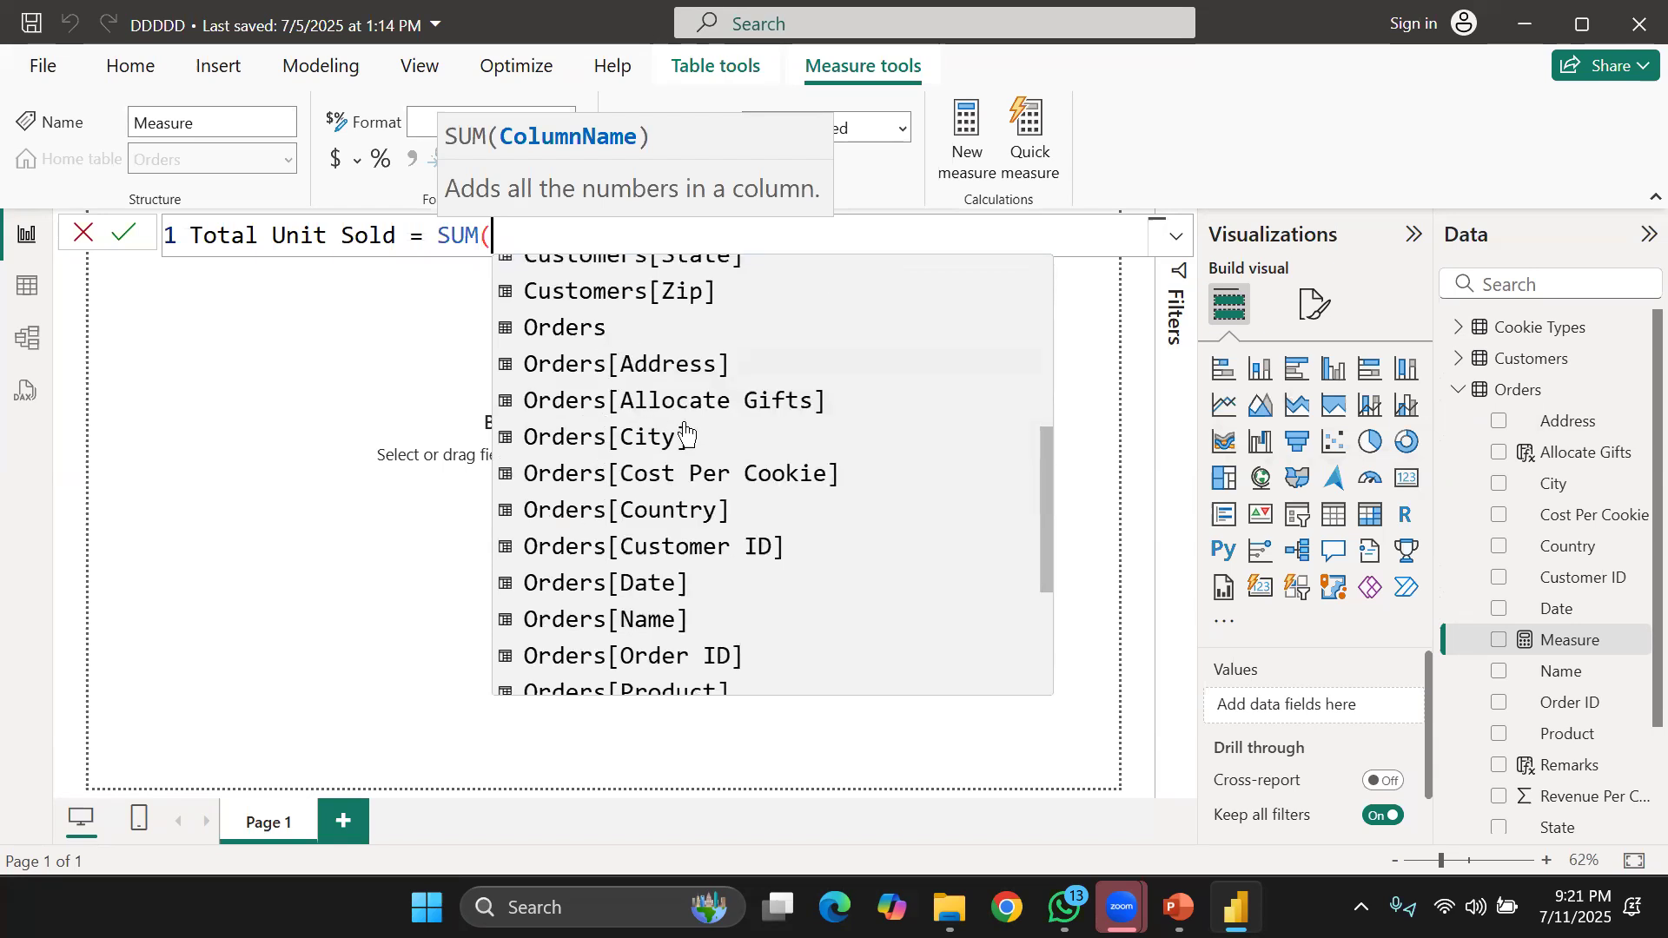
pyautogui.scroll(5, 660, 408)
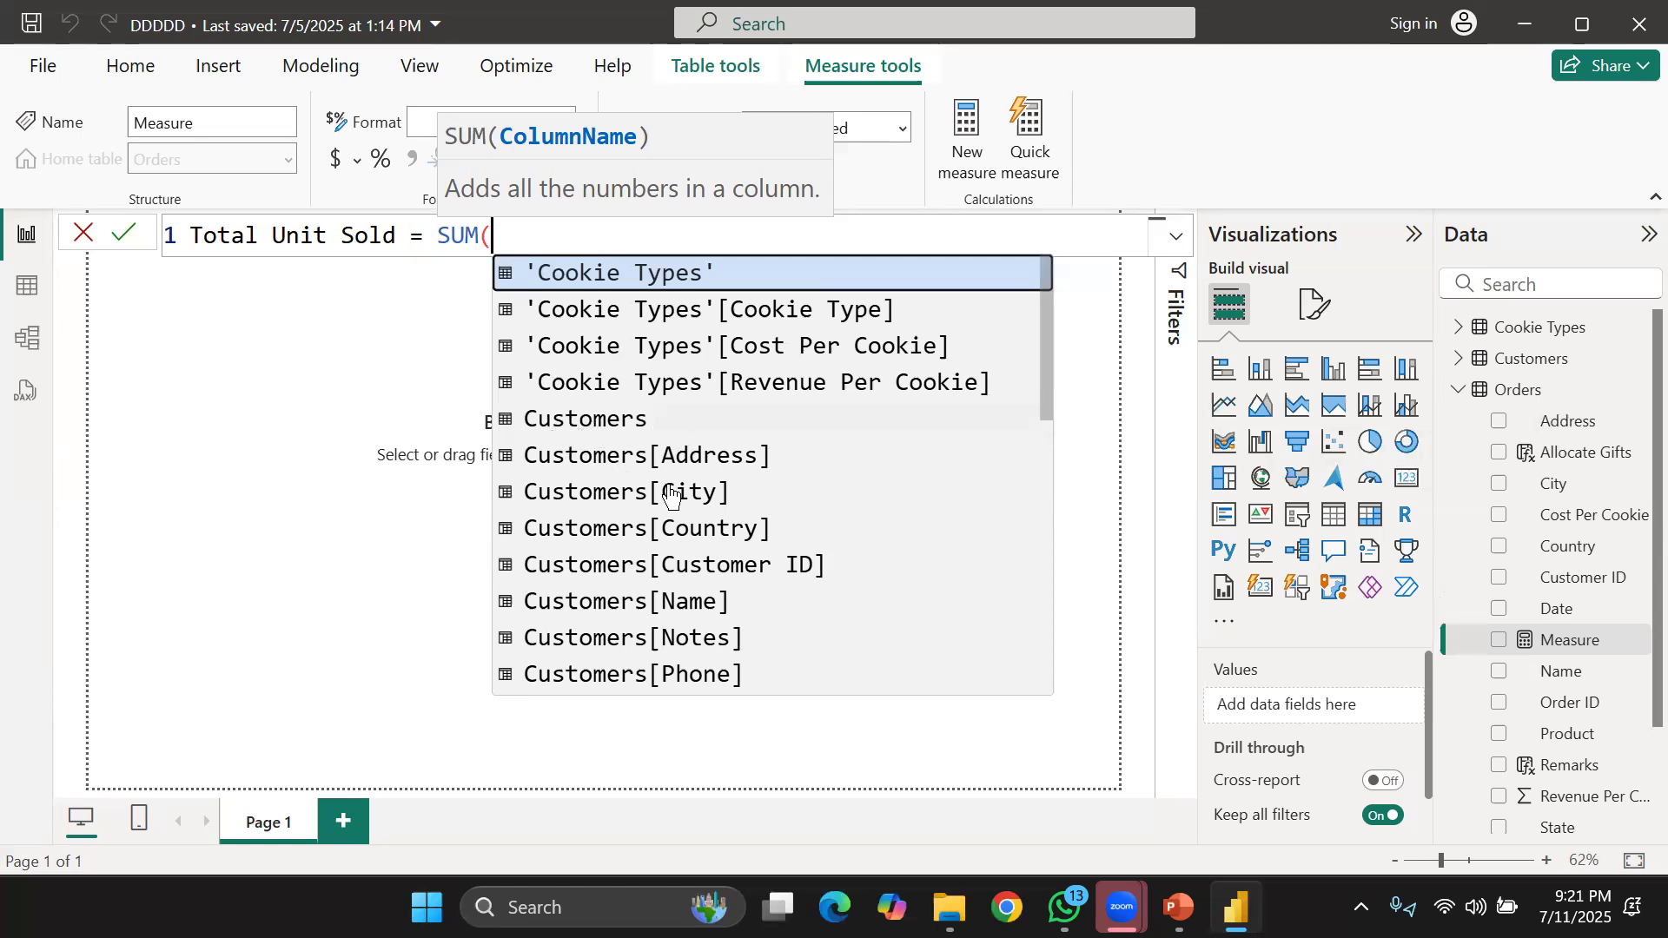
pyautogui.scroll(-7, 695, 489)
pyautogui.scroll(4, 703, 489)
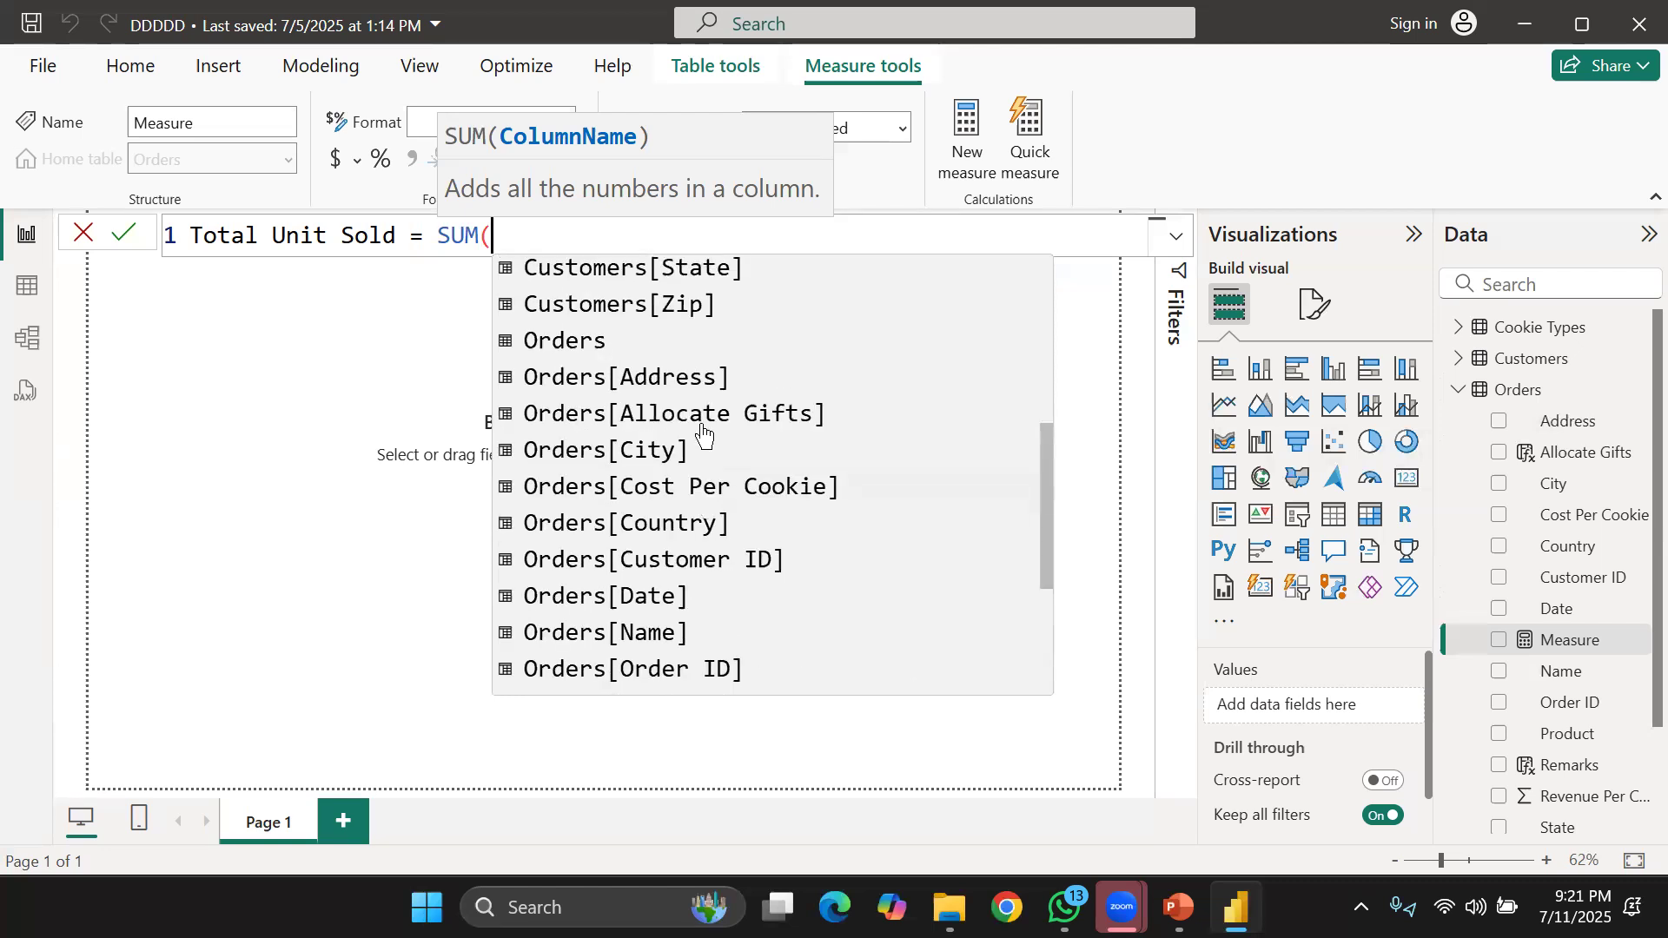
pyautogui.scroll(1, 695, 391)
pyautogui.scroll(-3, 700, 421)
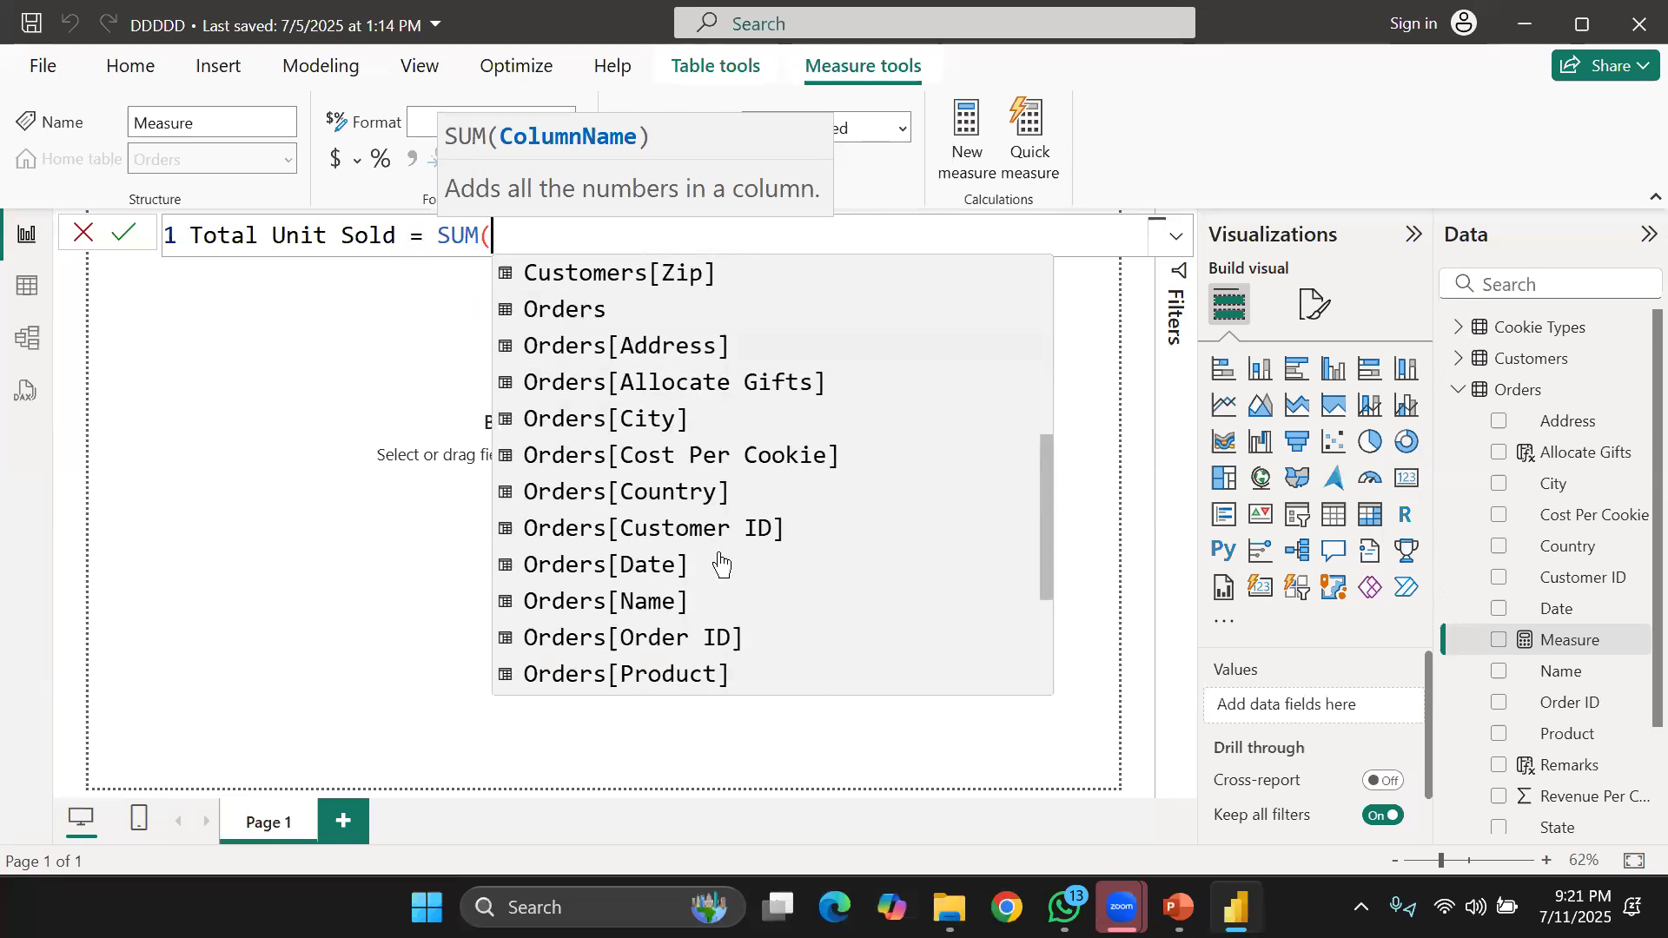
pyautogui.scroll(-3, 715, 543)
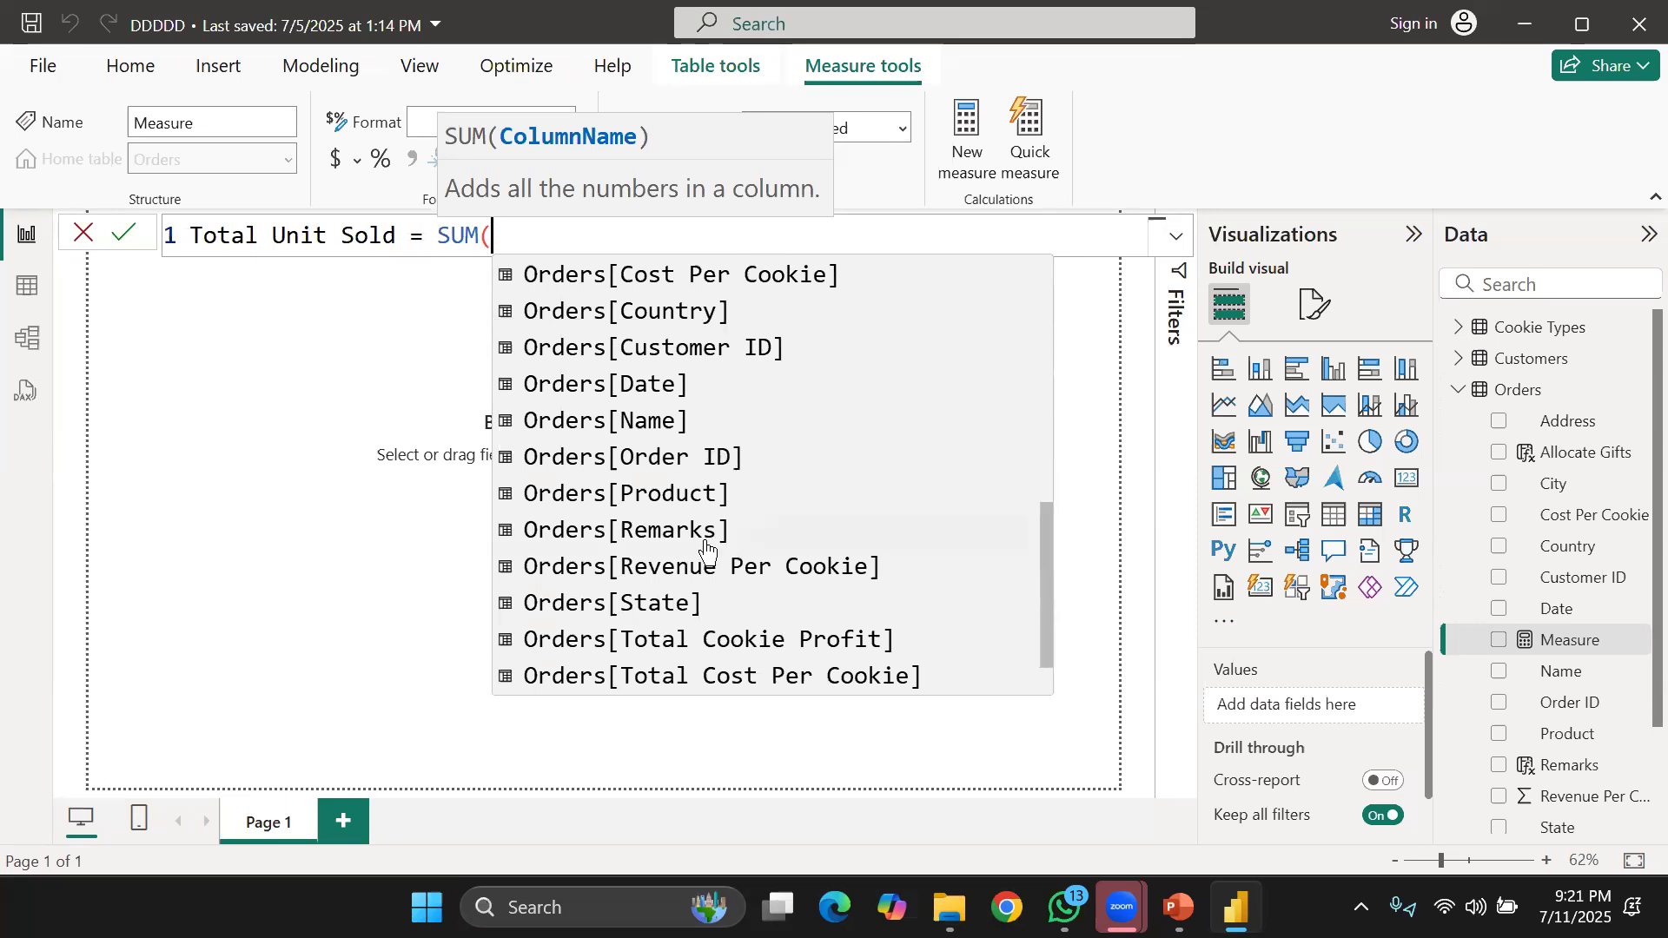
pyautogui.scroll(-1, 703, 565)
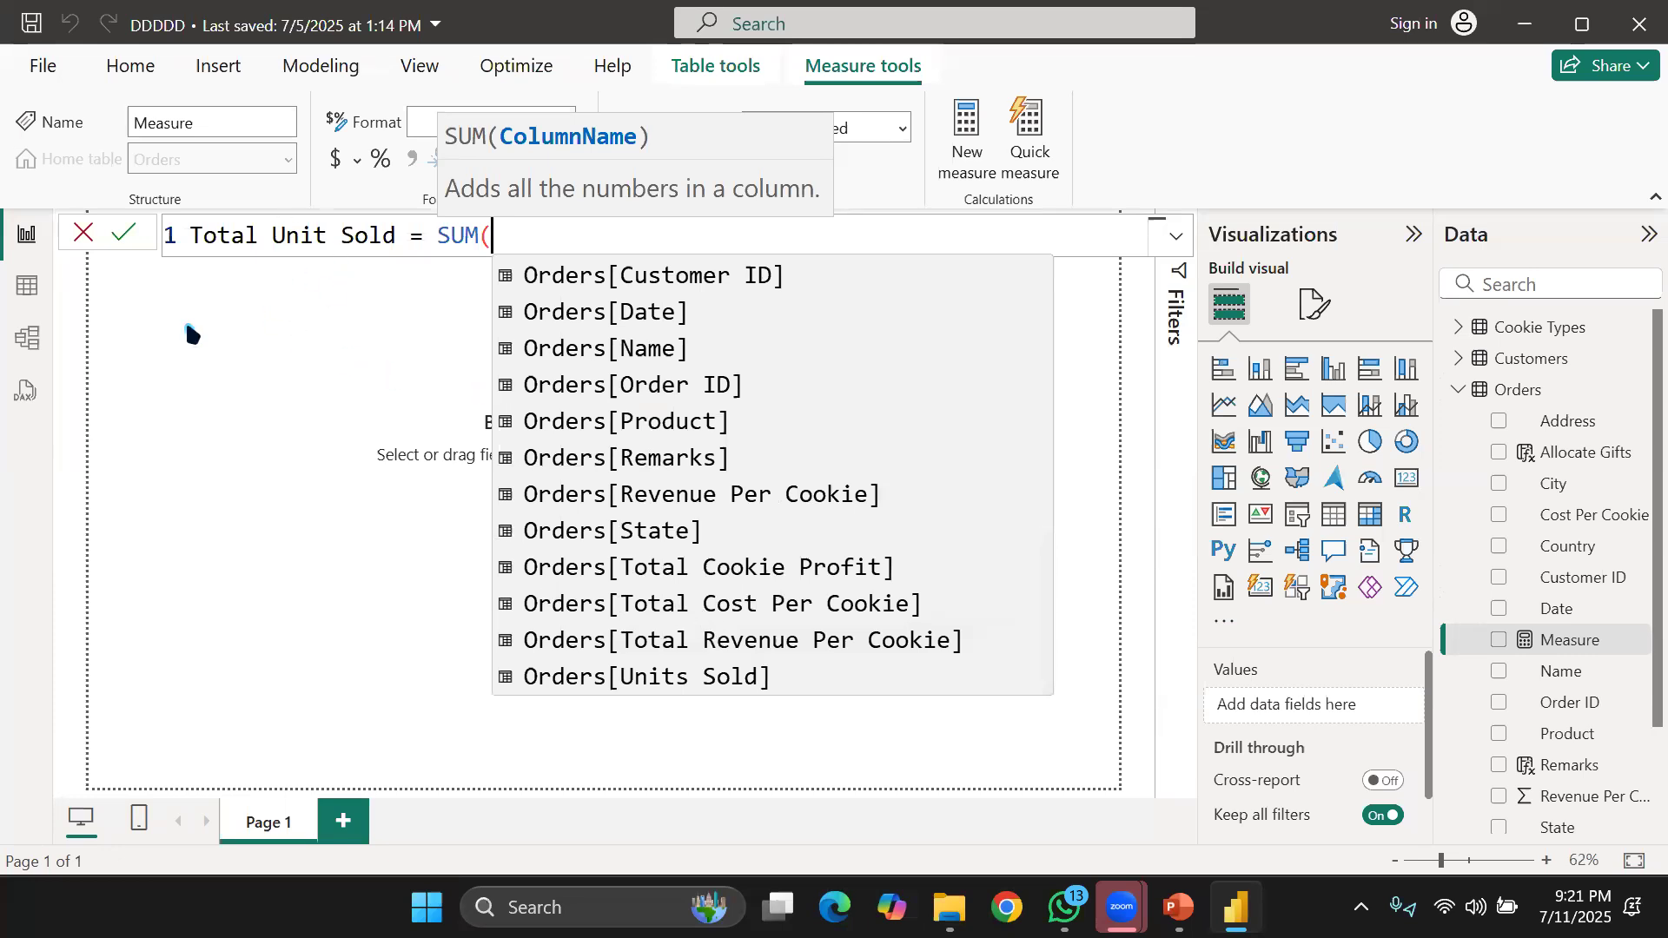
pyautogui.click(621, 678)
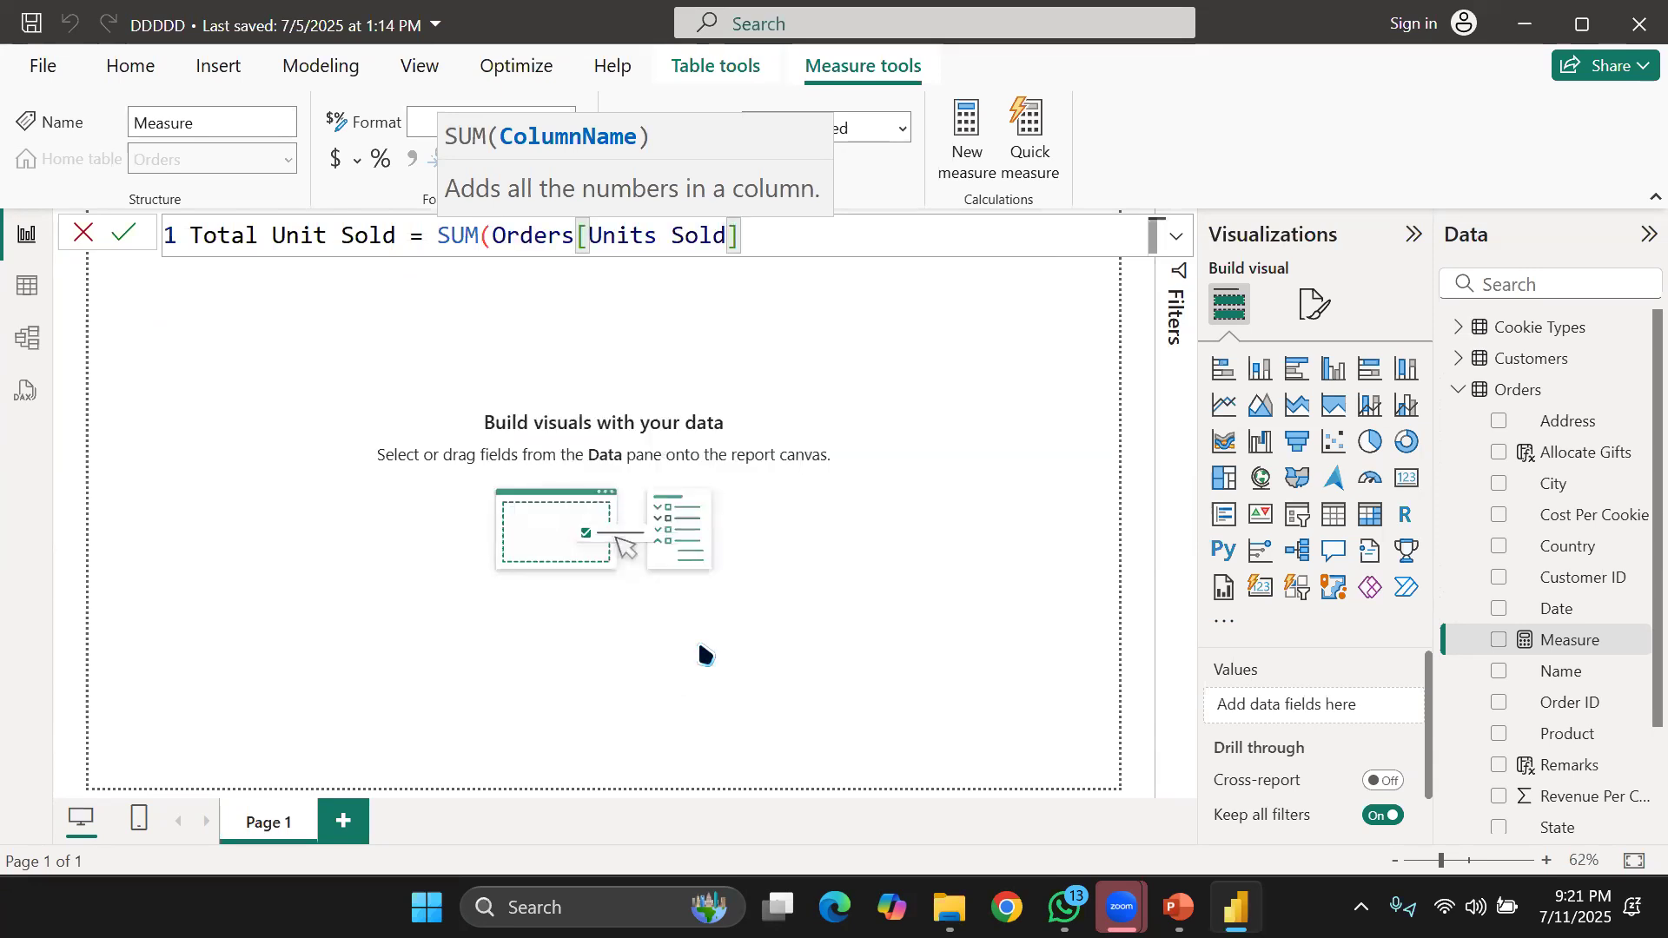
pyautogui.write(')')
pyautogui.press('Return')
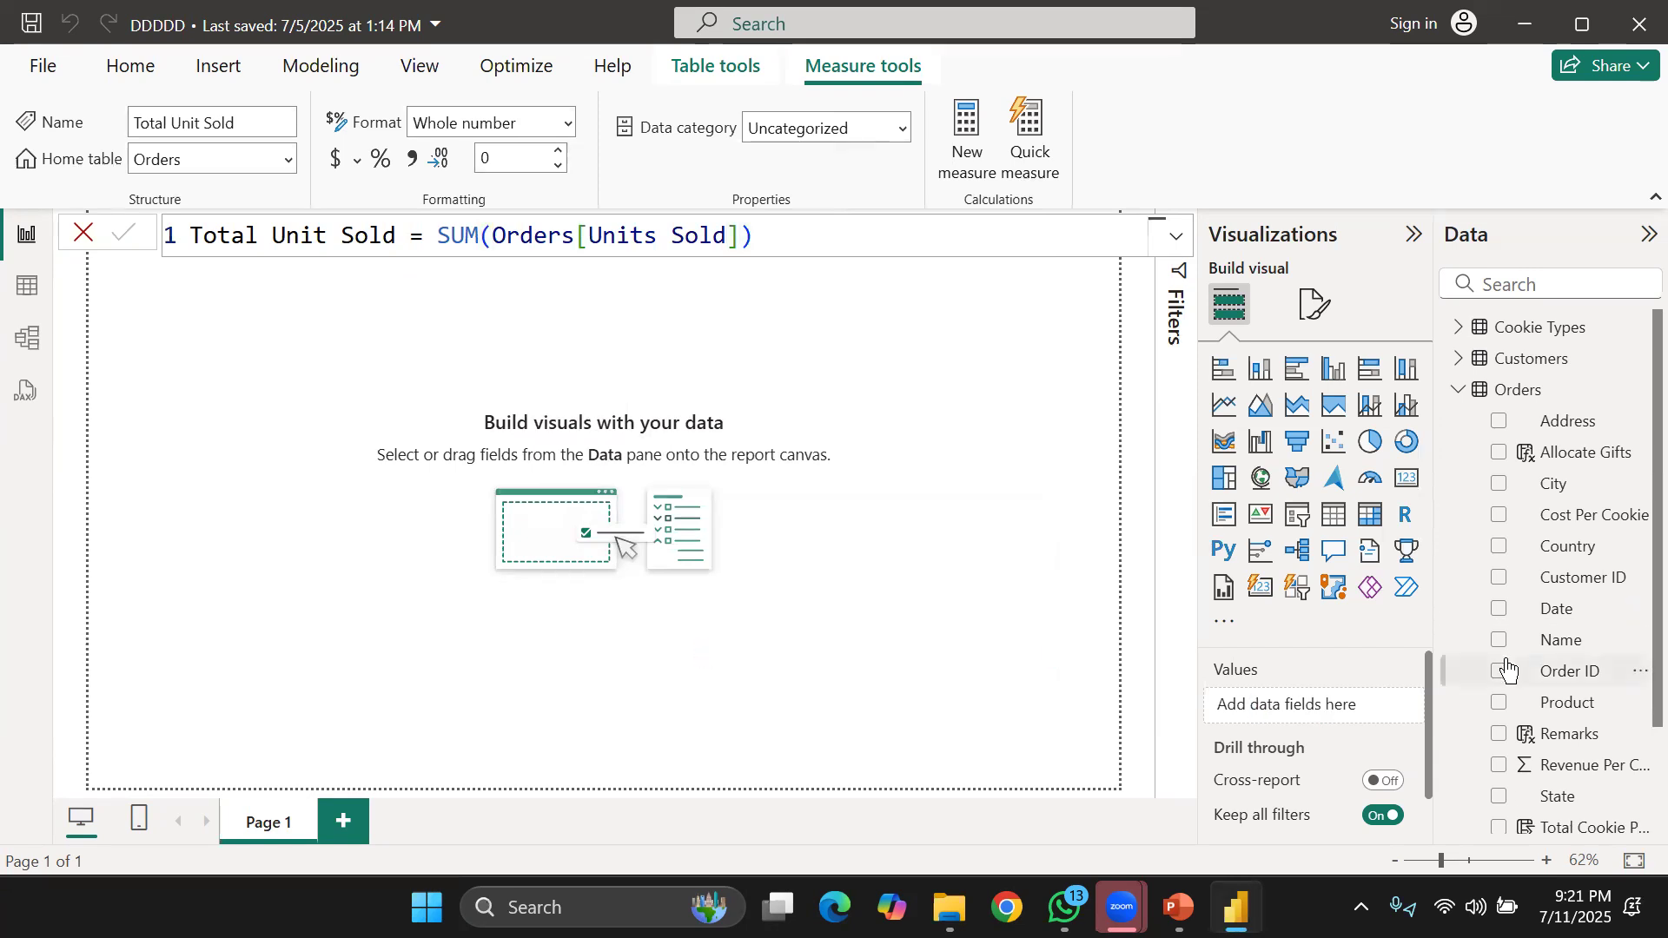
# Locate the Total Unit Sold measure among the Orders fields and fit the report page to the available canvas area.
pyautogui.scroll(-3, 1556, 755)
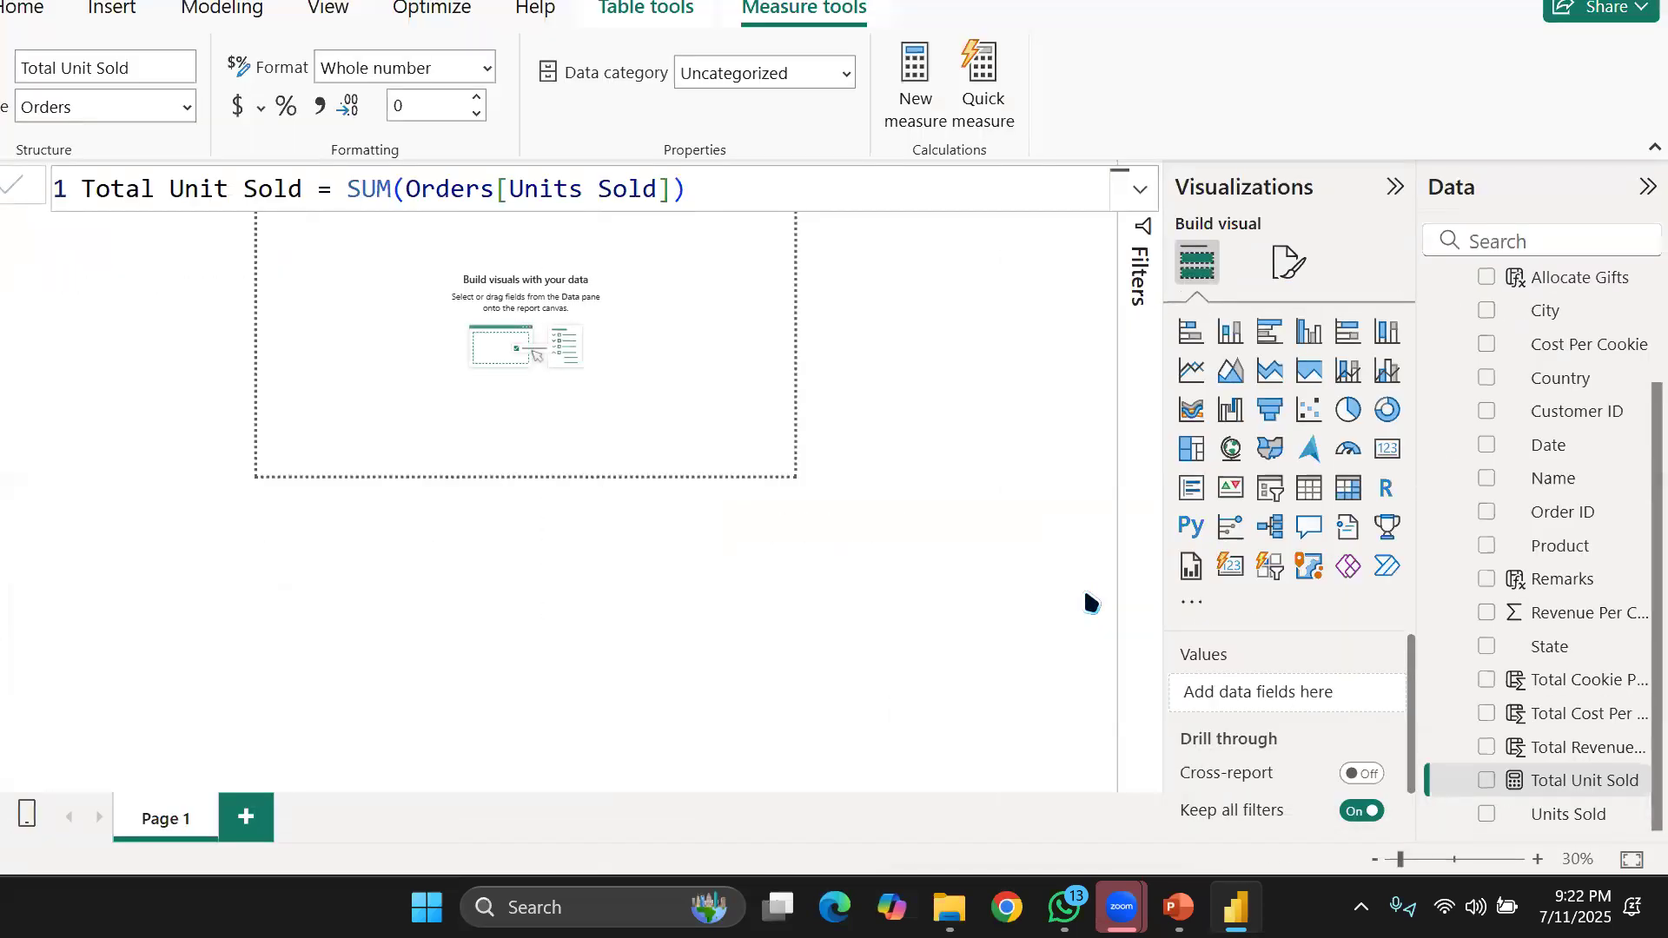
pyautogui.scroll(5, 1091, 603)
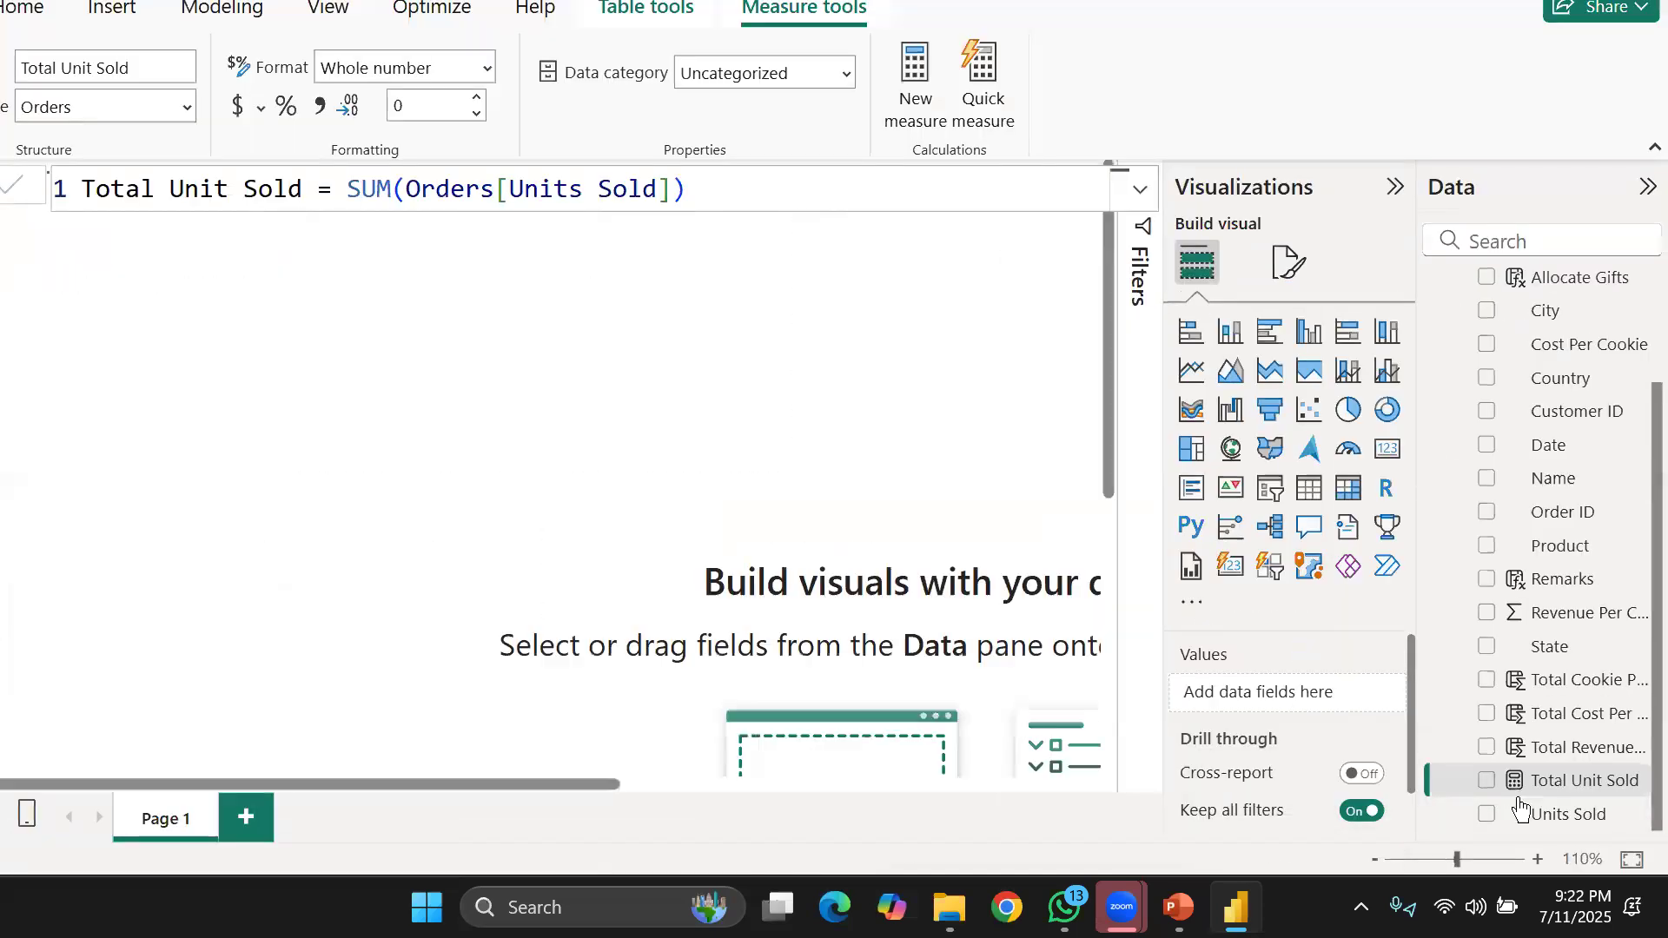
pyautogui.click(1632, 861)
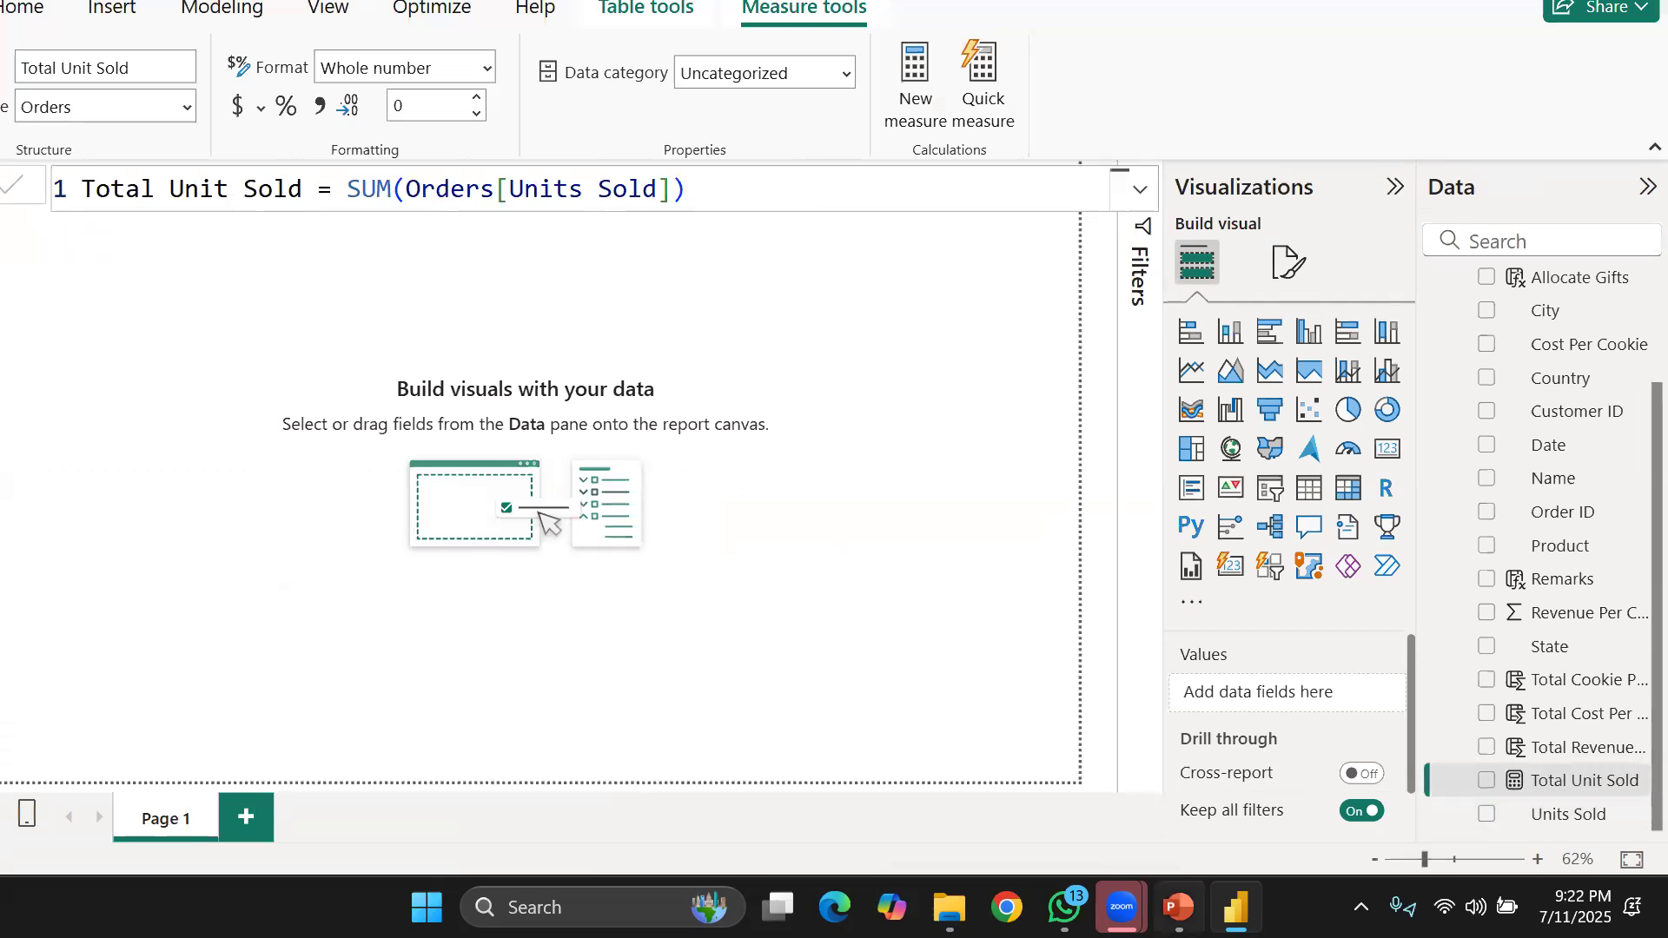
# Switch to the PowerPoint deck and show the Three Ways to Use DAX slide to review the definition of measures.
pyautogui.hotkey('alt', 'Tab')
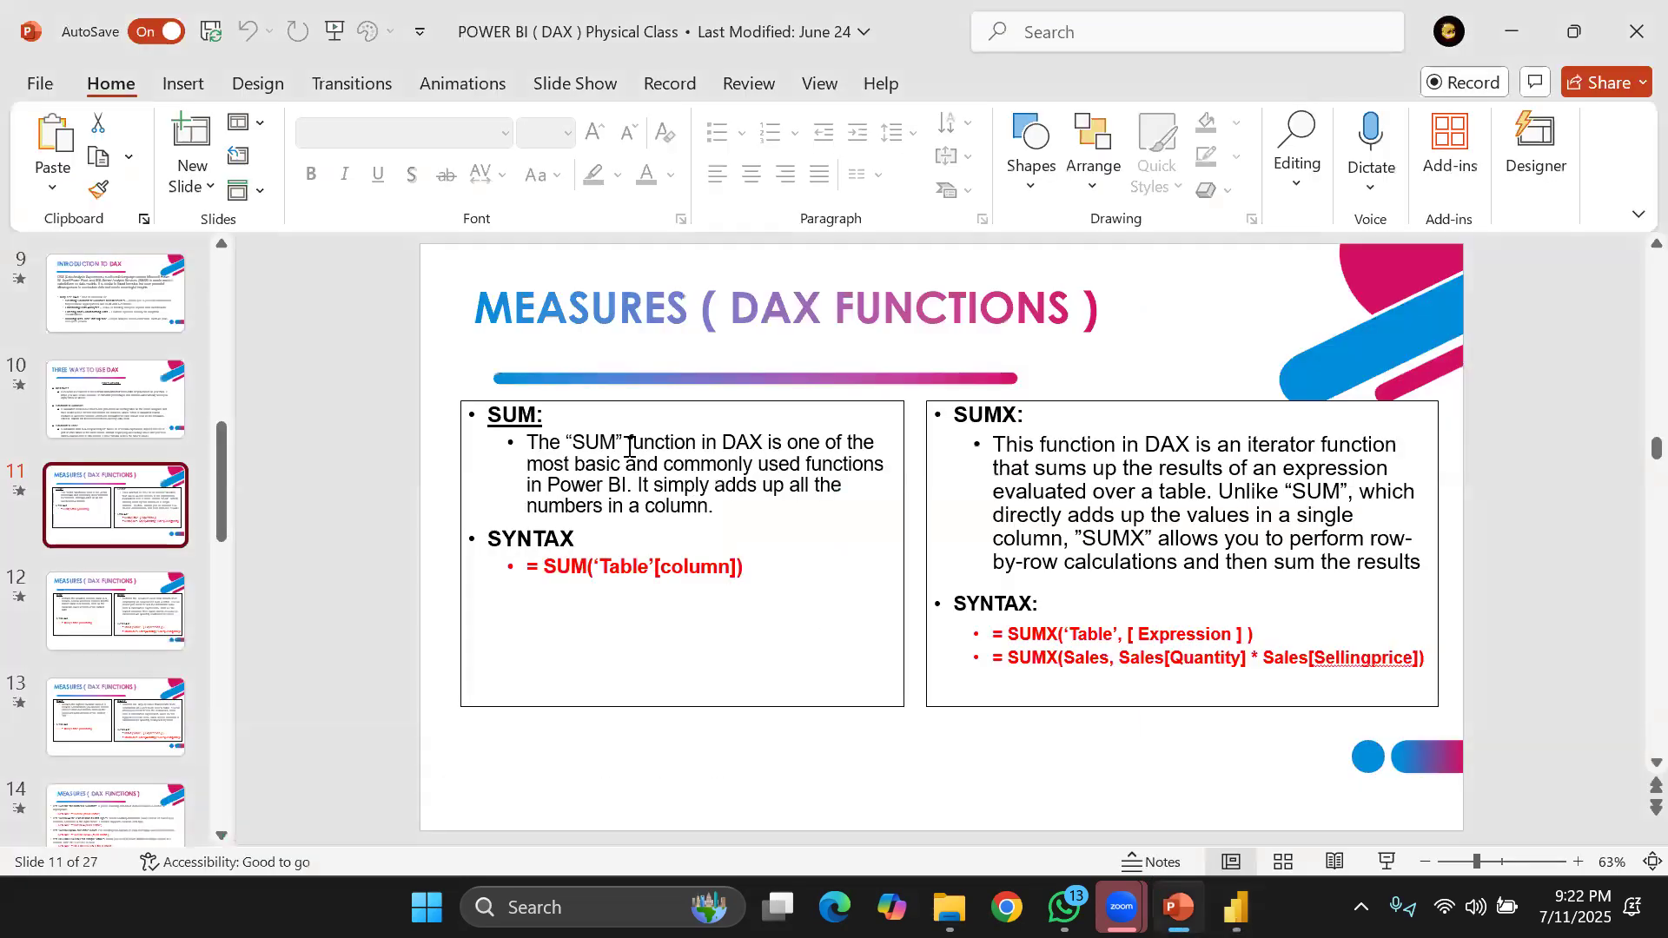
pyautogui.click(118, 382)
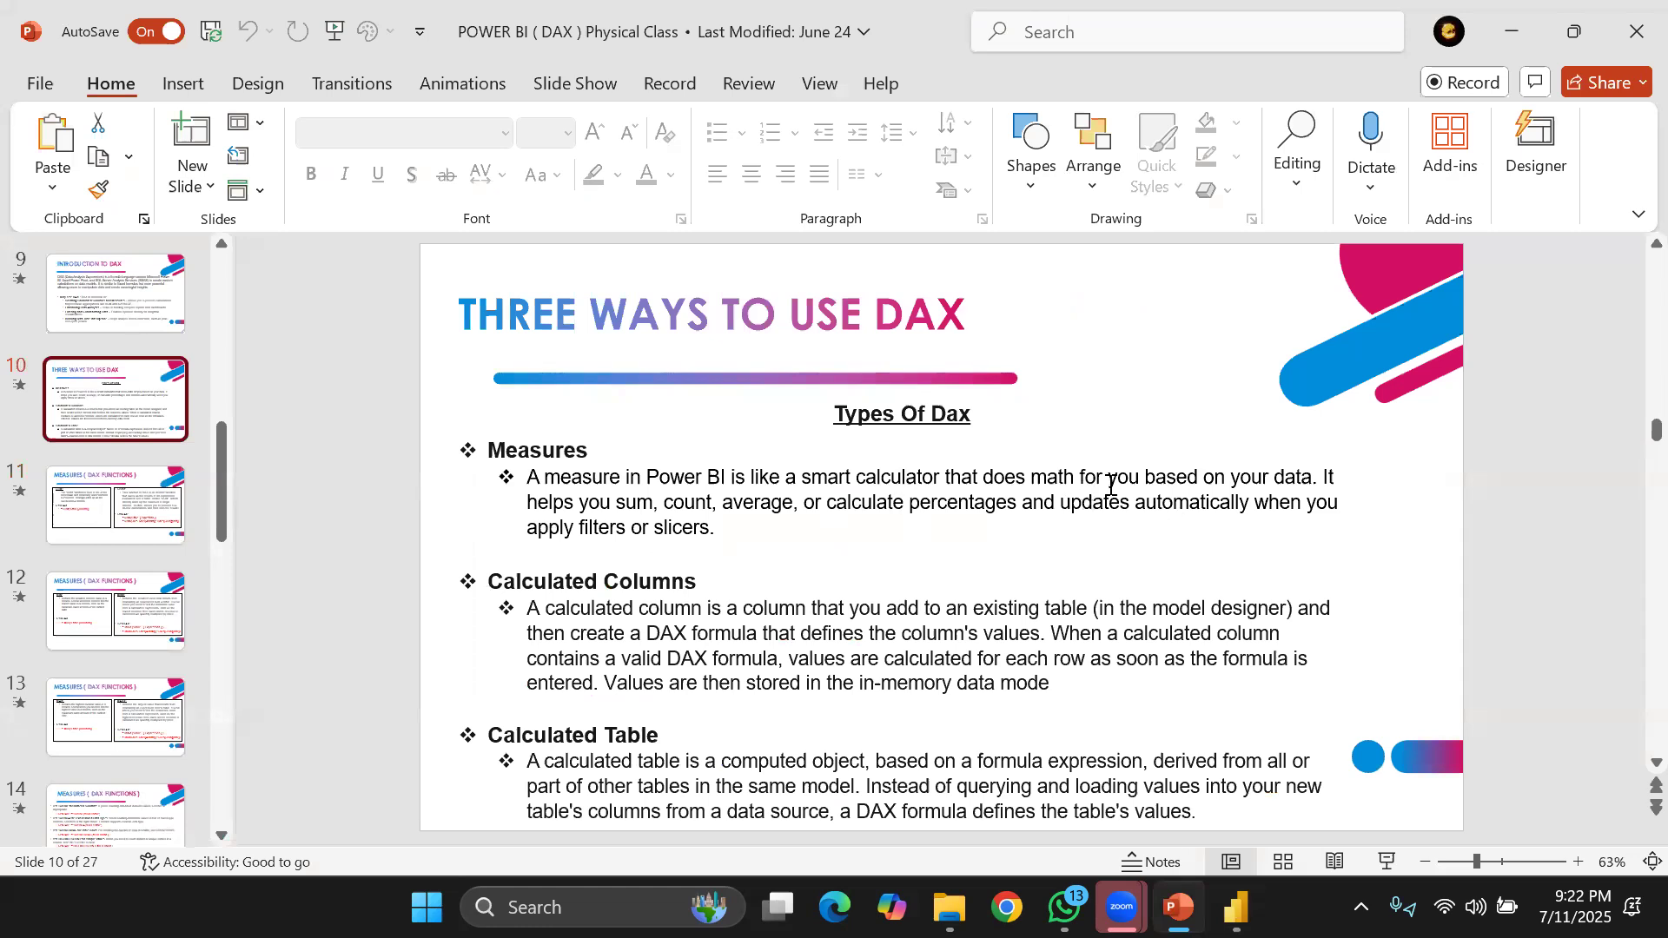
# Return to Power BI, add a card visual showing the Total Unit Sold measure, and slightly widen the Data pane.
pyautogui.click(1512, 9)
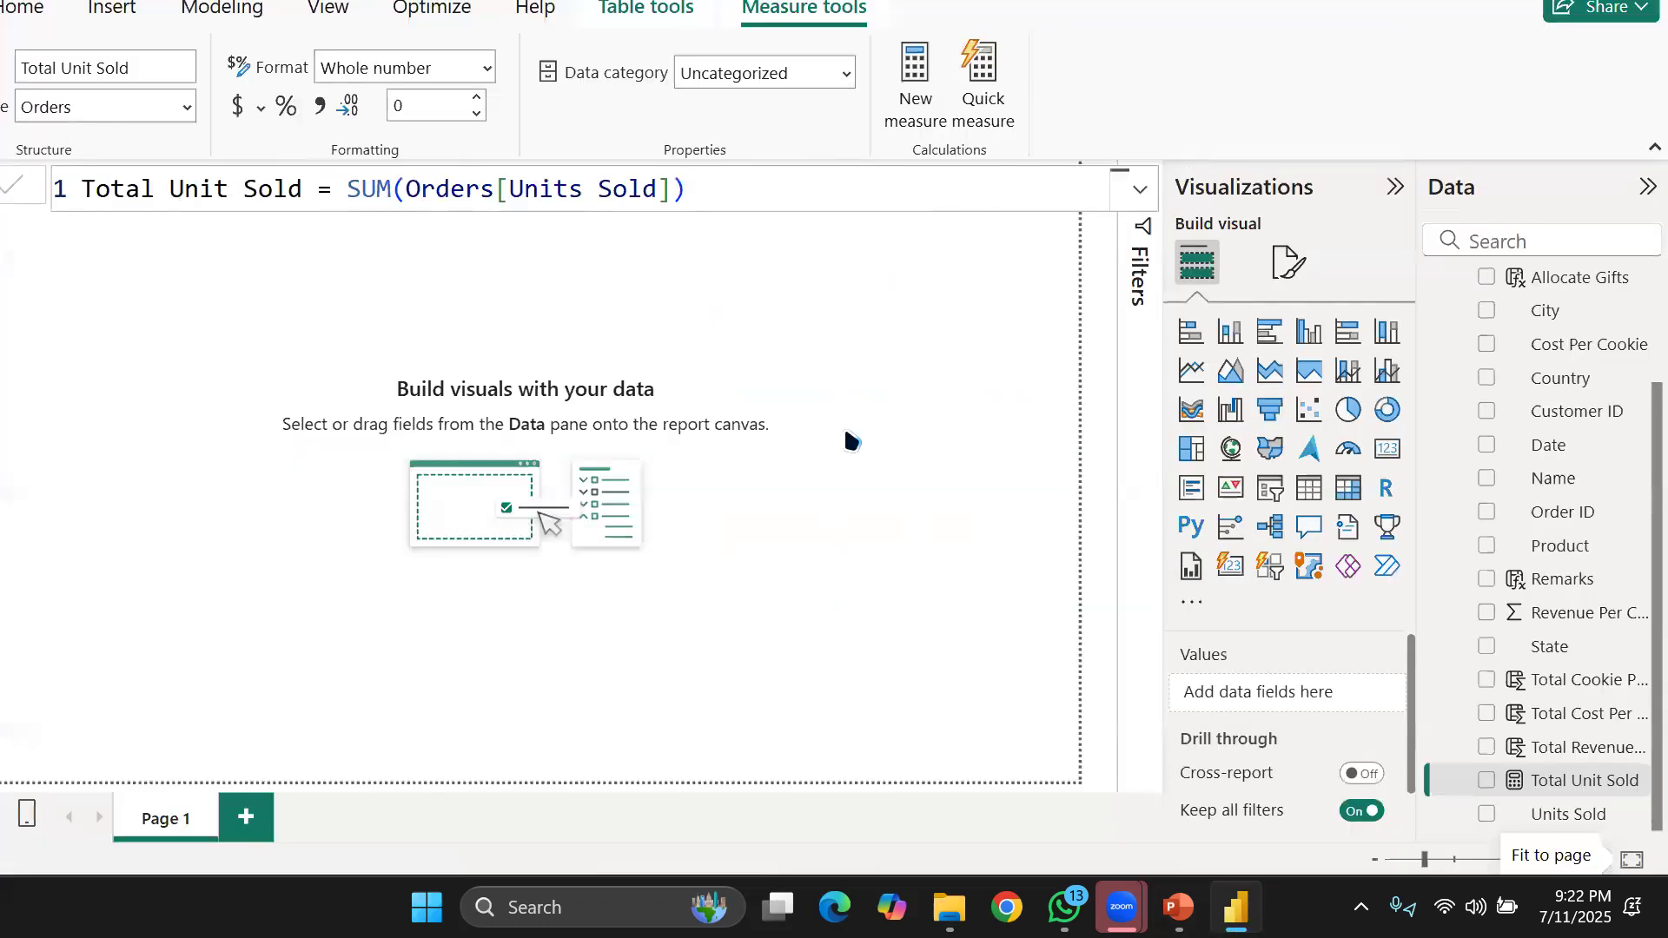
pyautogui.click(1633, 864)
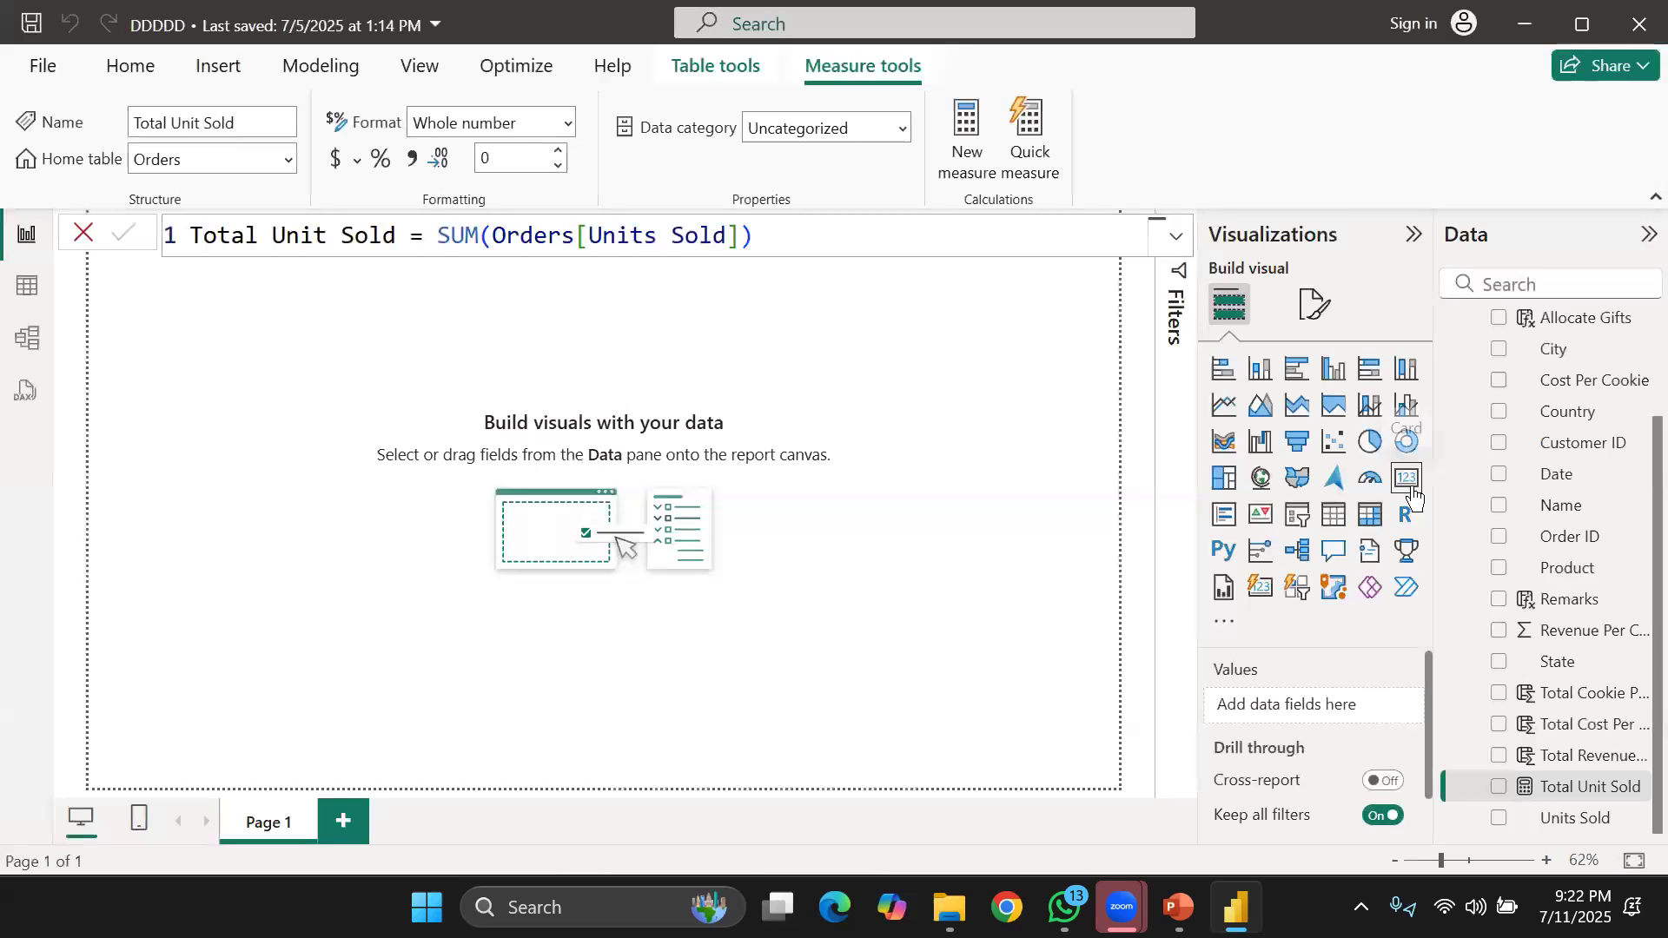
pyautogui.click(1408, 479)
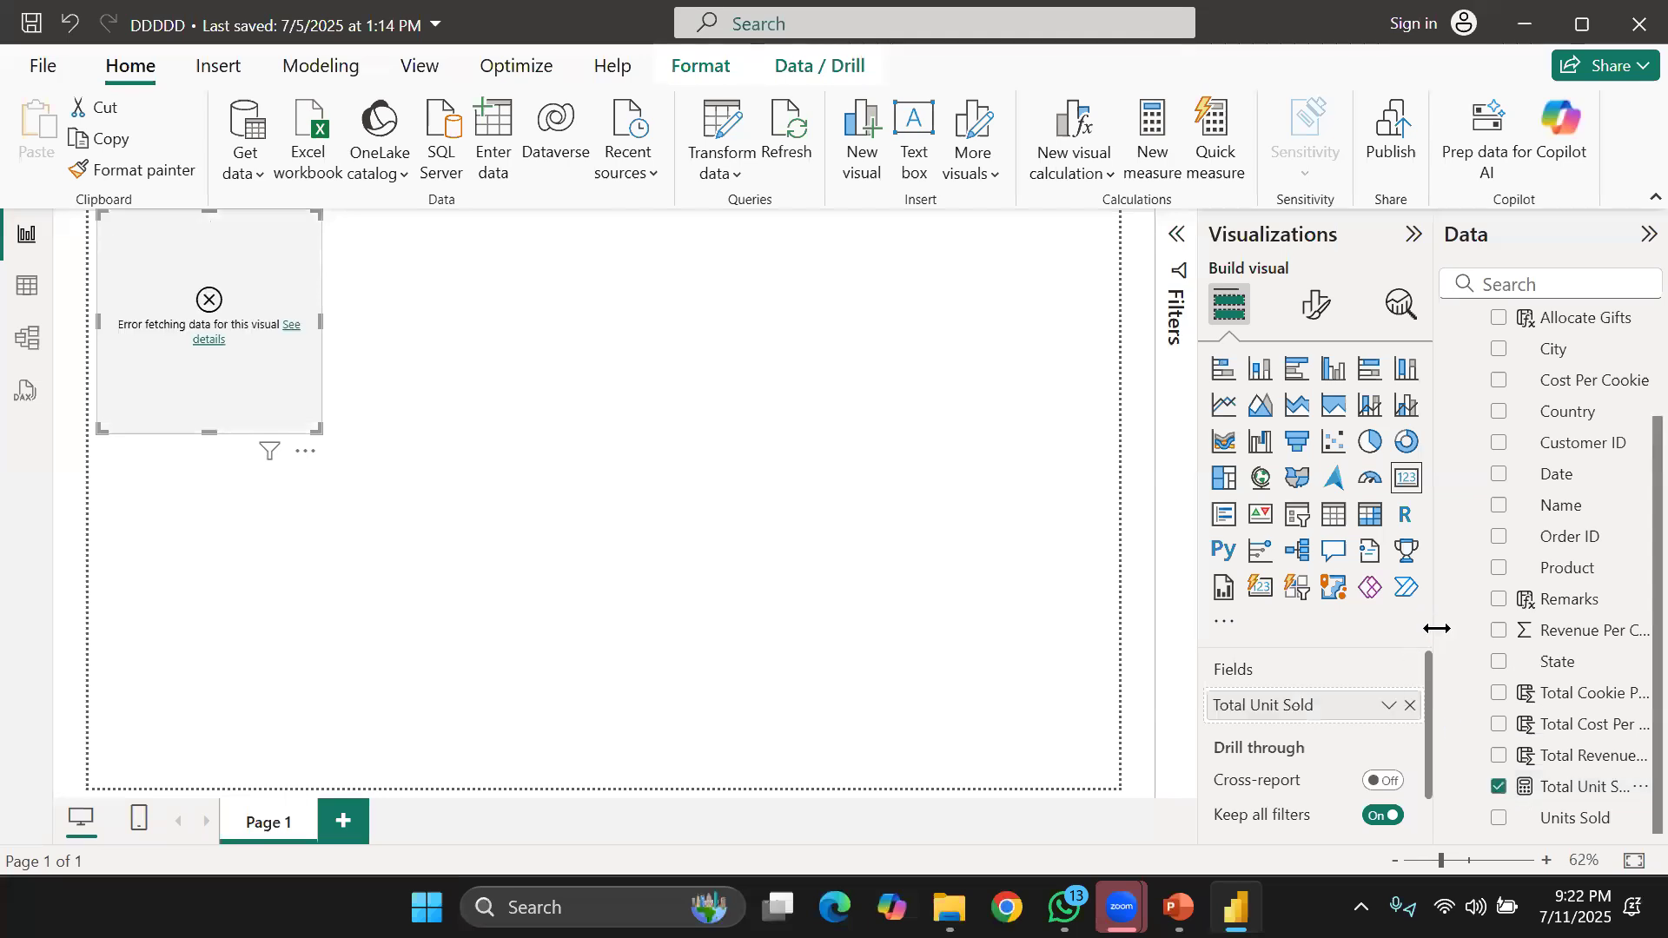
pyautogui.moveTo(1428, 631); pyautogui.dragTo(1425, 632)
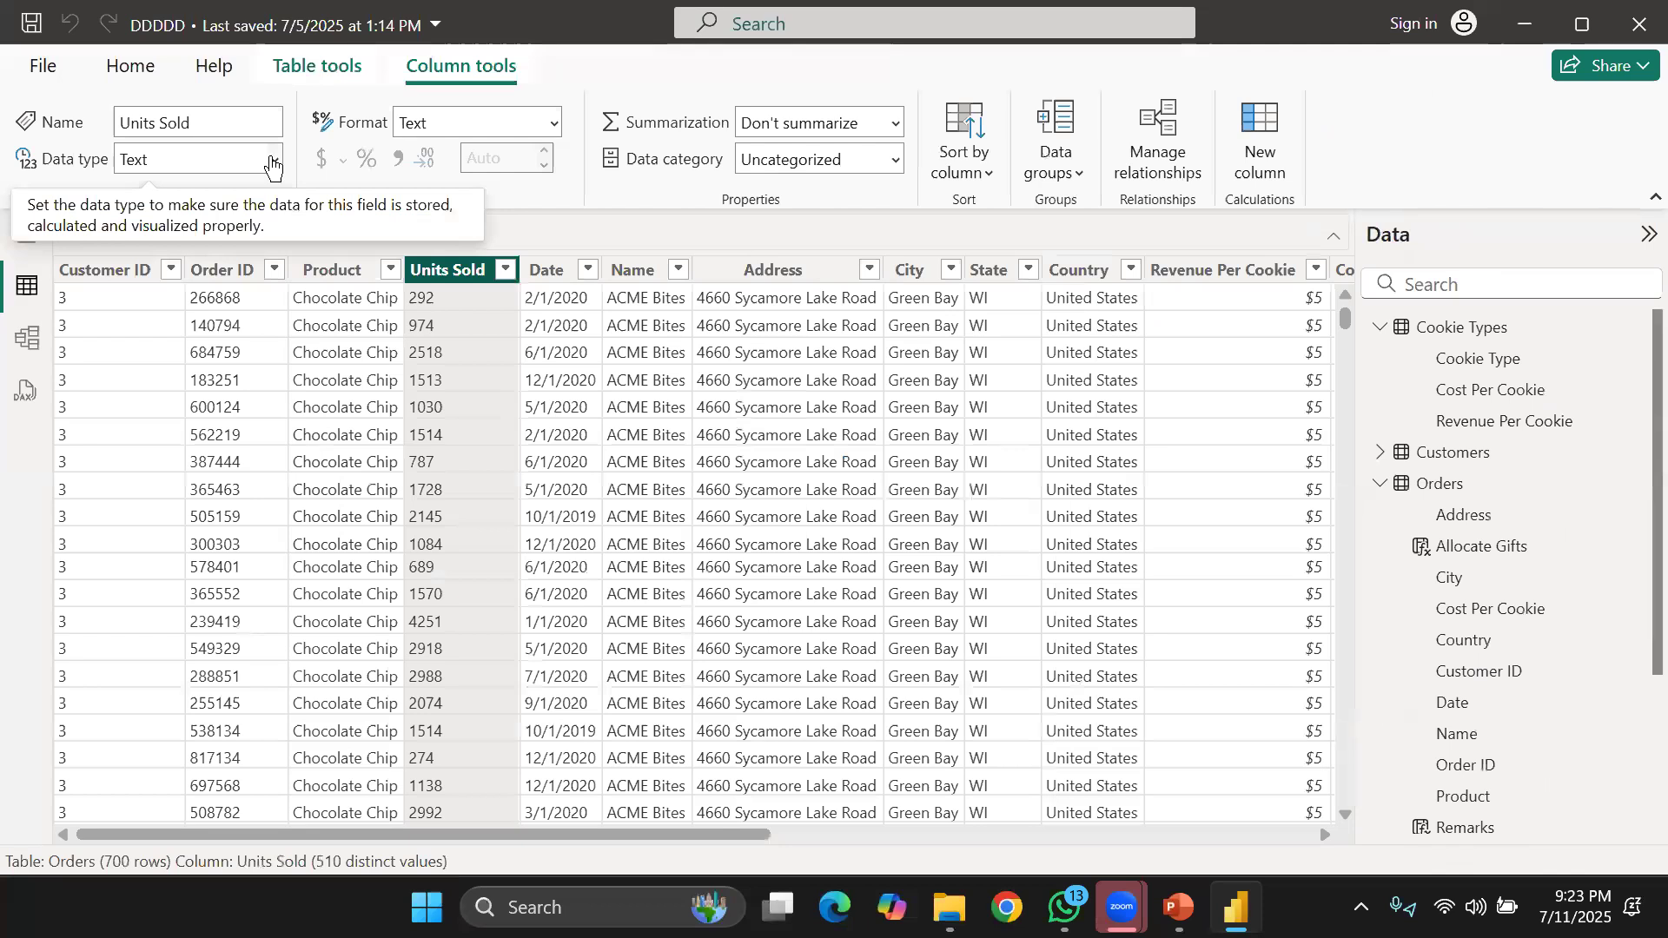
# Set the data type of the Orders table's Units Sold column to Whole number and accept the data type change.
pyautogui.click(239, 205)
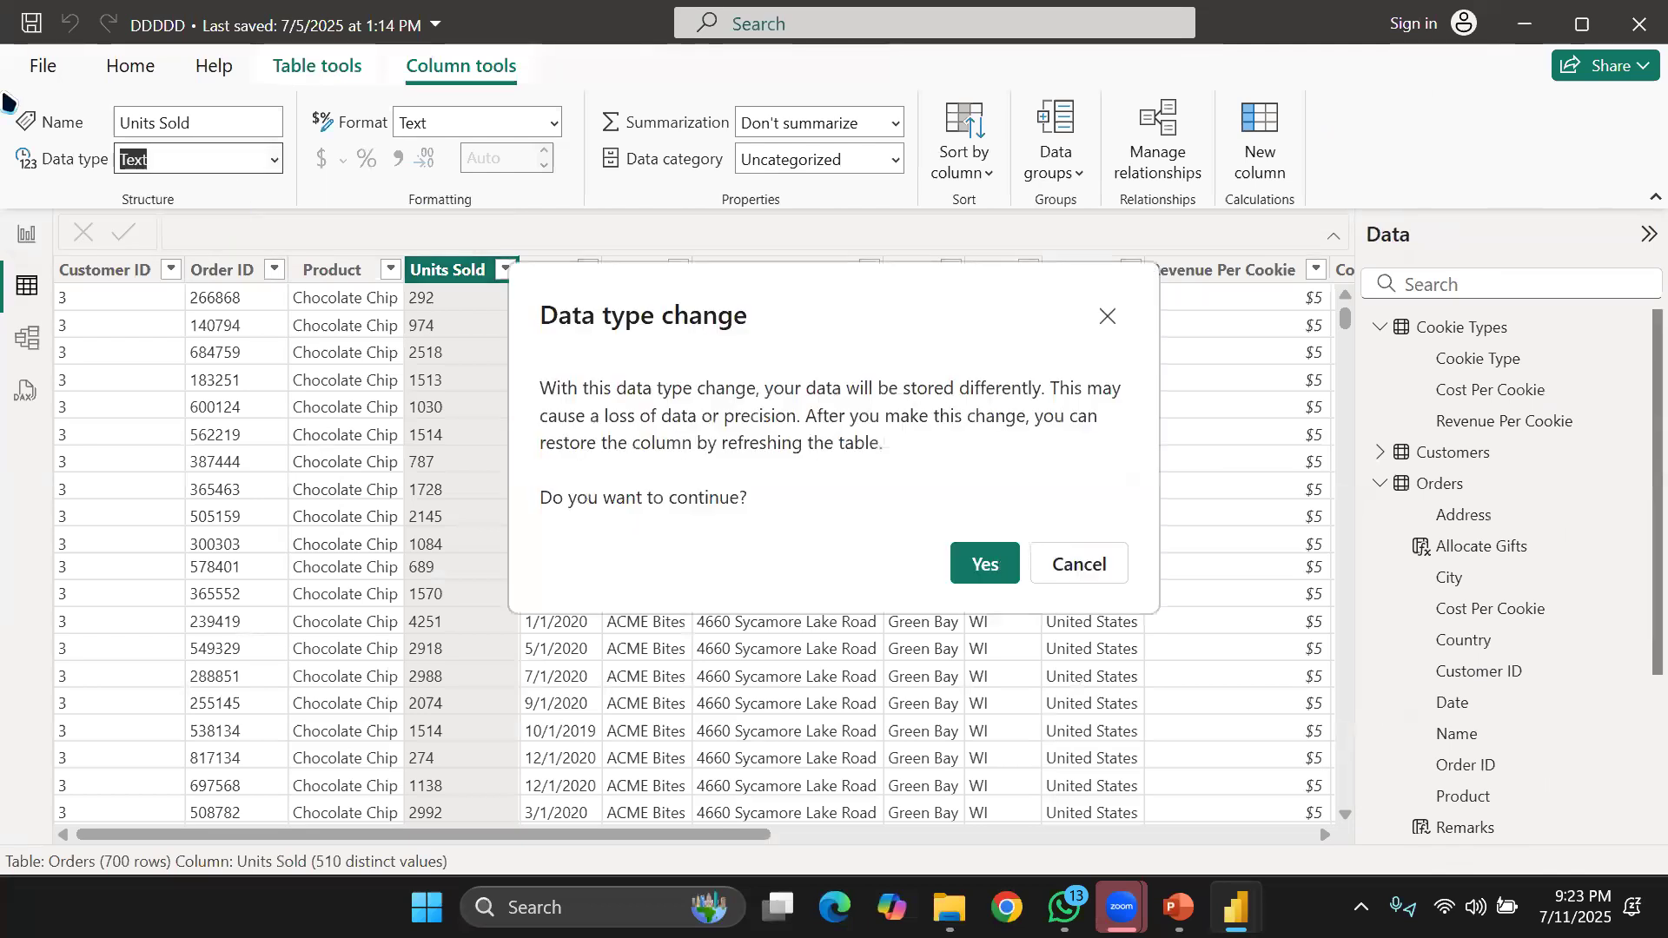
pyautogui.click(1006, 566)
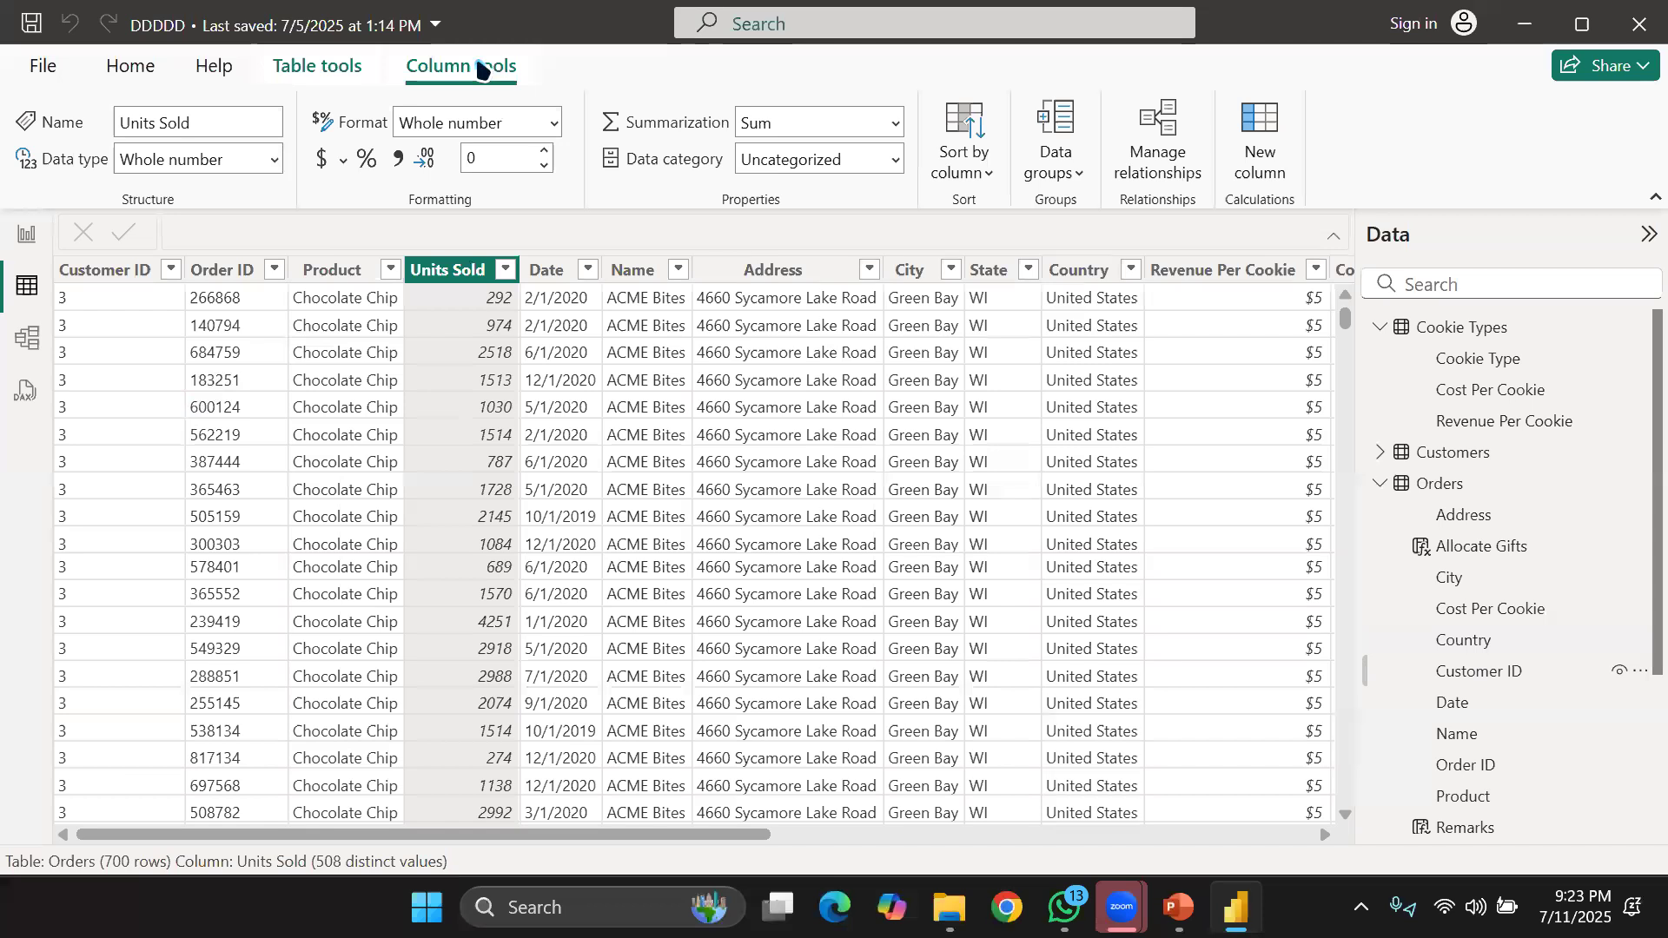
# Set the Units Sold column's data type back to Text and return to the report page to inspect the card.
pyautogui.hotkey('alt', 'Down')
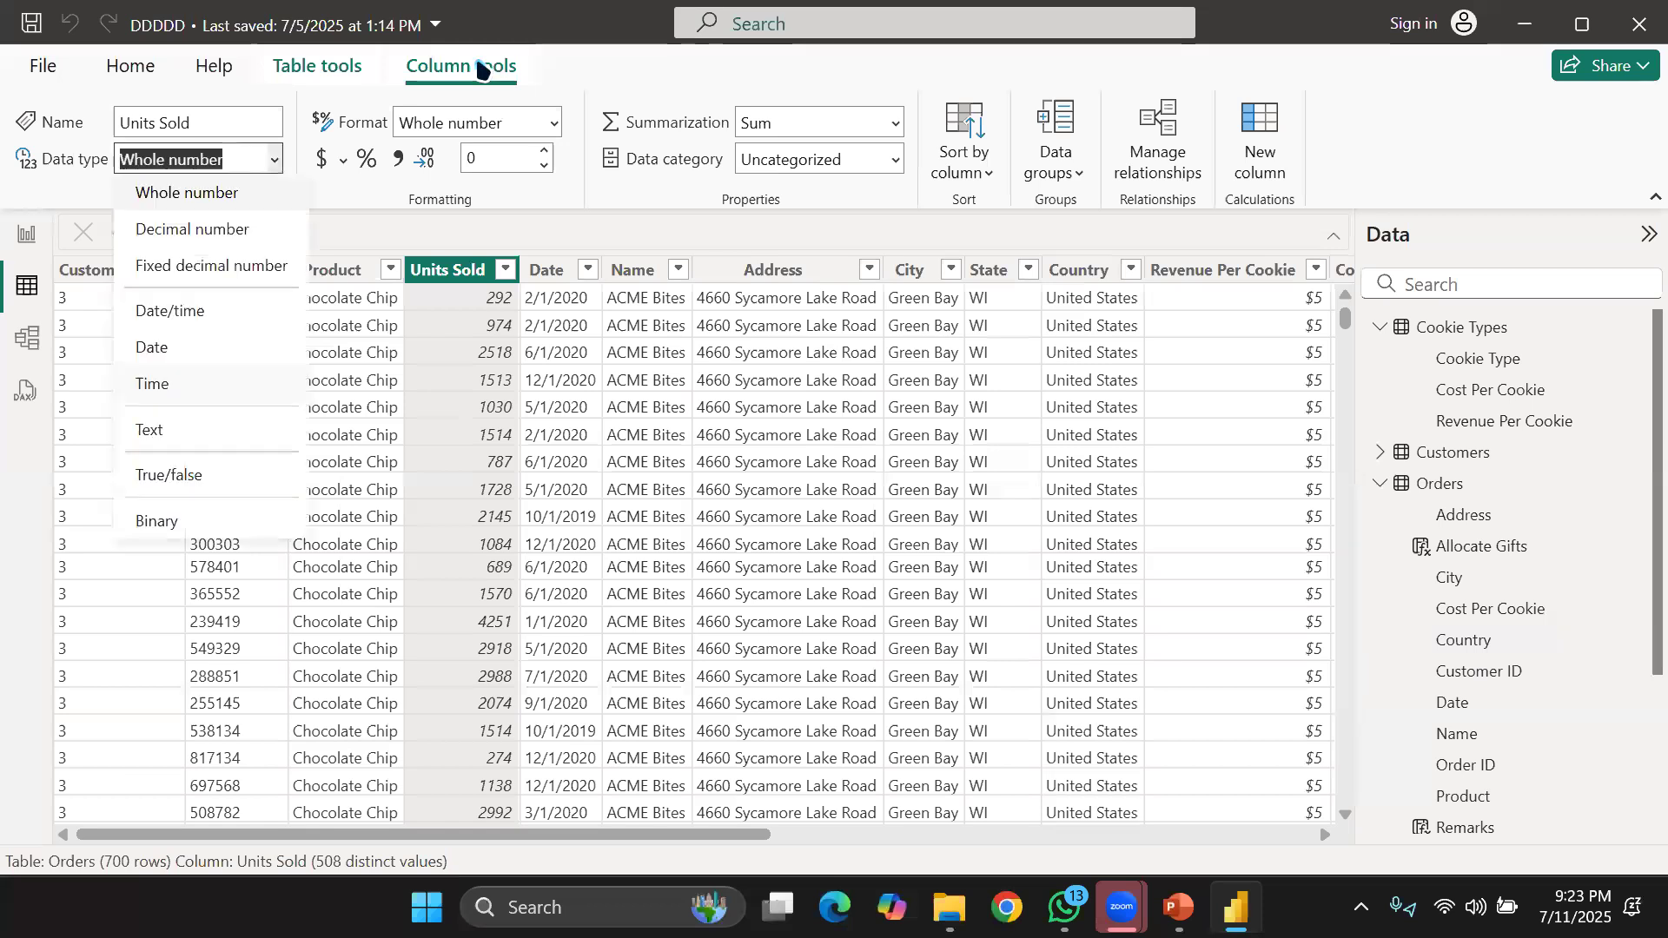
pyautogui.press('Down')
pyautogui.press('Down')
pyautogui.press('Down')
pyautogui.press('Down')
pyautogui.press('Down')
pyautogui.press('Down')
pyautogui.press('Return')
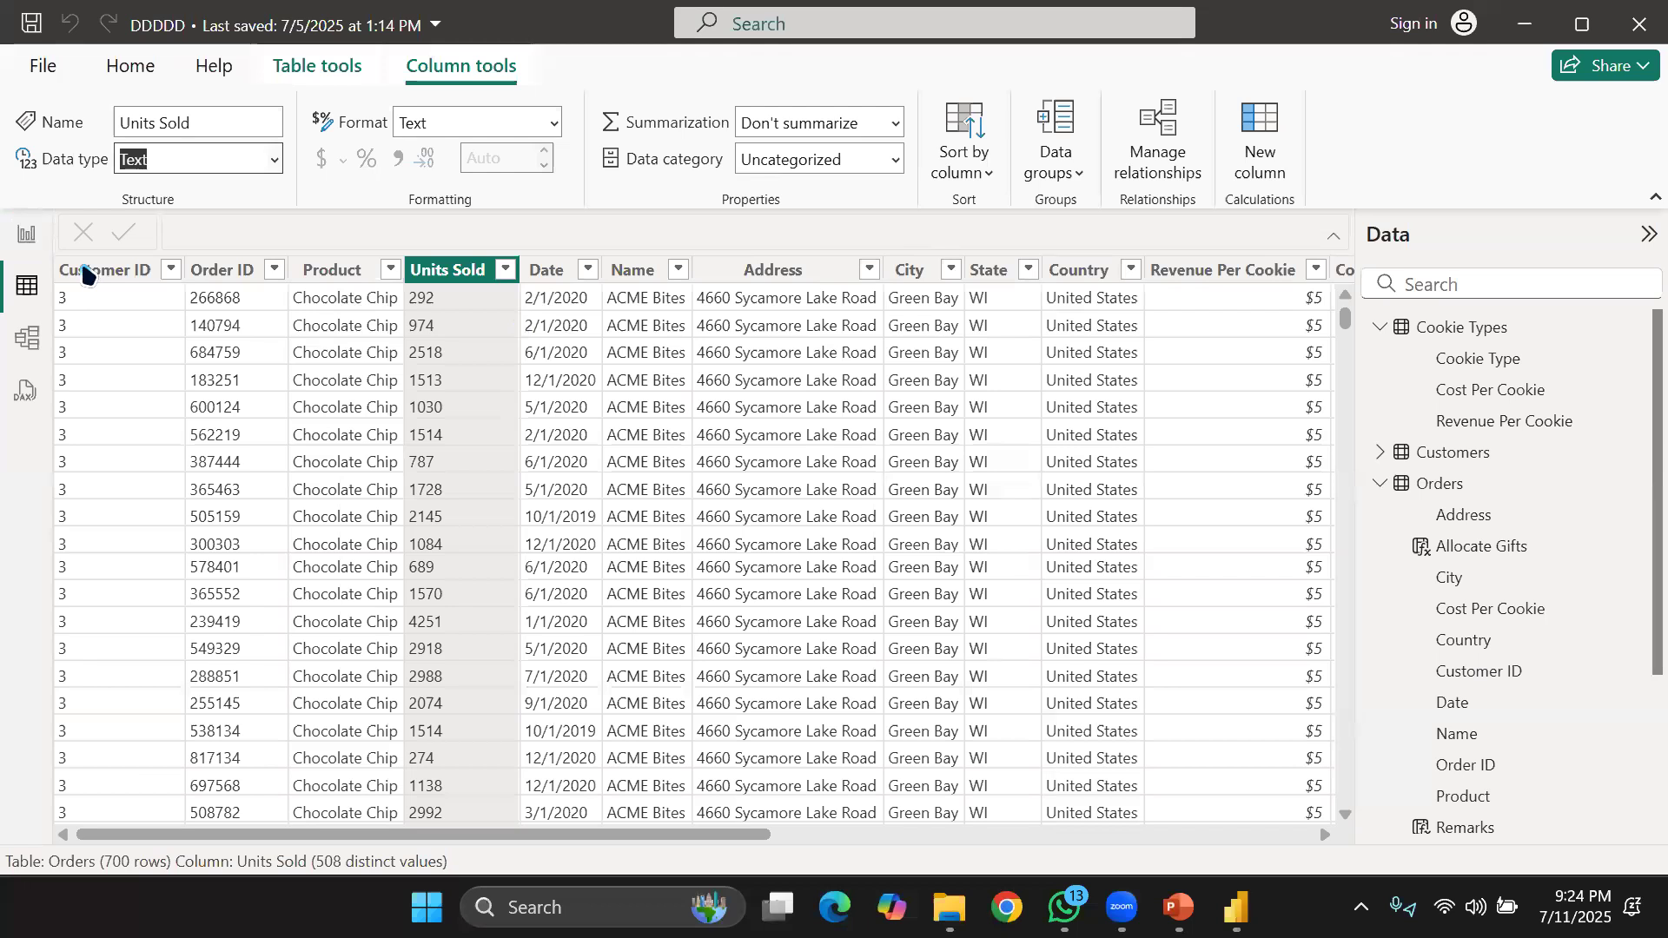
pyautogui.click(27, 235)
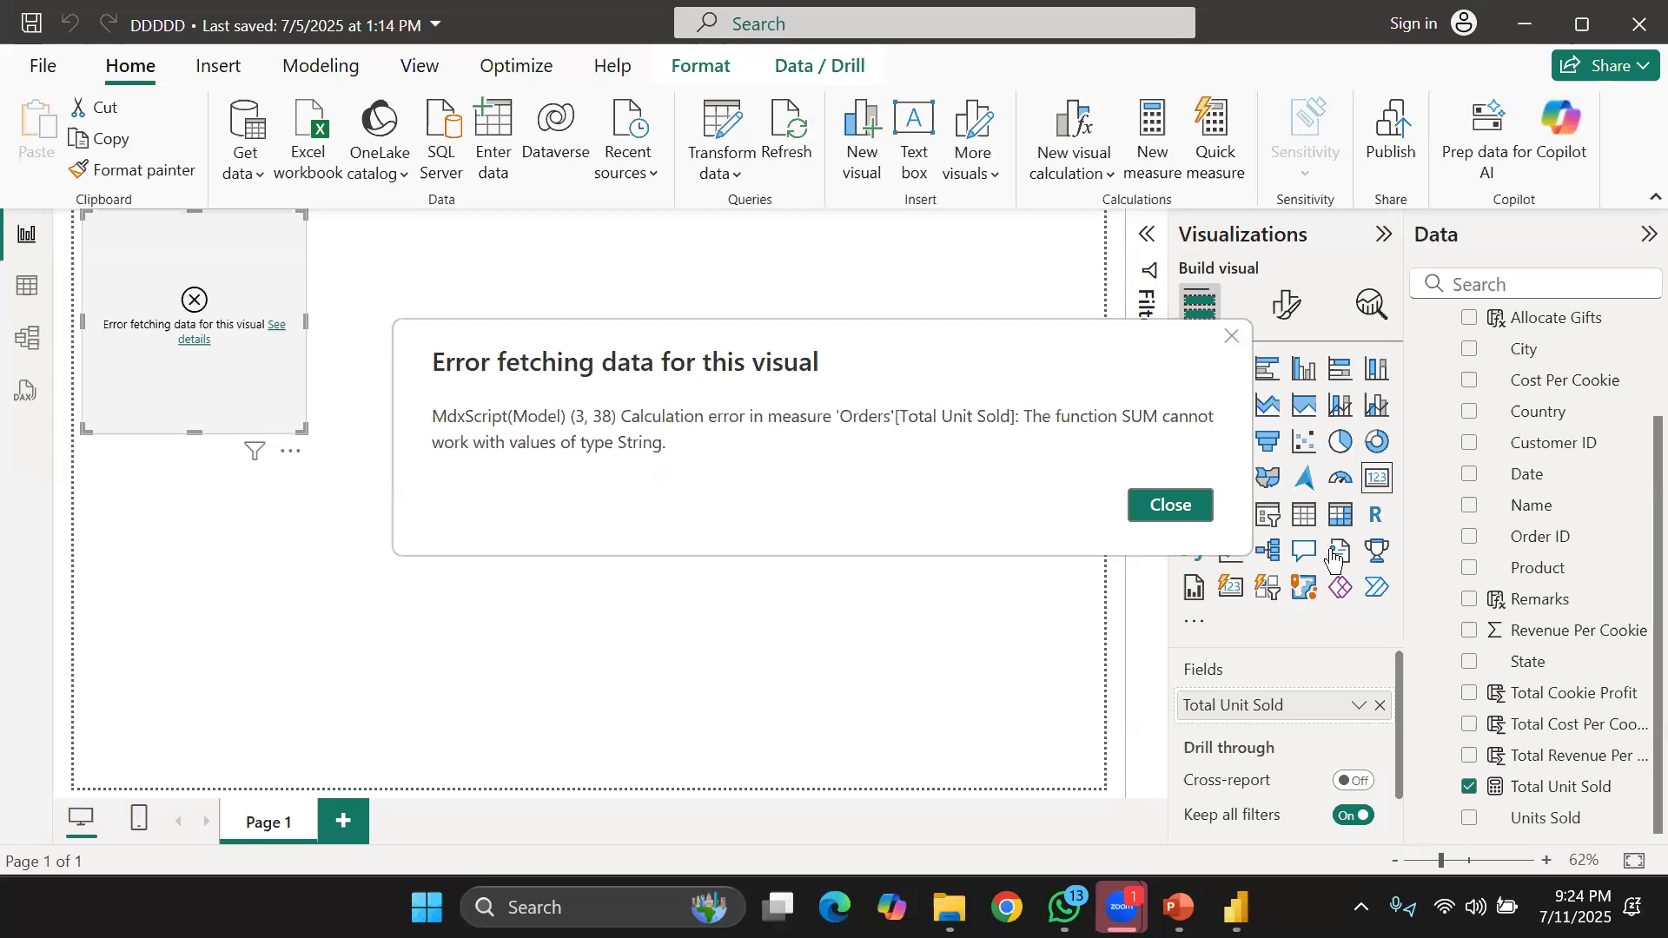
# Convert the Units Sold column from Text to Whole number in the table data and go back to the report page.
pyautogui.click(12, 278)
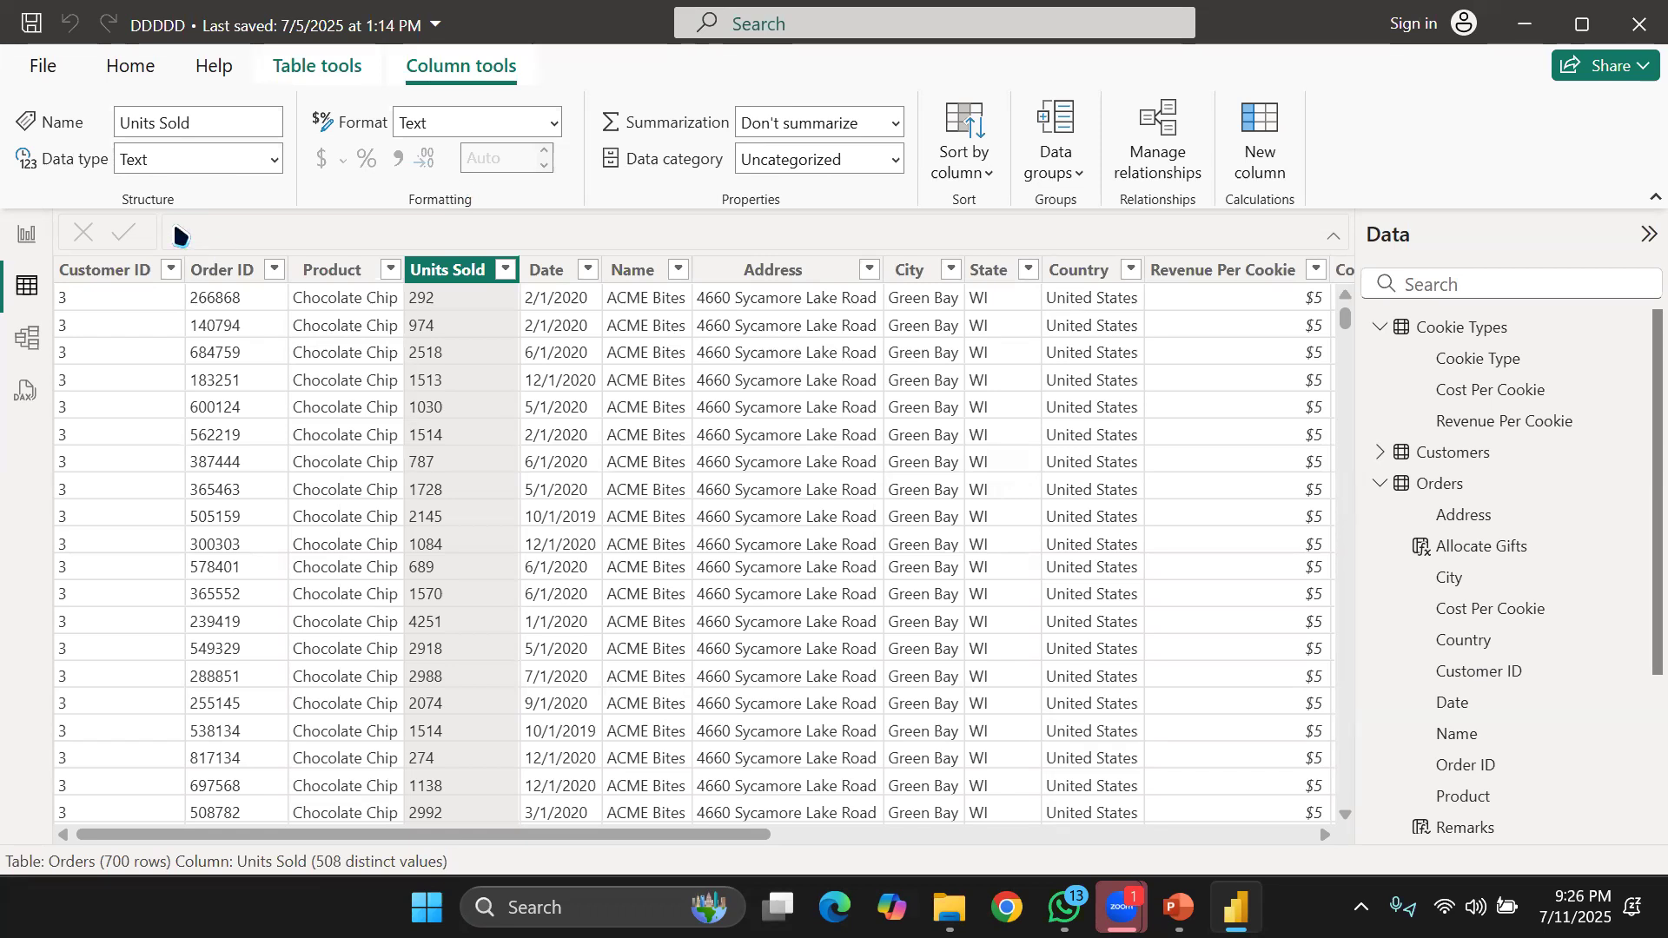
pyautogui.click(274, 159)
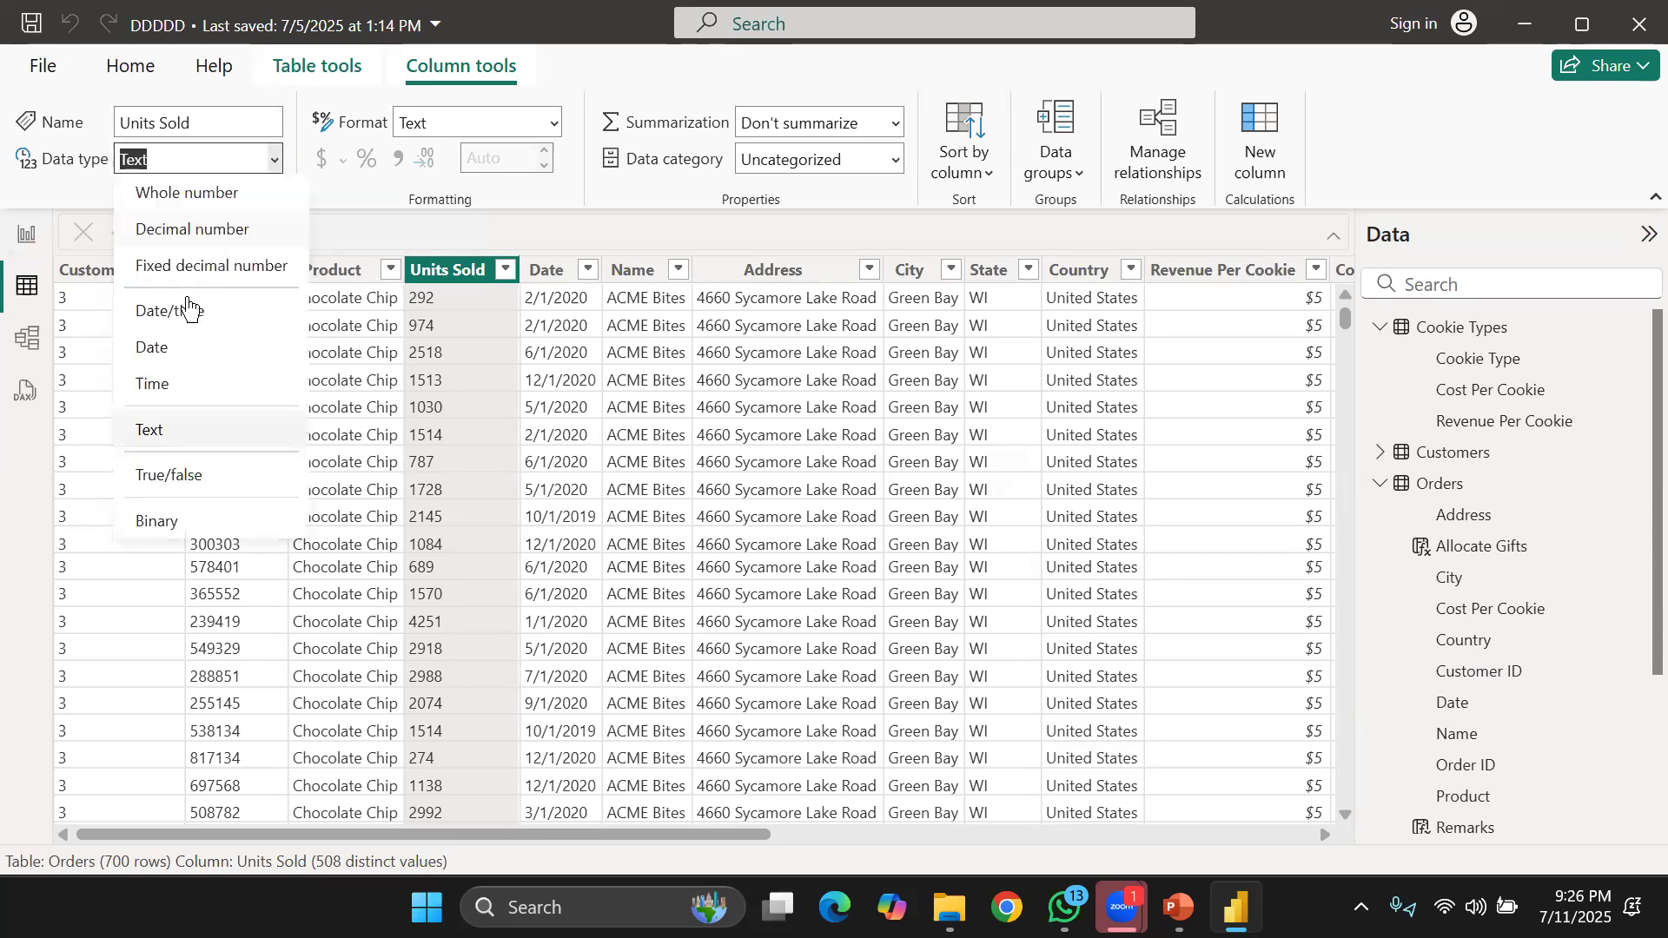
pyautogui.click(191, 203)
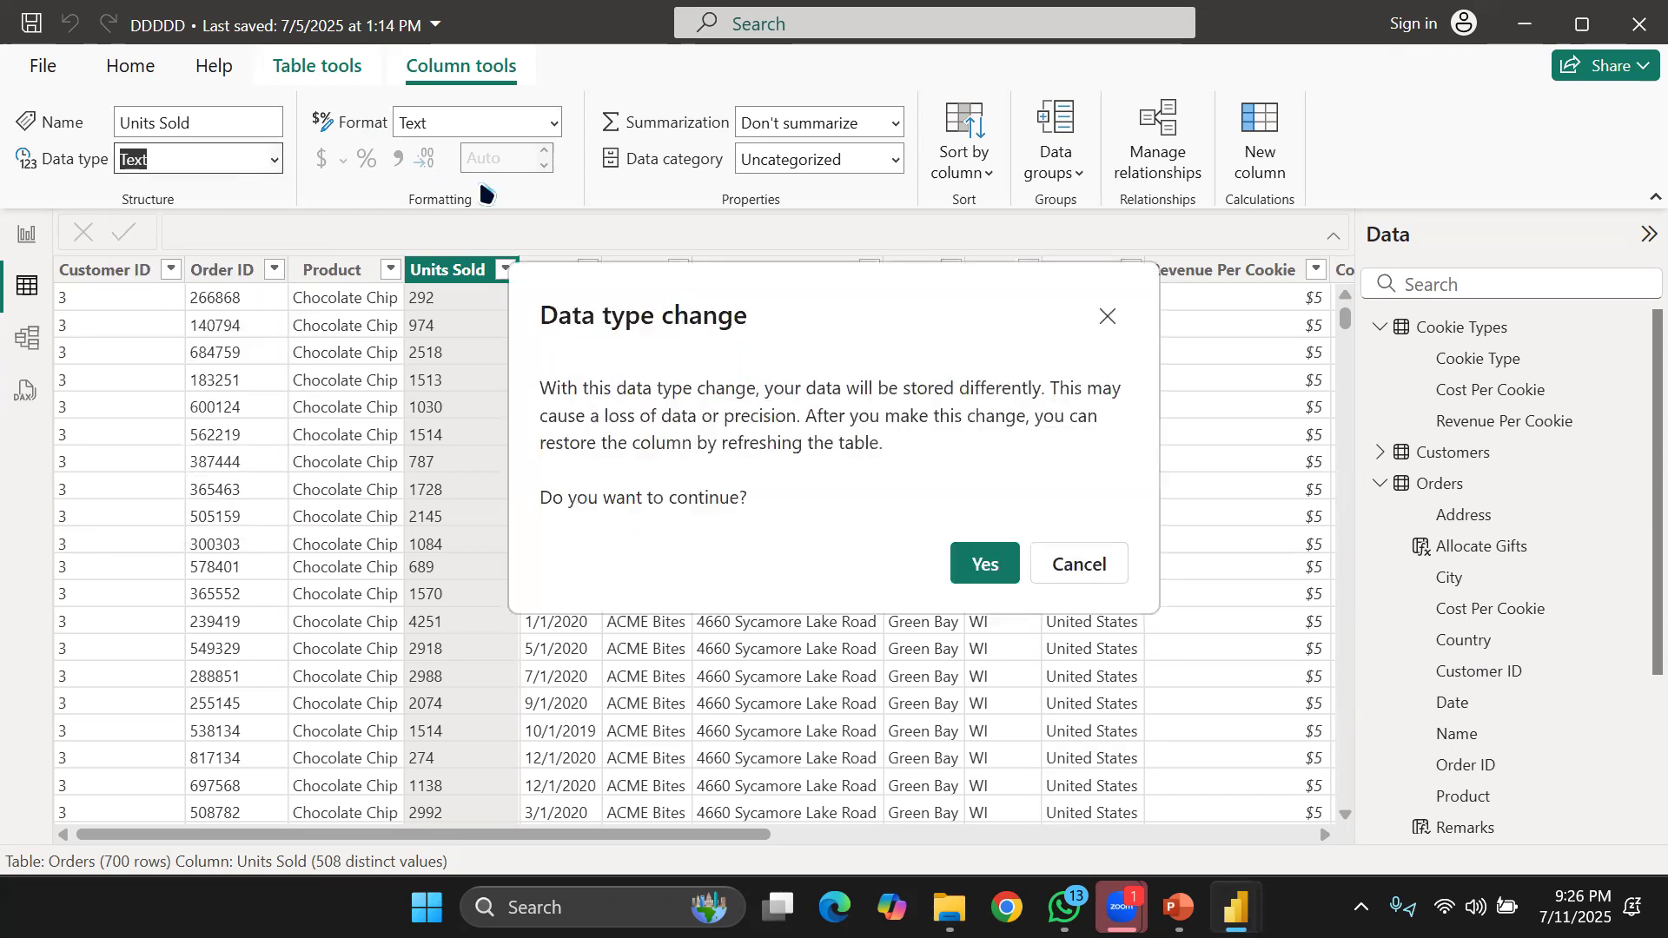
pyautogui.click(1012, 565)
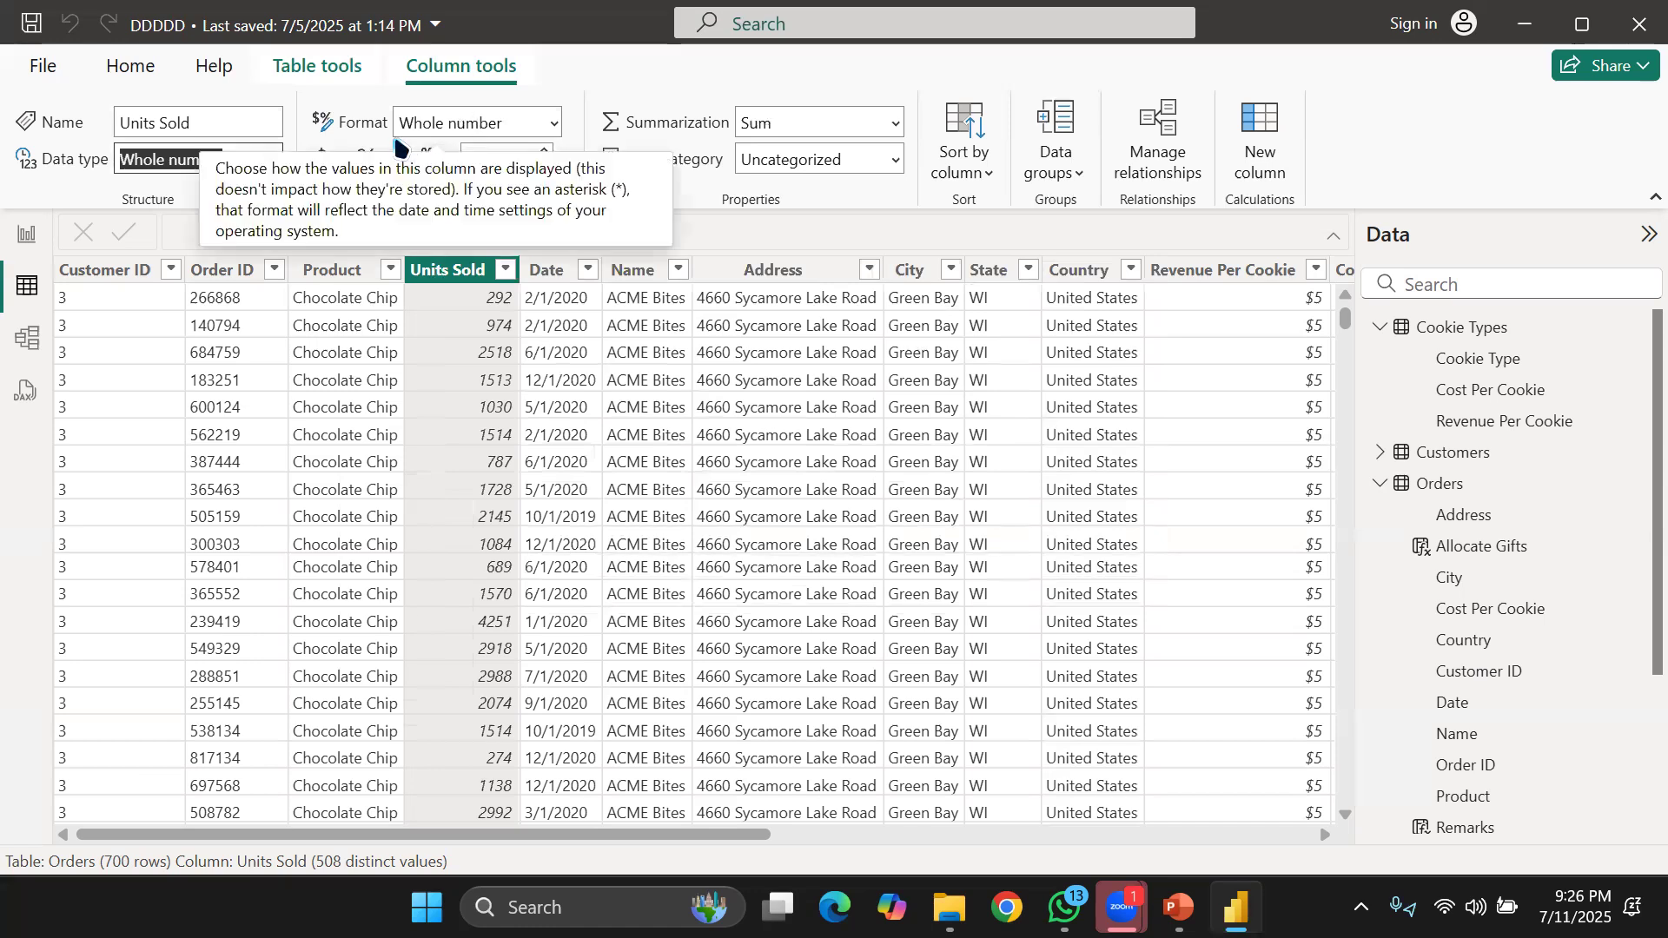
pyautogui.click(31, 256)
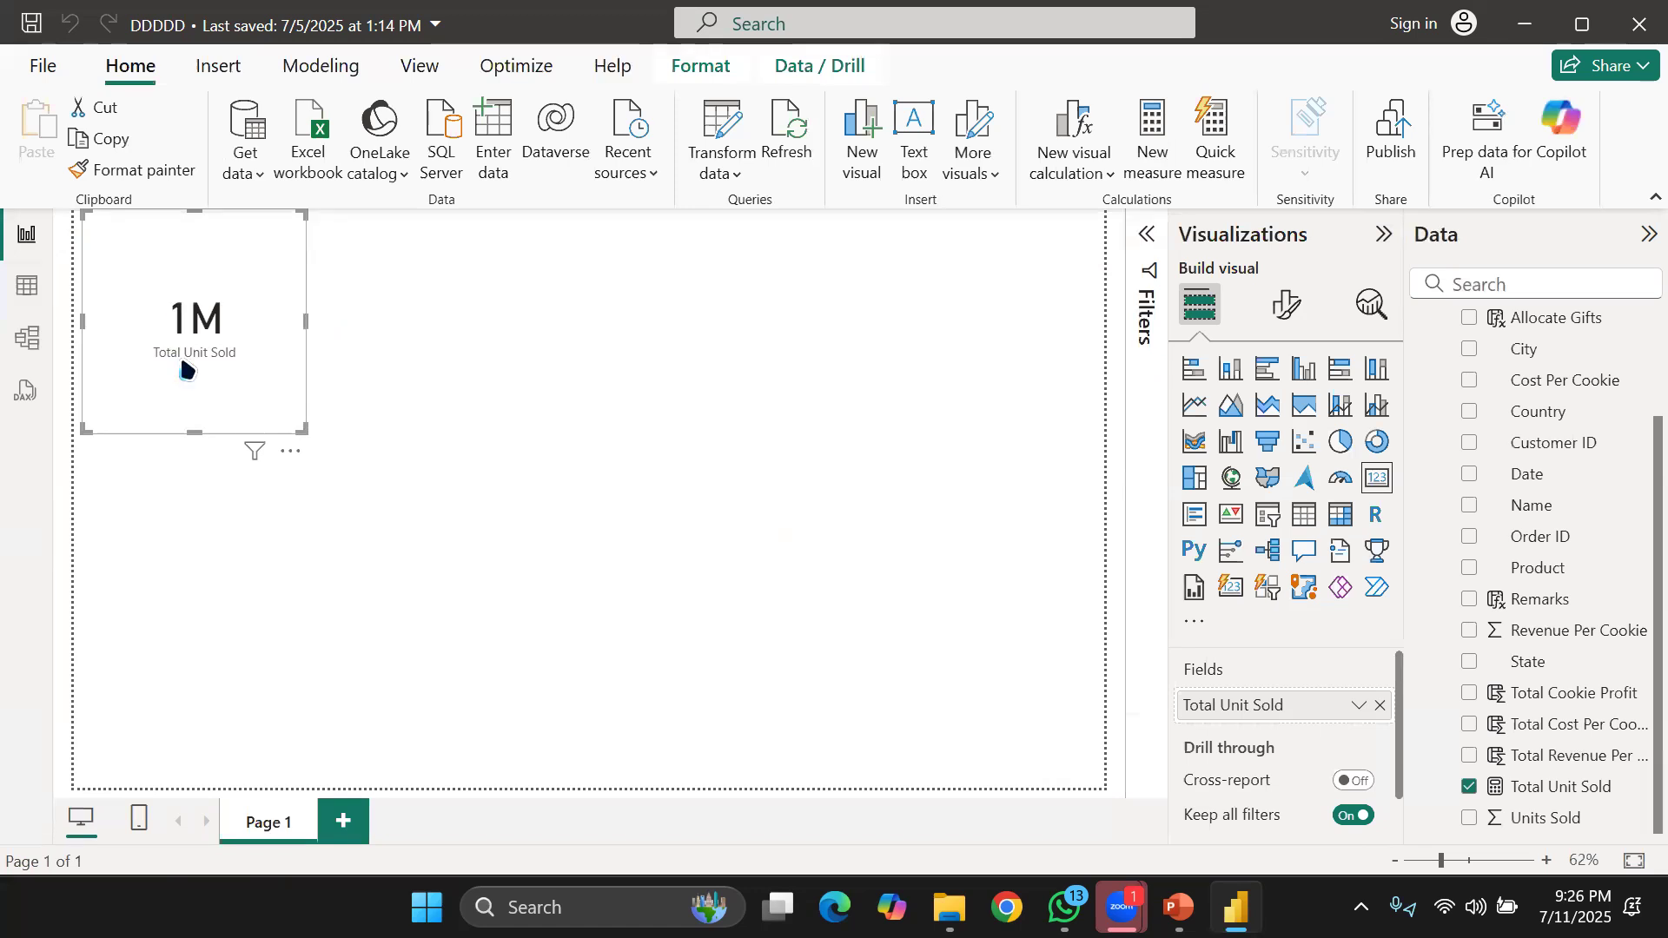
# Reduce the height of the Total Unit Sold card and place it in the upper-left corner of the report page.
pyautogui.moveTo(176, 309); pyautogui.dragTo(180, 383)
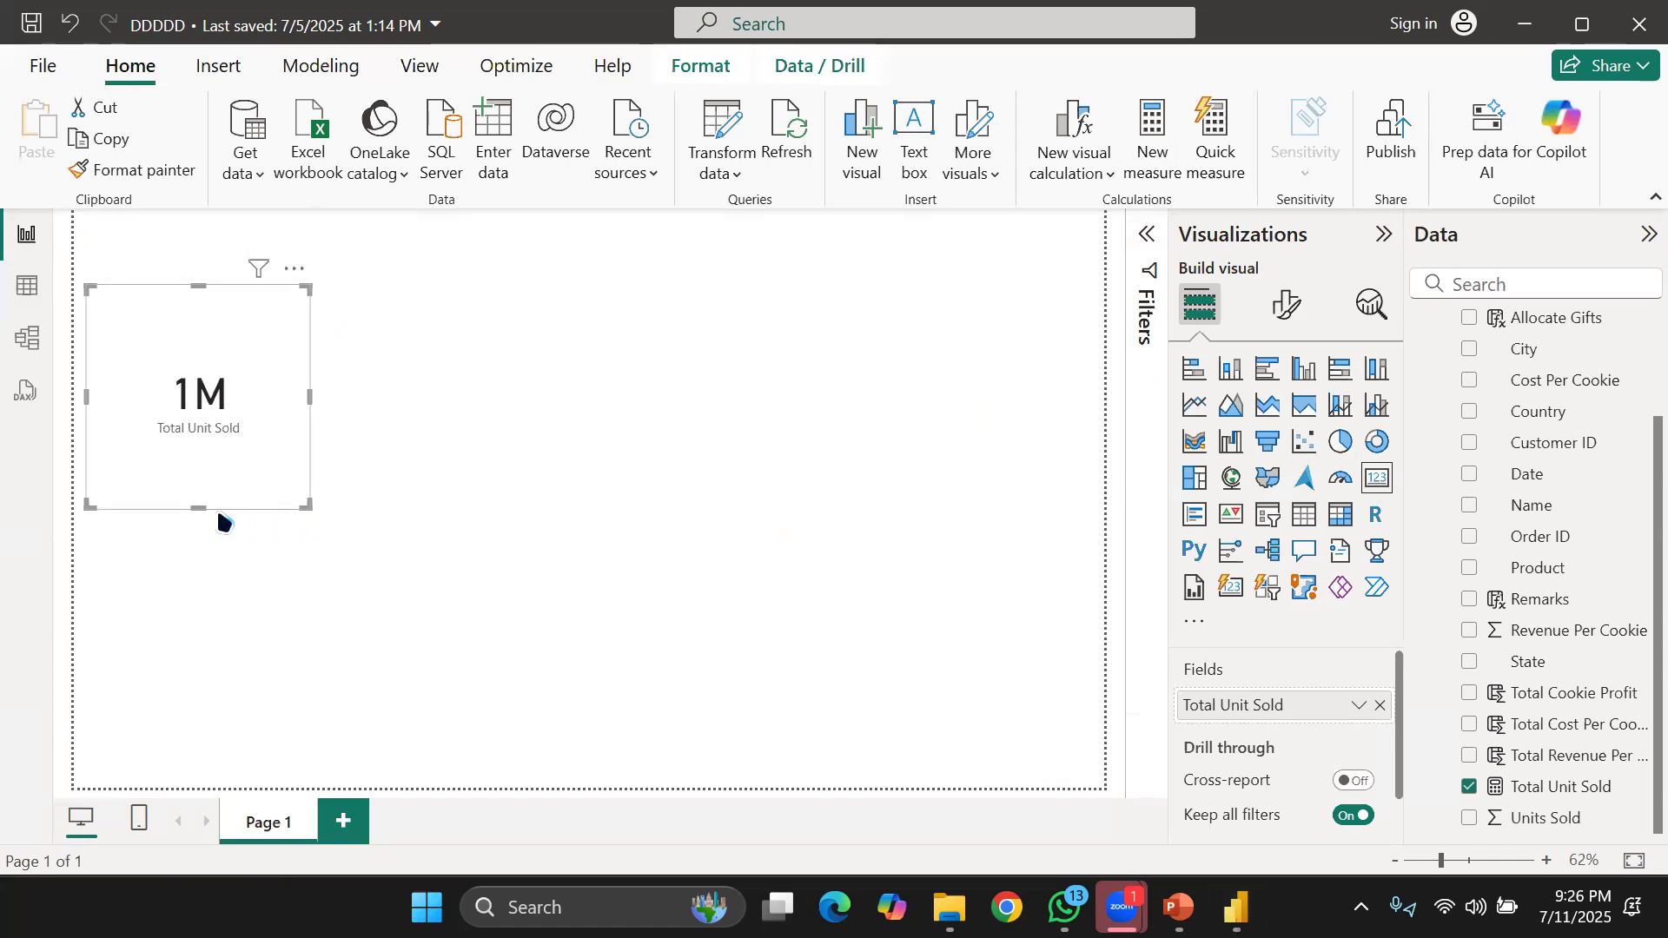
pyautogui.moveTo(199, 508); pyautogui.dragTo(192, 427)
pyautogui.moveTo(231, 305); pyautogui.dragTo(232, 259)
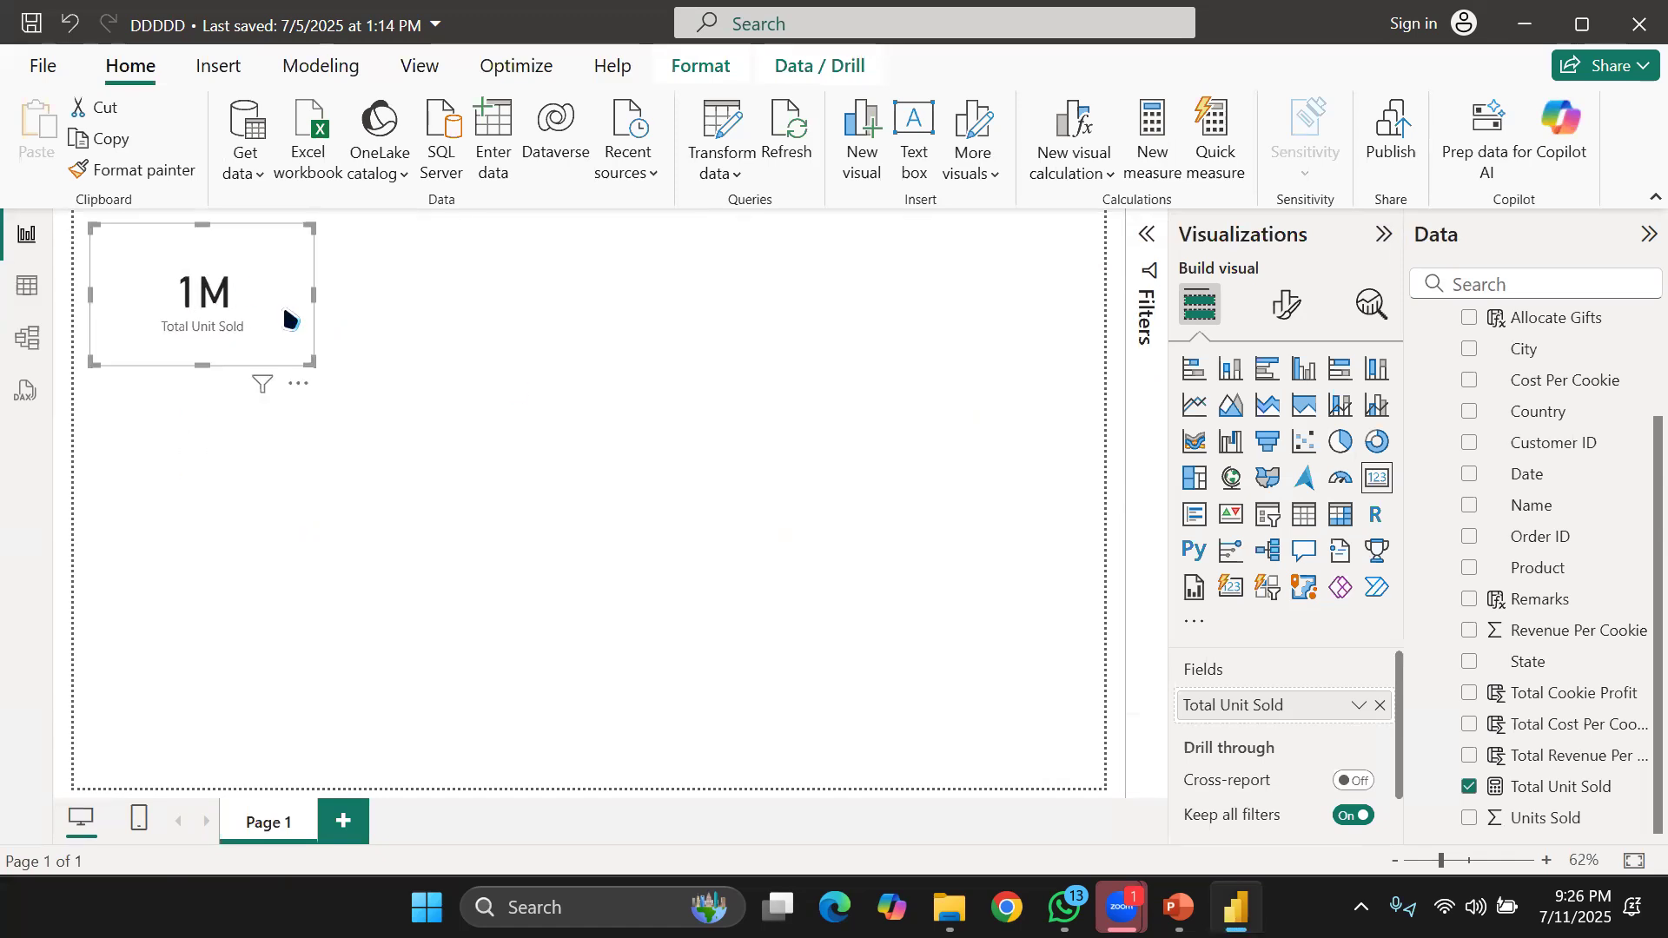
pyautogui.click(517, 392)
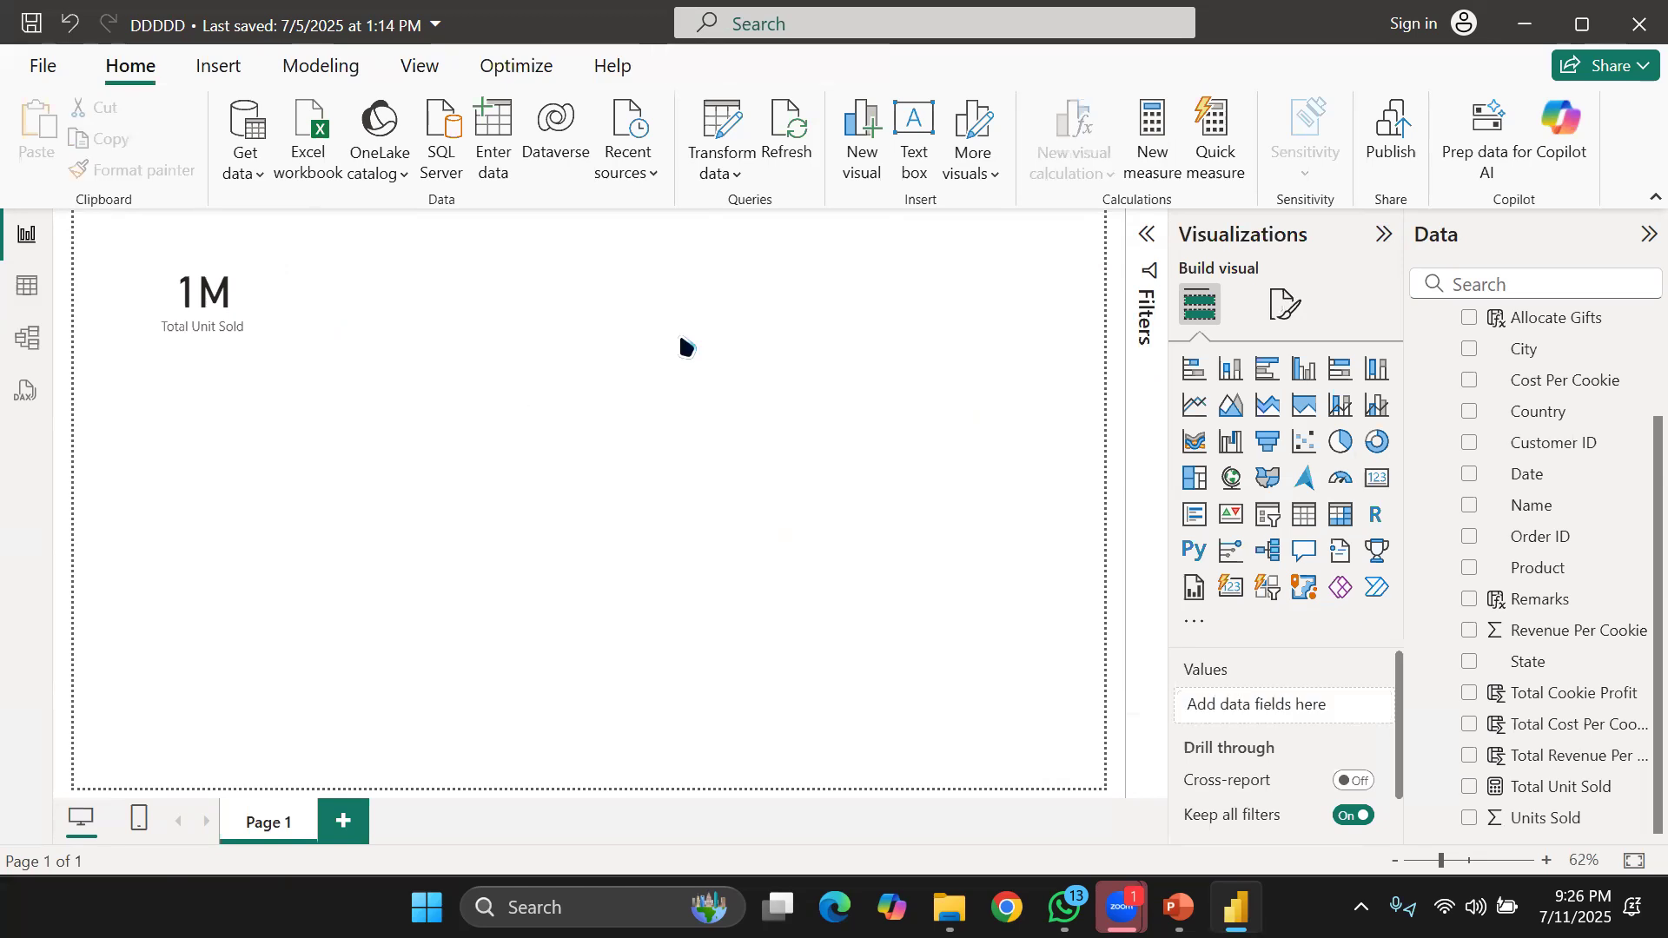
# Examine the list of Units Sold values in the Orders table from lowest to highest, then return to the report page.
pyautogui.click(26, 291)
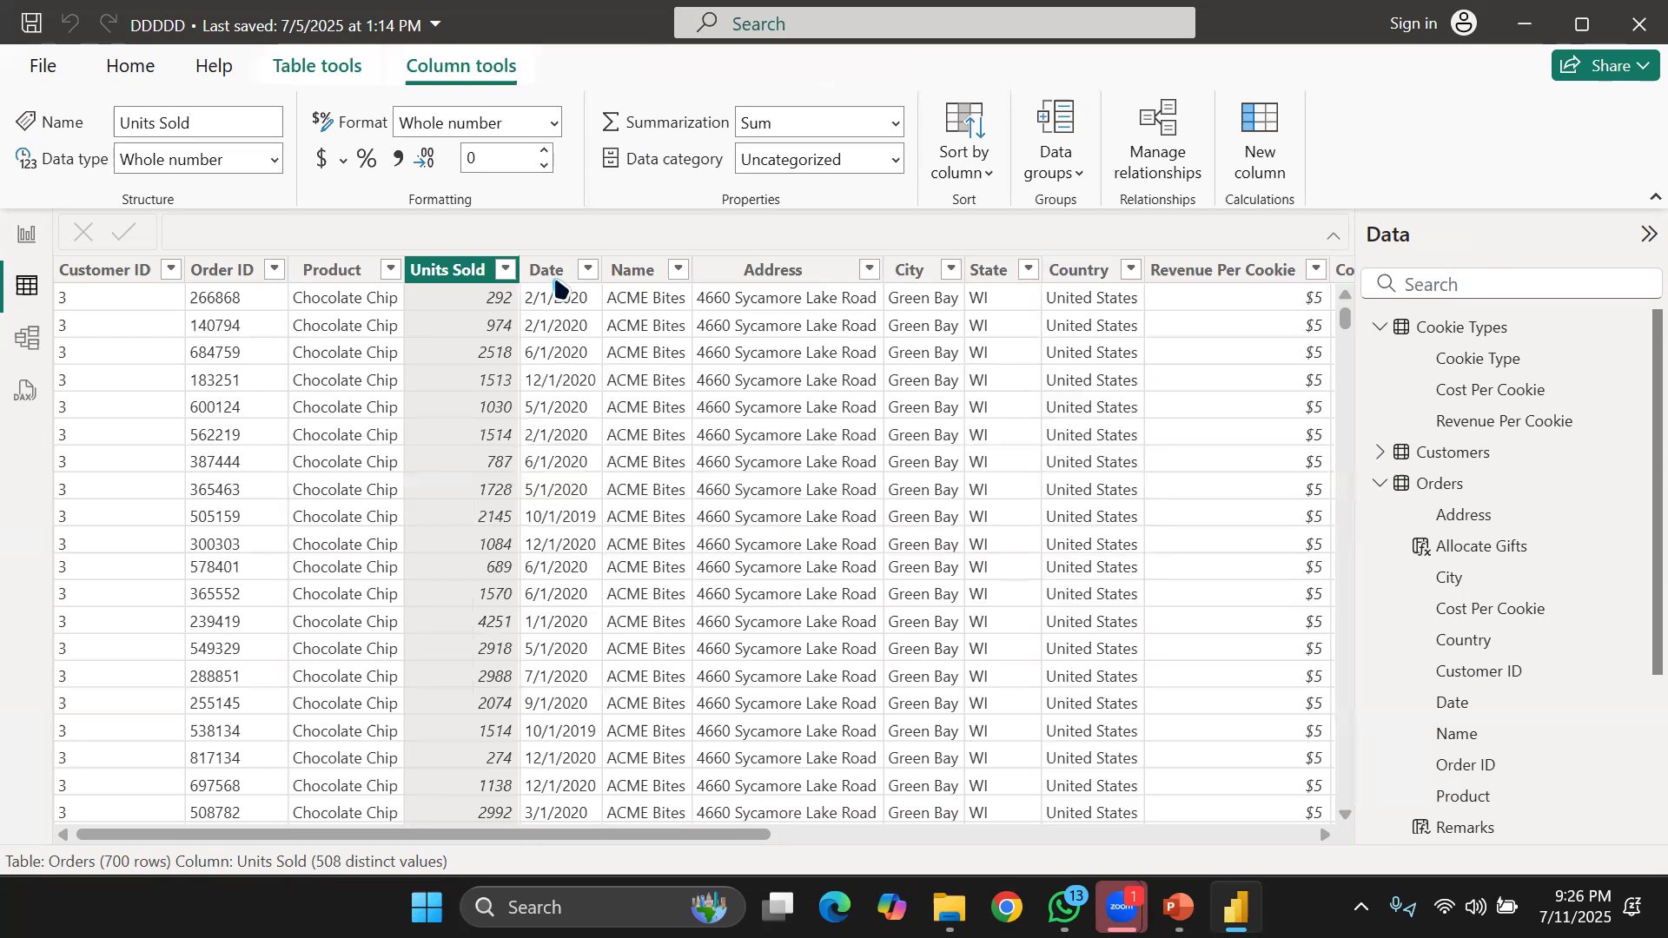
pyautogui.click(506, 269)
pyautogui.scroll(-5, 625, 487)
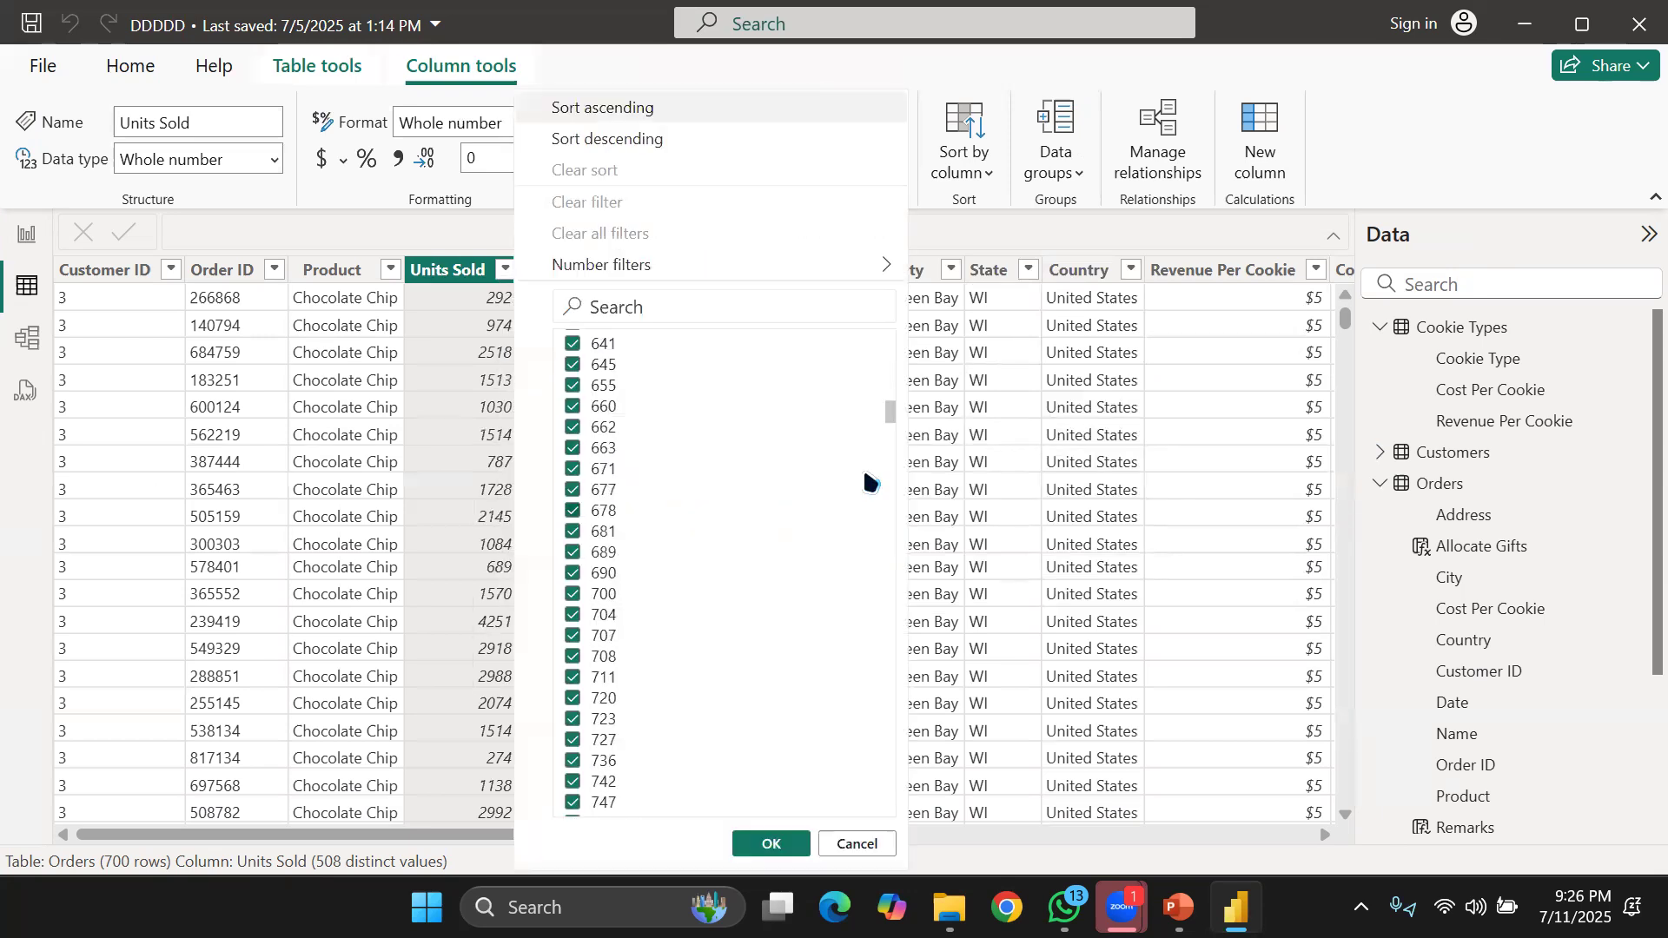
pyautogui.moveTo(891, 417); pyautogui.dragTo(879, 855)
pyautogui.scroll(15, 718, 526)
pyautogui.scroll(20, 718, 518)
pyautogui.scroll(3, 712, 515)
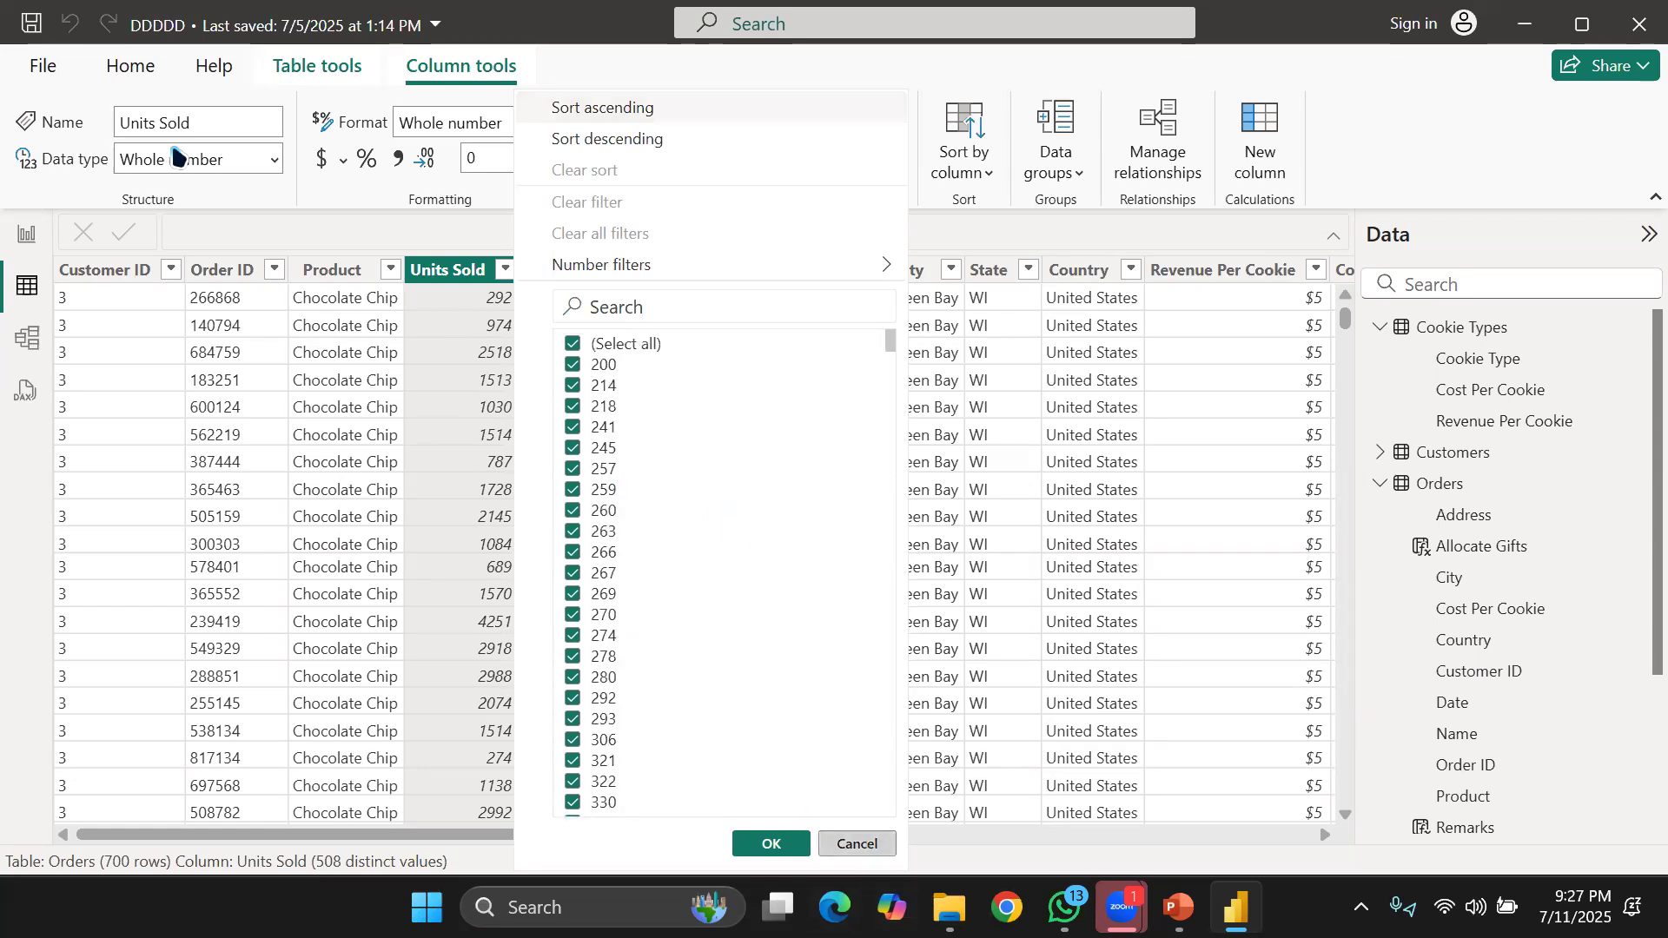
pyautogui.click(27, 234)
pyautogui.click(27, 234)
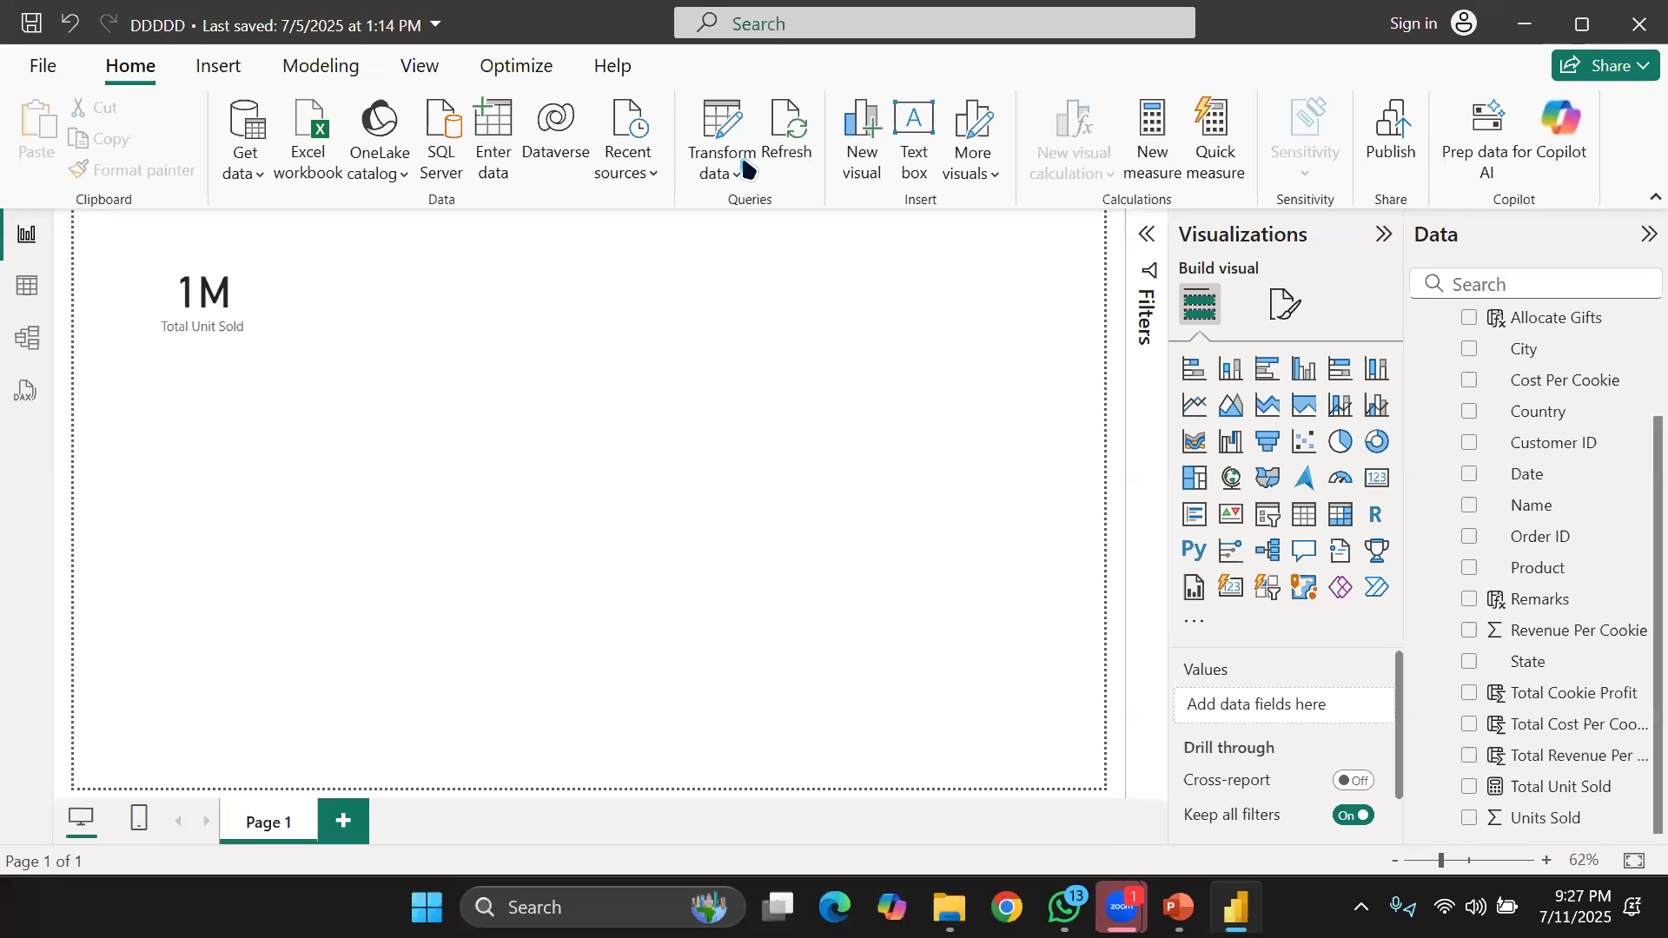
# Create a new measure in the Orders table and name it Highest Unit Sold.
pyautogui.scroll(2, 1498, 408)
pyautogui.click(1424, 393)
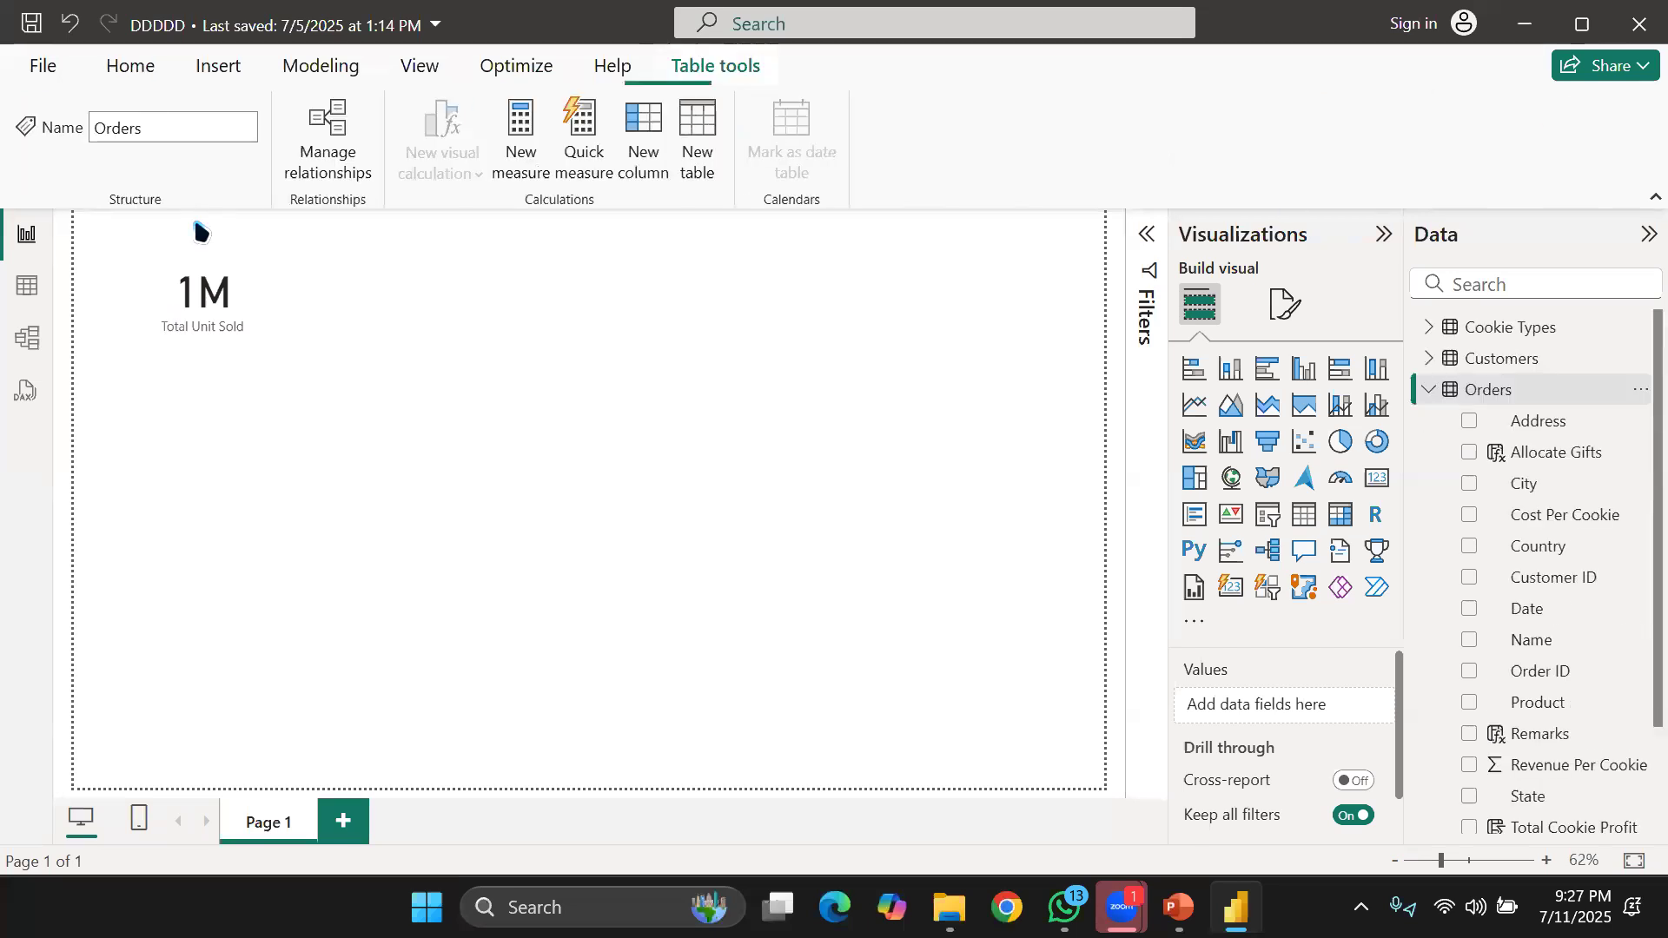
pyautogui.click(532, 127)
pyautogui.doubleClick(253, 233)
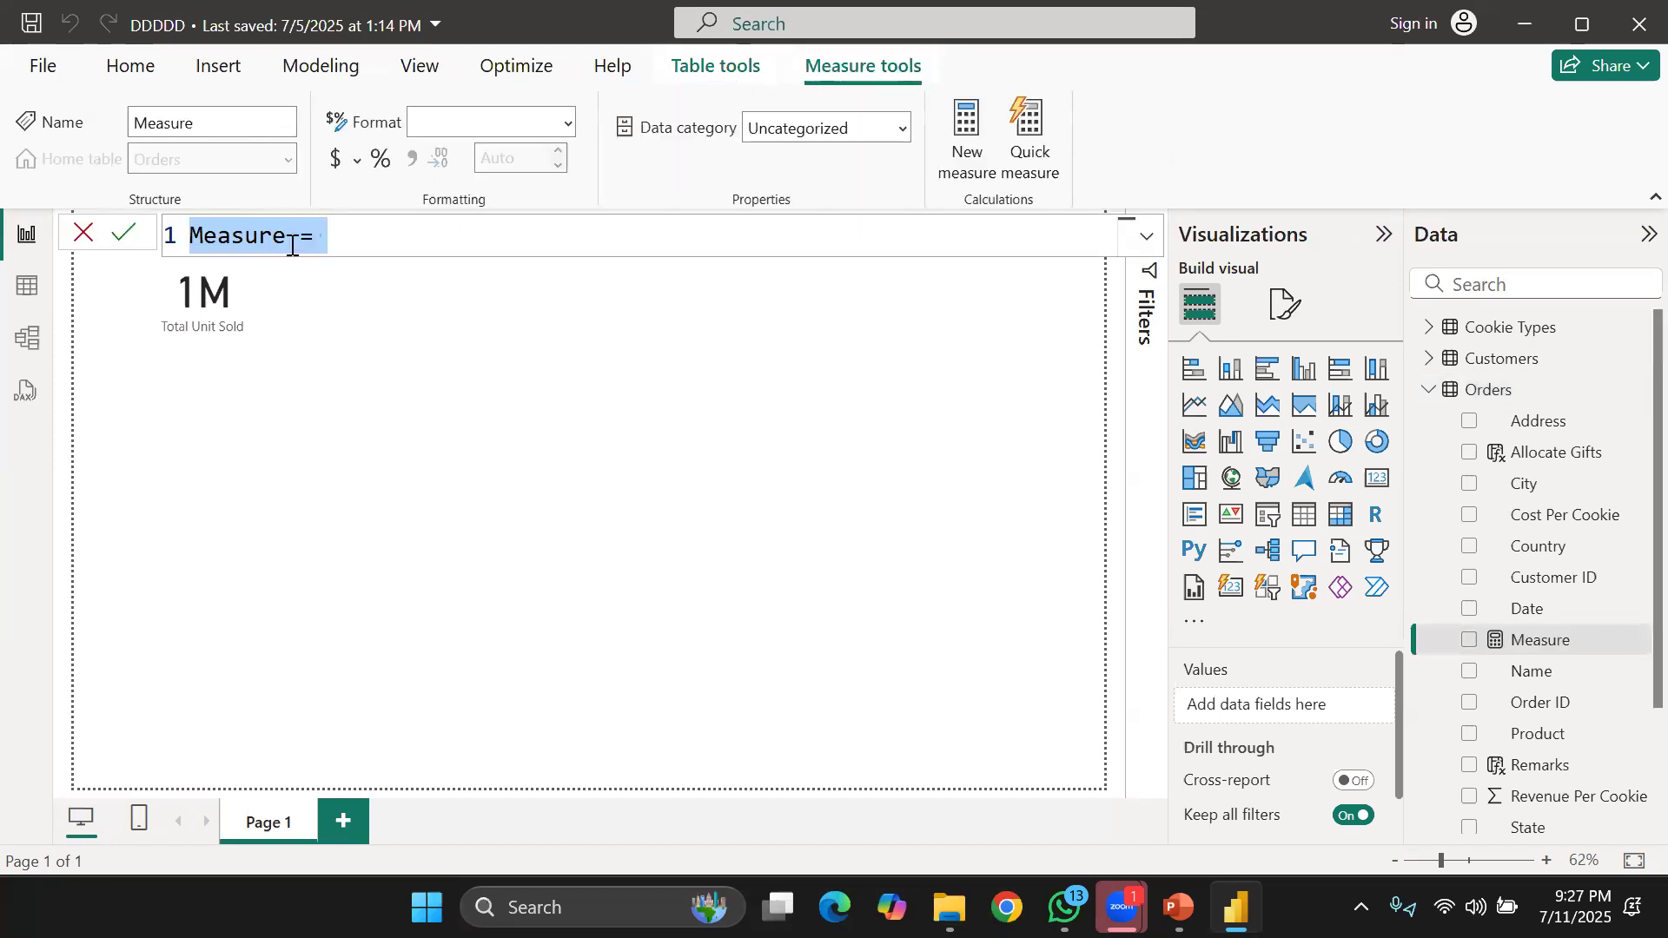
pyautogui.press('BackSpace')
pyautogui.write('Highest ')
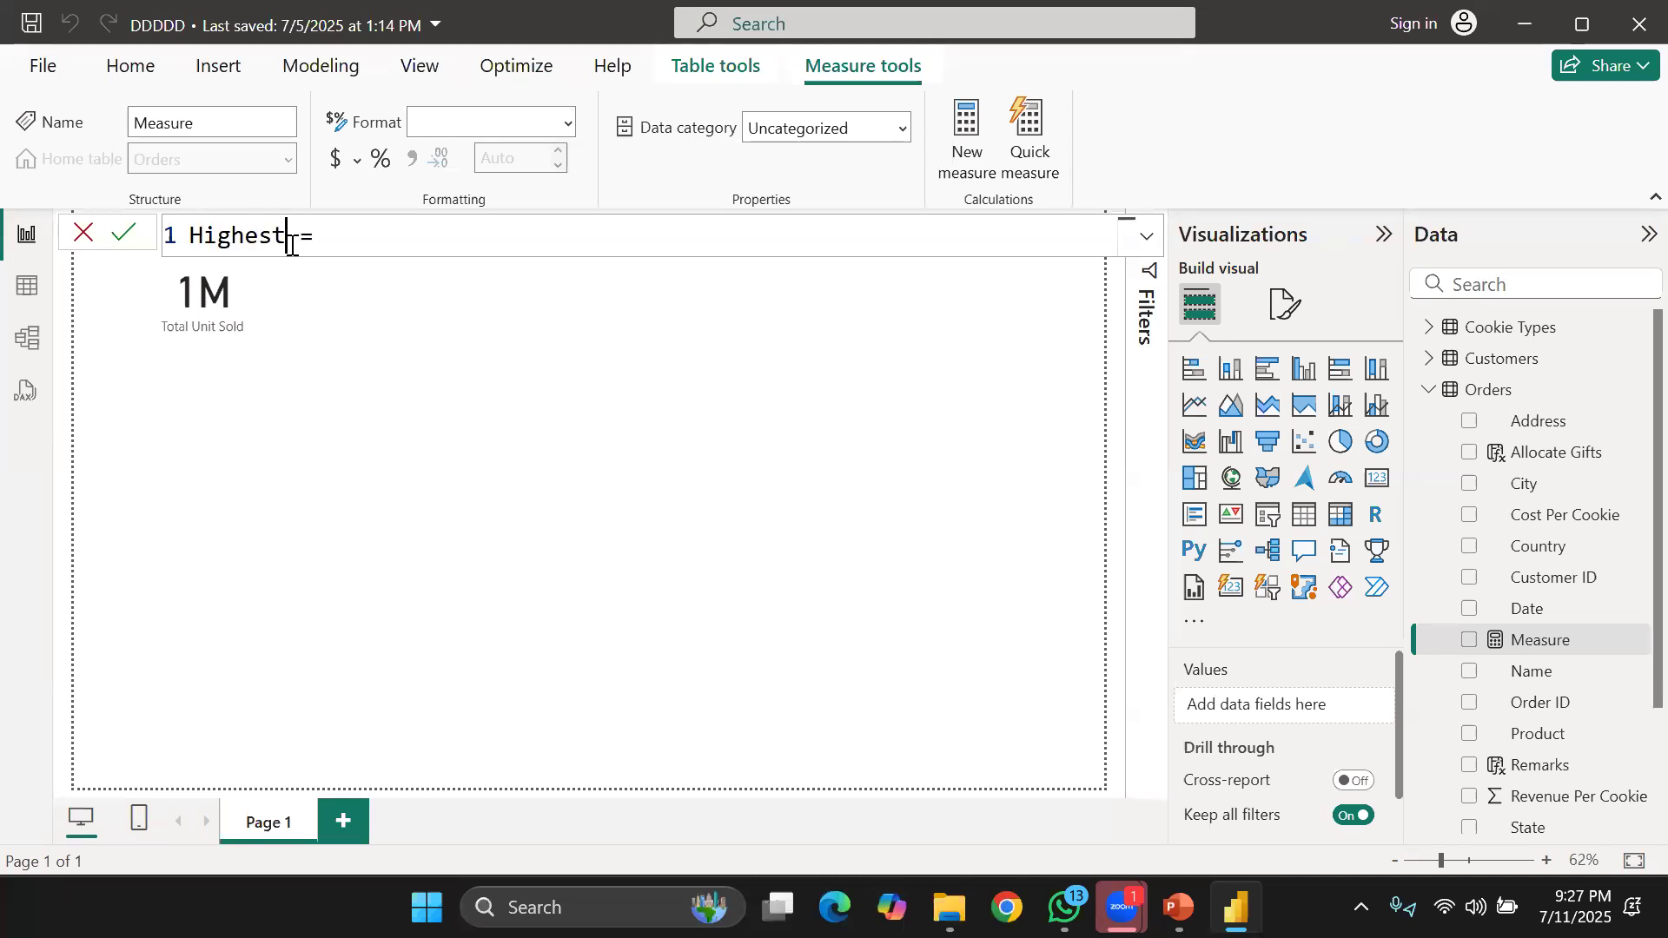
pyautogui.write('UN')
pyautogui.press('BackSpace')
pyautogui.write('nit ')
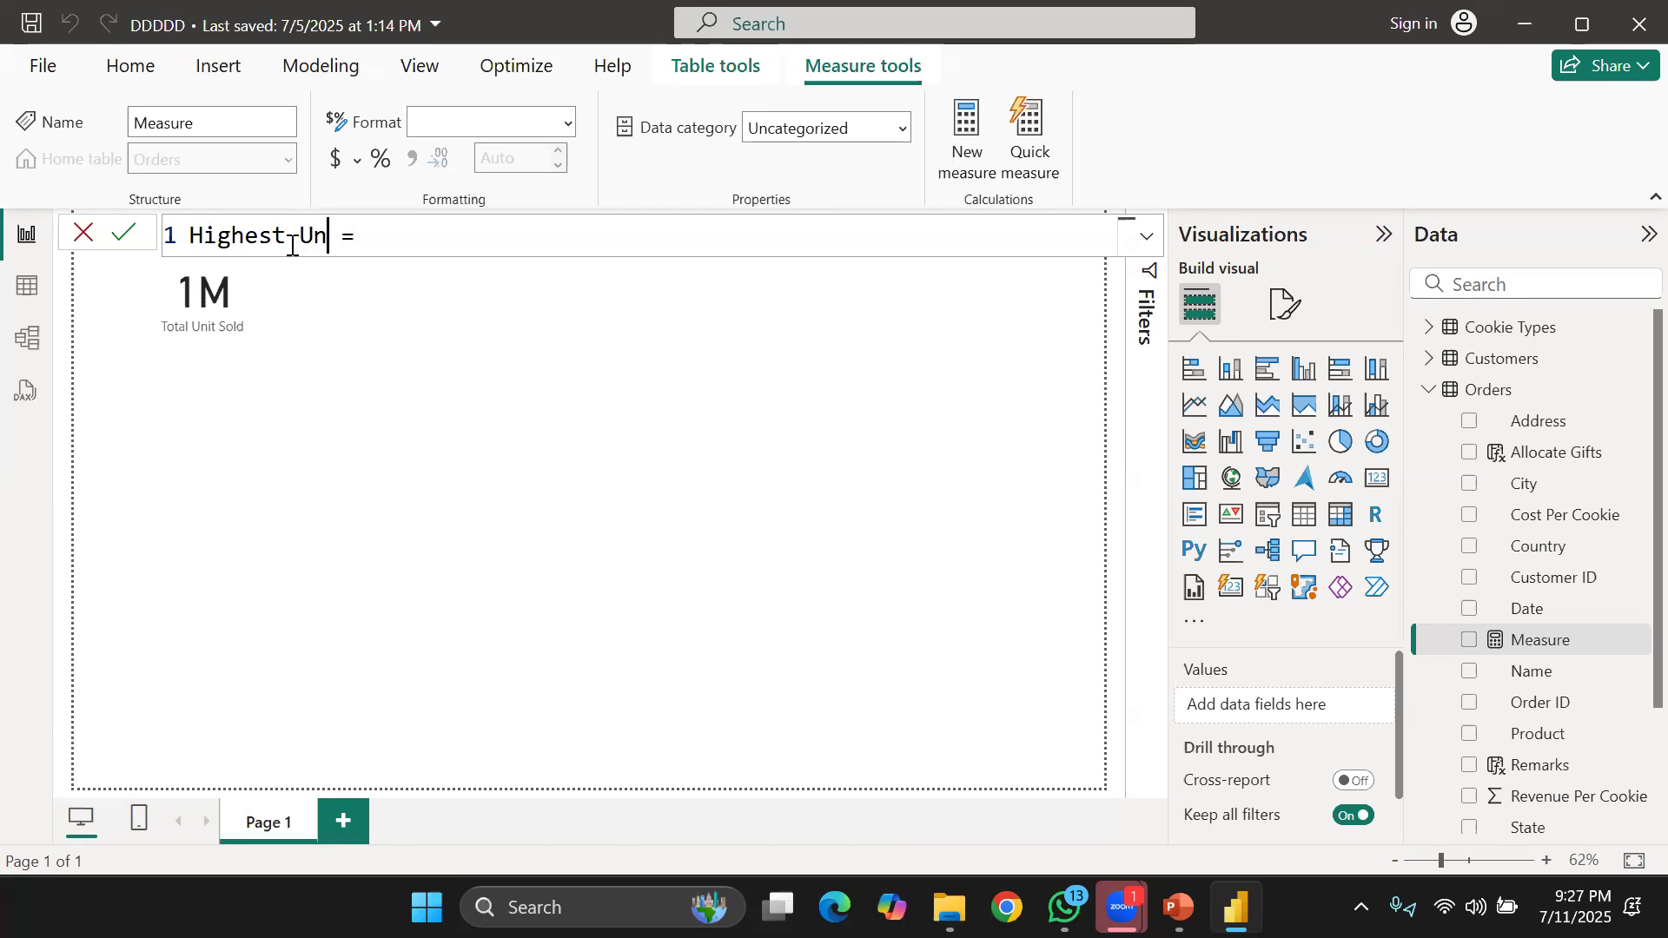
pyautogui.write('Sold')
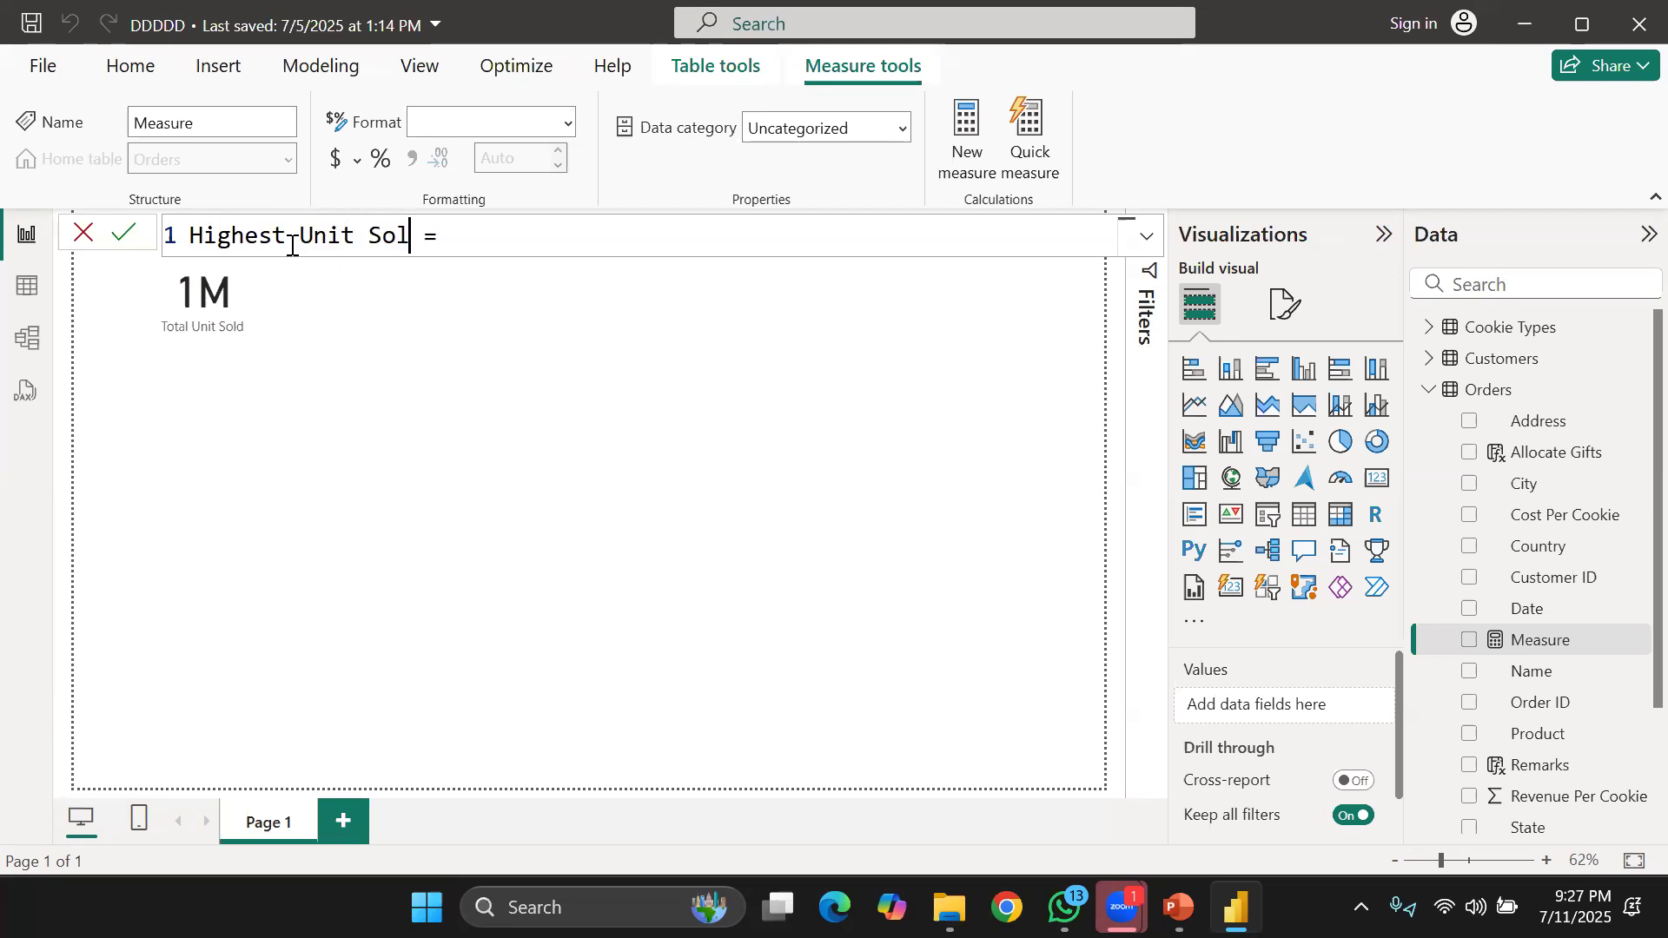
# Define the Highest Unit Sold measure as MAX('Orders'[Units Sold]) and commit the formula.
pyautogui.click(506, 235)
pyautogui.write('max')
pyautogui.press('Tab')
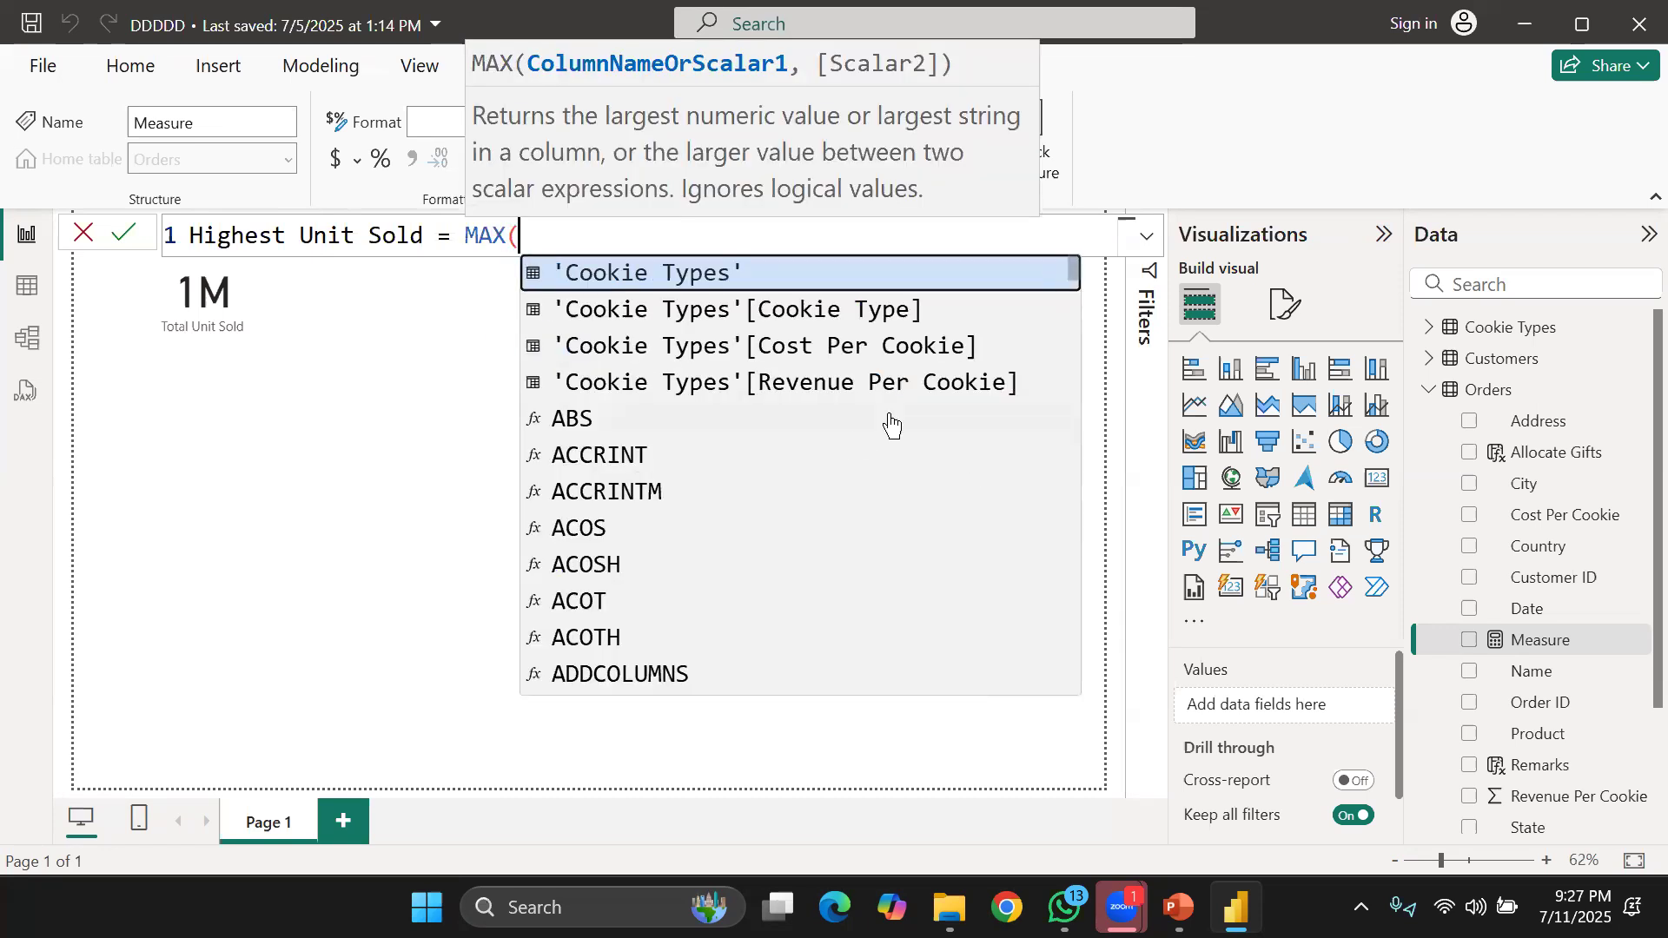
pyautogui.scroll(-1, 794, 392)
pyautogui.scroll(1, 794, 393)
pyautogui.write("'")
pyautogui.scroll(-6, 819, 417)
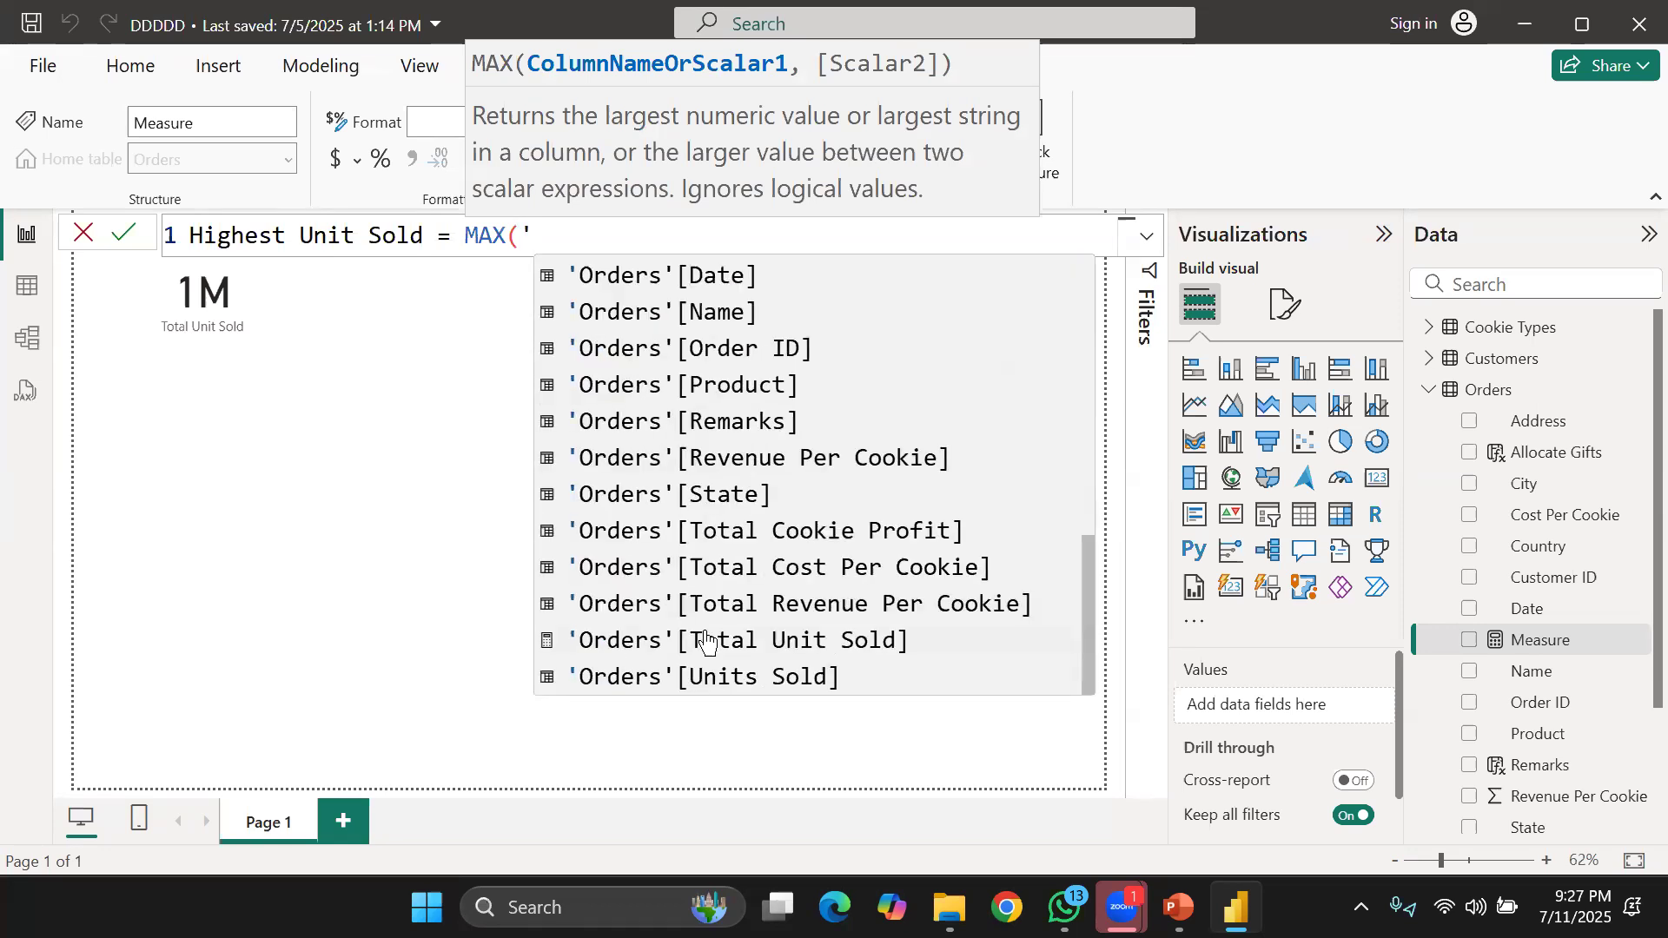
pyautogui.click(745, 676)
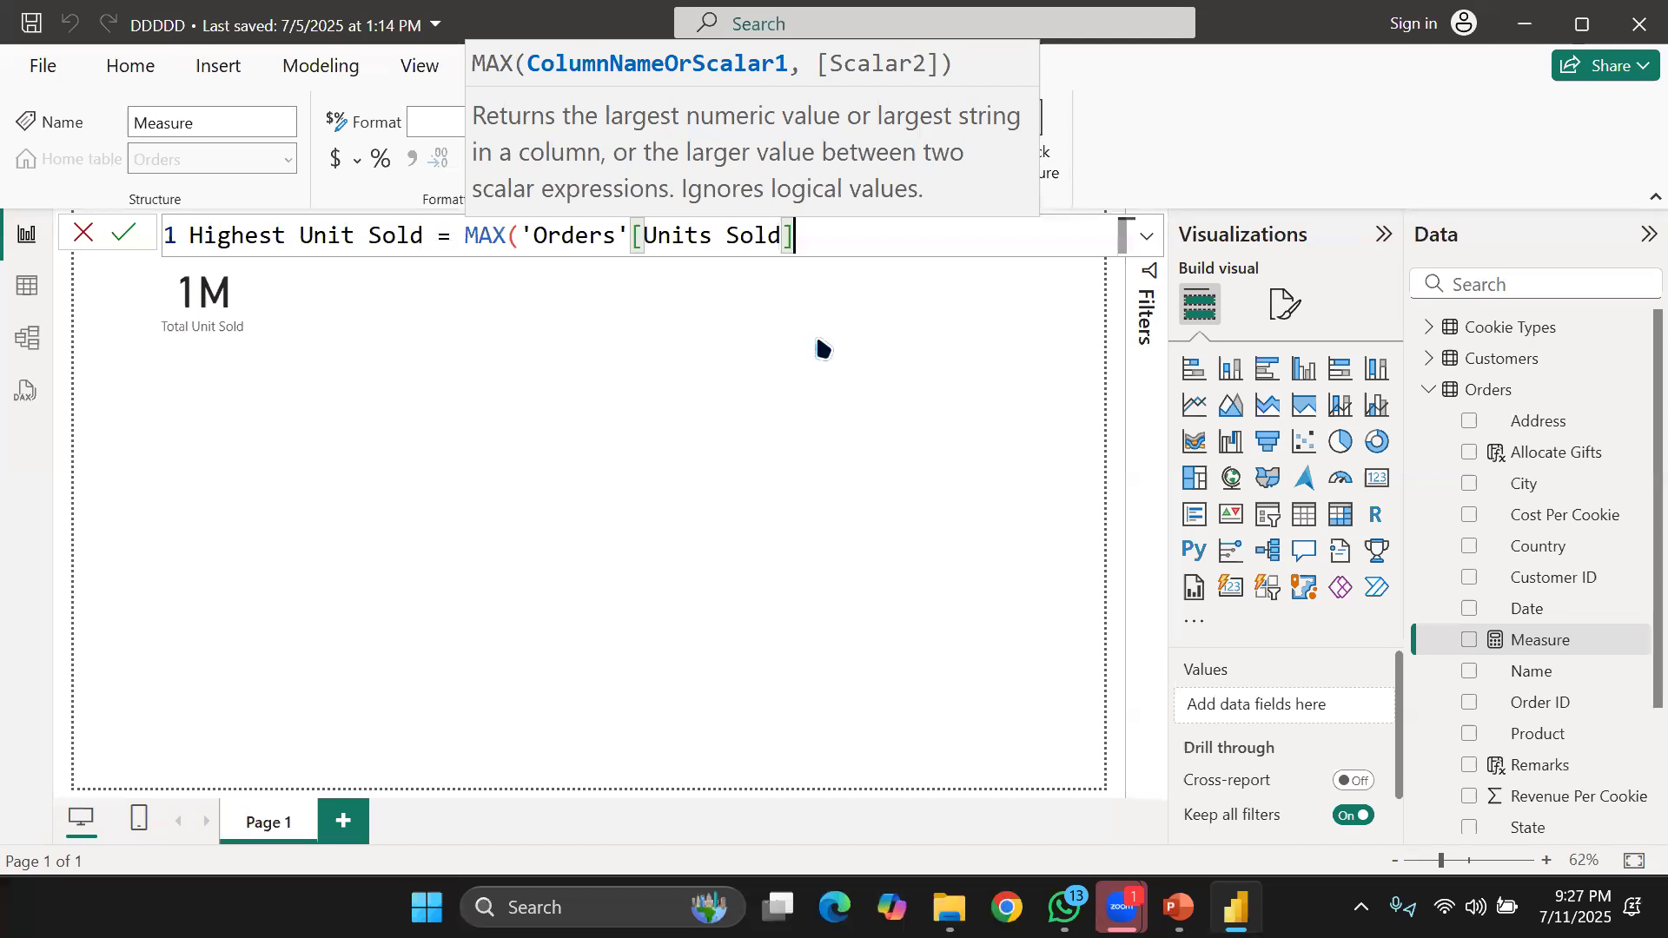
pyautogui.write(')')
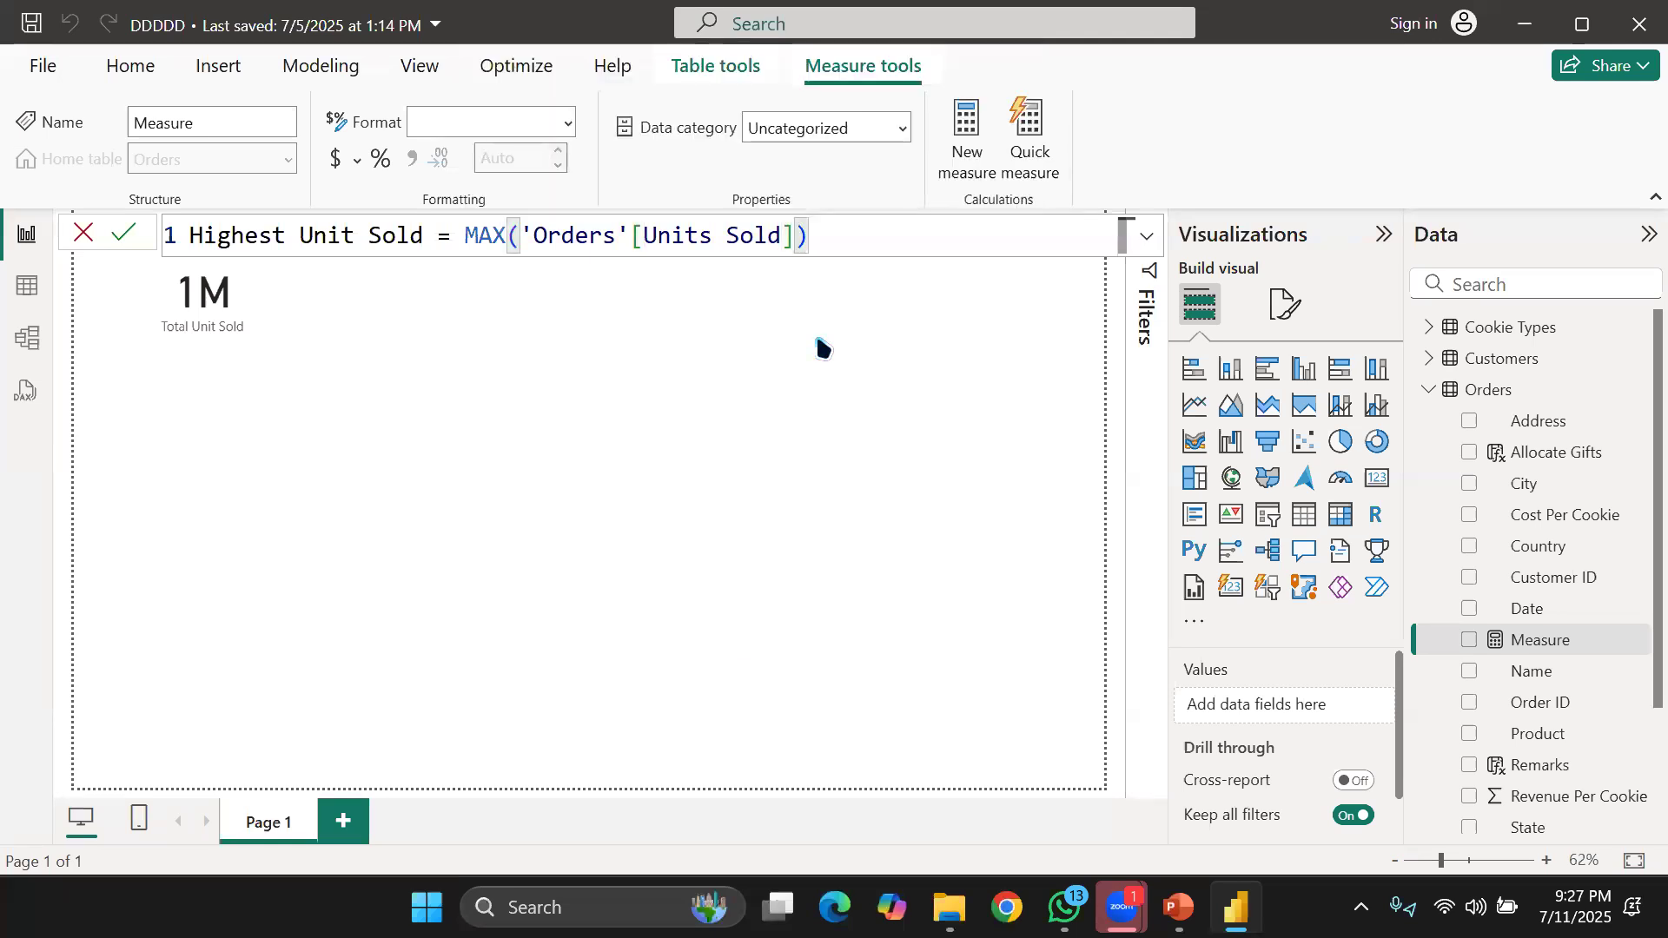
pyautogui.press('Return')
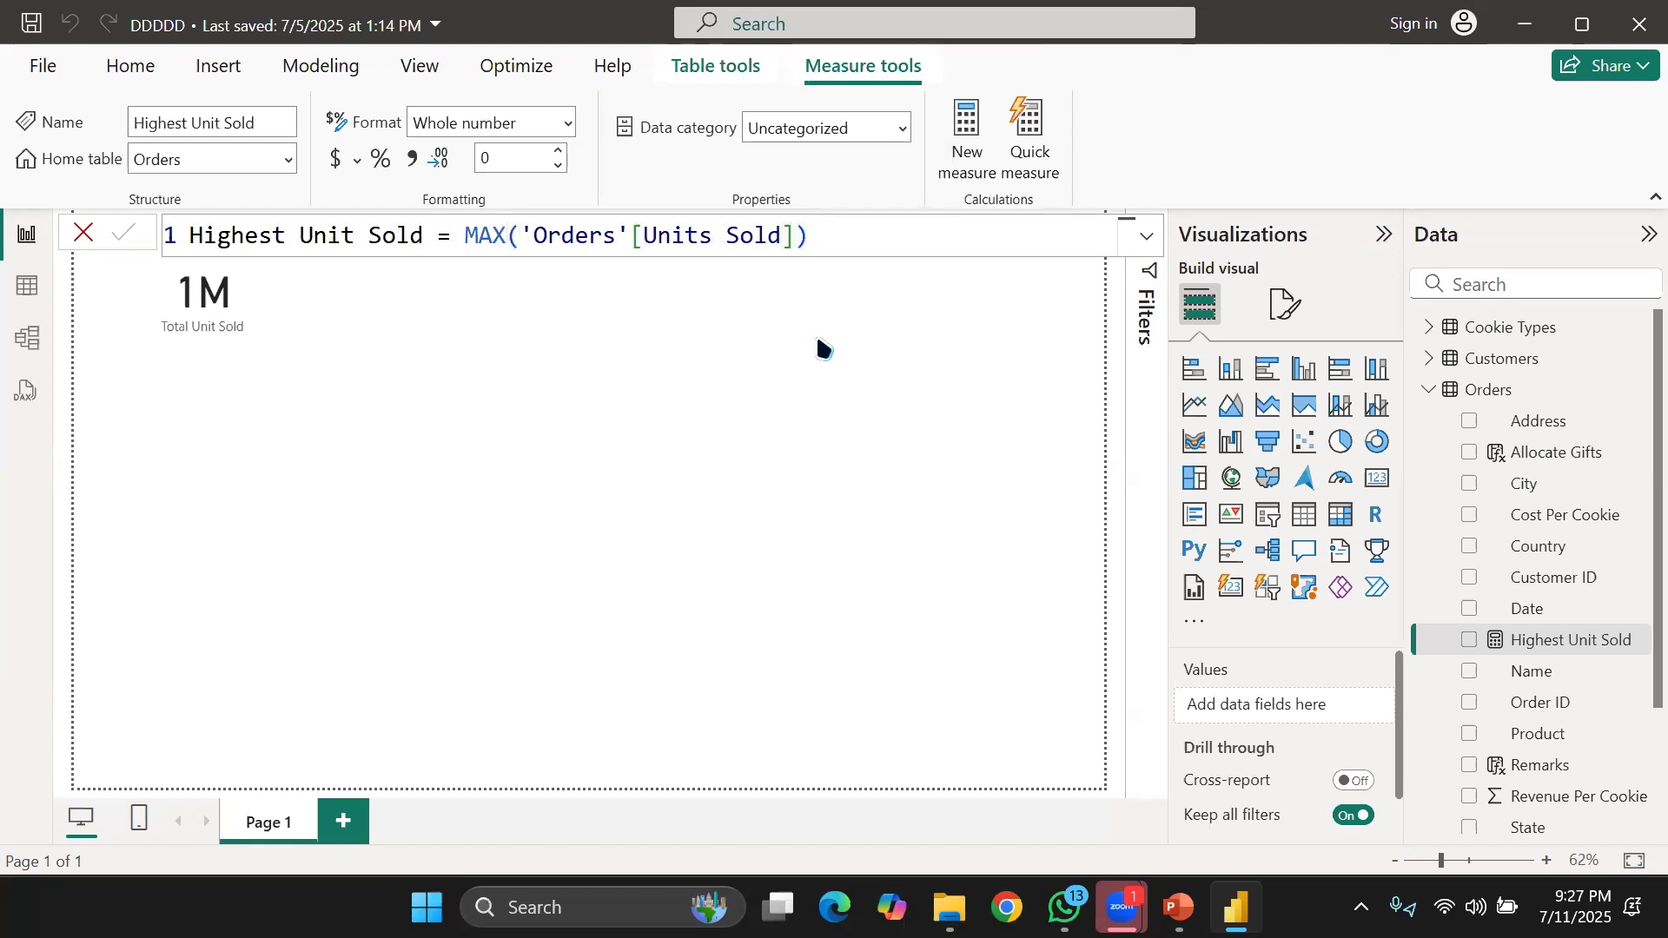
# Add a second card visual below the Total Unit Sold card and show the Highest Unit Sold measure in it.
pyautogui.click(1378, 480)
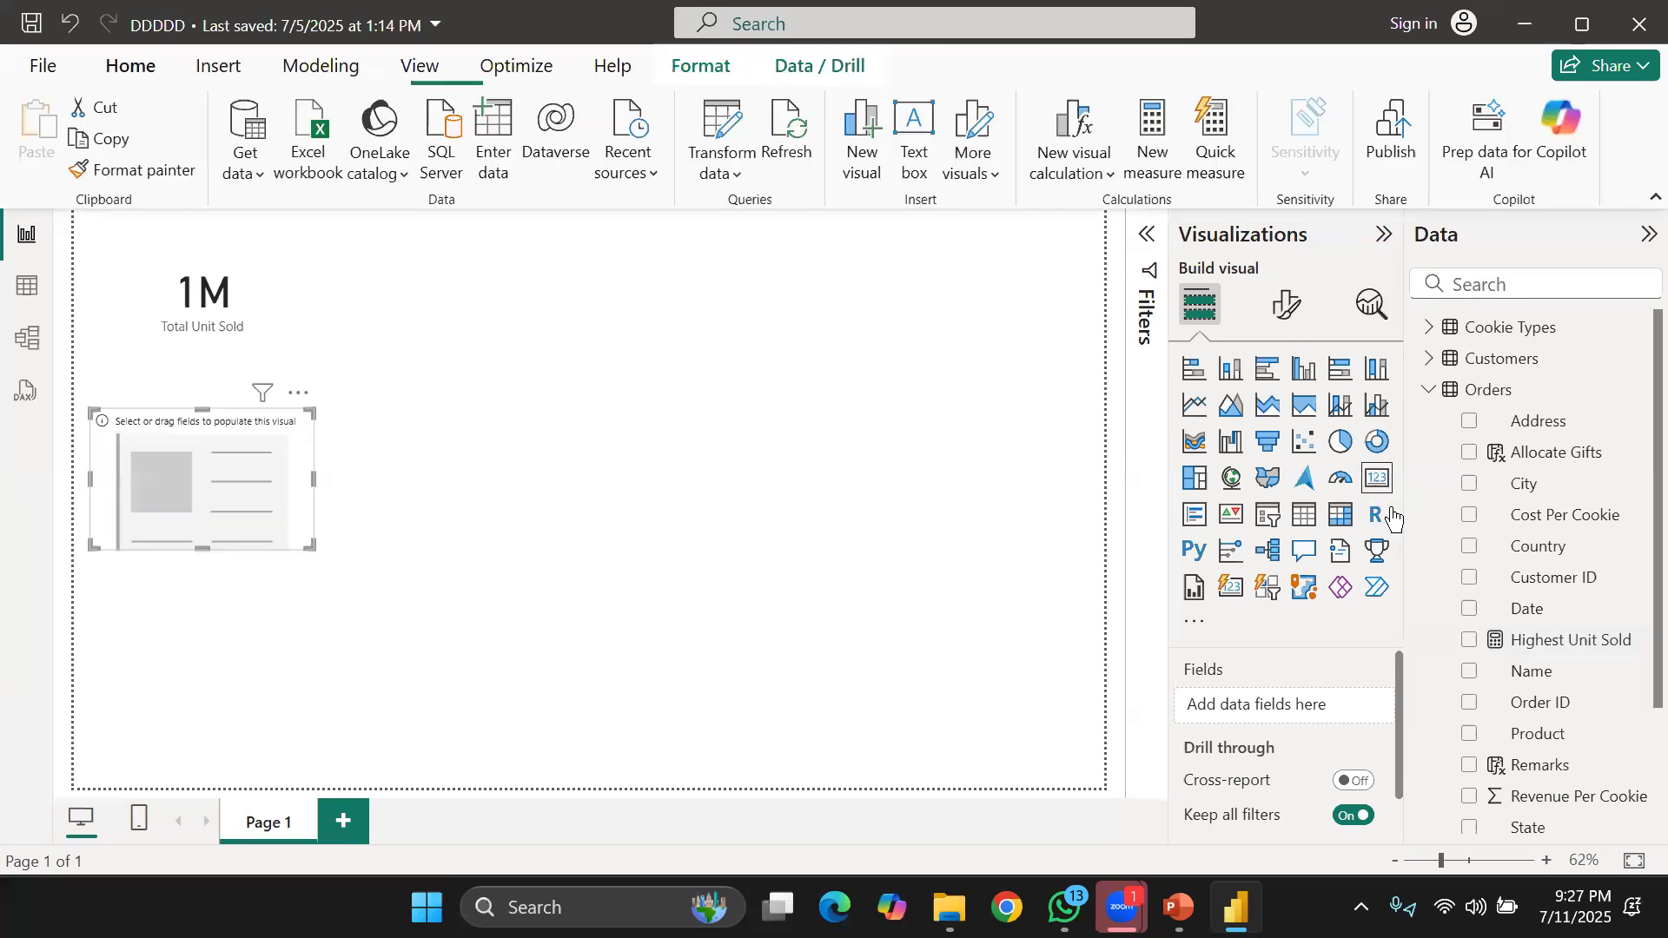
pyautogui.click(1469, 641)
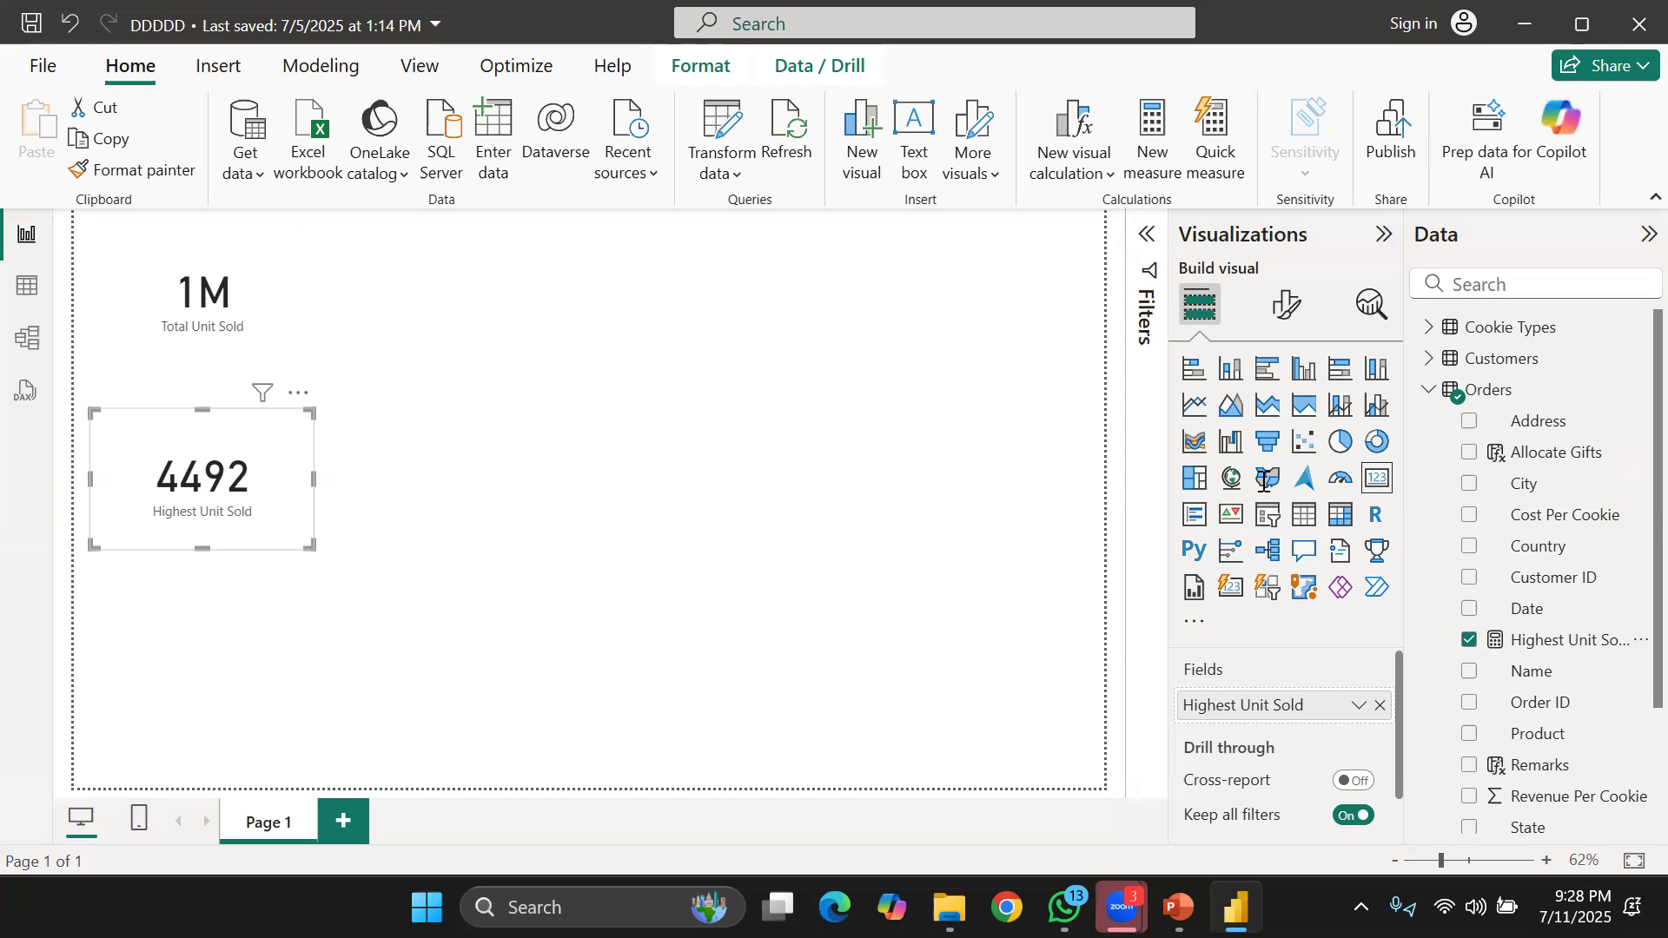
pyautogui.click(1560, 121)
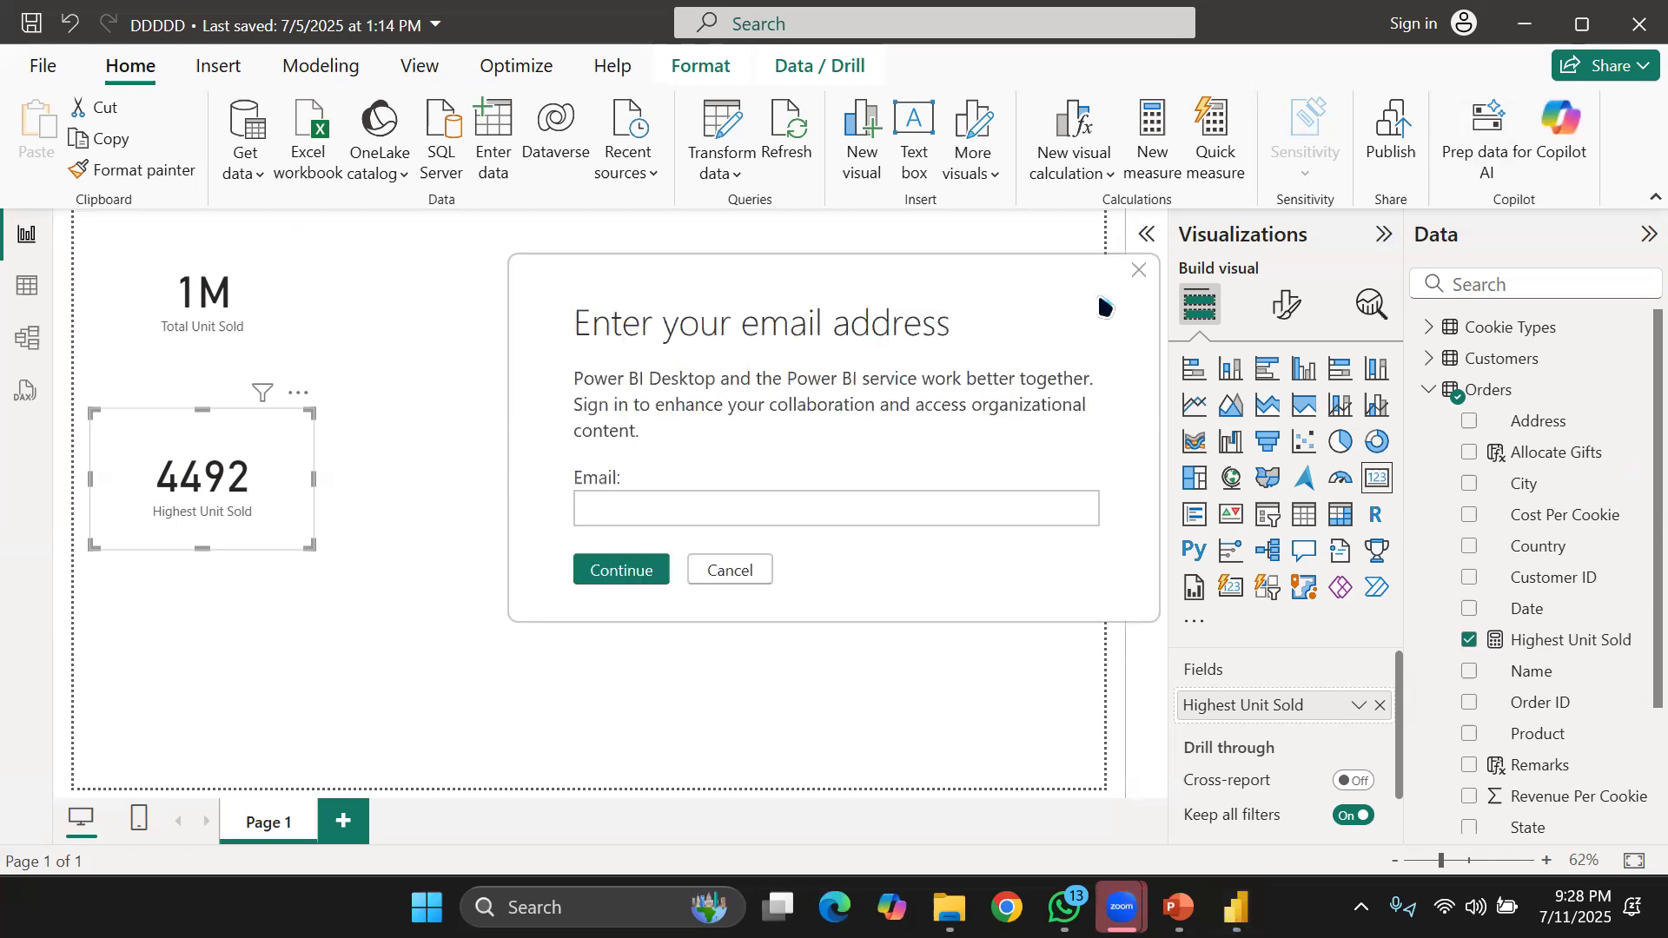
pyautogui.click(1136, 271)
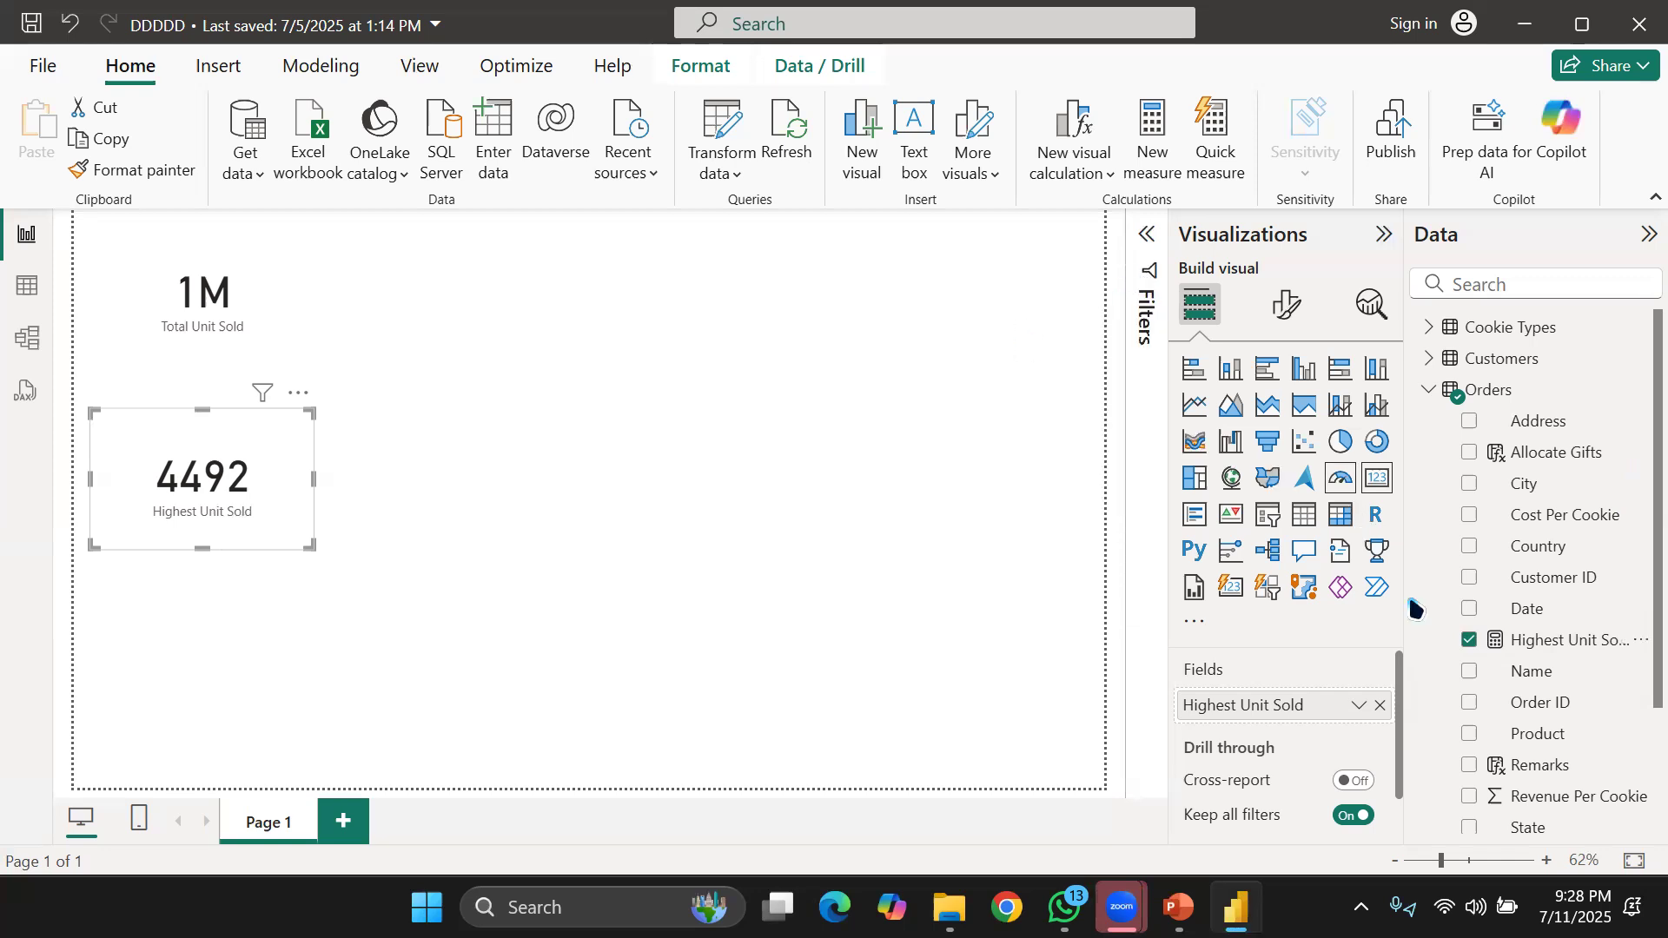
# Review the formula of the Highest Unit Sold measure, then clear the selection on the report page.
pyautogui.click(1511, 642)
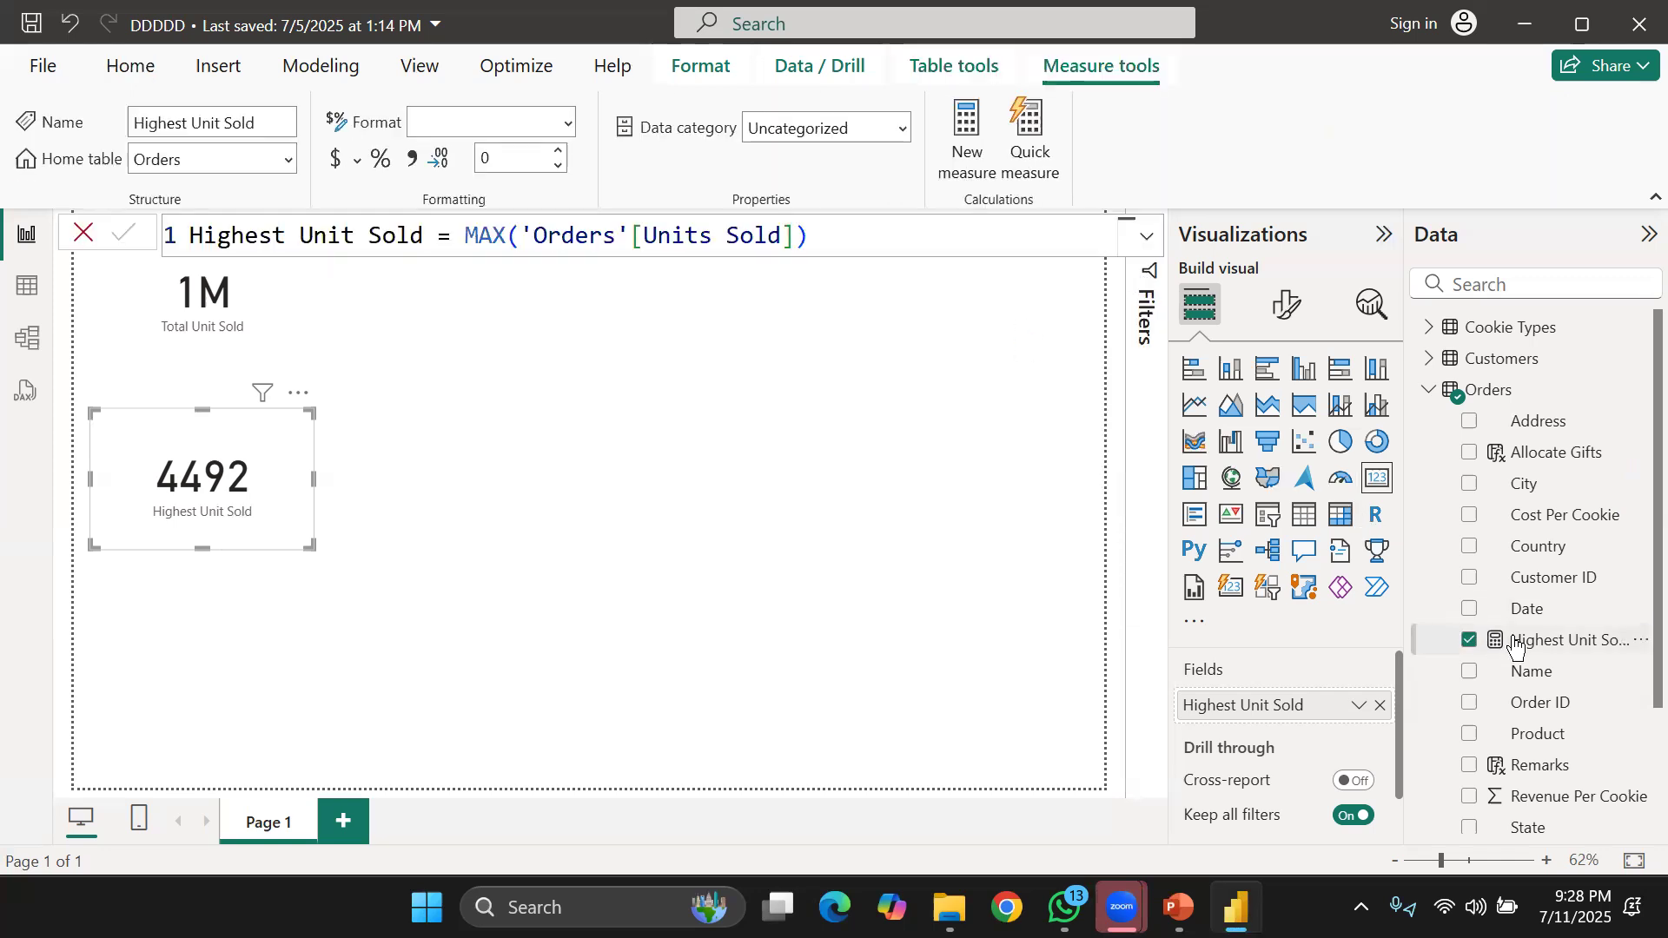
pyautogui.click(879, 242)
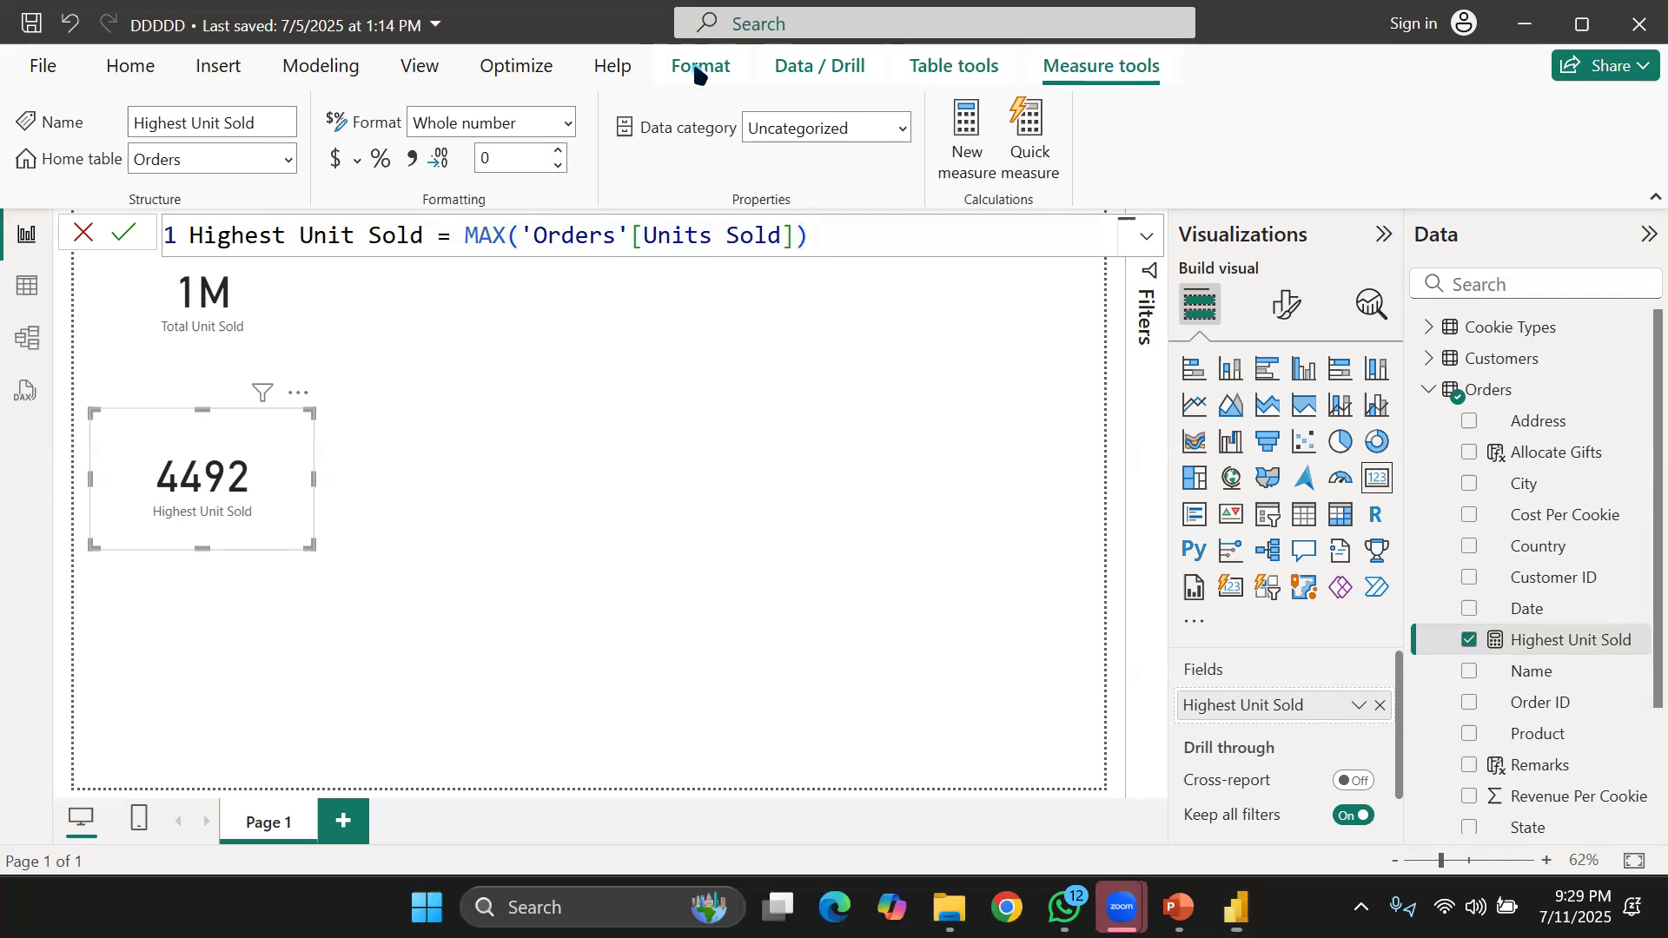
pyautogui.click(659, 585)
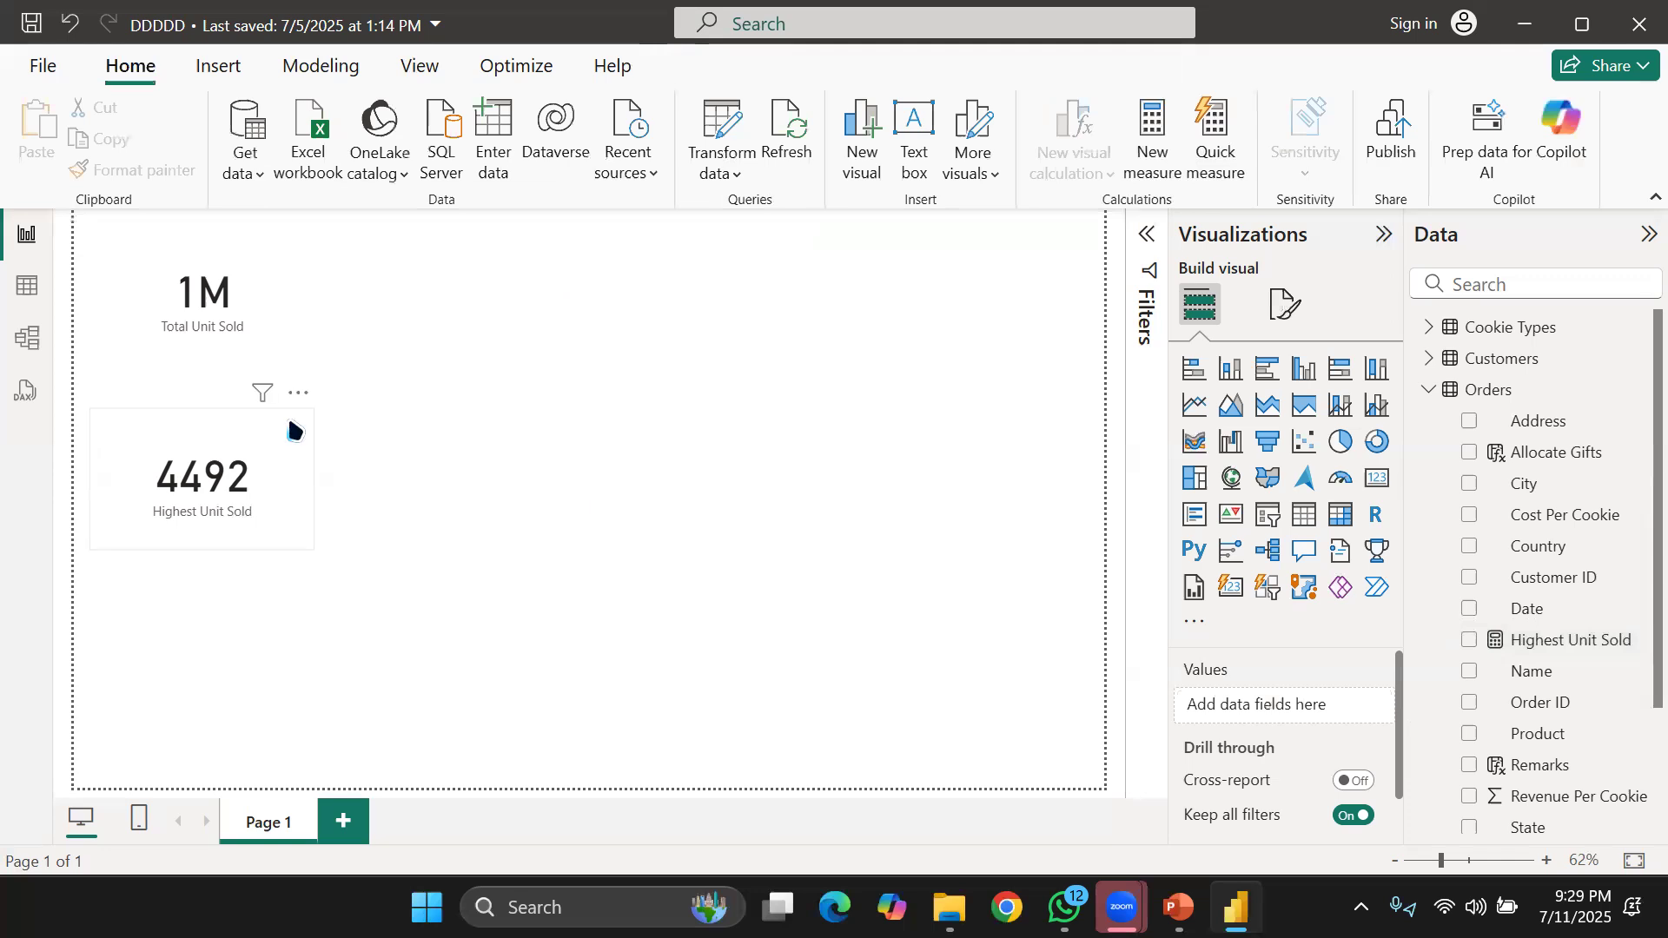
# Create a new measure in the Orders table and name it Lowest Units Sold.
pyautogui.click(1488, 393)
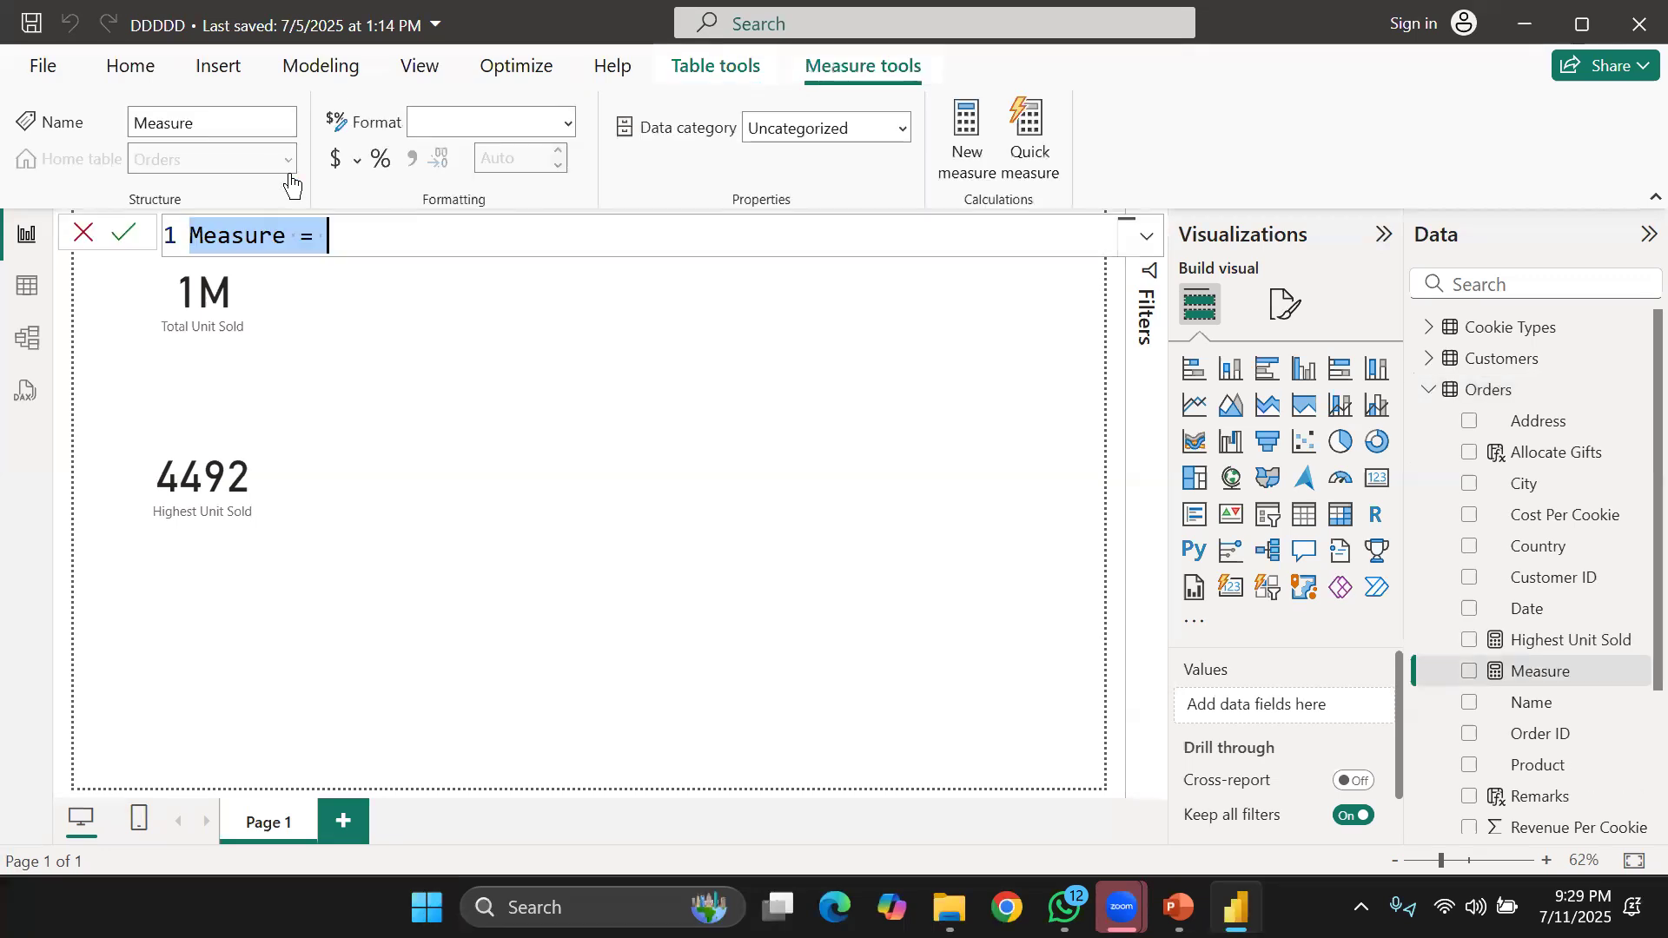
pyautogui.click(287, 236)
pyautogui.doubleClick(287, 236)
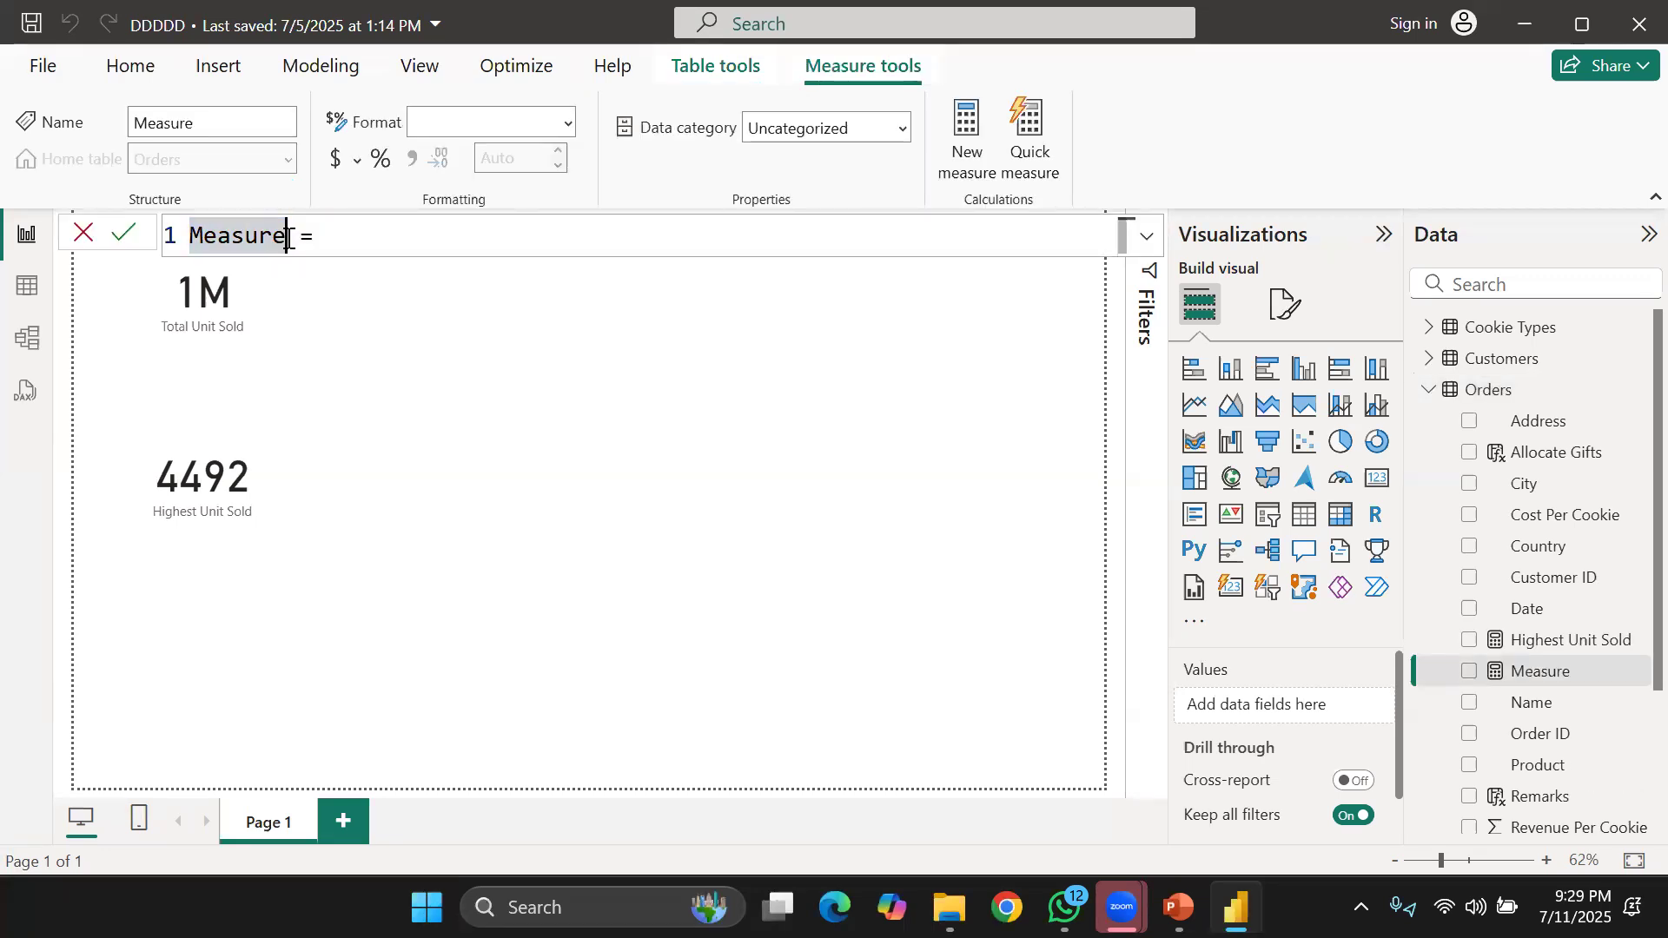
pyautogui.press('BackSpace')
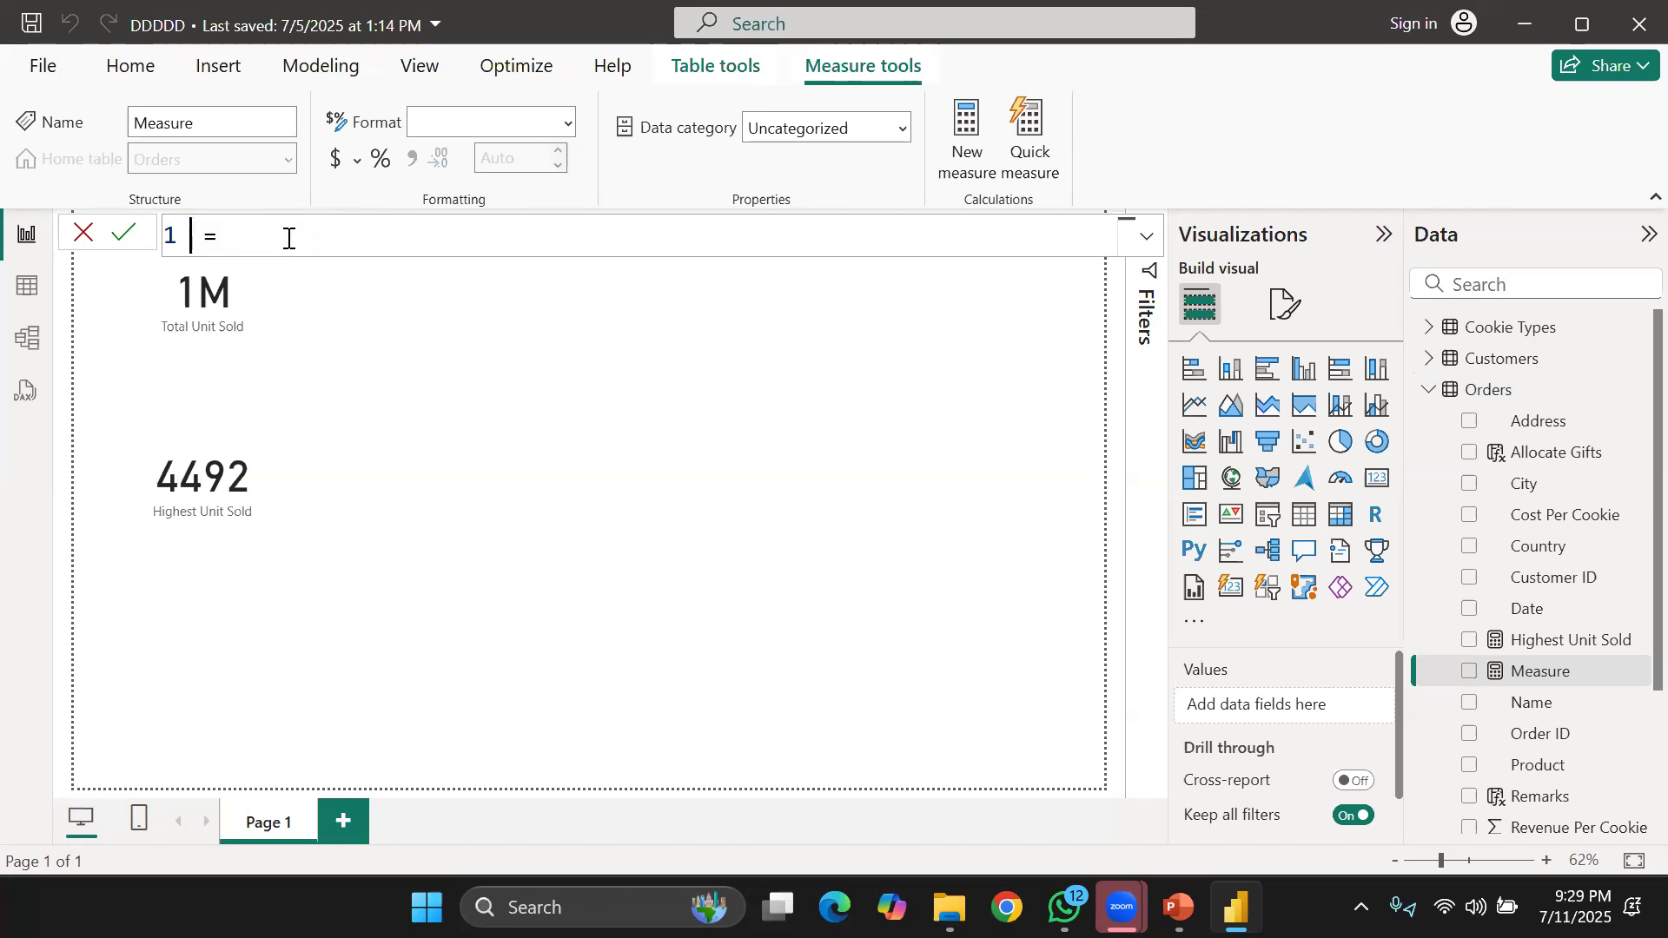
pyautogui.write('Lowest Units ')
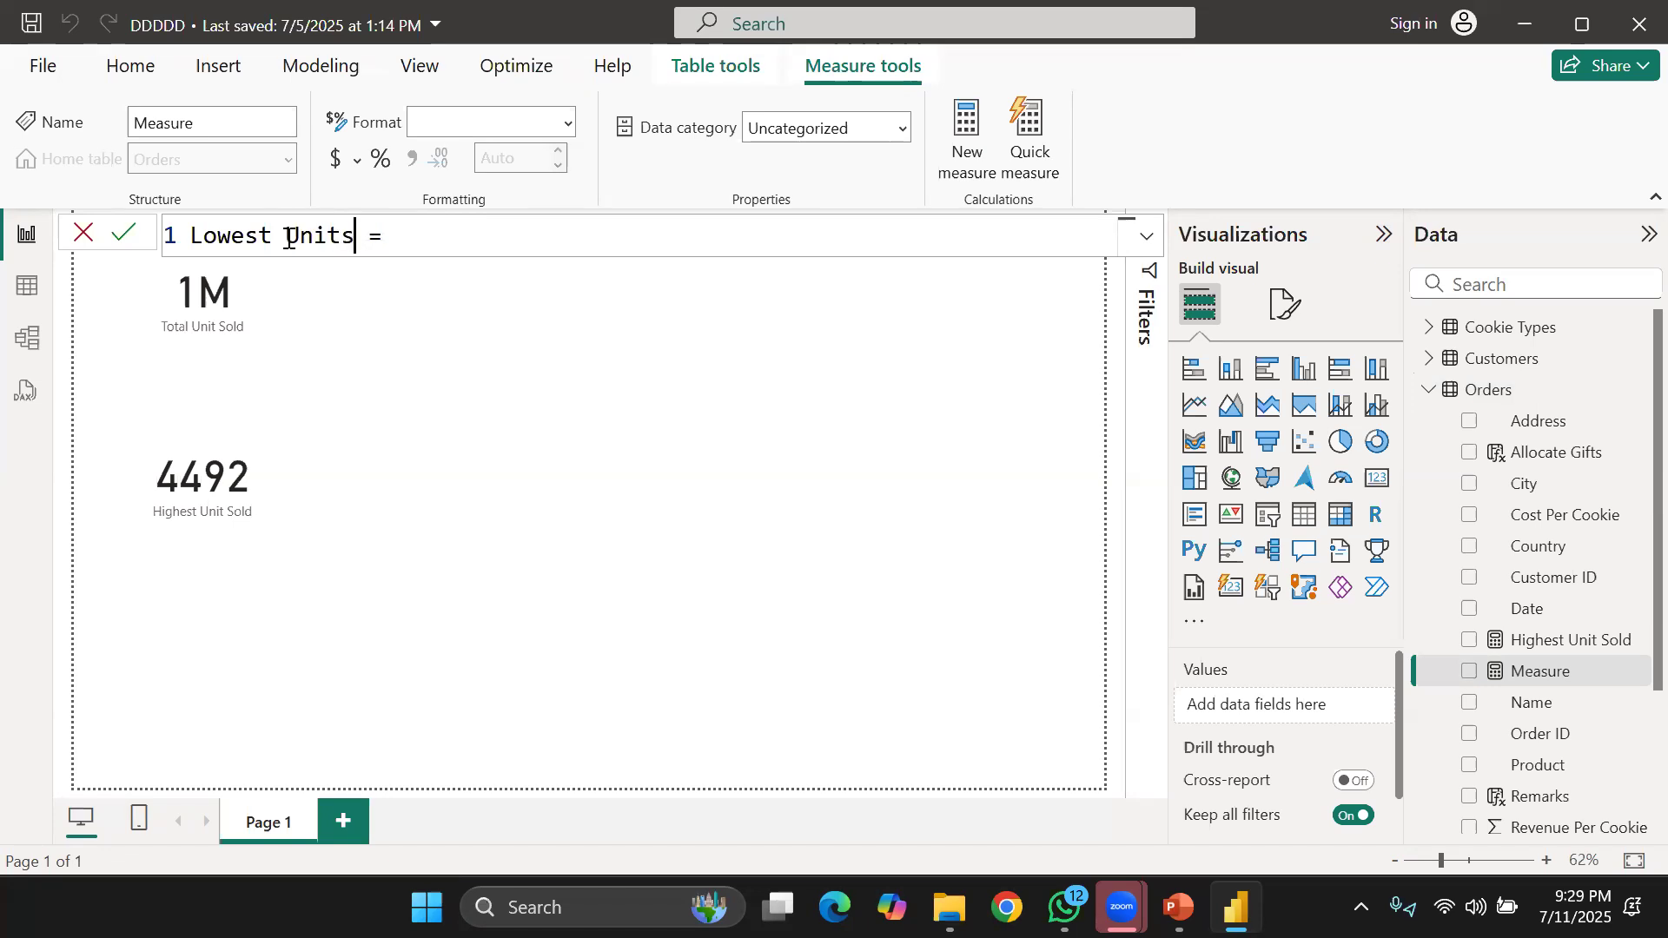
pyautogui.write('Sold')
# Define the Lowest Units Sold measure as MIN('Orders'[Units Sold]) and commit the formula.
pyautogui.click(524, 231)
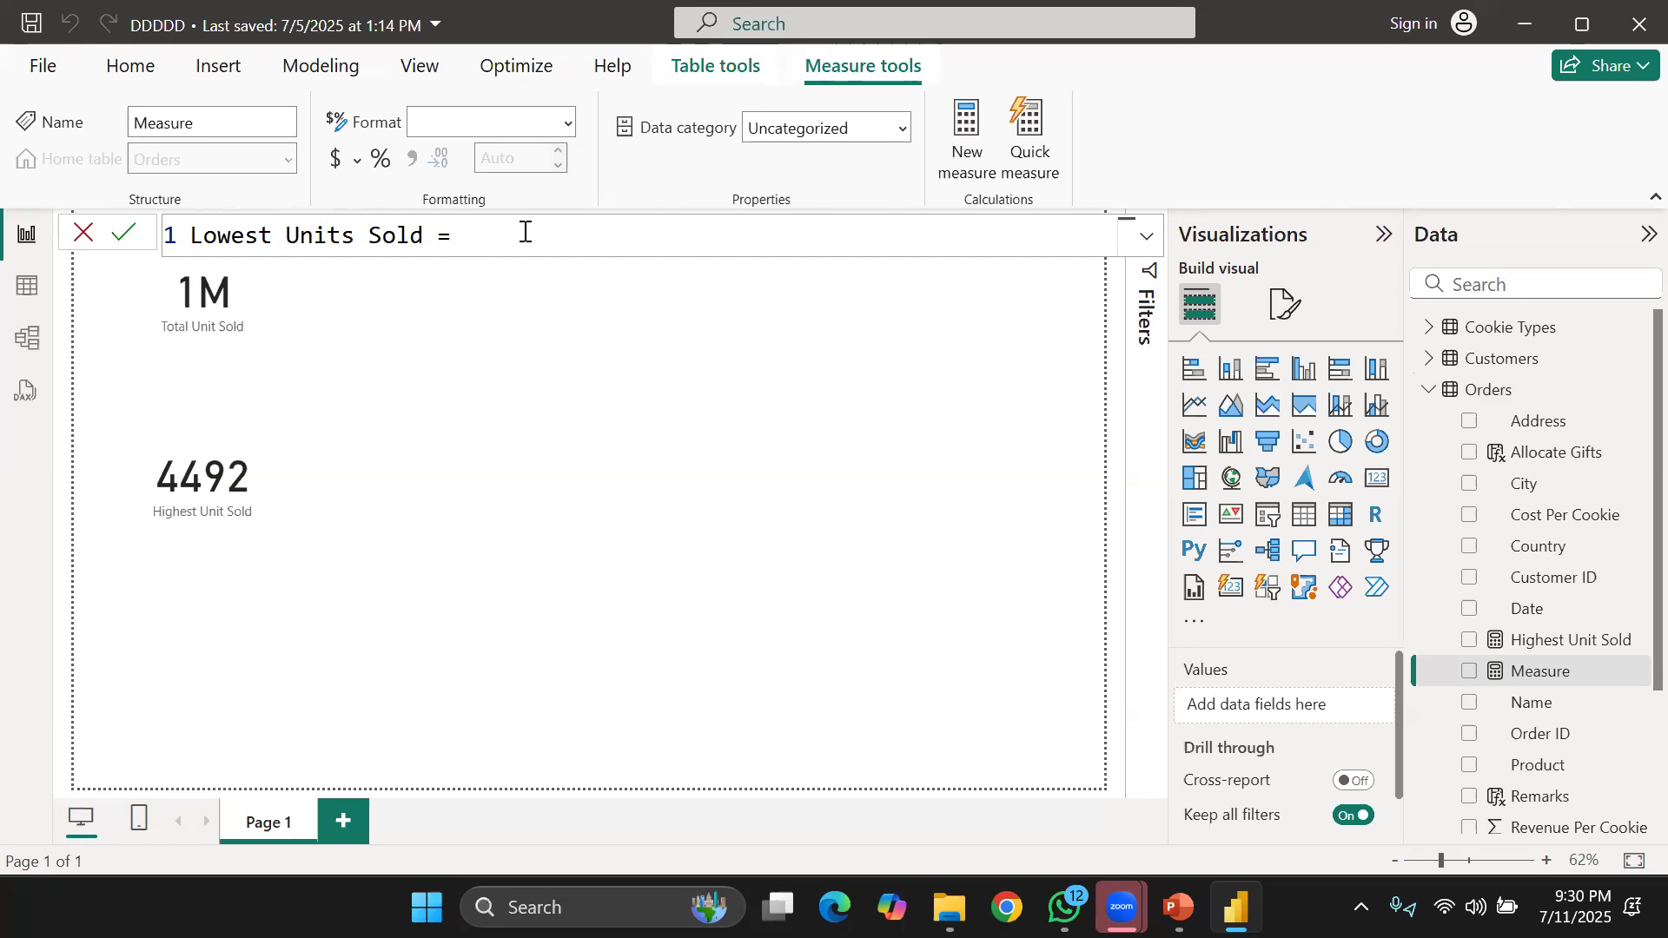
pyautogui.write('MIN(')
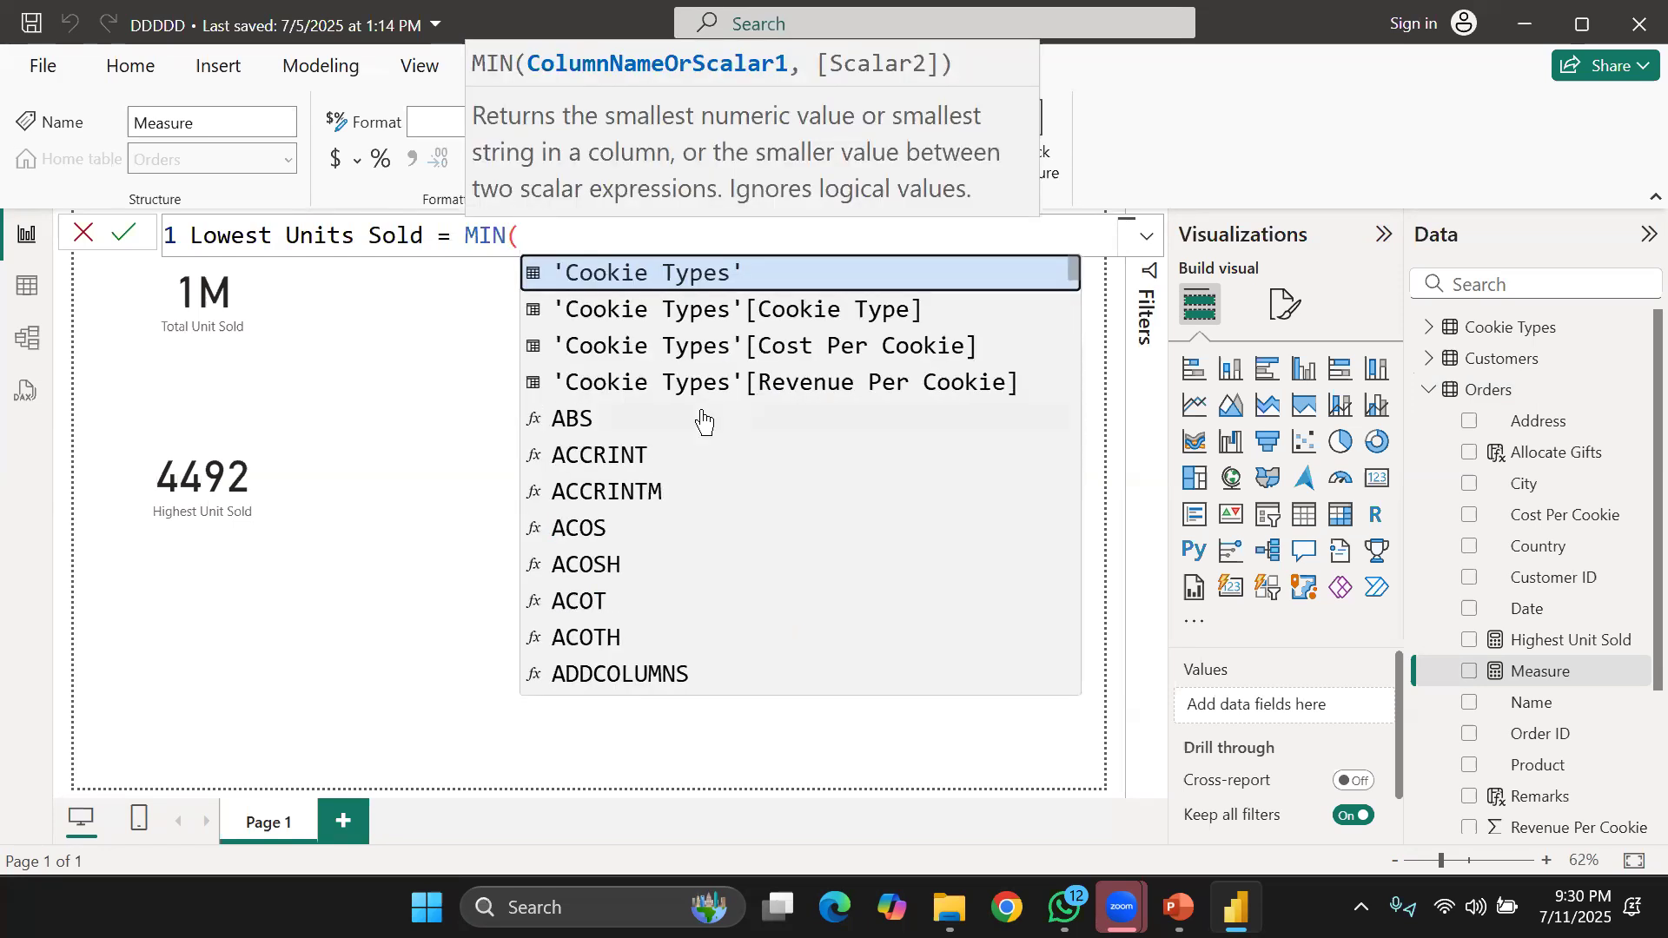
pyautogui.write("'")
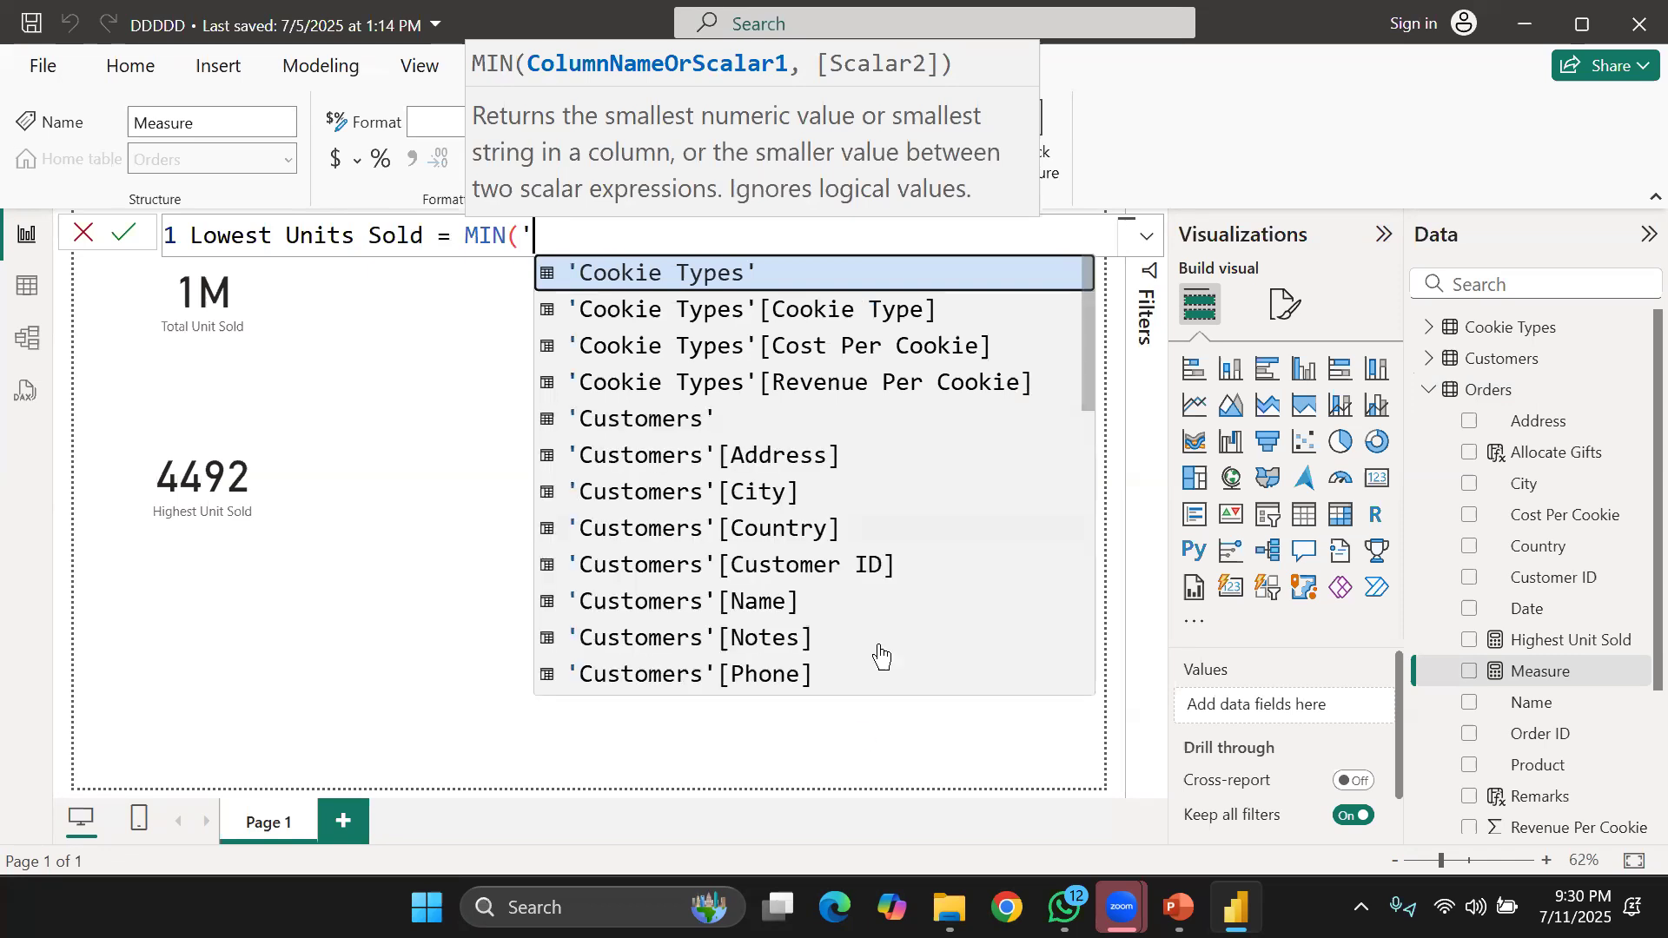
pyautogui.scroll(-7, 841, 585)
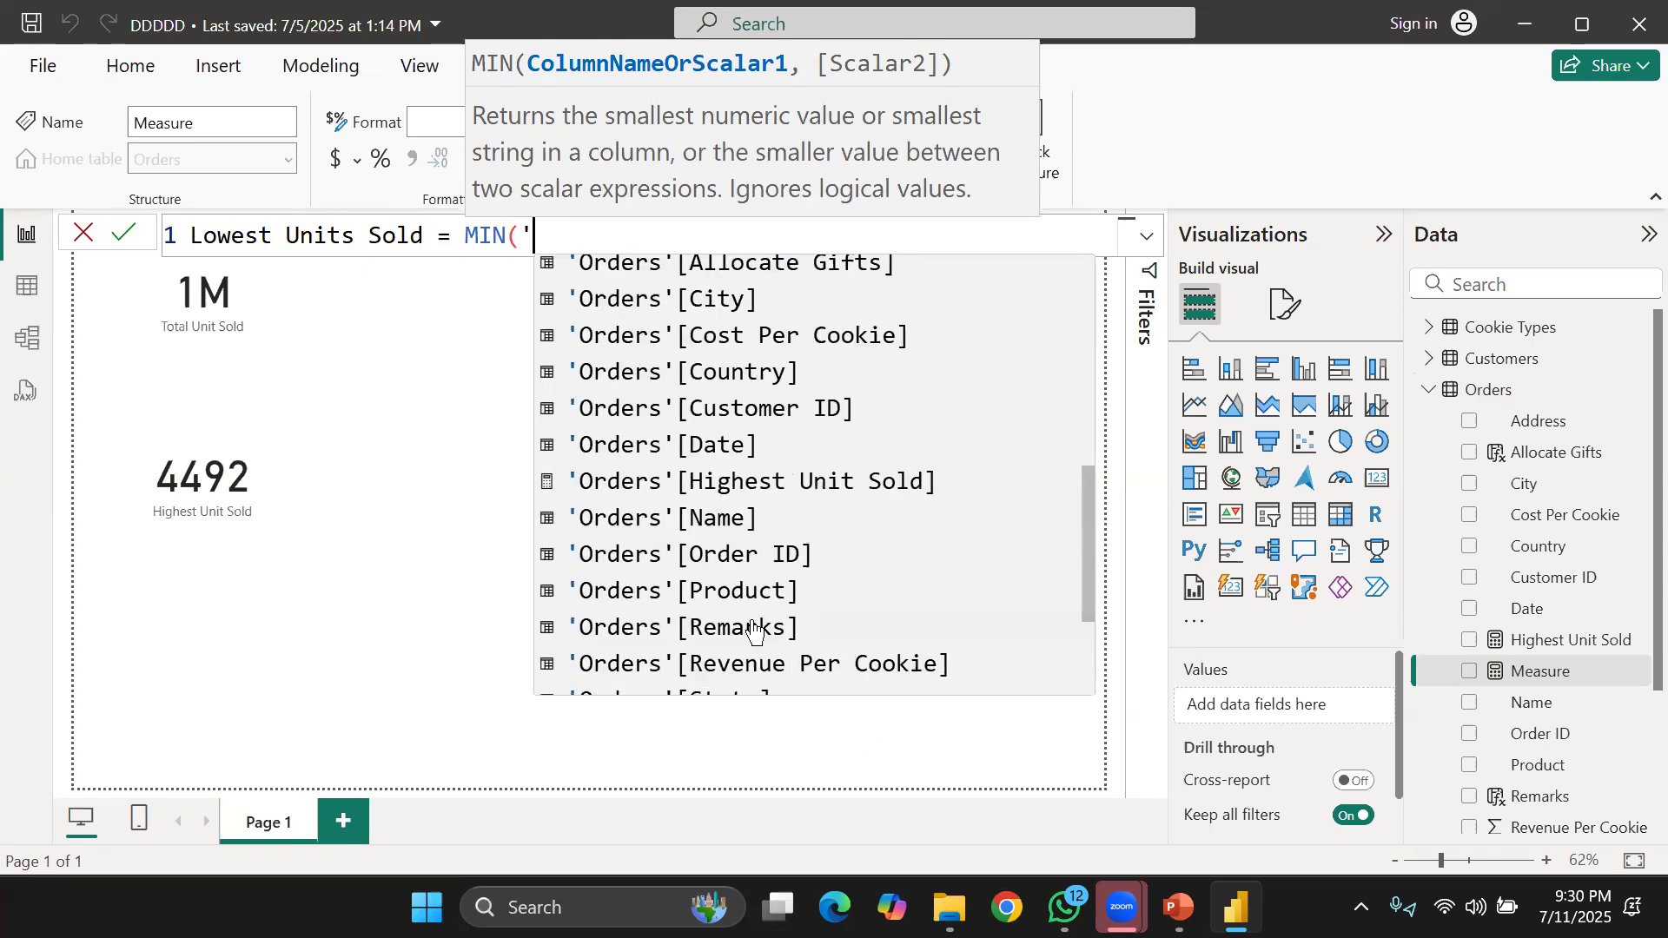
pyautogui.click(805, 678)
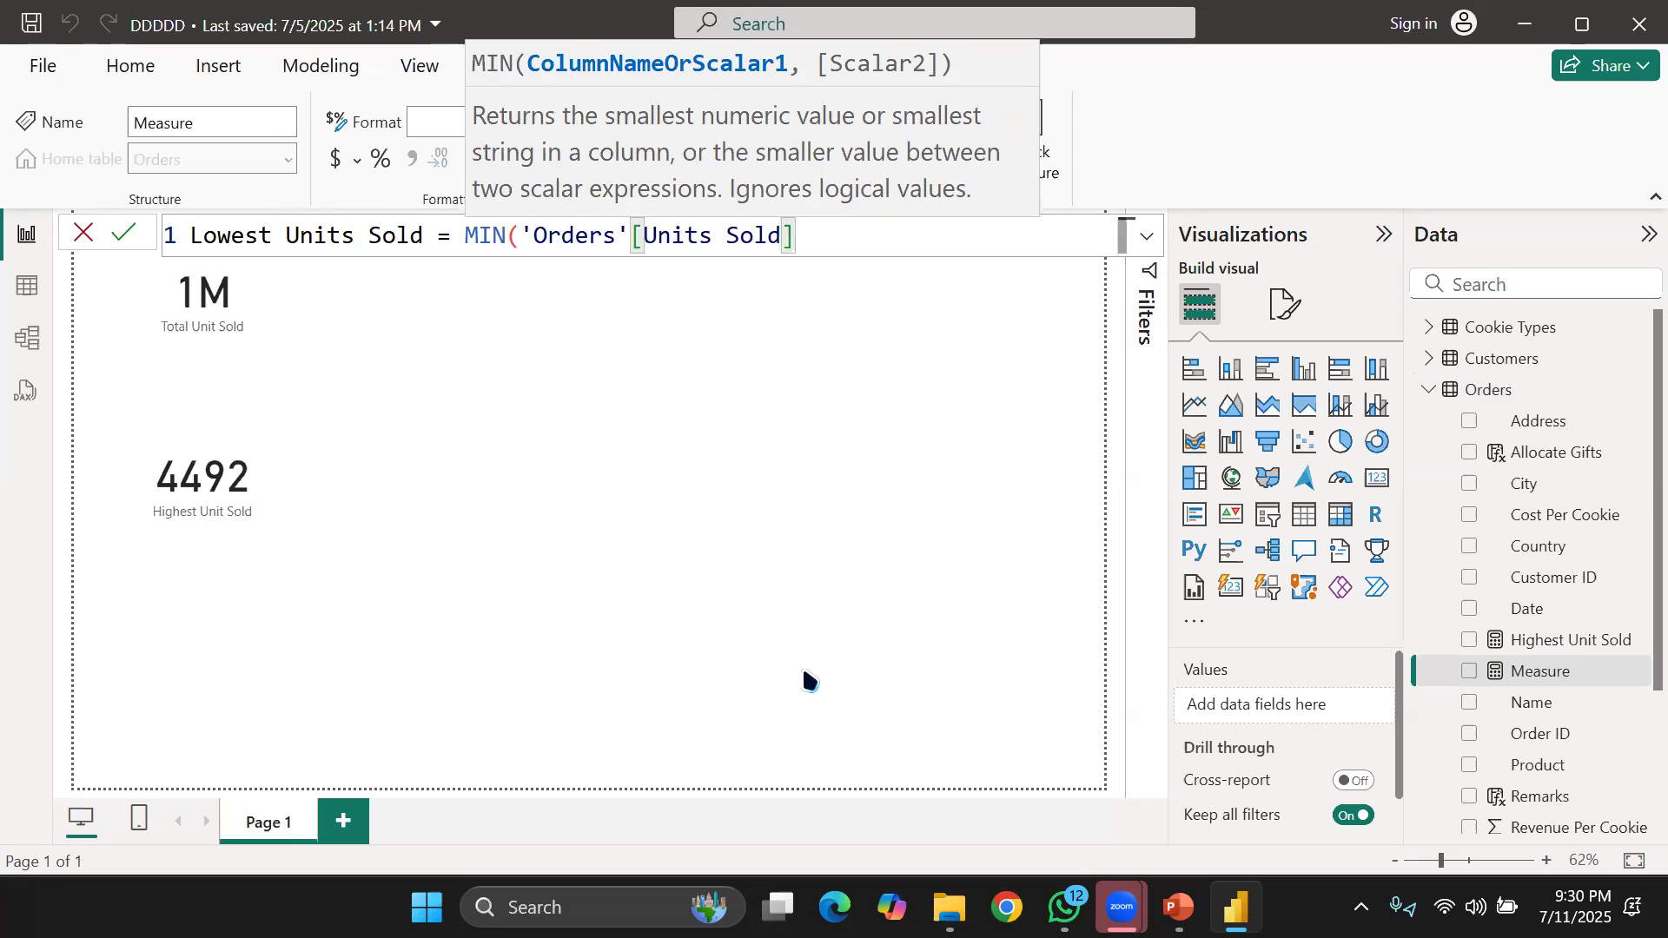
pyautogui.write(')')
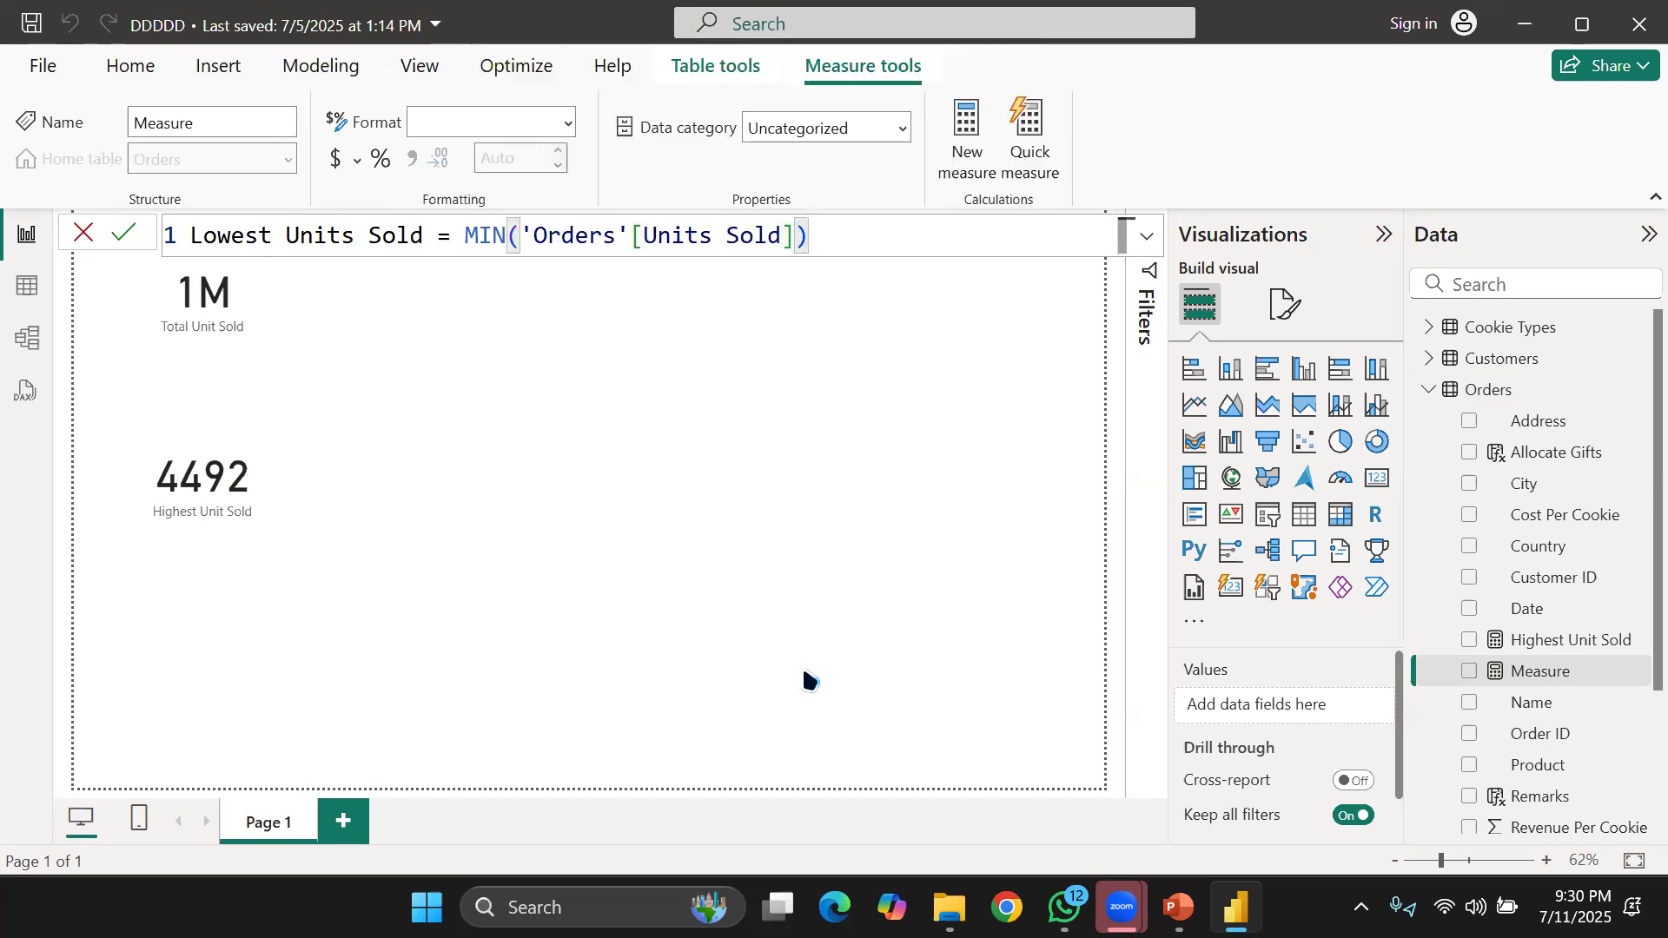
pyautogui.press('Return')
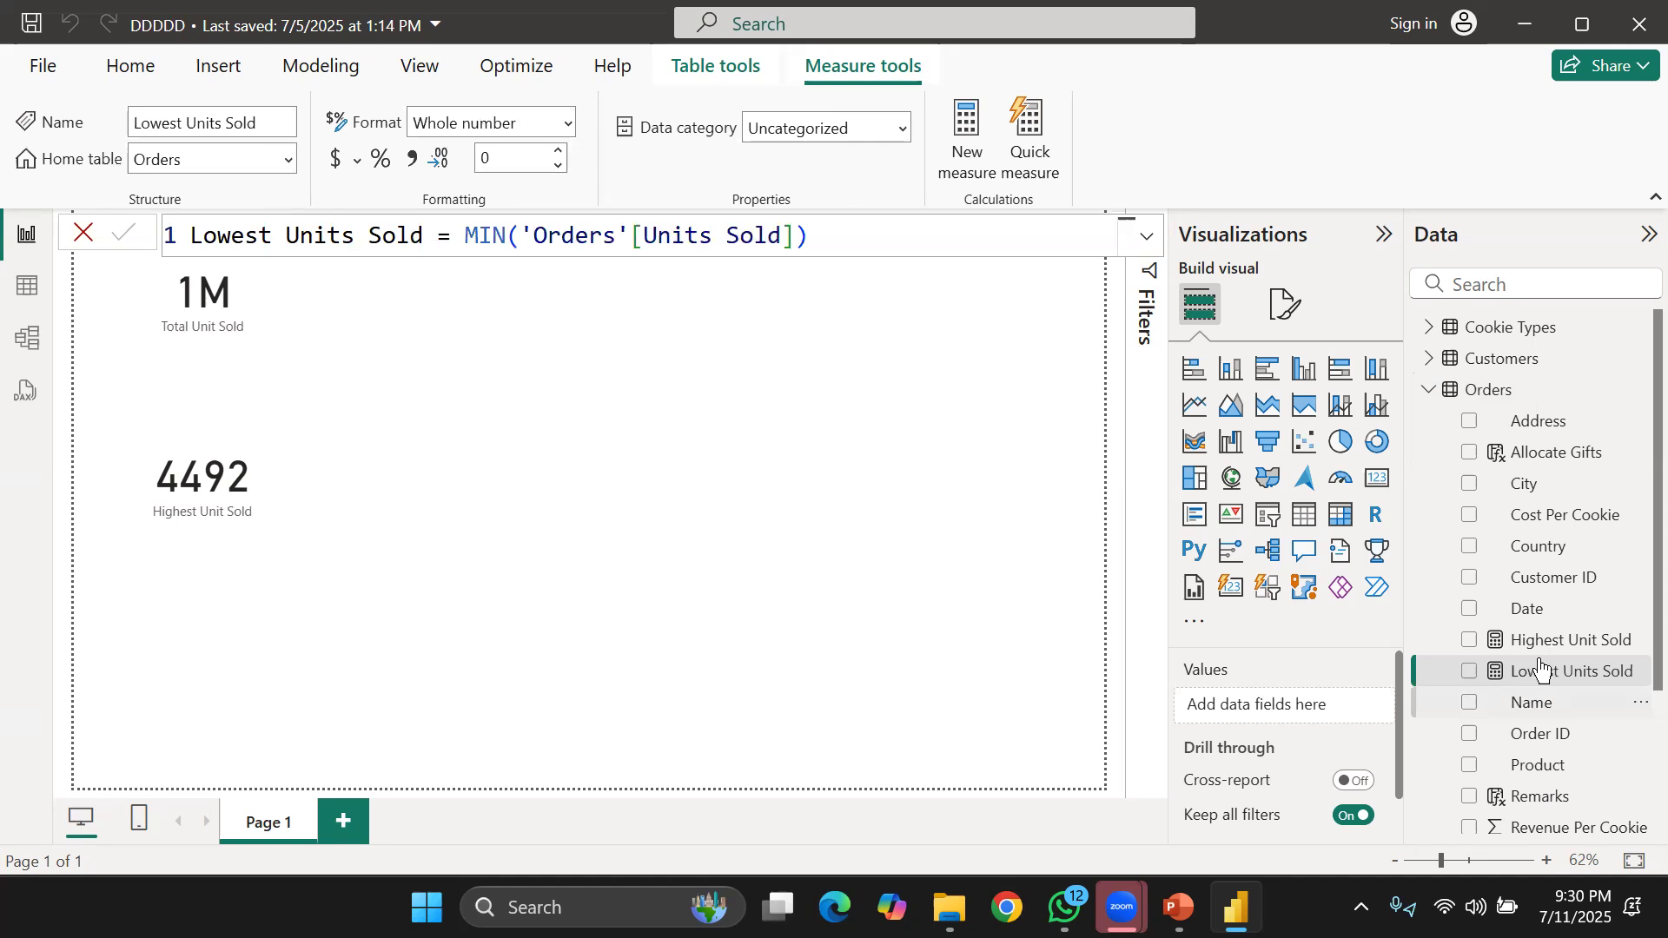
# Add a third card visual below the Highest Unit Sold card and show the Lowest Units Sold measure in it.
pyautogui.click(1374, 481)
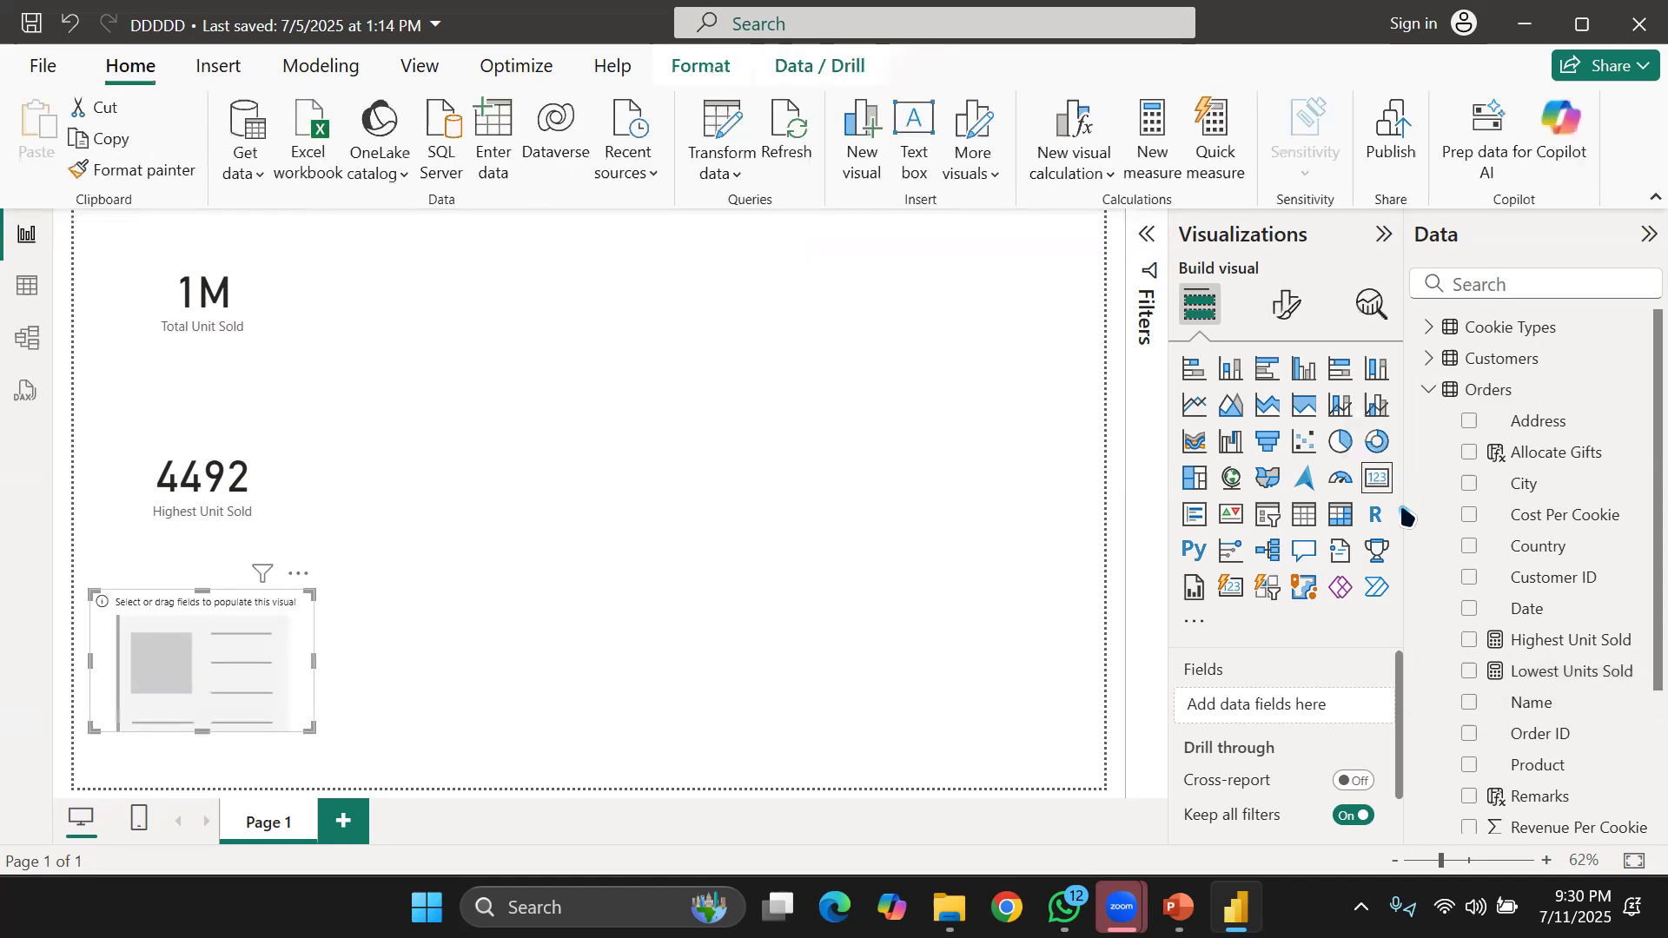
pyautogui.click(1468, 671)
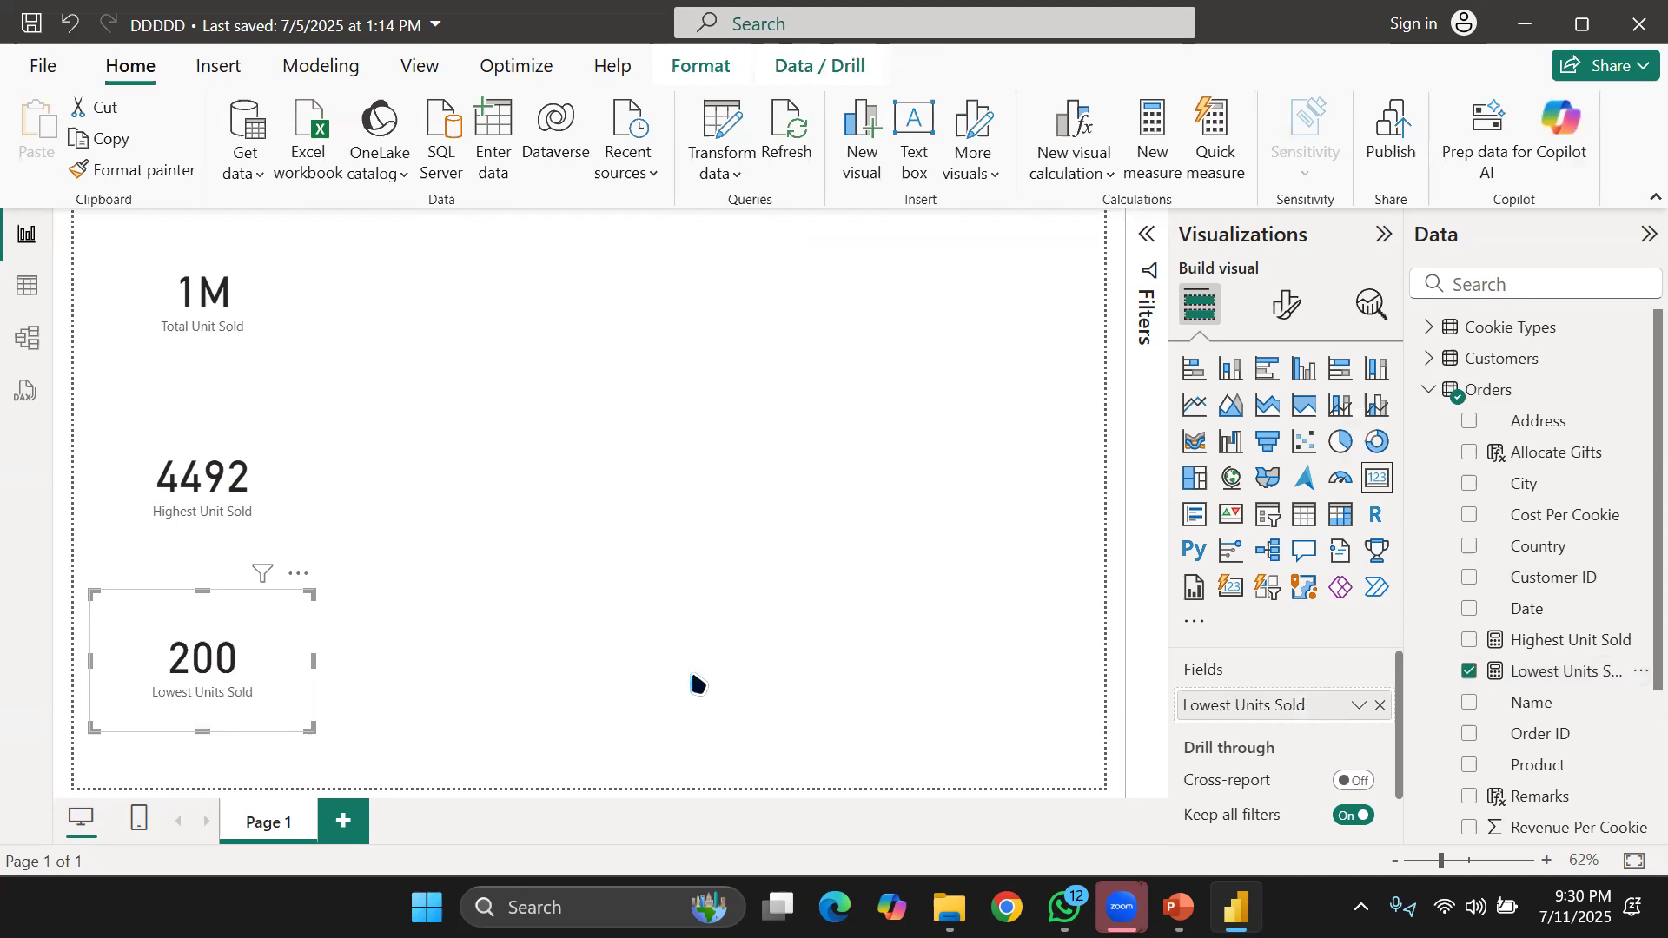
pyautogui.click(515, 626)
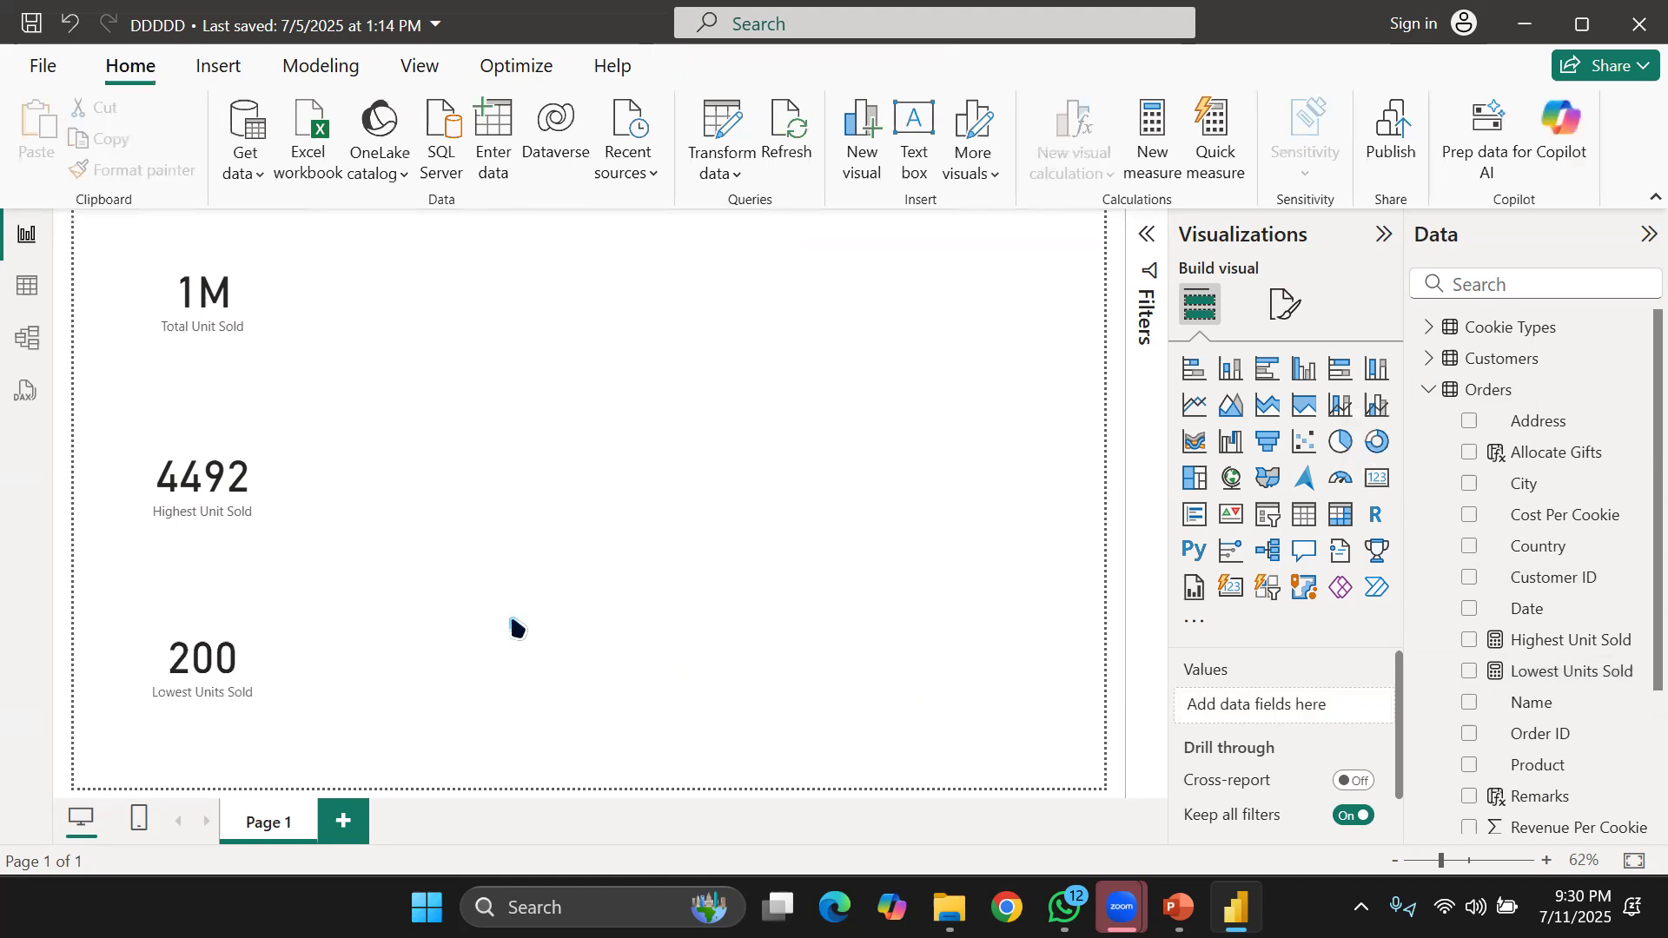
# Review the Total Unit Sold, Highest Unit Sold and Lowest Units Sold cards in turn, then clear the selection.
pyautogui.click(217, 291)
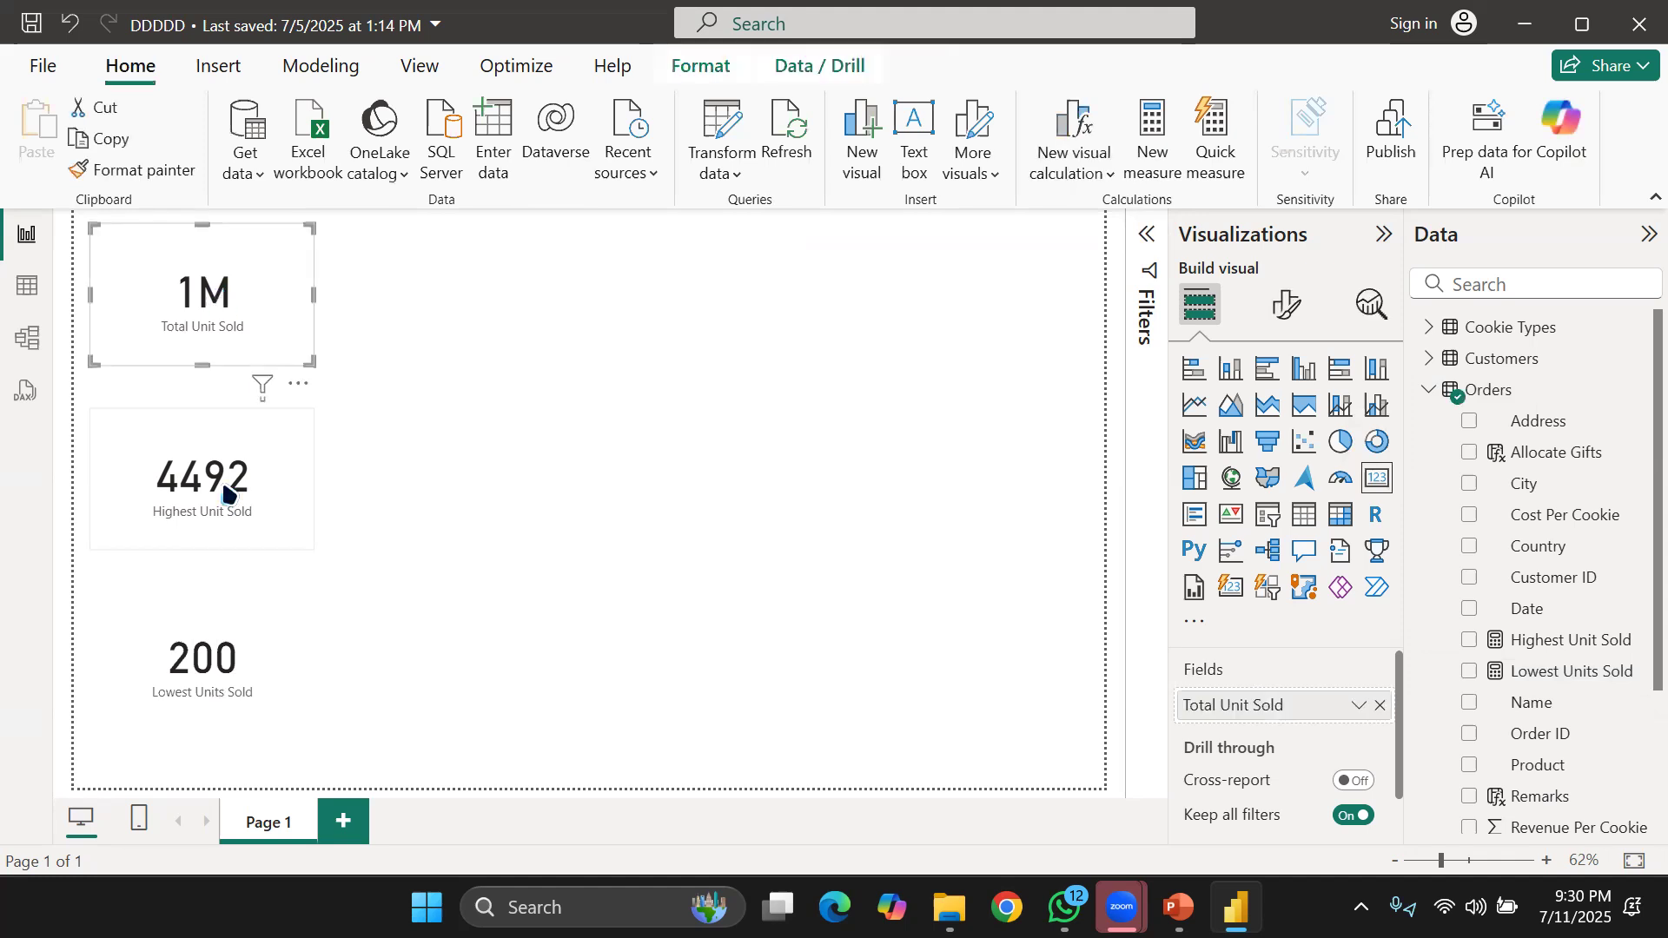
pyautogui.click(224, 493)
pyautogui.click(220, 659)
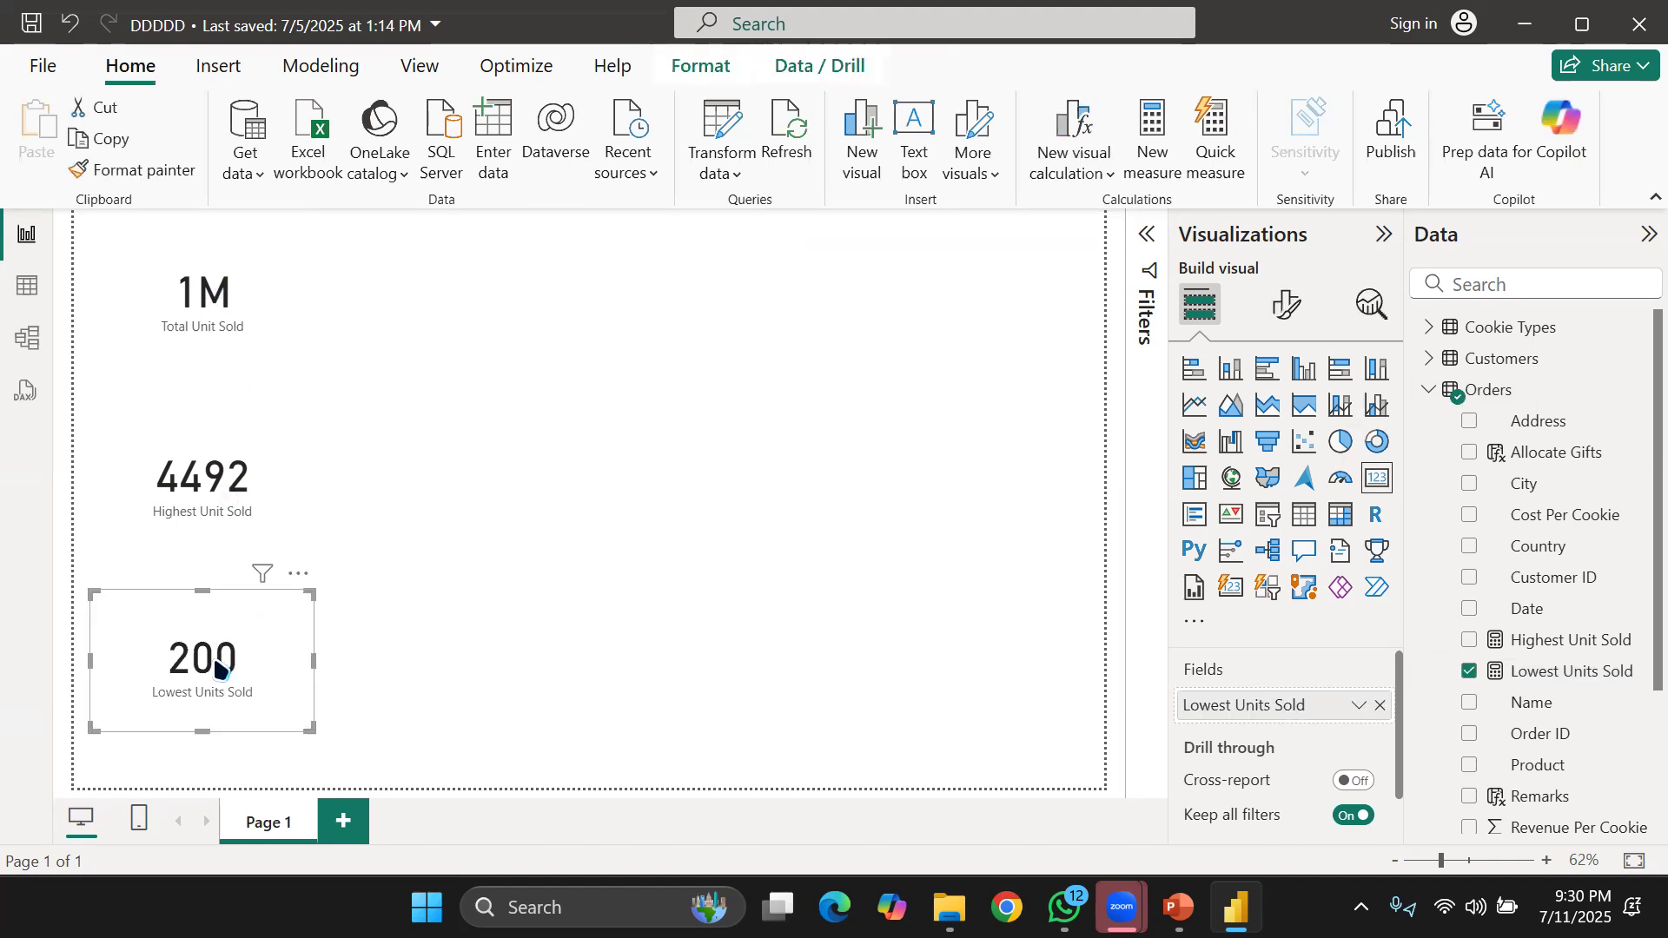
pyautogui.click(598, 589)
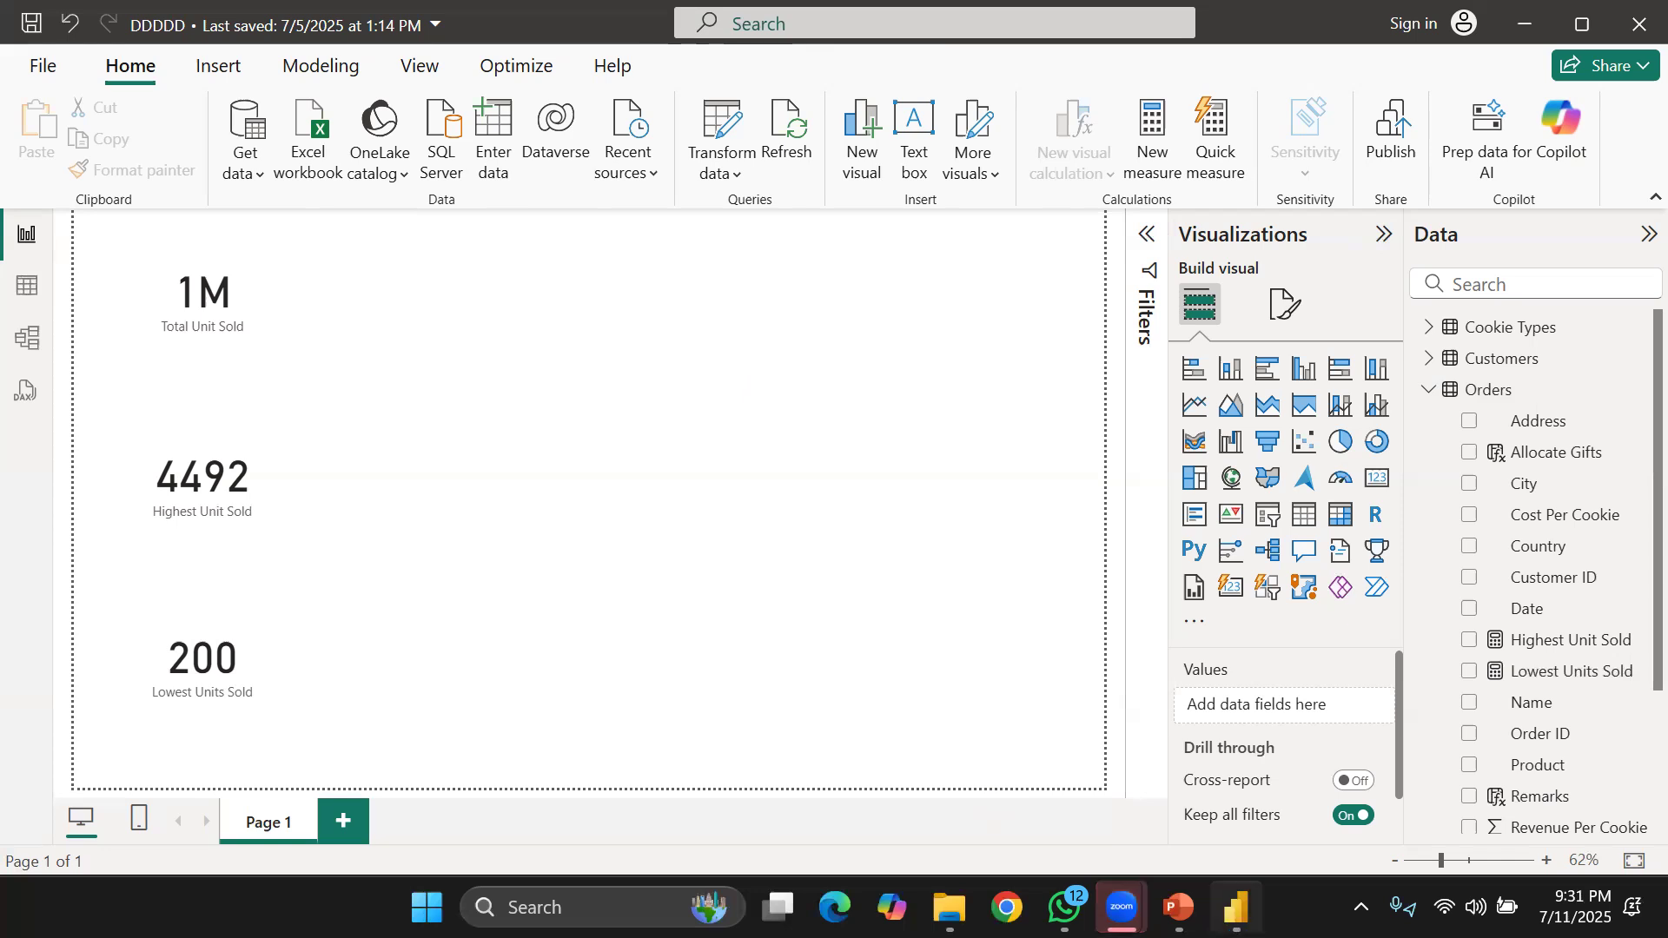
# Switch to the PowerPoint presentation and show slide 11 on the SUM and SUMX measure functions.
pyautogui.click(1179, 907)
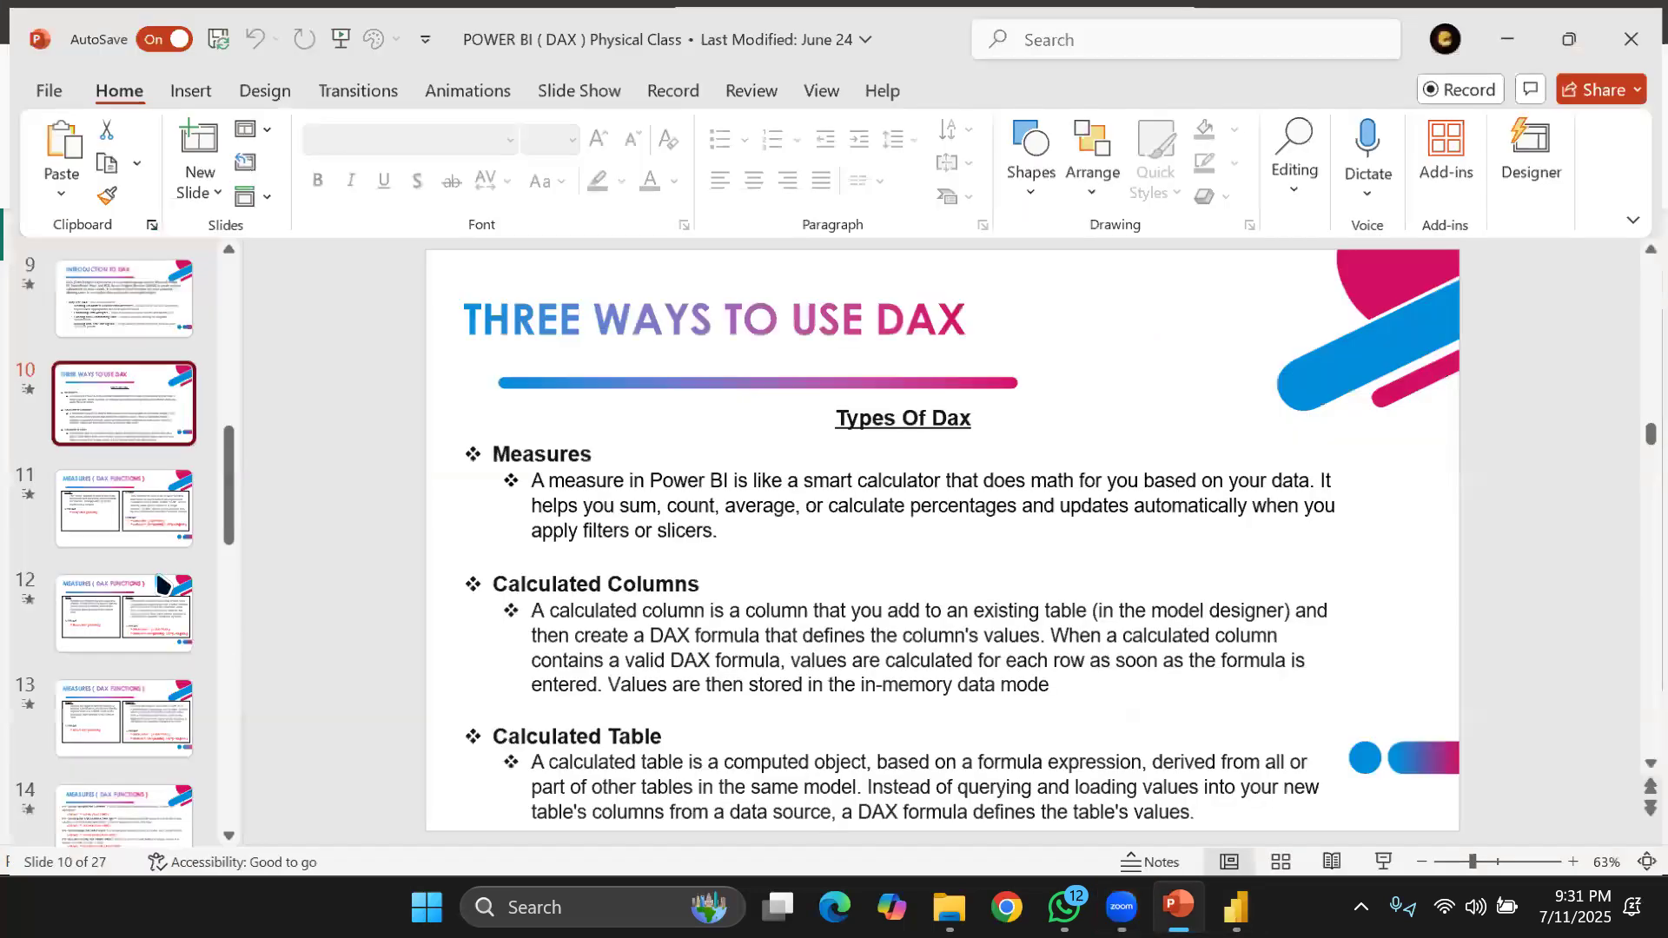
pyautogui.click(135, 502)
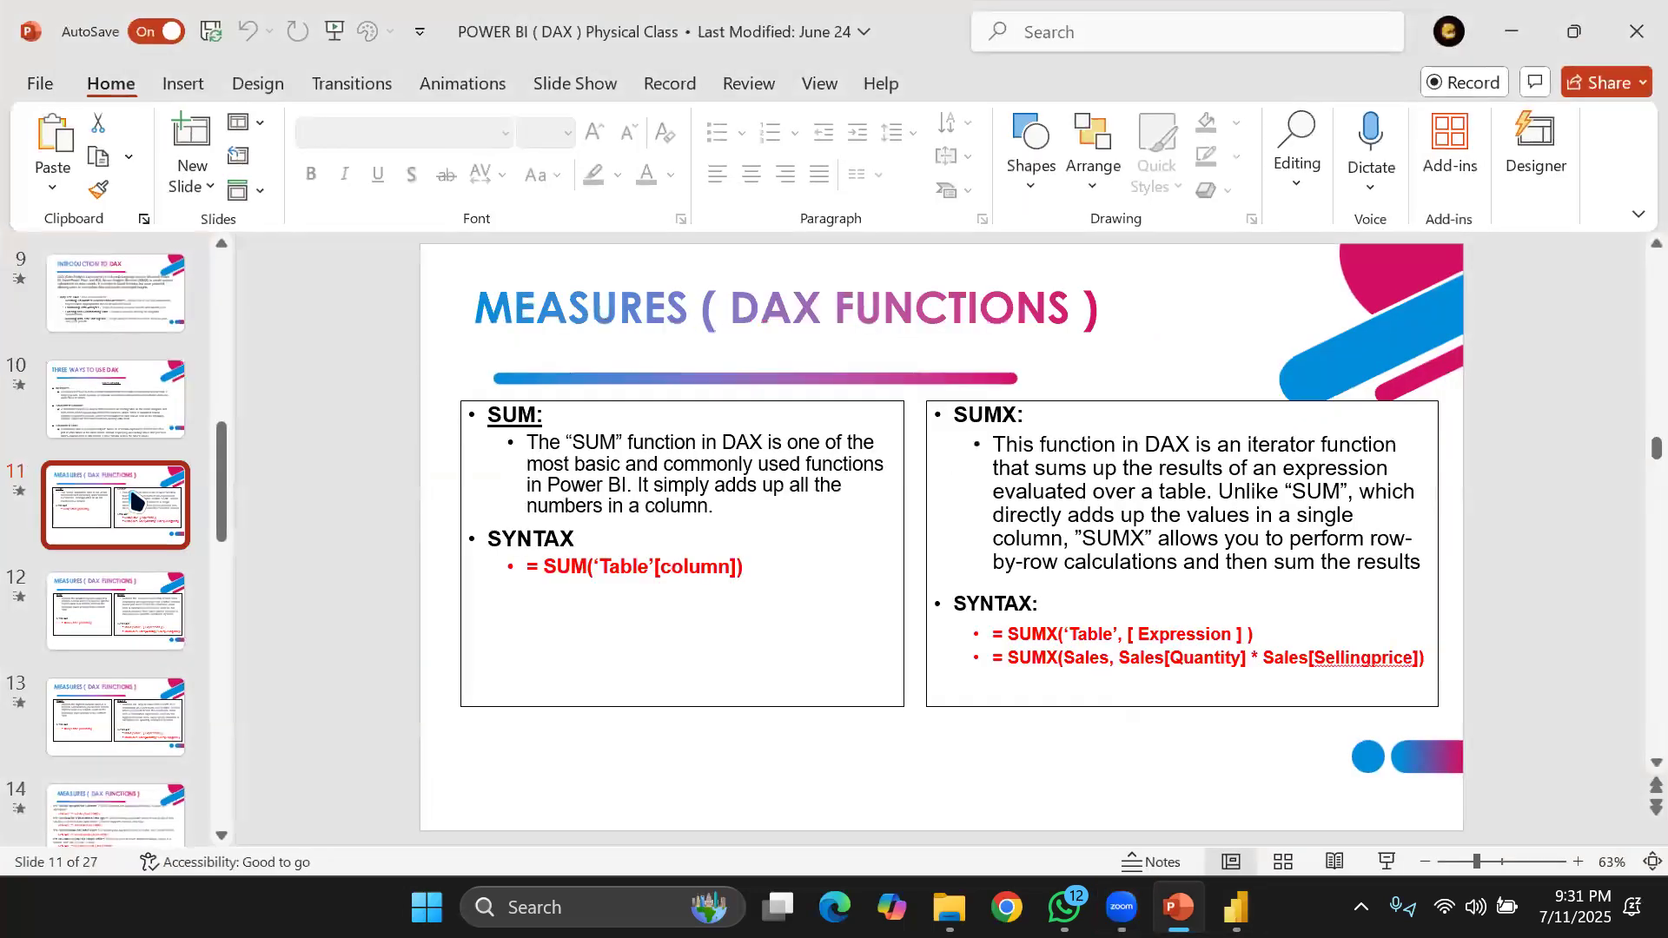
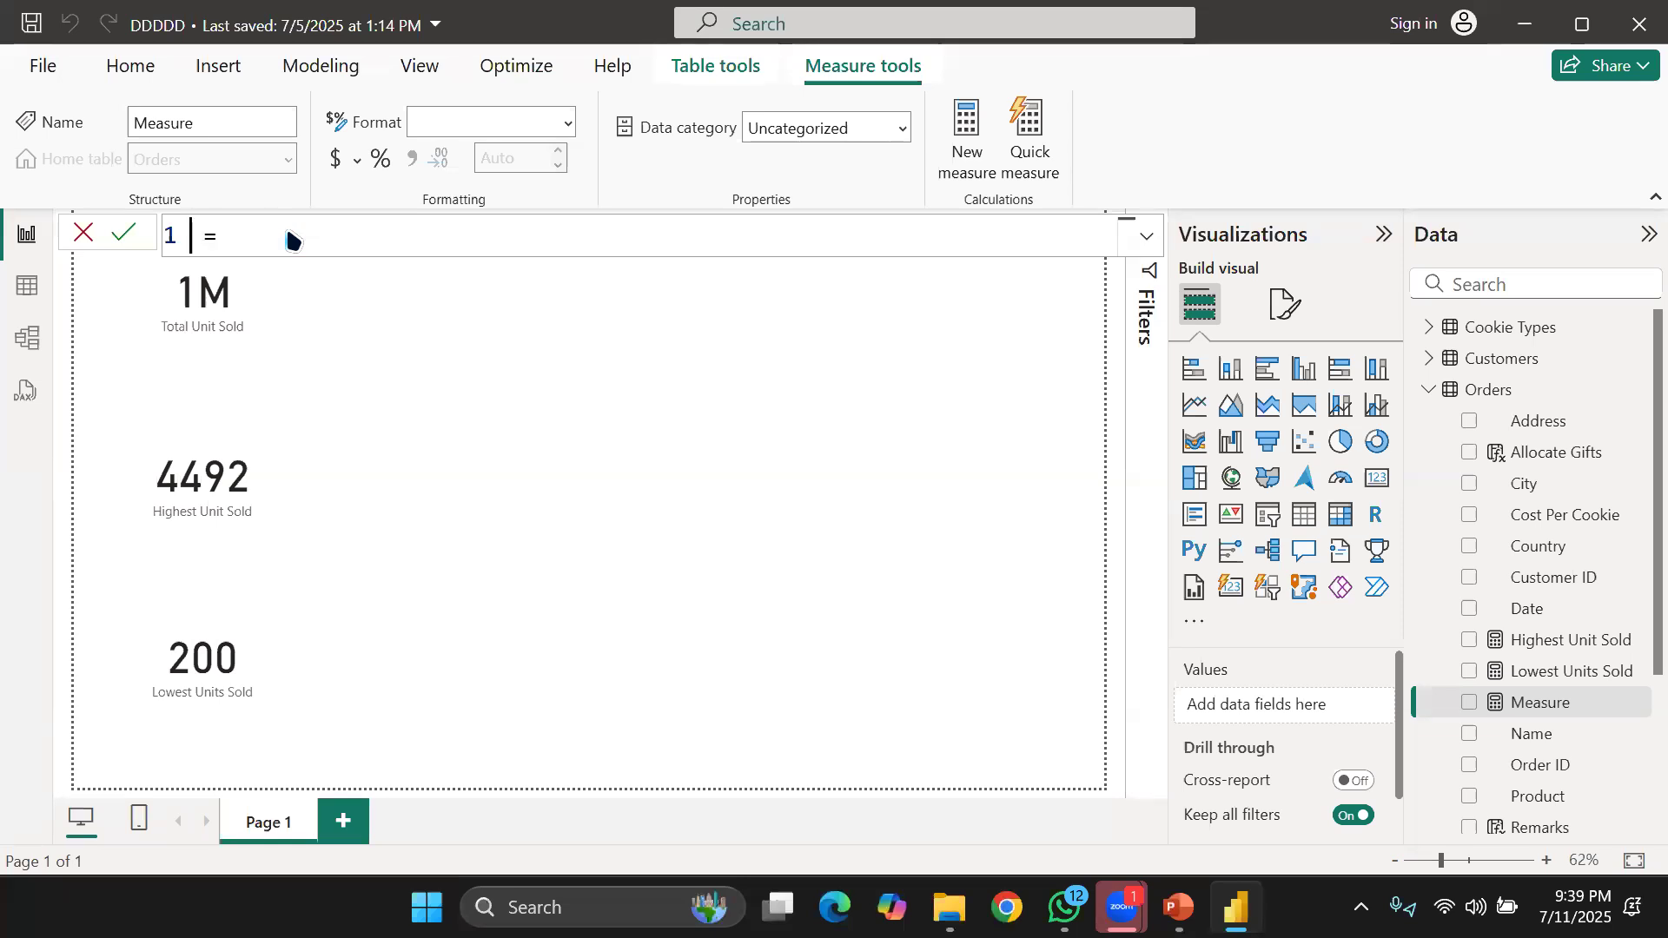
# Name the new measure in the Orders table Total Reveue.
pyautogui.write('Total S')
pyautogui.press('Delete')
pyautogui.press('BackSpace')
pyautogui.write('Reveue')
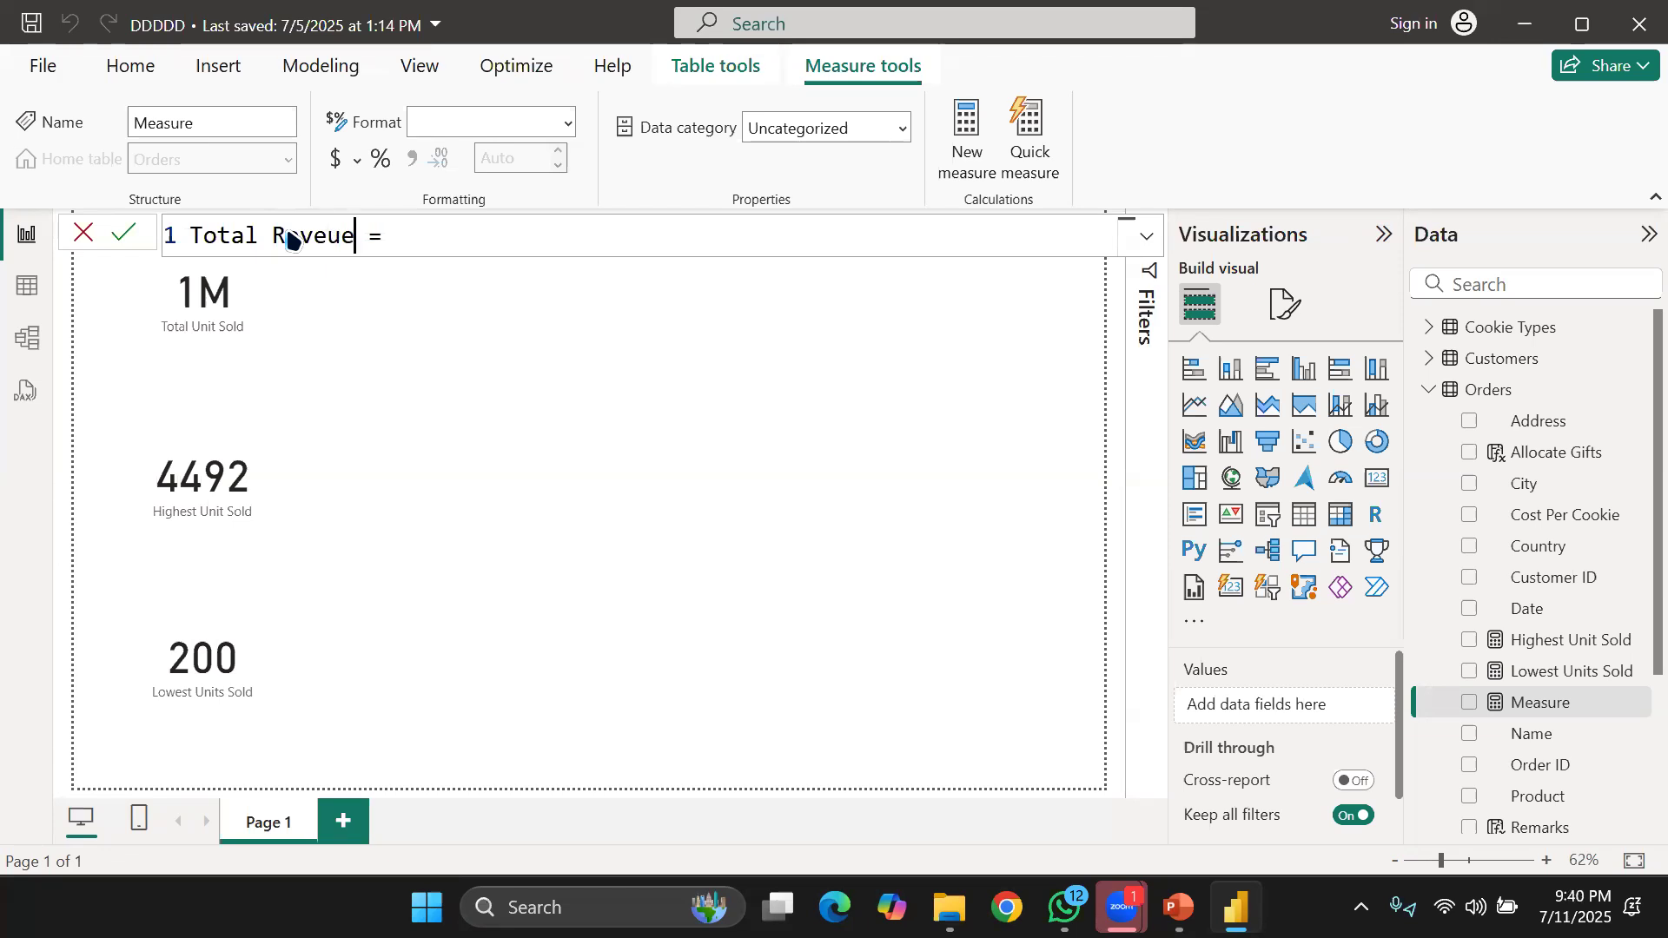
# Begin the Total Reveue formula with the SUMX function, using 'Orders' as its table argument.
pyautogui.click(465, 241)
pyautogui.write('sumx(')
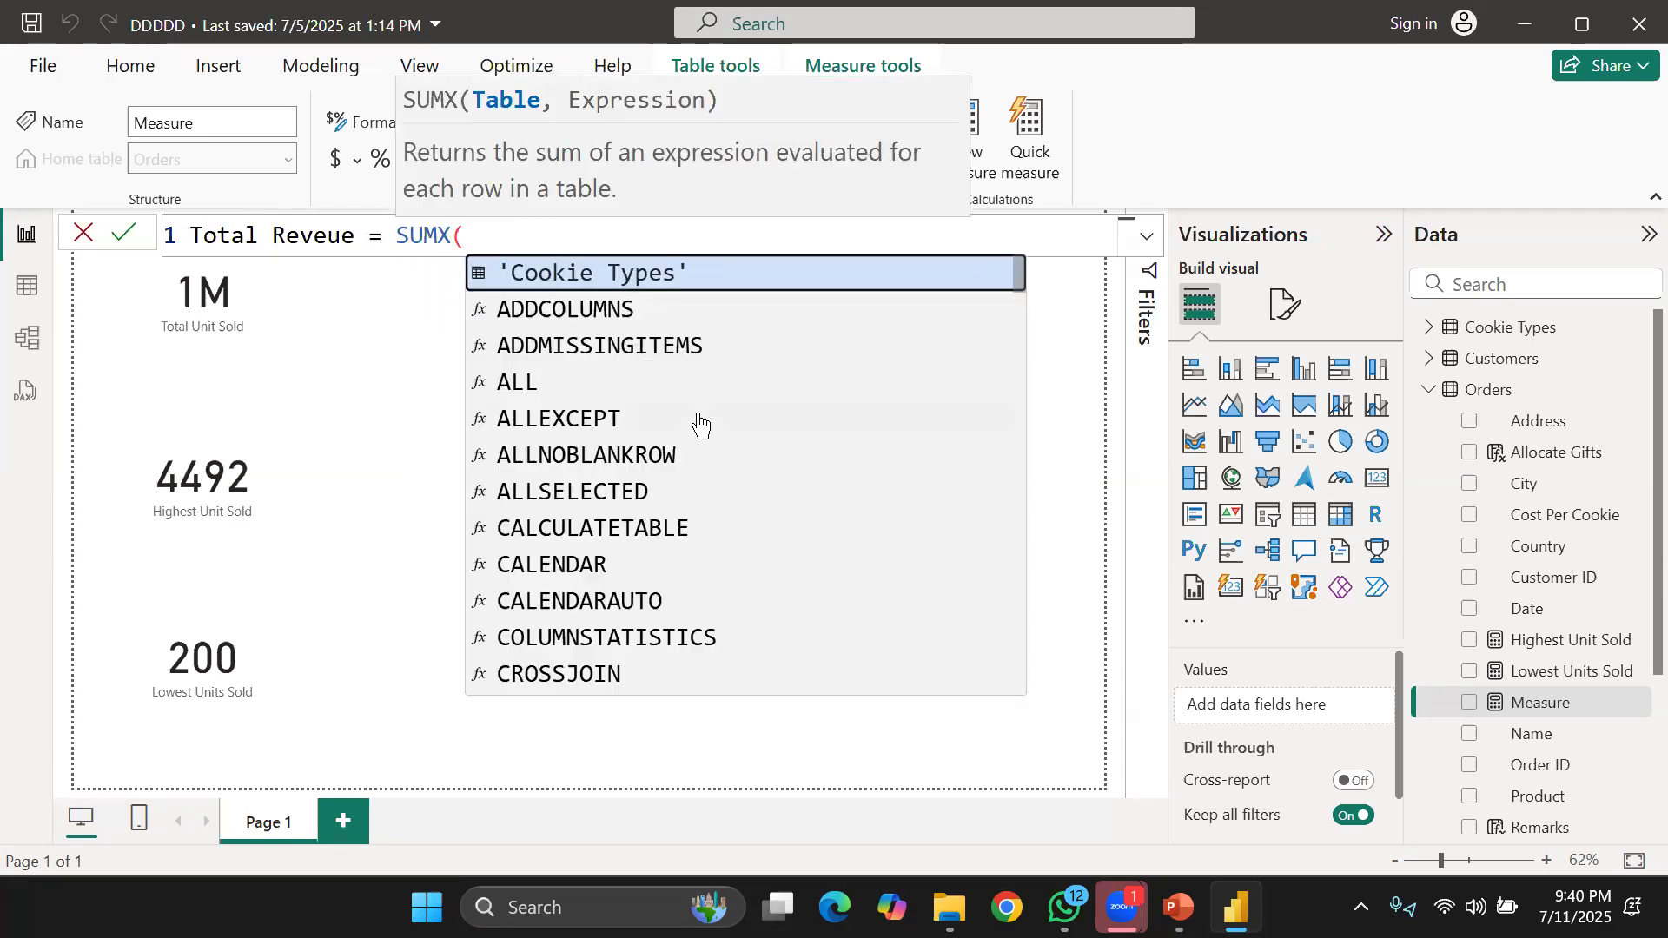
pyautogui.write("'")
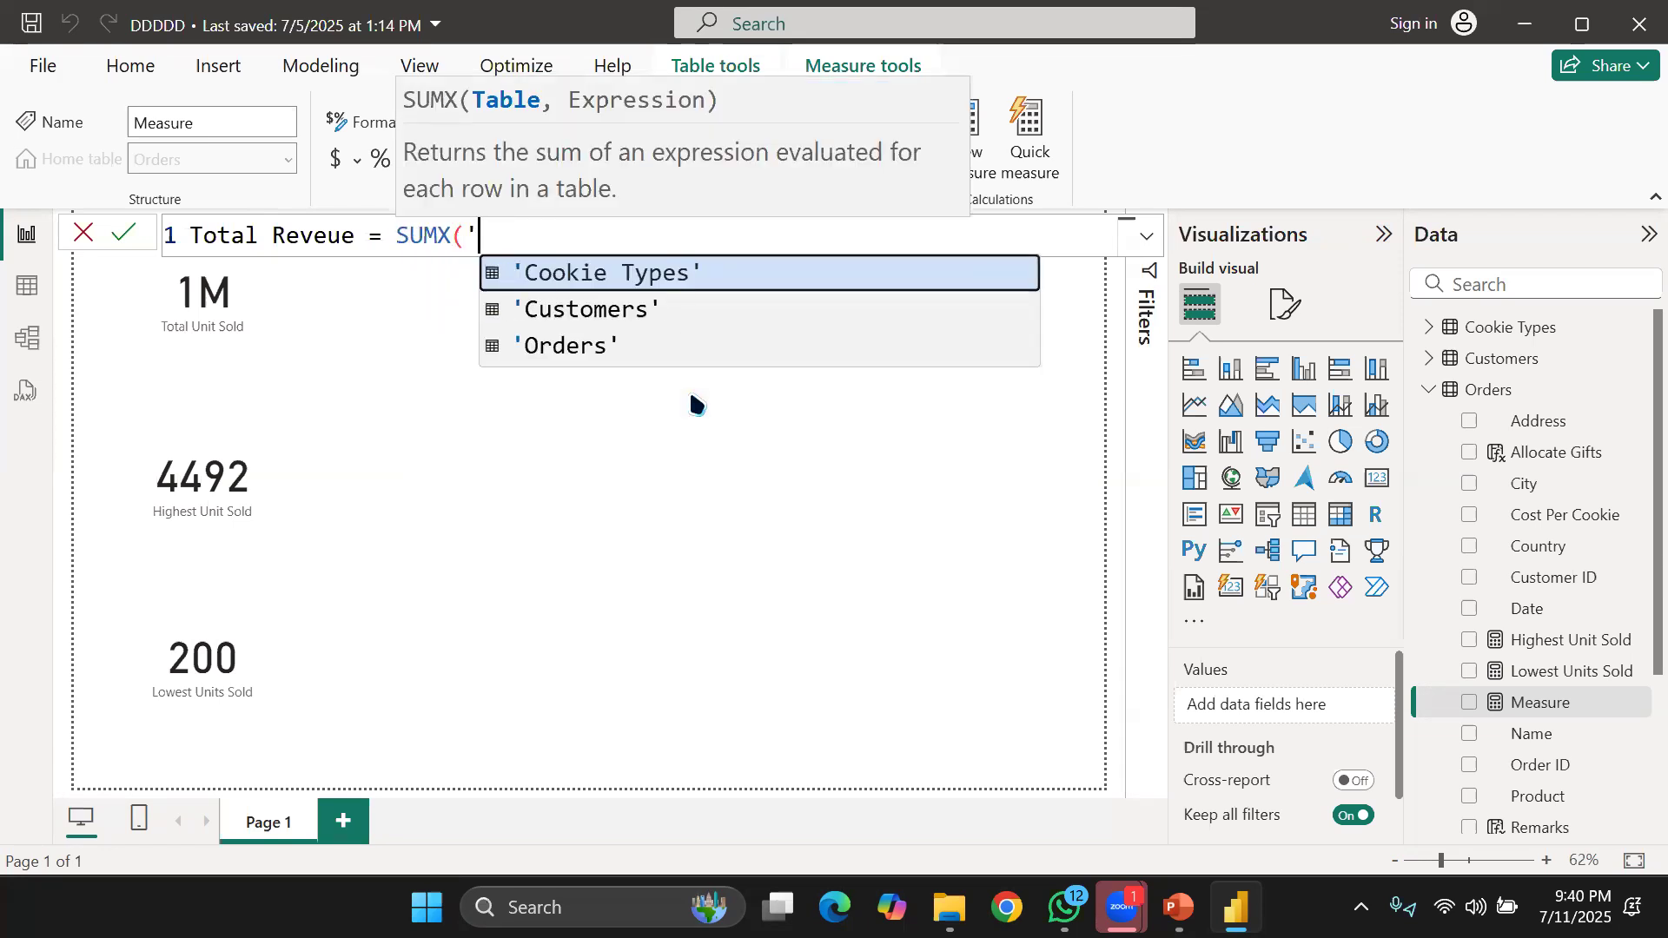
pyautogui.click(599, 358)
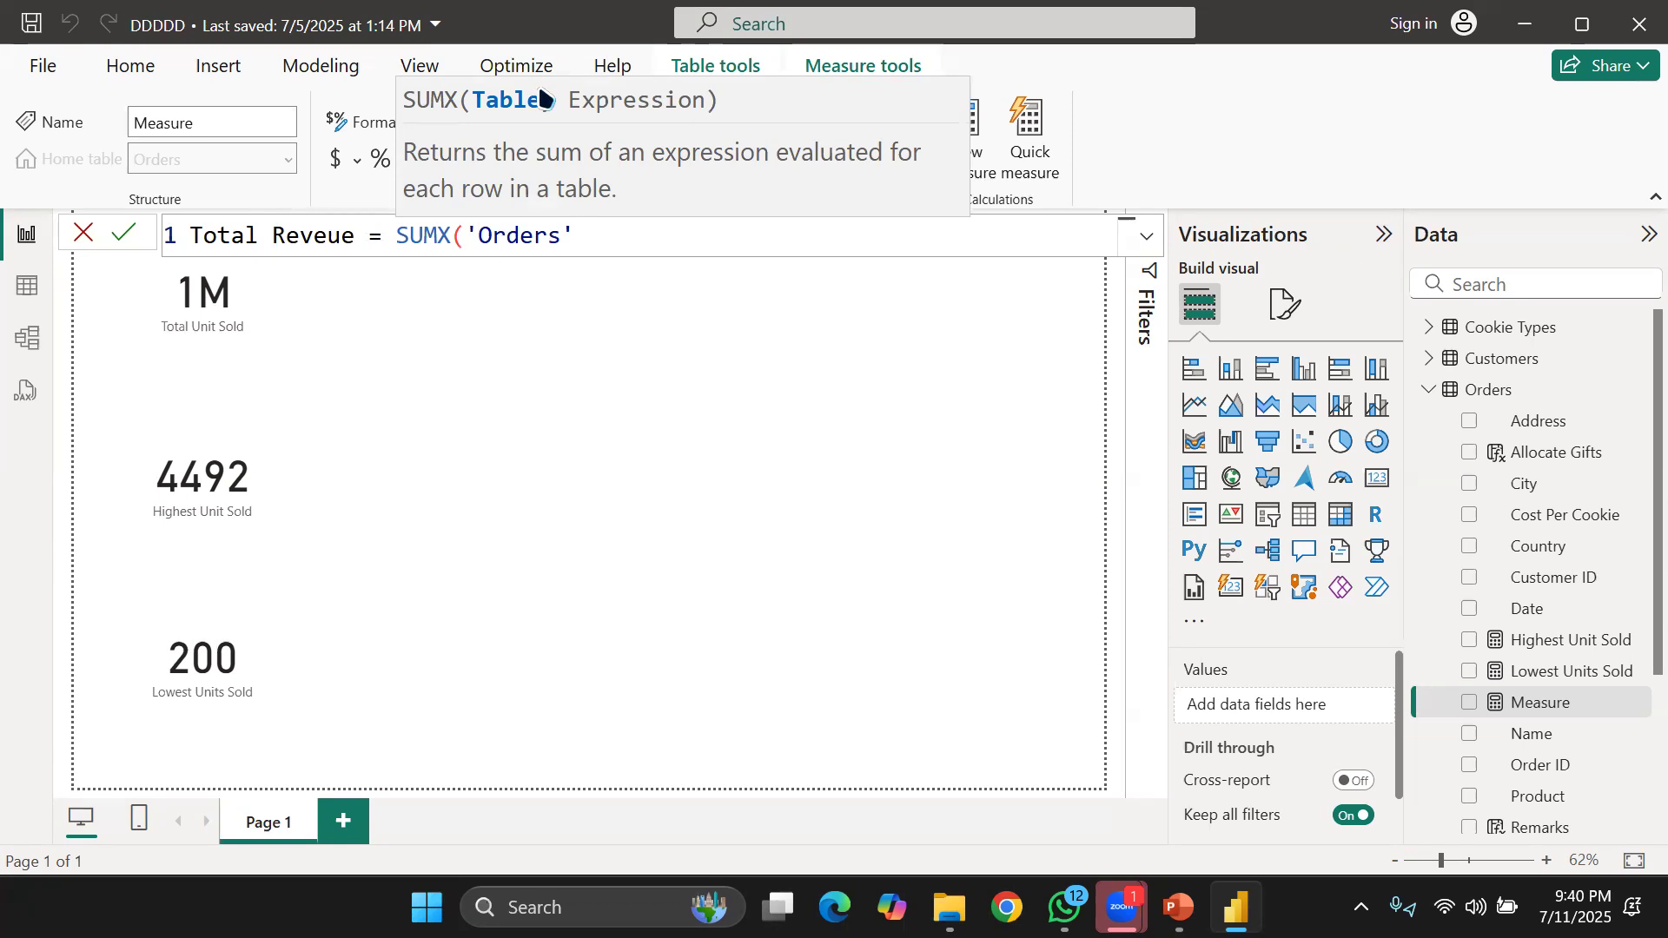
pyautogui.write(',')
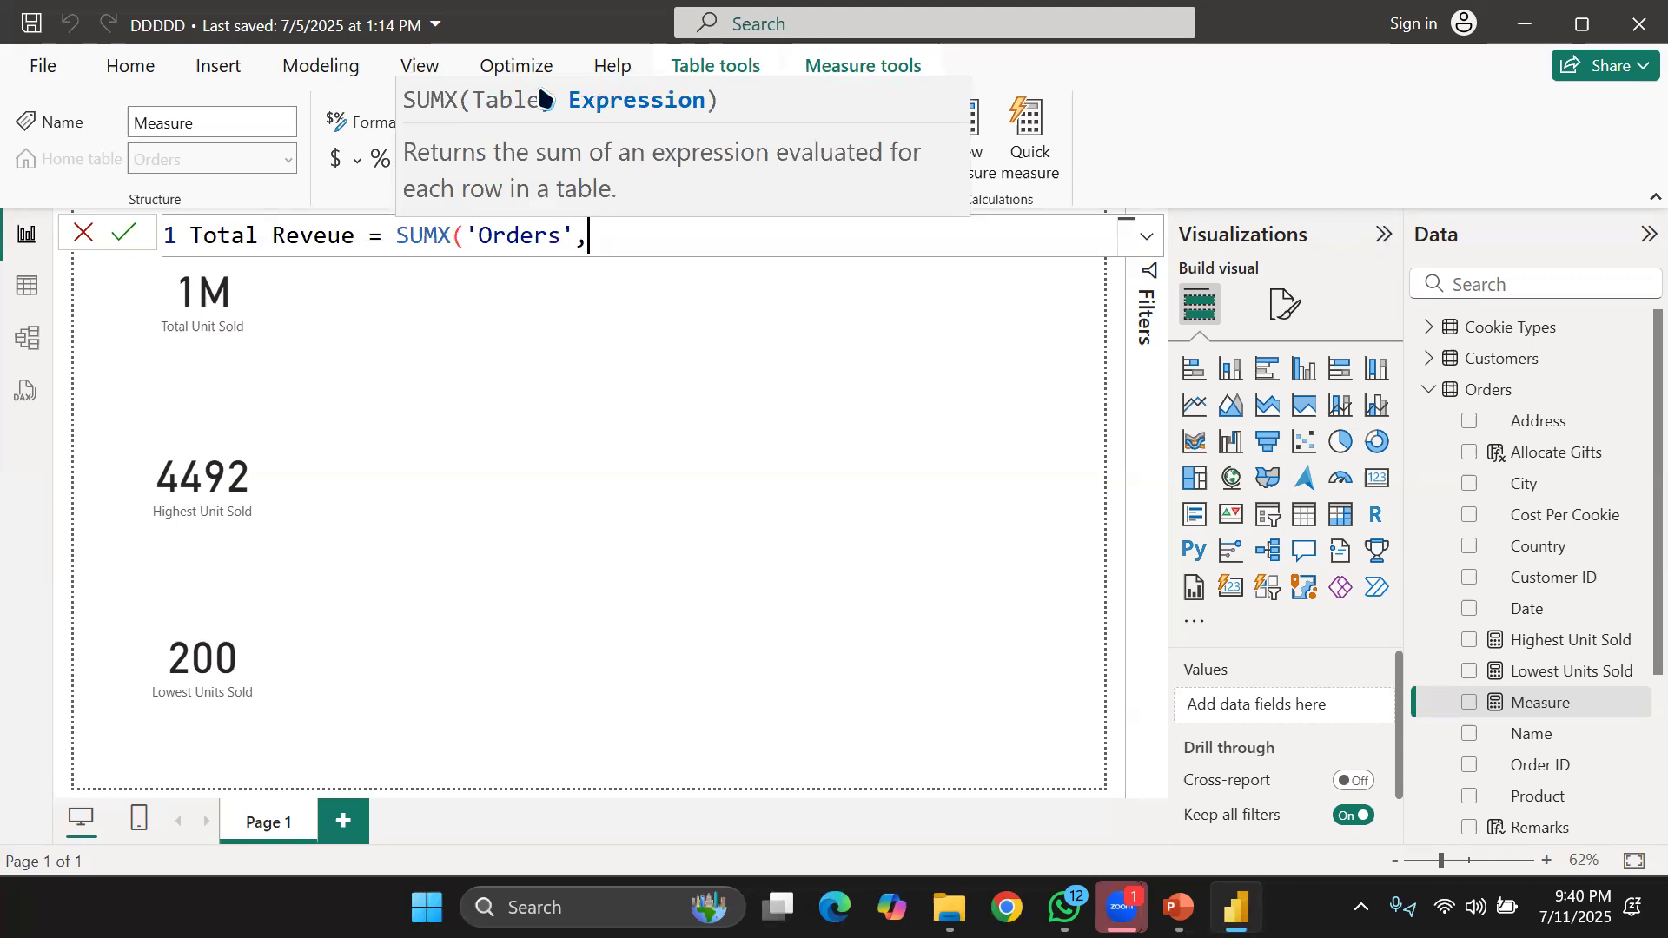
# Complete the SUMX expression with 'Orders'[Revenue Per Cookie] * 'Orders'[Units Sold] and commit the measure.
pyautogui.write("'")
pyautogui.scroll(-3, 795, 521)
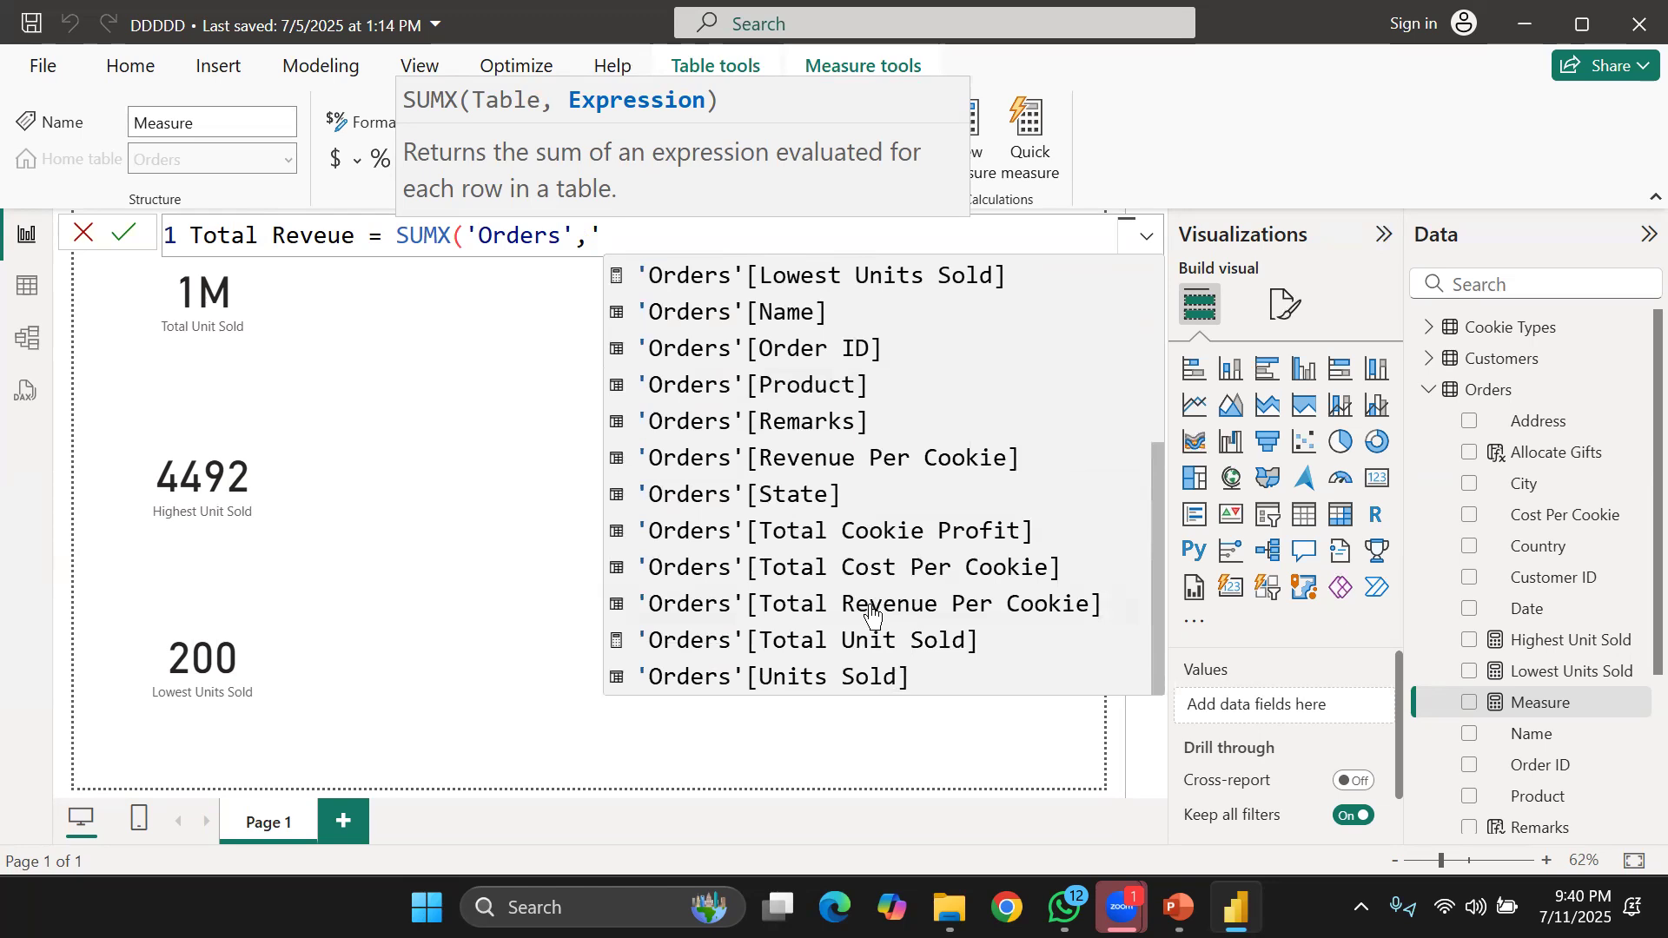
pyautogui.click(773, 469)
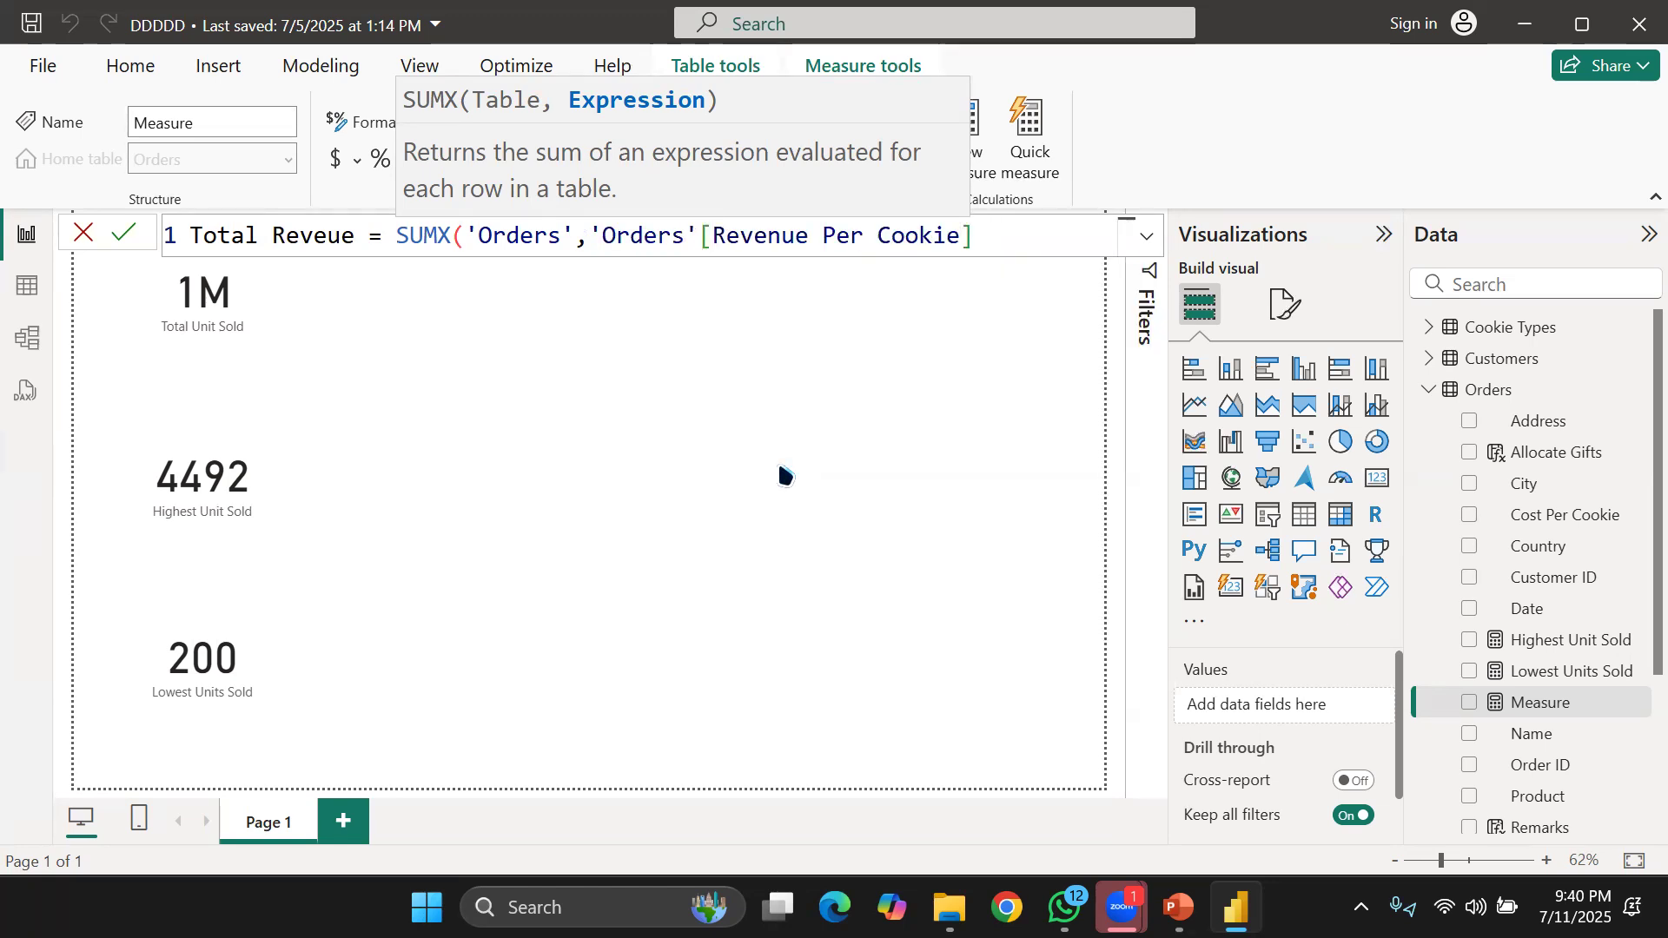
pyautogui.write("* '")
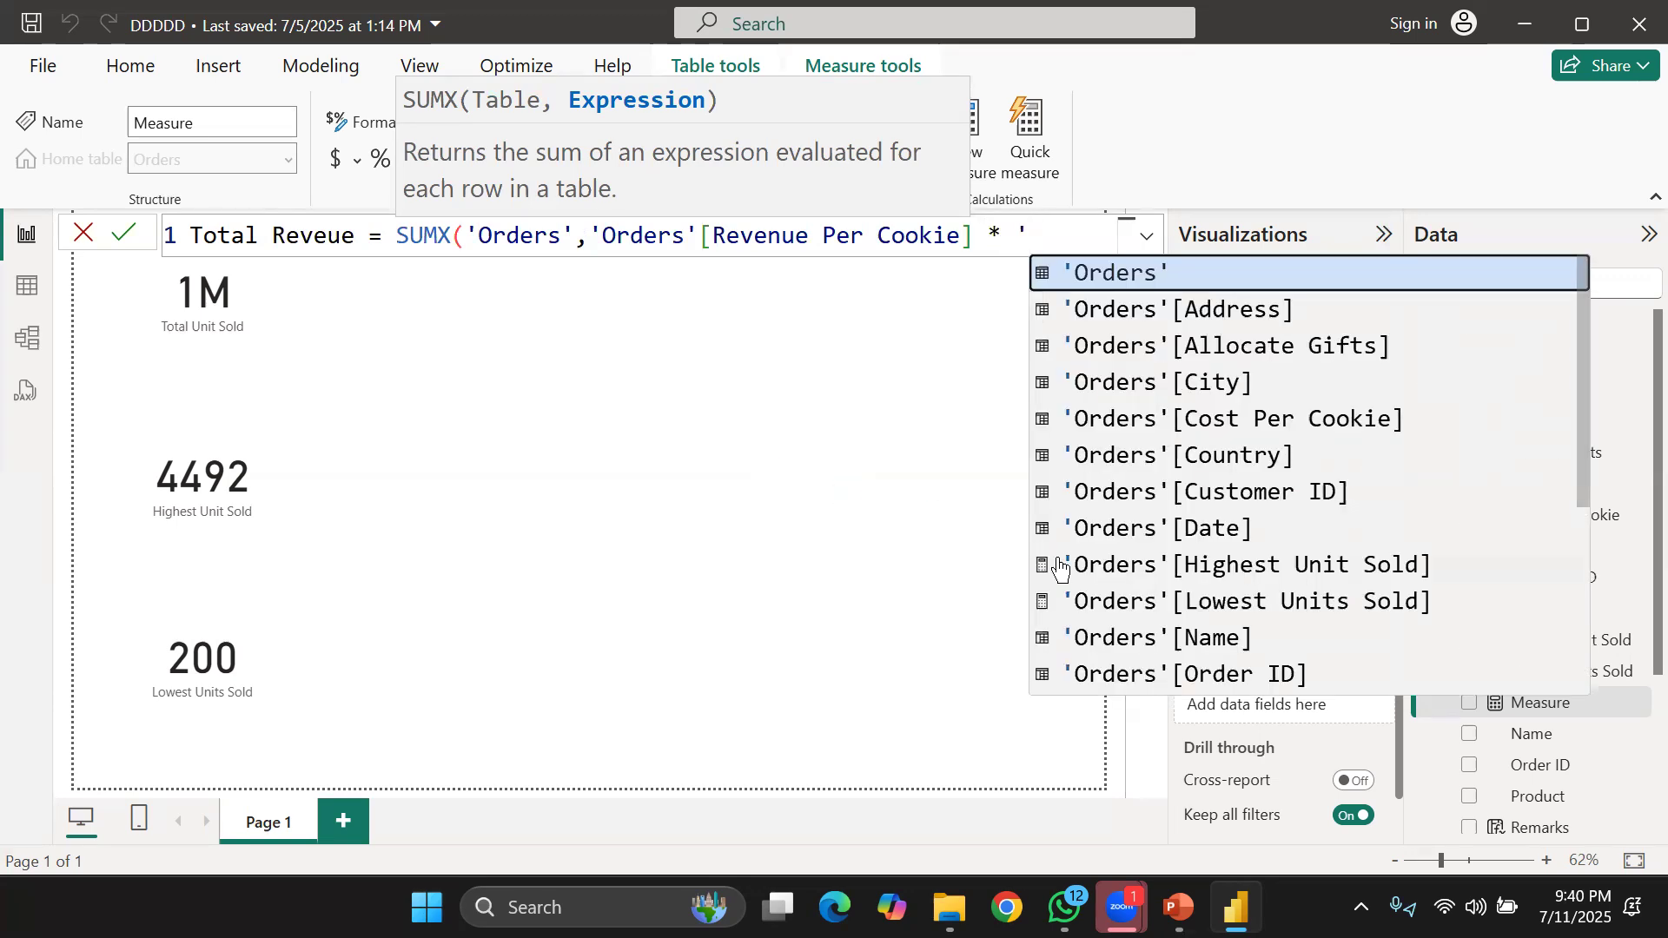
pyautogui.scroll(-3, 1246, 608)
pyautogui.scroll(-1, 1246, 608)
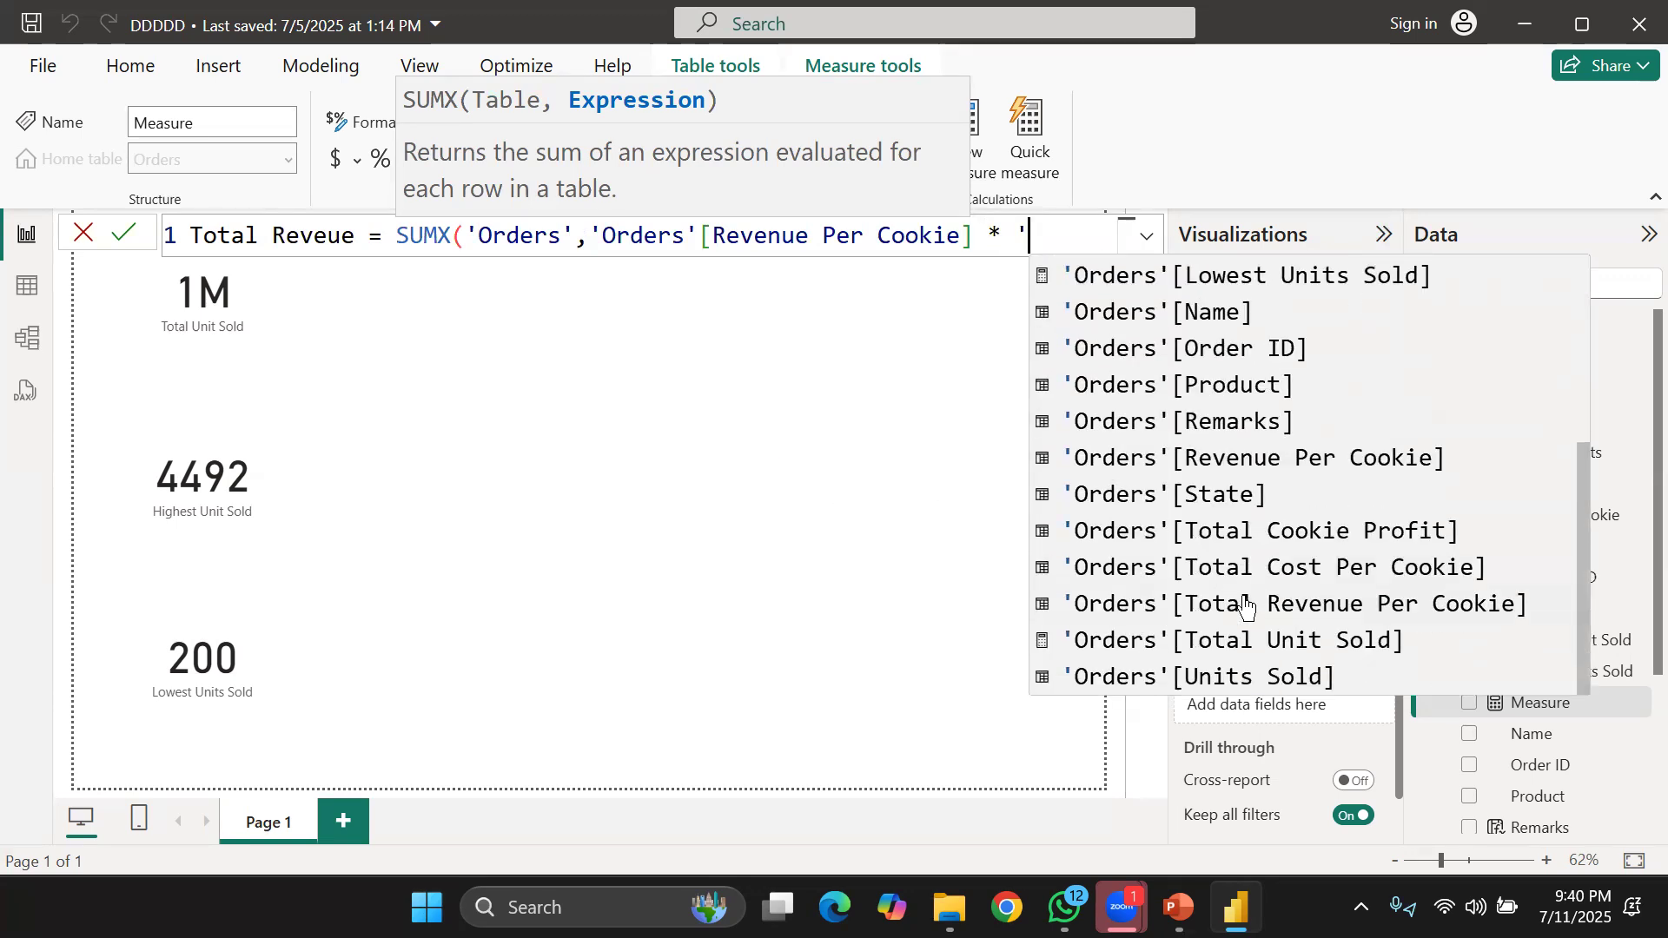
pyautogui.doubleClick(1246, 676)
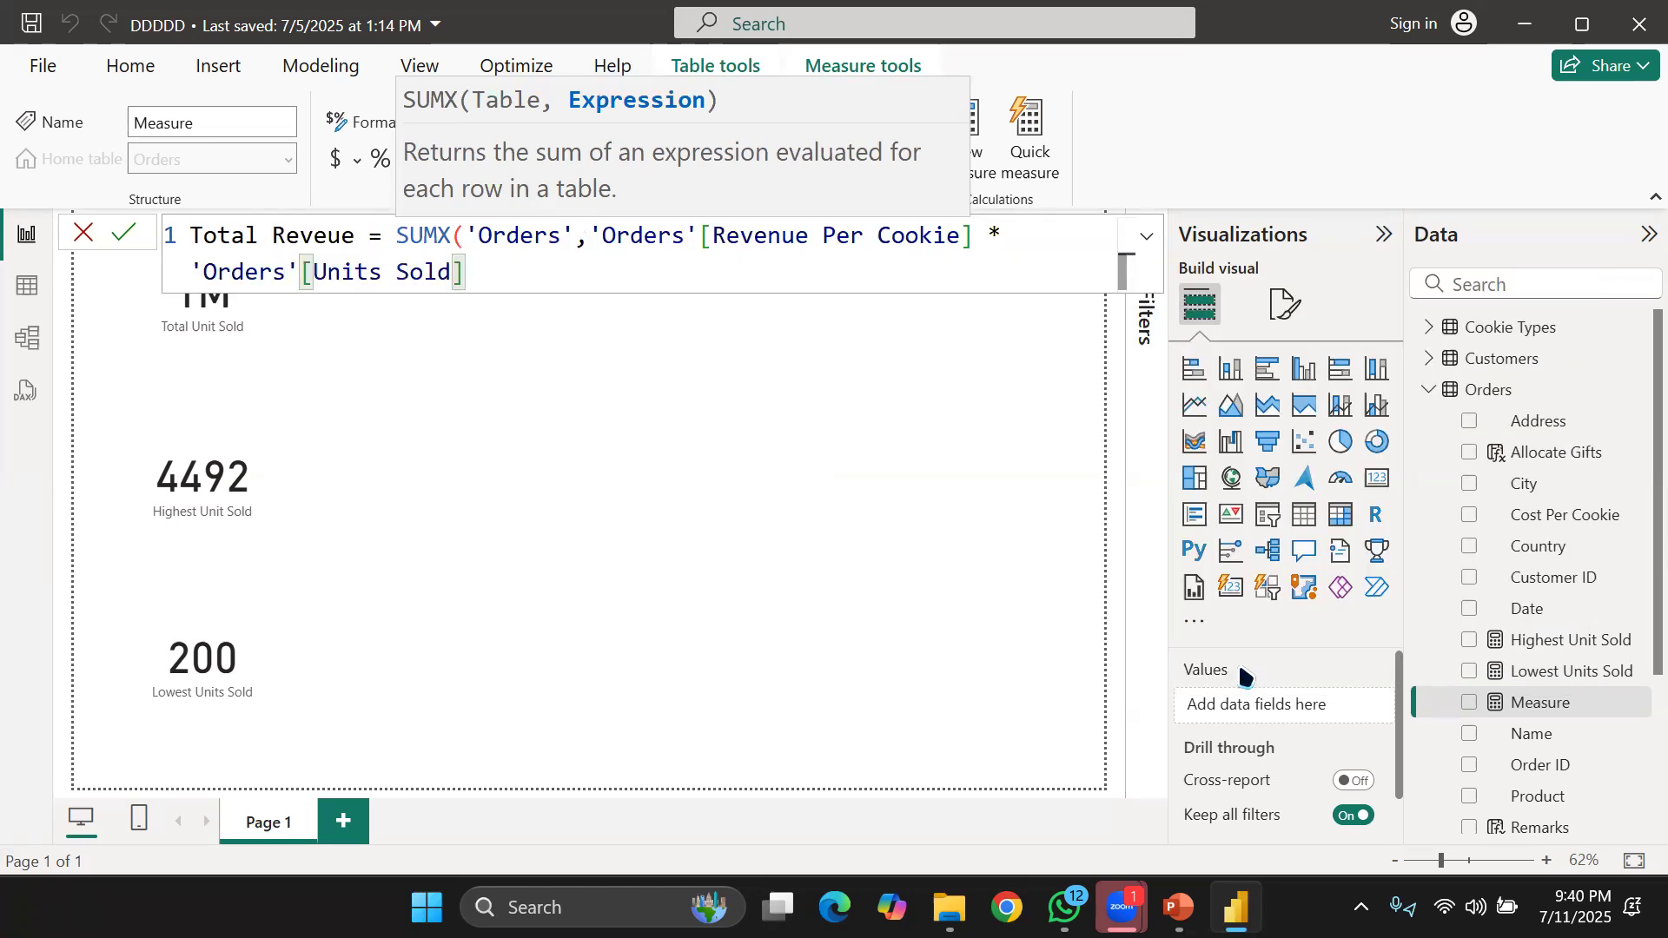
pyautogui.write(')')
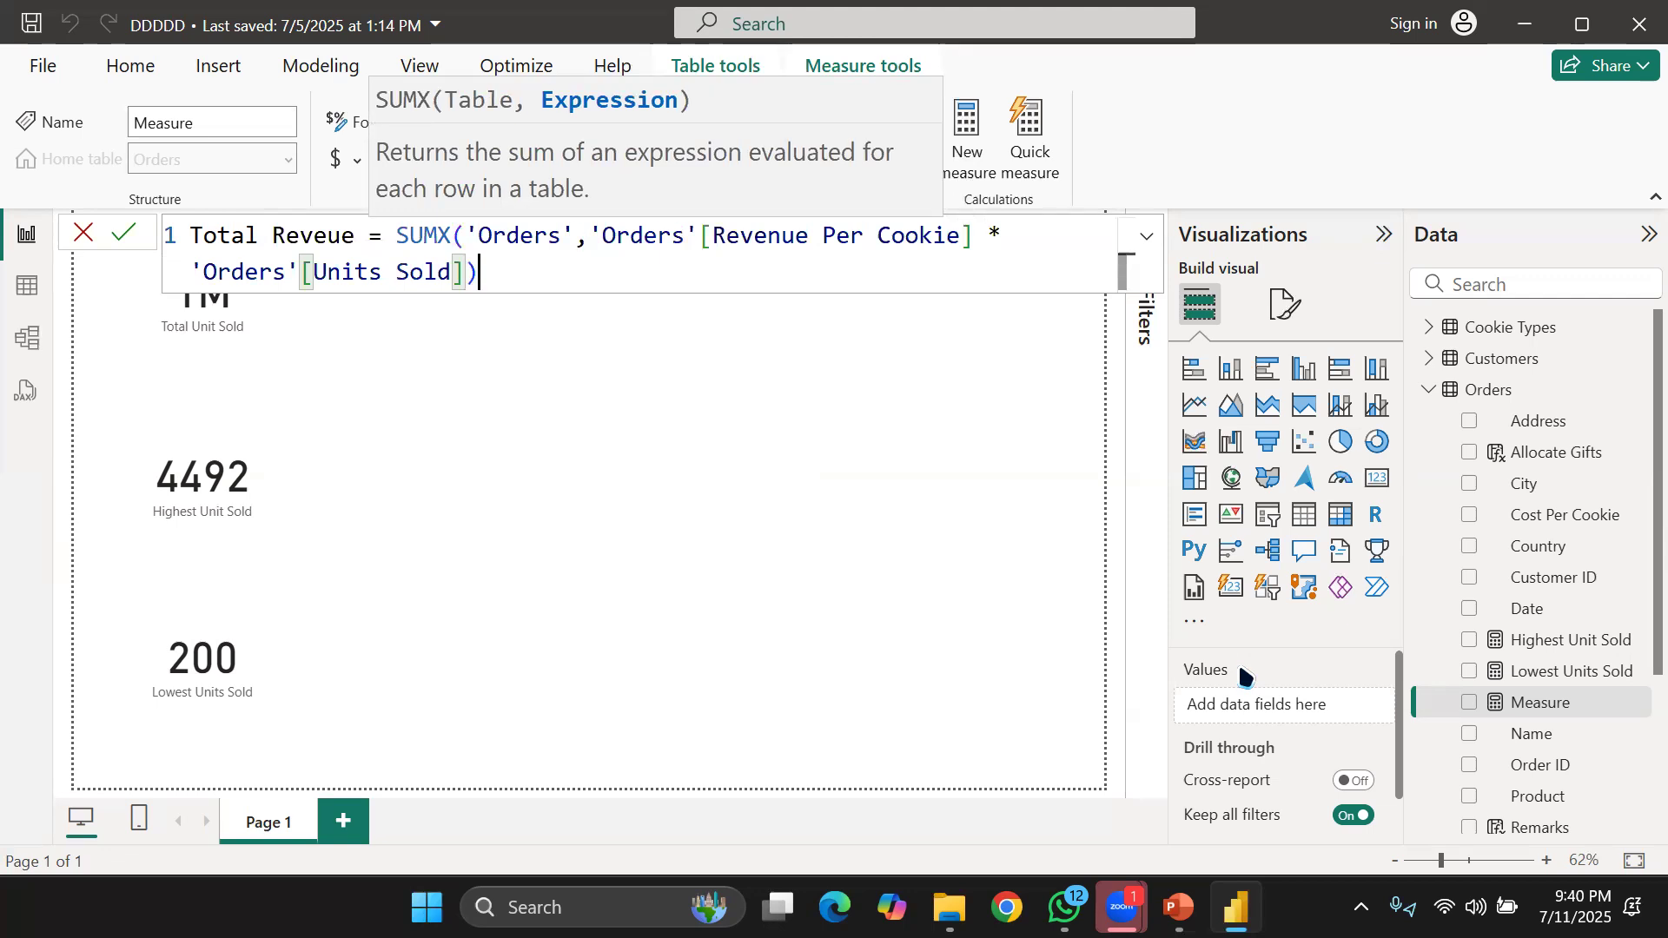
pyautogui.press('Return')
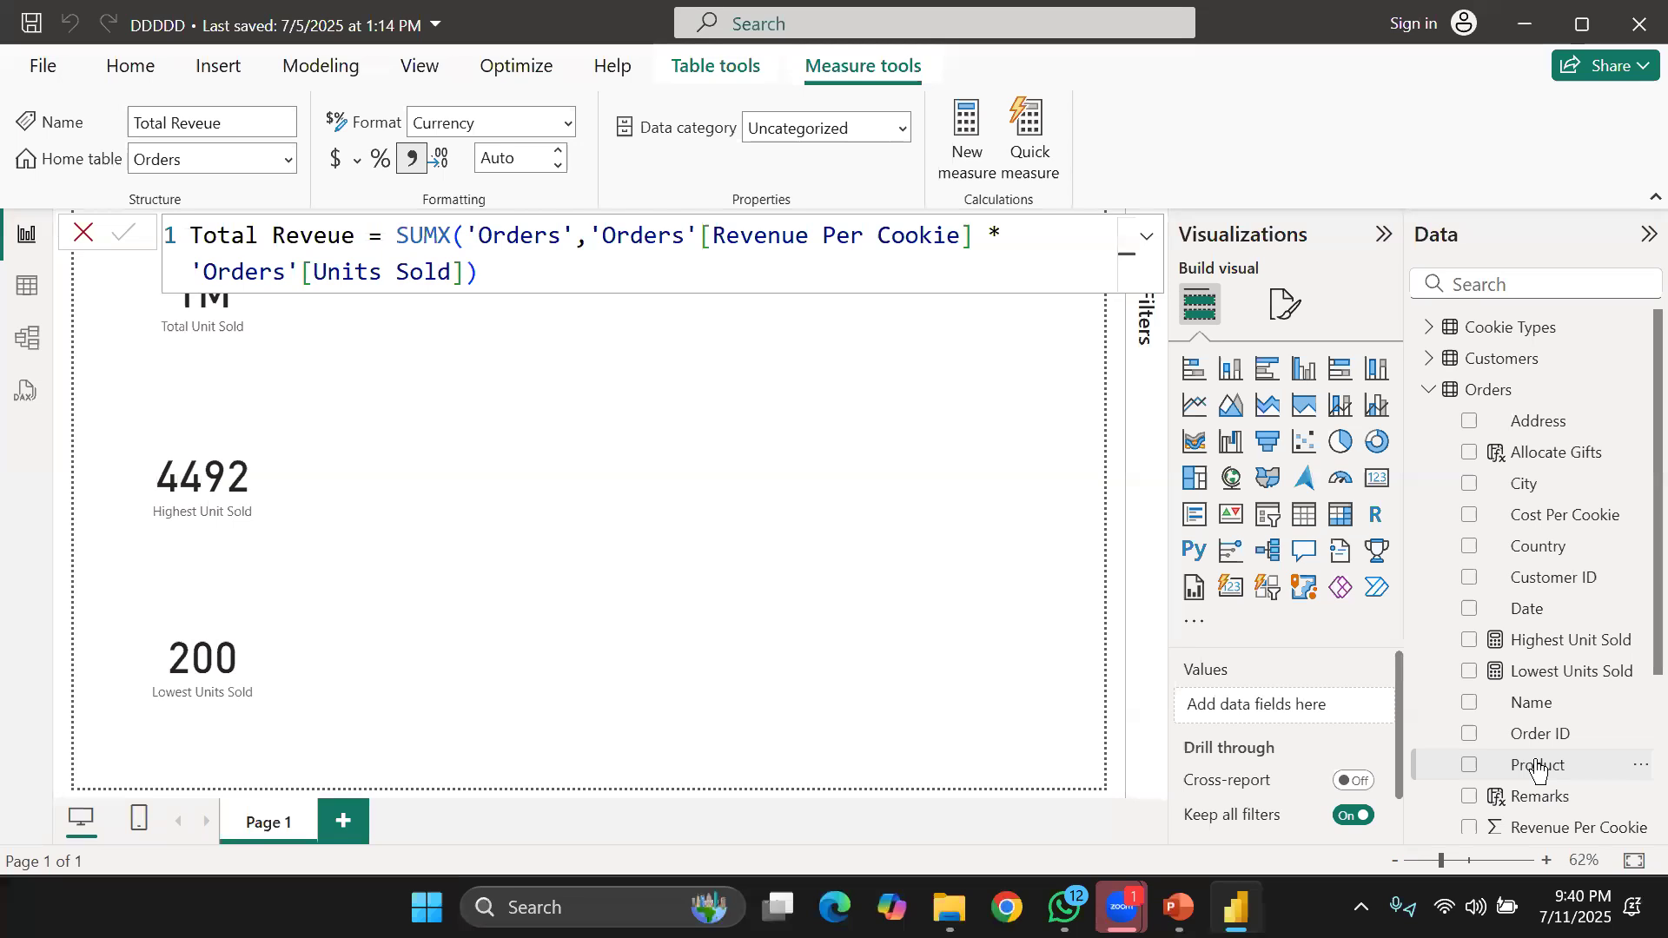
# Add a card showing the Total Reveue measure and move it to the upper right of the report page.
pyautogui.scroll(-3, 1535, 768)
pyautogui.click(1494, 766)
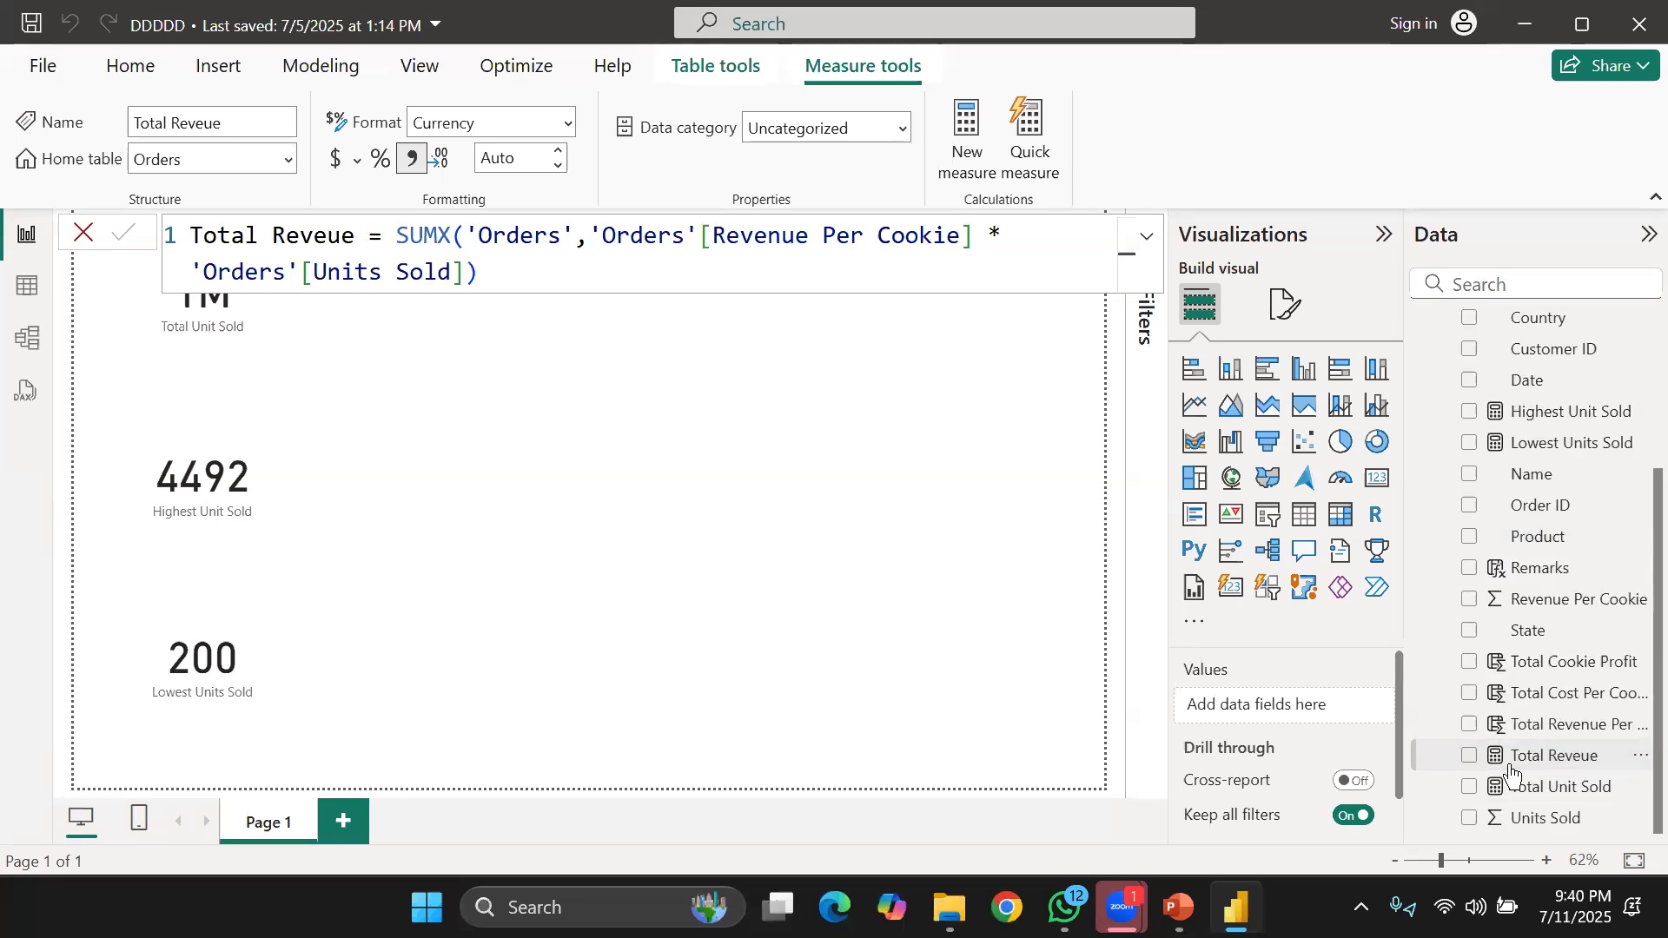
pyautogui.click(1375, 477)
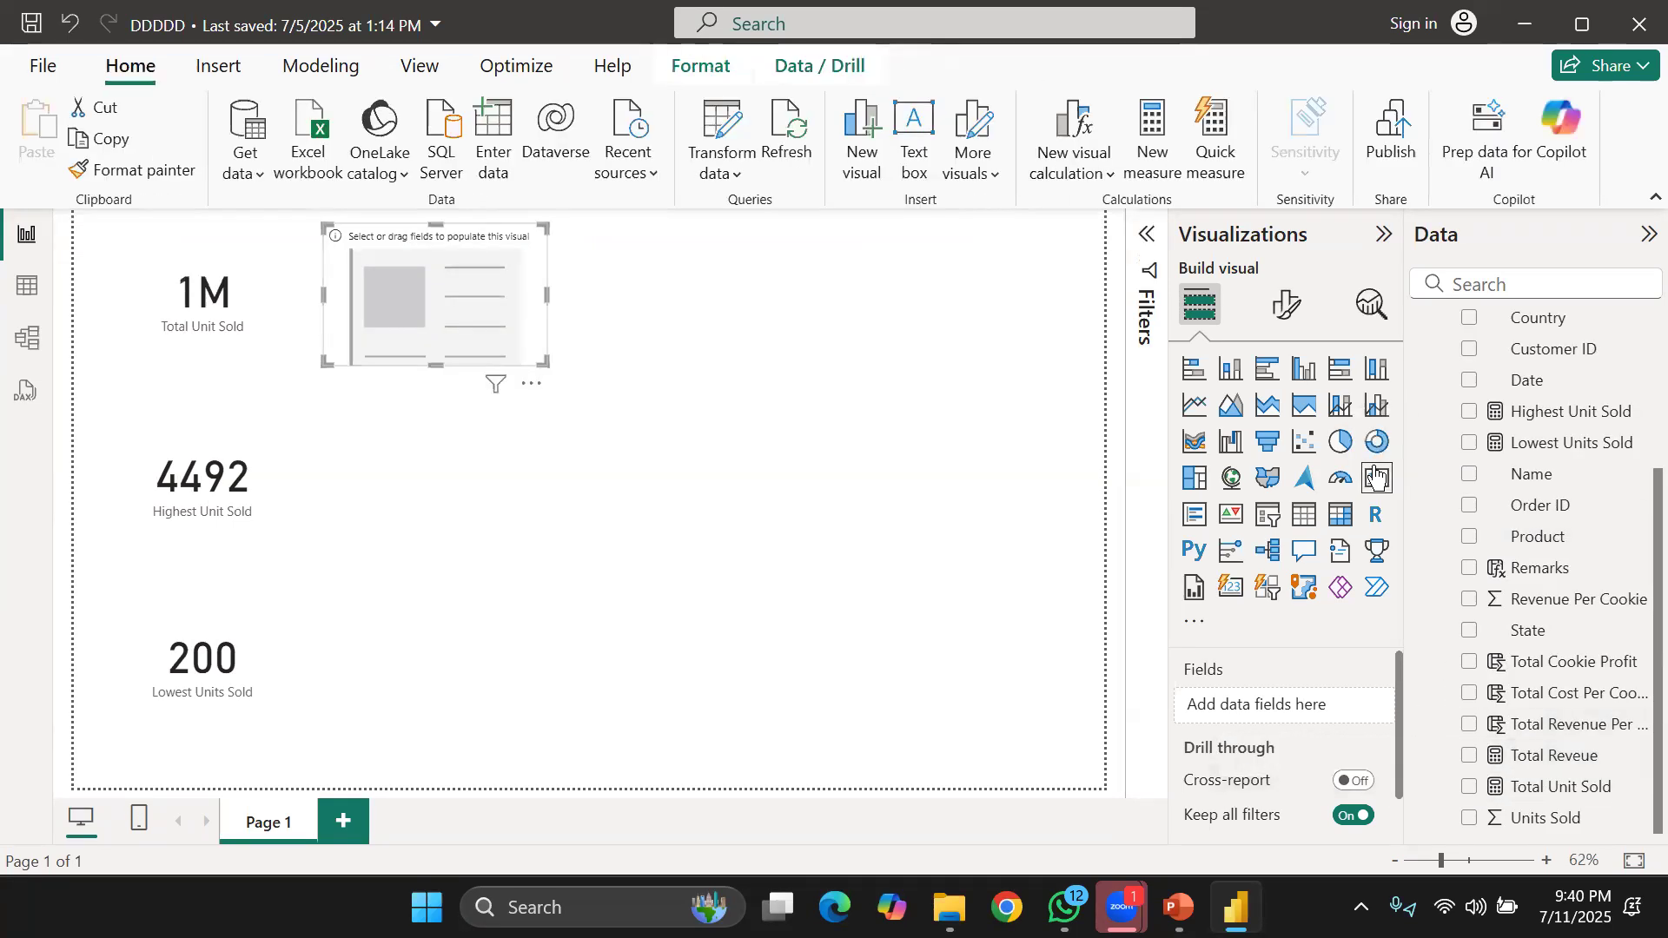
pyautogui.click(1466, 757)
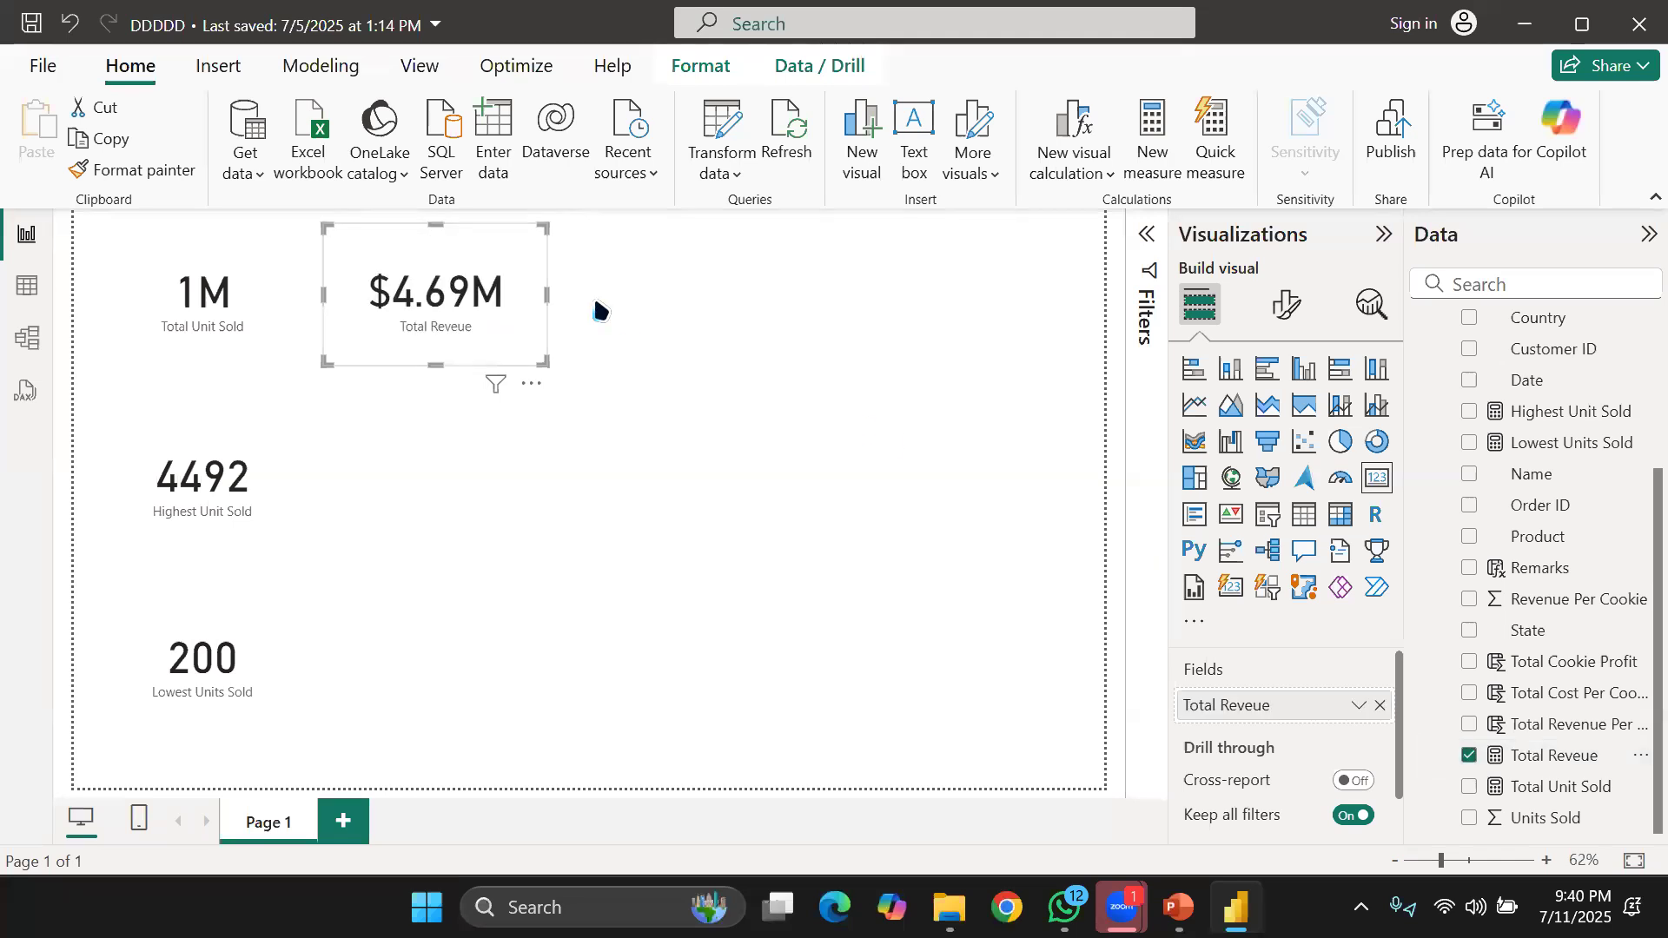
pyautogui.moveTo(469, 274); pyautogui.dragTo(926, 272)
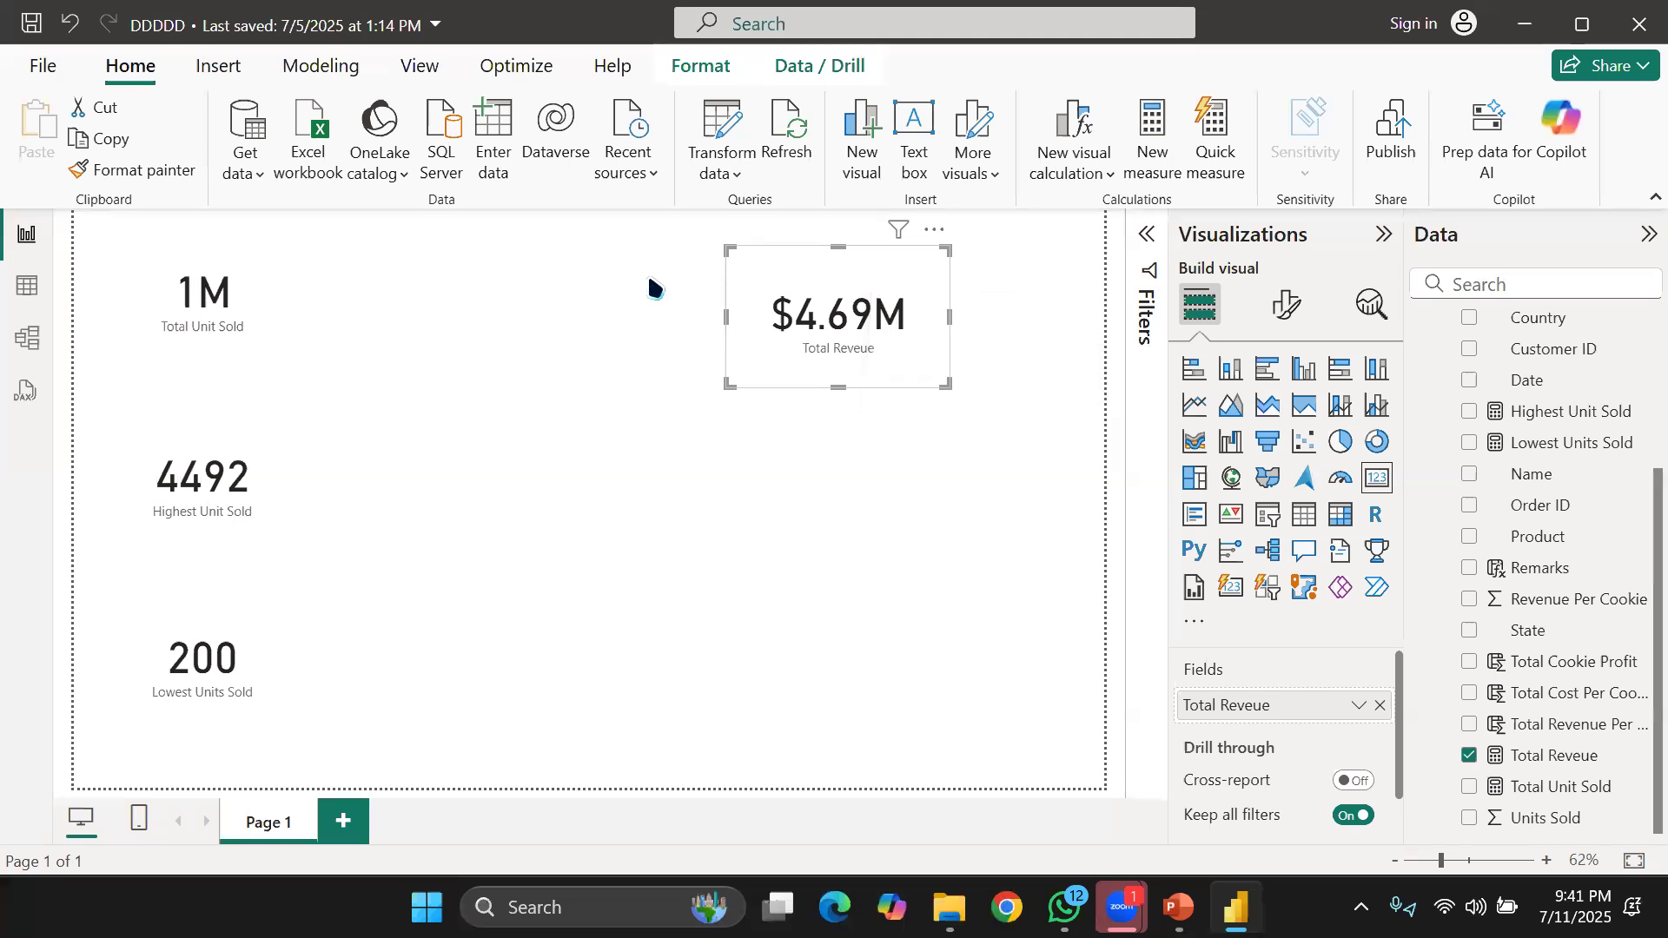
pyautogui.click(834, 391)
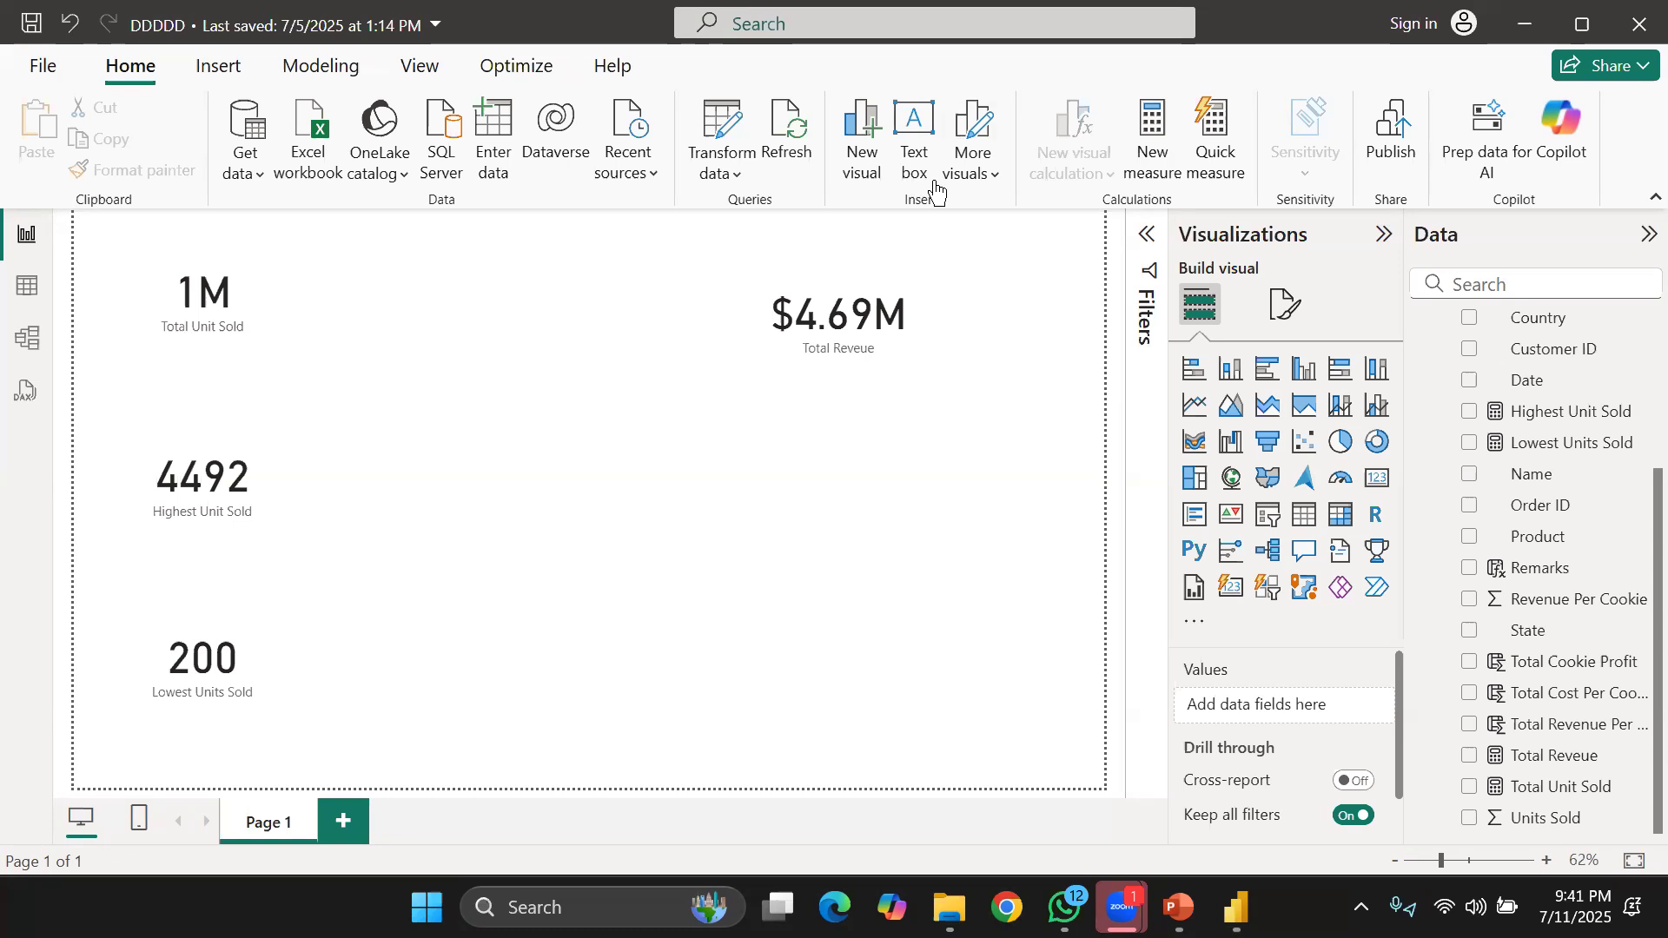
# Create a new measure in the Orders table and name it Highest Revenue.
pyautogui.scroll(3, 1468, 486)
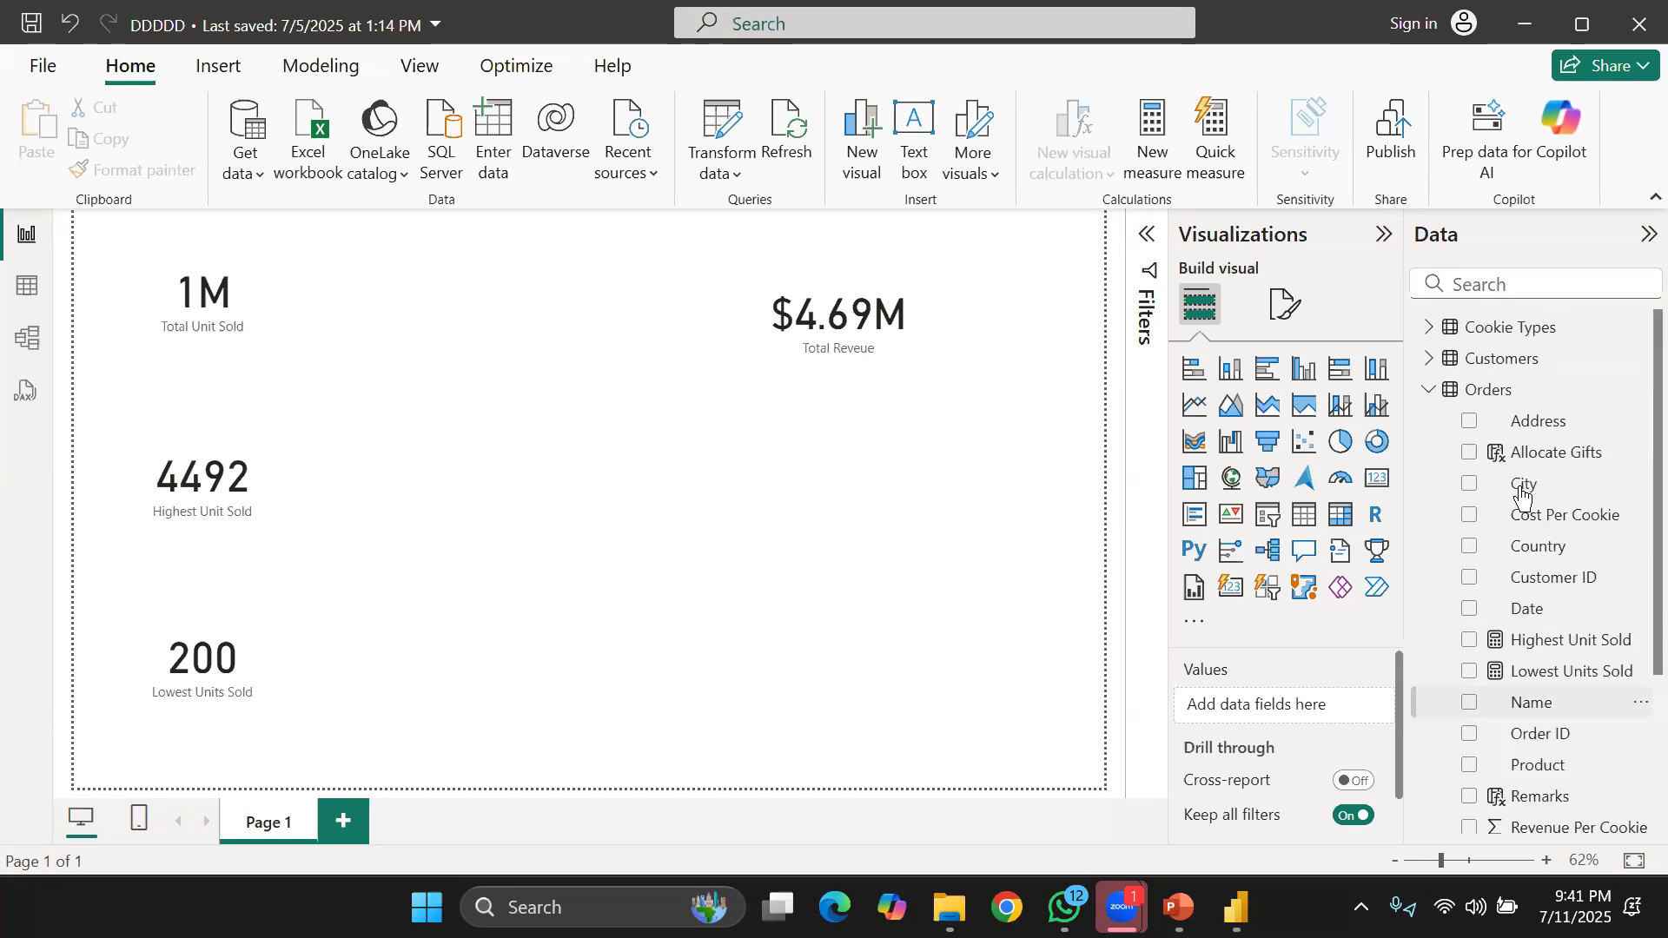
pyautogui.click(1586, 393)
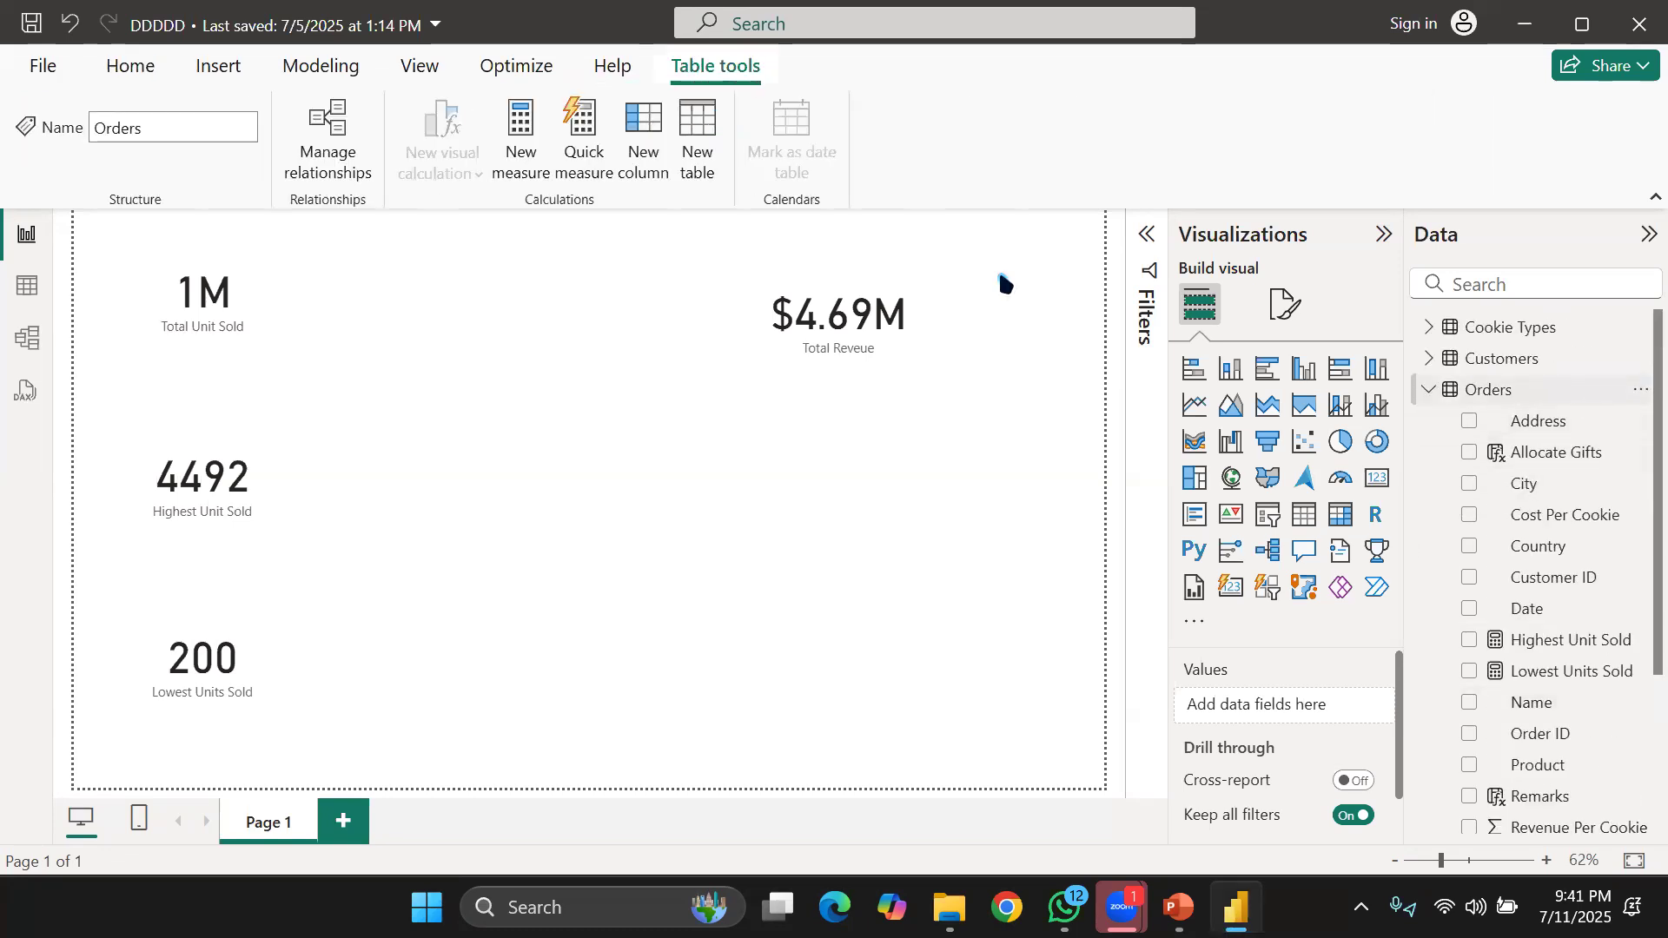
pyautogui.click(526, 126)
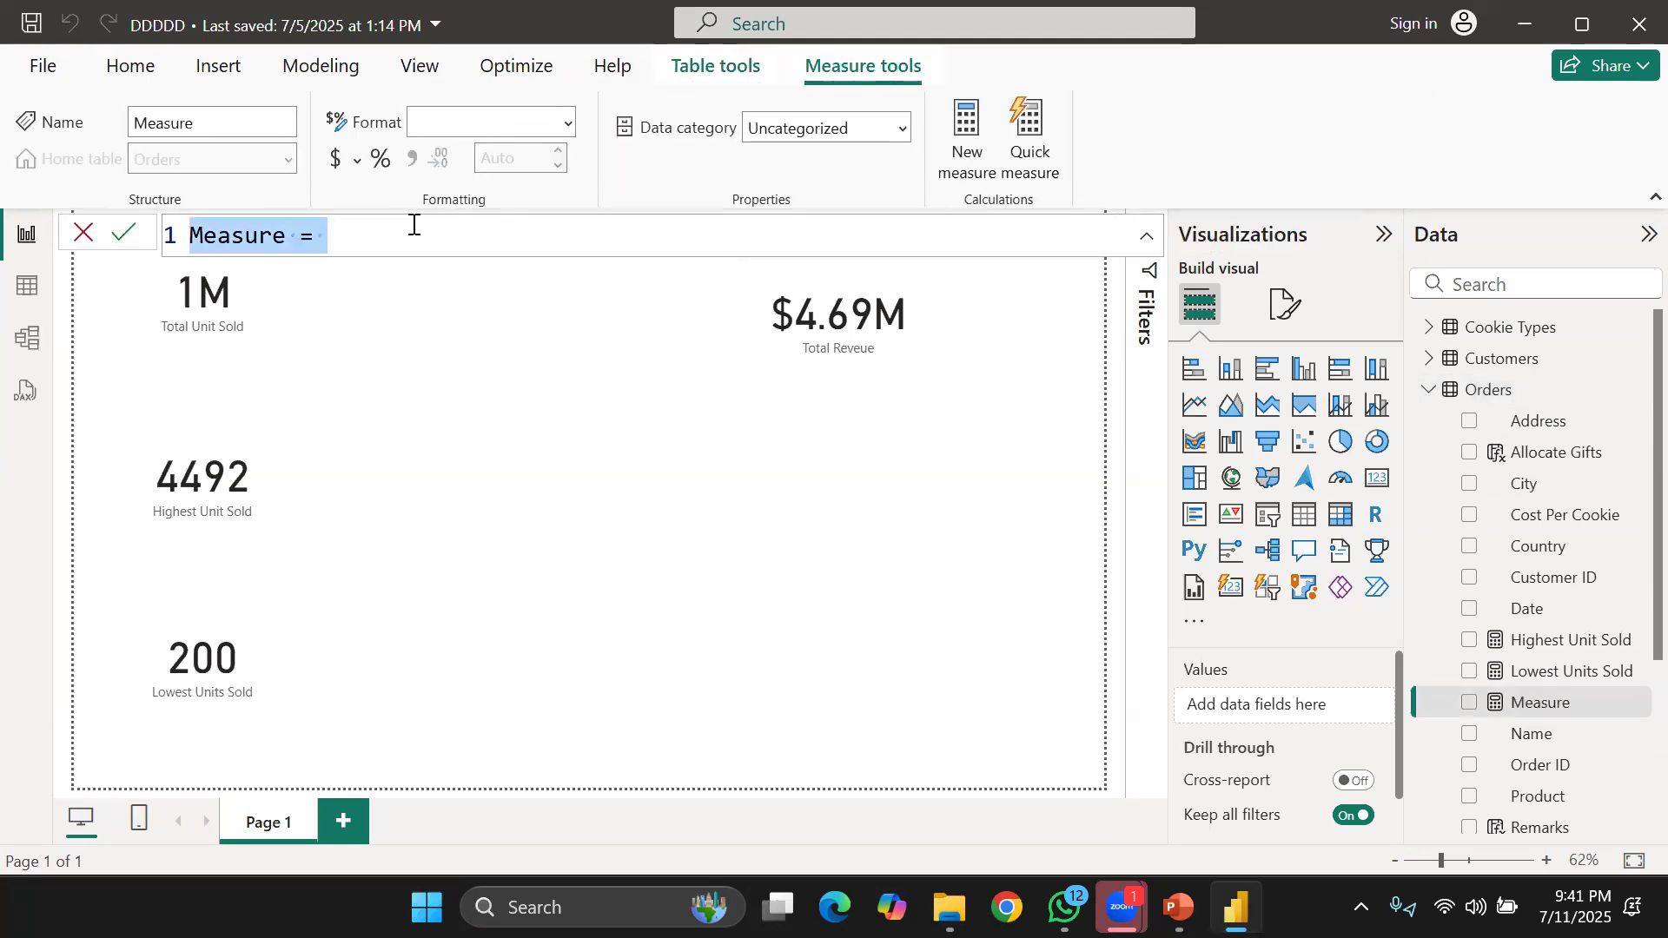
pyautogui.click(286, 233)
pyautogui.press('BackSpace')
pyautogui.press('BackSpace')
pyautogui.press('BackSpace')
pyautogui.press('BackSpace')
pyautogui.press('BackSpace')
pyautogui.press('BackSpace')
pyautogui.press('BackSpace')
pyautogui.write('Hi')
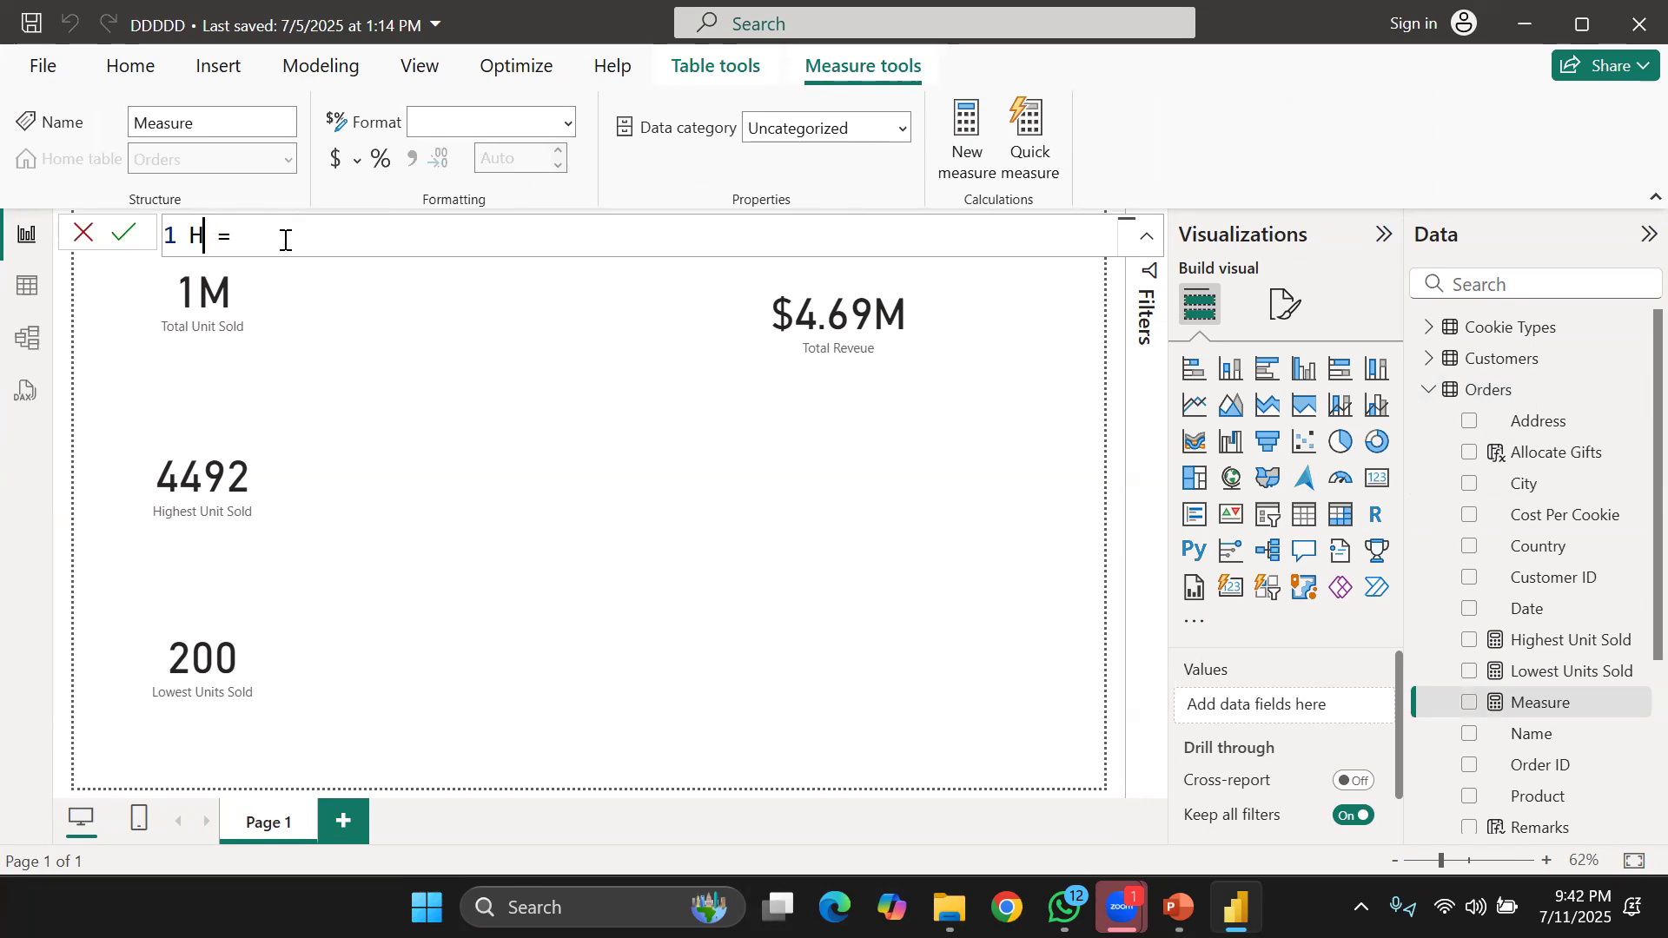
pyautogui.write('h')
pyautogui.press('BackSpace')
pyautogui.write('ghest Ree')
pyautogui.press('BackSpace')
pyautogui.write('venue')
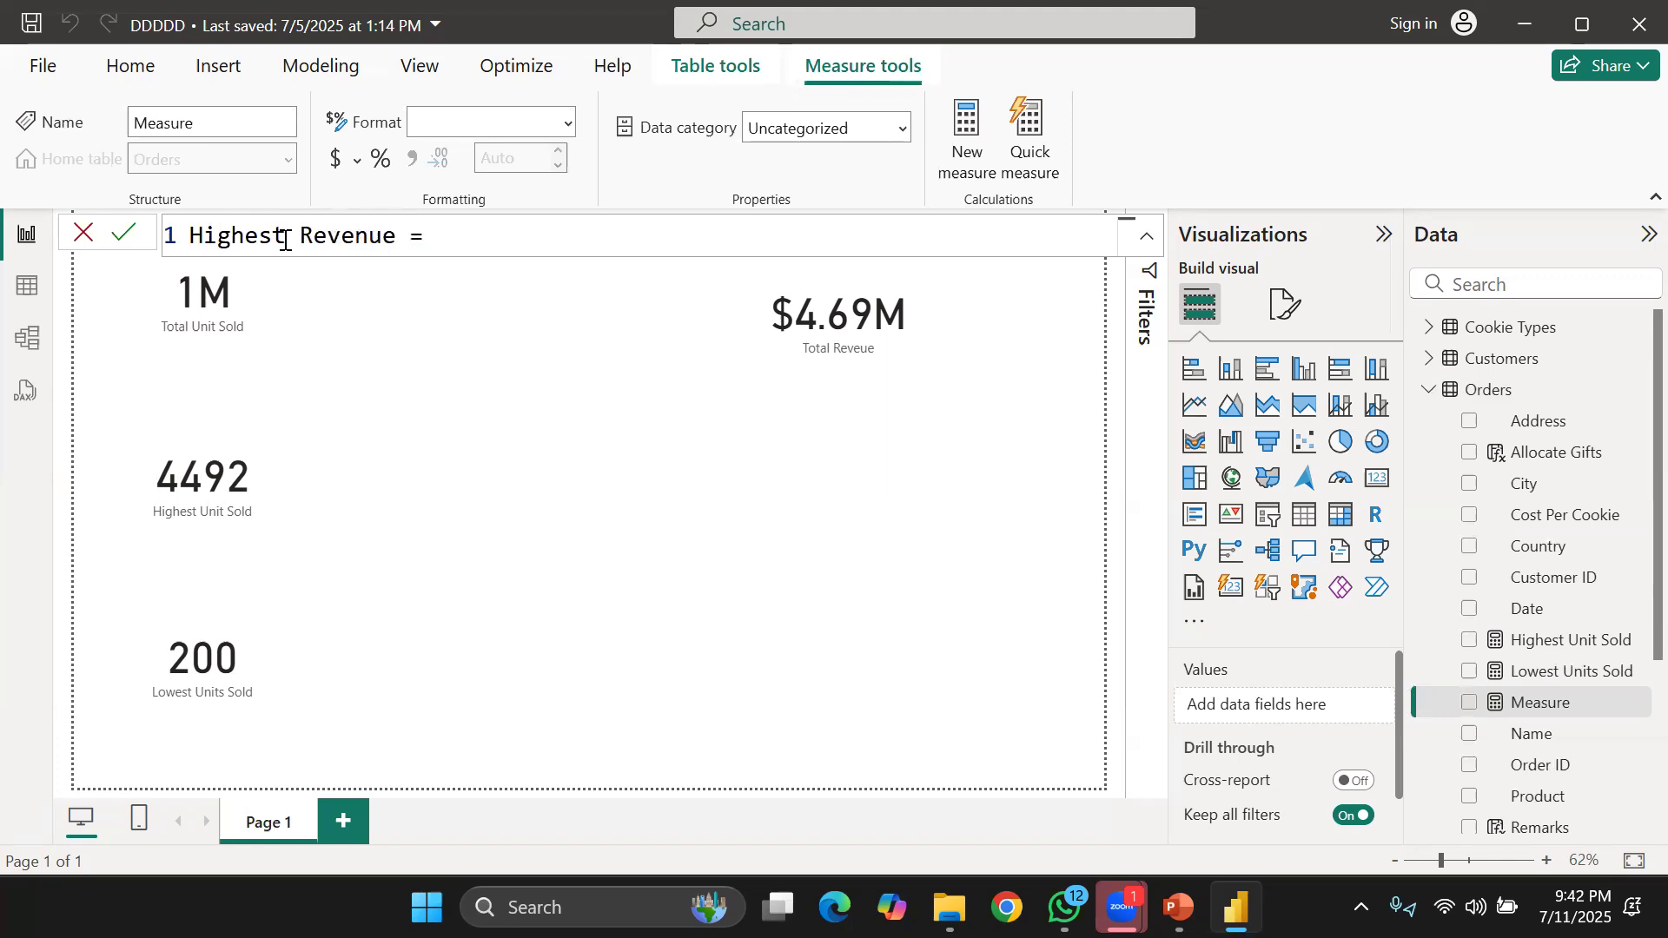
# Begin the Highest Revenue formula with the MAXX function, using 'Orders' as its table argument.
pyautogui.click(507, 236)
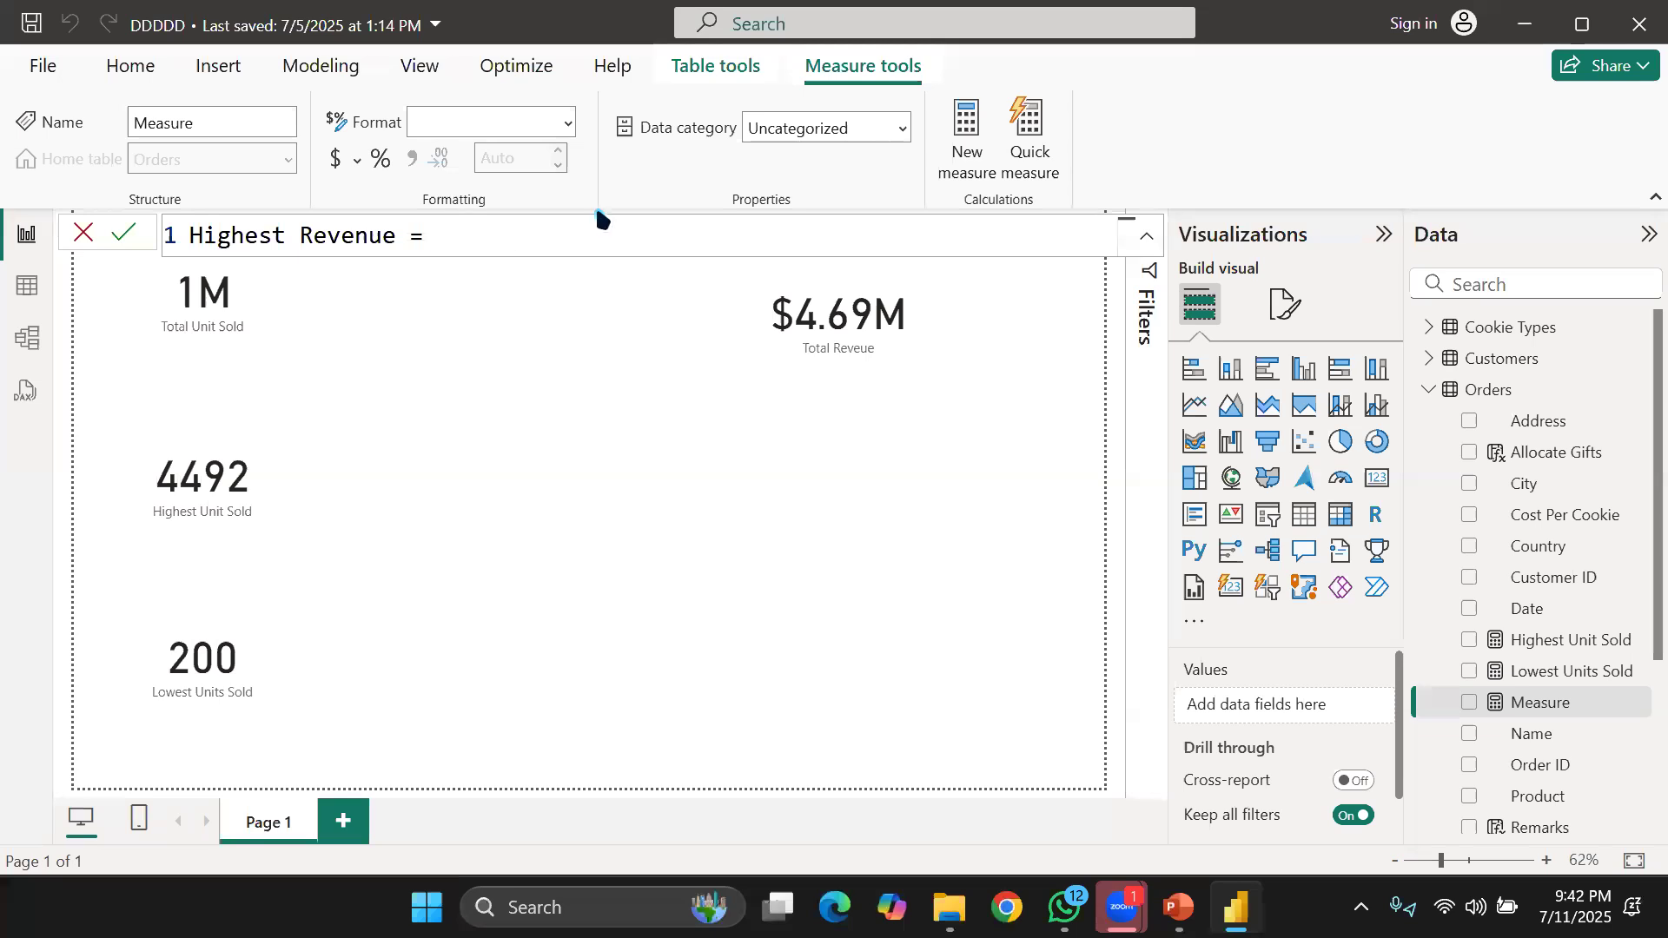
pyautogui.write('maax')
pyautogui.press('BackSpace')
pyautogui.press('BackSpace')
pyautogui.write('xx')
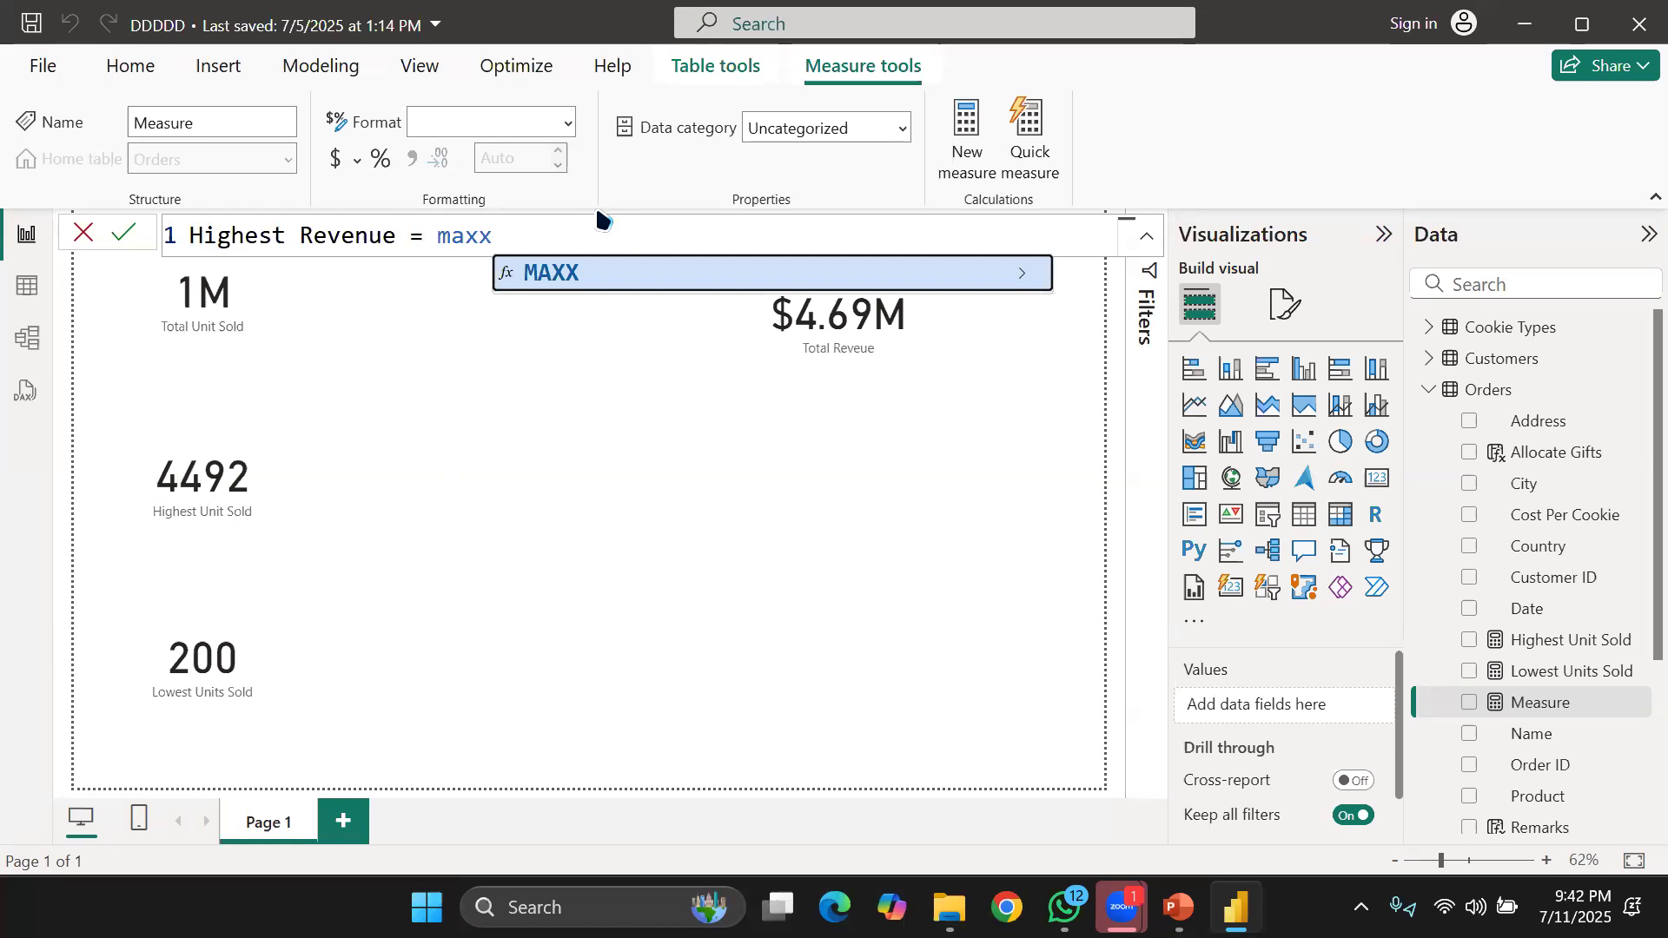
pyautogui.press('Tab')
pyautogui.write("'")
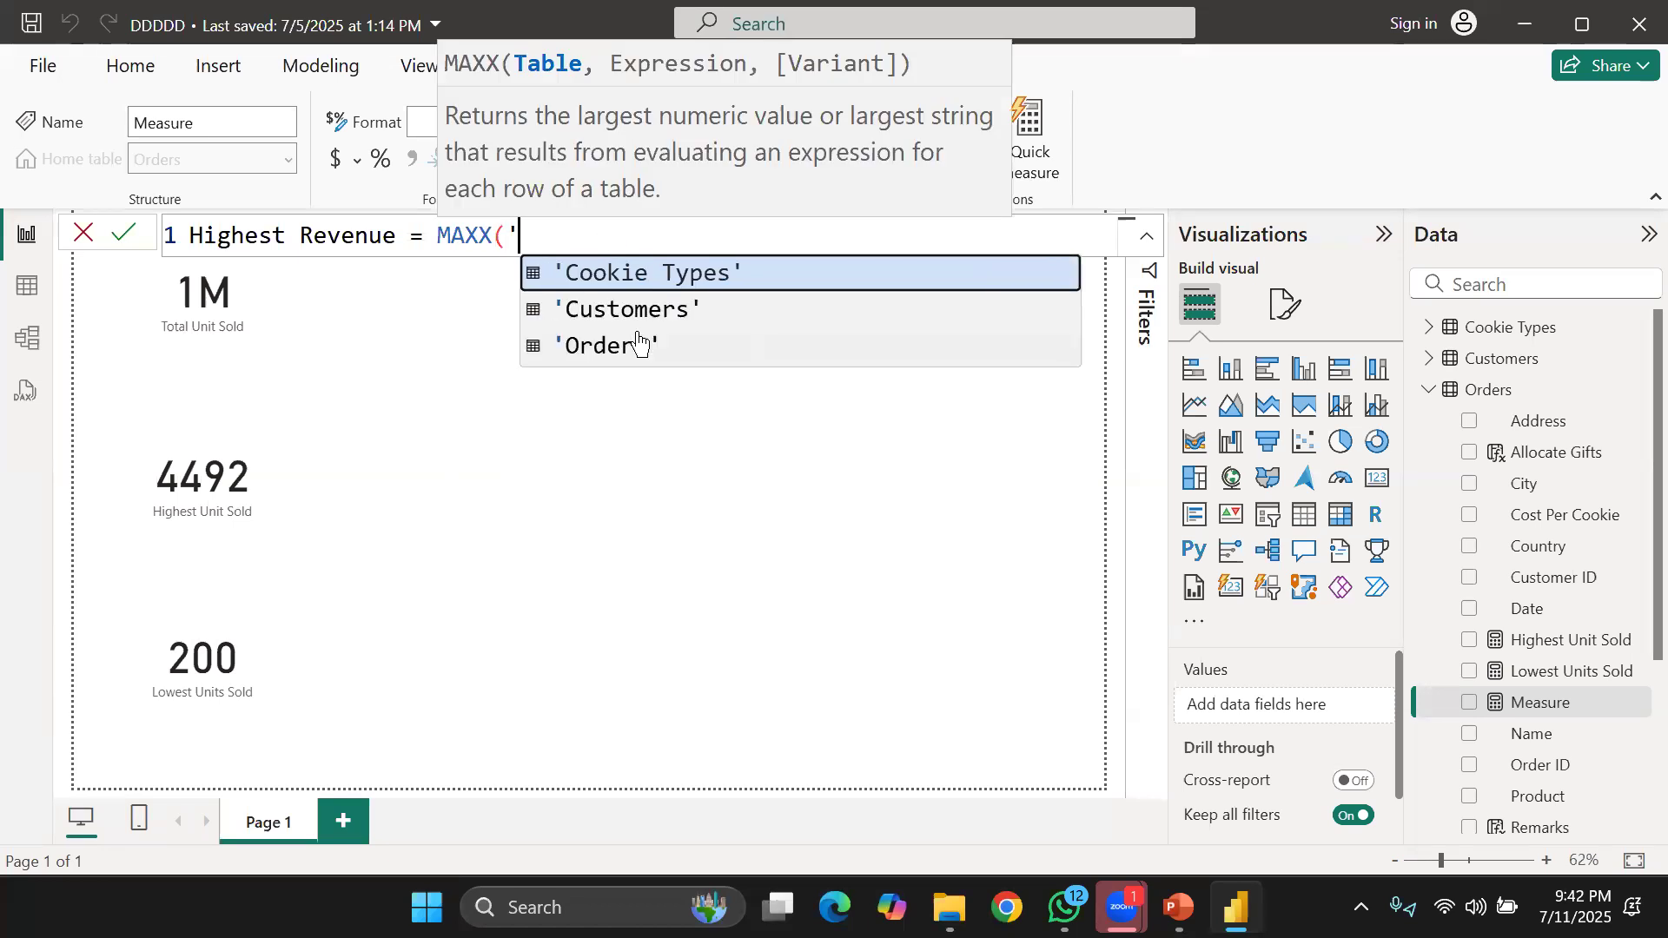
pyautogui.click(688, 360)
pyautogui.write(',')
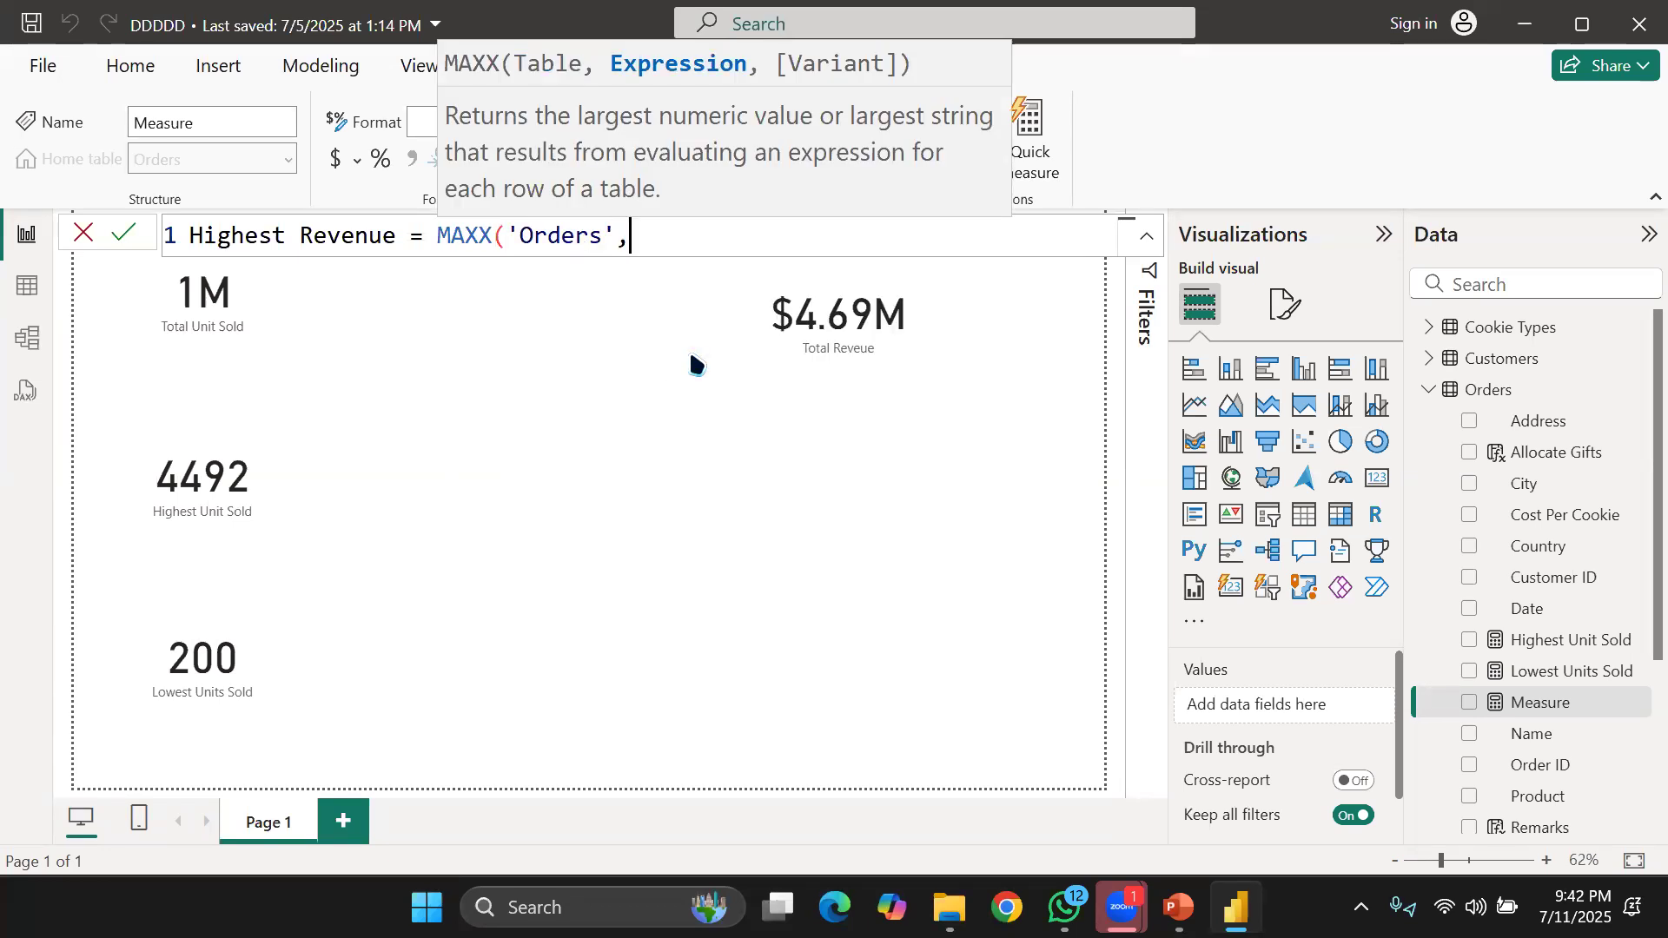
# Complete the MAXX expression with 'Orders'[Revenue Per Cookie] * 'Orders'[Units Sold] and commit the measure.
pyautogui.write("'")
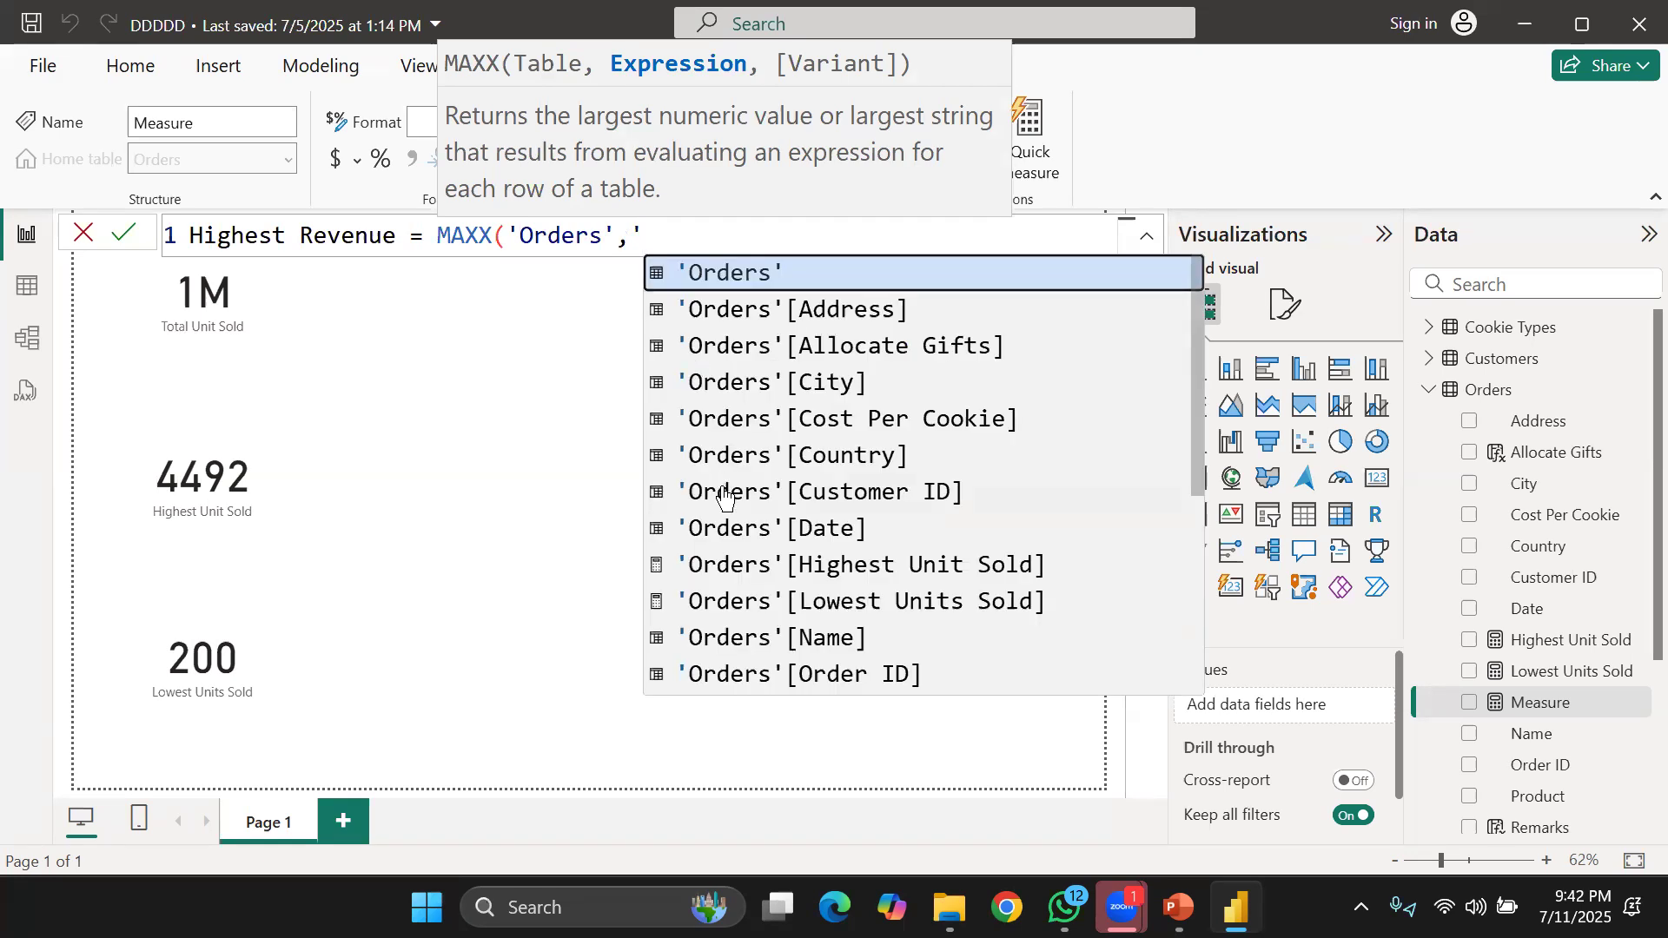
pyautogui.scroll(-4, 849, 564)
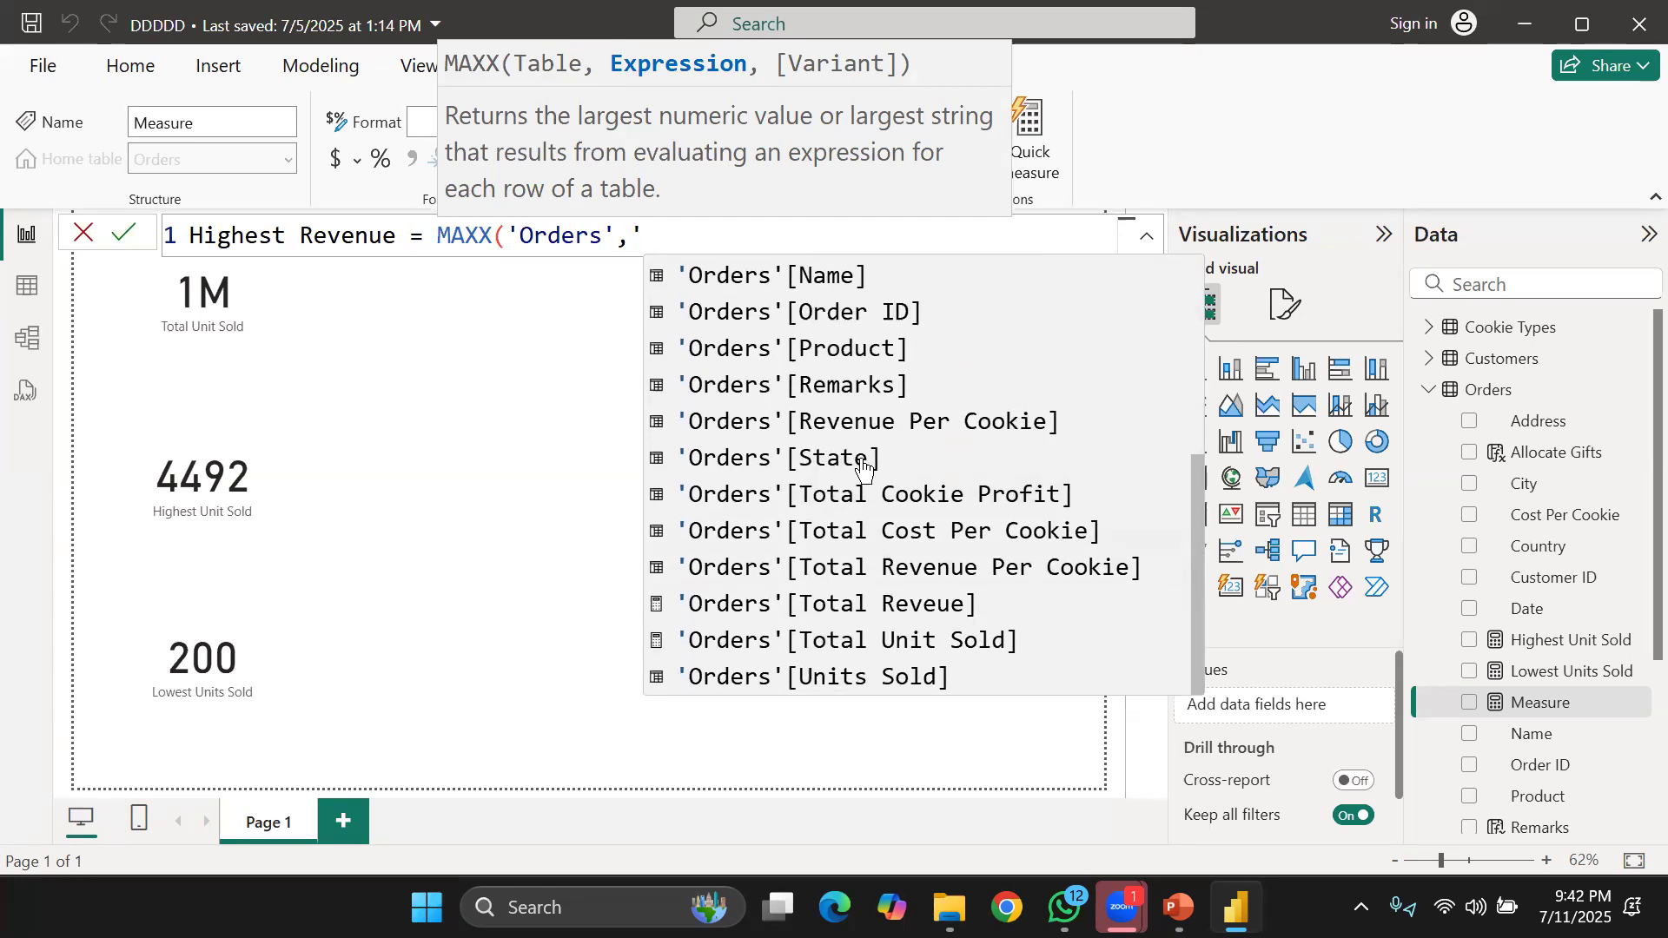
pyautogui.click(852, 423)
pyautogui.write('*')
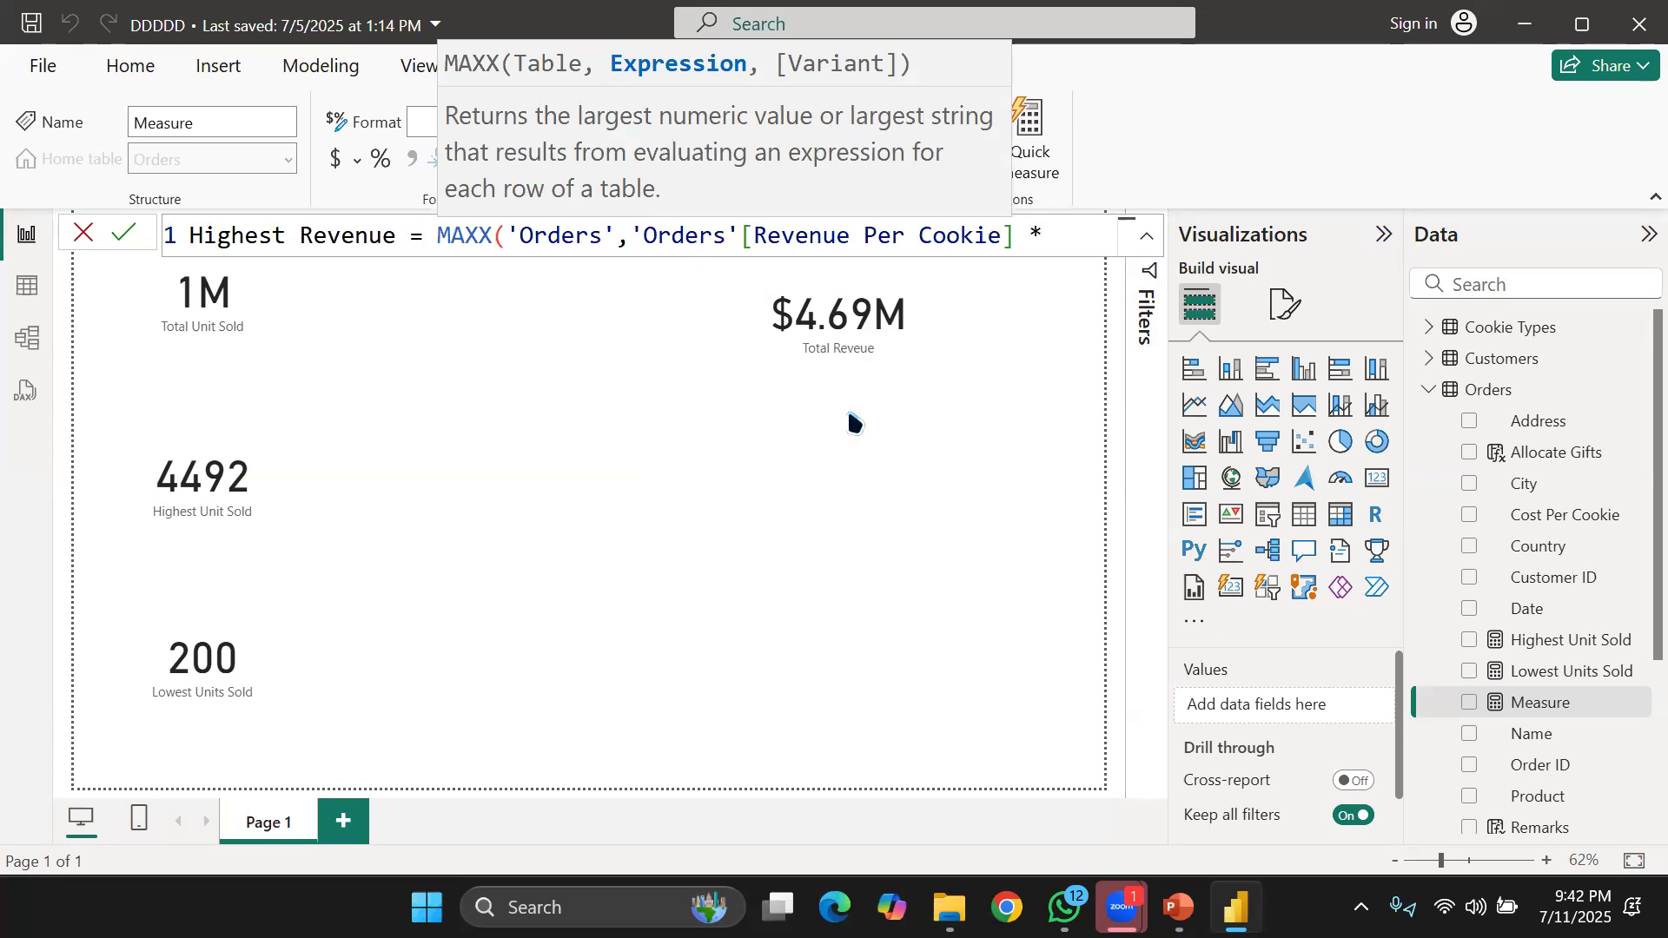
pyautogui.write(" '")
pyautogui.scroll(-4, 1264, 591)
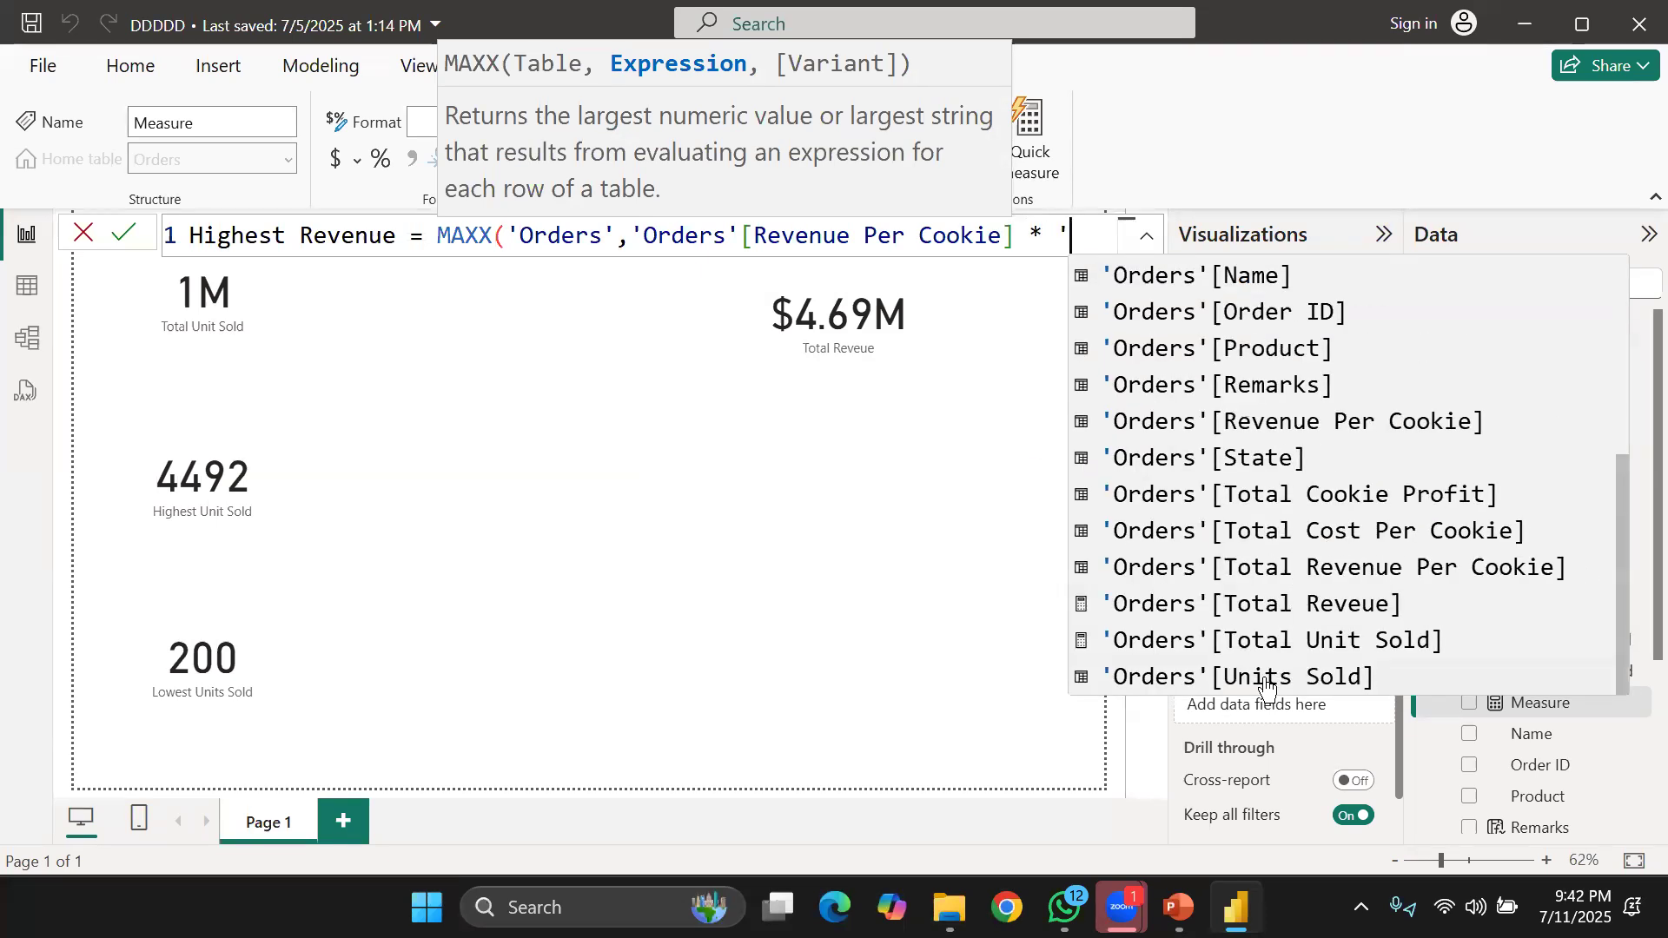
pyautogui.click(1266, 677)
pyautogui.press('Return')
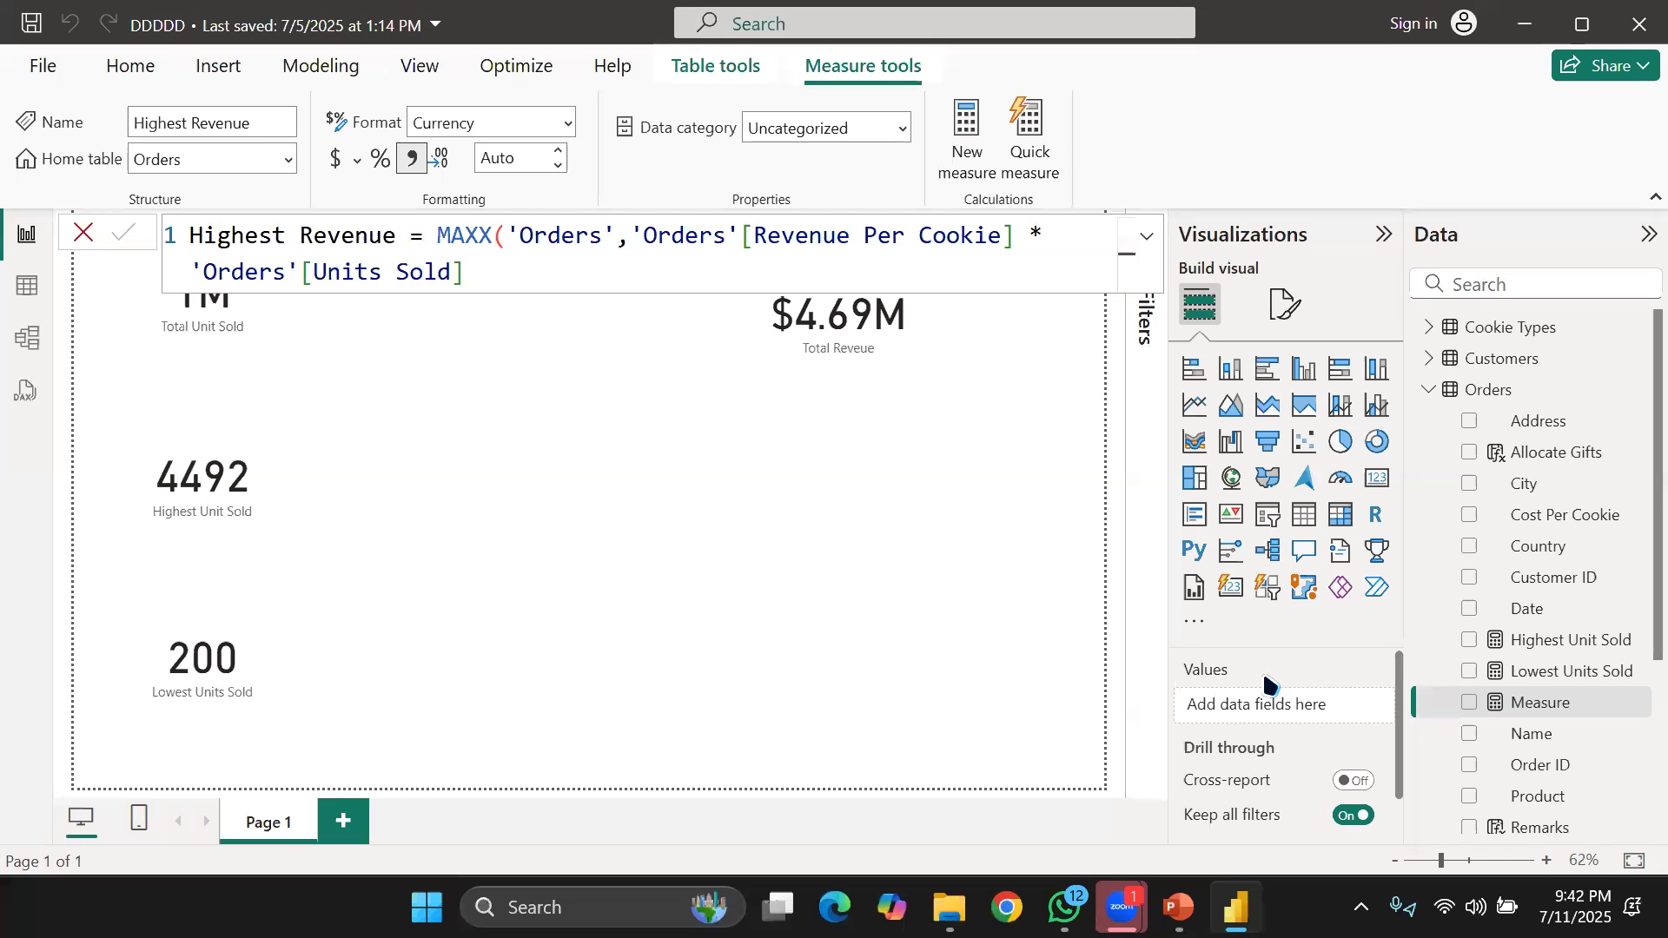
# Add a card showing Highest Revenue, place it below the Total Reveue card and widen it to fit the full value.
pyautogui.click(1373, 485)
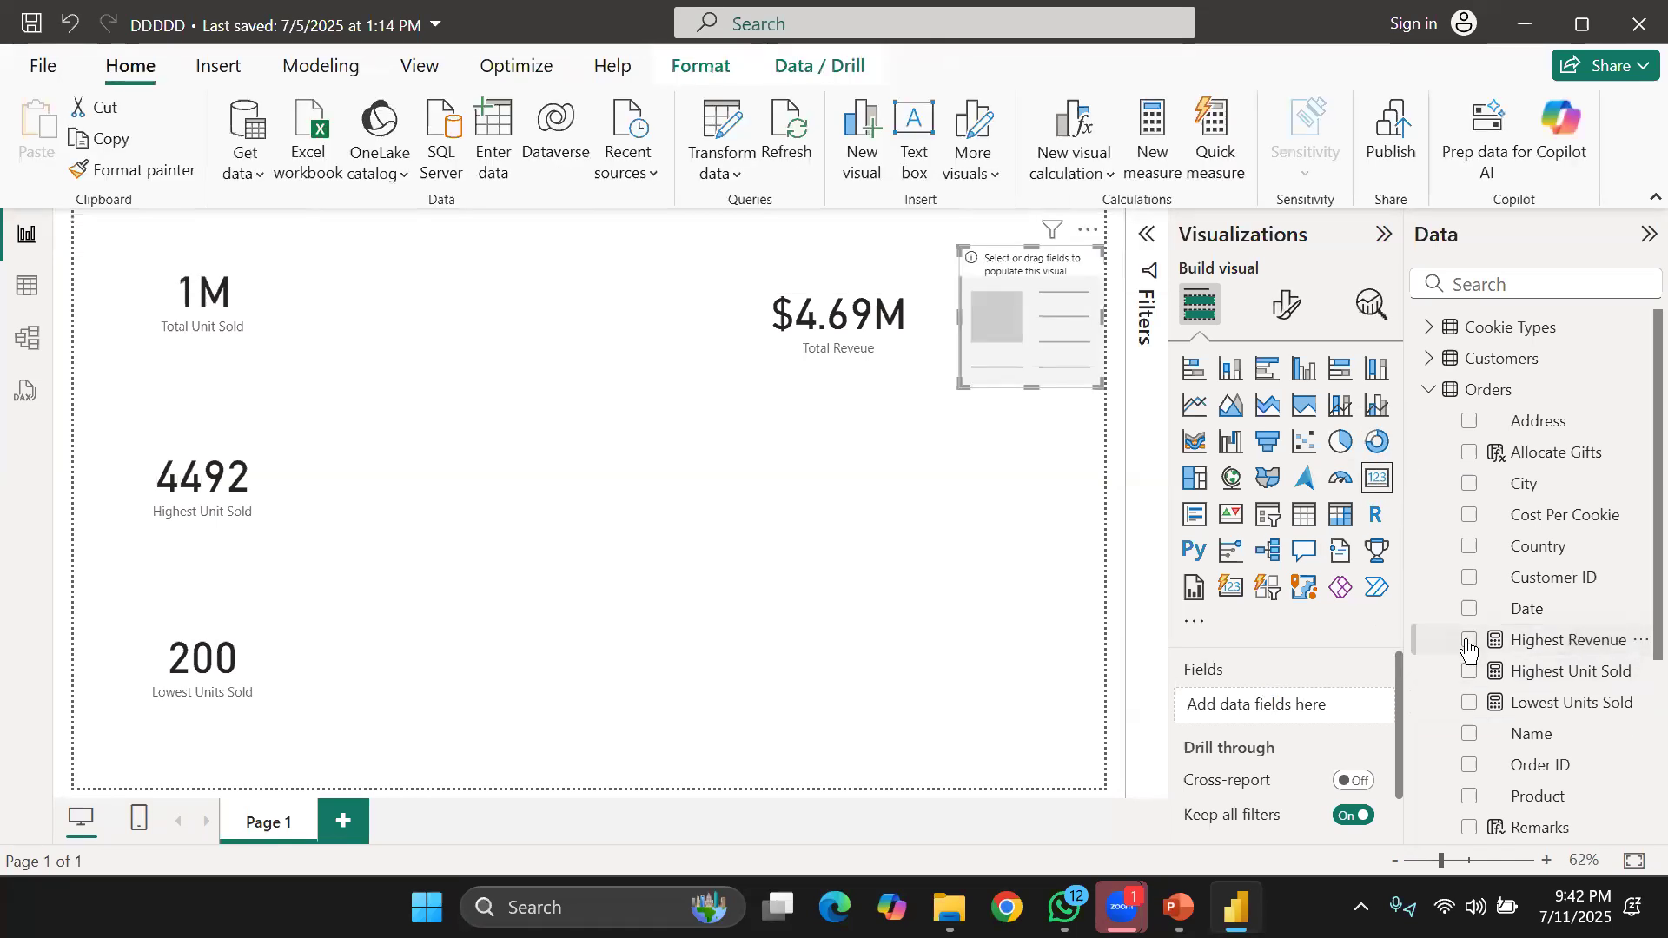
pyautogui.click(1467, 641)
pyautogui.moveTo(1042, 278); pyautogui.dragTo(849, 400)
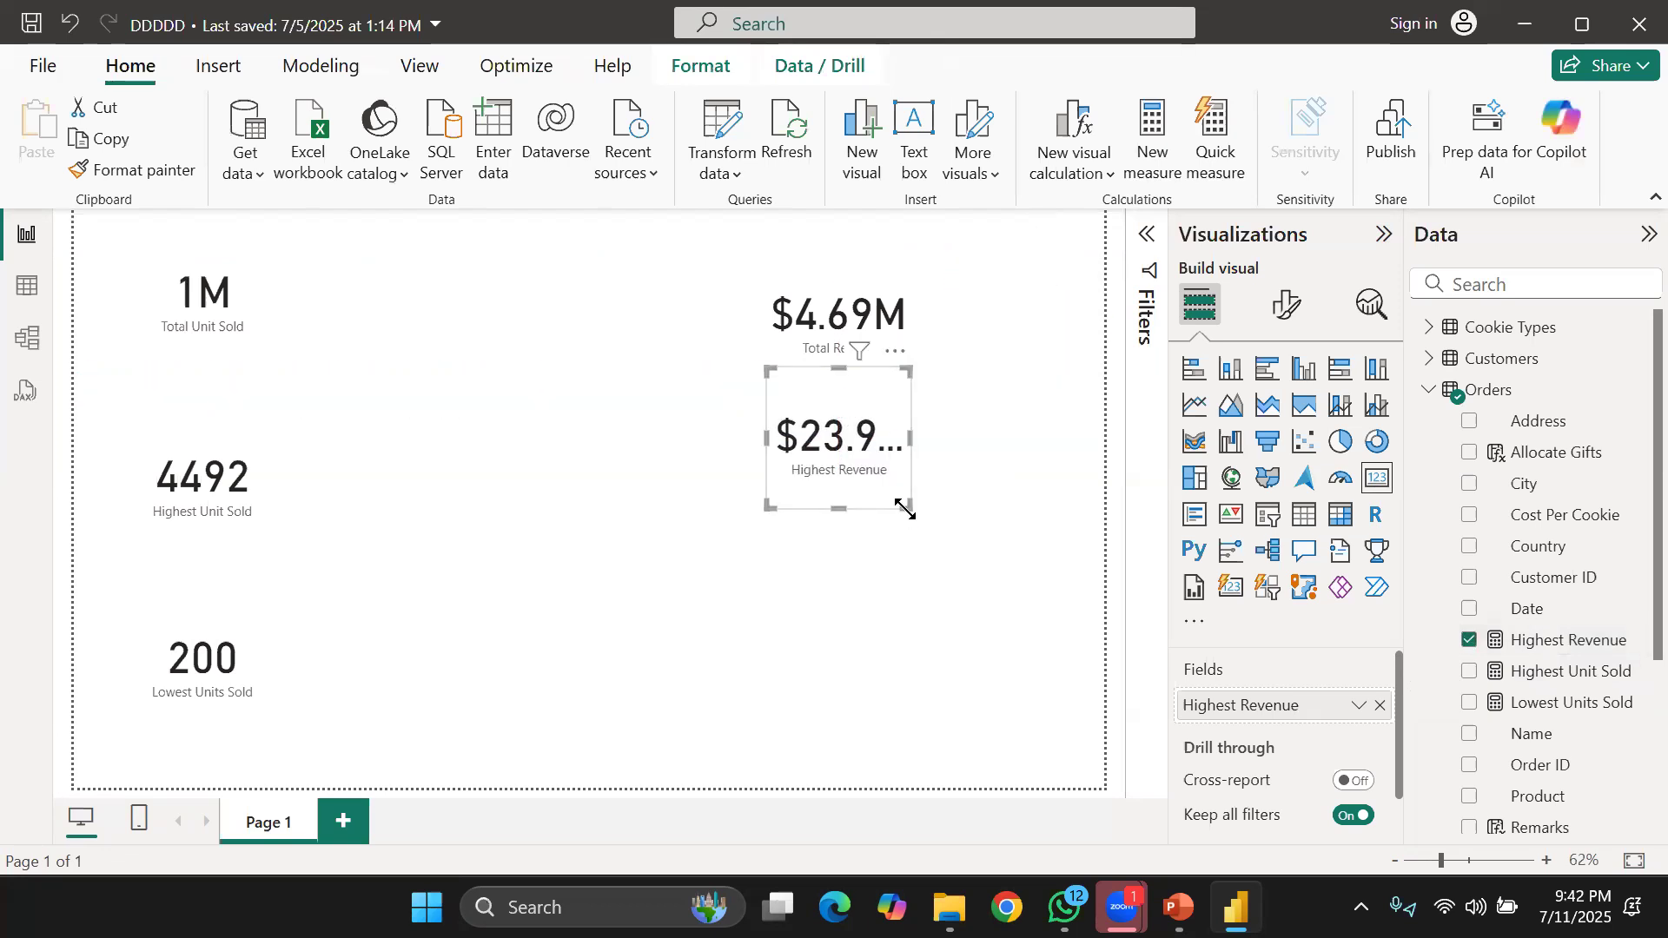
pyautogui.moveTo(910, 439); pyautogui.dragTo(956, 437)
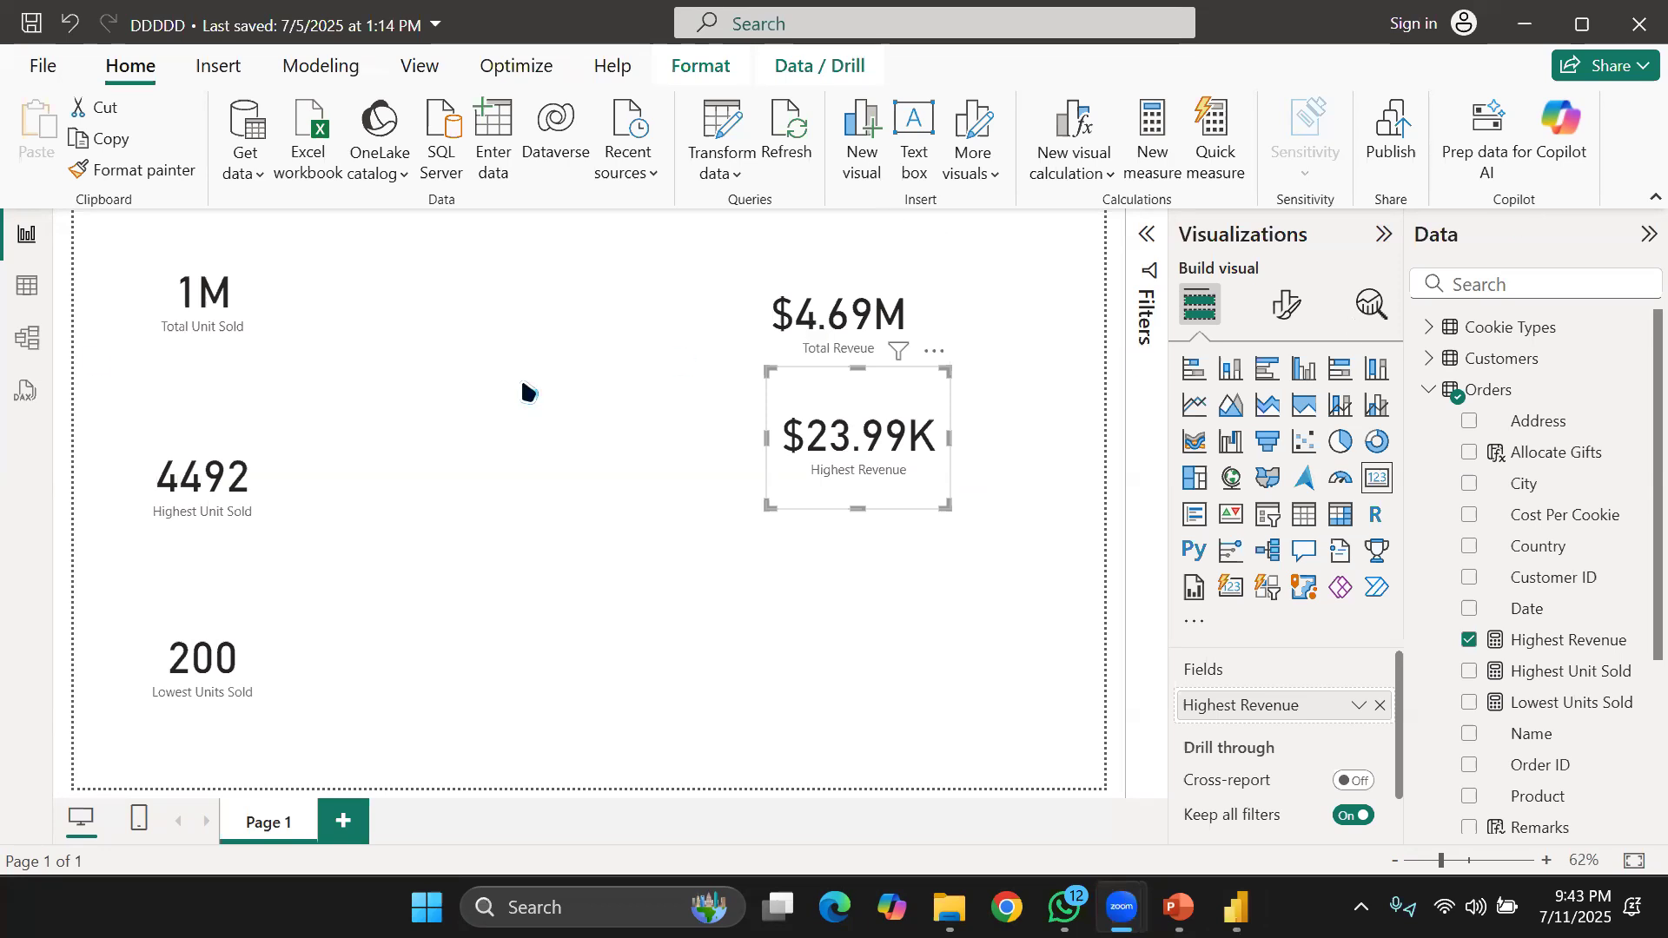
# Examine the revenue, cost and profit columns in the Orders table data and return to the report page.
pyautogui.click(23, 301)
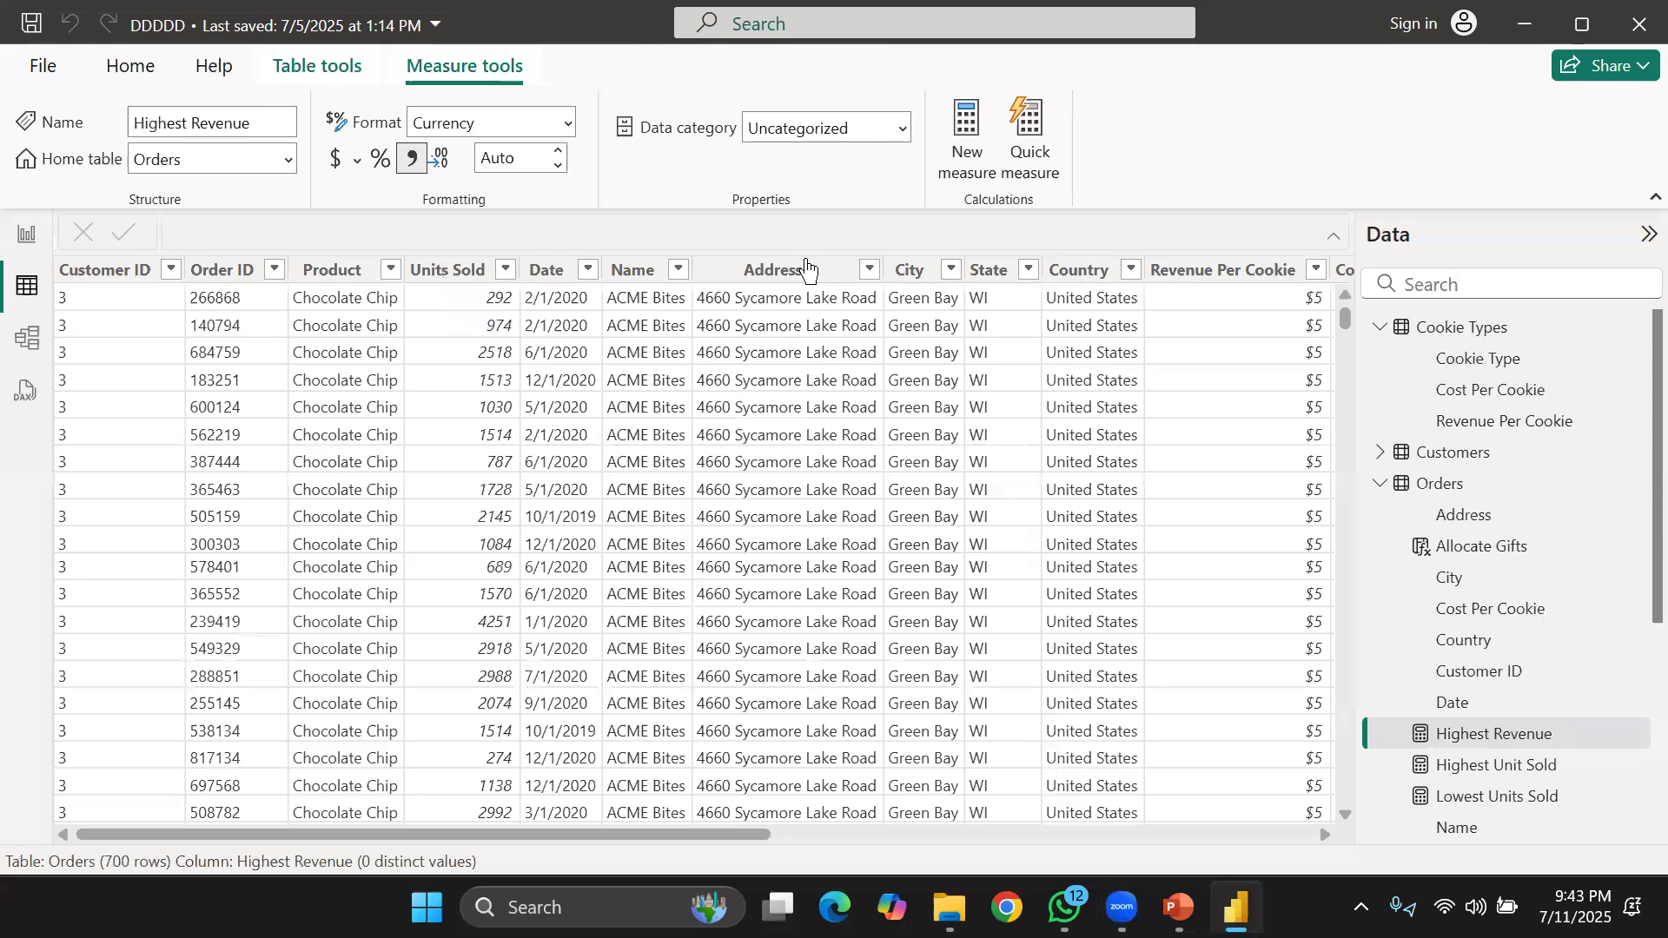
pyautogui.hscroll(10, 1198, 413)
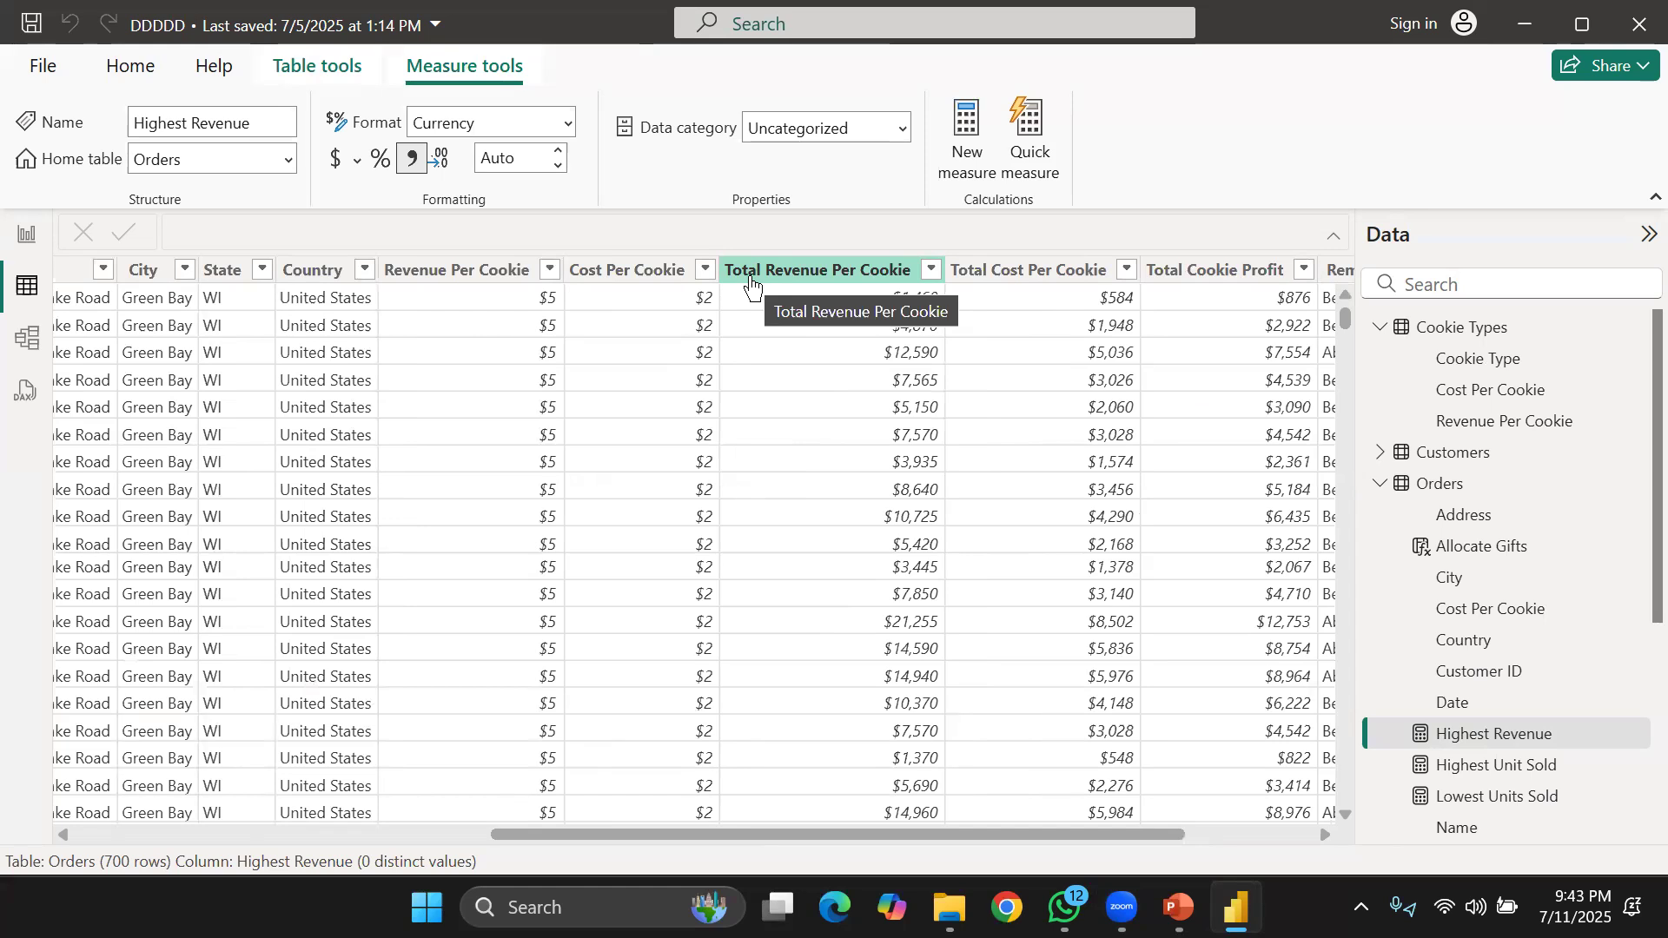
pyautogui.click(17, 235)
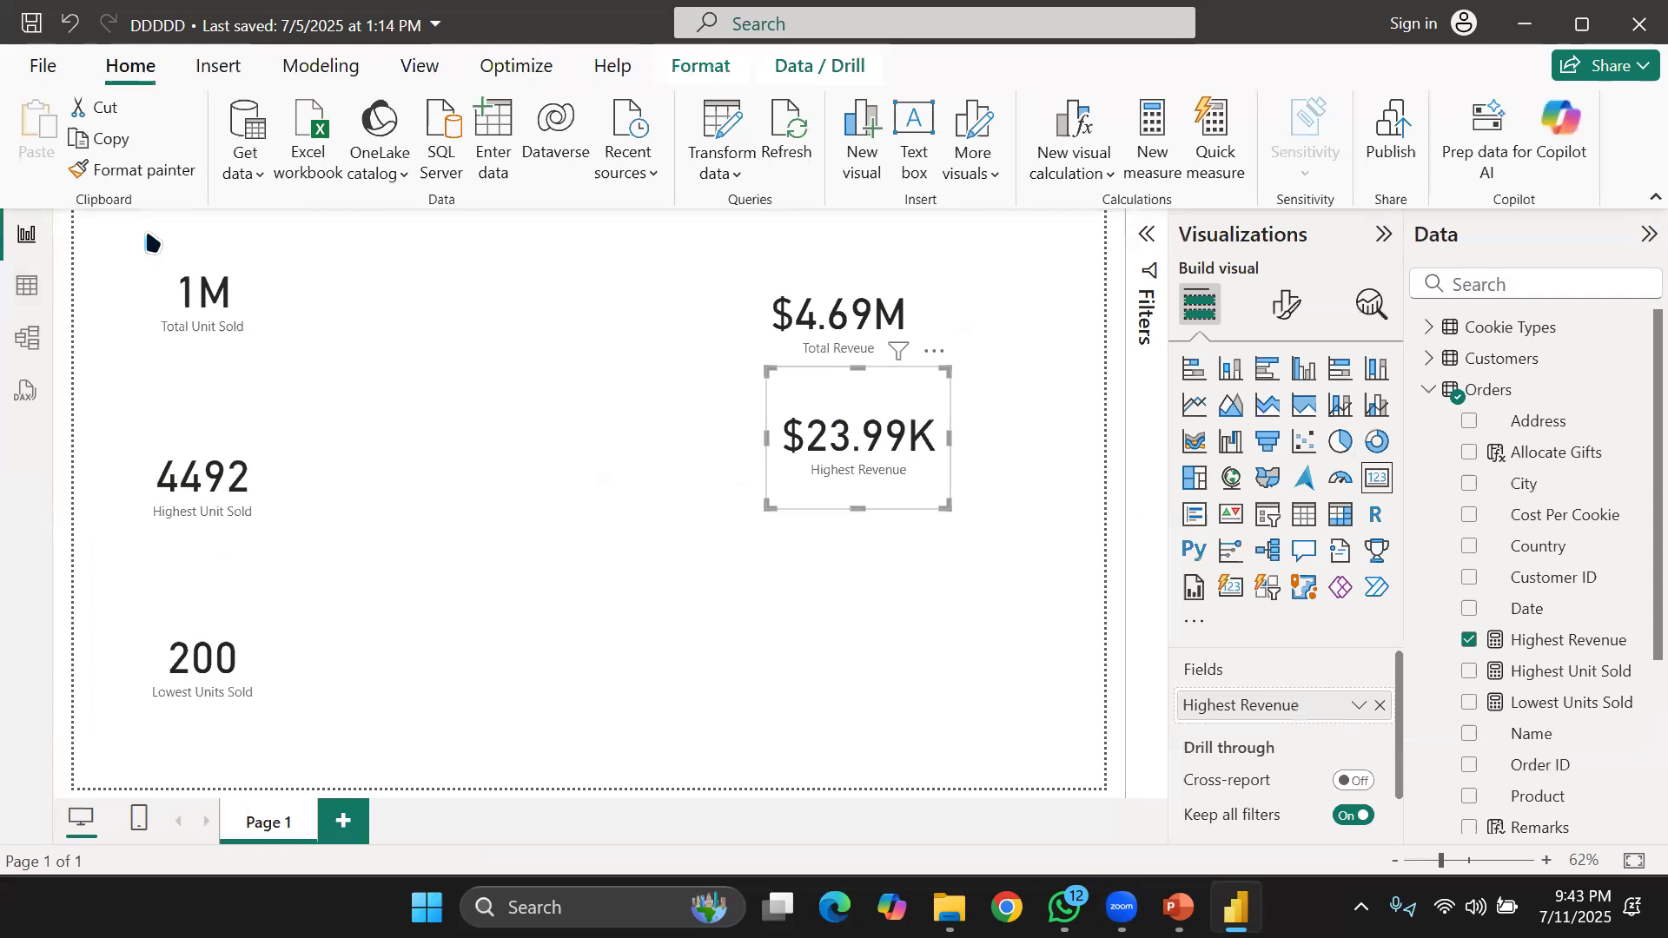
pyautogui.click(35, 65)
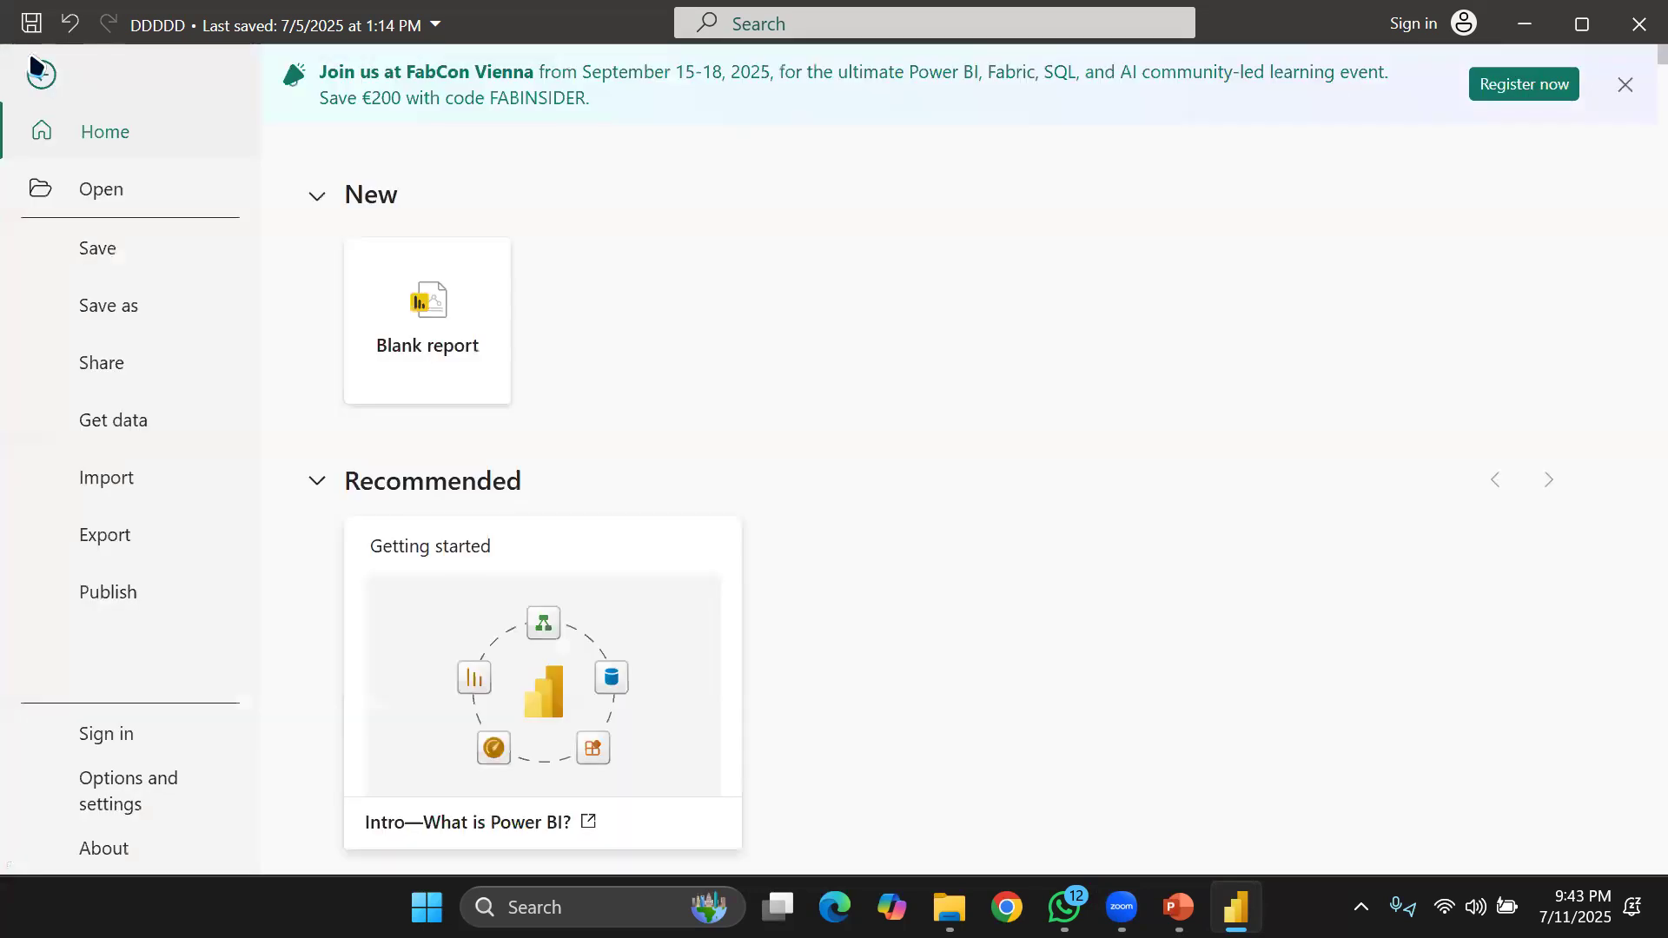
pyautogui.click(31, 63)
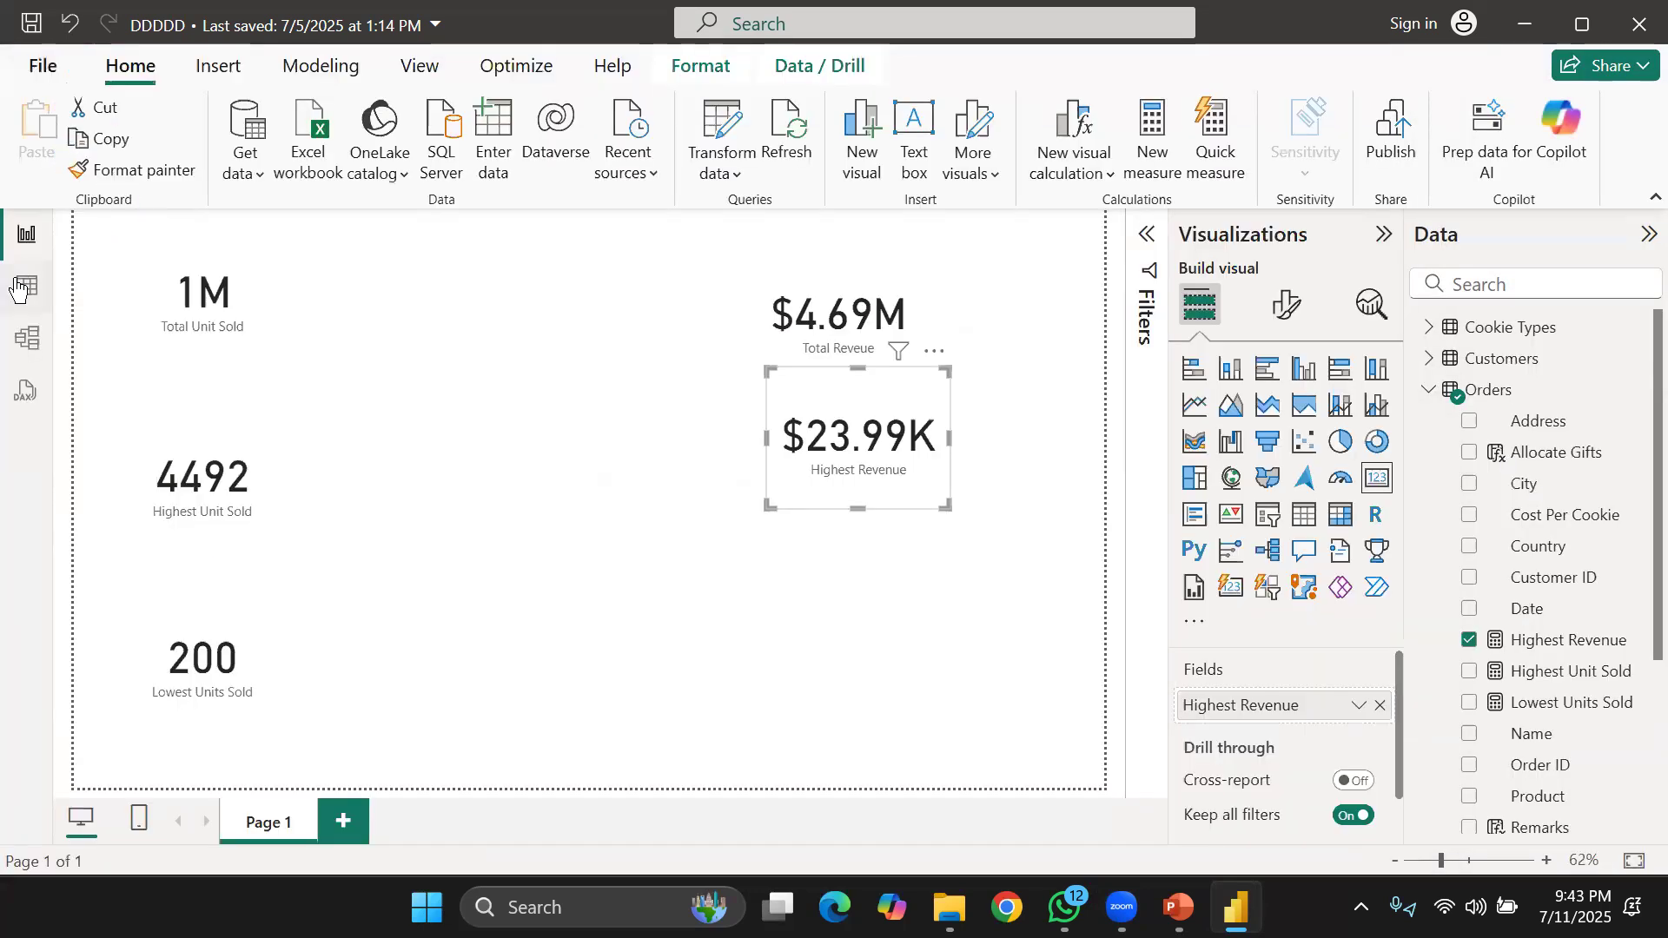
# Browse the number formats and currency symbols available for the Revenue Per Cookie column in the Orders table data.
pyautogui.click(20, 286)
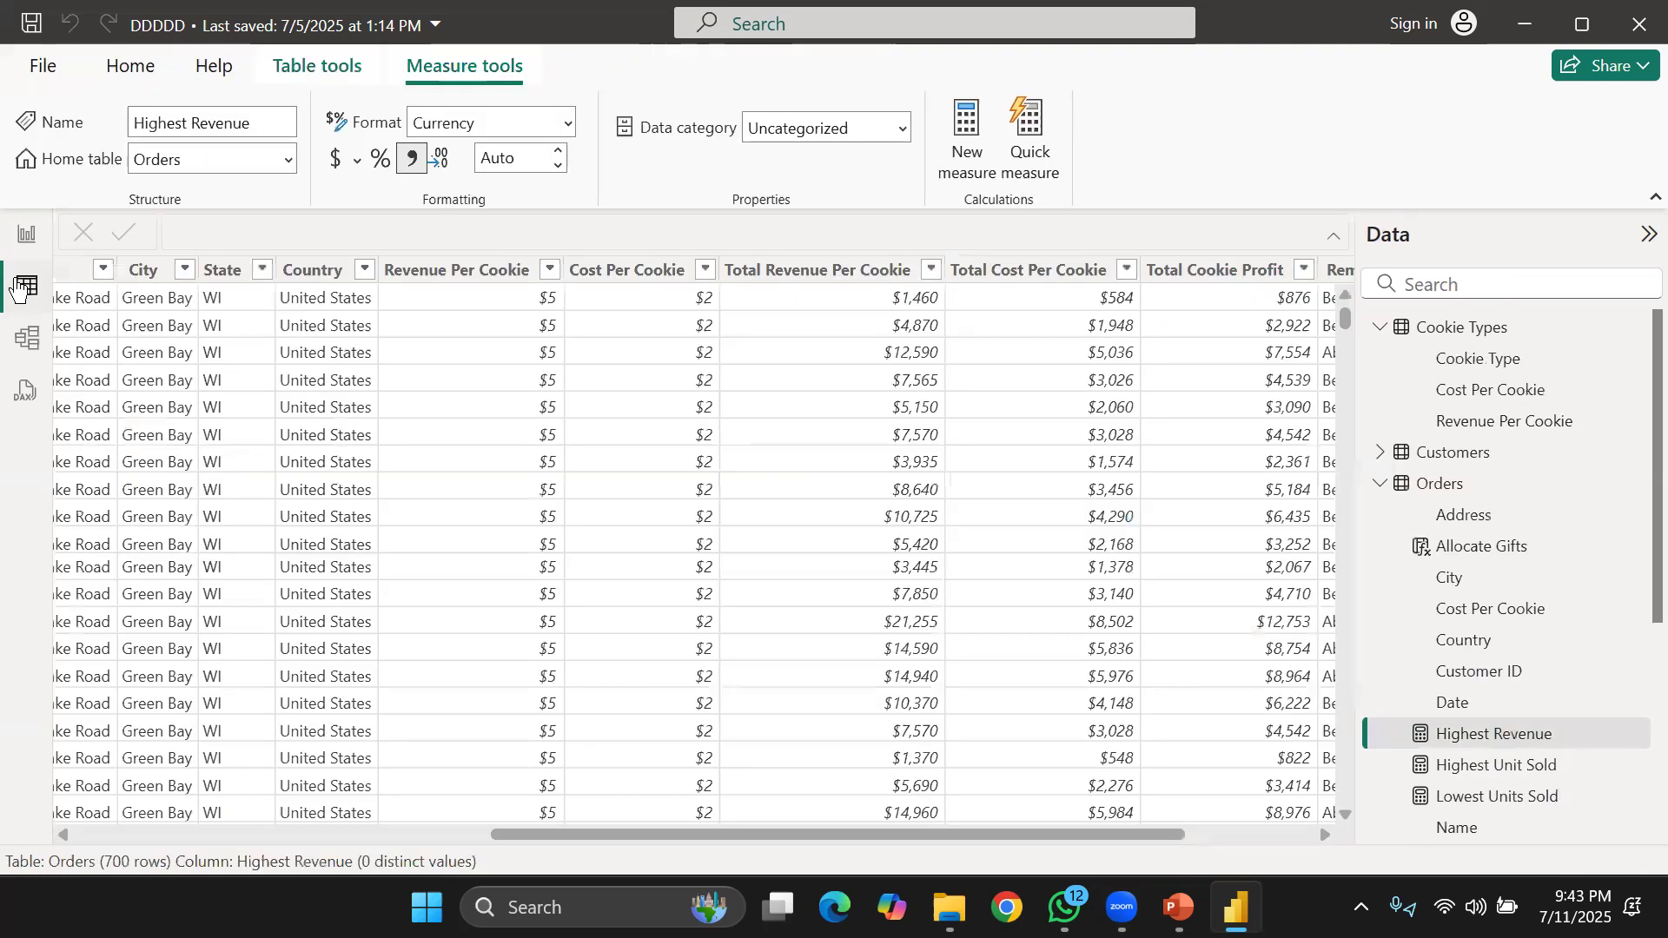
pyautogui.click(460, 269)
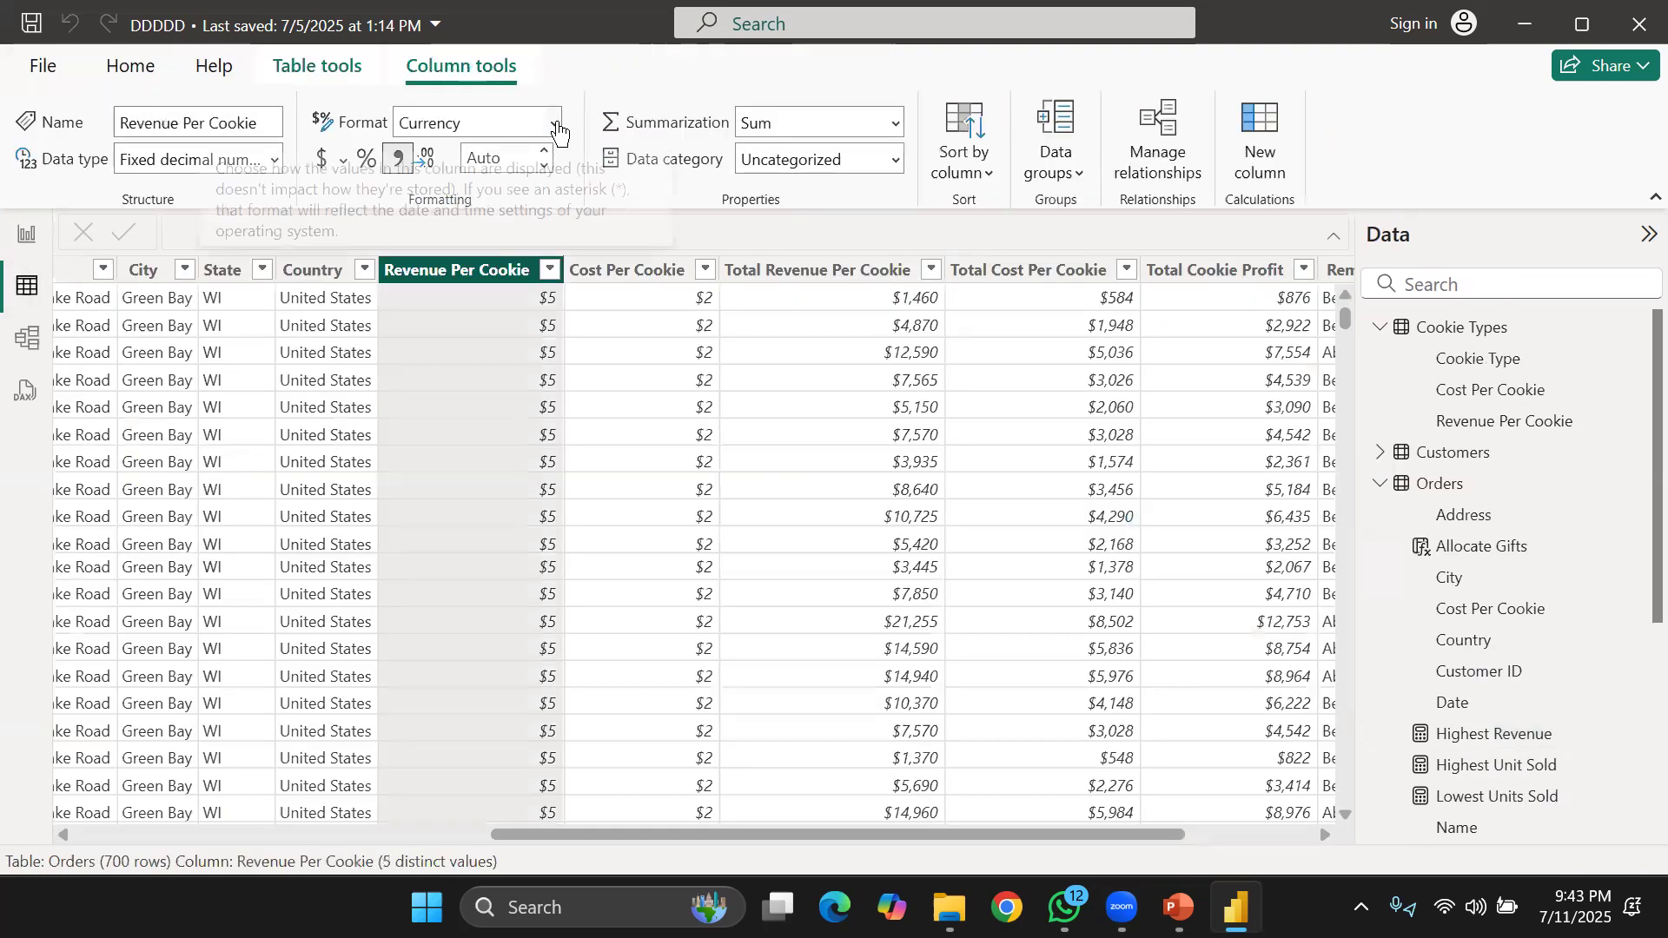
pyautogui.click(558, 127)
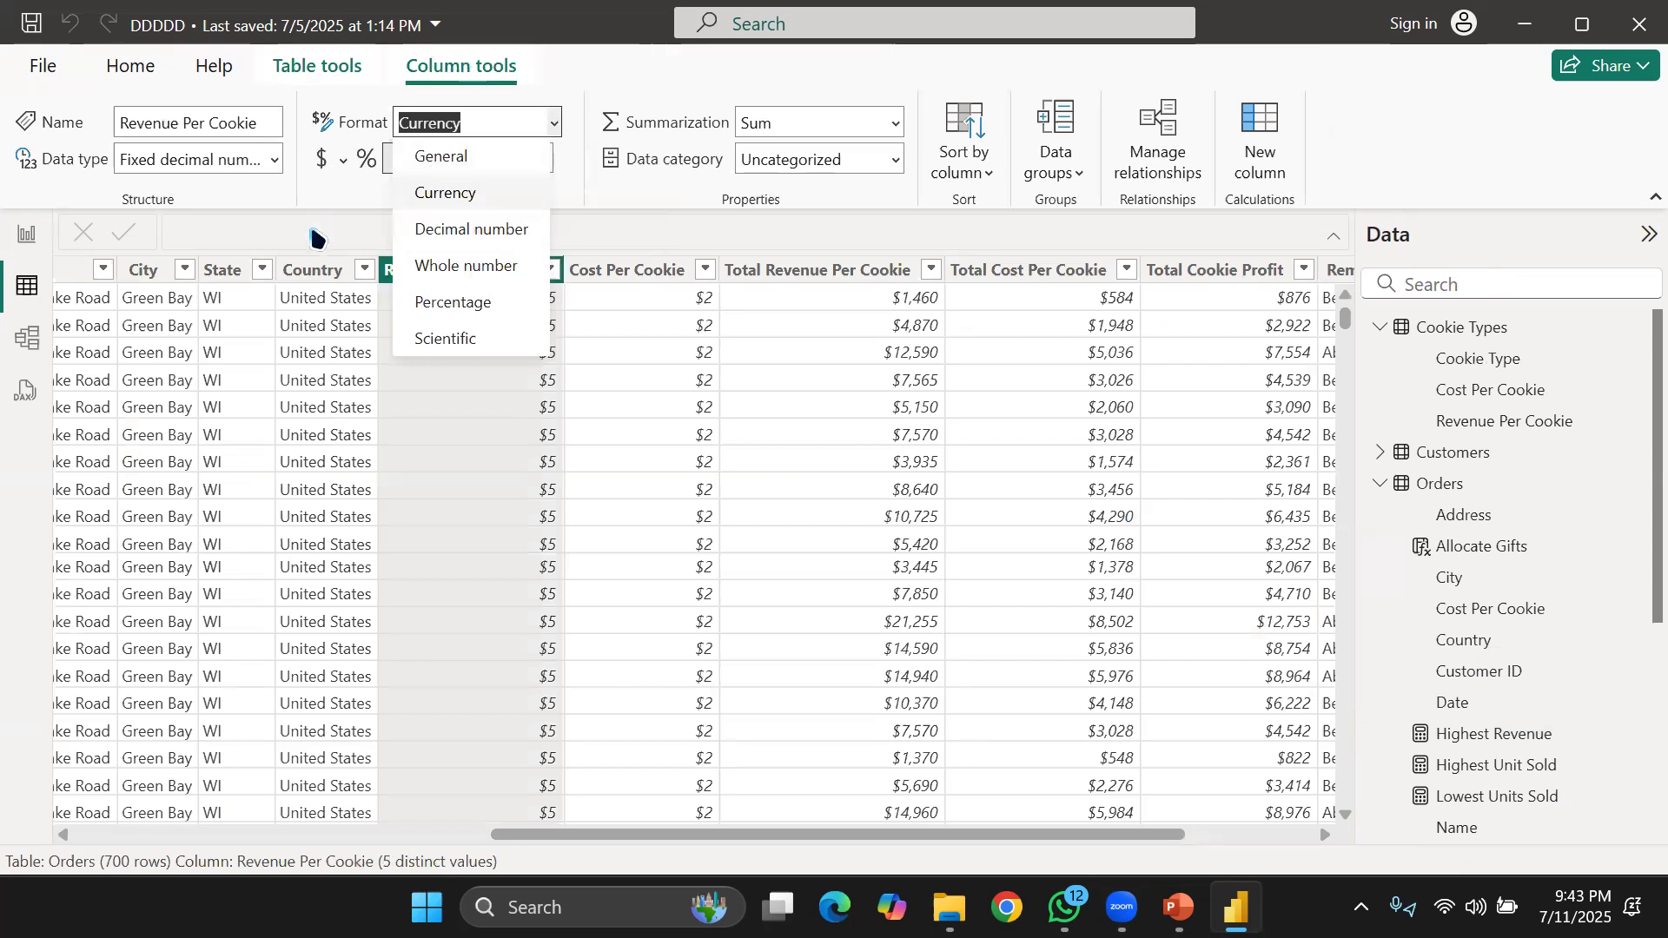
pyautogui.click(343, 189)
pyautogui.click(343, 159)
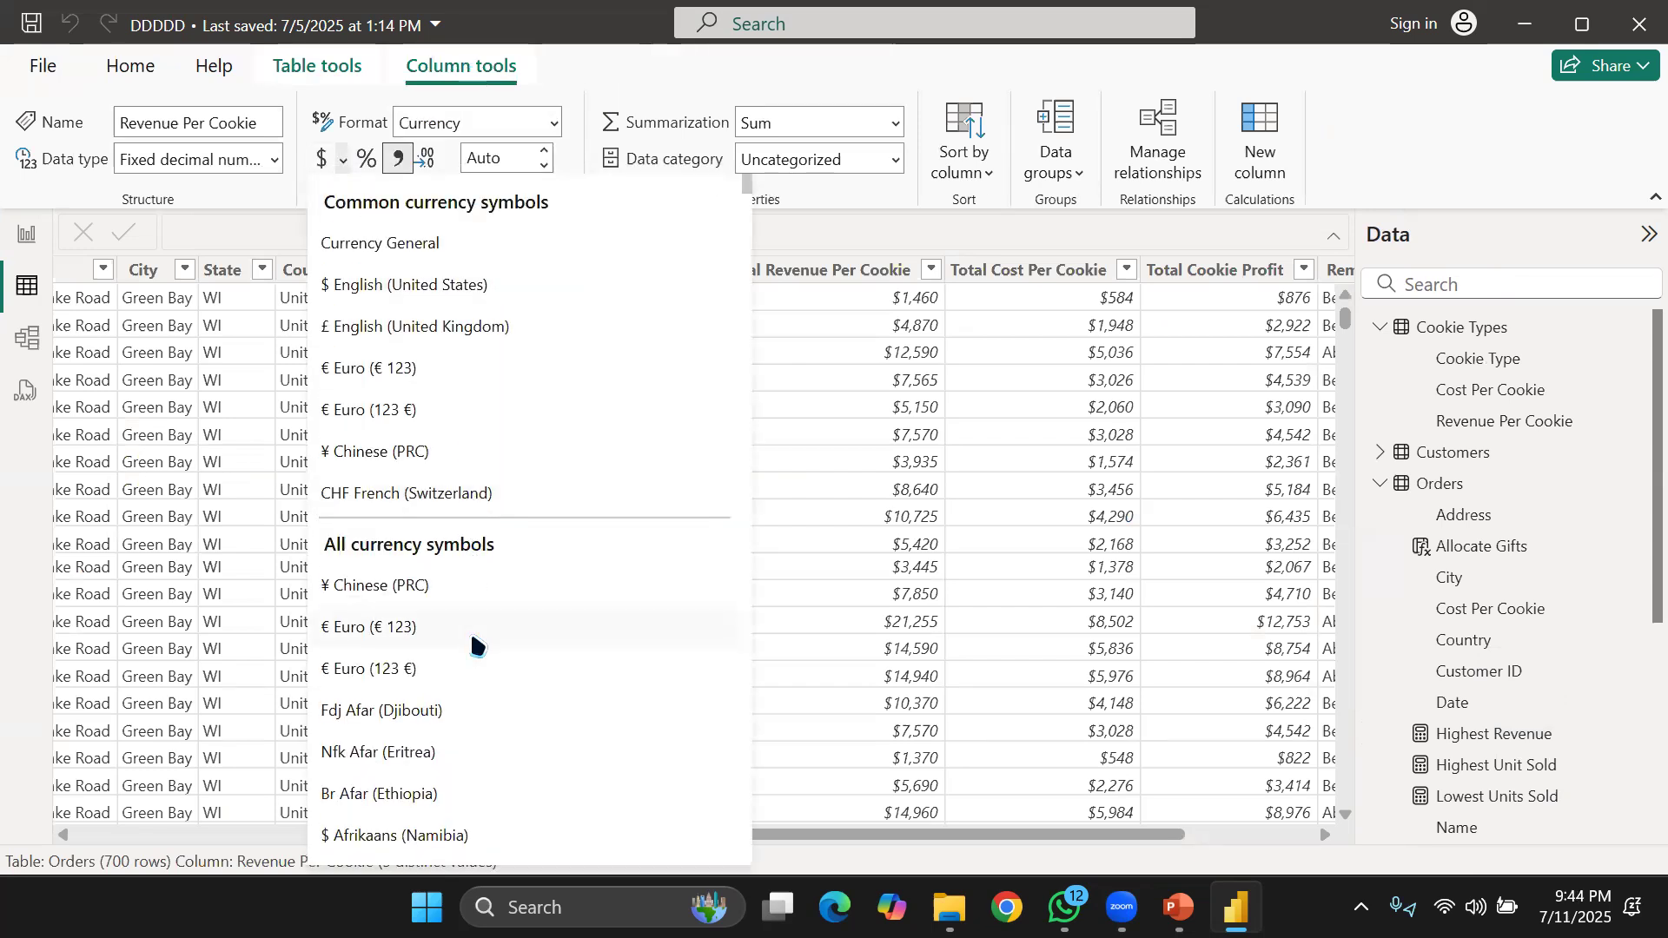
pyautogui.scroll(-20, 473, 565)
pyautogui.scroll(-20, 476, 527)
pyautogui.scroll(6, 476, 527)
pyautogui.scroll(2, 476, 527)
pyautogui.scroll(-4, 476, 527)
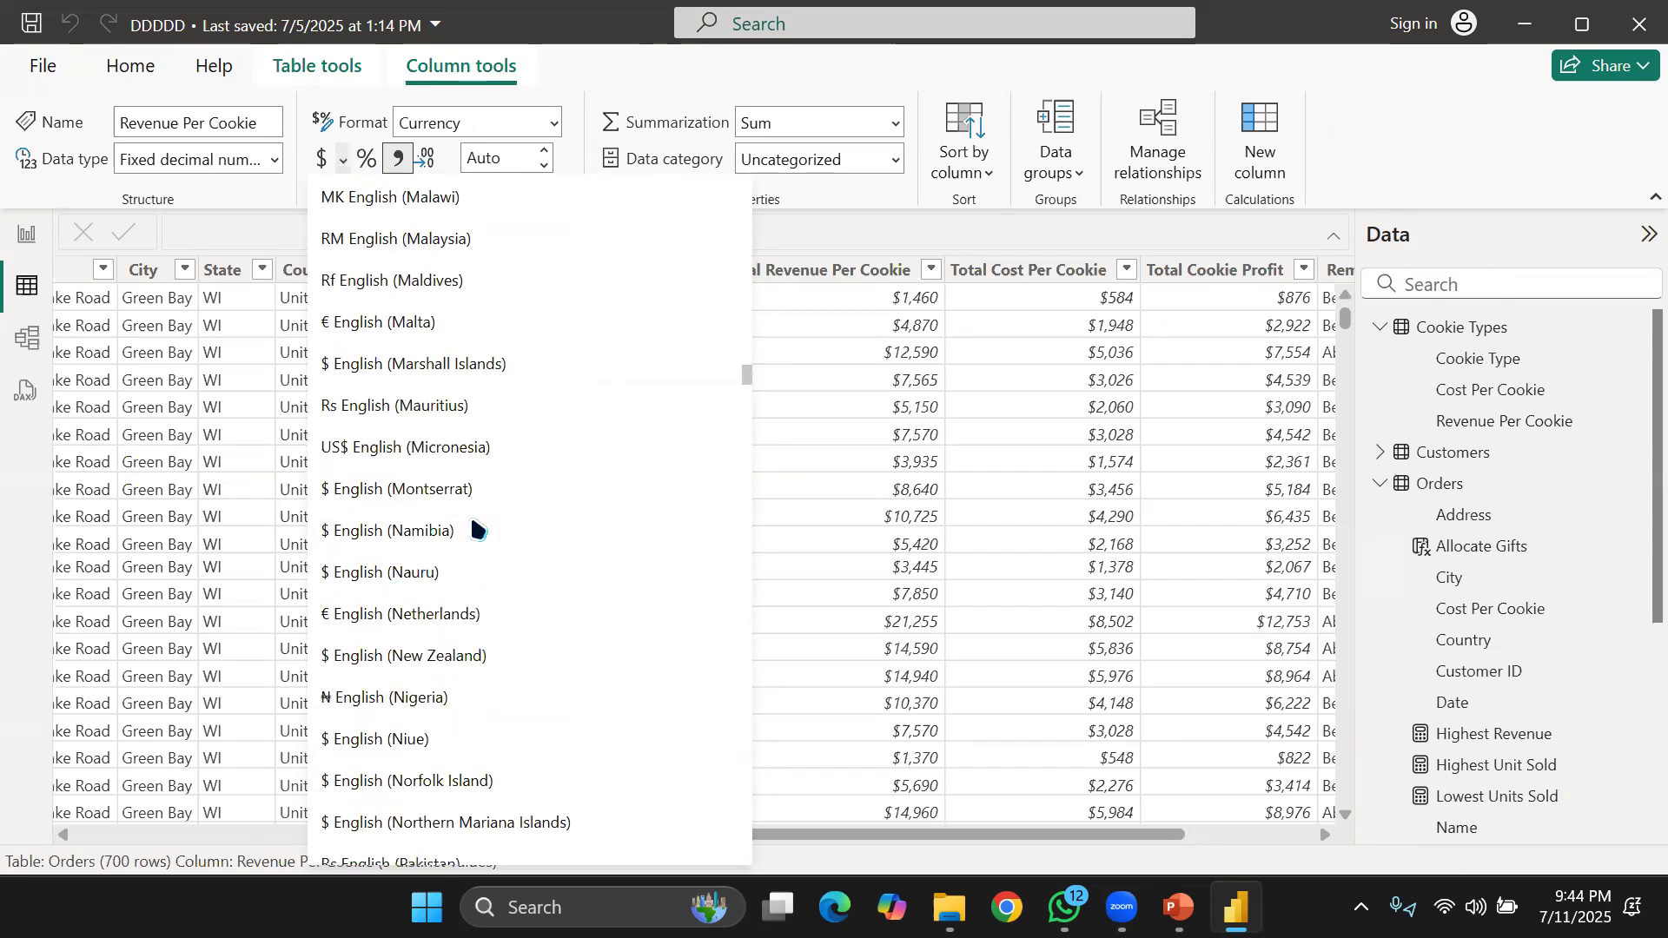
pyautogui.click(832, 219)
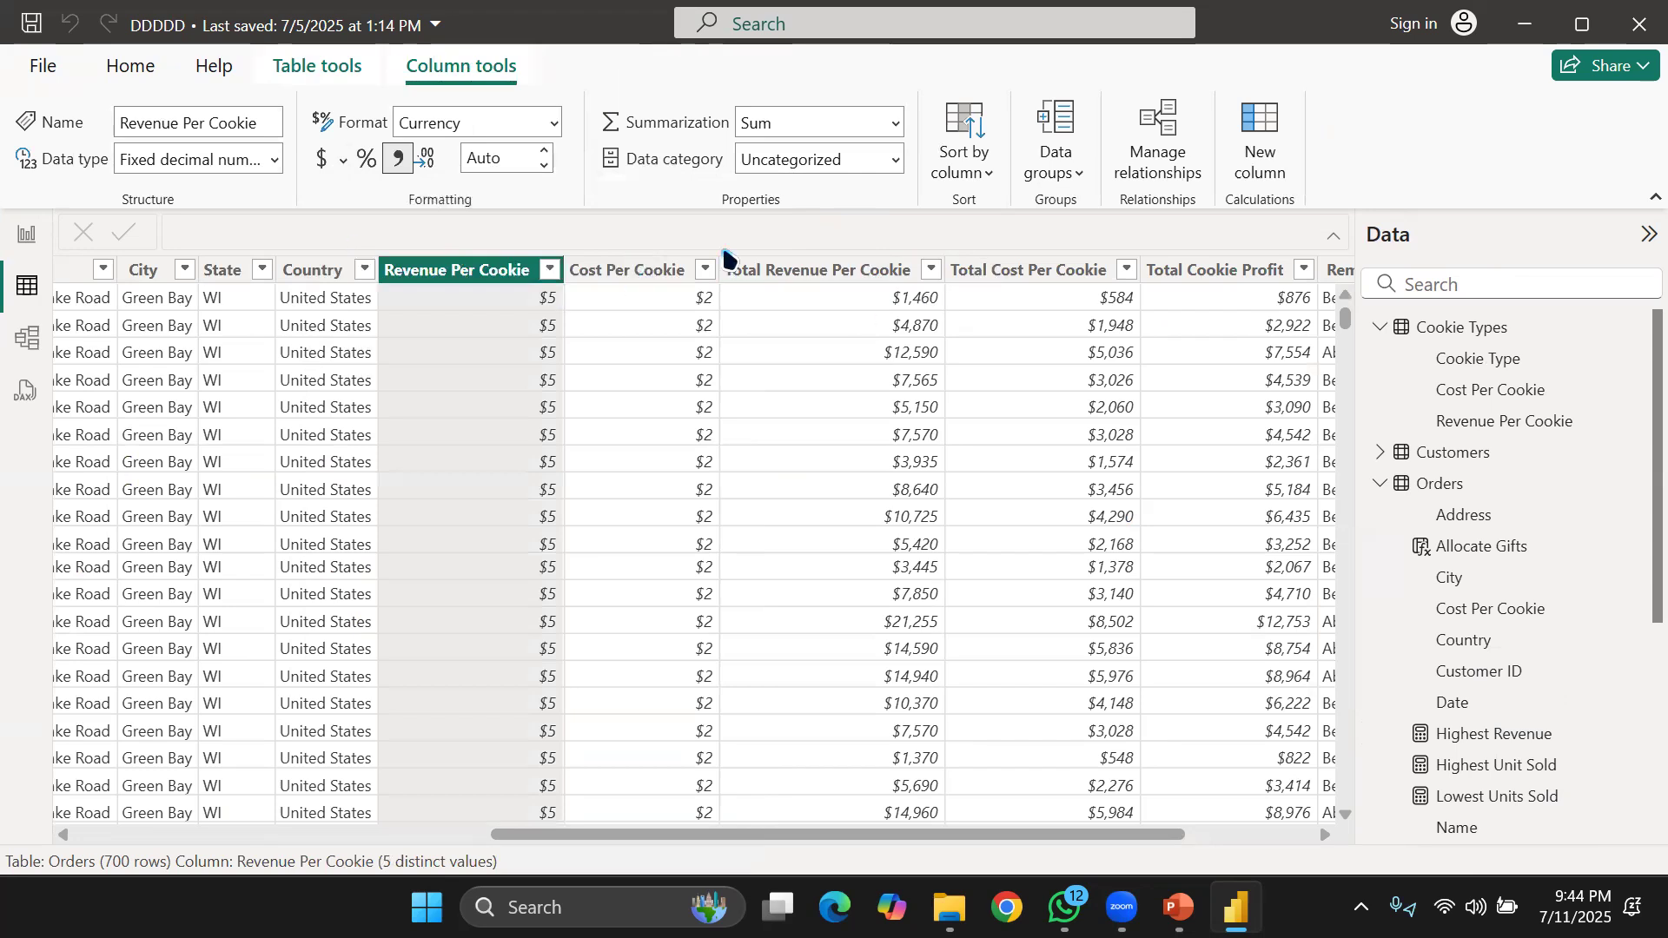
# Inspect the Total Revenue Per Cookie, Revenue Per Cookie and Cost Per Cookie columns in turn.
pyautogui.click(800, 271)
pyautogui.click(472, 275)
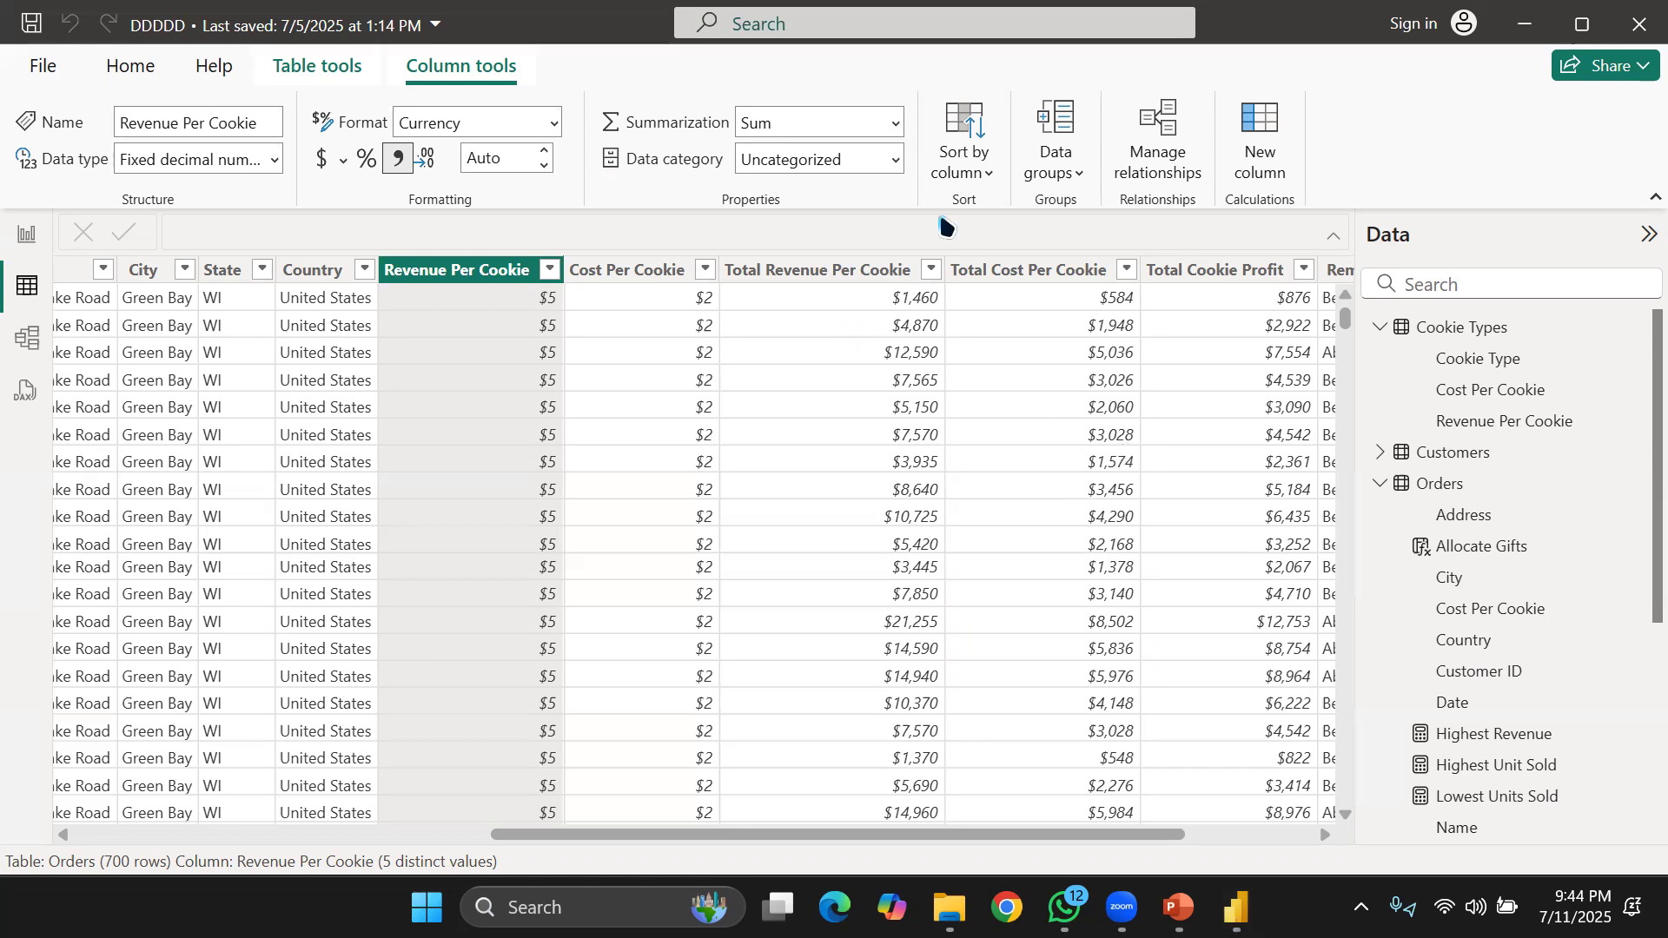
pyautogui.click(835, 277)
pyautogui.click(626, 275)
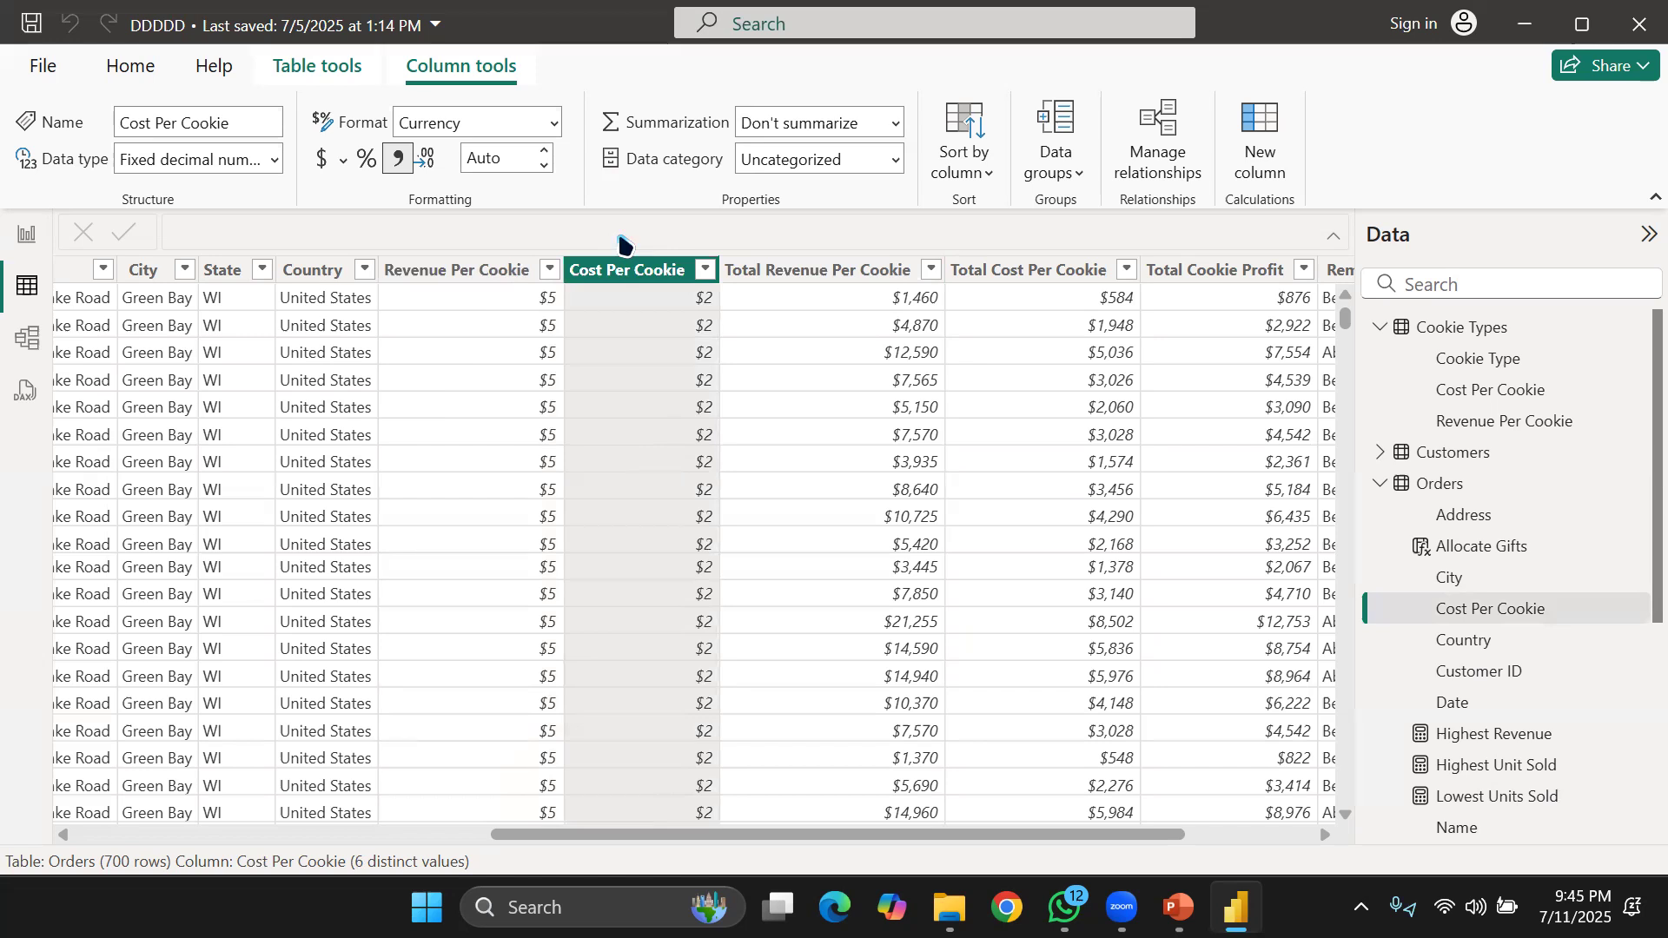
# Examine the remaining Orders table columns through Remarks and Allocate Gifts, and return to the report page.
pyautogui.hscroll(5, 955, 526)
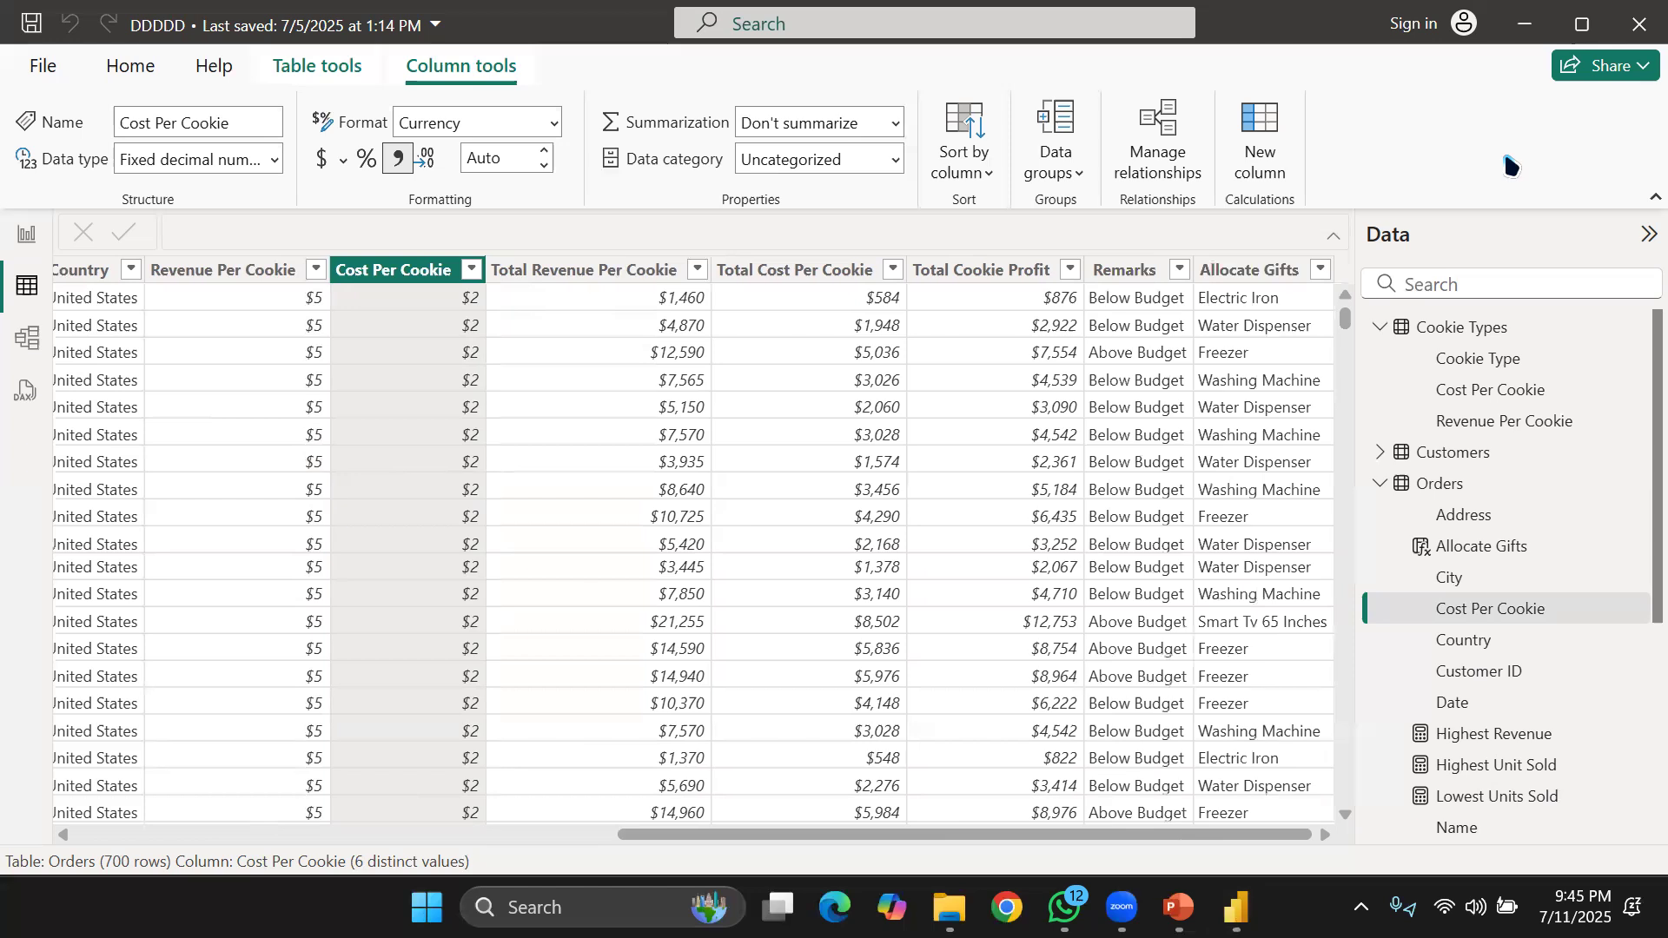
pyautogui.click(24, 250)
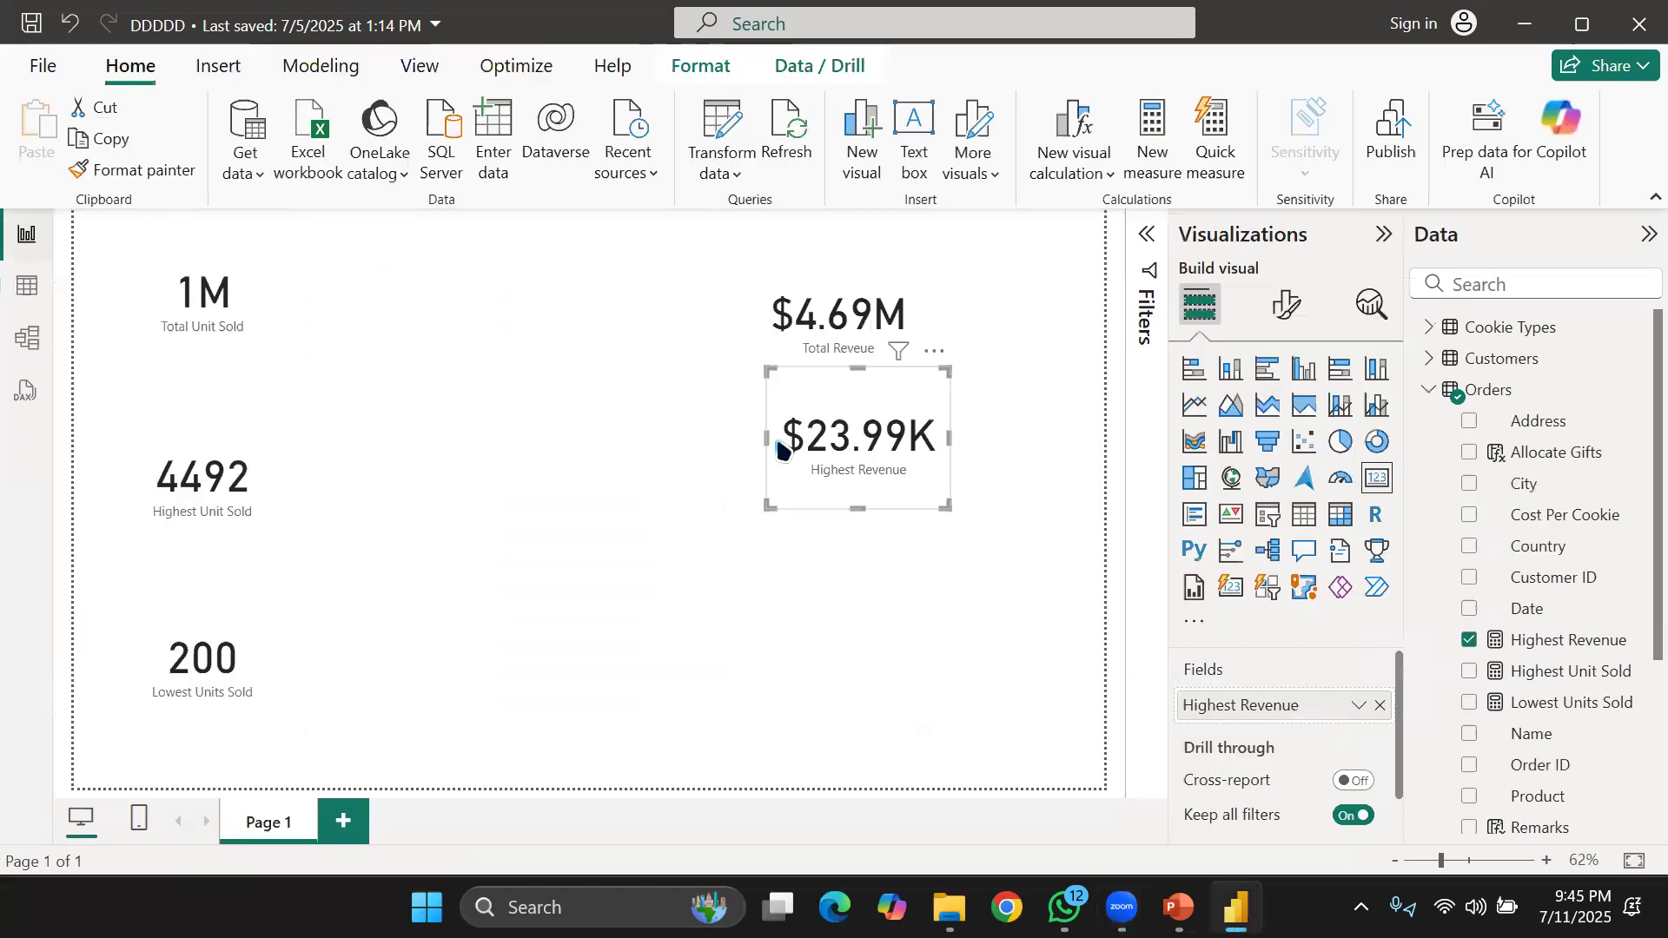
pyautogui.click(682, 417)
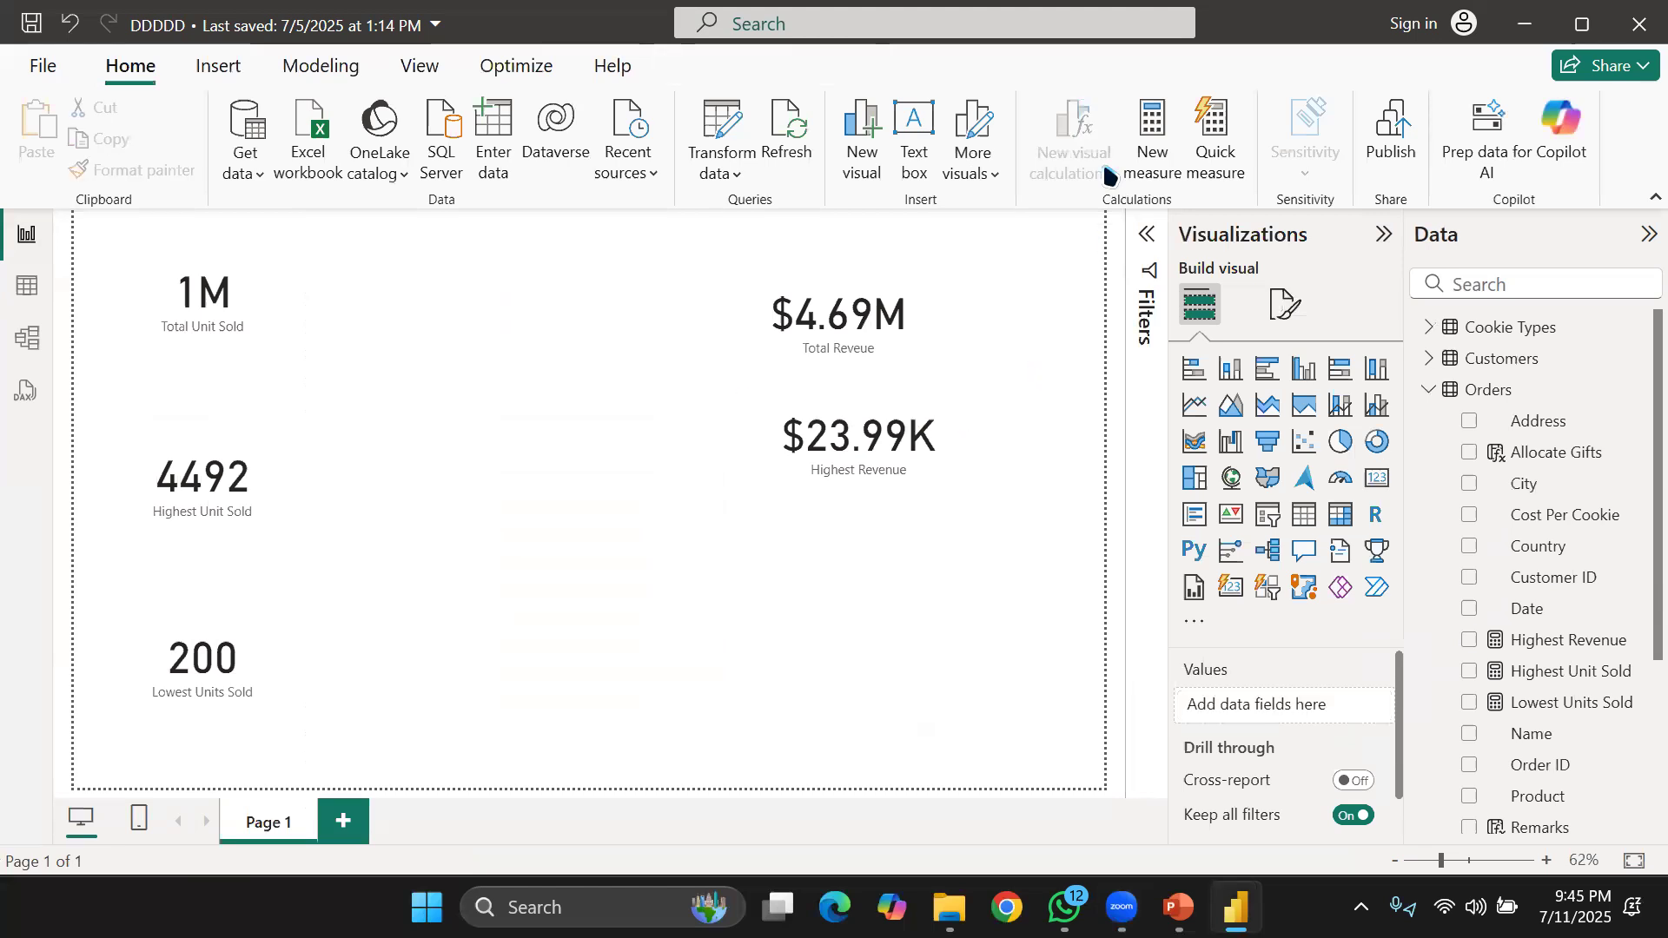
# Create a new measure in the Orders table and name it Highest Profit.
pyautogui.click(1446, 386)
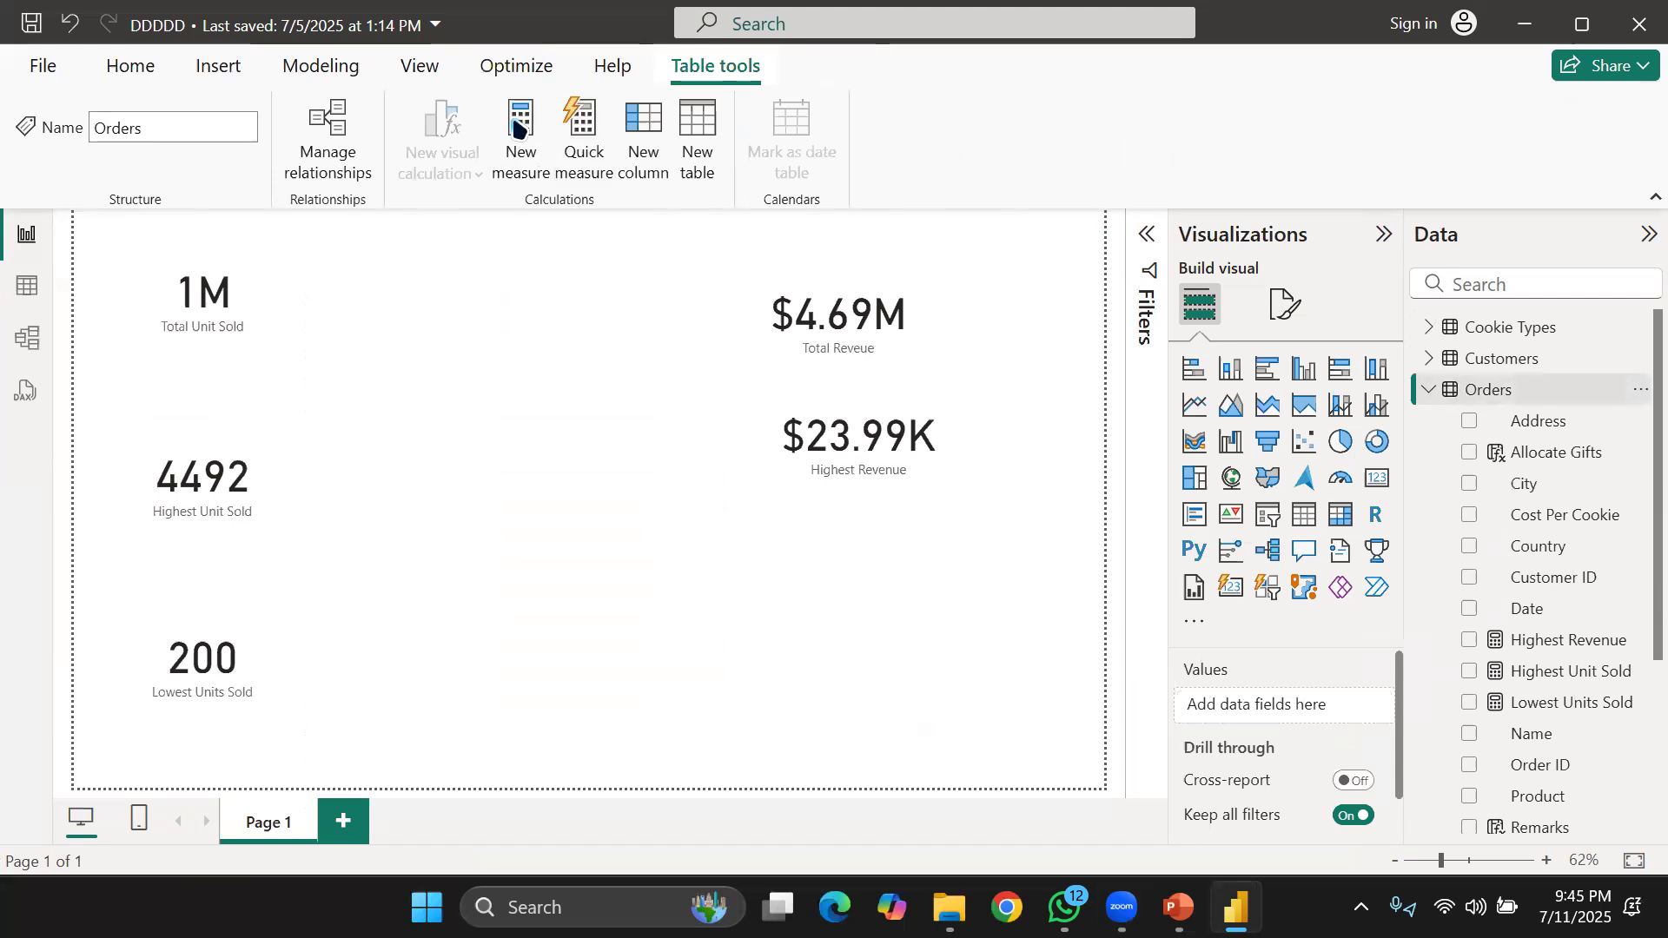
pyautogui.tripleClick(350, 247)
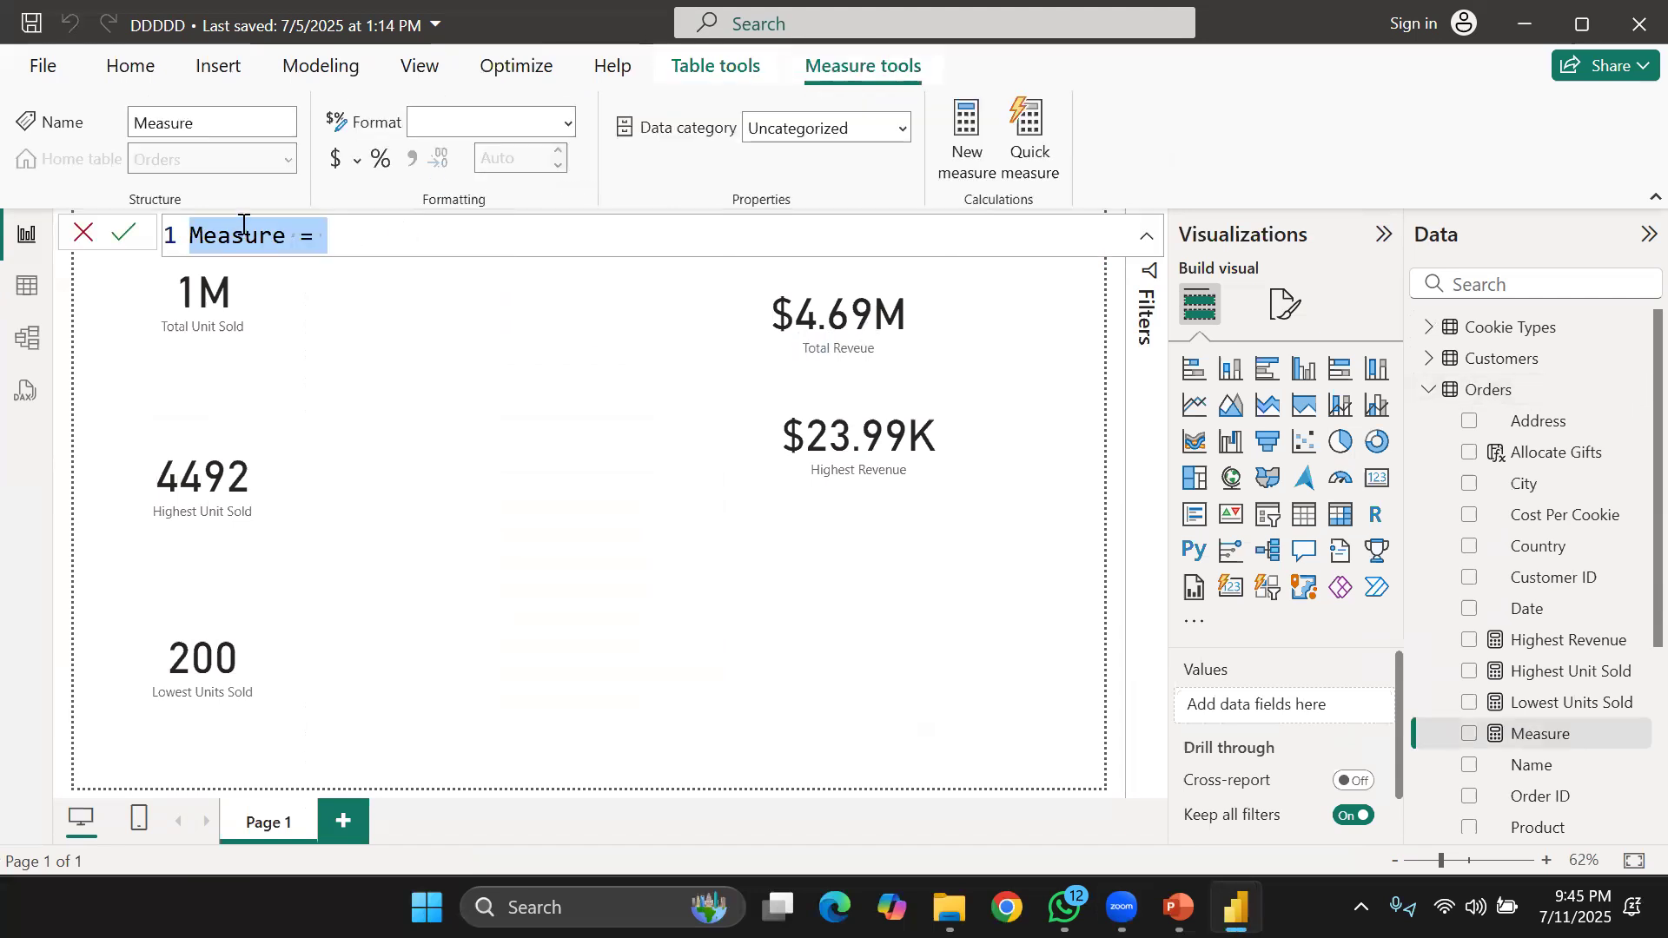
pyautogui.write('Measur')
pyautogui.press('BackSpace')
pyautogui.press('BackSpace')
pyautogui.press('BackSpace')
pyautogui.press('BackSpace')
pyautogui.press('BackSpace')
pyautogui.press('BackSpace')
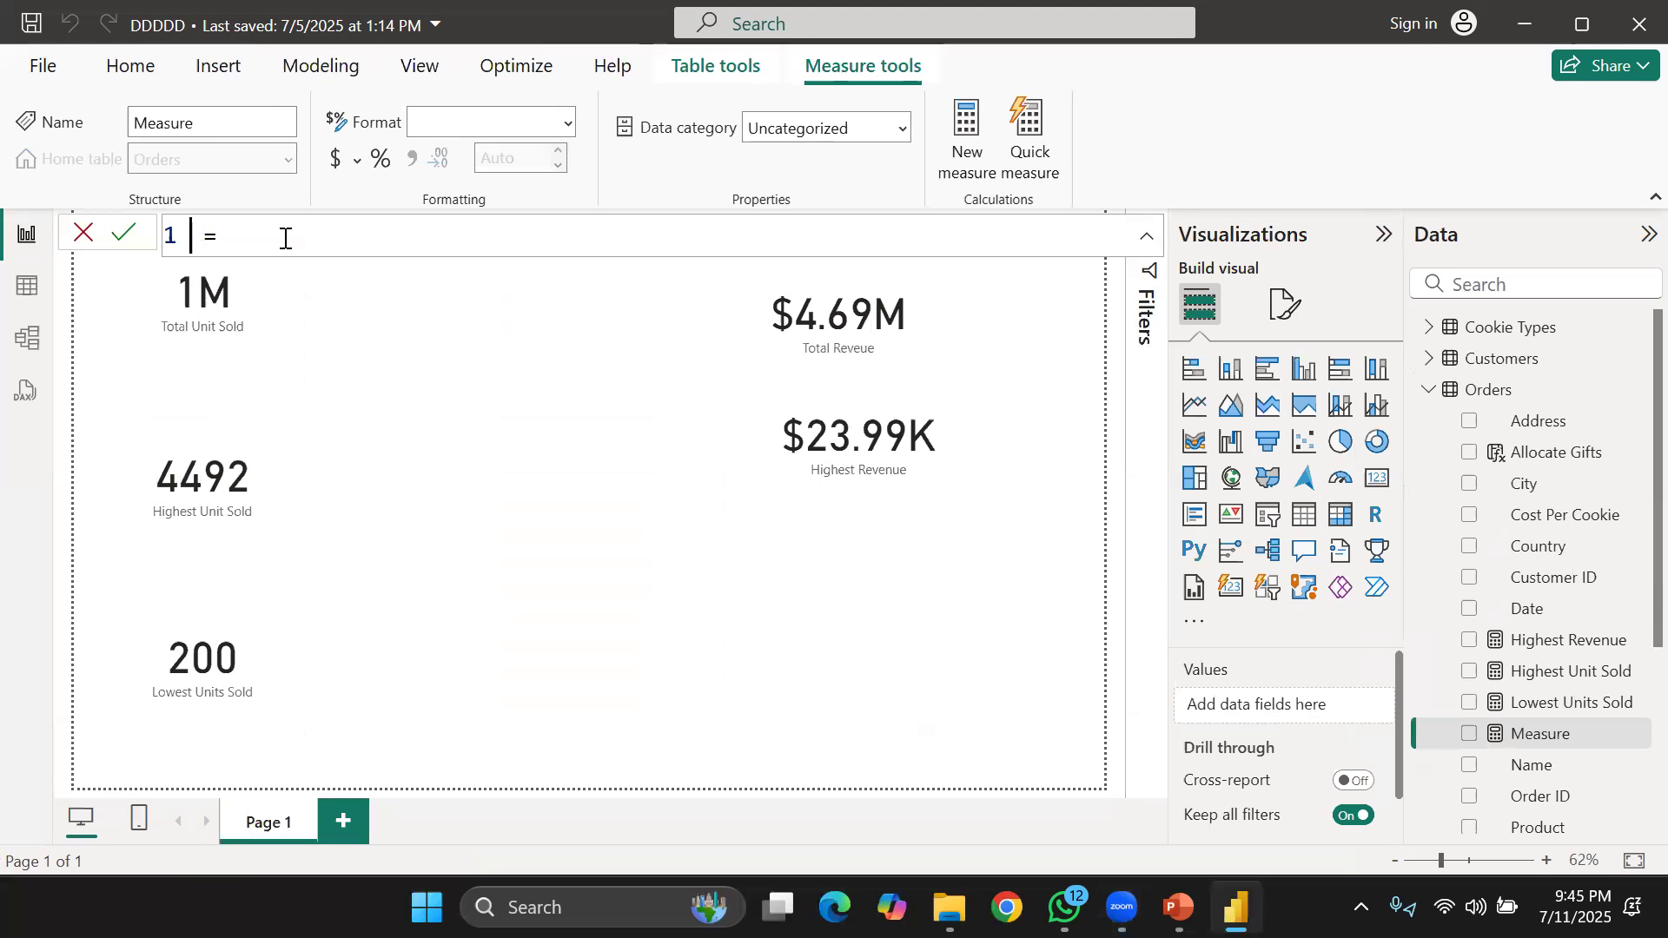
pyautogui.write('Highes ')
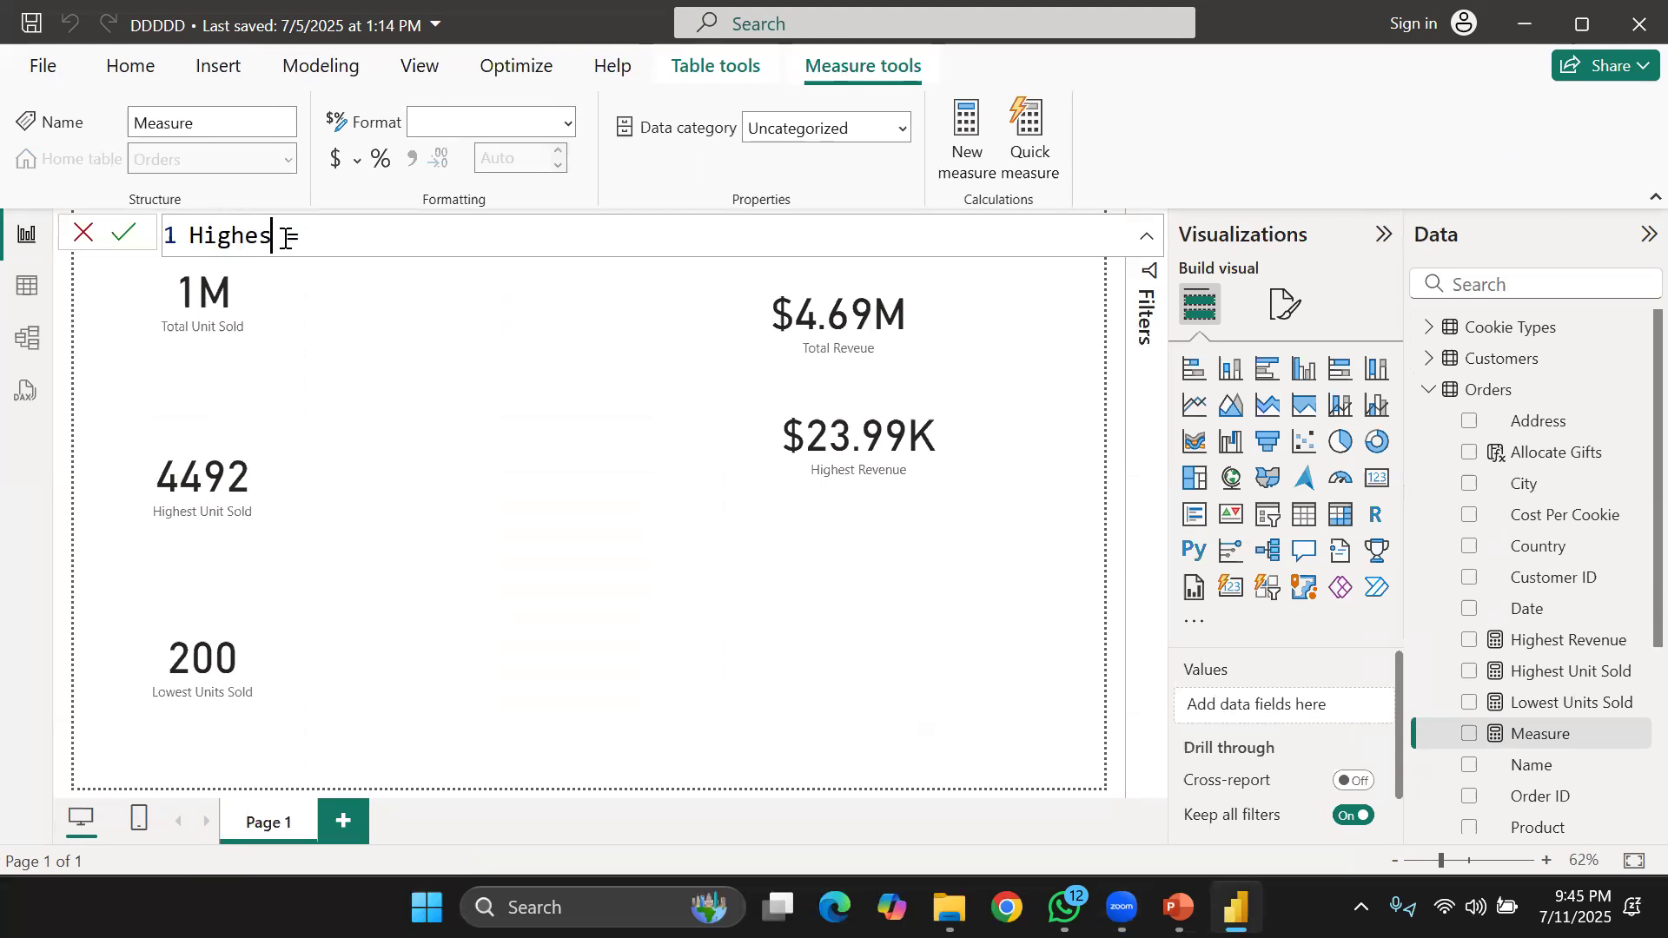
pyautogui.write('t')
pyautogui.write('Profit')
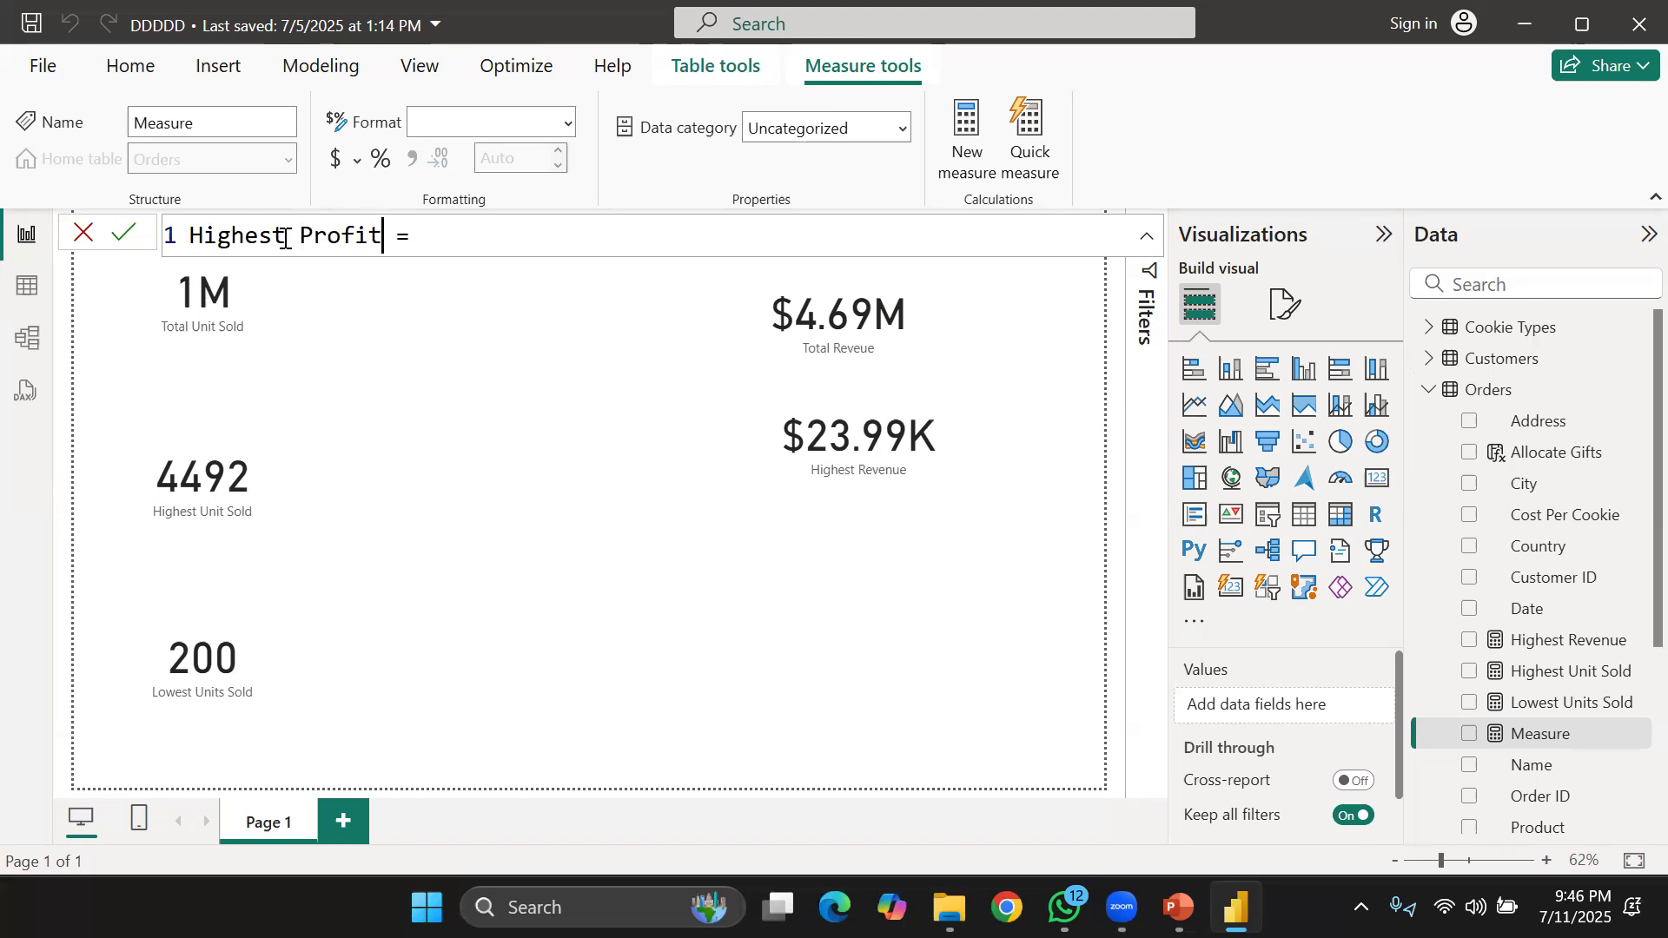
# Begin the Highest Profit formula with the MAXX function, using 'Orders' as its table argument.
pyautogui.click(516, 235)
pyautogui.write('maxx')
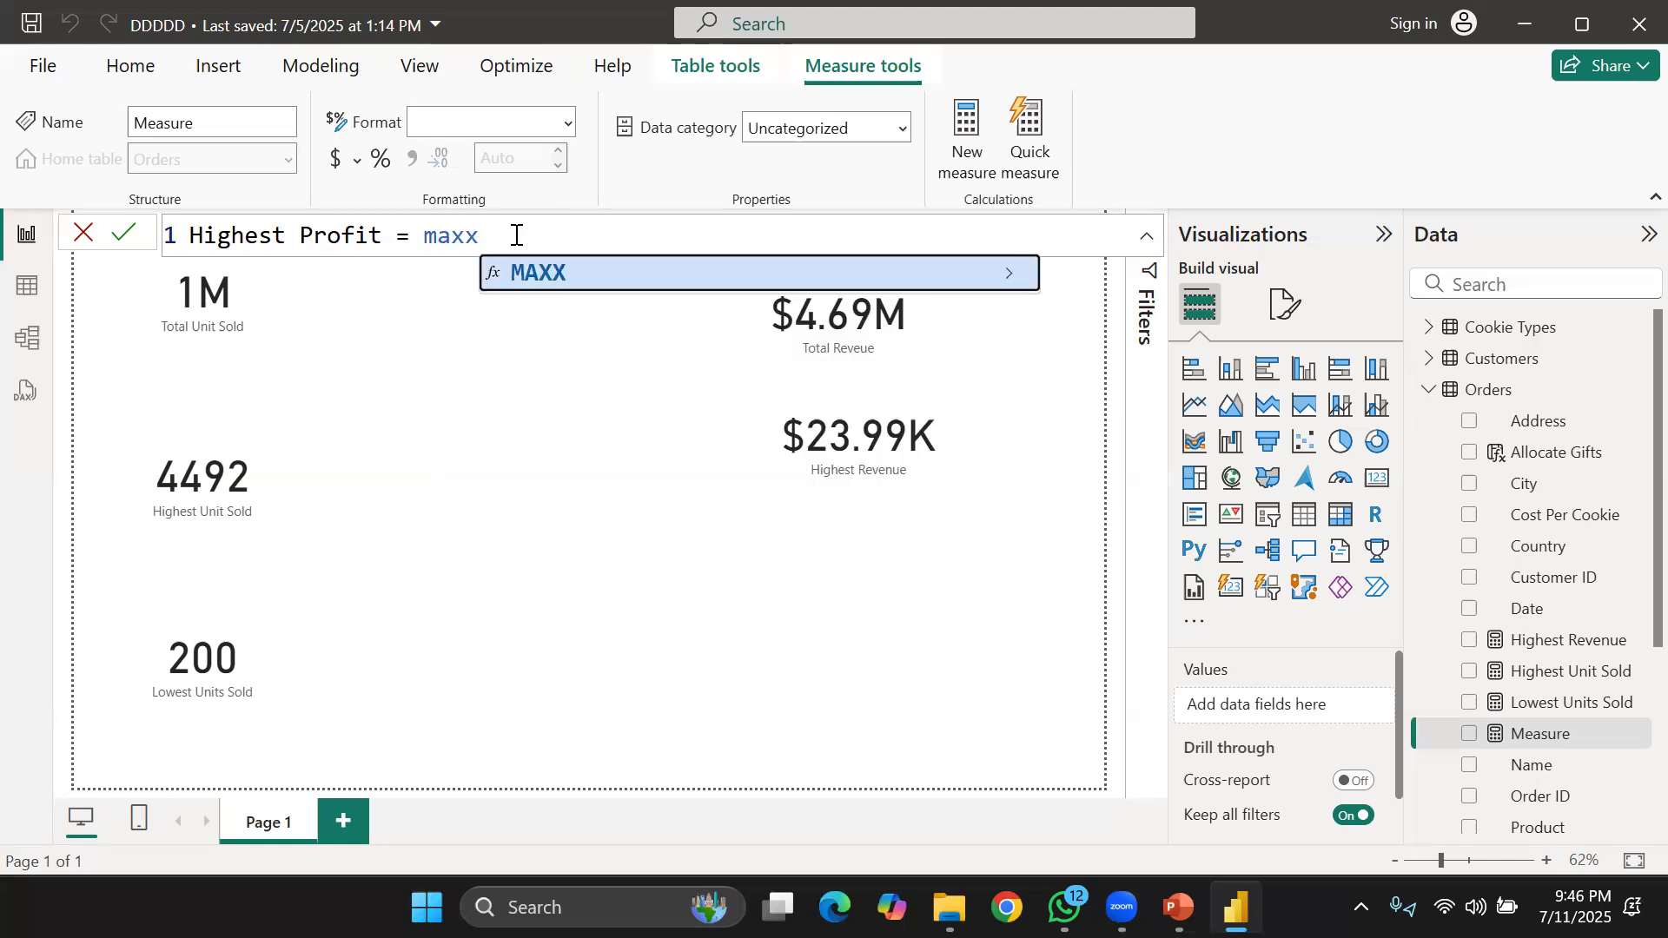
pyautogui.press('Tab')
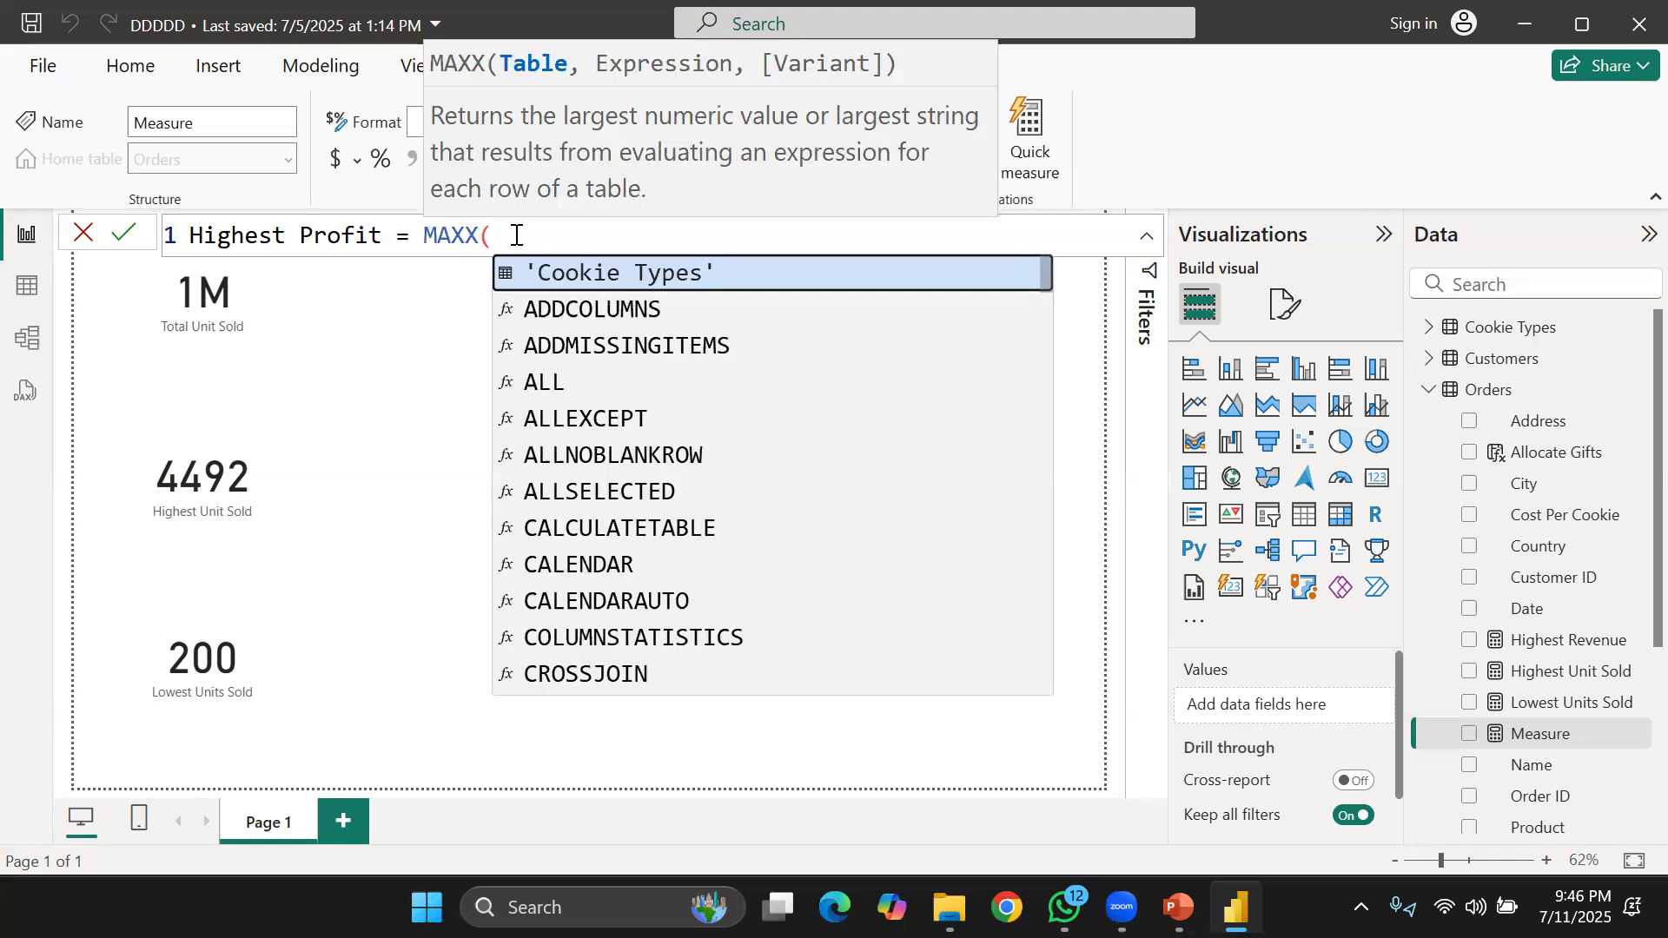
pyautogui.write("'")
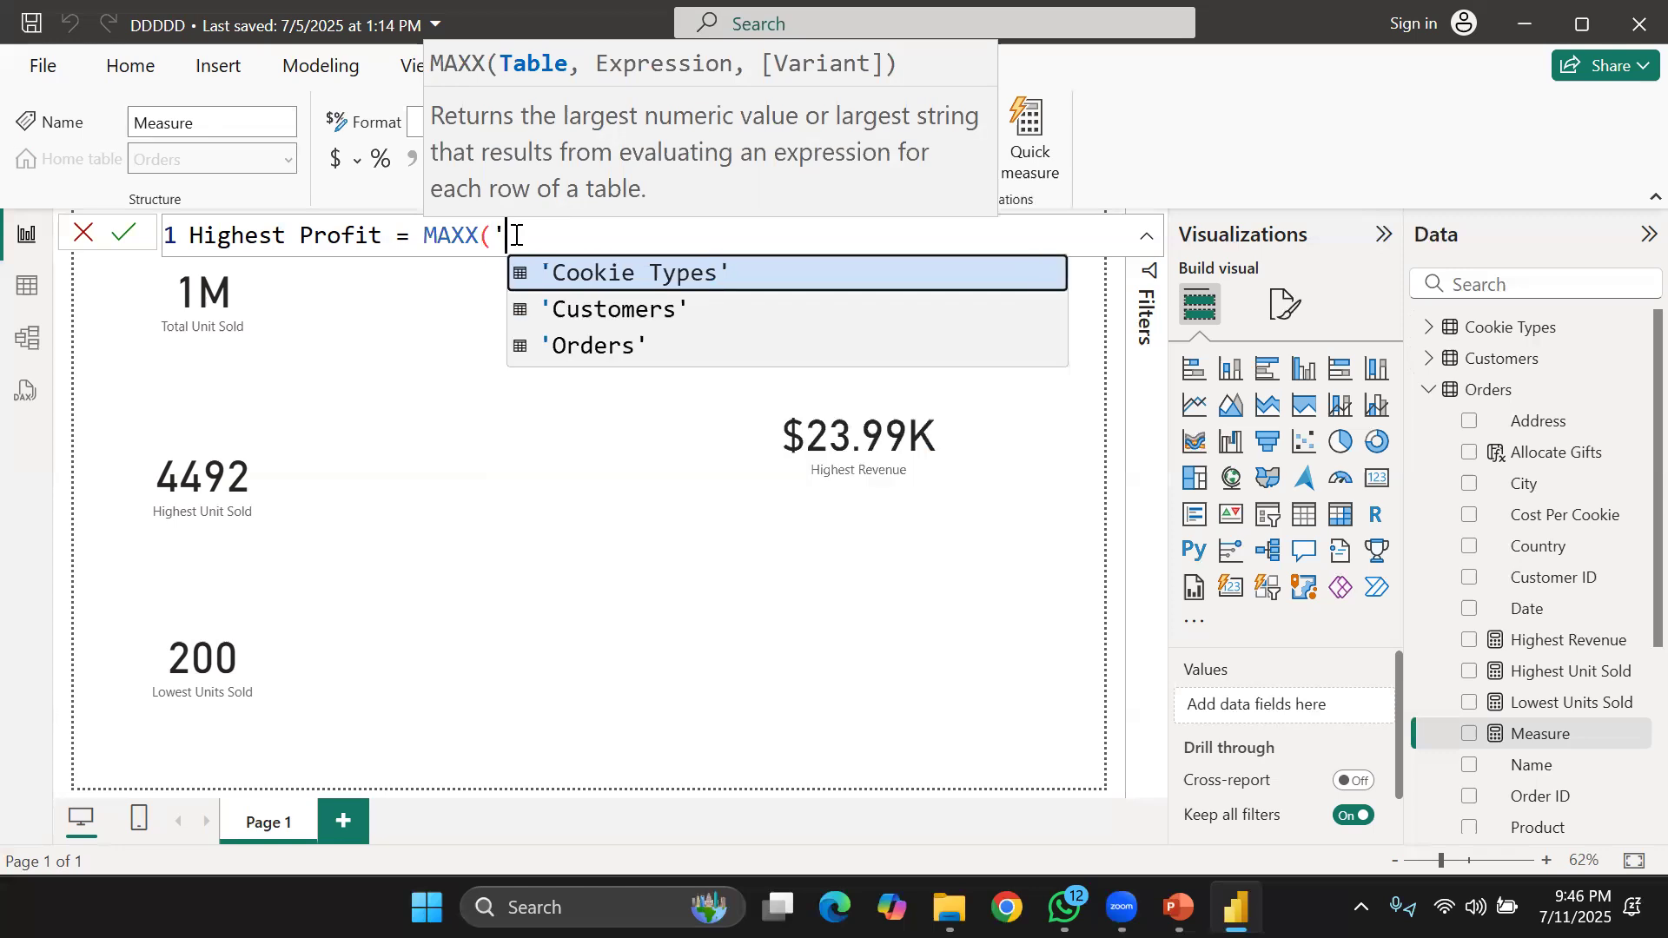
pyautogui.click(639, 363)
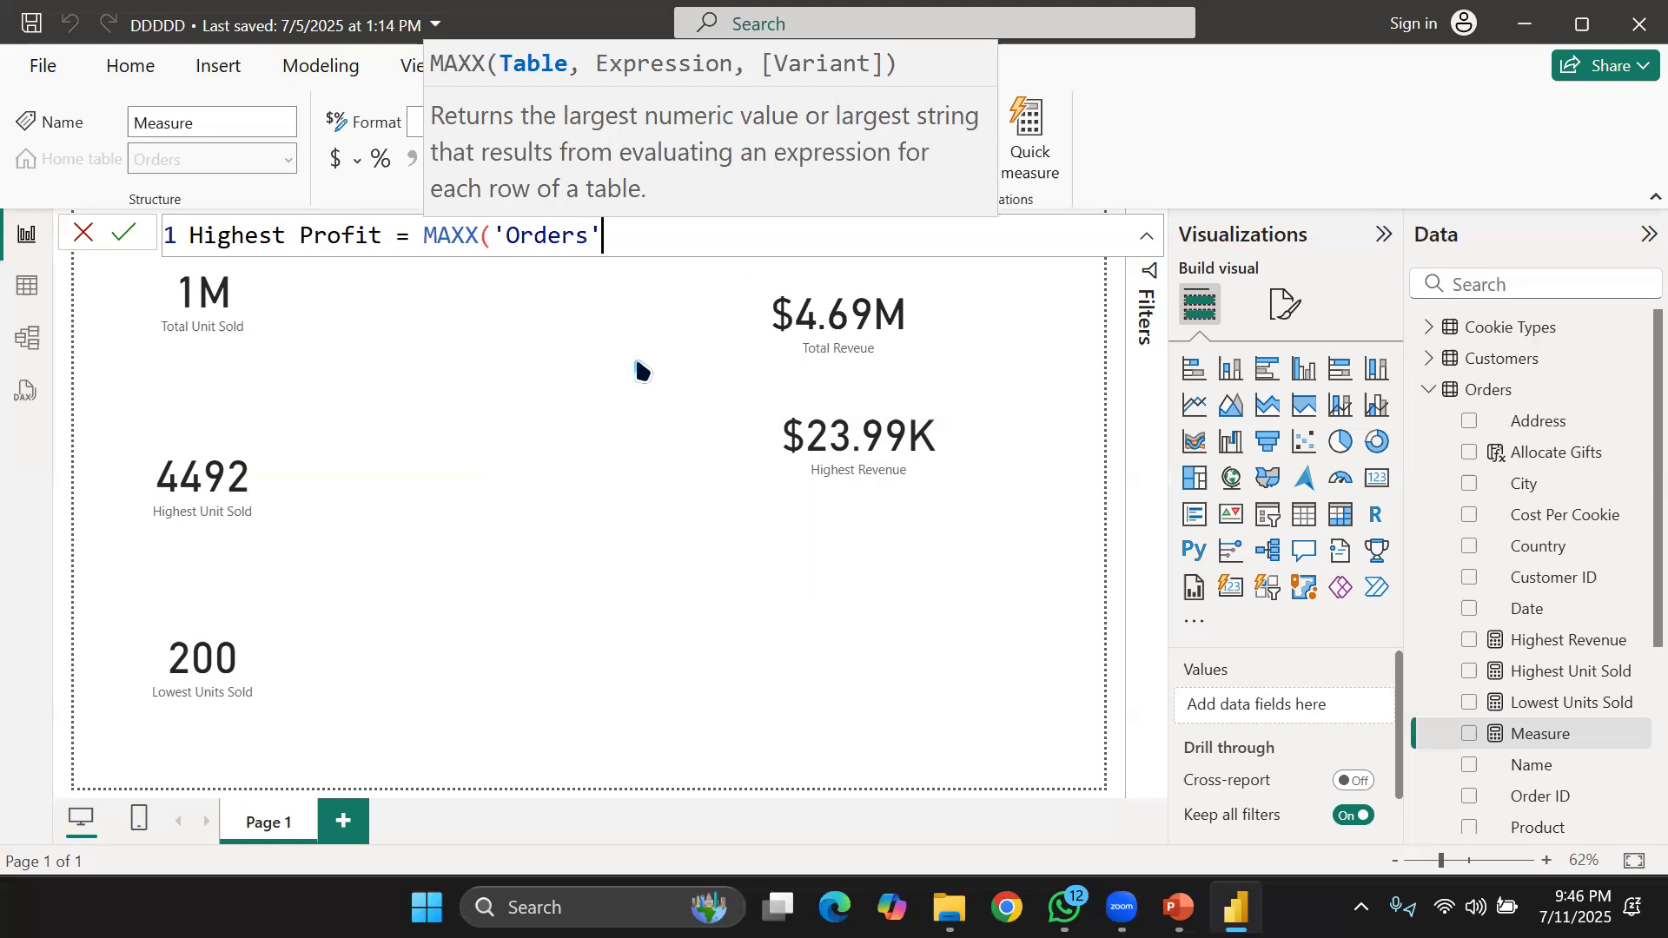
pyautogui.write(',')
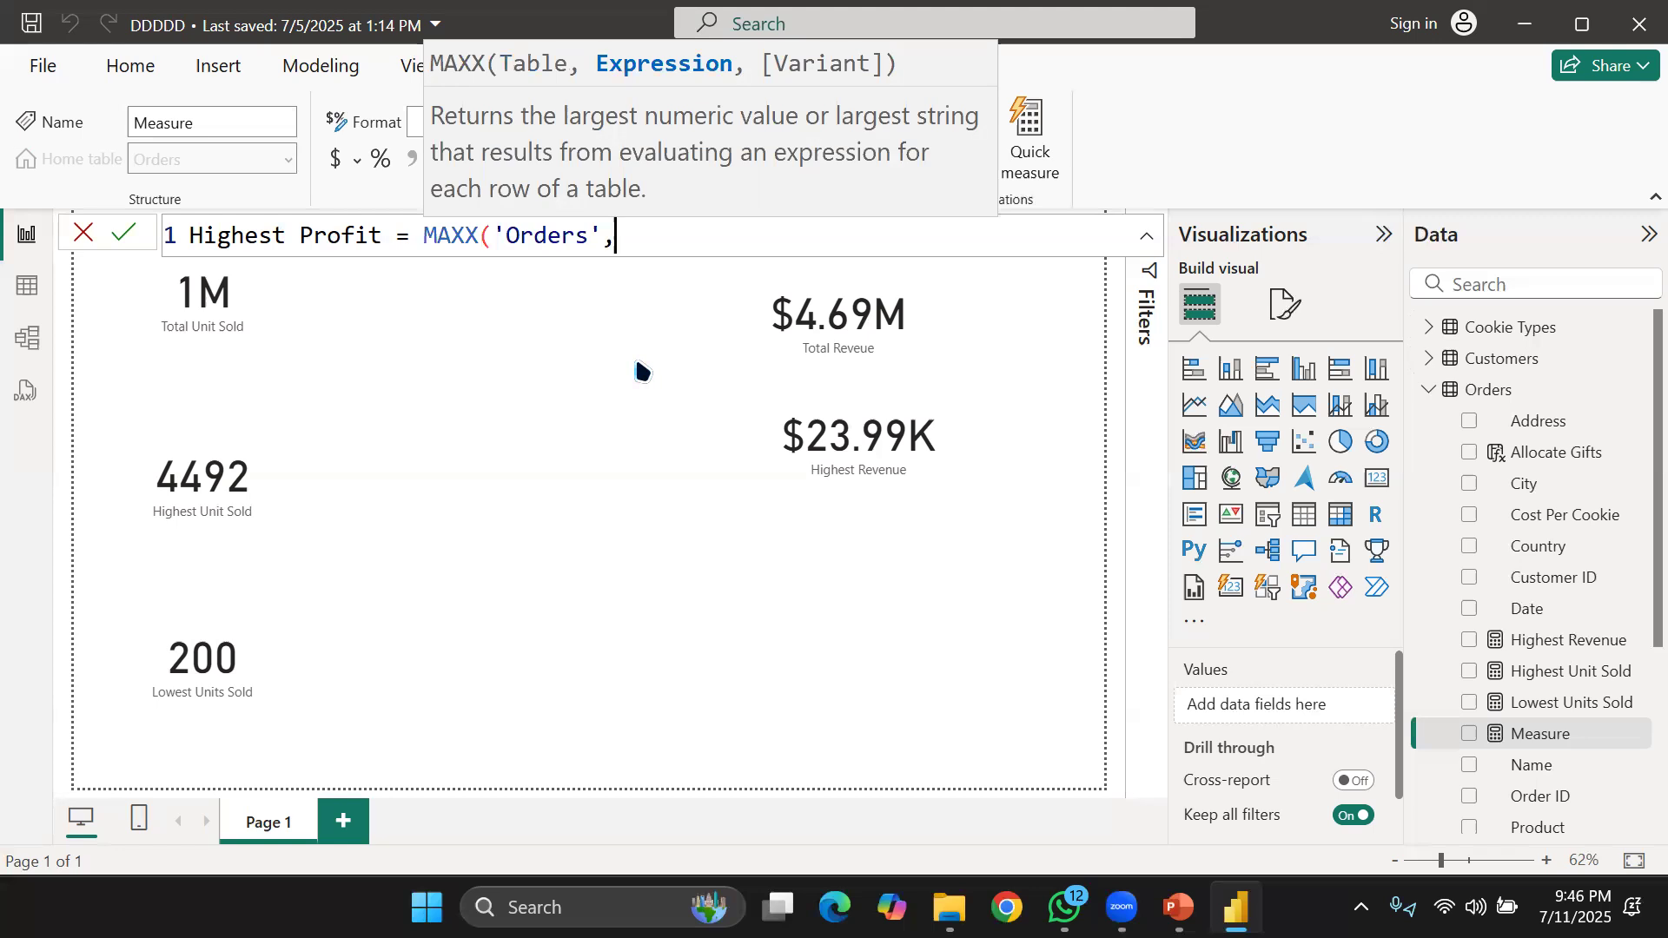
# Complete the MAXX expression as 'Orders'[Total Revenue Per Cookie] - 'Orders'[Total Cost Per Cookie] and commit the measure.
pyautogui.write("'")
pyautogui.scroll(-4, 847, 647)
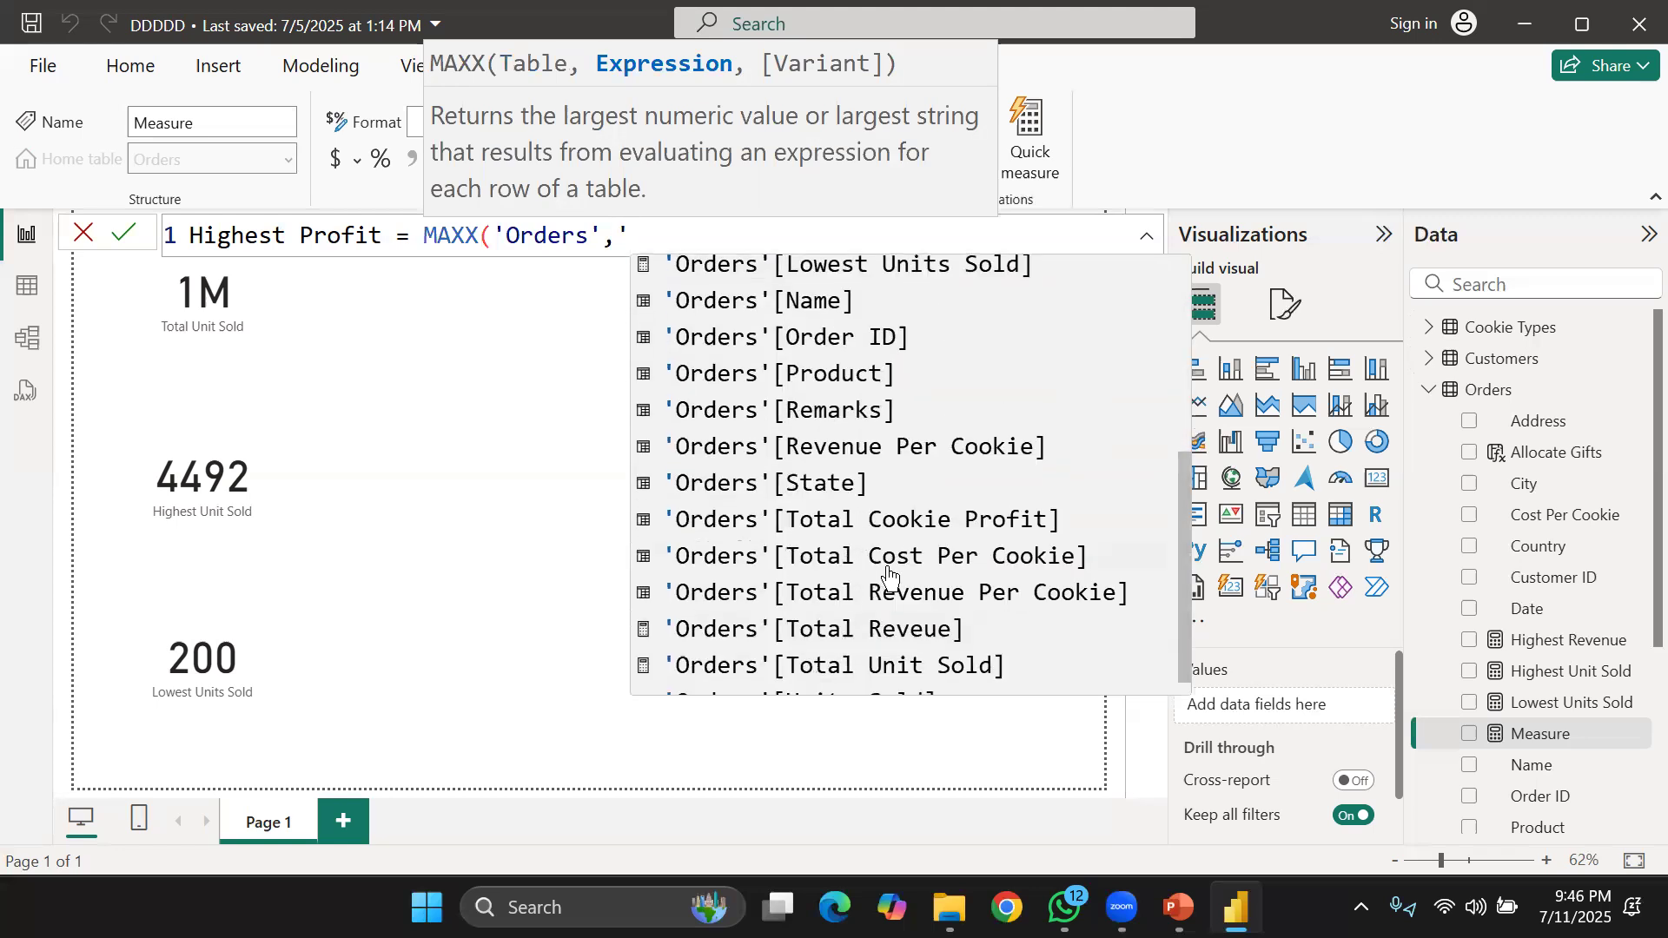
pyautogui.click(922, 593)
pyautogui.write('-')
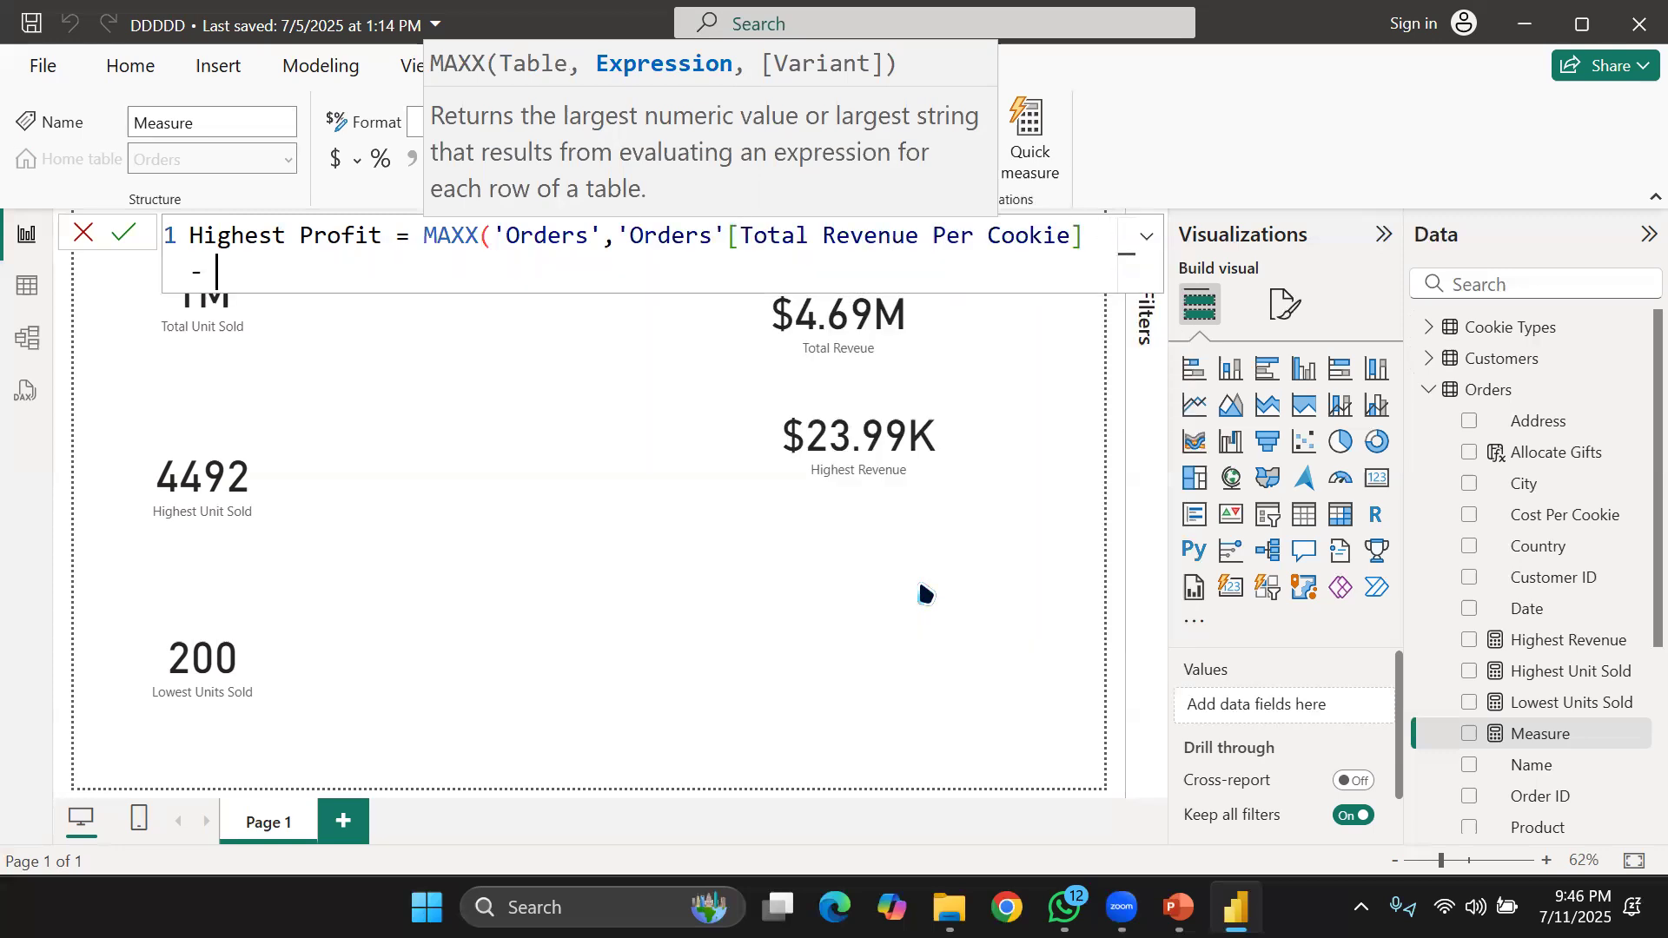
pyautogui.write(" '")
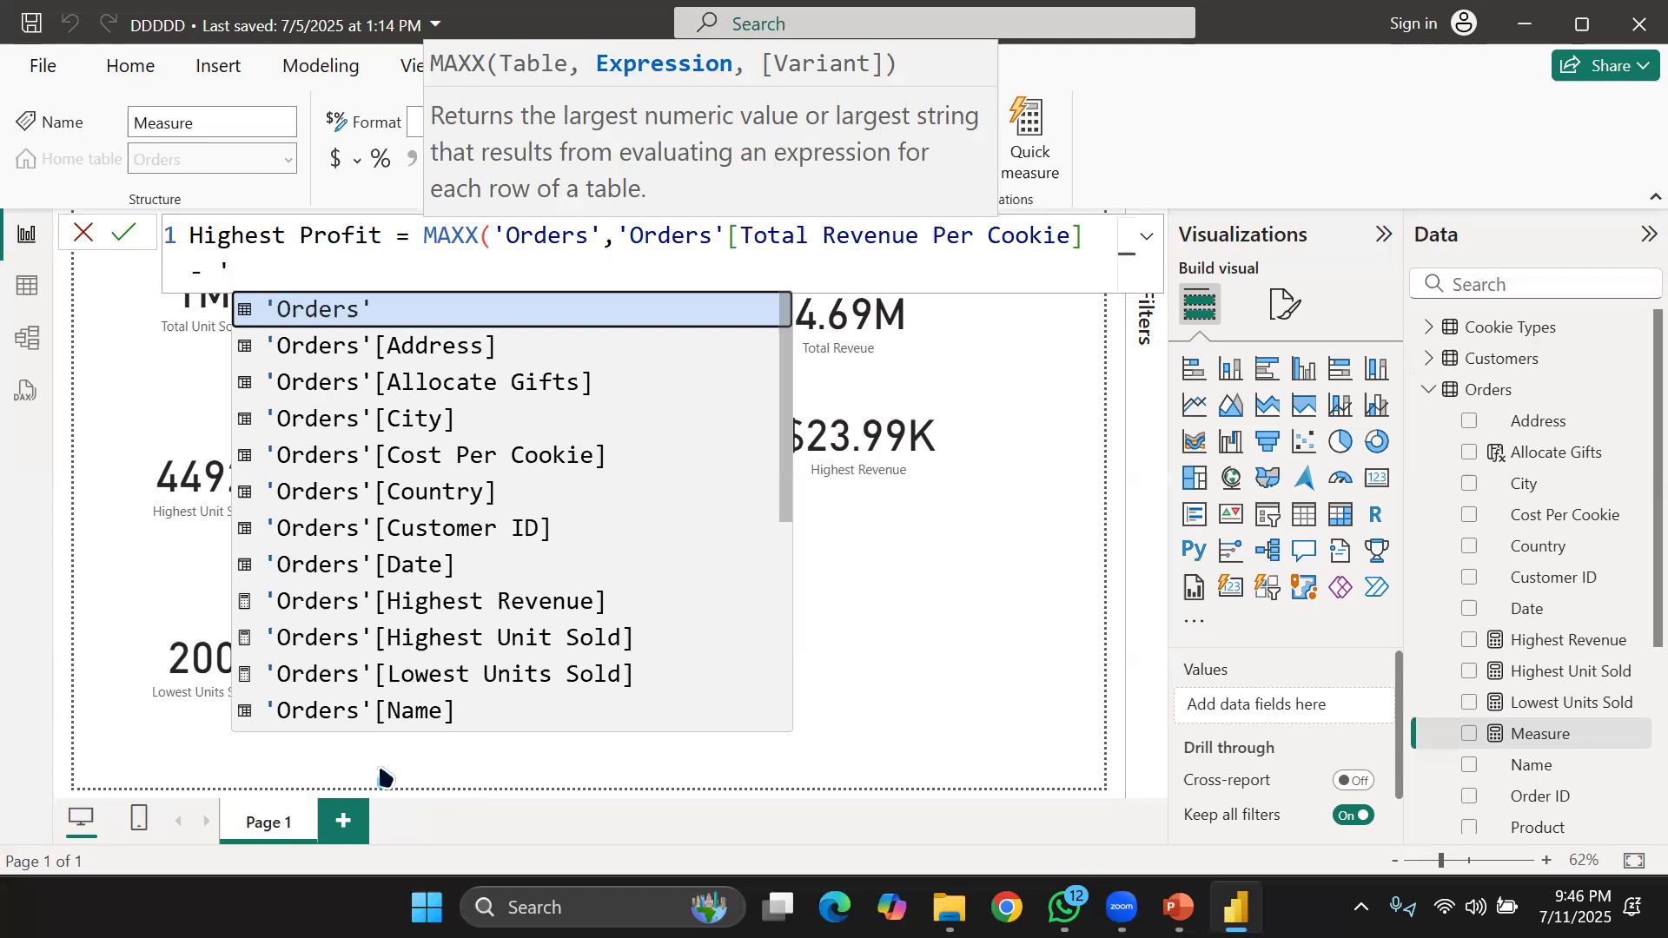
pyautogui.scroll(-4, 439, 573)
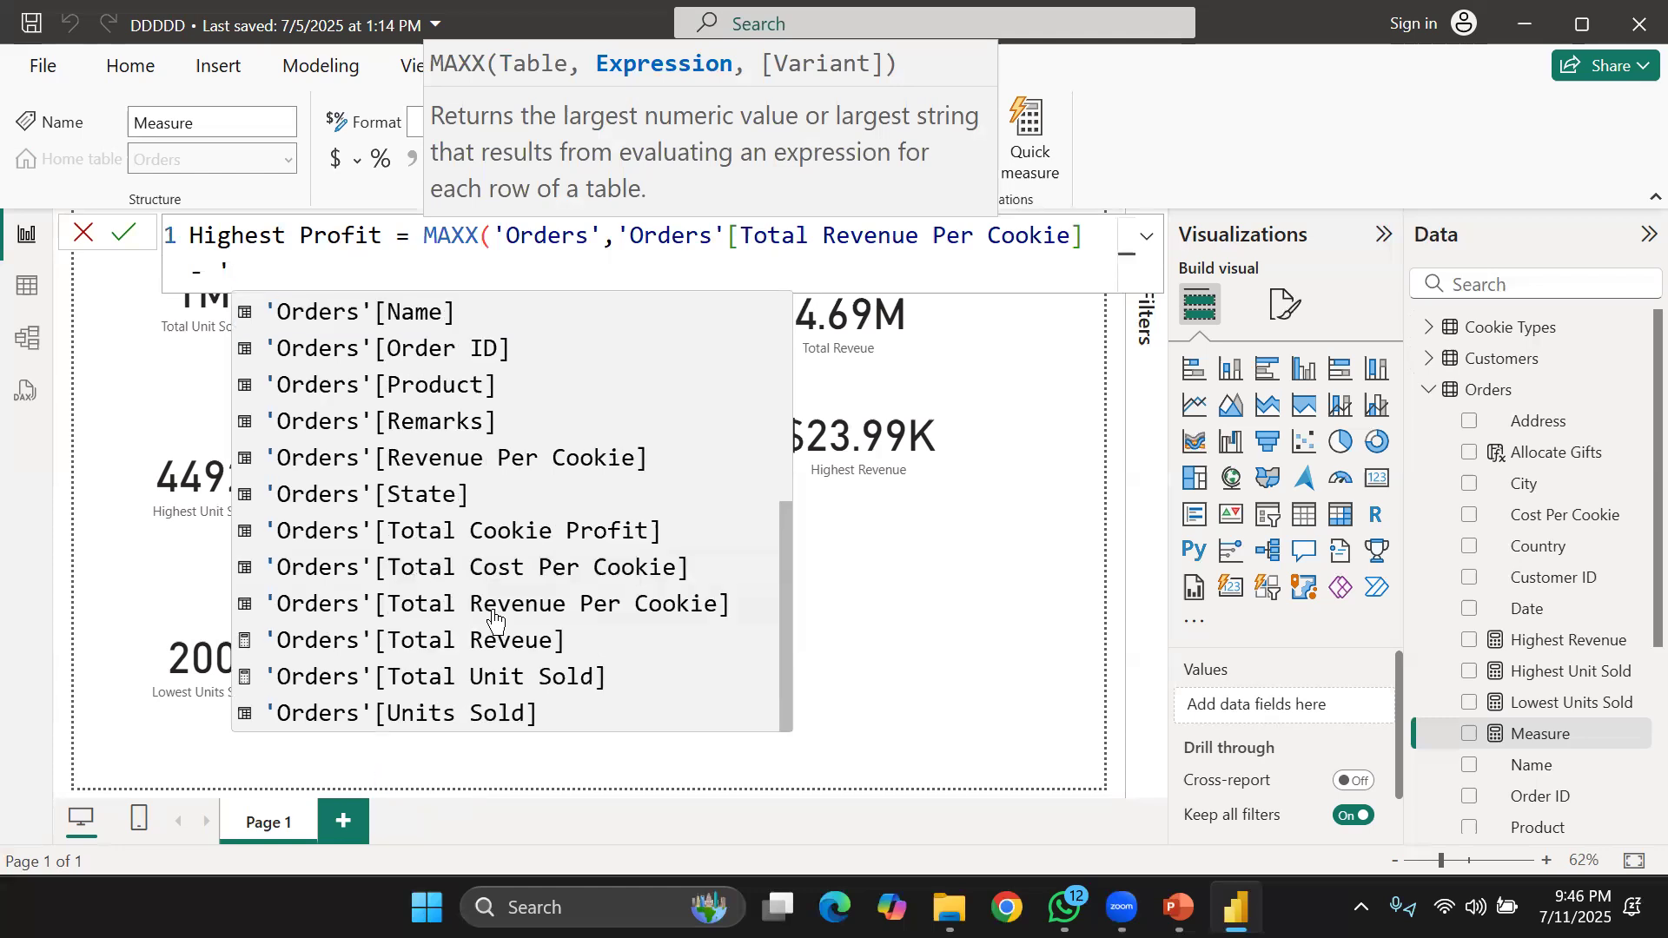
pyautogui.click(476, 562)
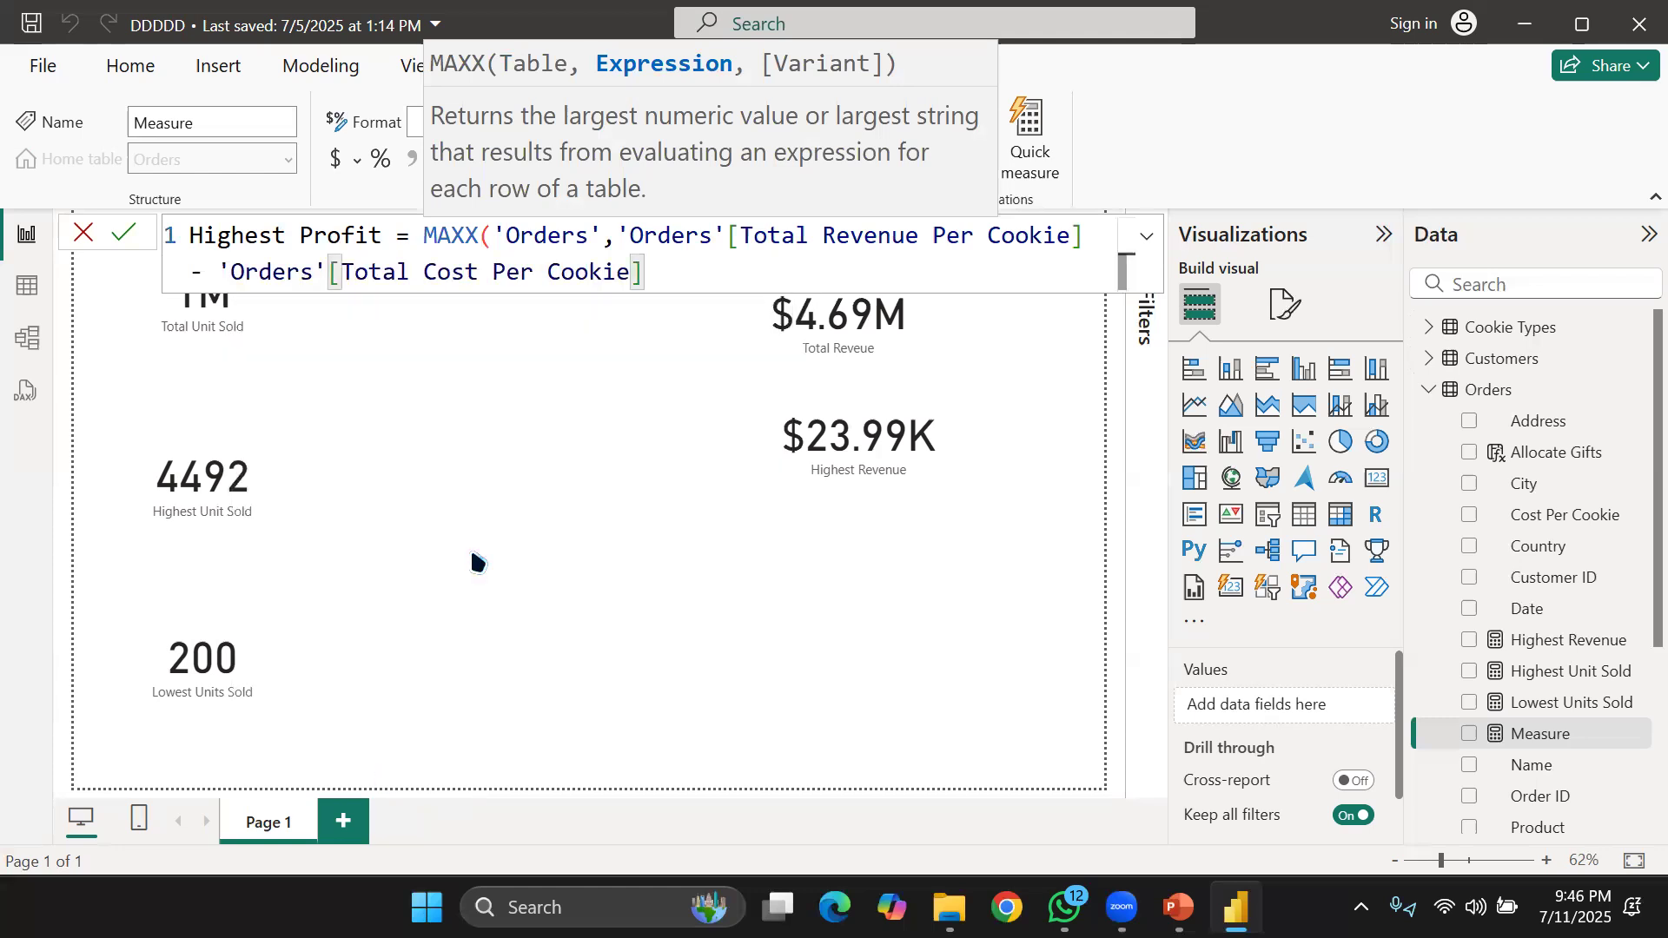
pyautogui.press('Return')
pyautogui.write(')')
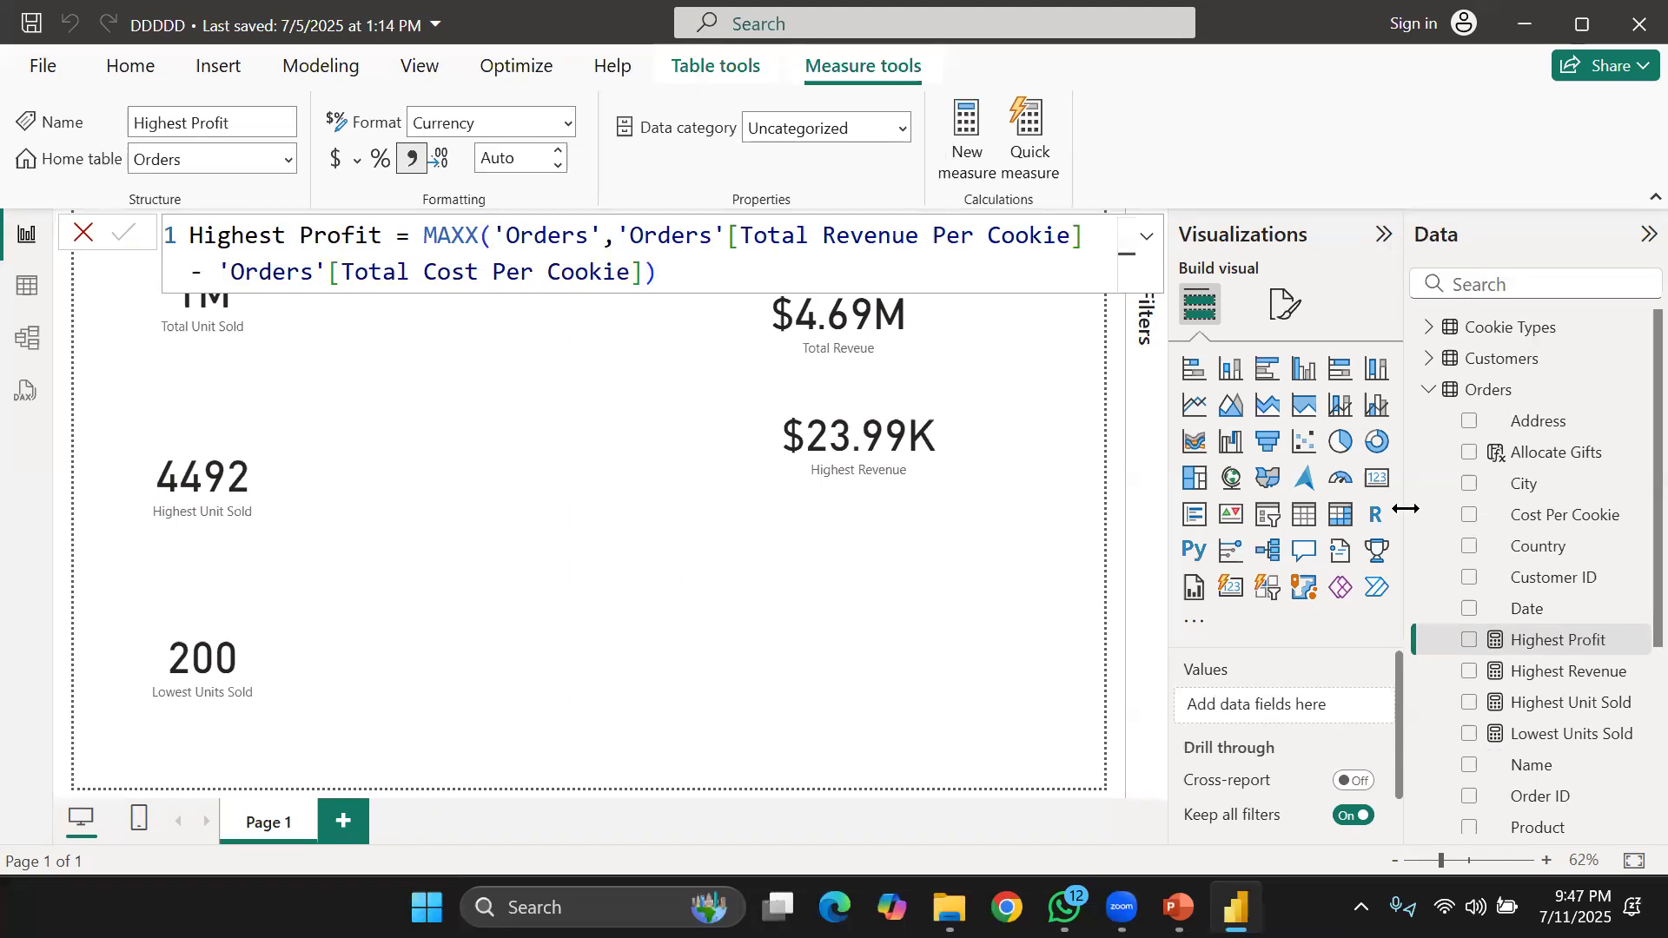
# Add a card showing Highest Profit and place it below the Highest Revenue card.
pyautogui.click(1378, 481)
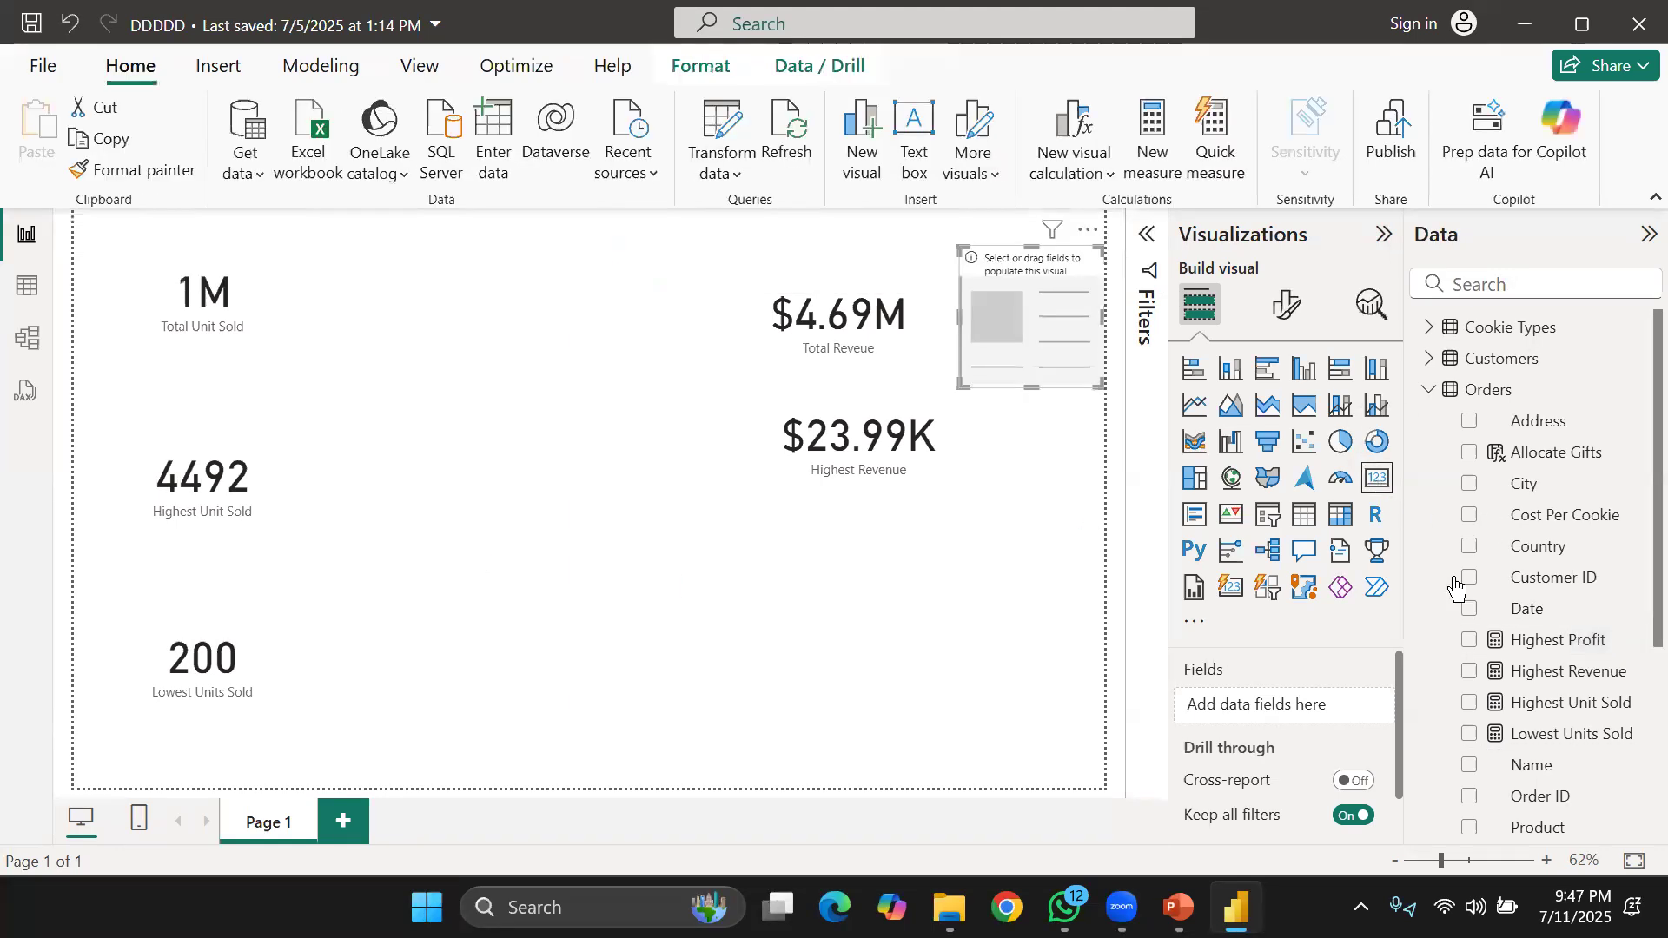
pyautogui.moveTo(1505, 645); pyautogui.dragTo(960, 585)
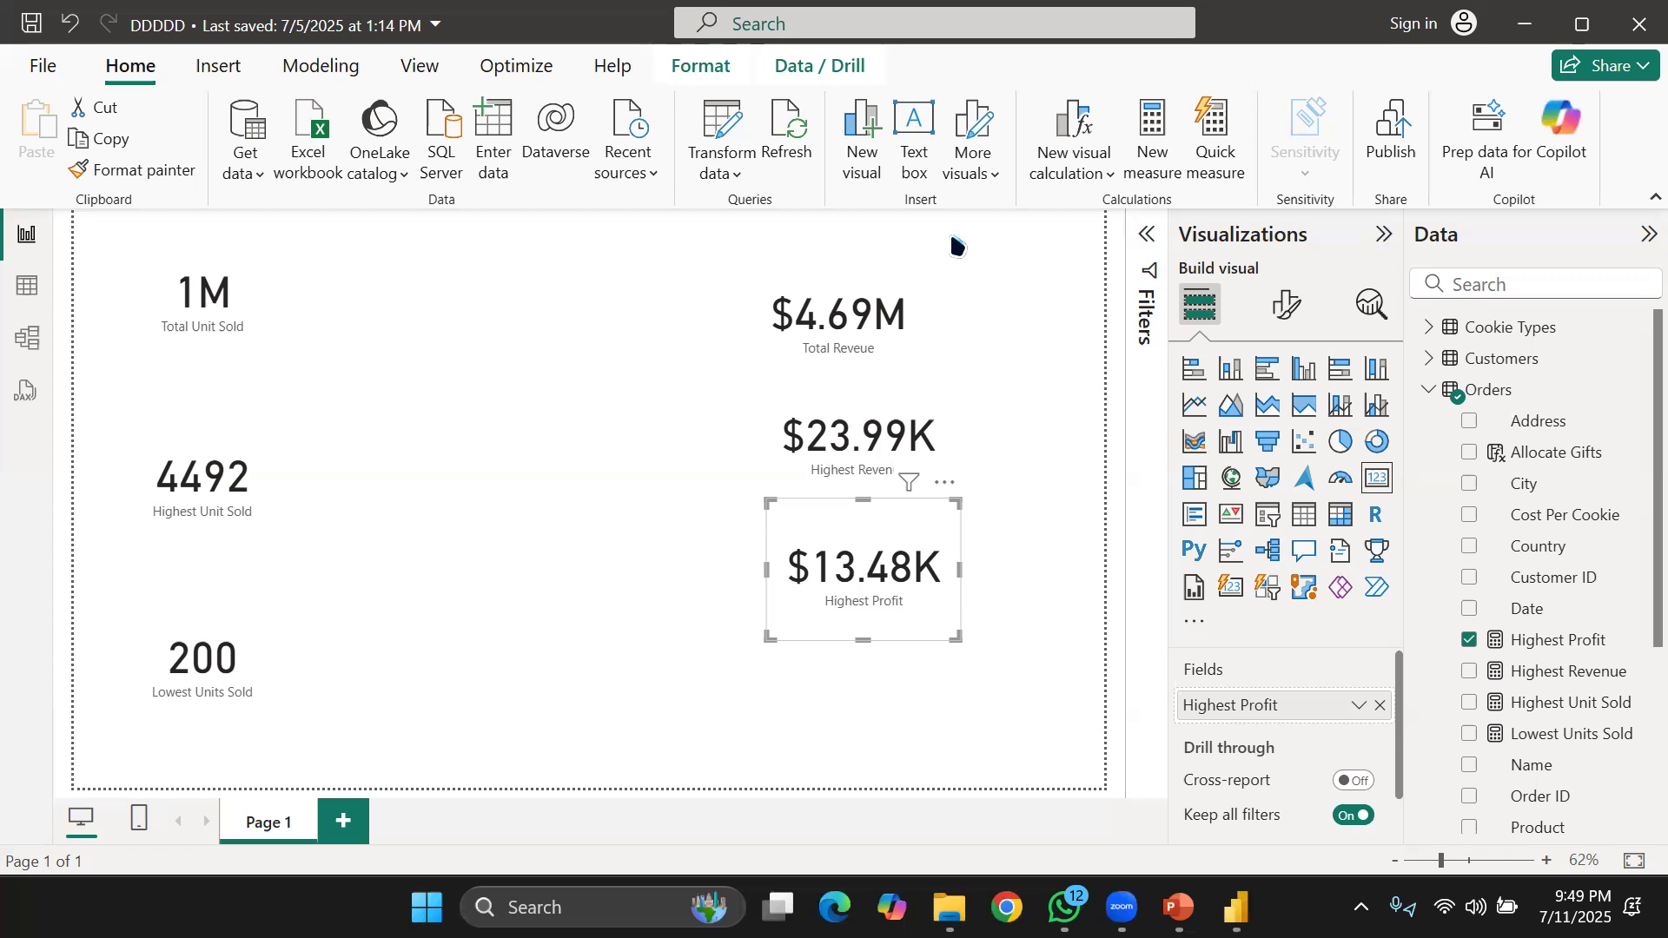
# Inspect the Highest Revenue and Highest Profit cards and display the Highest Profit measure's formula.
pyautogui.click(899, 448)
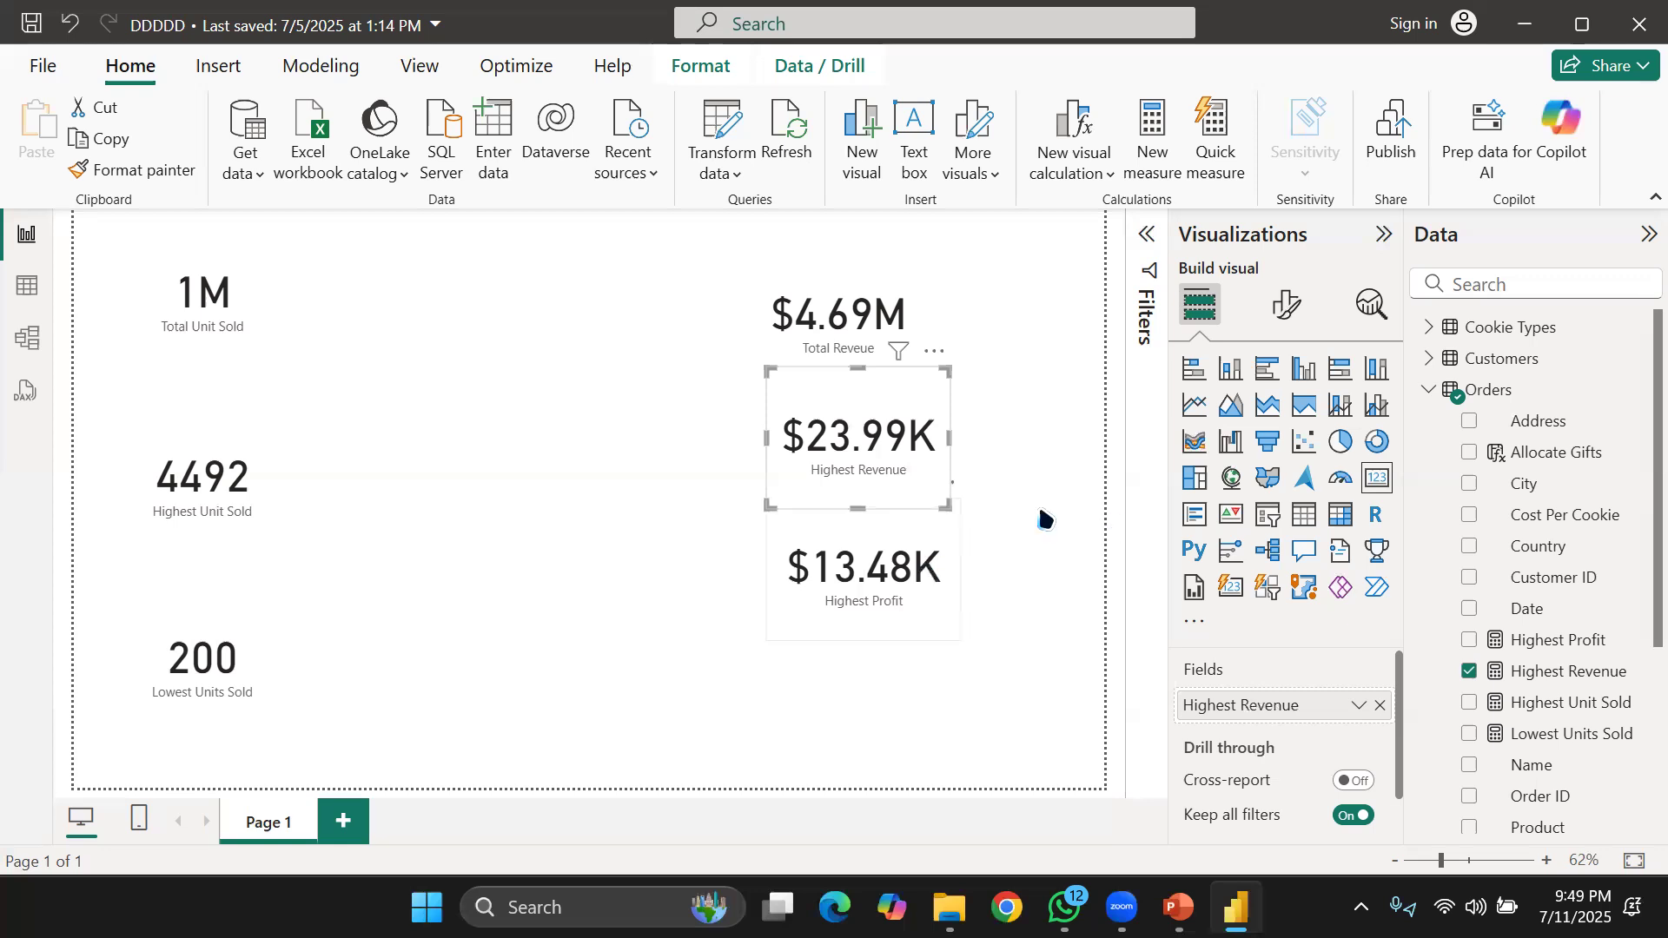
pyautogui.press('Tab')
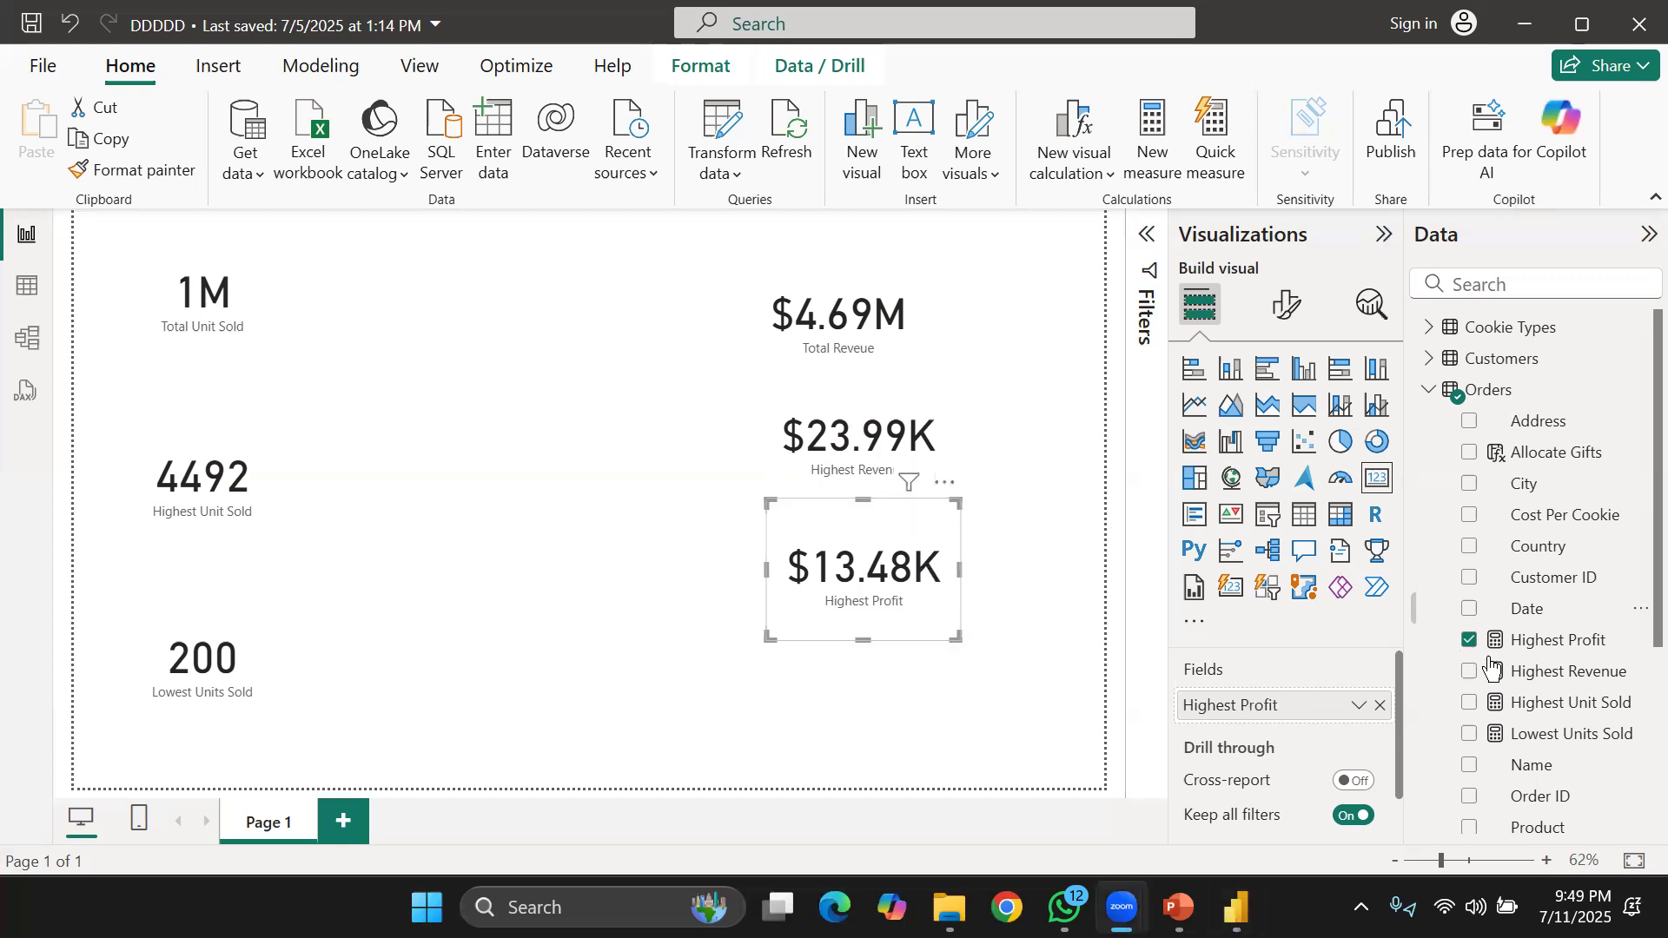
pyautogui.click(1533, 643)
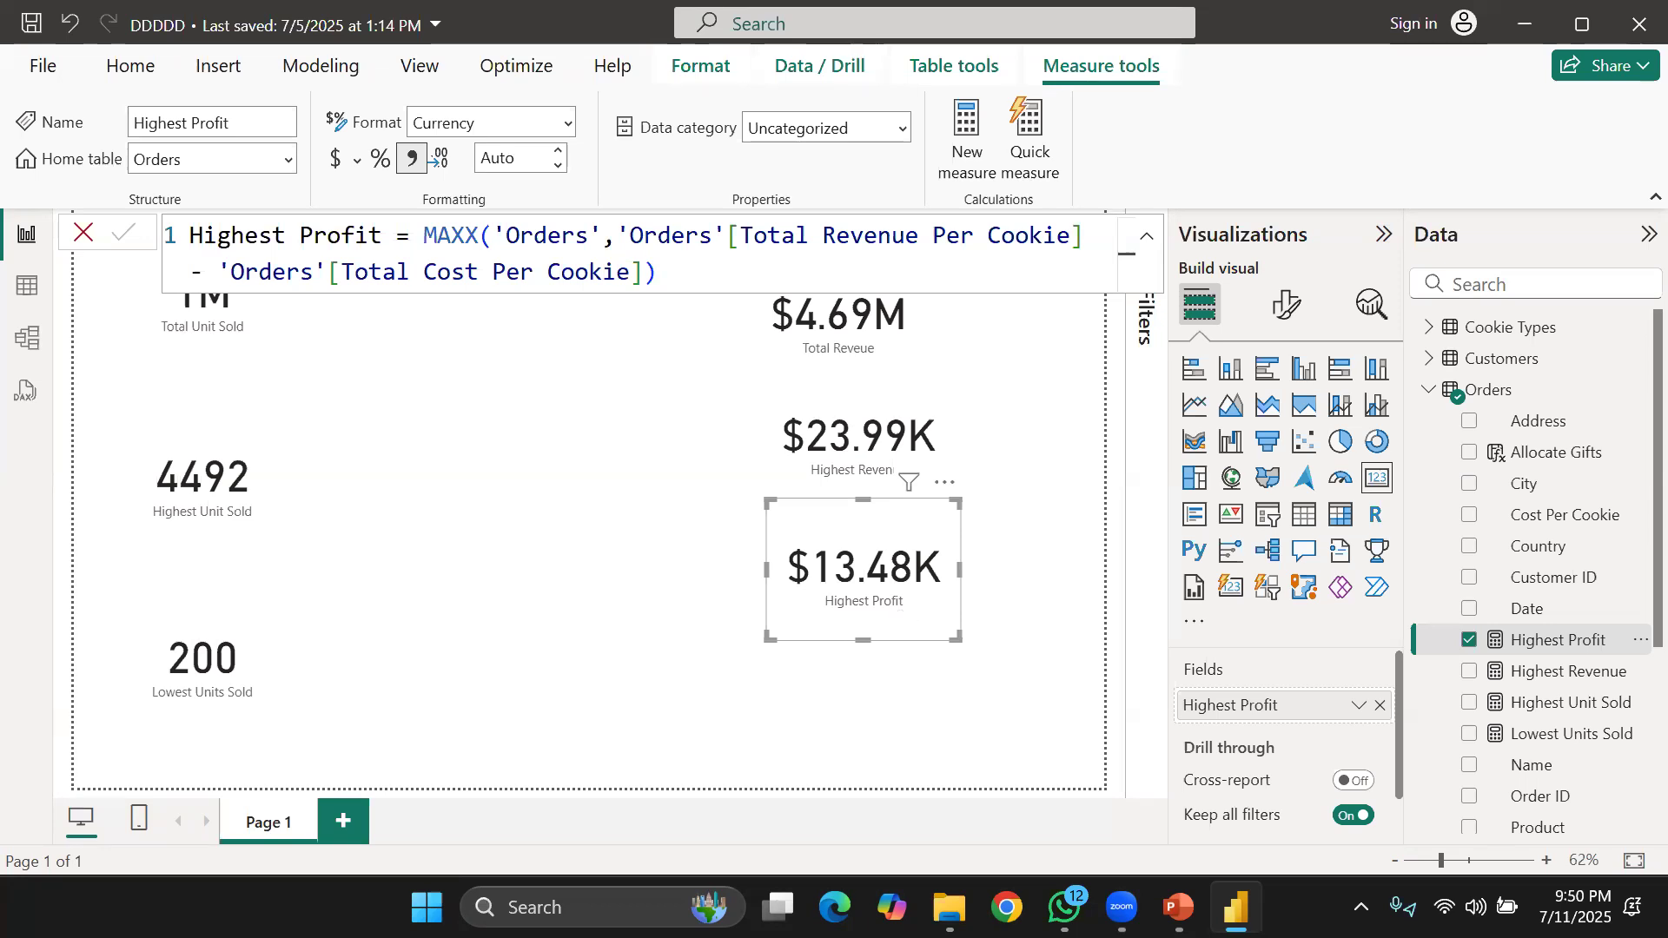
# Switch to Google Chrome, search for "how to get total profit", read the profit formula and return to Power BI.
pyautogui.click(1006, 907)
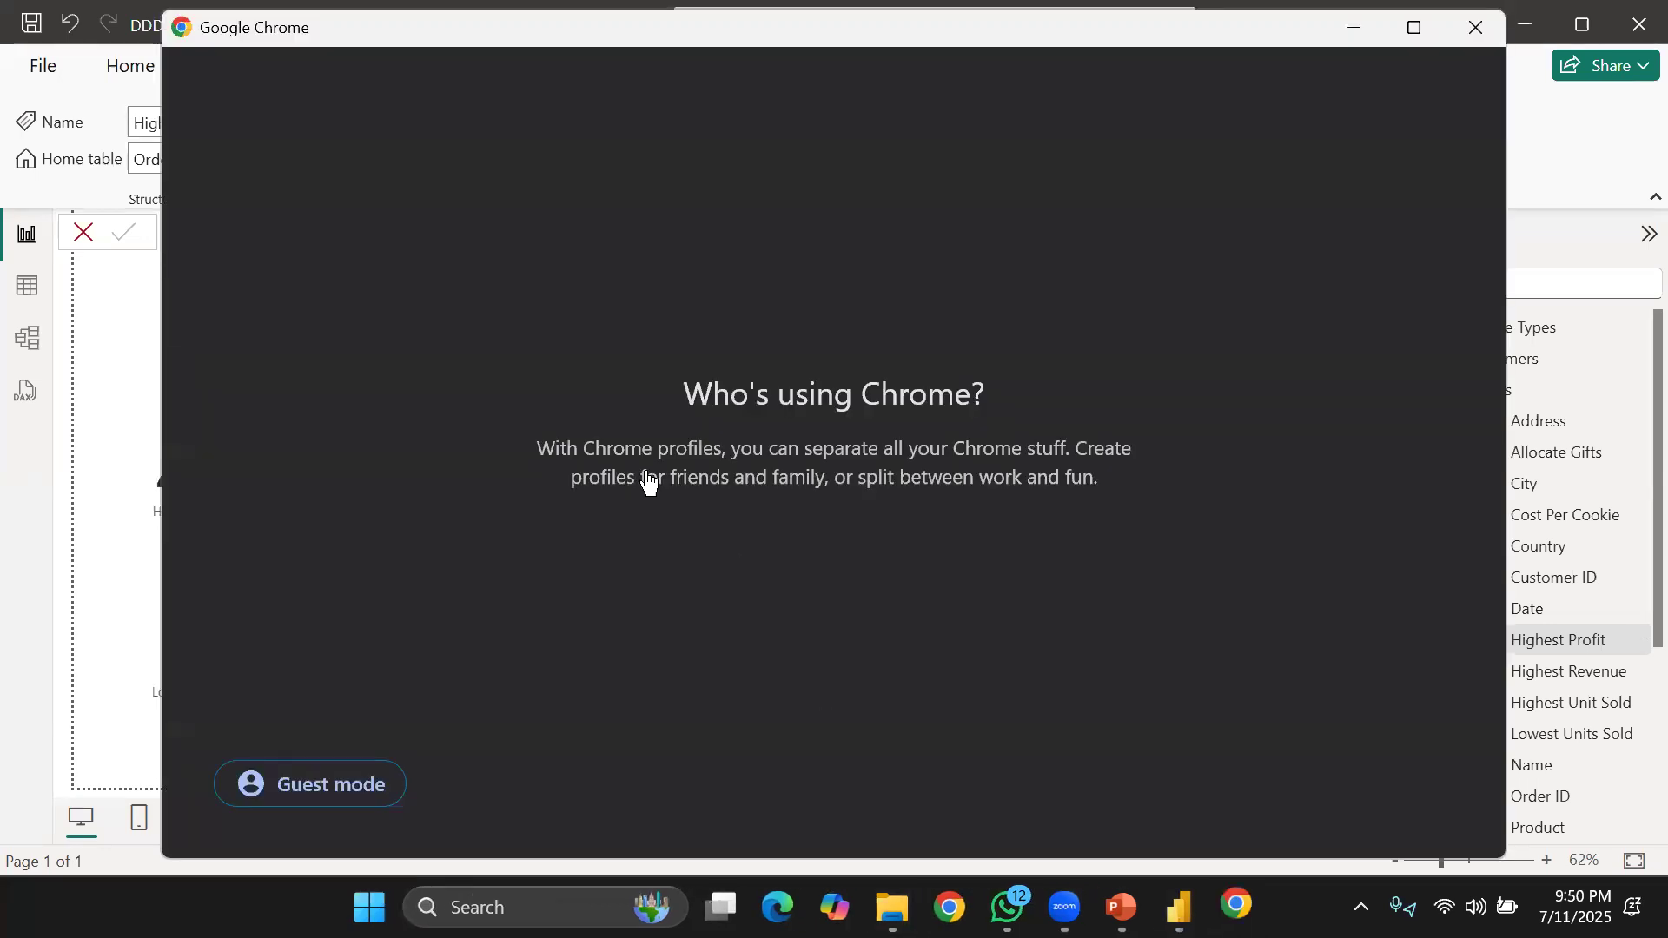
pyautogui.click(702, 506)
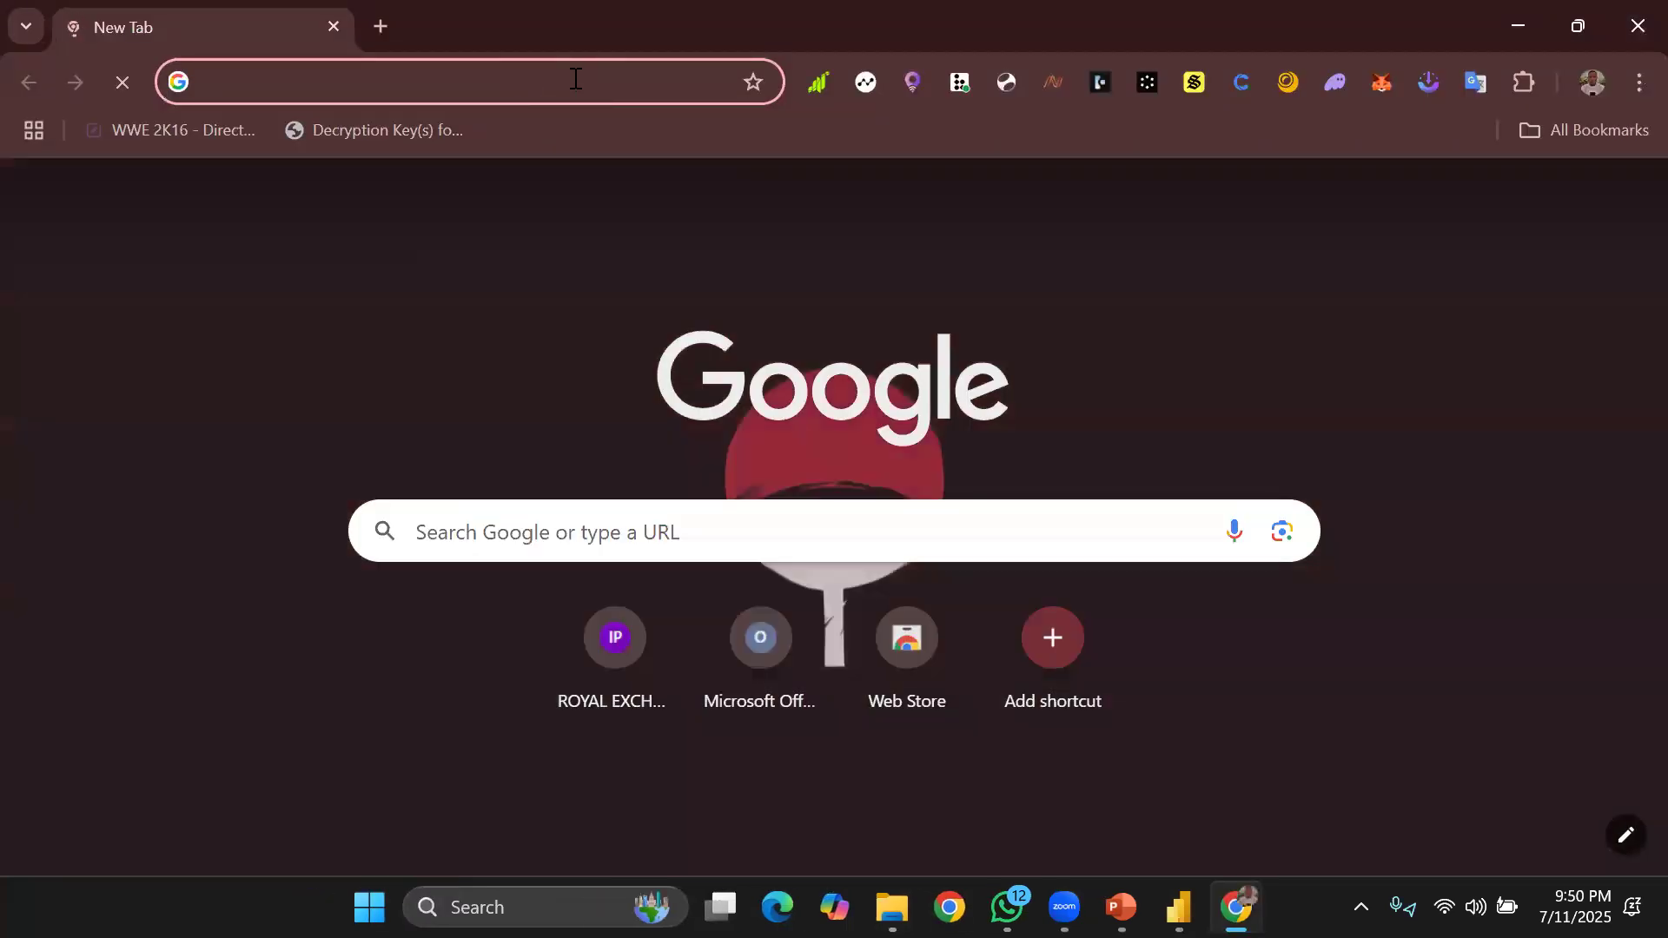
pyautogui.click(575, 78)
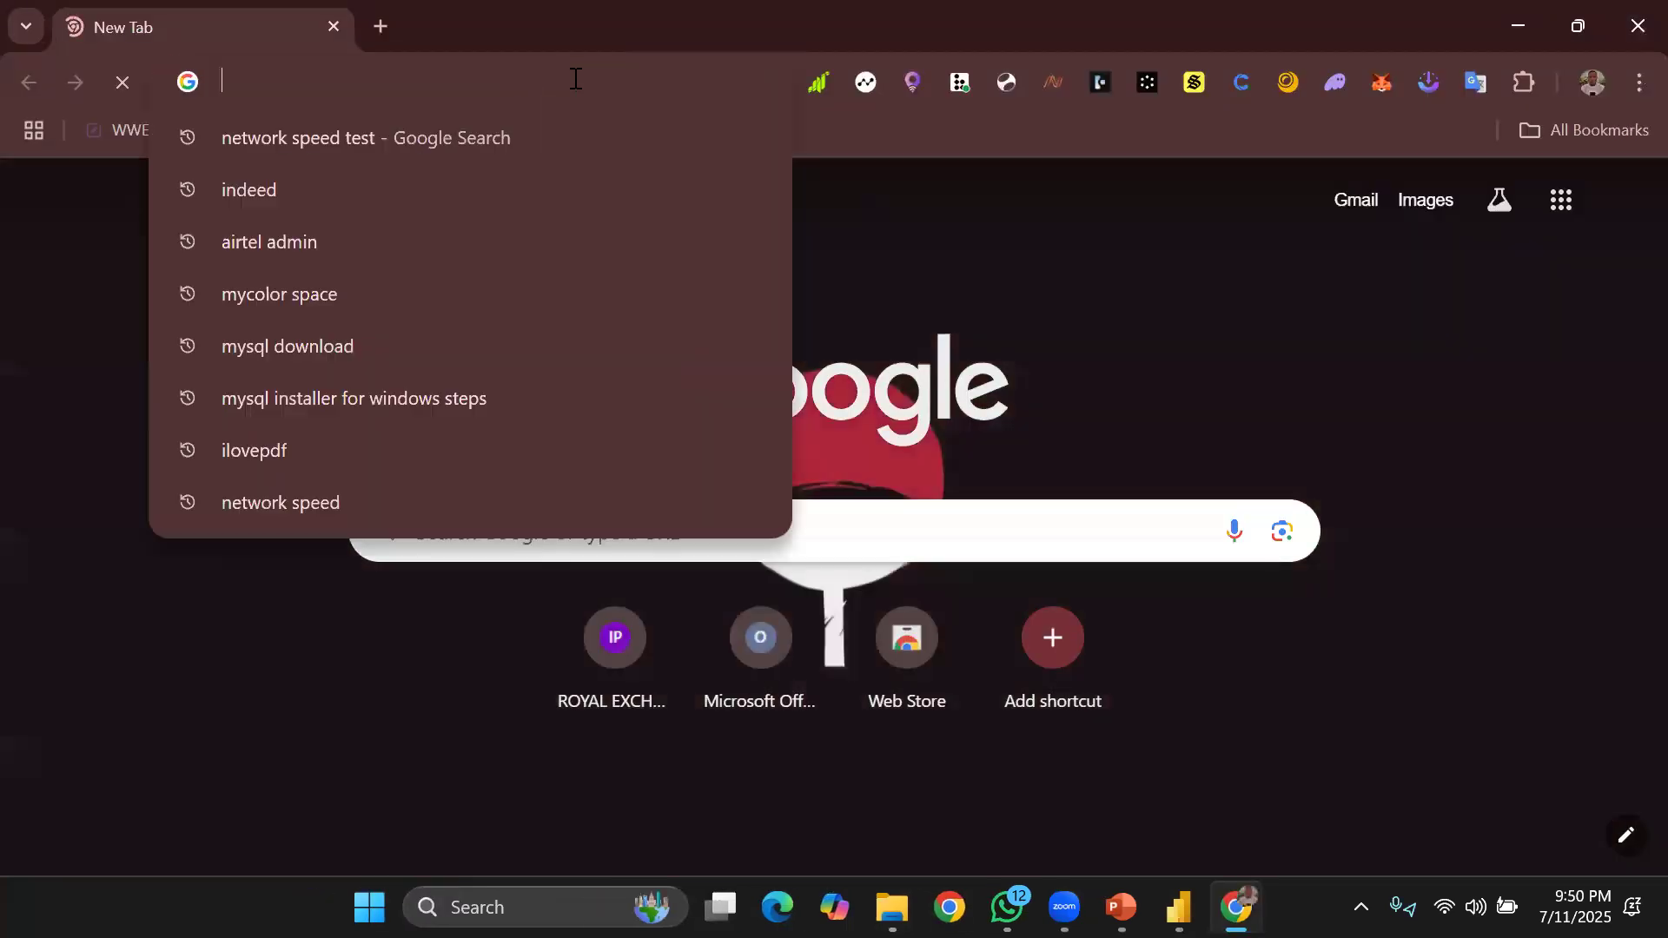
pyautogui.write('how')
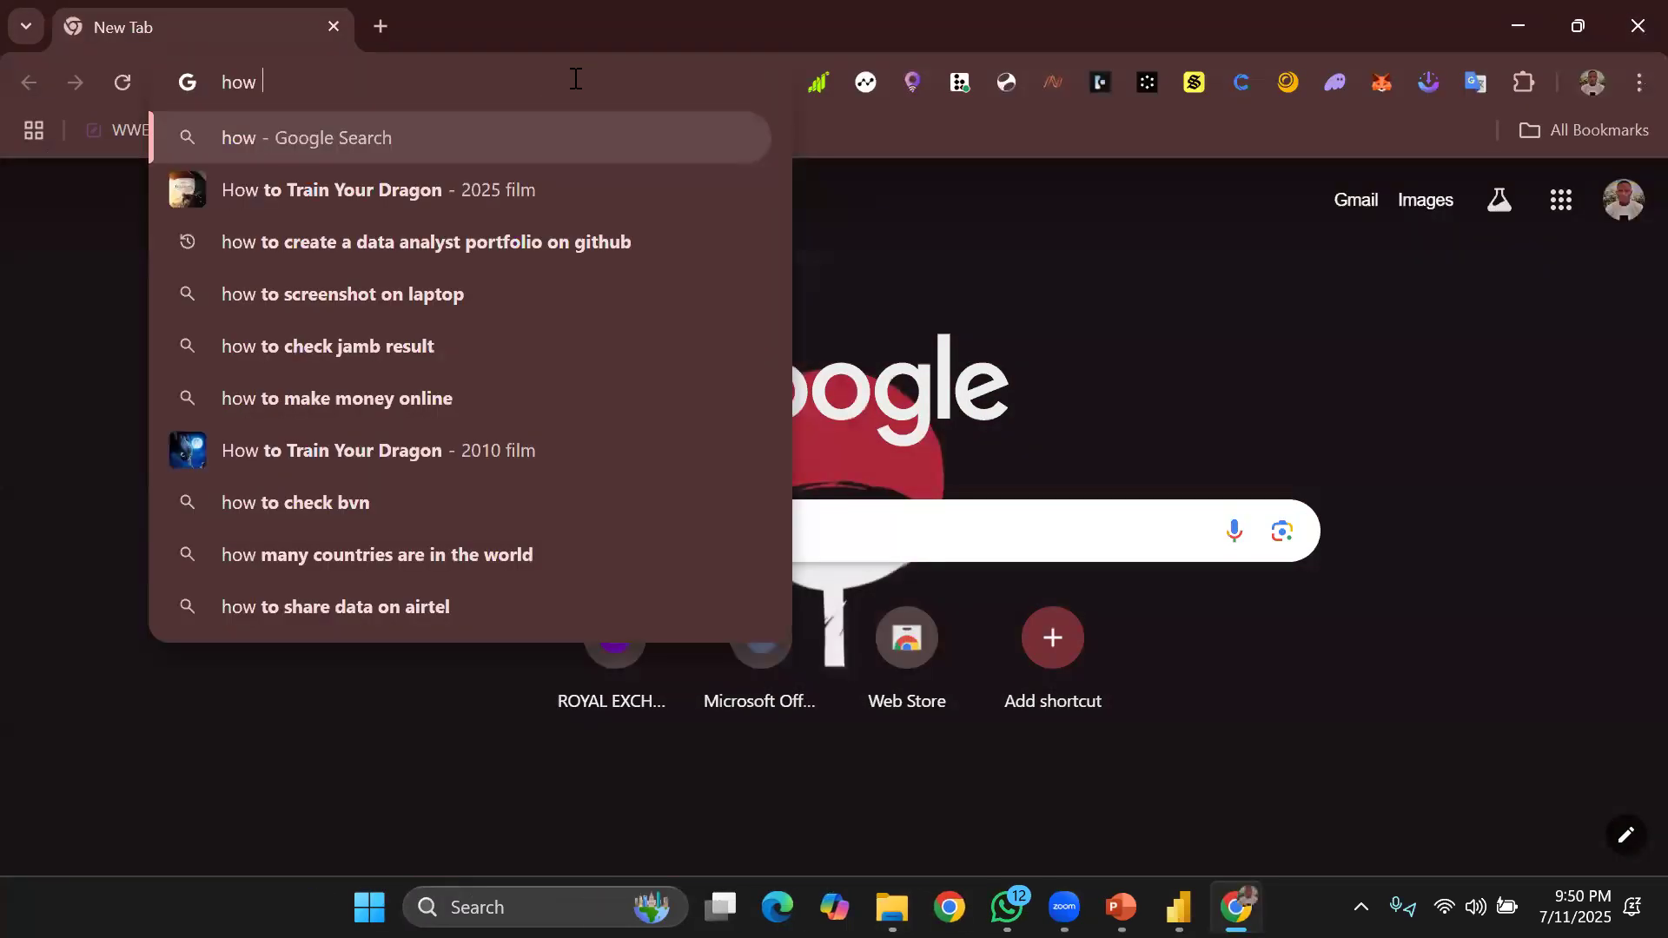
pyautogui.write(' to get')
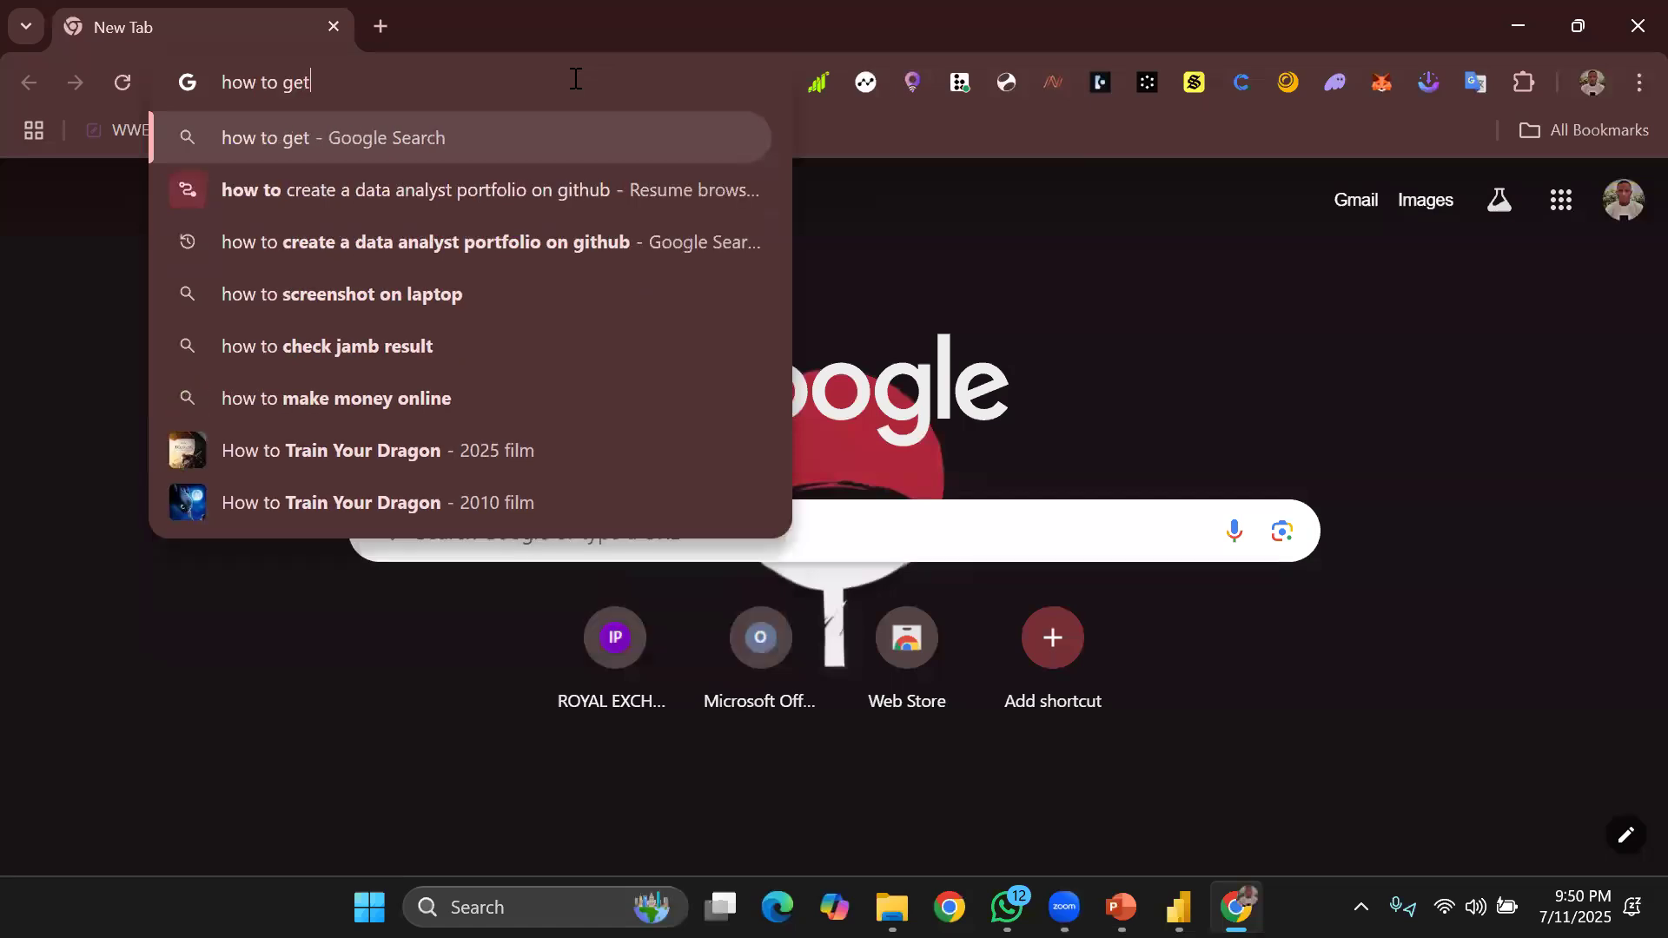
pyautogui.write(' t')
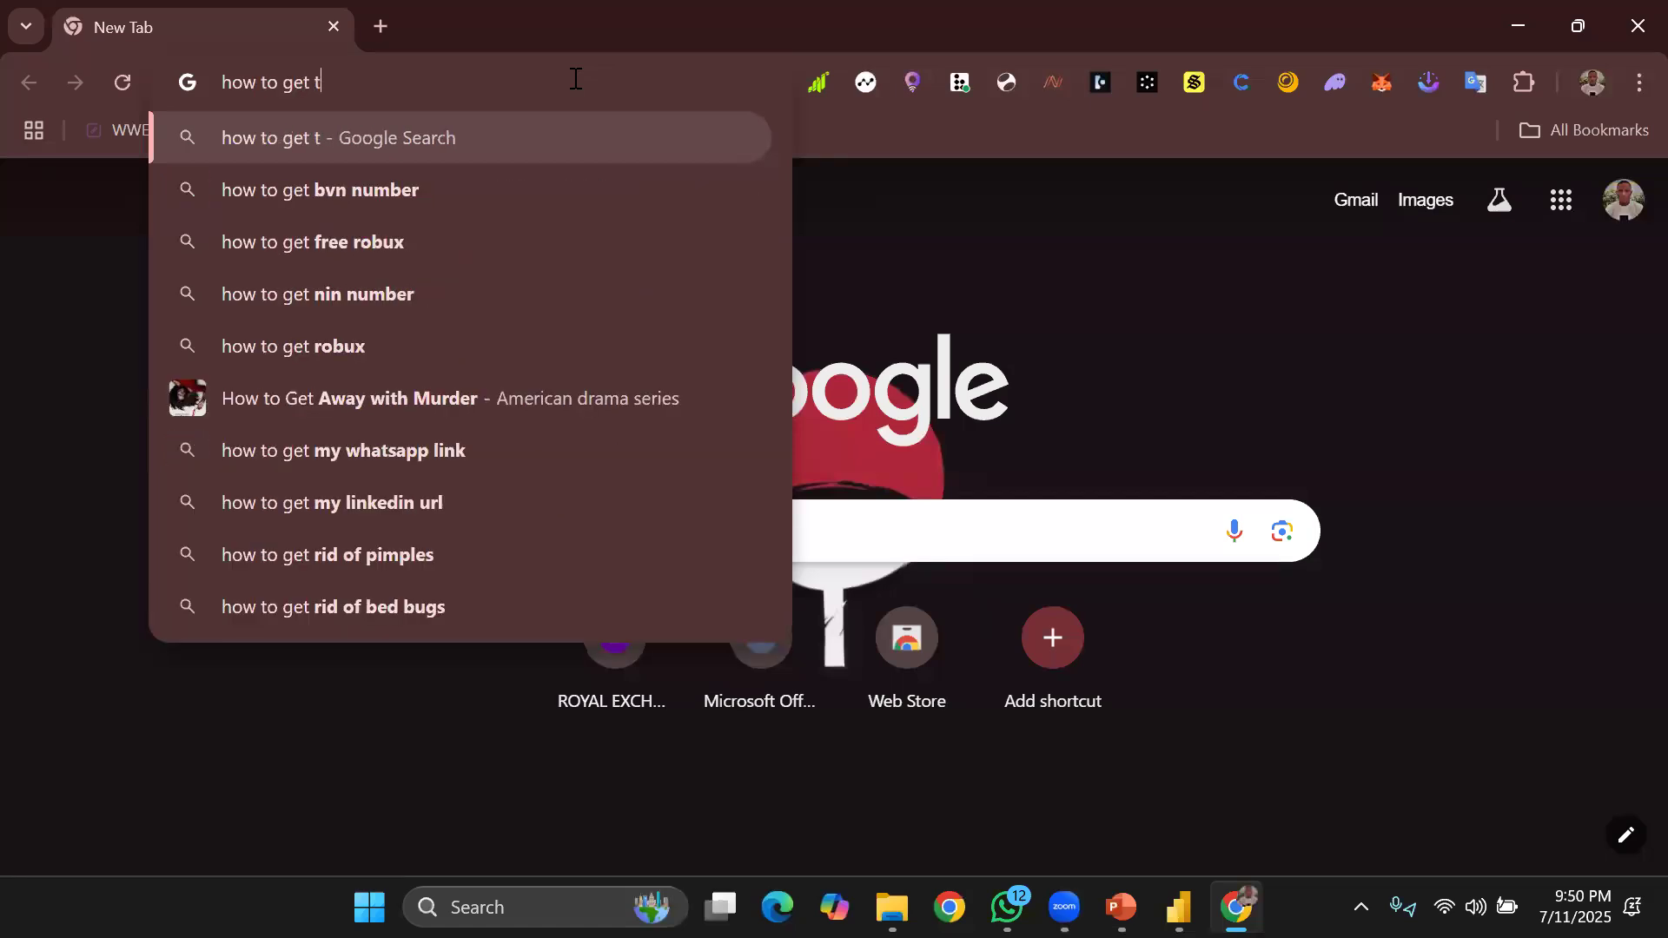
pyautogui.write('otal pr')
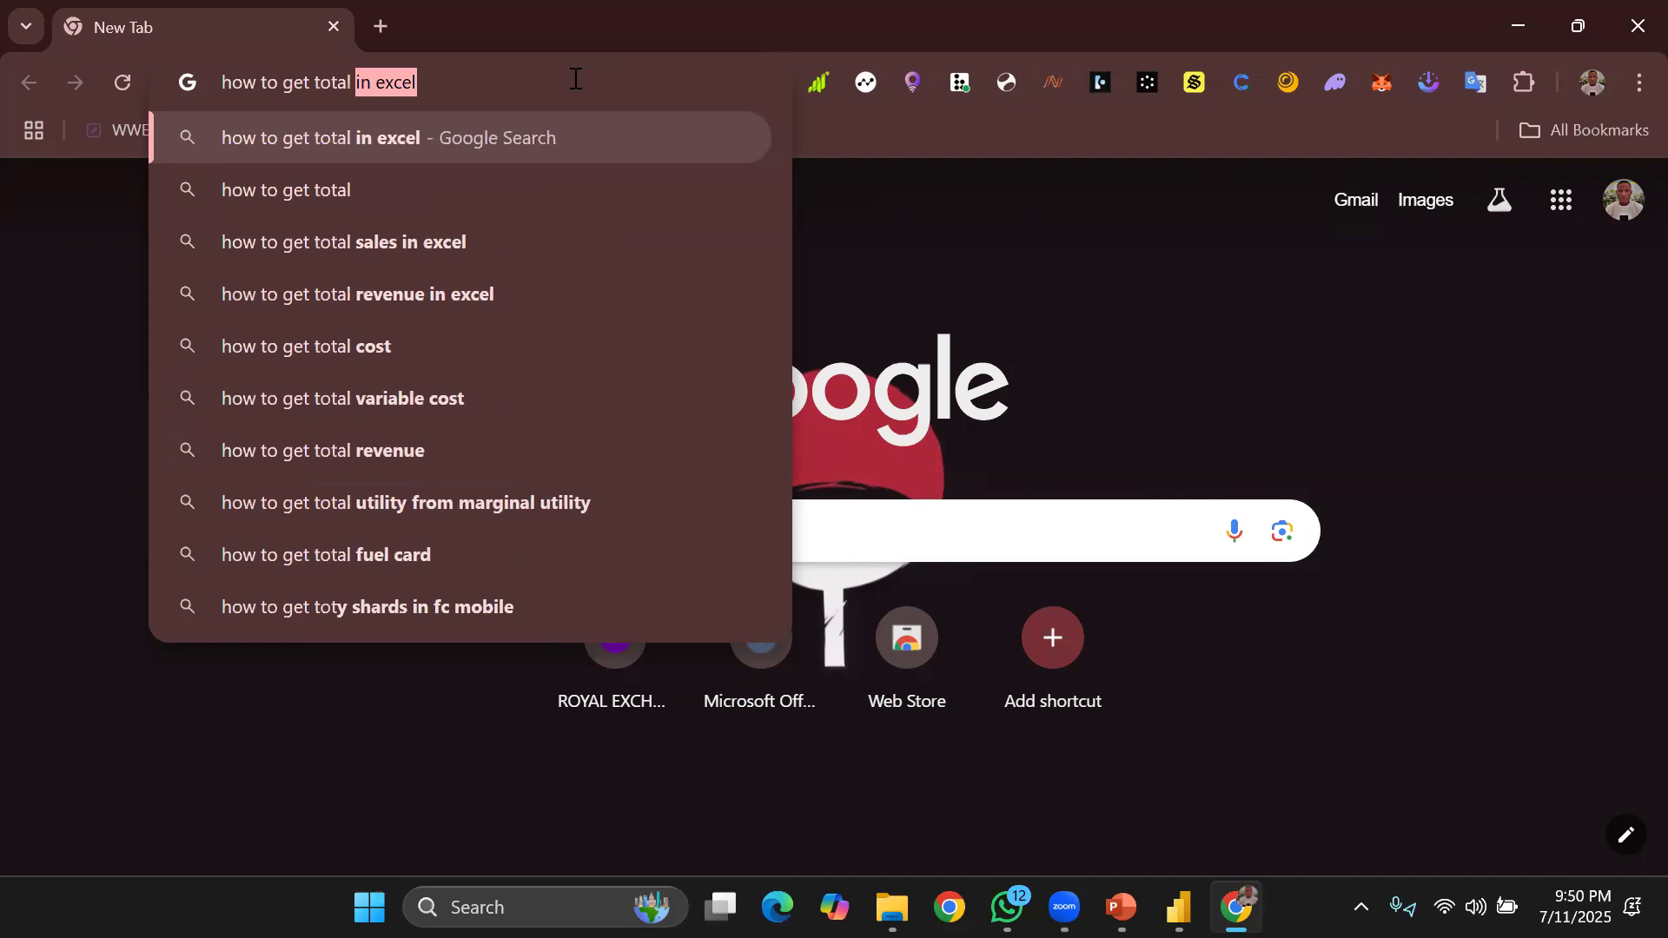
pyautogui.write('ofit')
pyautogui.press('Return')
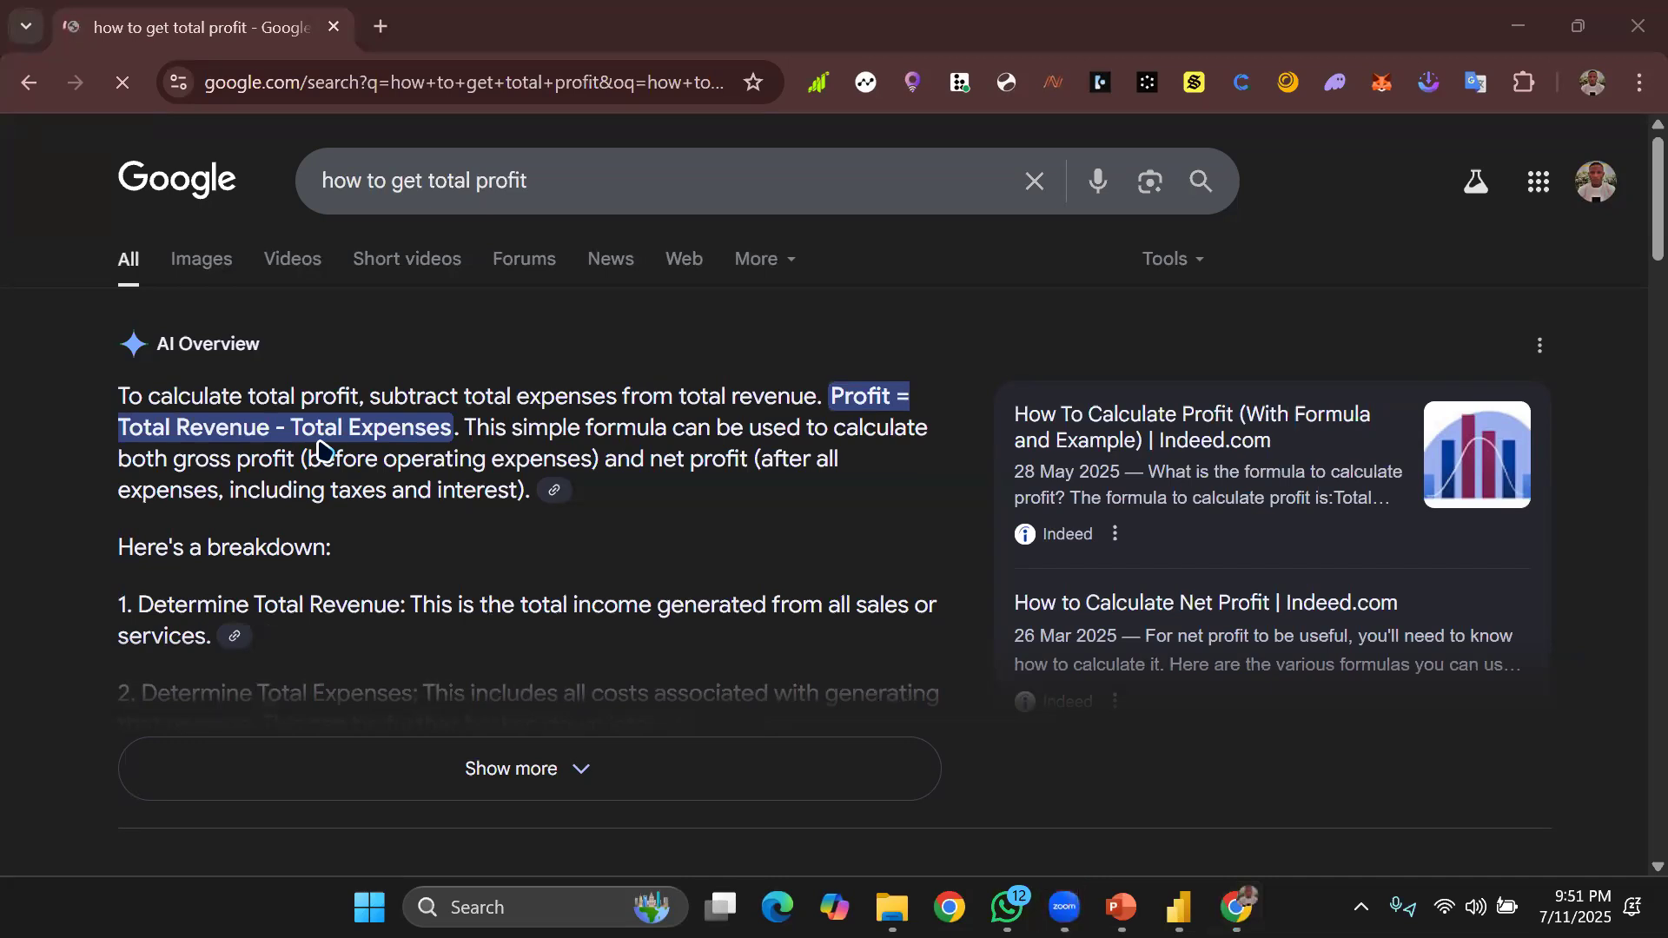
pyautogui.click(1518, 25)
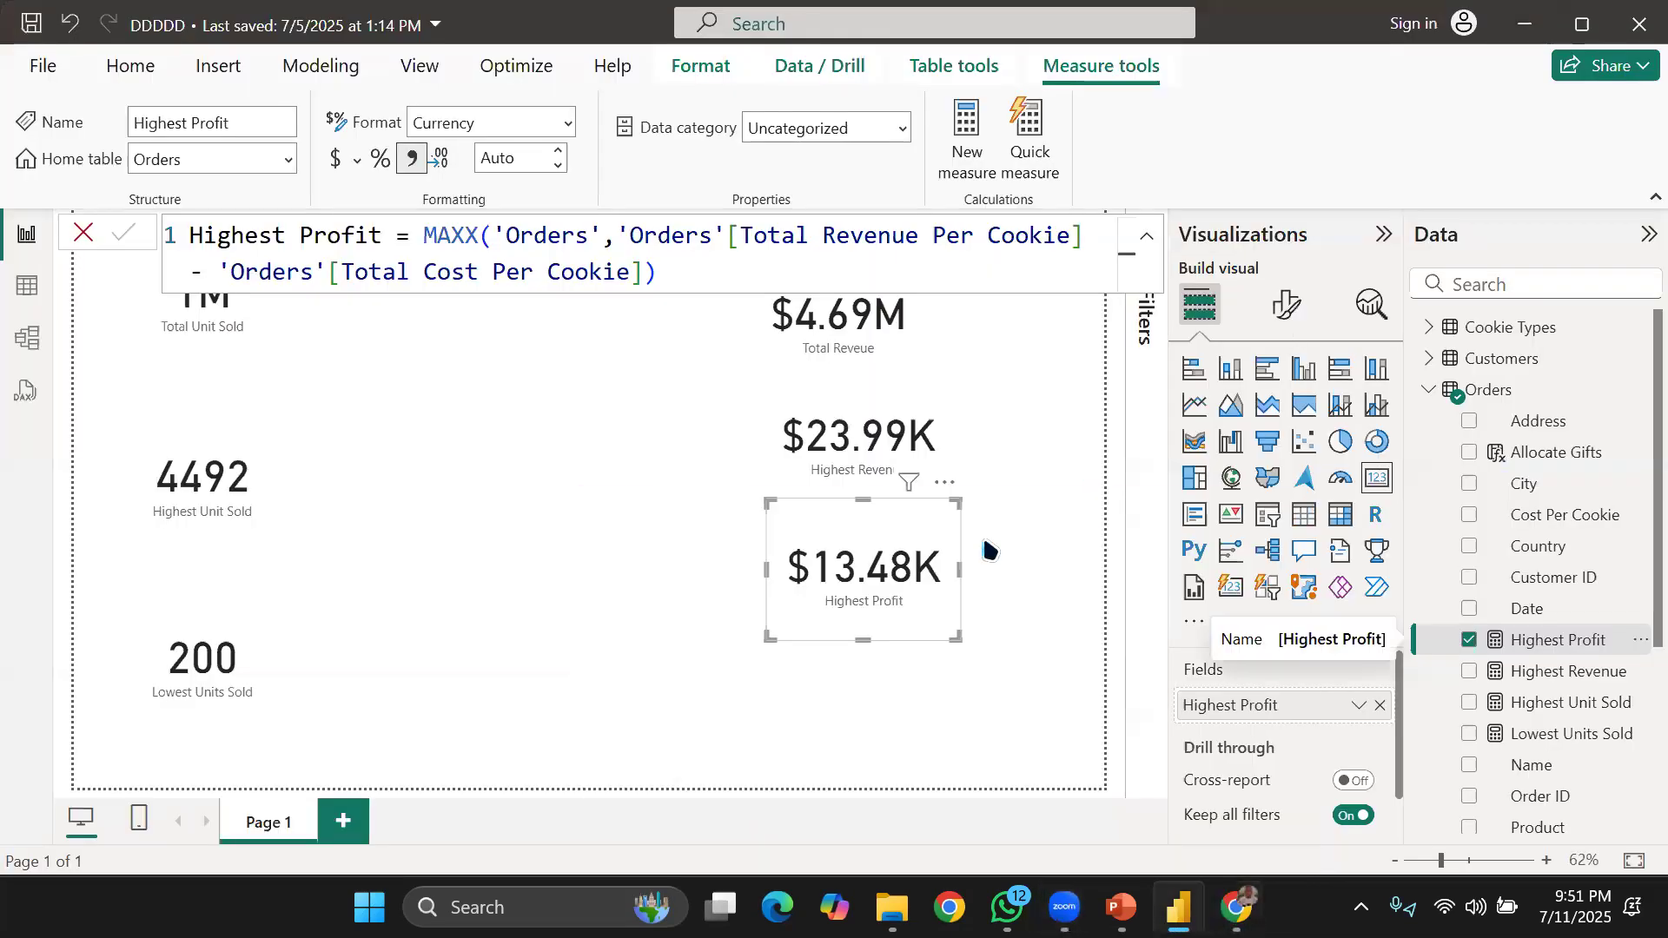
# Select the Highest Revenue card and display its measure's formula for review.
pyautogui.click(901, 703)
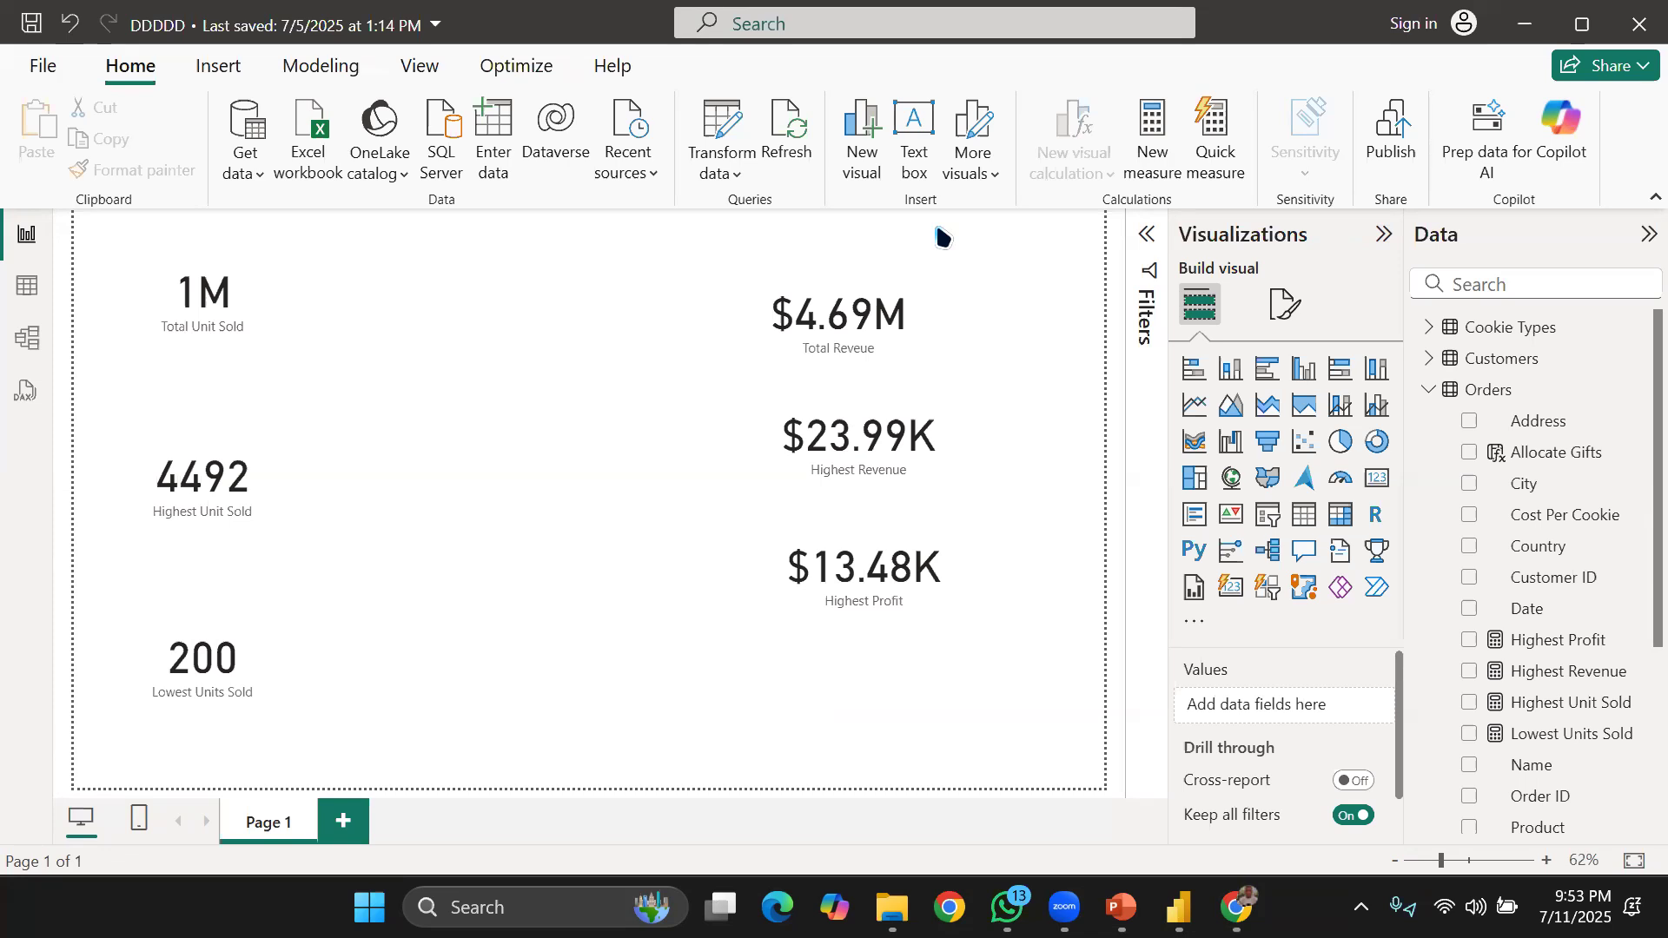
pyautogui.click(934, 437)
pyautogui.click(1541, 686)
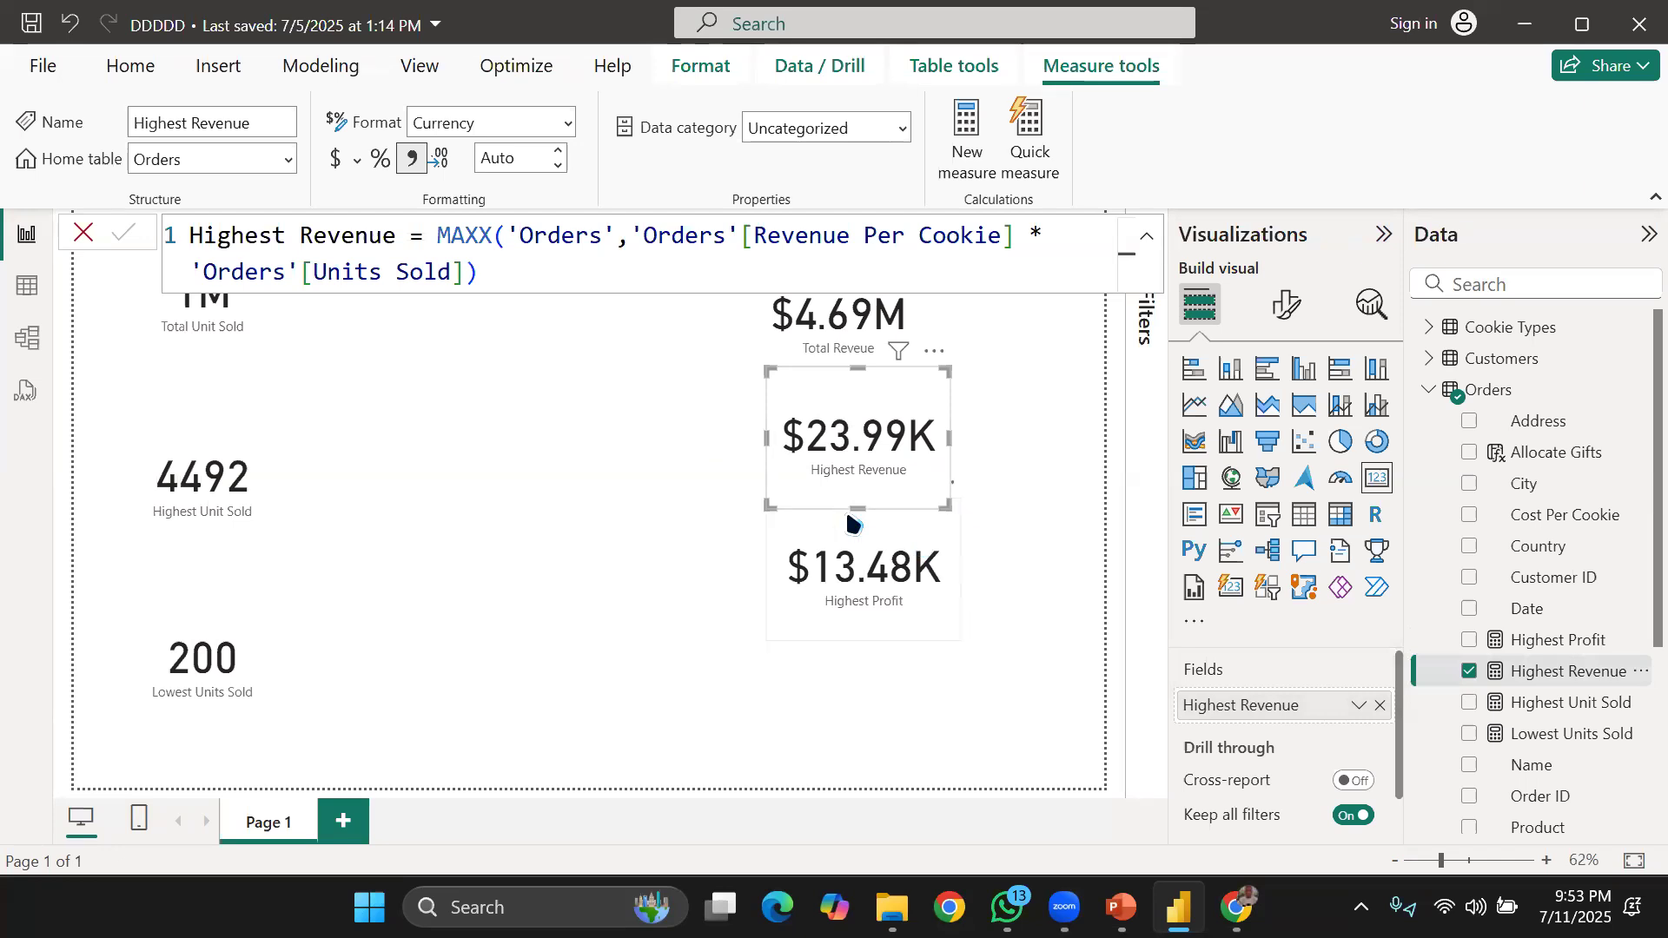
# Deselect the Highest Revenue card, switch to PowerPoint to review the slides on MIN/MINX, the COUNT functions and CALCULATE, and return to Power BI.
pyautogui.click(657, 443)
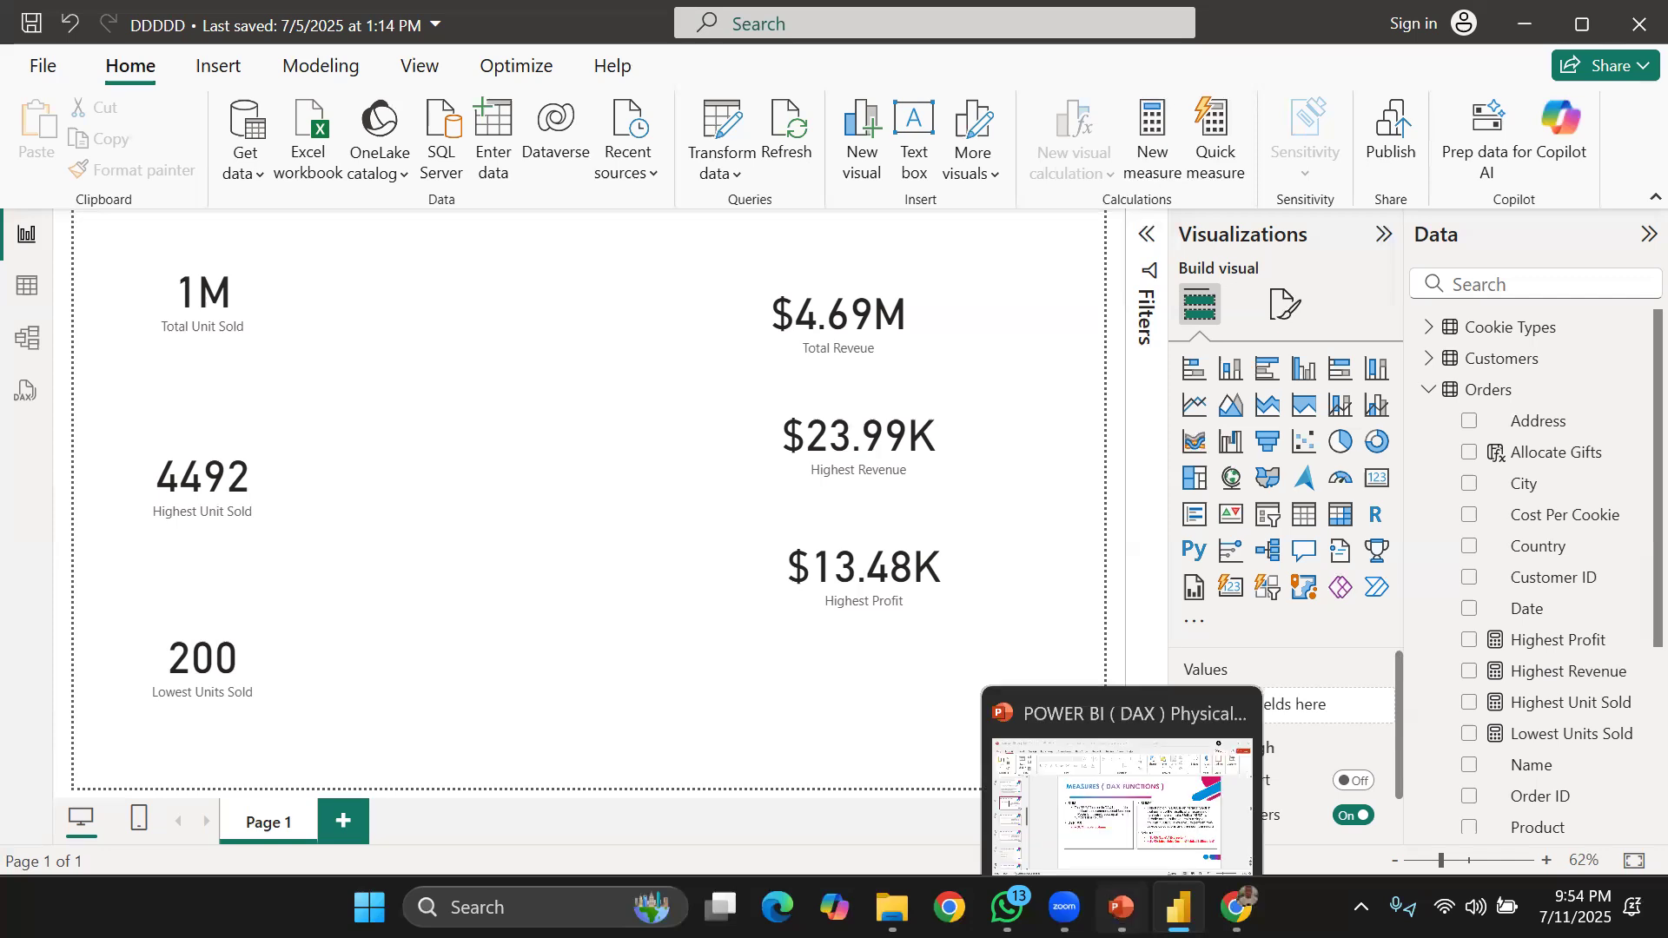
pyautogui.click(1120, 907)
pyautogui.scroll(-1, 486, 552)
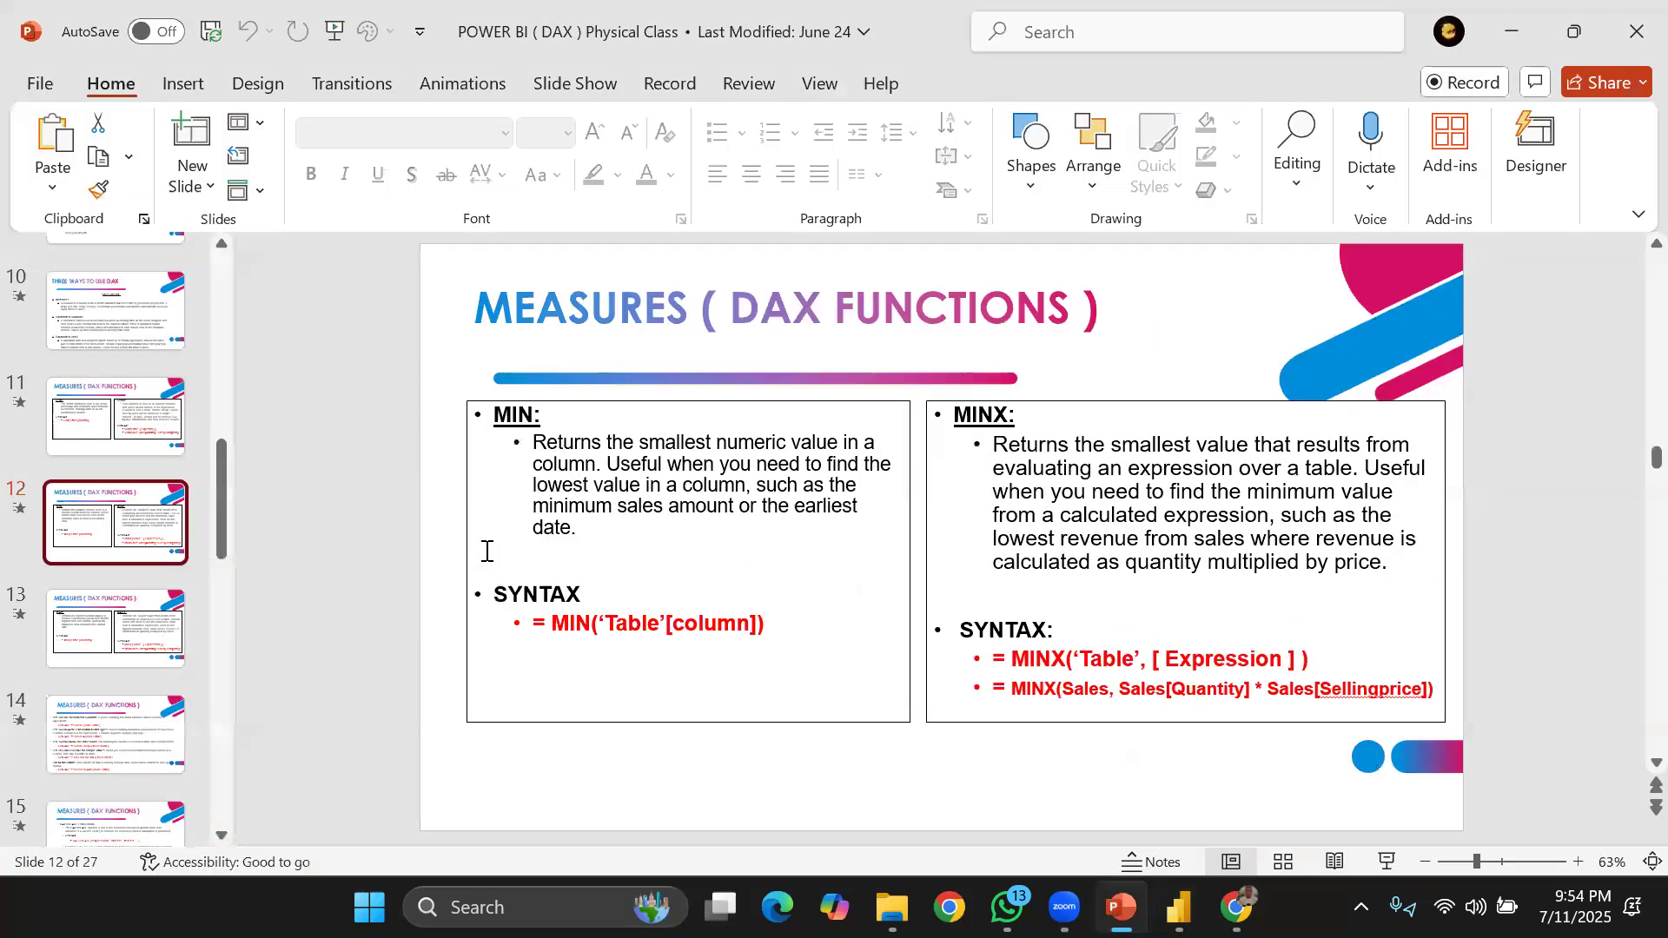
pyautogui.click(78, 734)
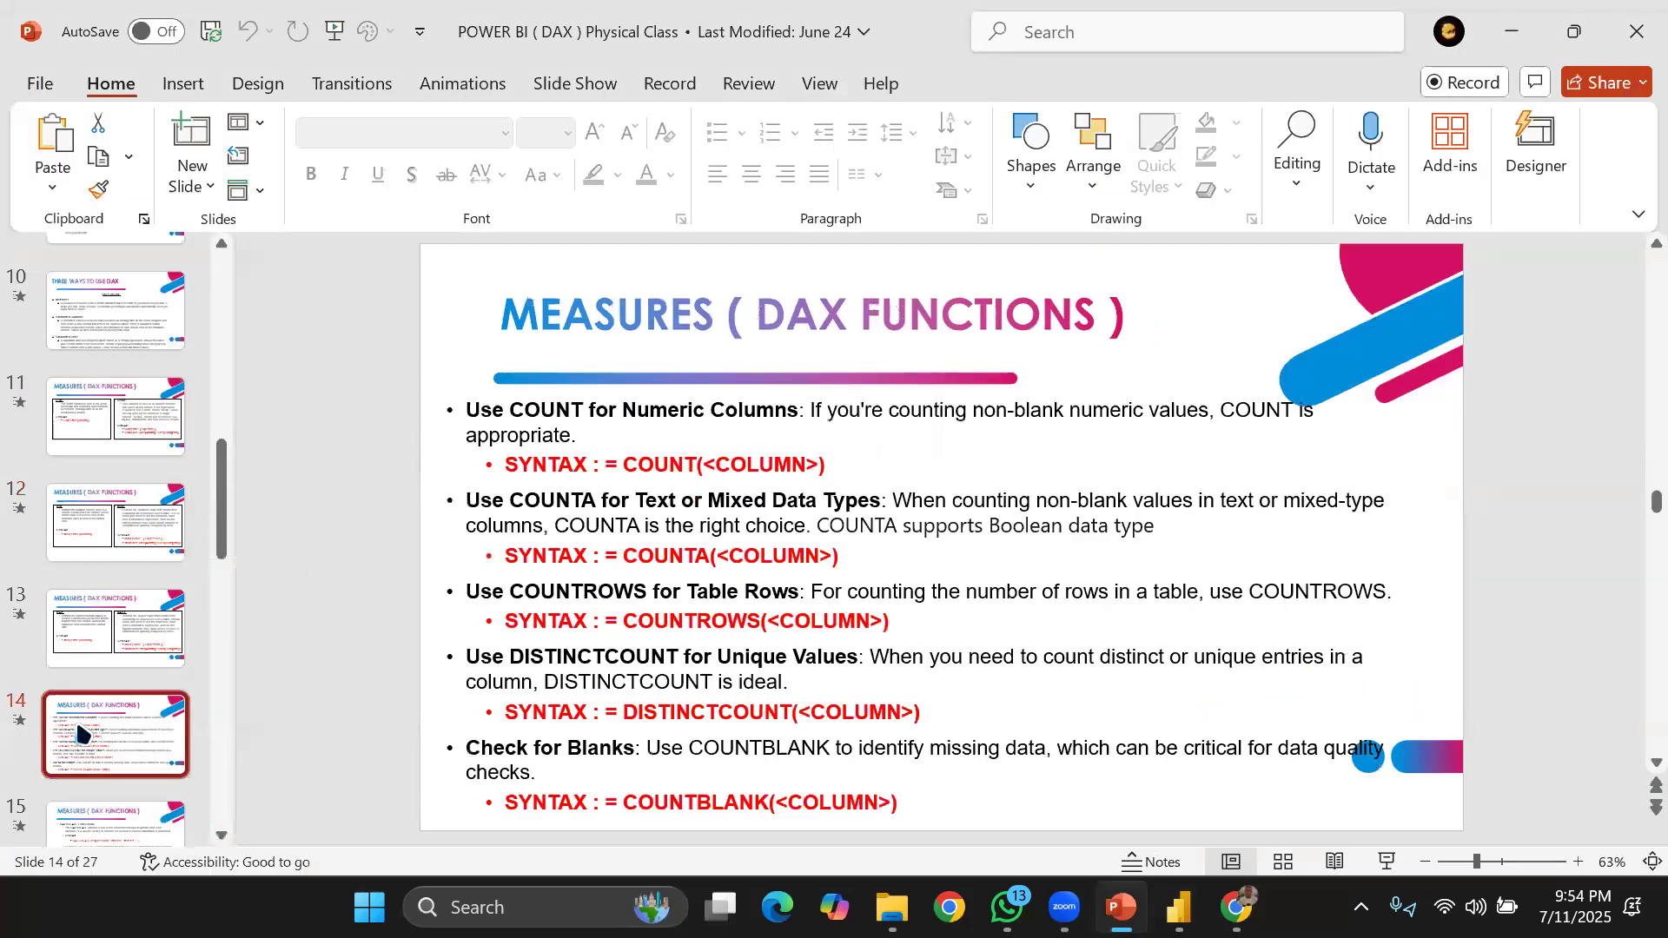
pyautogui.press('Down')
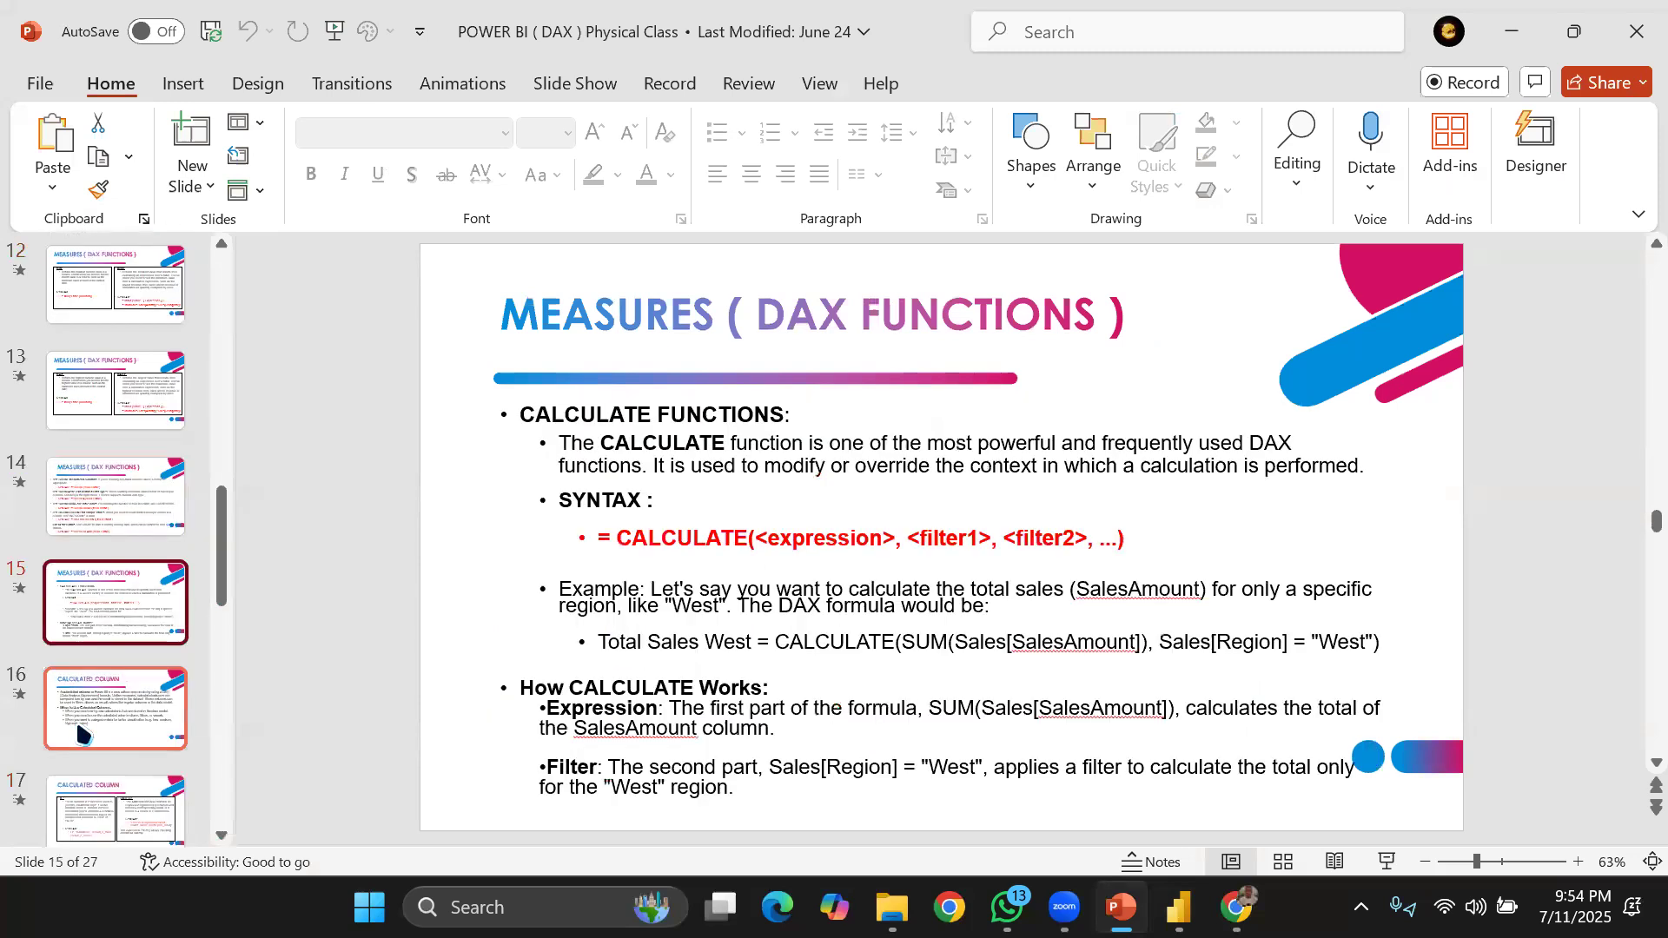
pyautogui.press('Up')
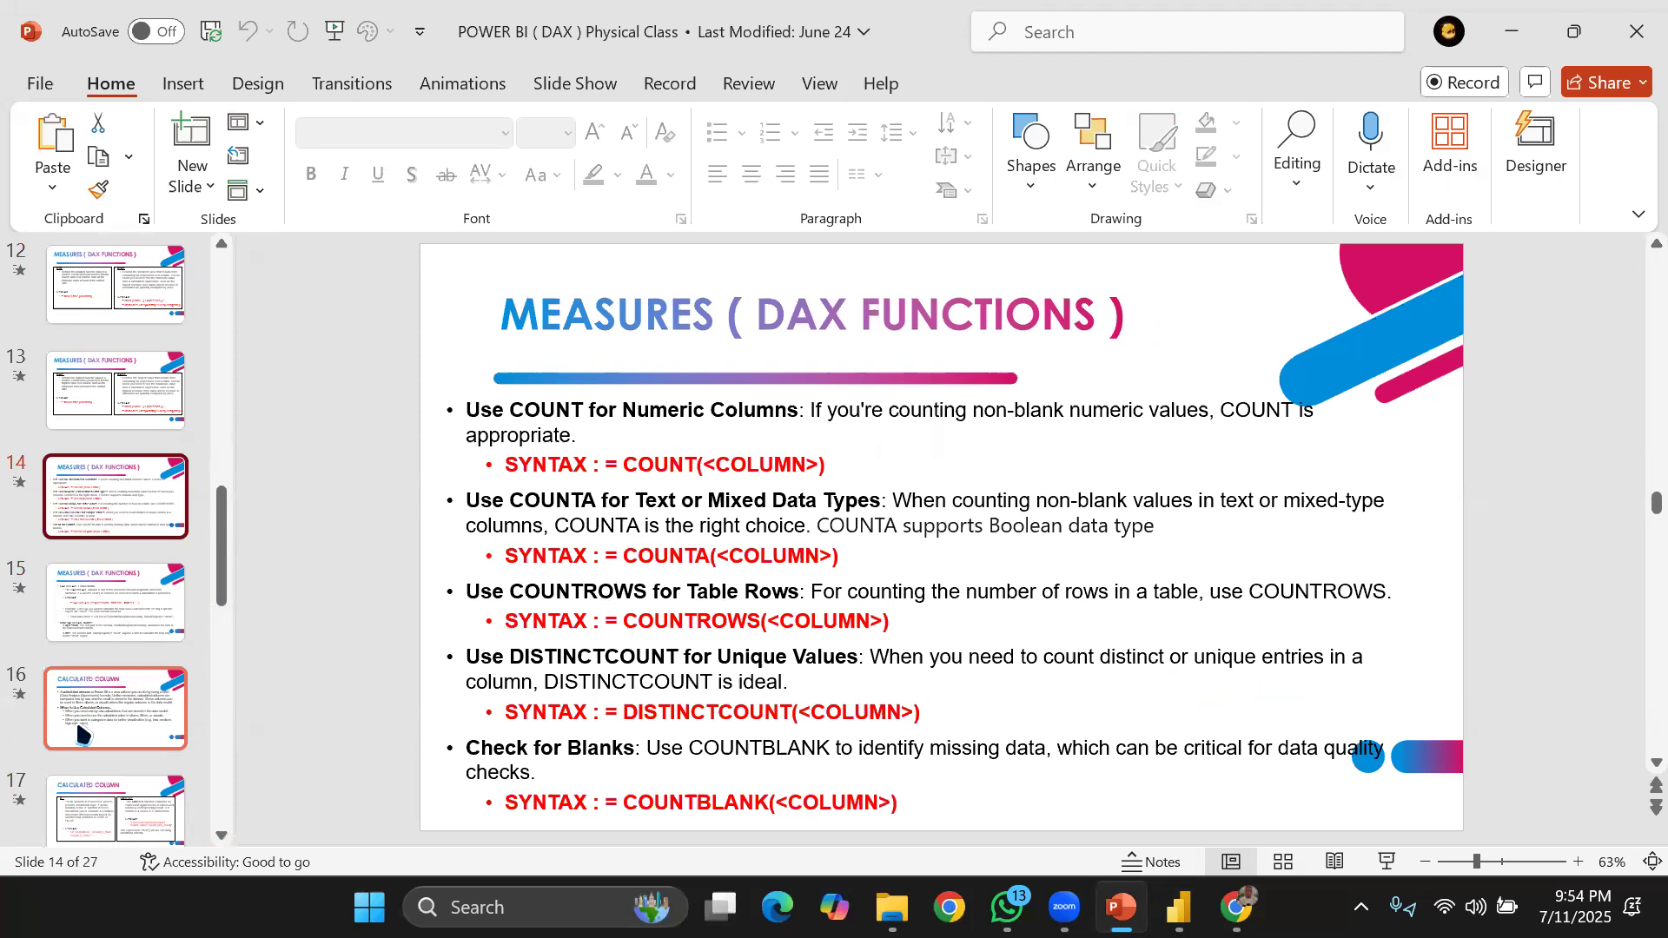
pyautogui.press('Down')
pyautogui.press('Down')
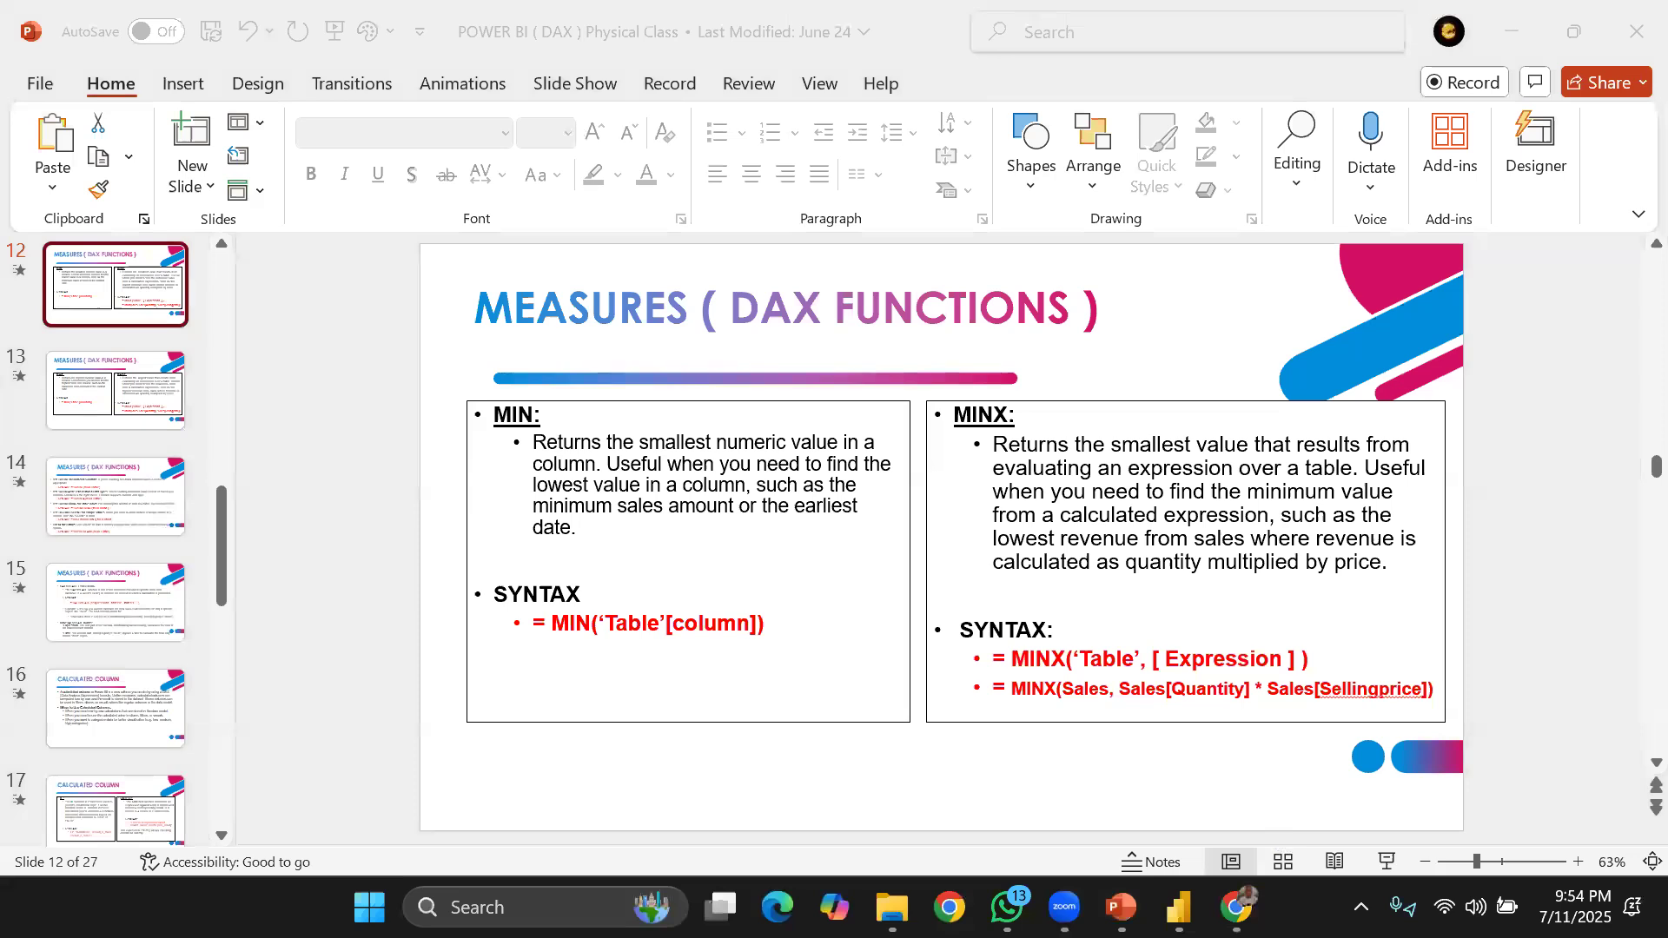
pyautogui.hotkey('alt', 'Tab')
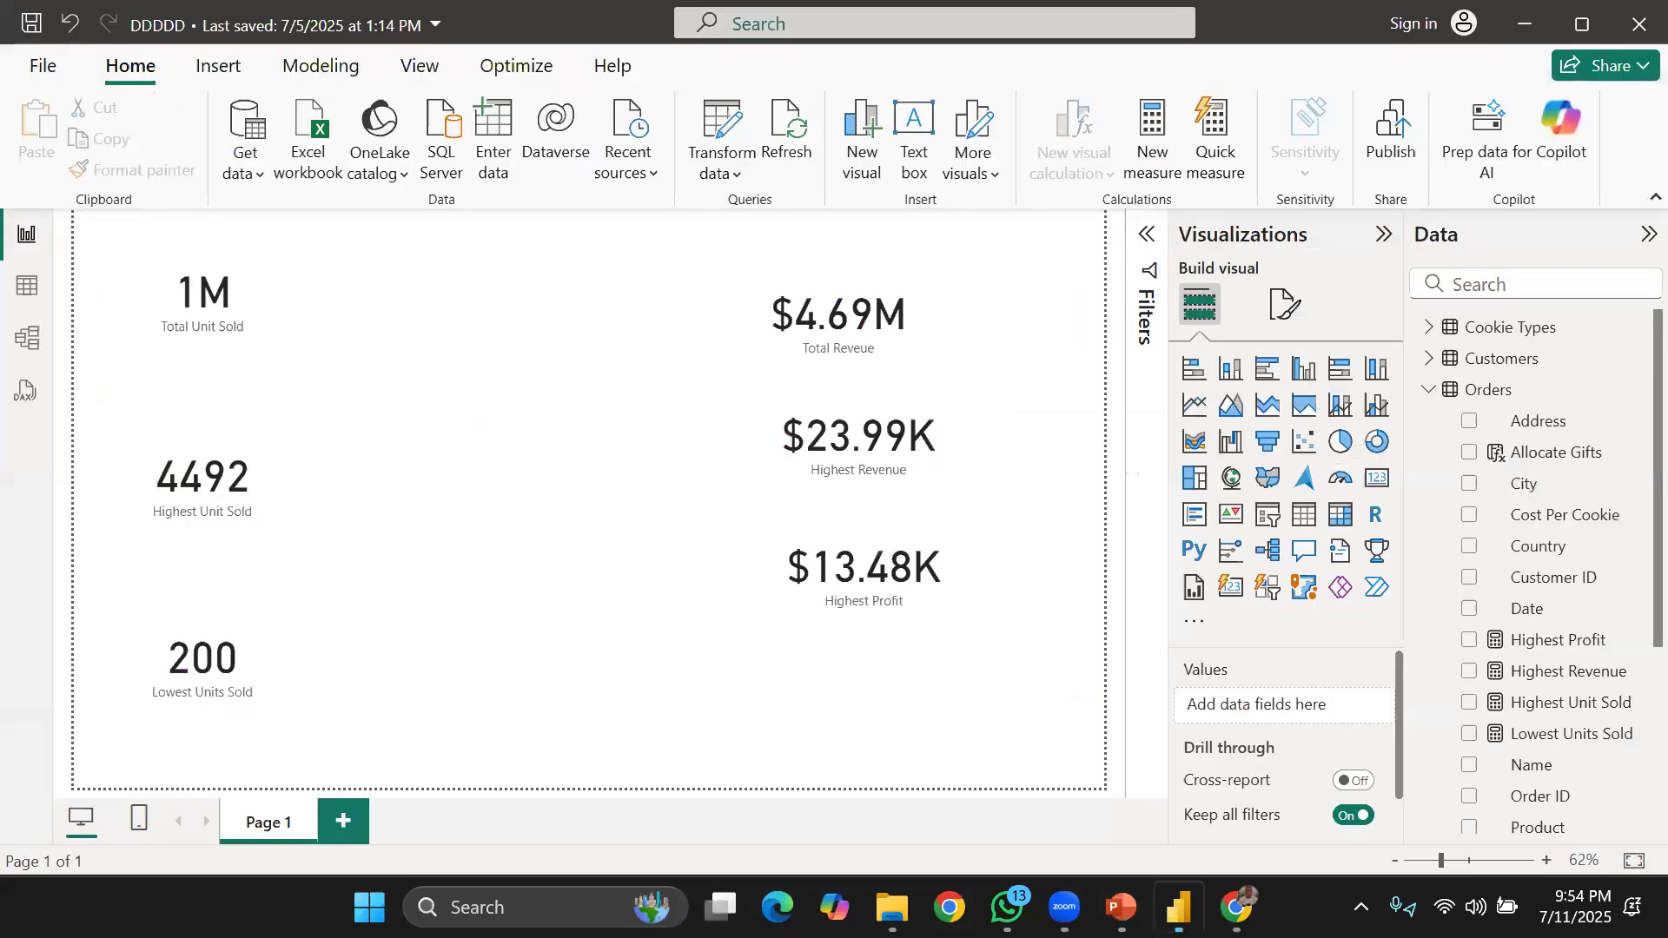